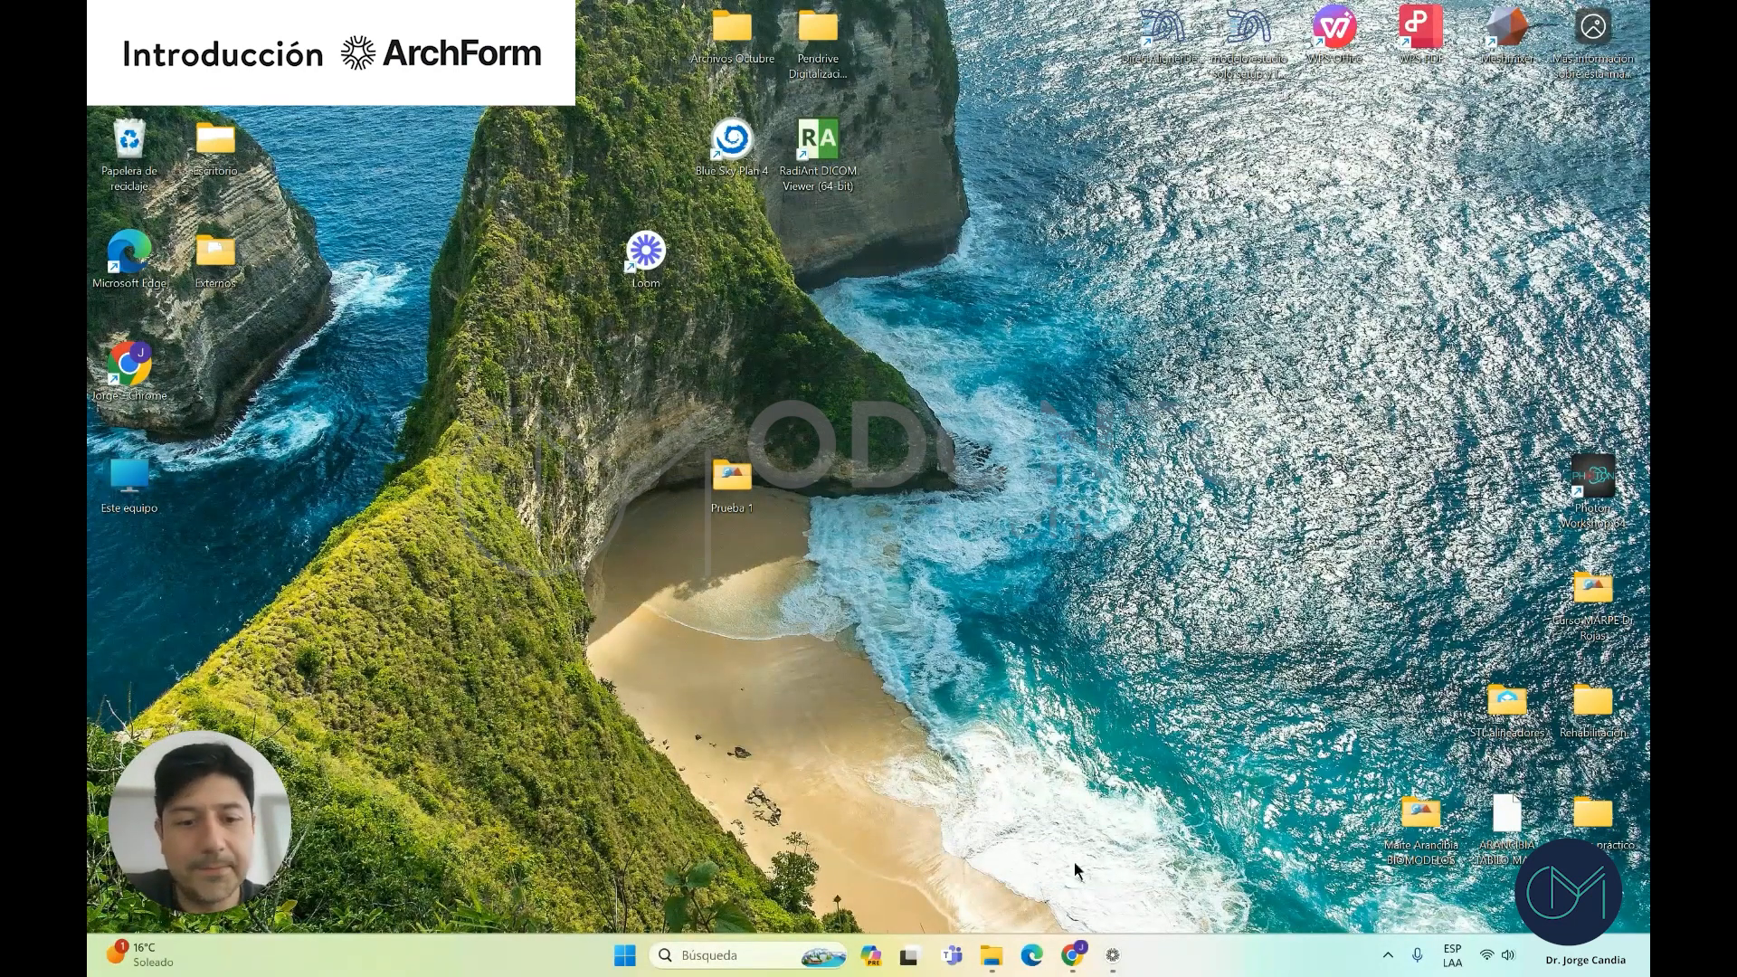
Bring the Chrome browser window up from the Windows taskbar
{"action": "left_click", "coordinate": [1072, 955]}
Start the ArchForm free-trial signup and enter the first name, last name and e-mail
{"action": "left_click", "coordinate": [447, 19]}
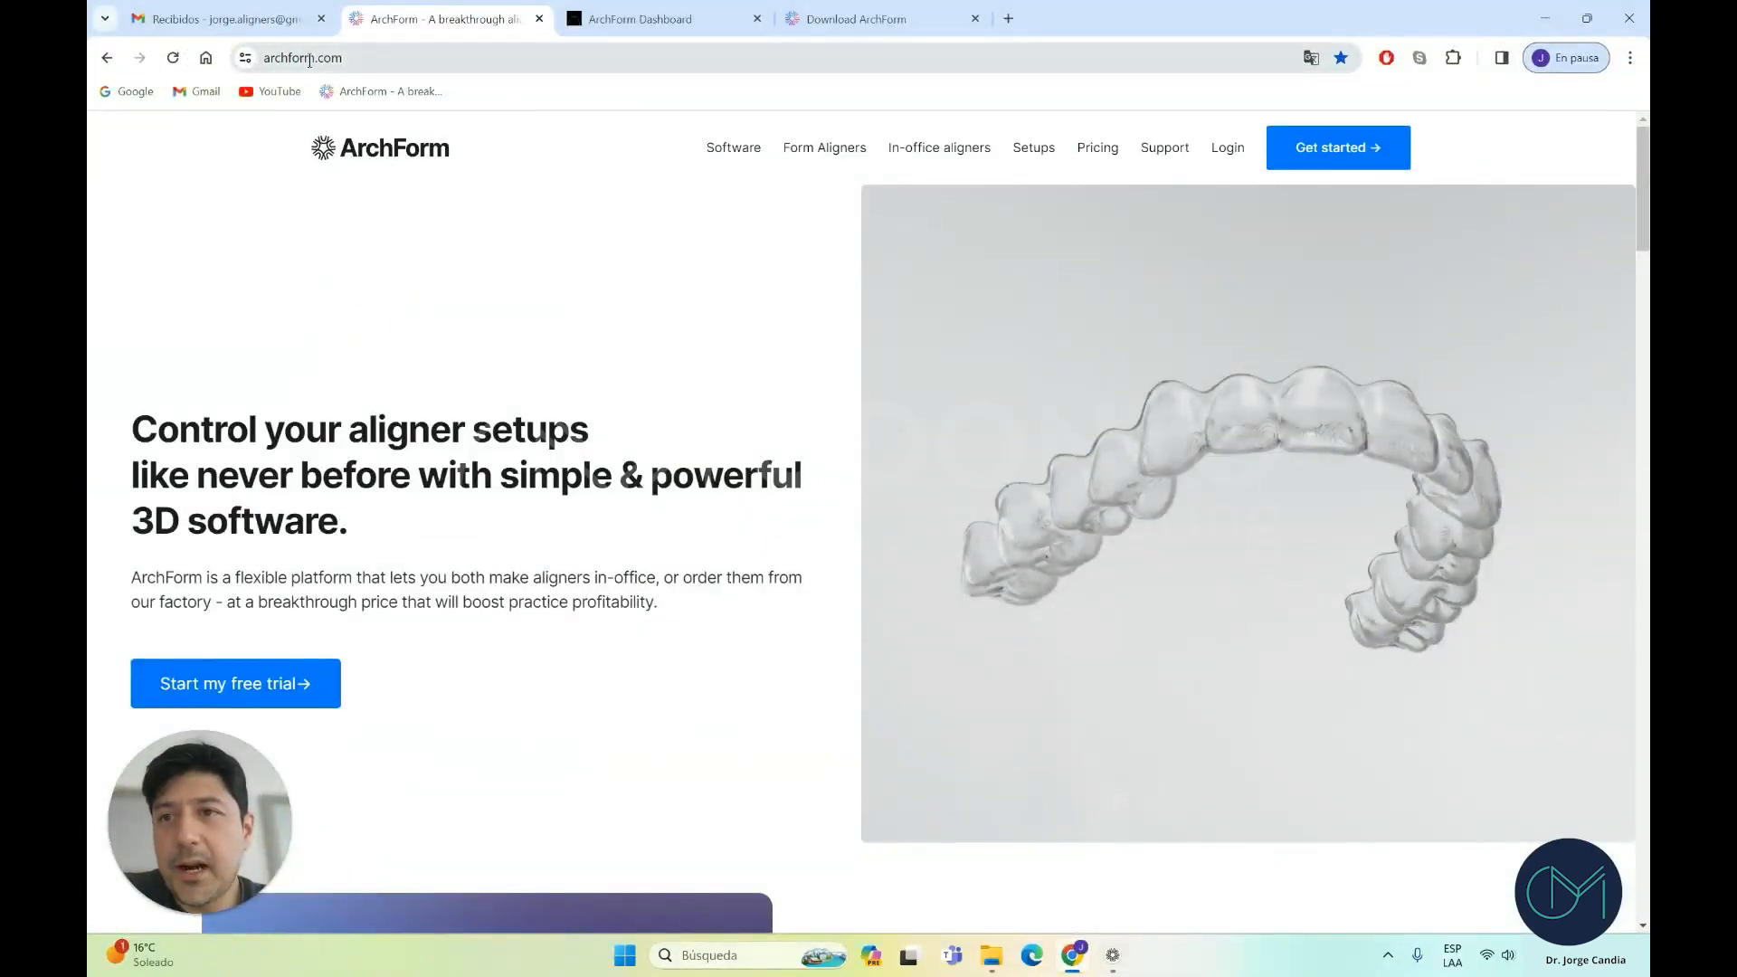
{"action": "left_click", "coordinate": [1348, 157]}
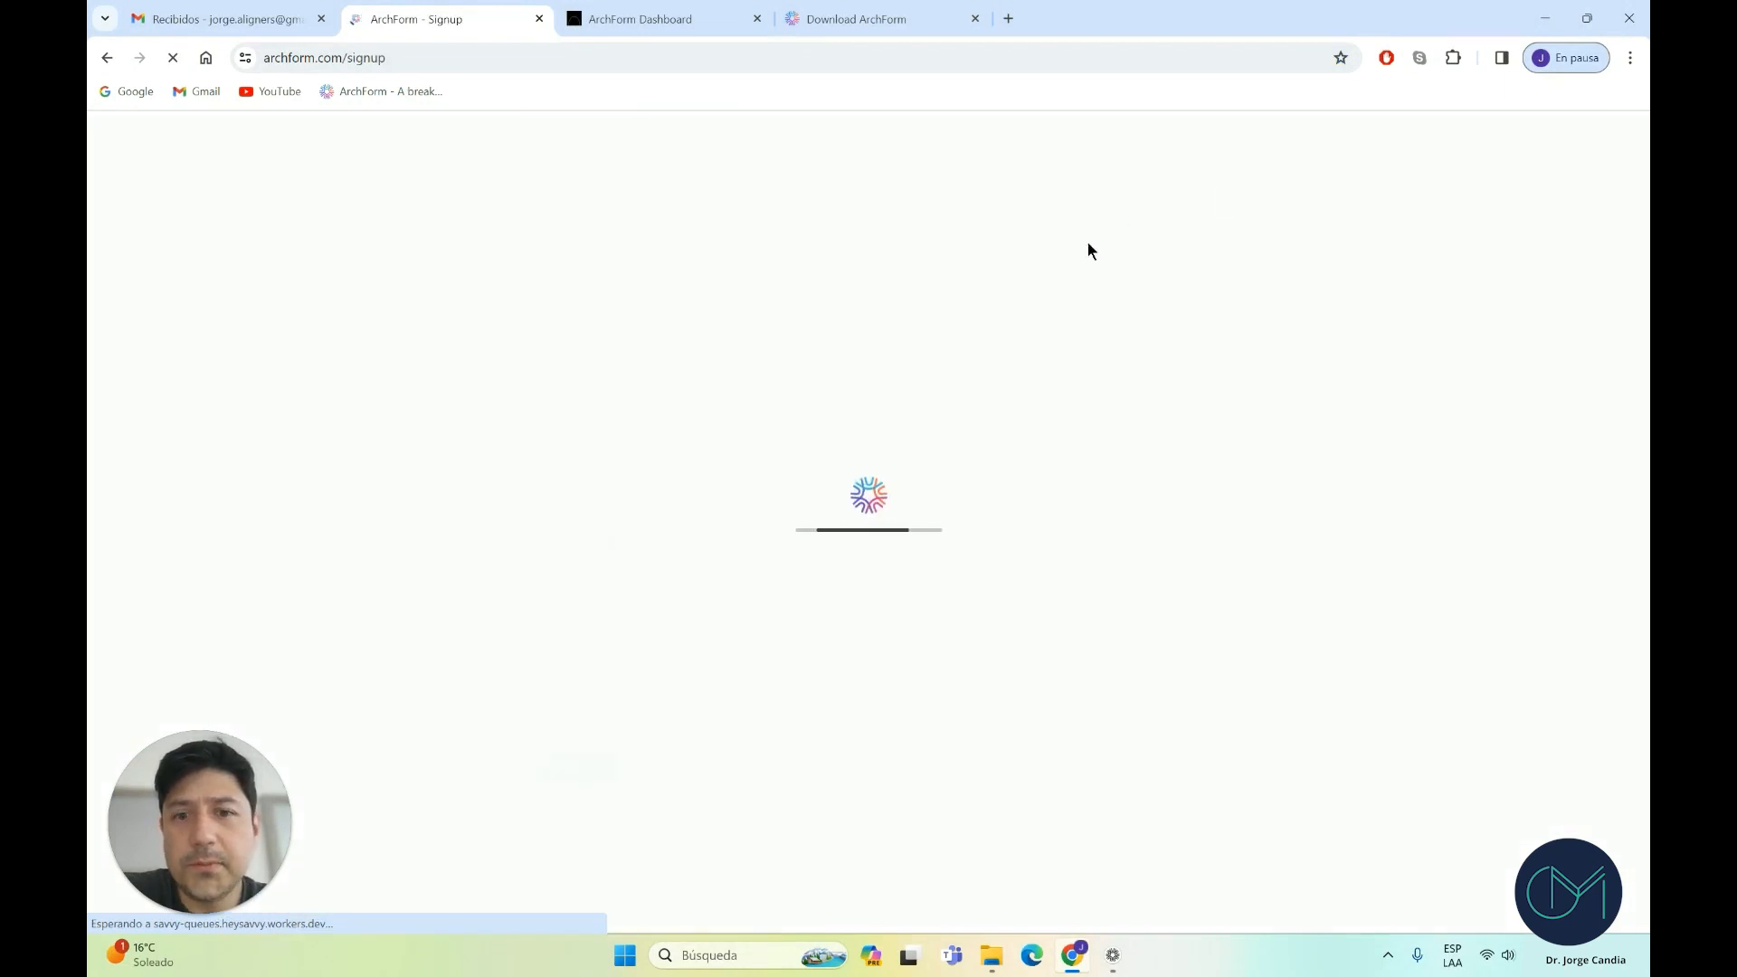
{"action": "type", "text": "Jorge"}
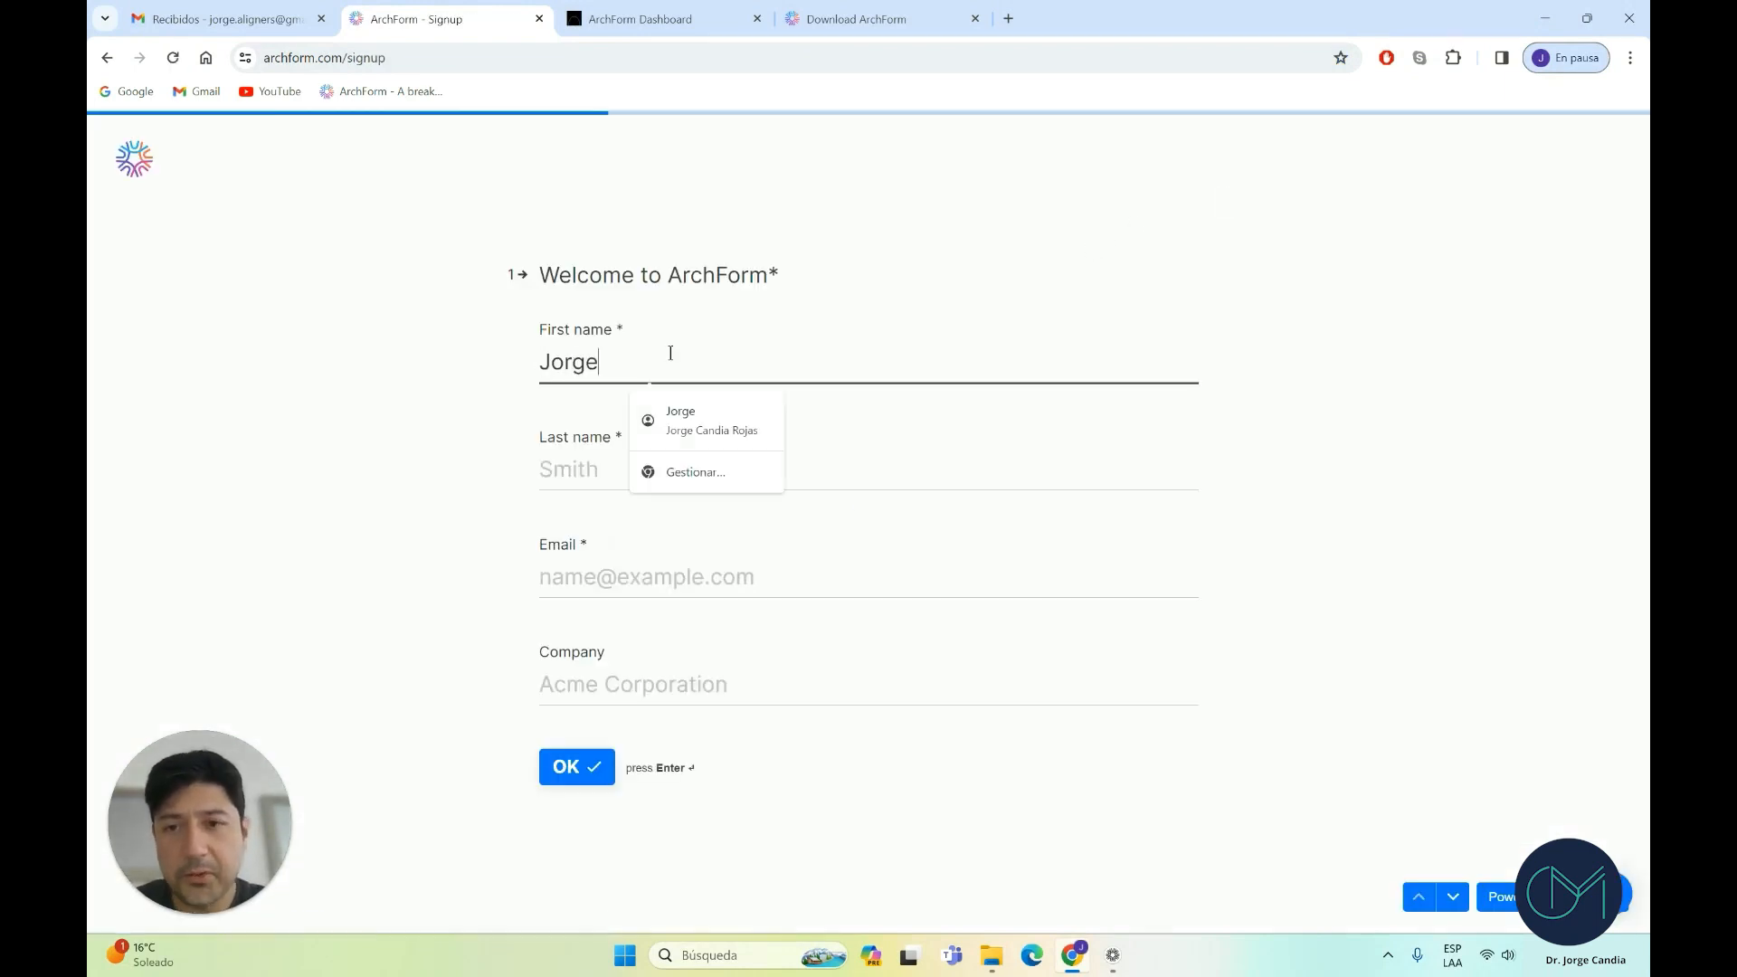
{"action": "key", "text": "Tab"}
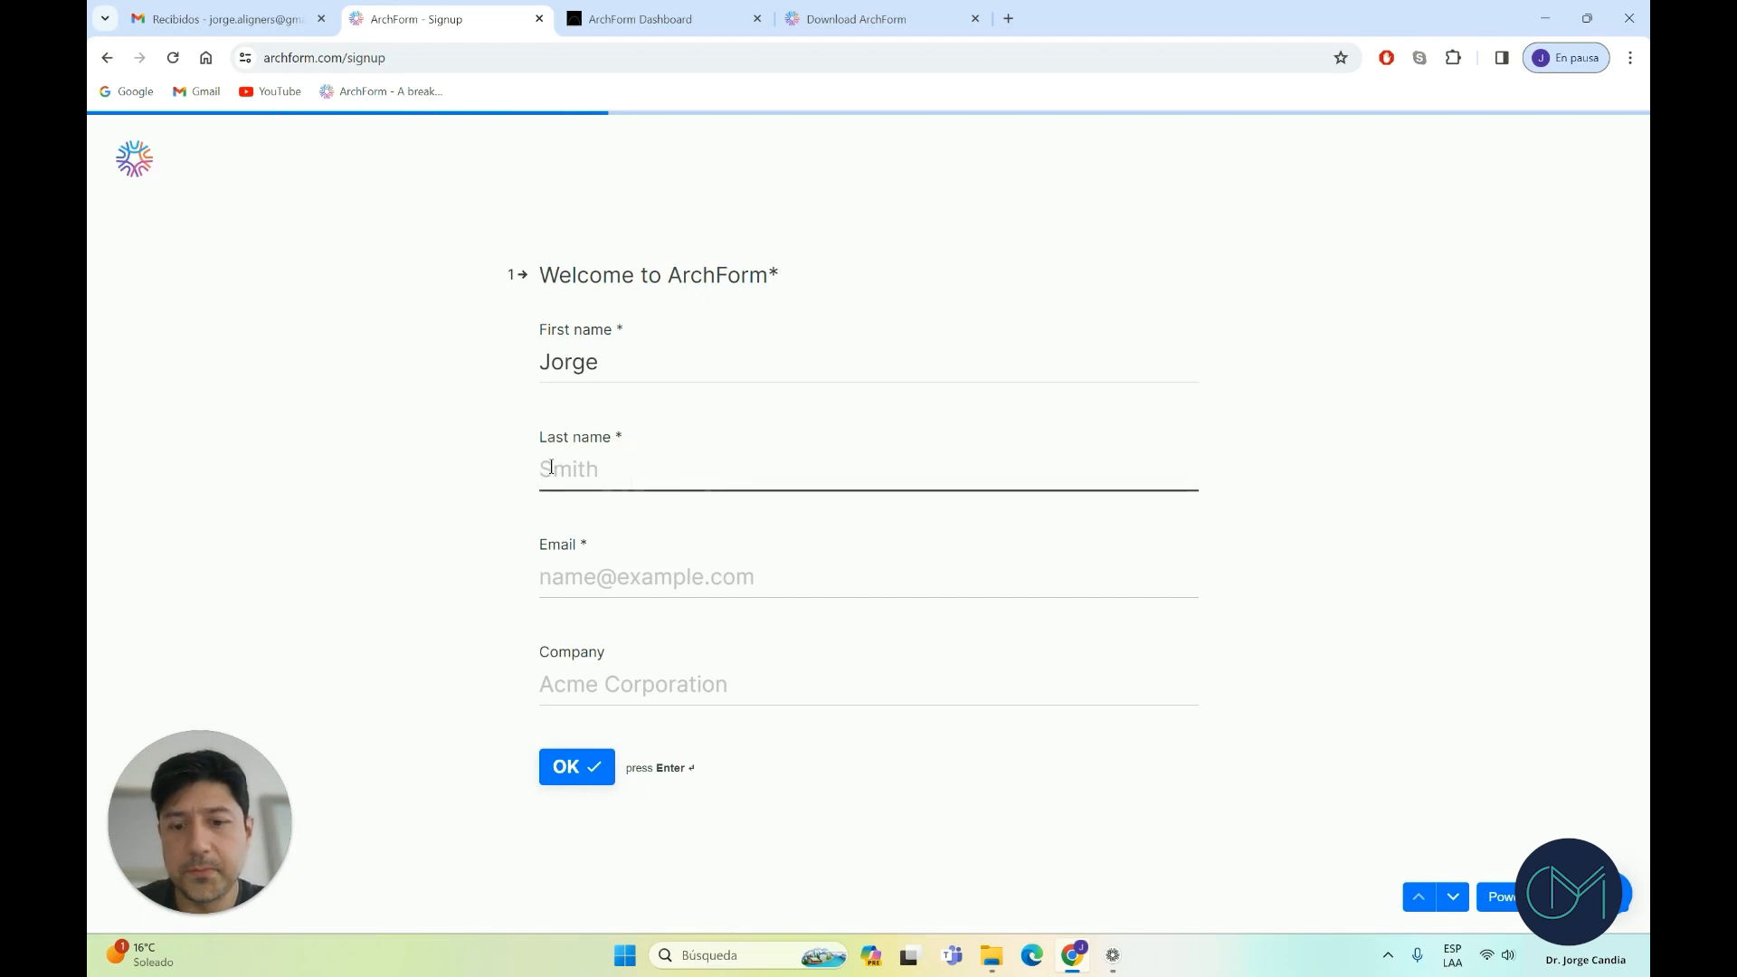
{"action": "type", "text": "simulacion"}
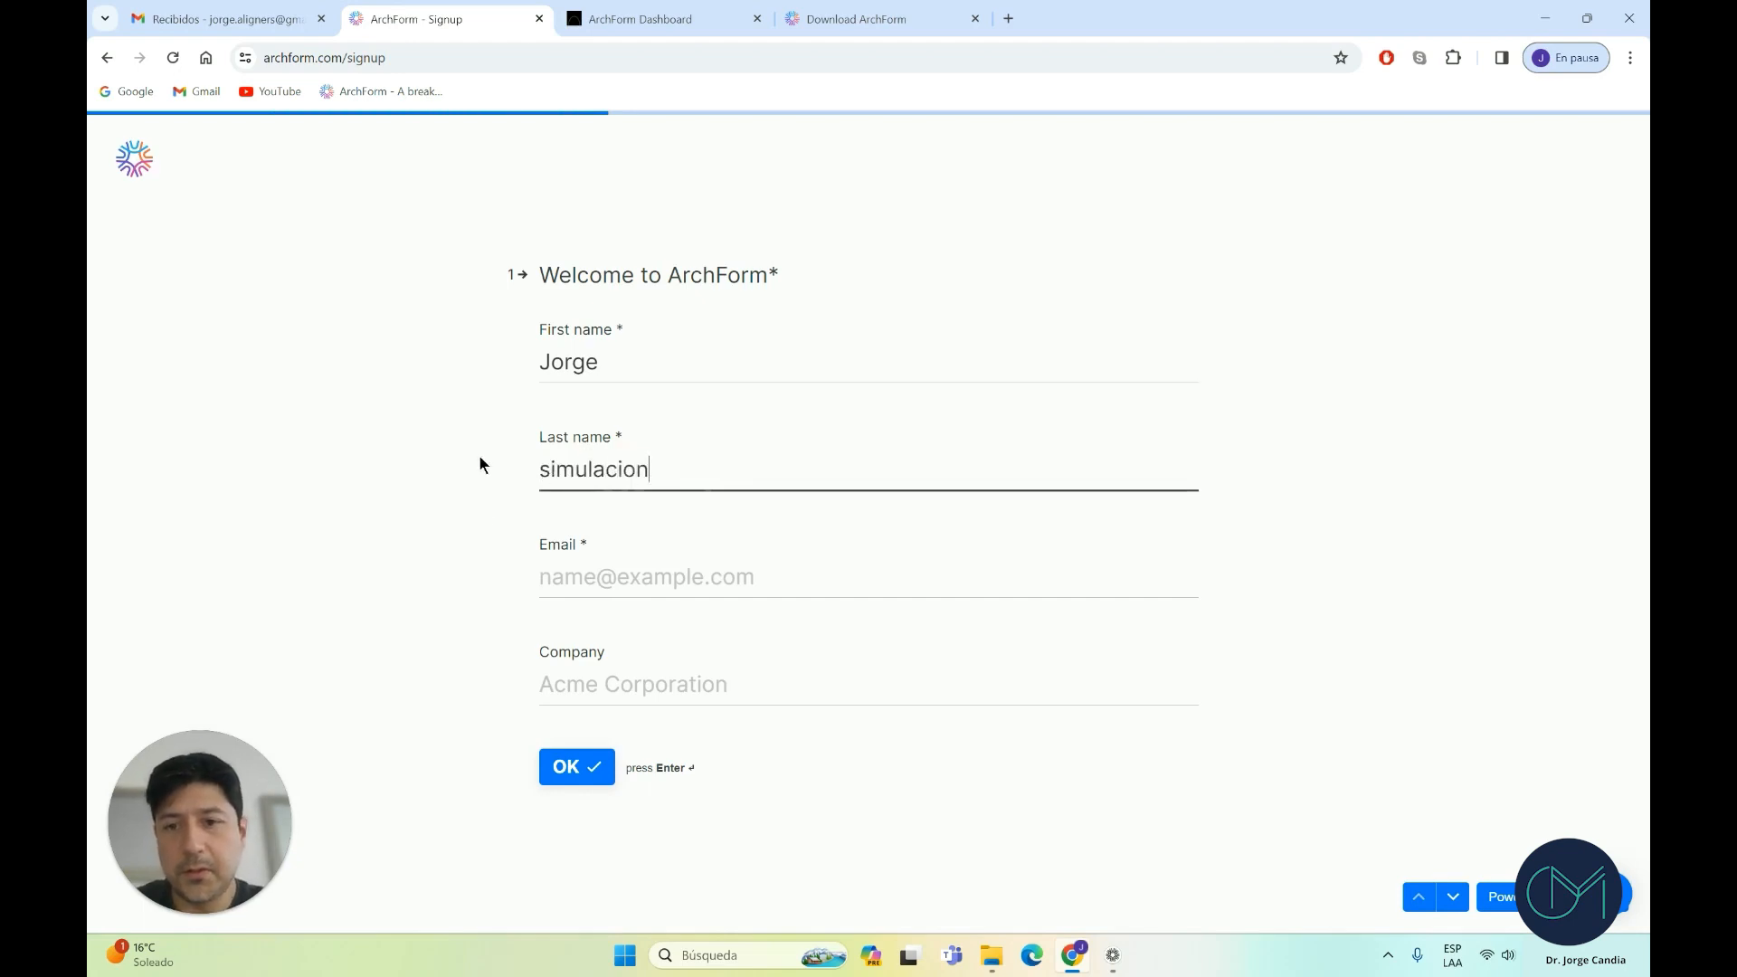
{"action": "left_click", "coordinate": [591, 582]}
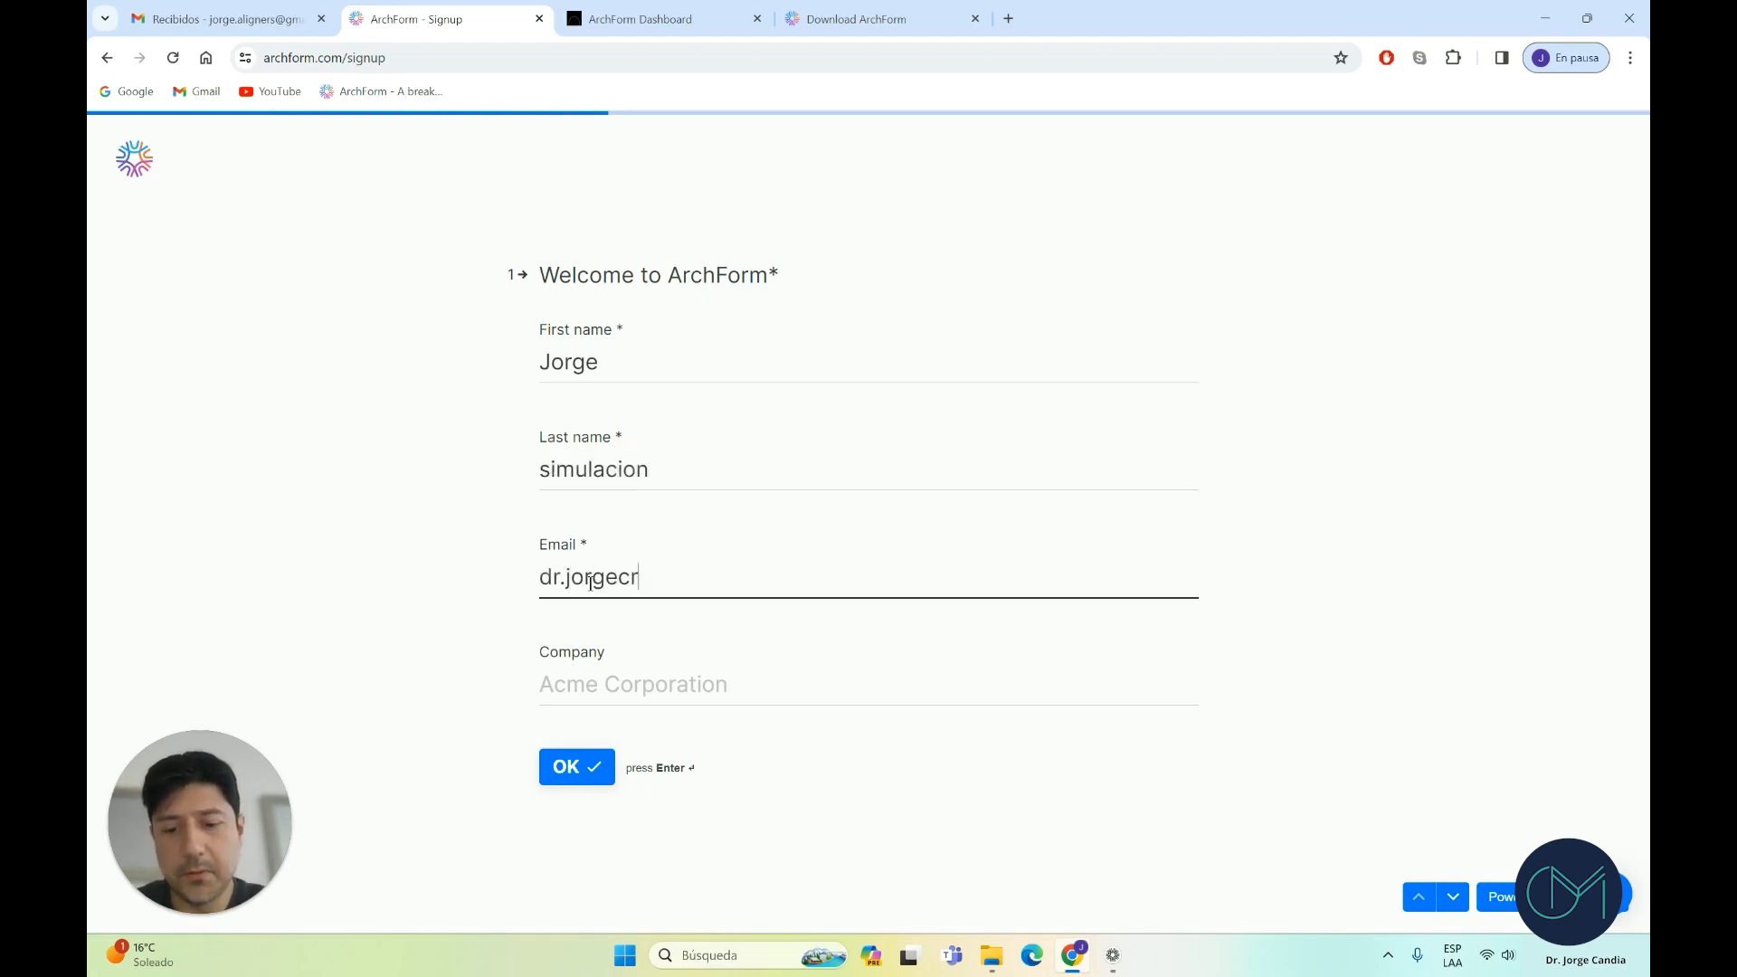
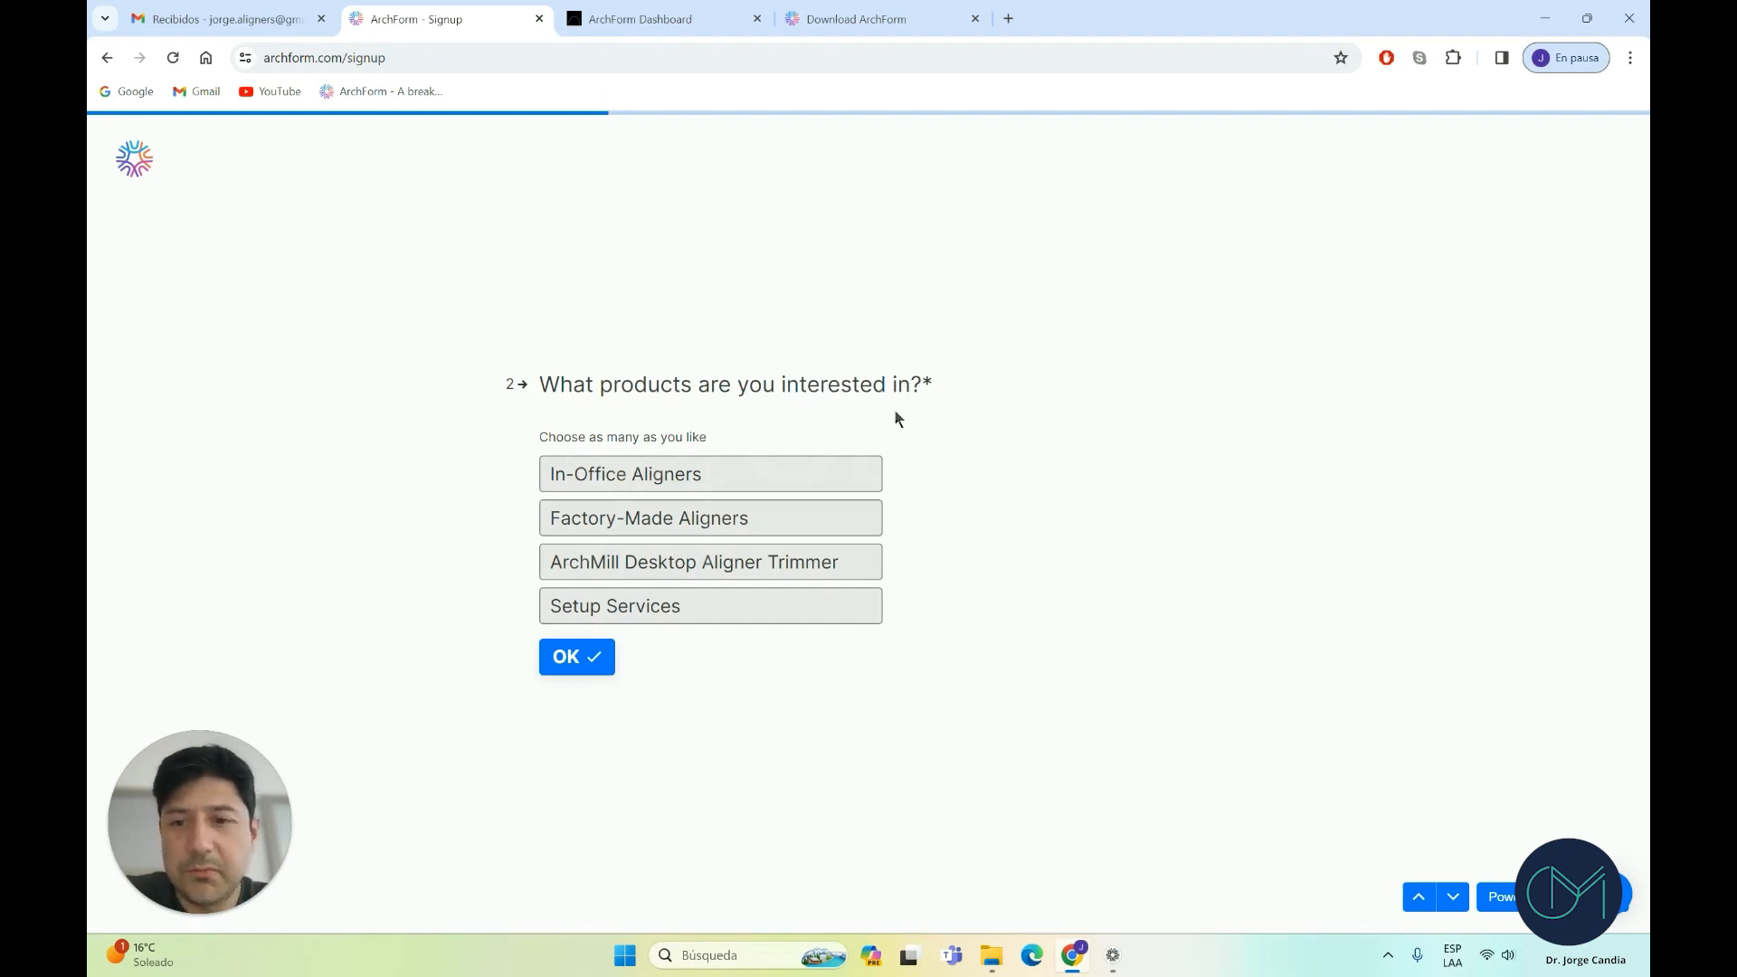
Choose In-Office Aligners and Setup Services, location Other, Orthodontist, and submit without a demo
{"action": "left_click", "coordinate": [725, 605]}
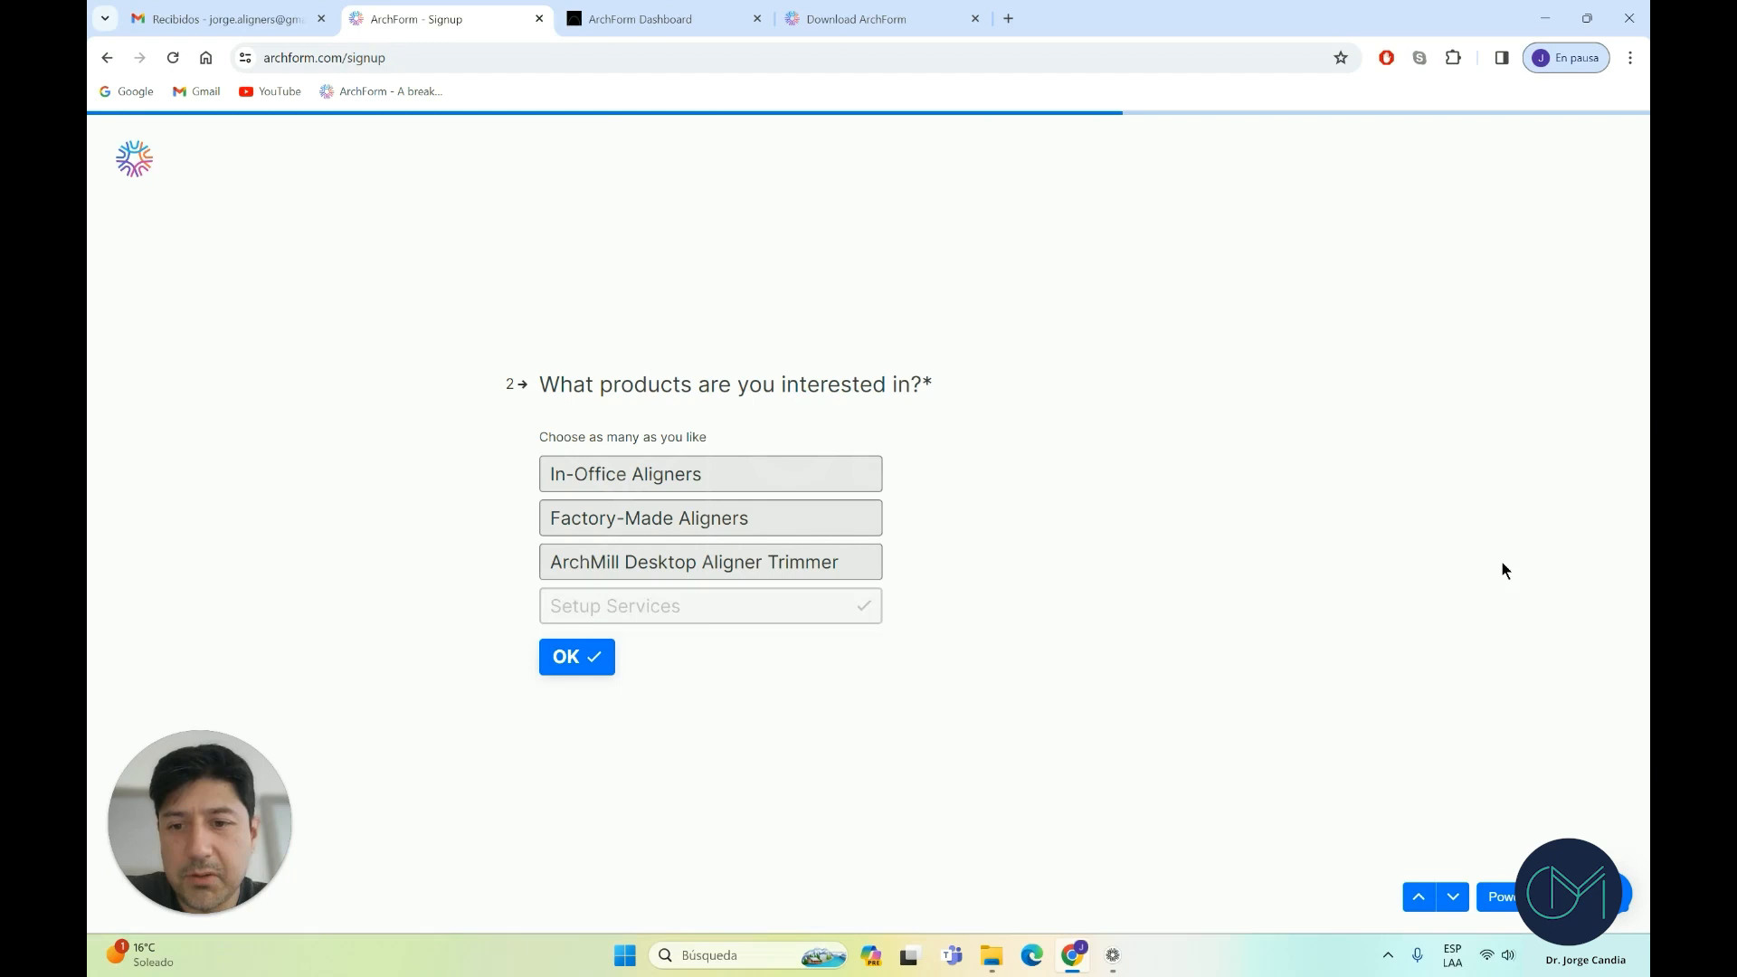
{"action": "left_click", "coordinate": [681, 470]}
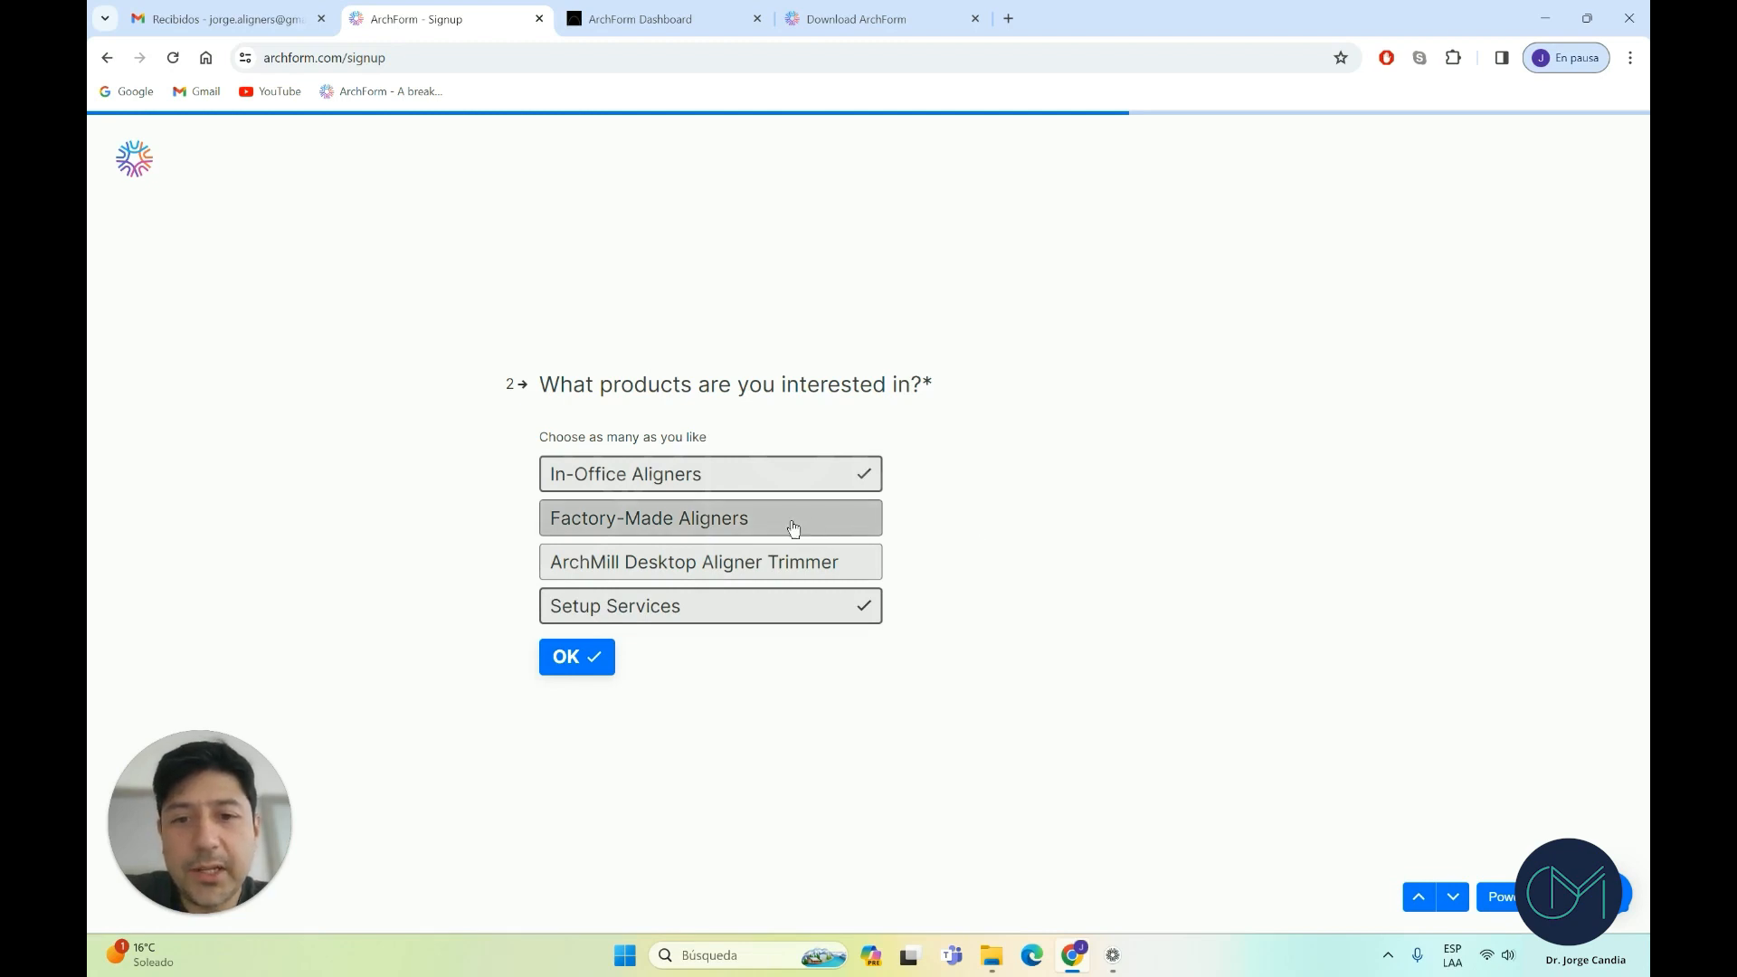
{"action": "left_click", "coordinate": [585, 663]}
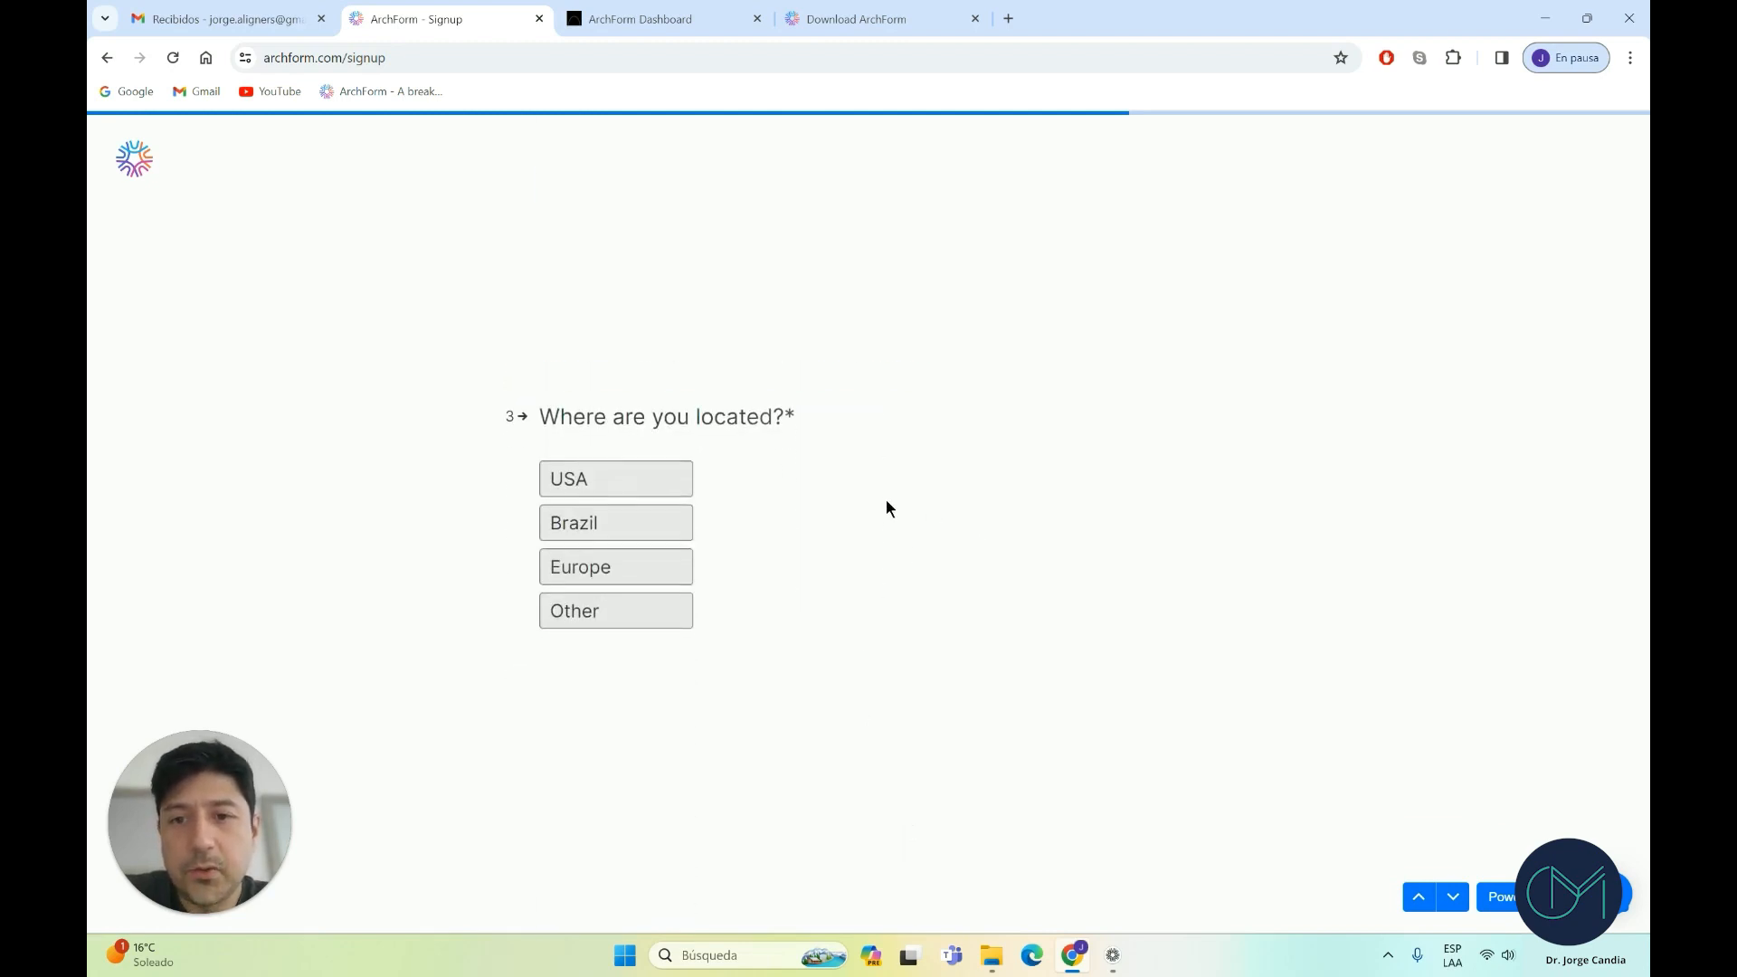
{"action": "left_click", "coordinate": [626, 619]}
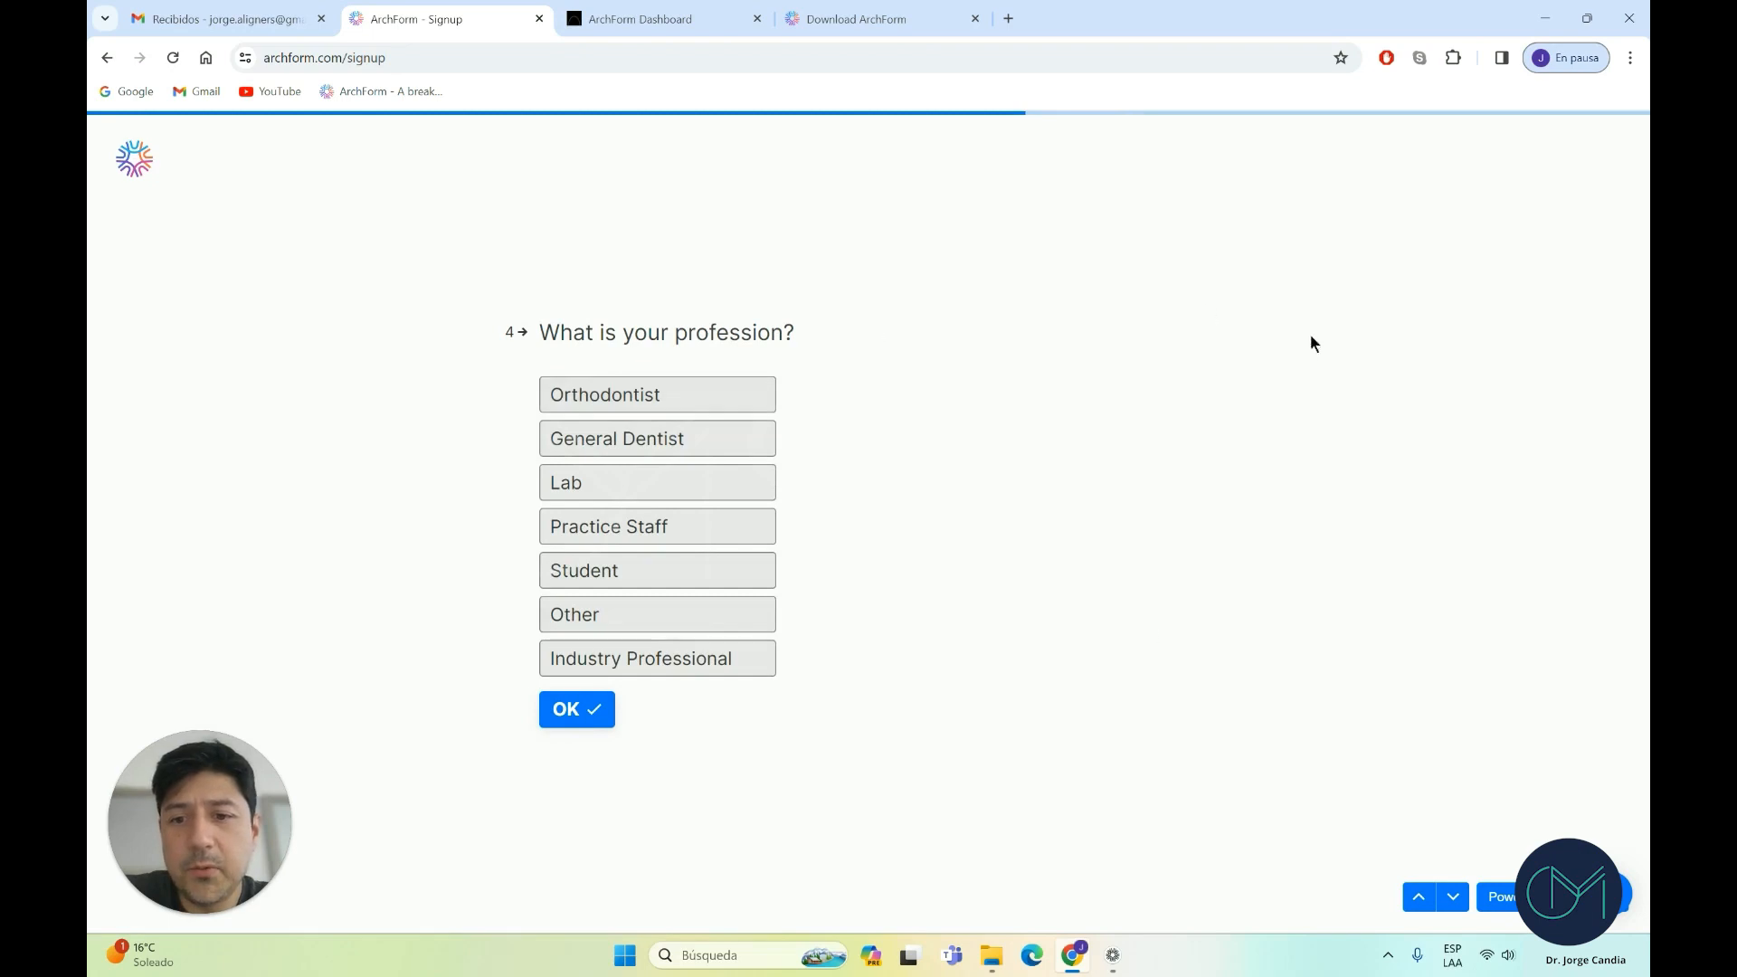
{"action": "left_click", "coordinate": [690, 392]}
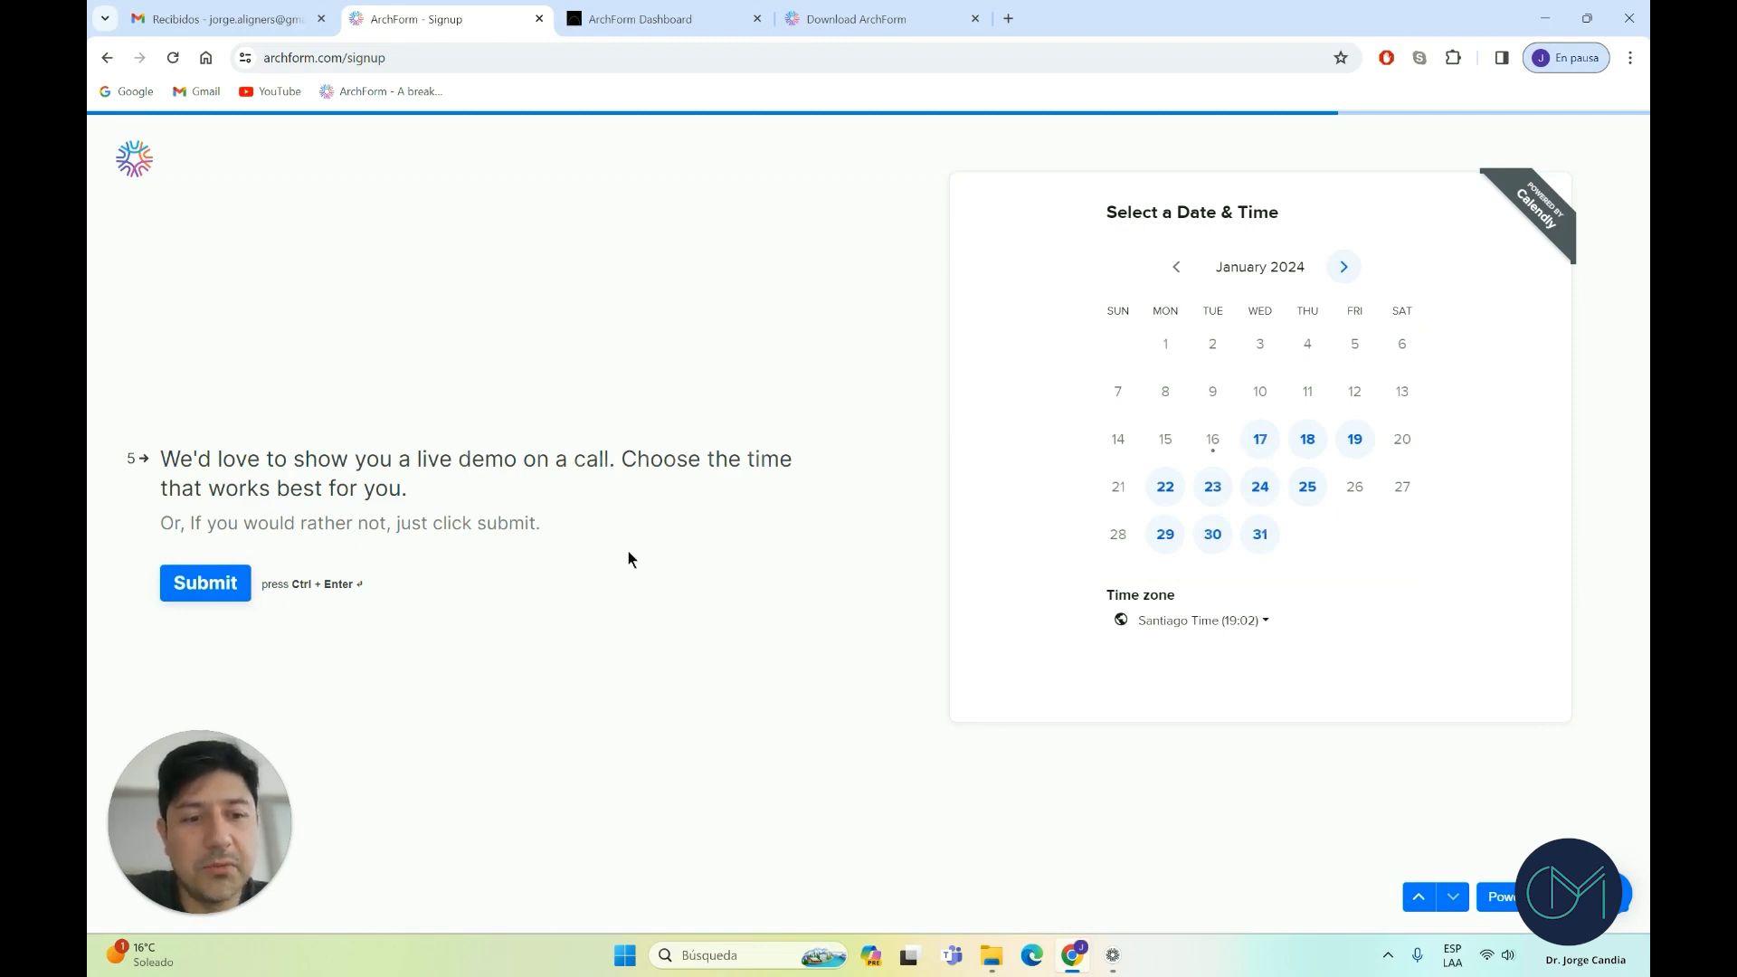
{"action": "left_click", "coordinate": [233, 582]}
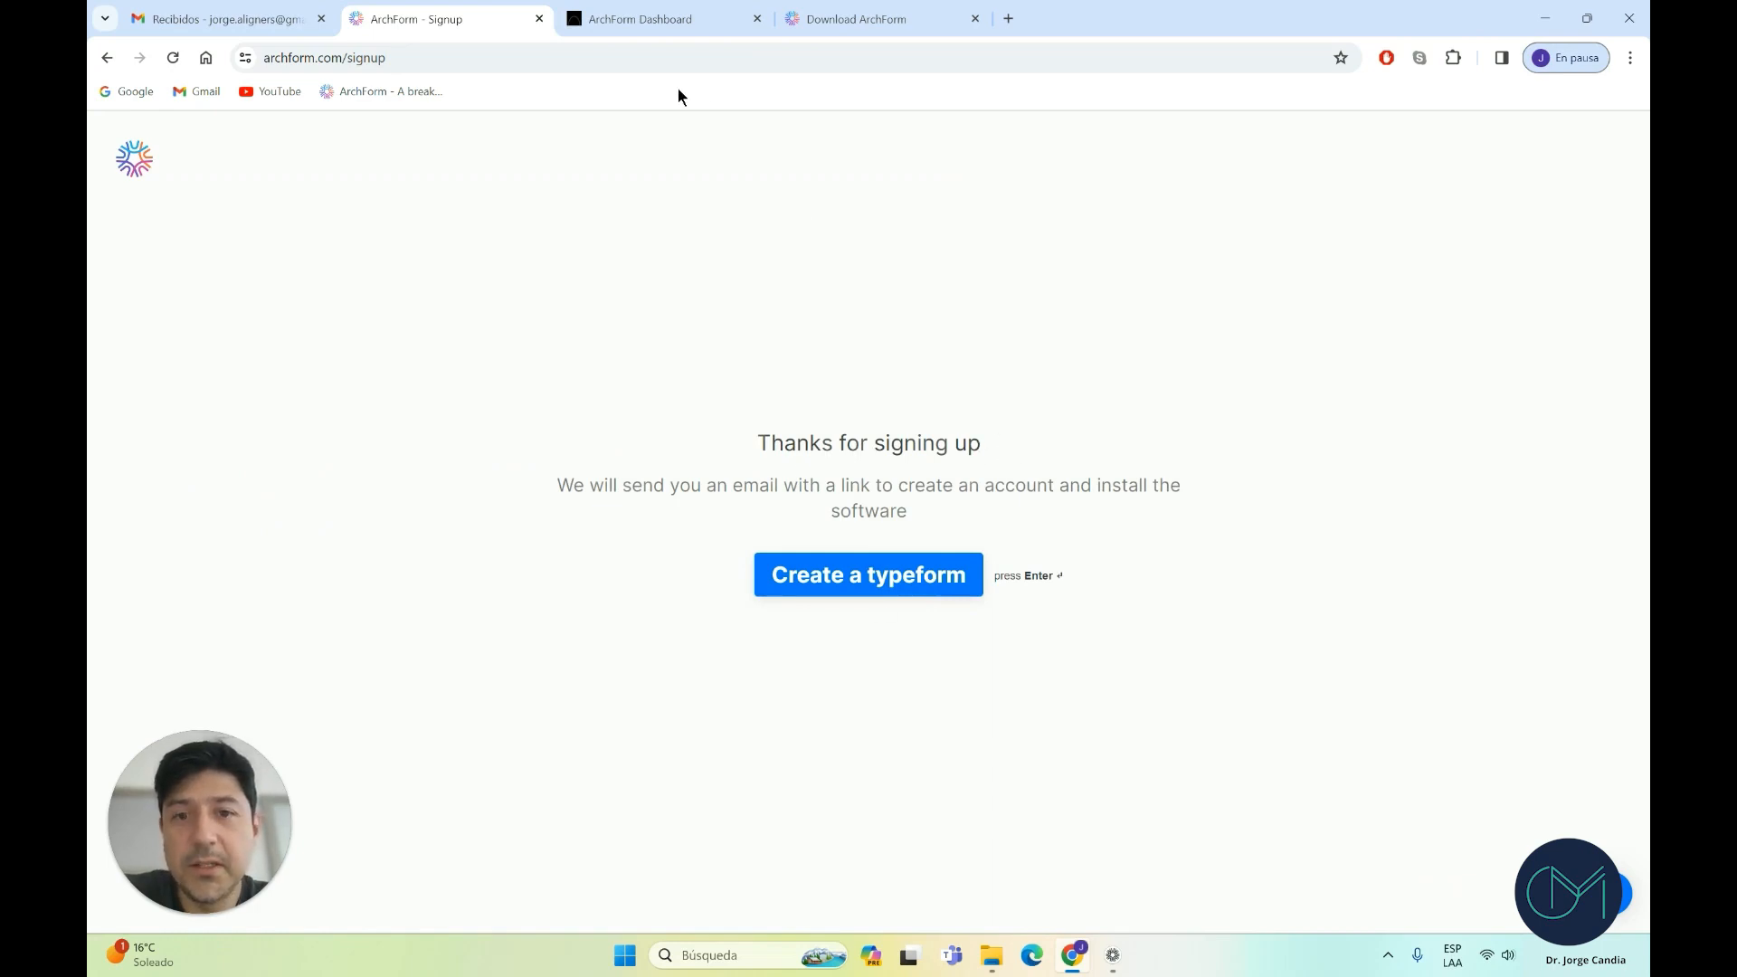
{"action": "left_click", "coordinate": [253, 26]}
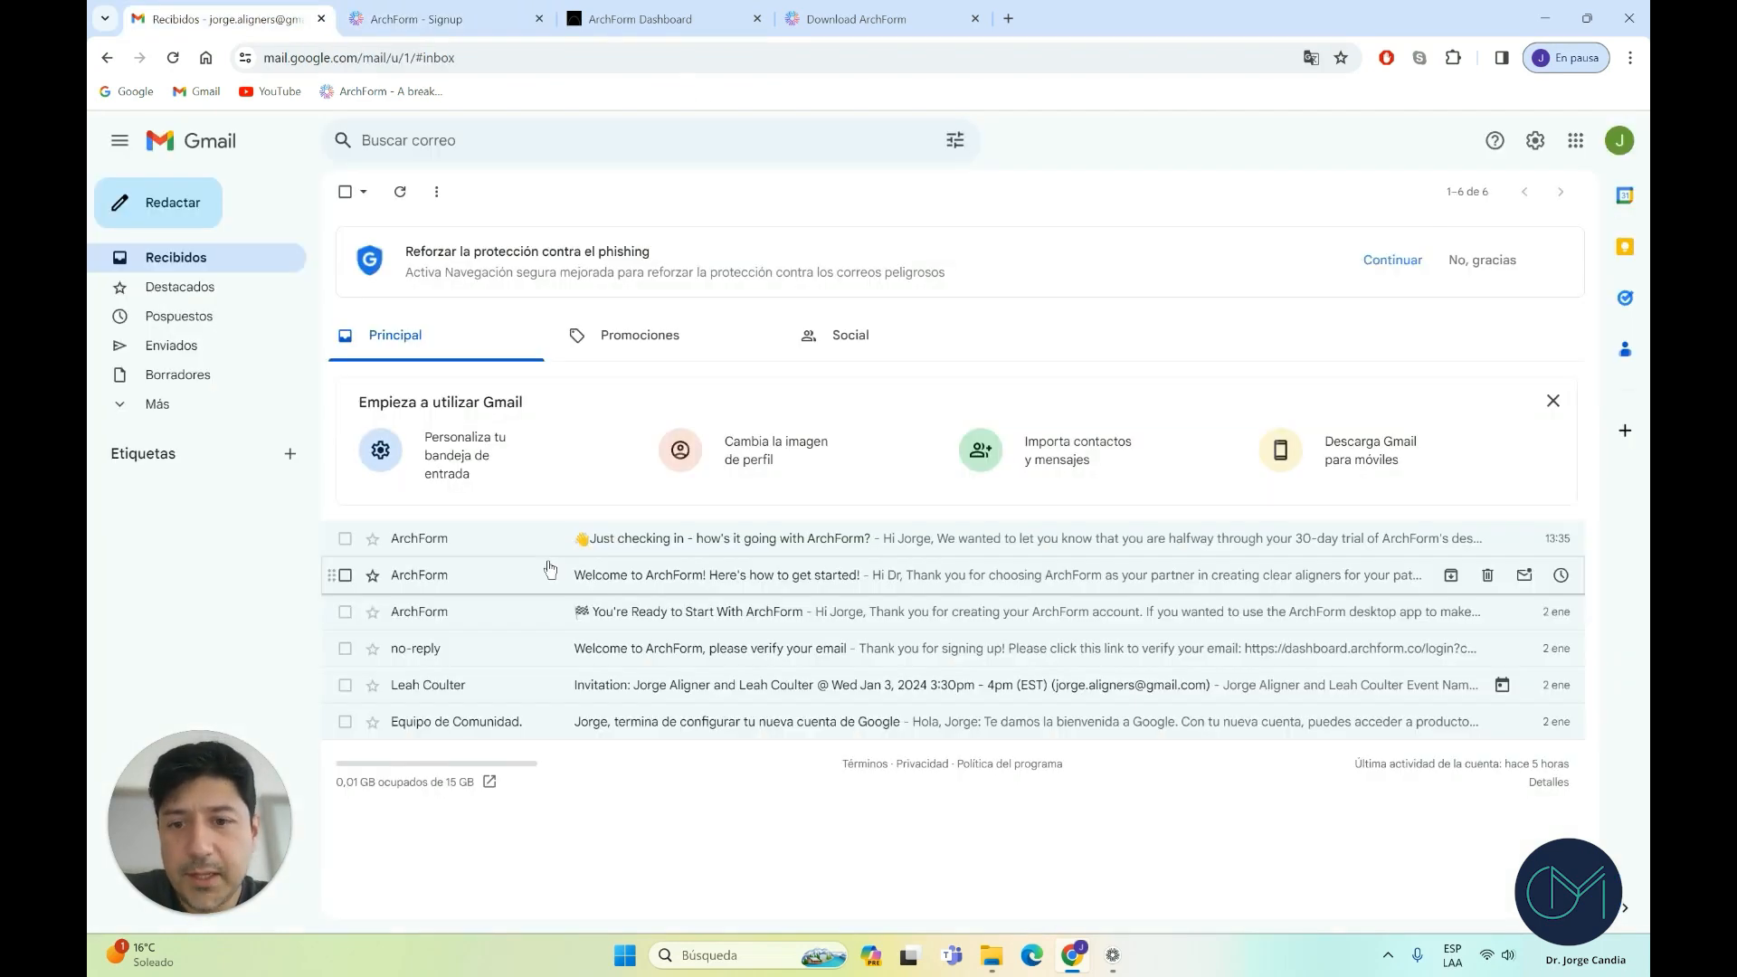
Open the verification email, follow its dashboard login link, then go back
{"action": "left_click", "coordinate": [480, 654]}
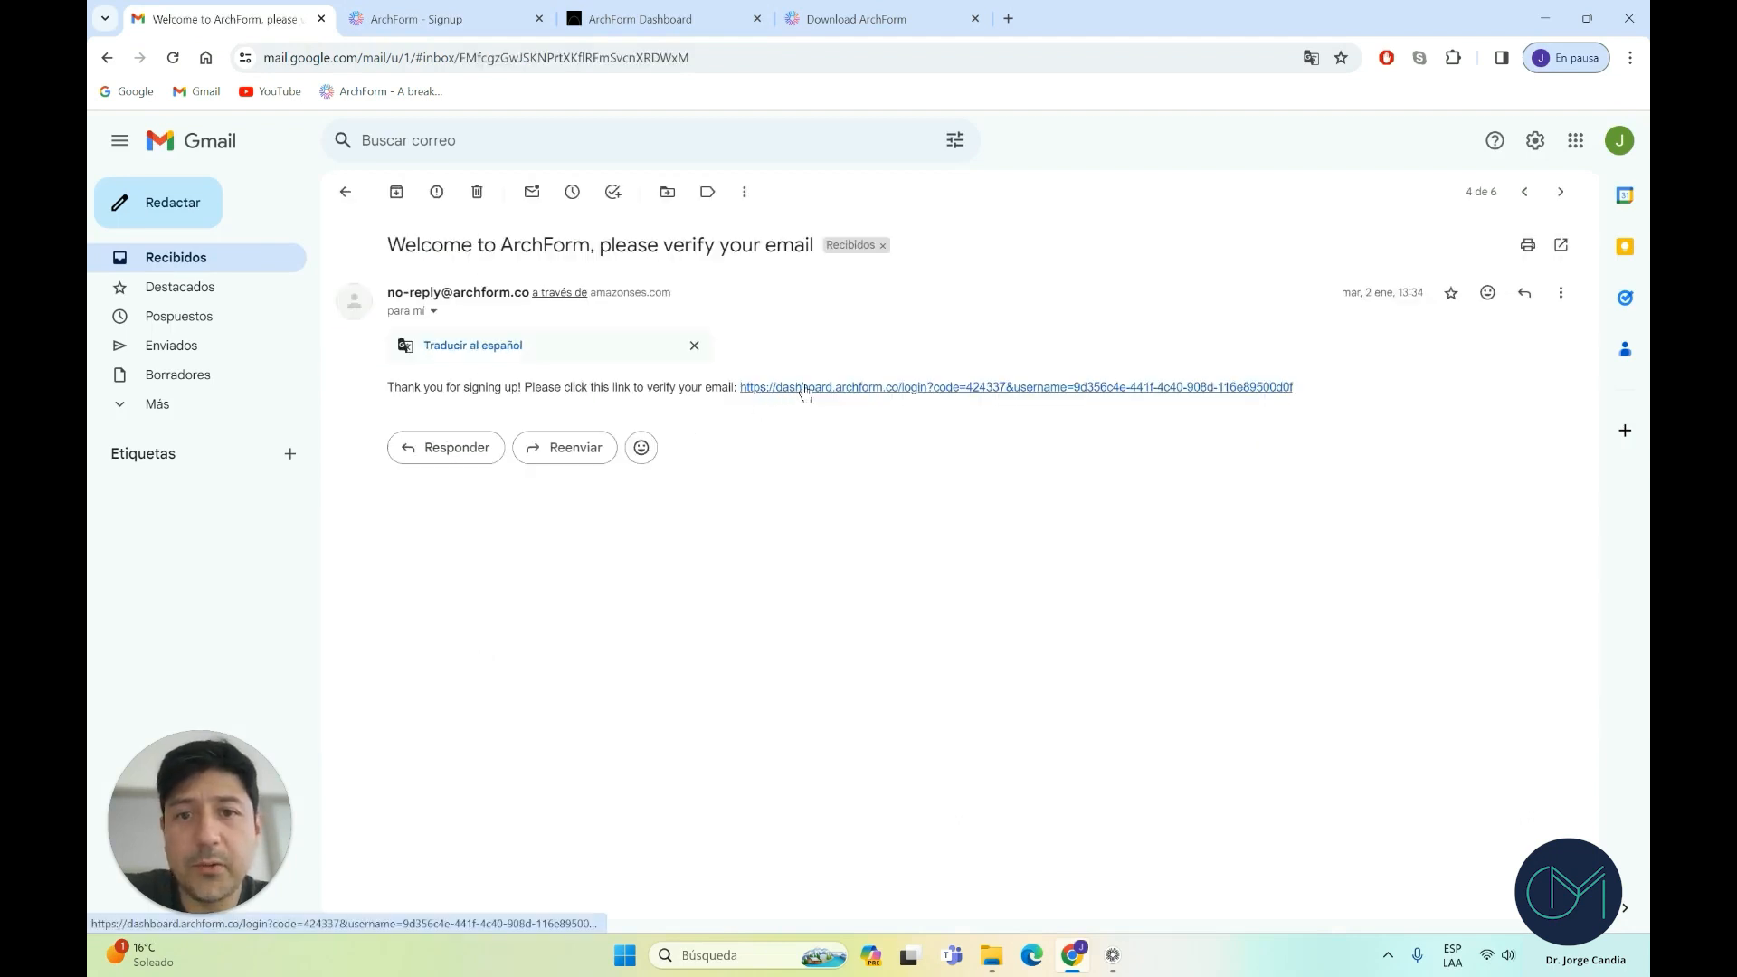
{"action": "left_click", "coordinate": [631, 16]}
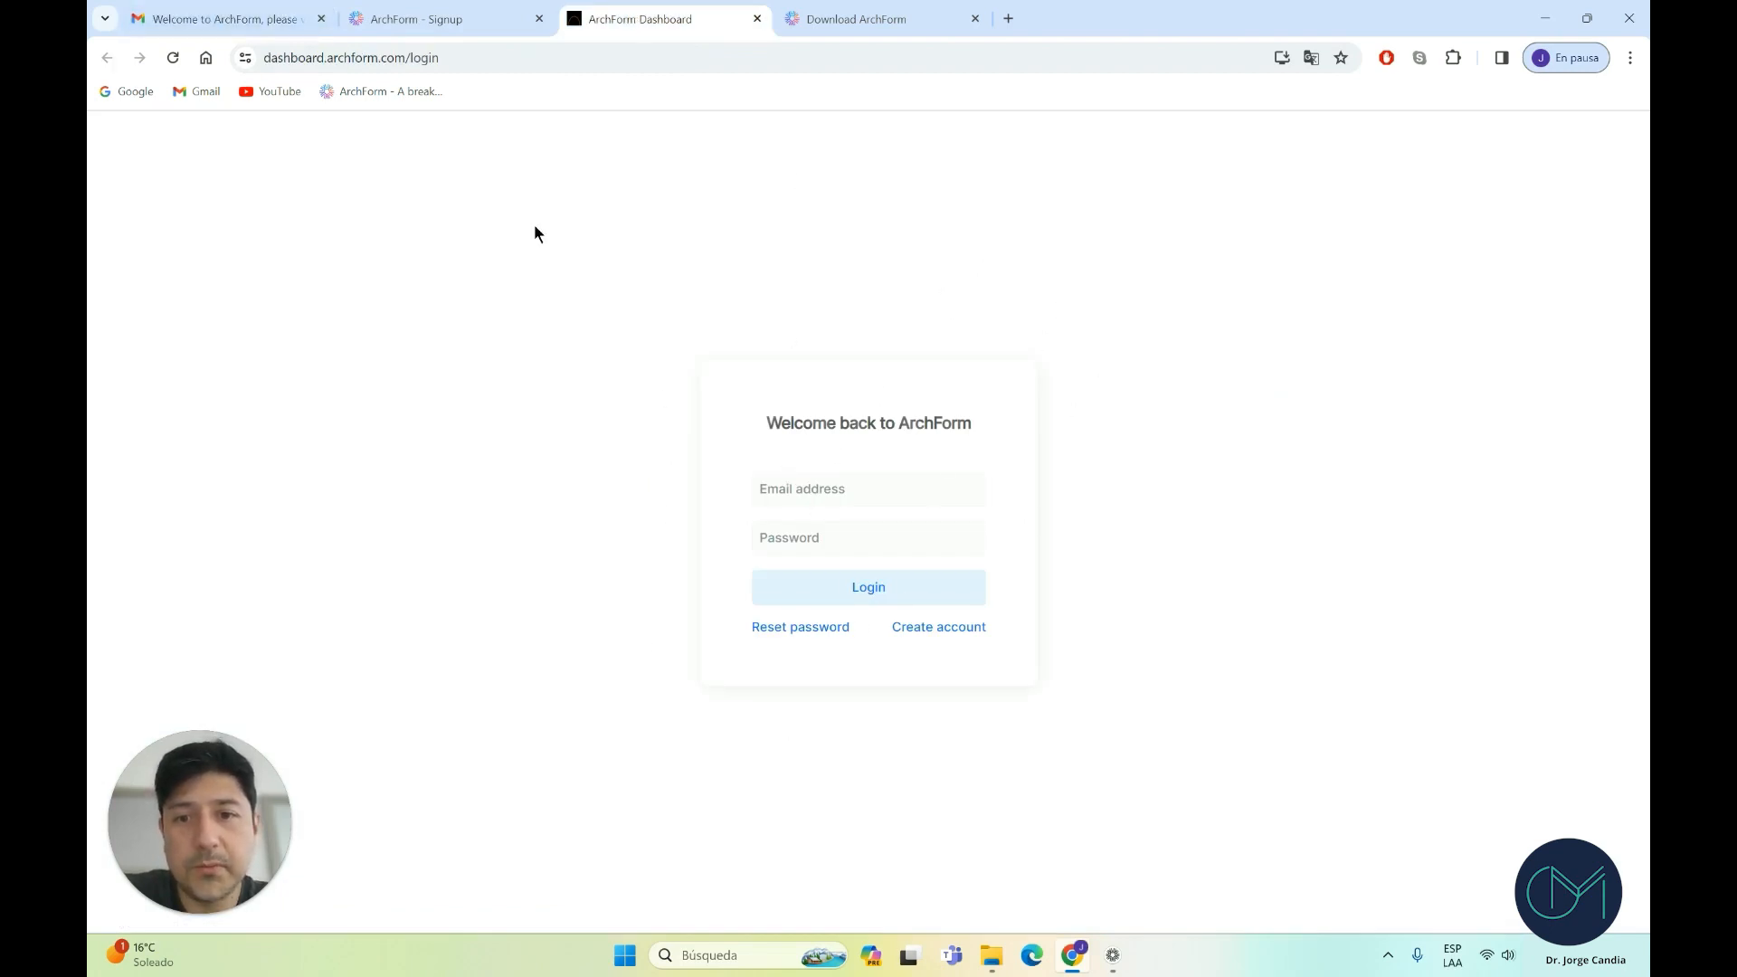
{"action": "left_click", "coordinate": [277, 22]}
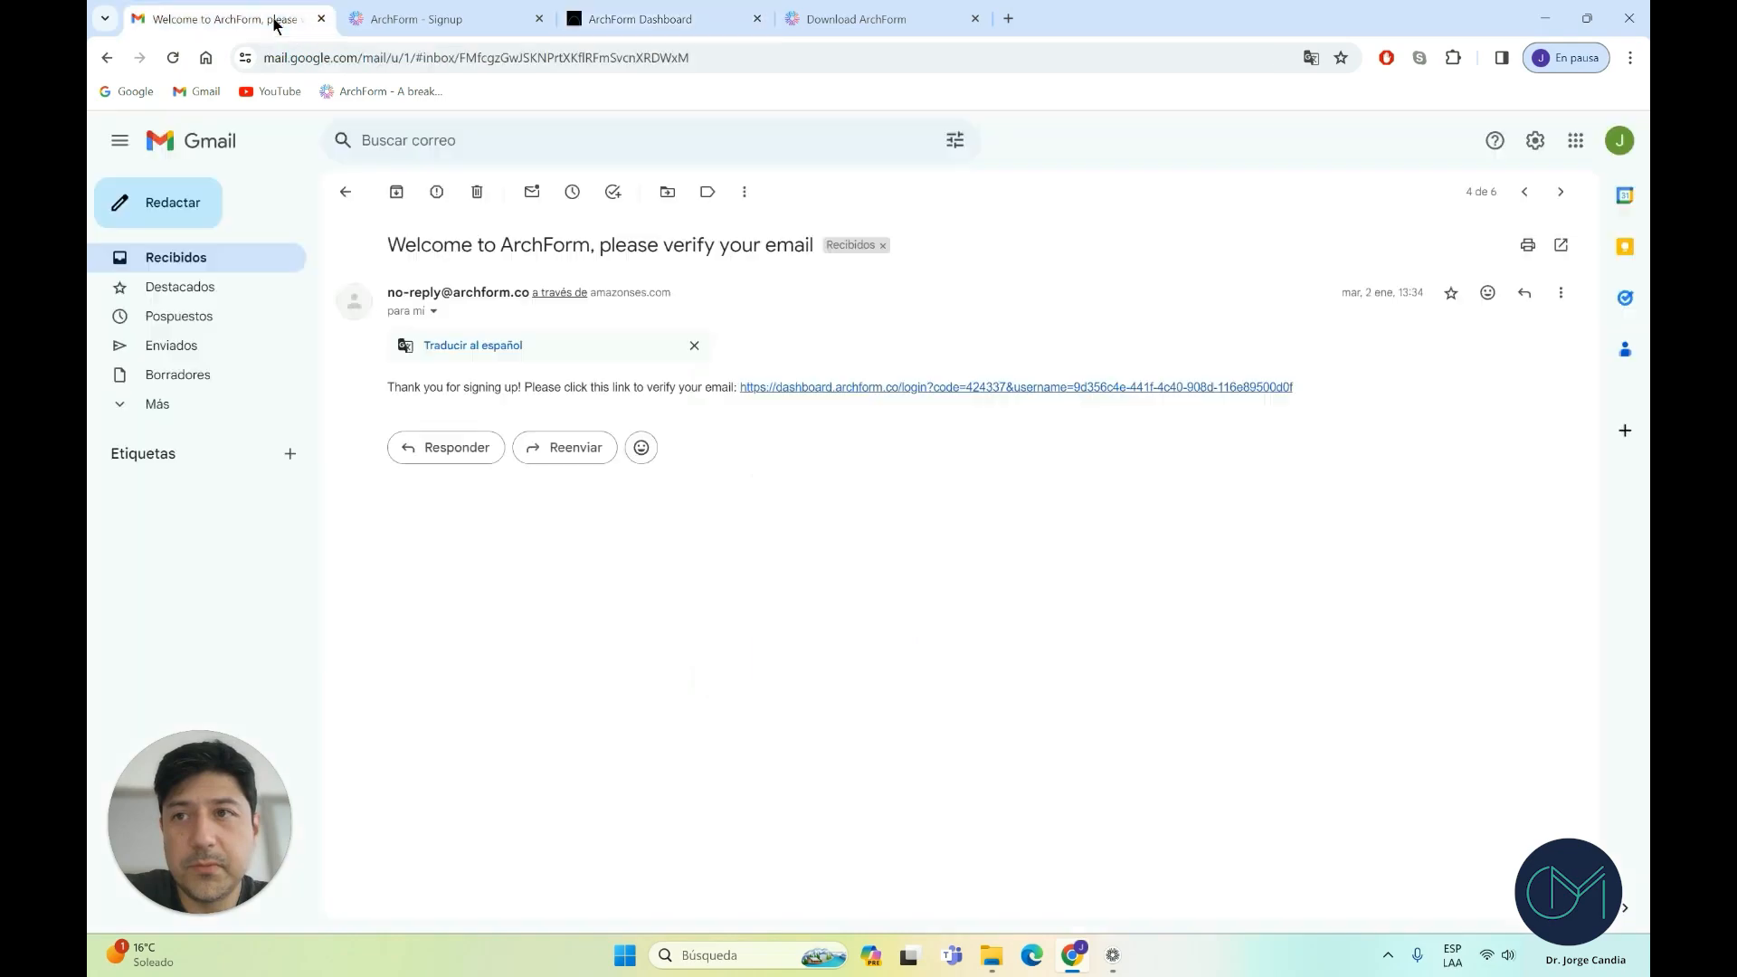
Open the 'You're Ready to Start With ArchForm' email and follow its HERE download link
{"action": "left_click", "coordinate": [345, 194]}
{"action": "left_click", "coordinate": [475, 615]}
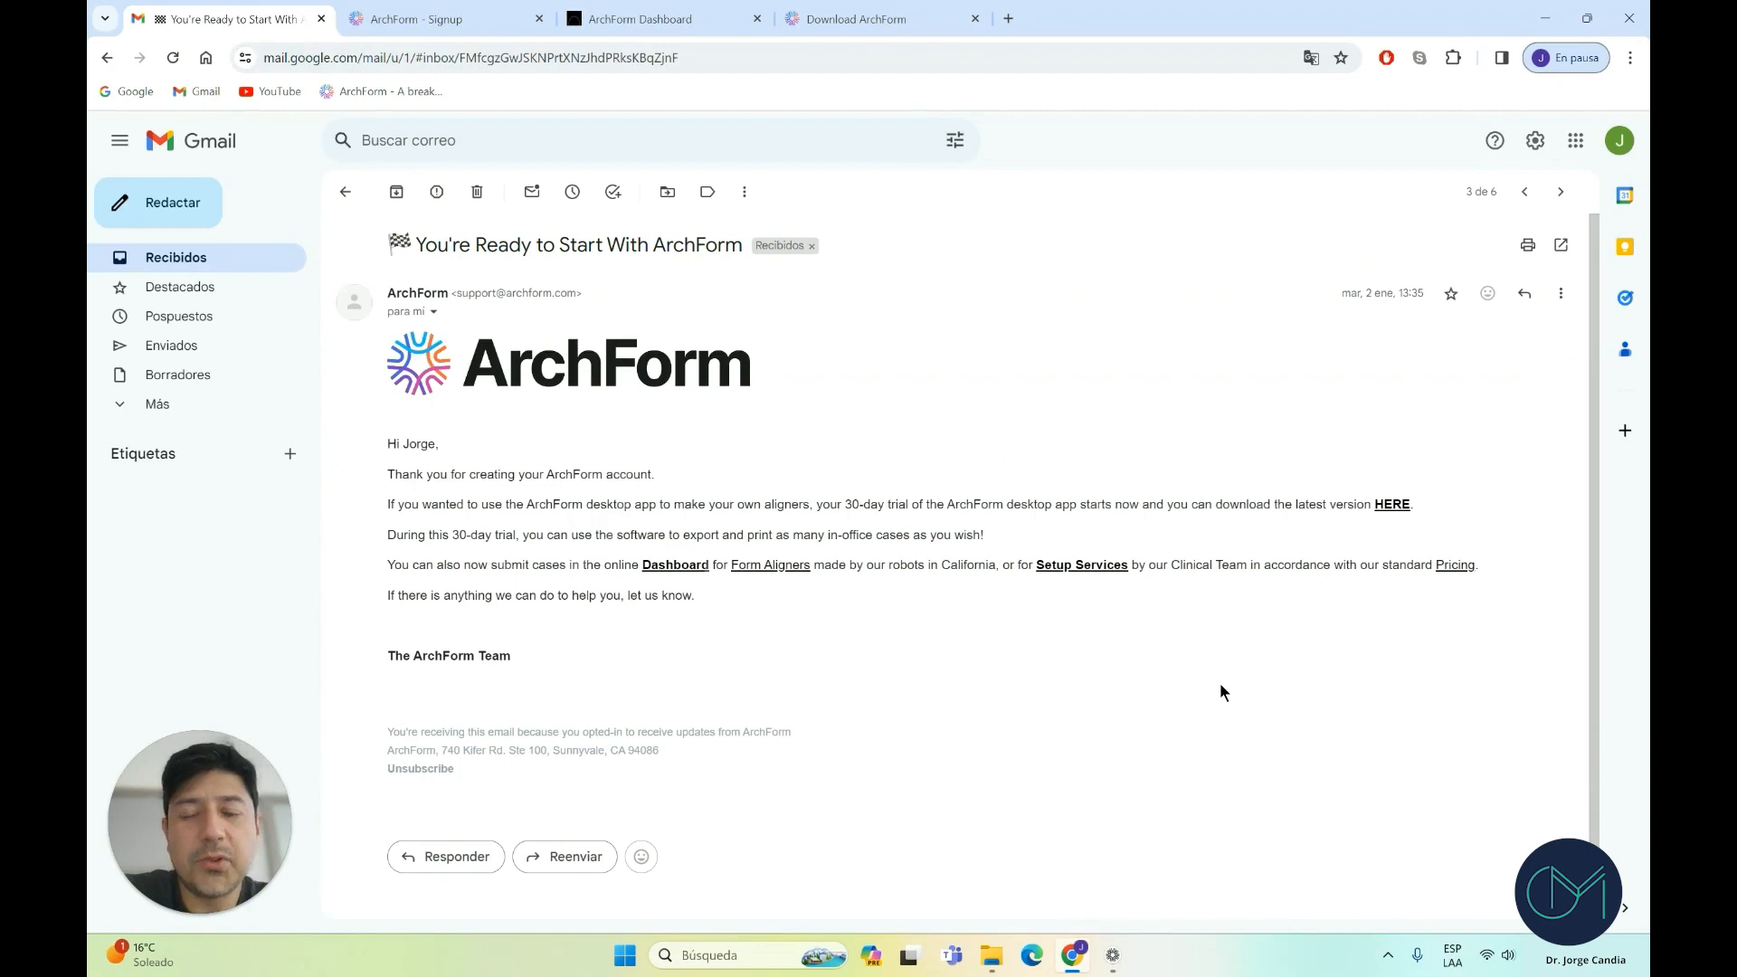
{"action": "left_click", "coordinate": [1394, 507]}
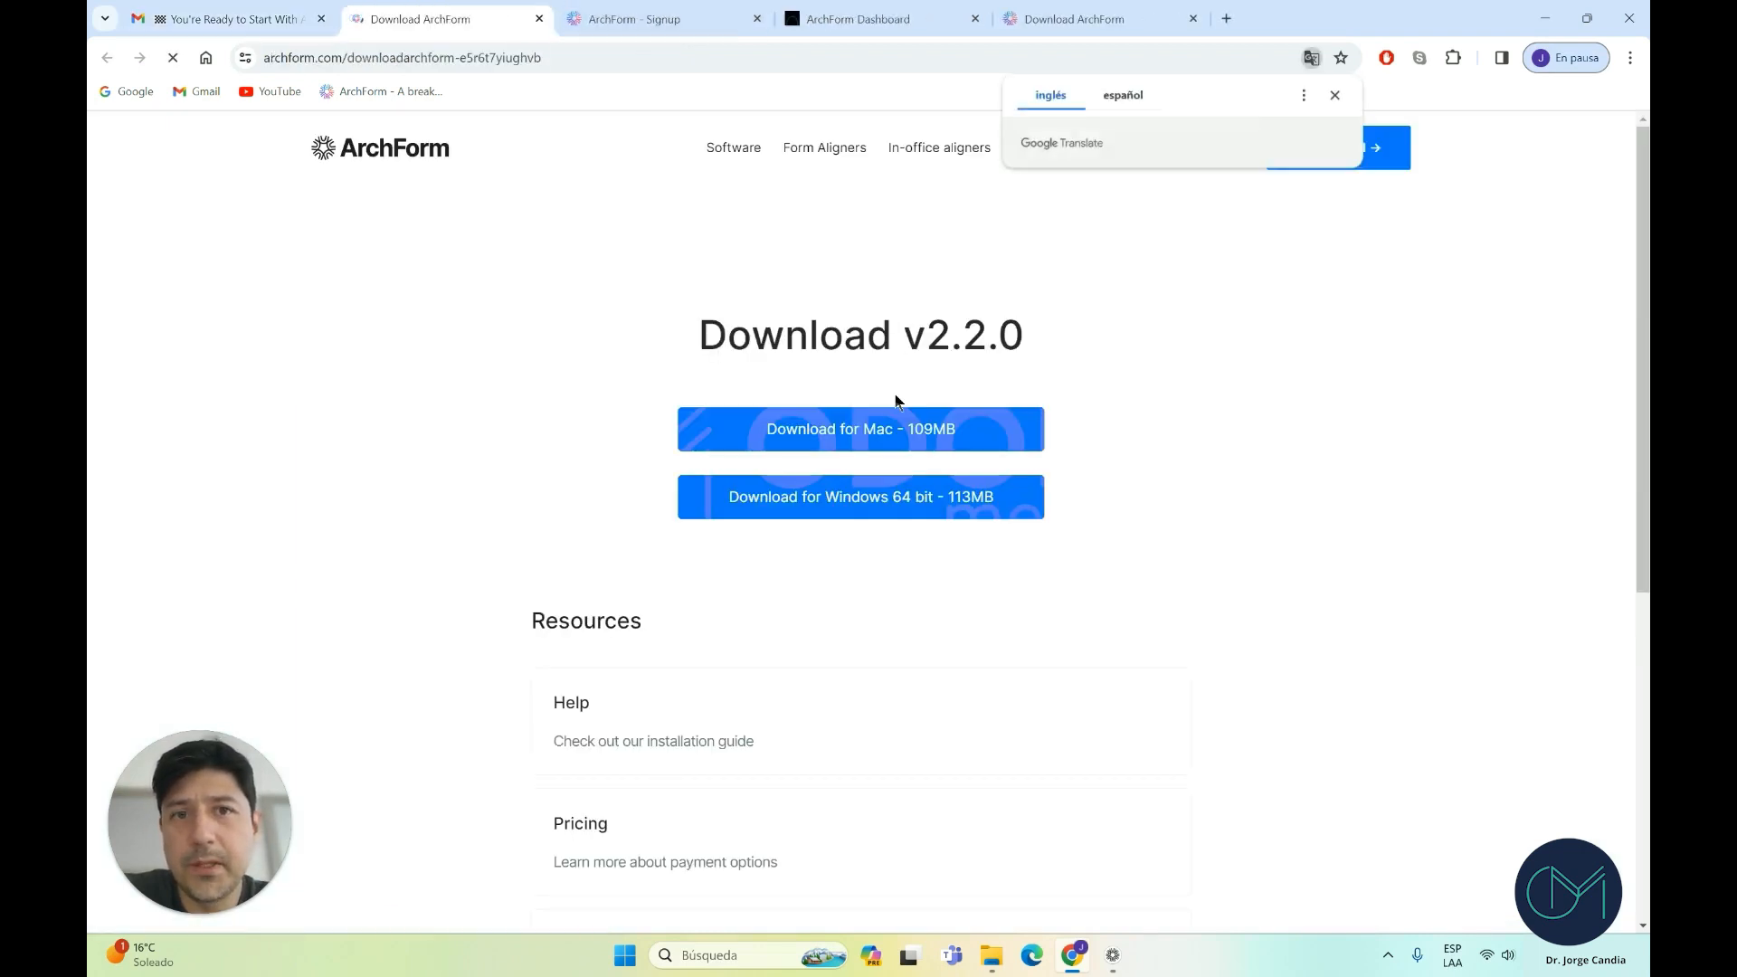
Dismiss the Google Translate offer and close Chrome
{"action": "left_click", "coordinate": [1332, 95]}
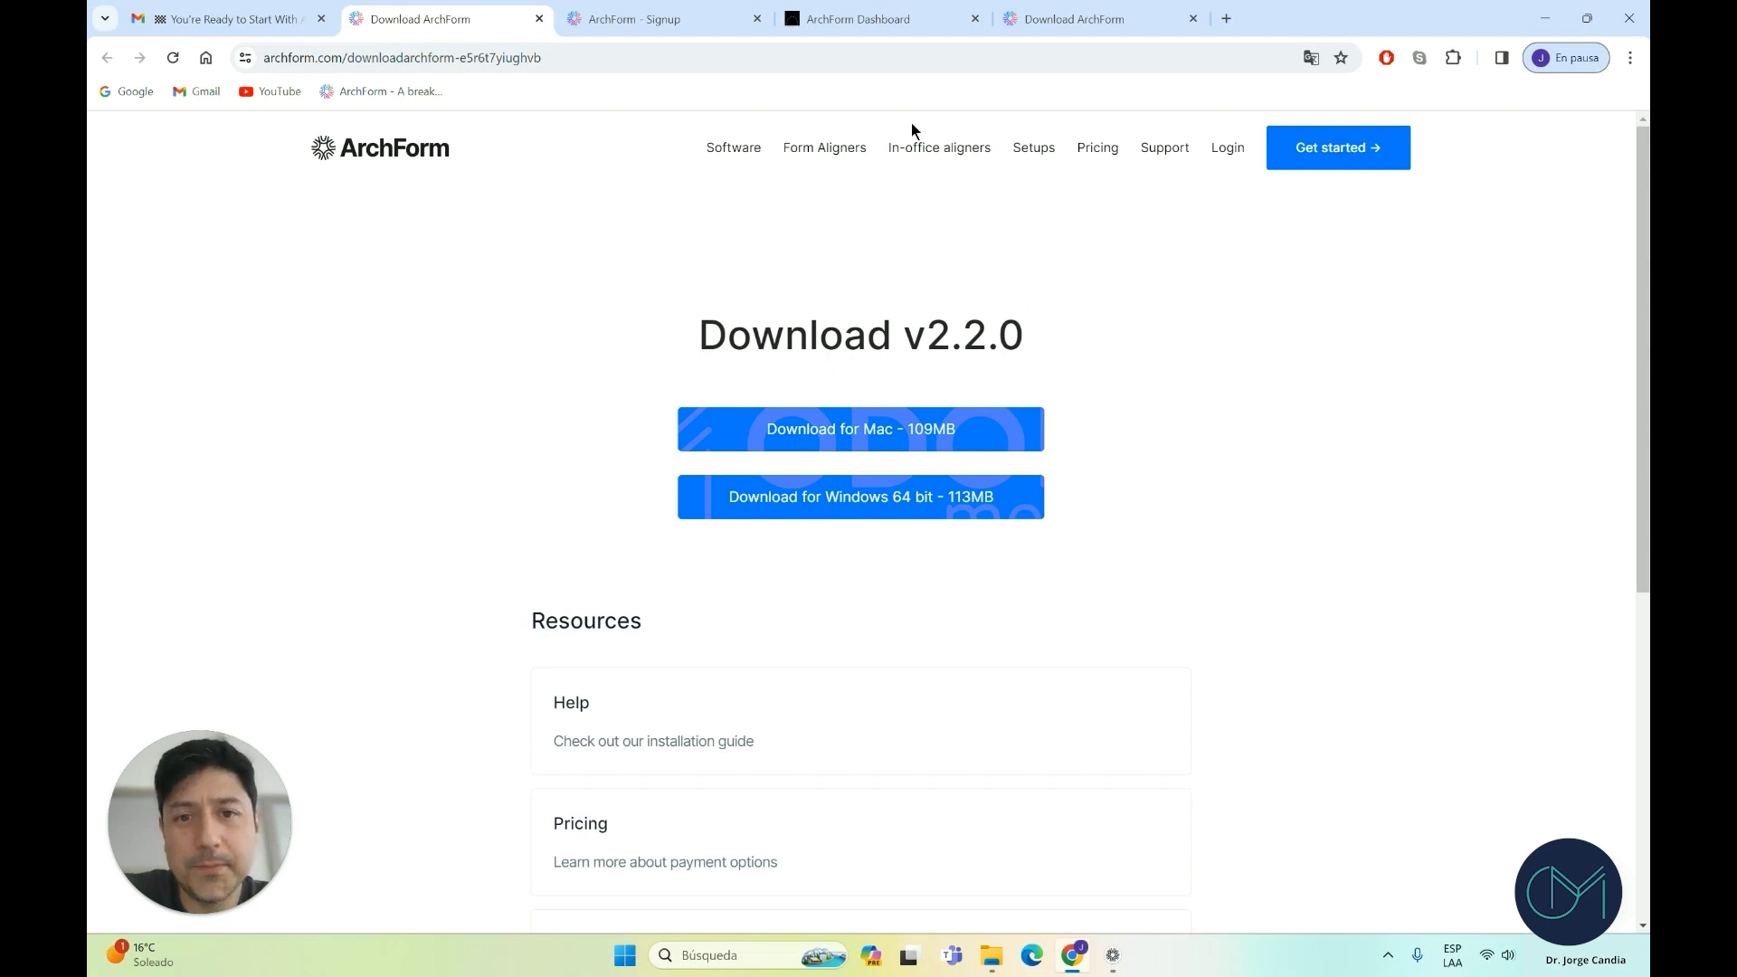
{"action": "left_click", "coordinate": [1625, 27]}
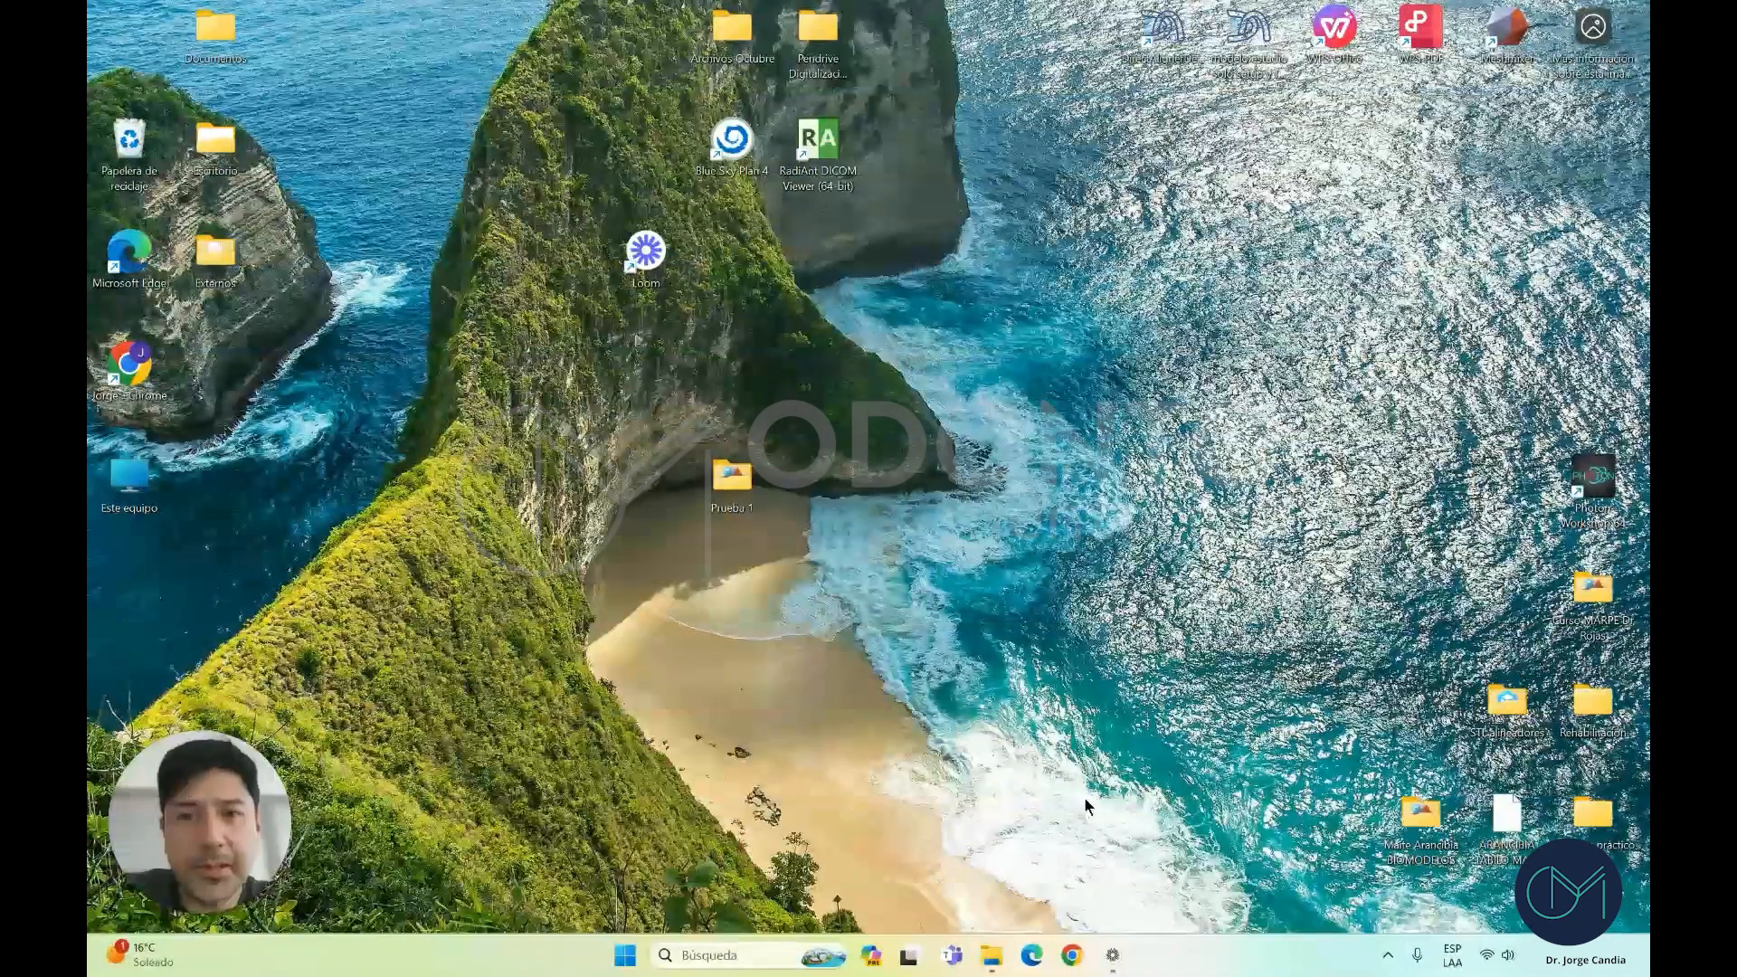
Launch ArchForm and start a new patient named Simulacion SIM
{"action": "left_click", "coordinate": [1112, 957]}
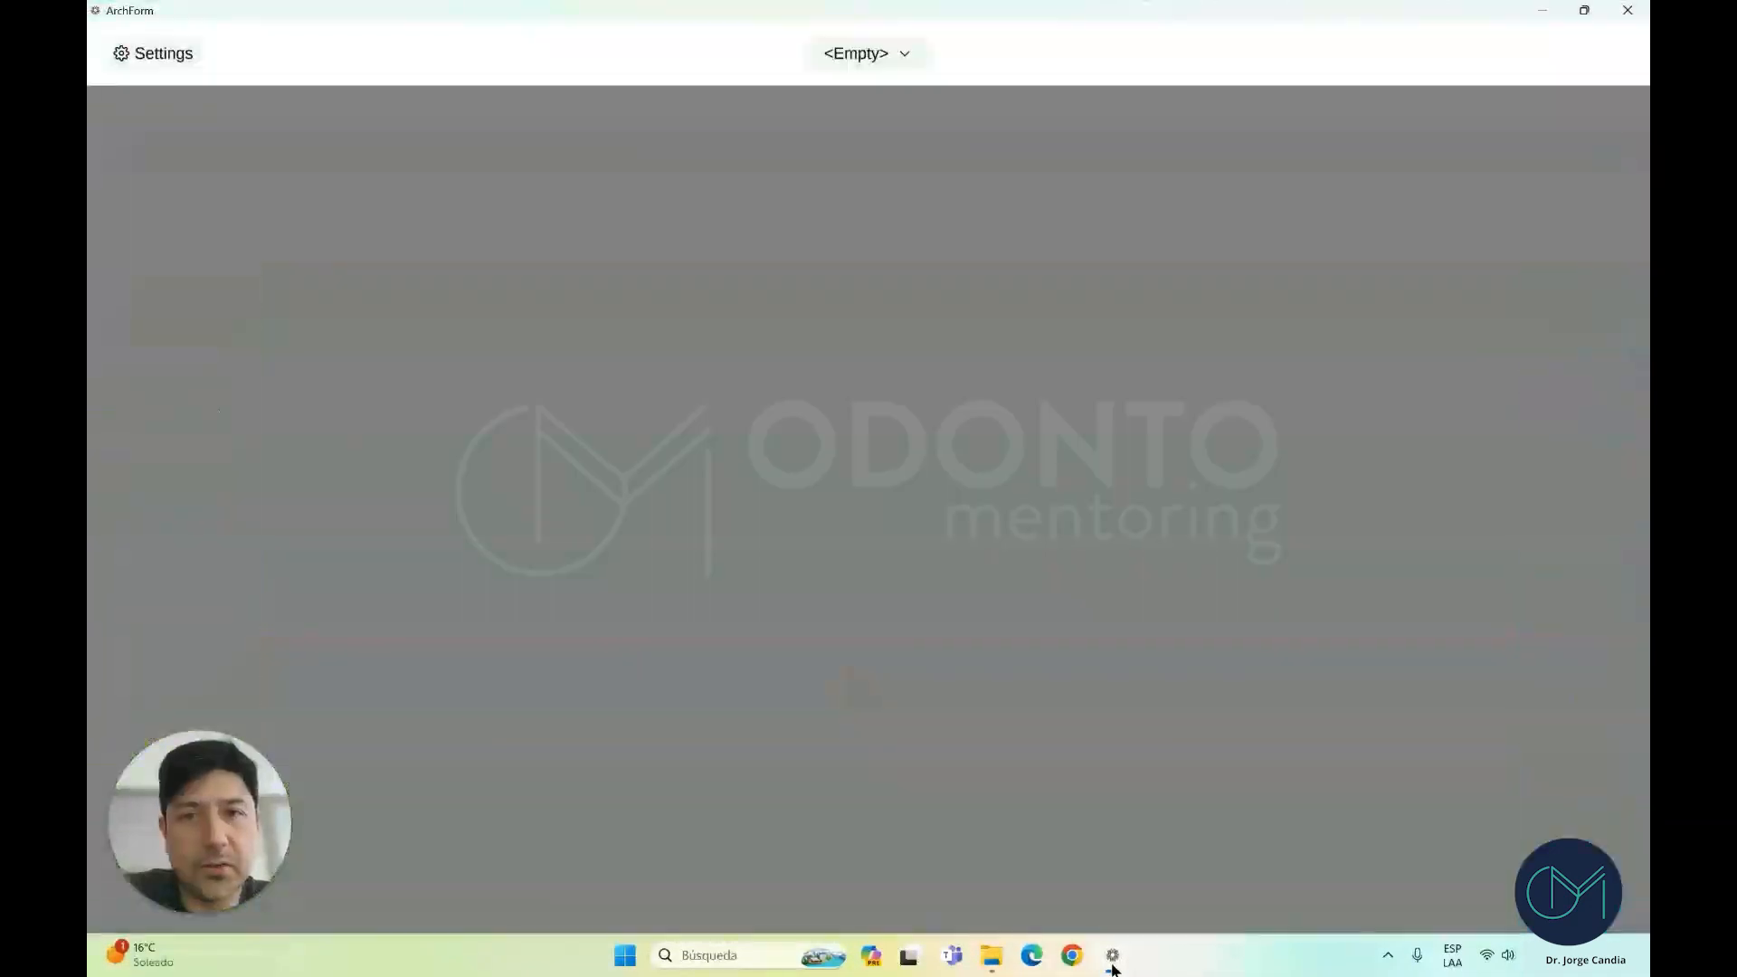
{"action": "left_click", "coordinate": [849, 54]}
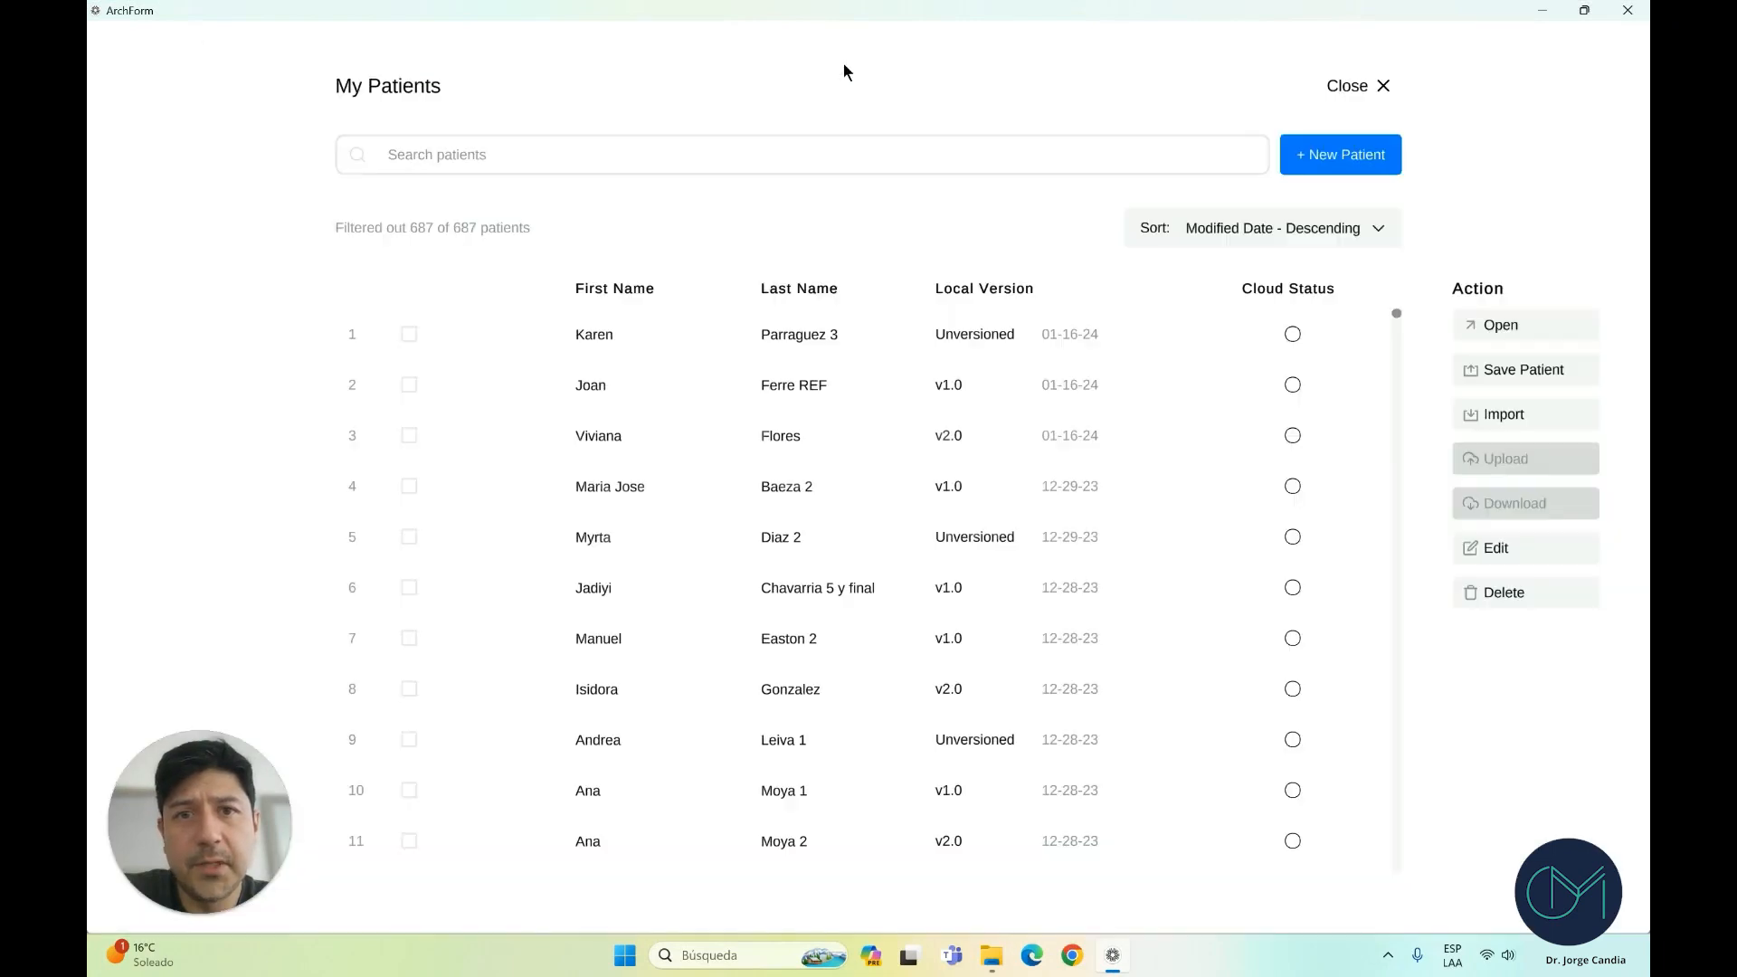
{"action": "left_click", "coordinate": [1331, 161]}
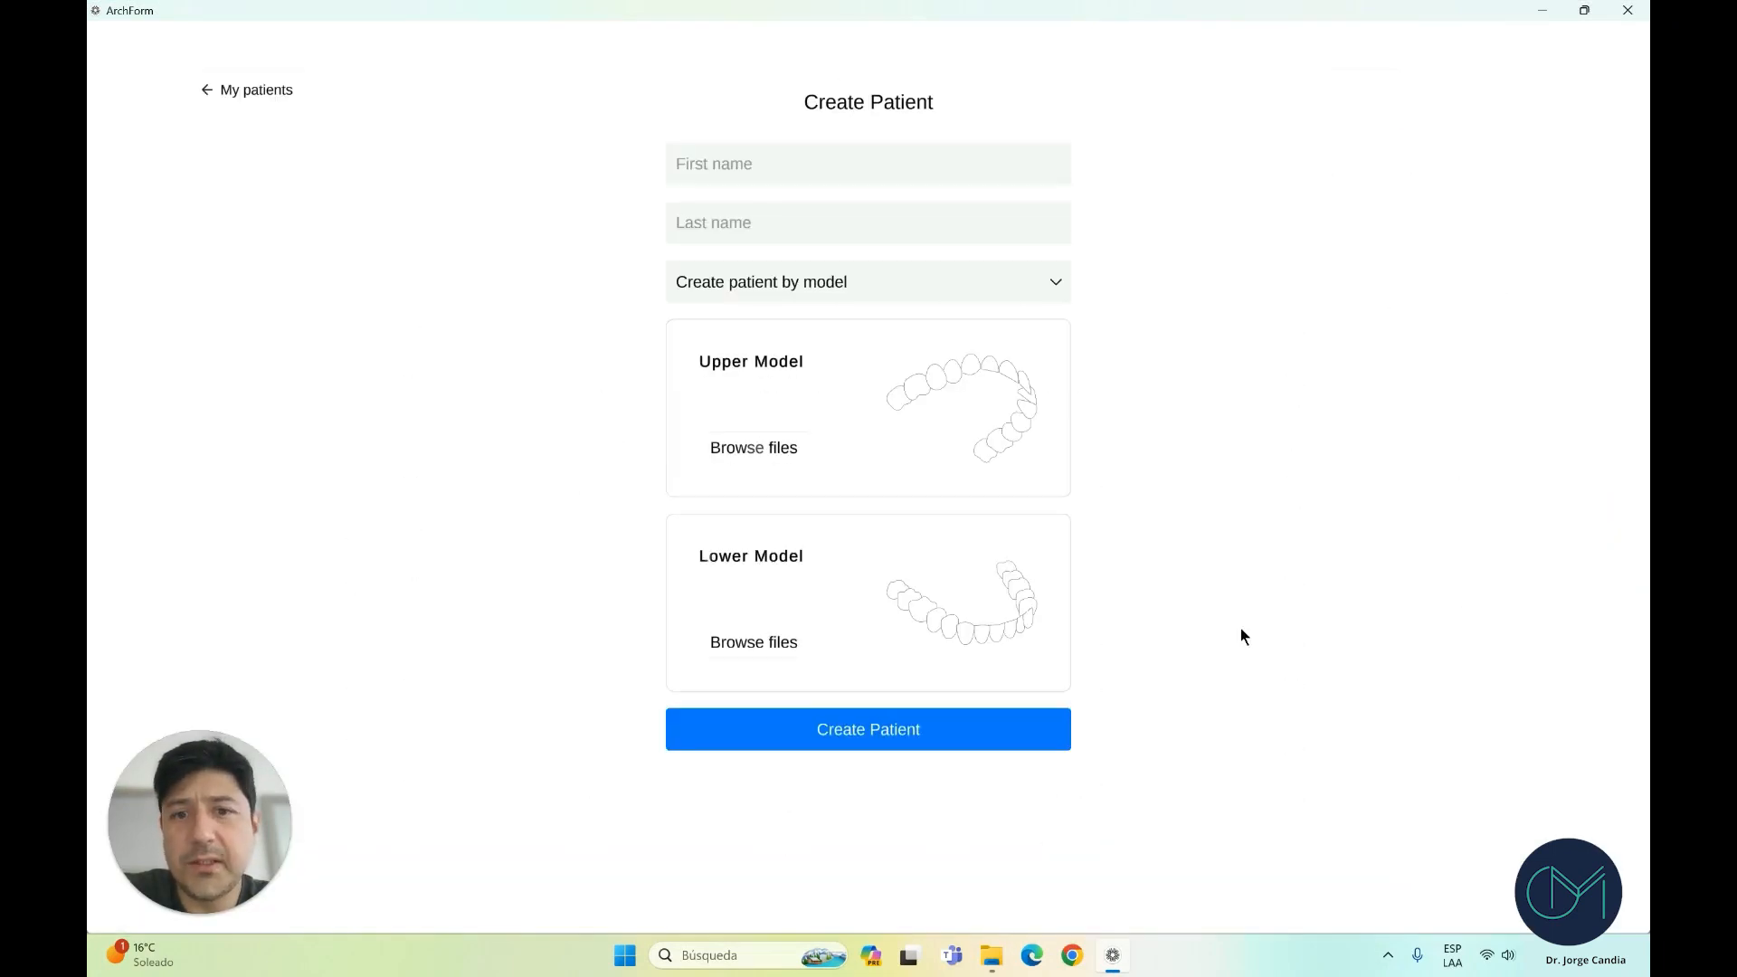
{"action": "left_click", "coordinate": [788, 166]}
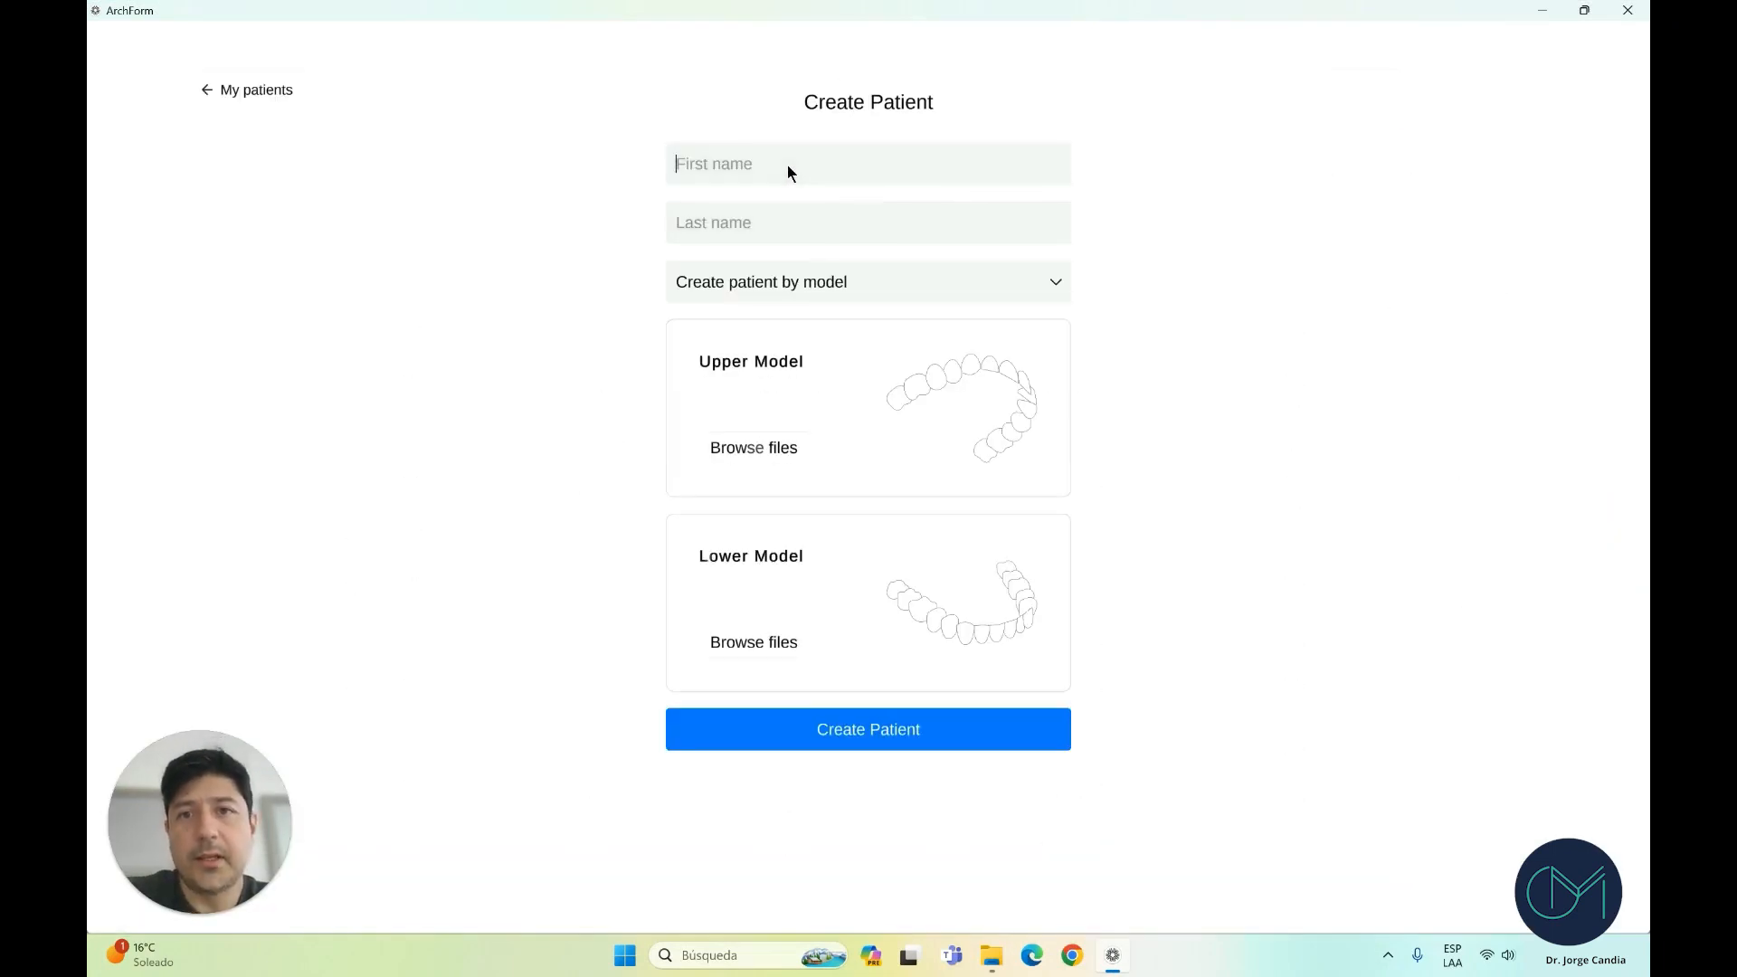
{"action": "type", "text": "Simulacion"}
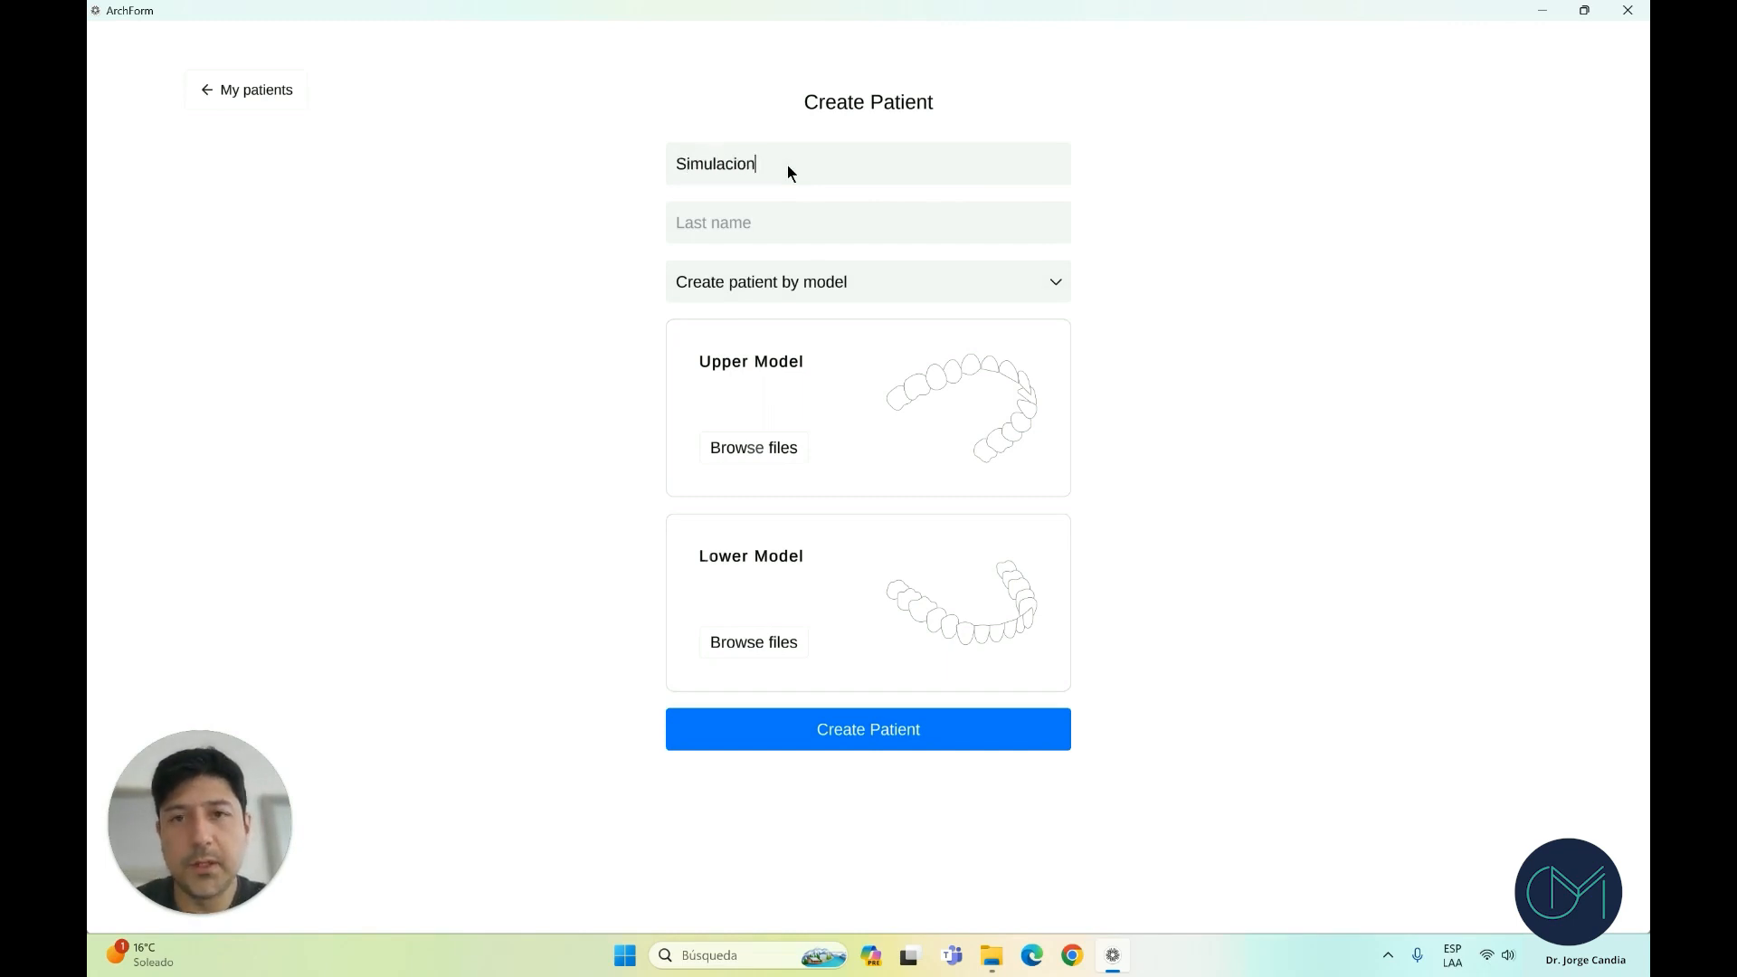
{"action": "left_click", "coordinate": [812, 222]}
{"action": "type", "text": "SIM"}
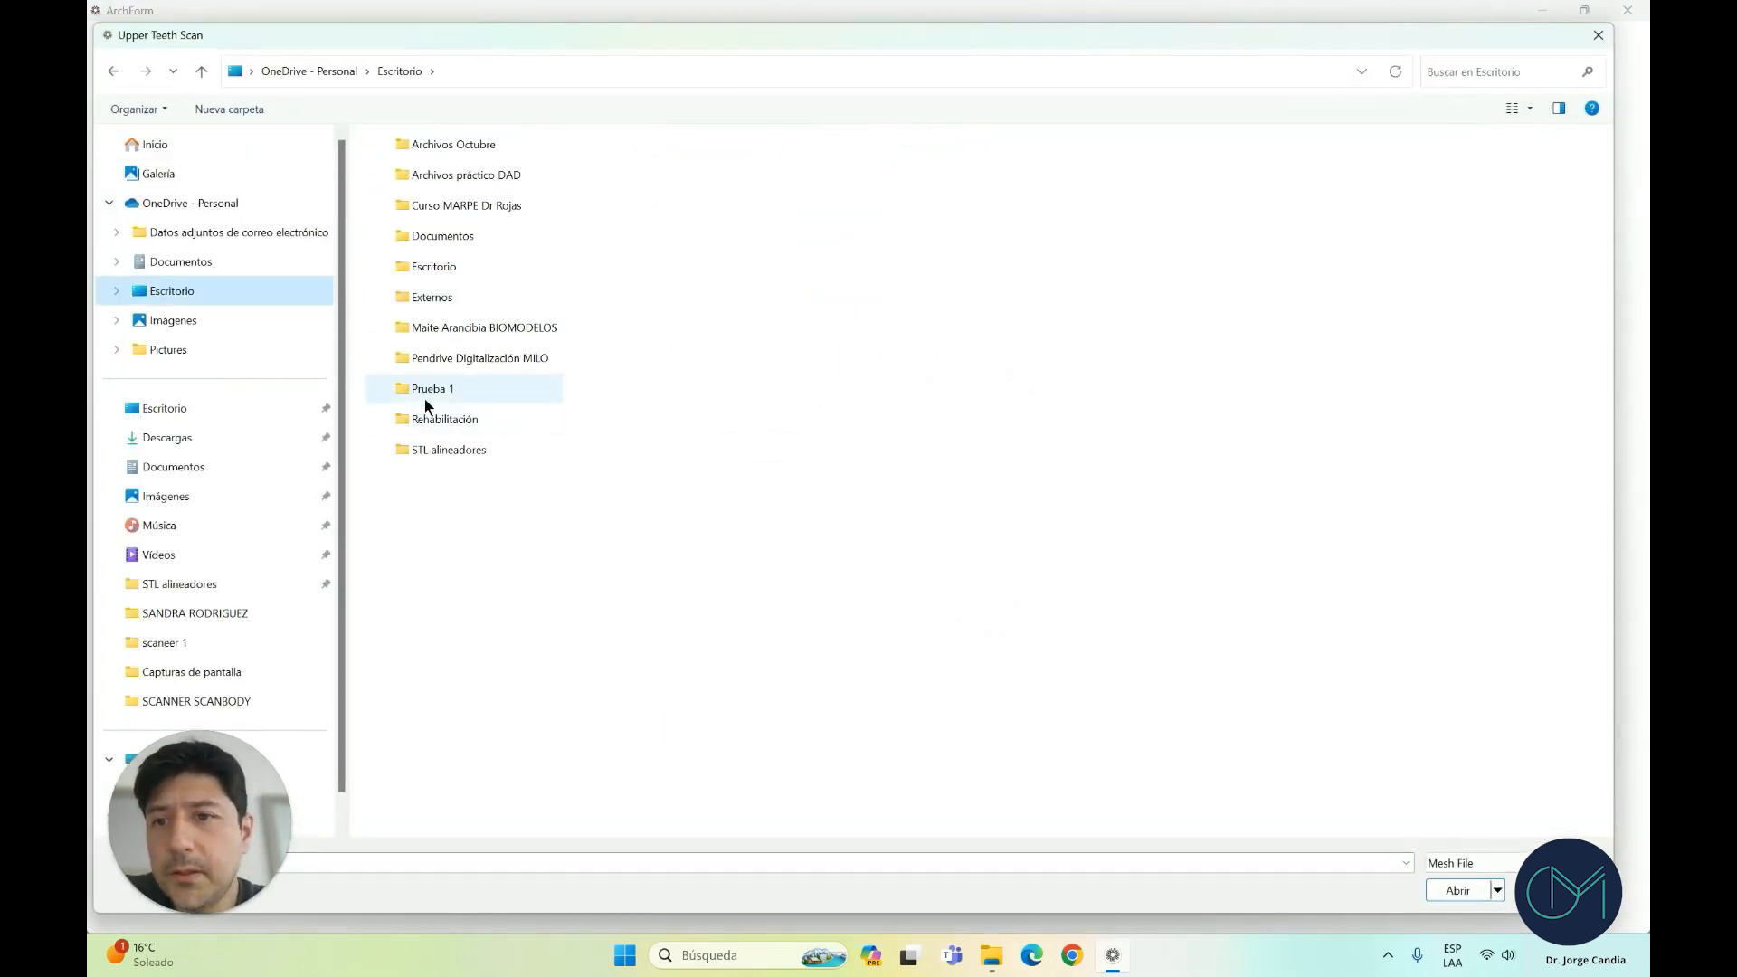
Load the upper and lower occlusion scans from Prueba 1 and create the patient
{"action": "left_click", "coordinate": [427, 398]}
{"action": "double_click", "coordinate": [426, 394]}
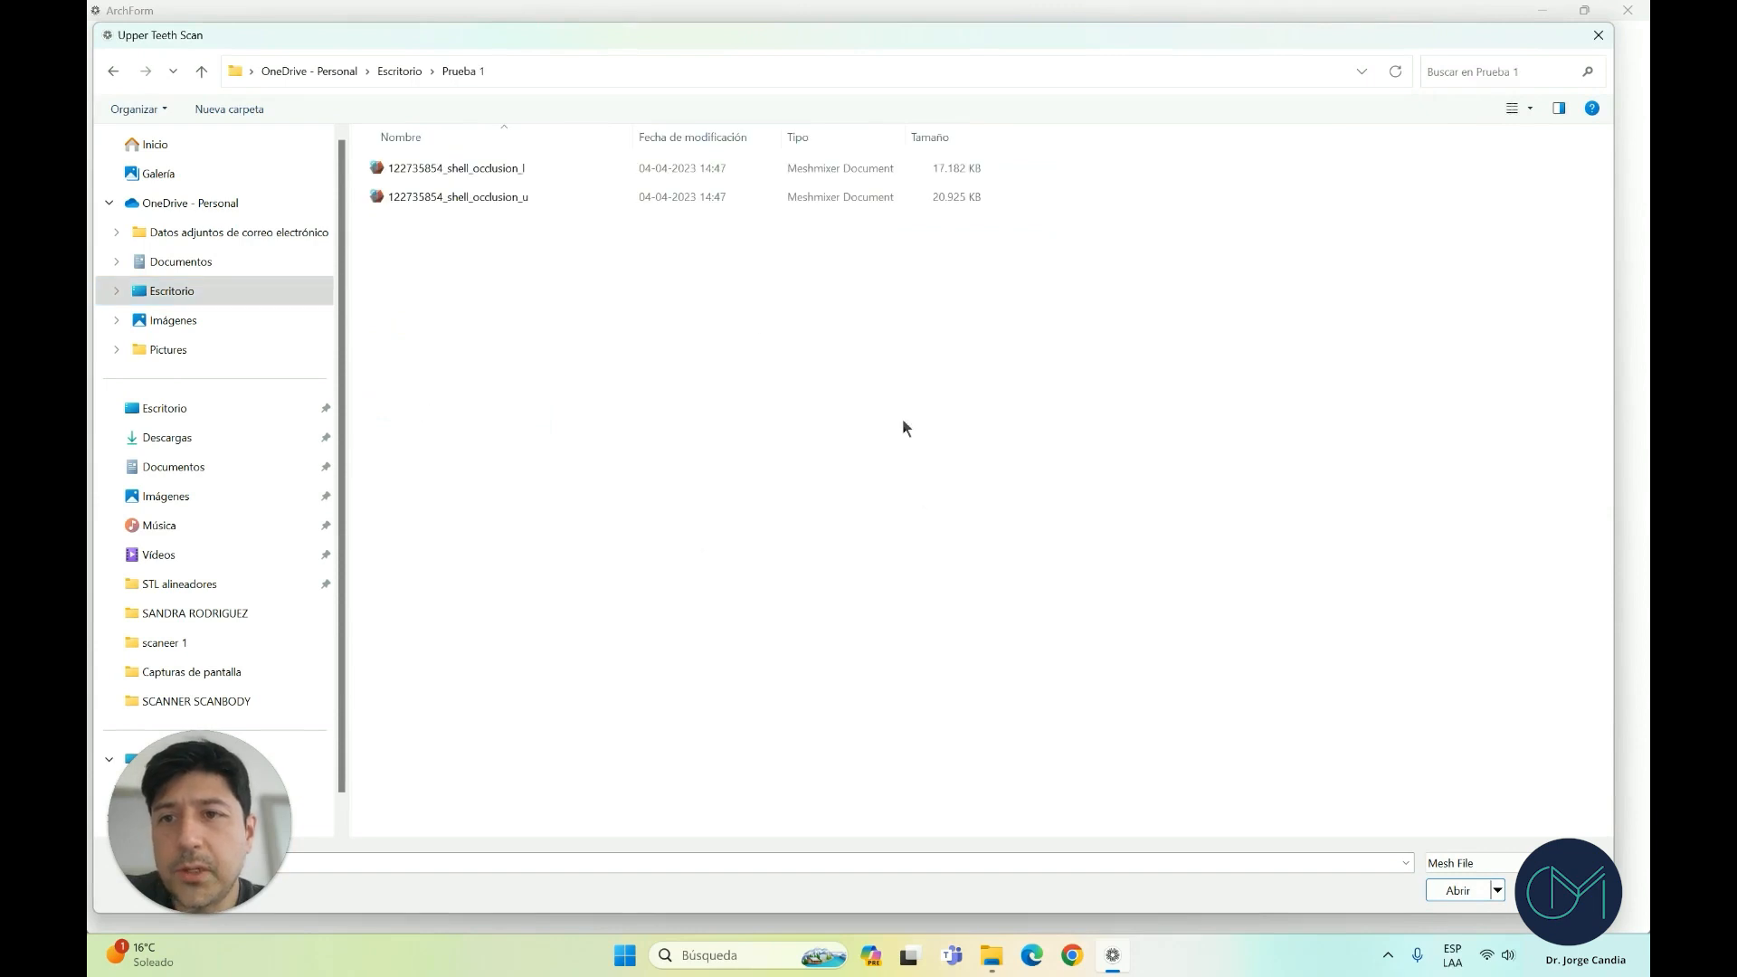
{"action": "double_click", "coordinate": [492, 198]}
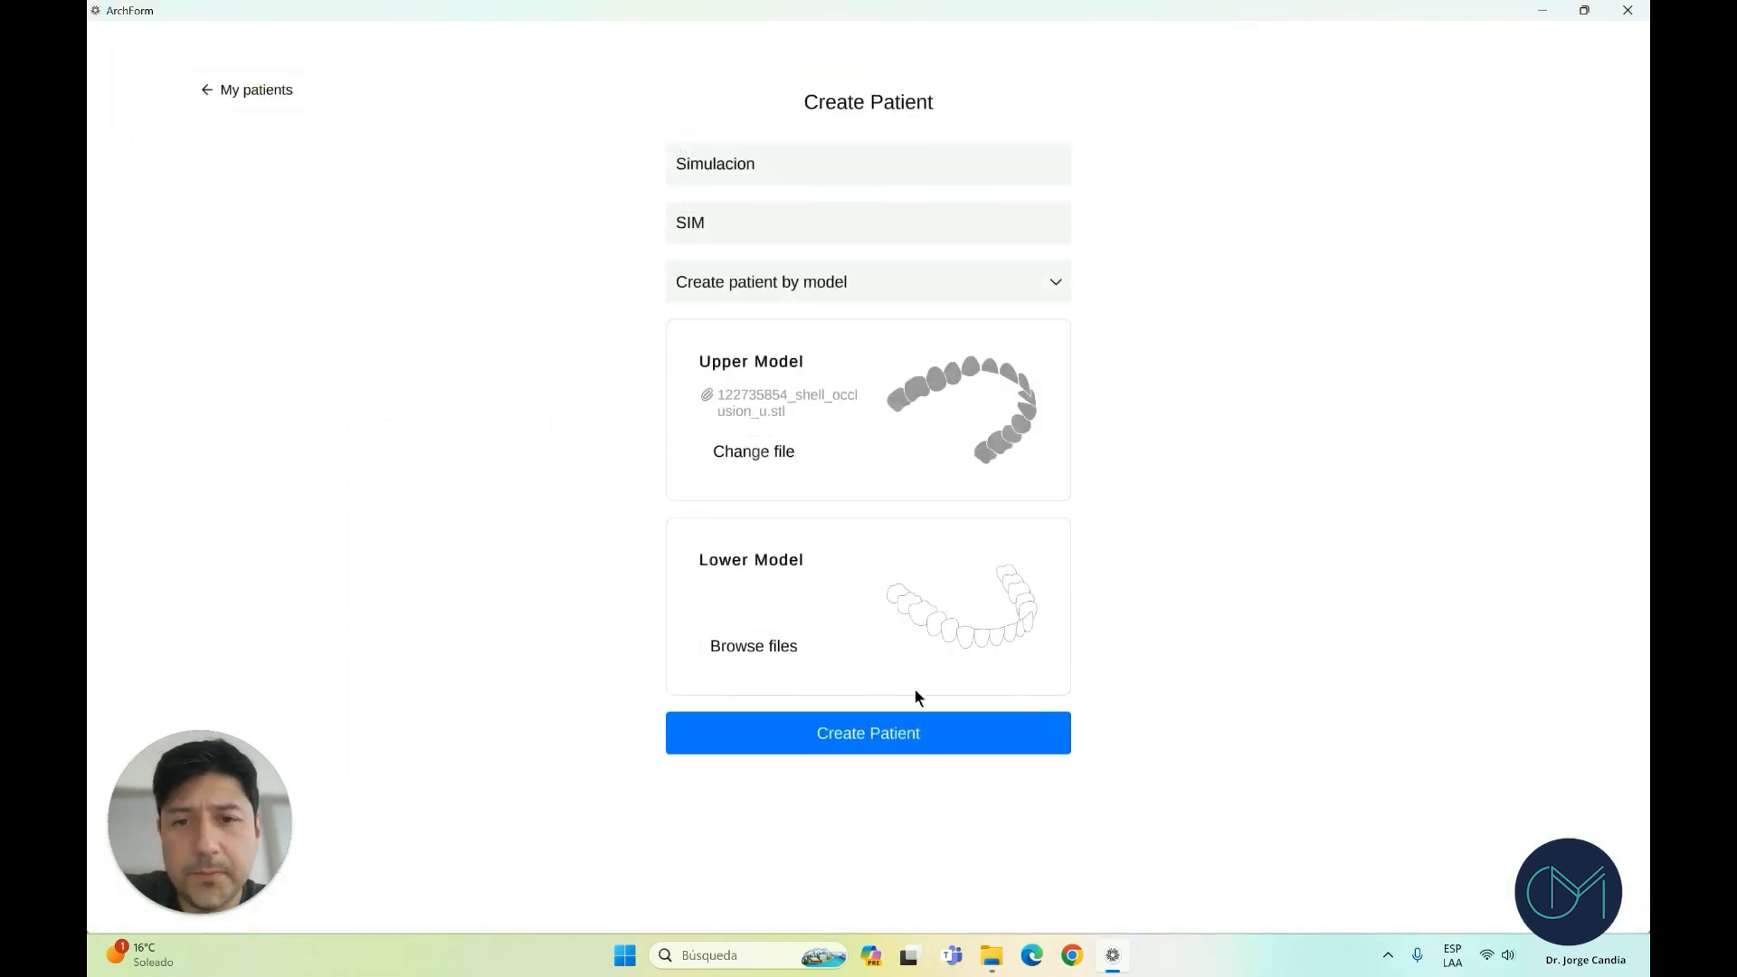
{"action": "left_click", "coordinate": [744, 645]}
{"action": "double_click", "coordinate": [513, 170]}
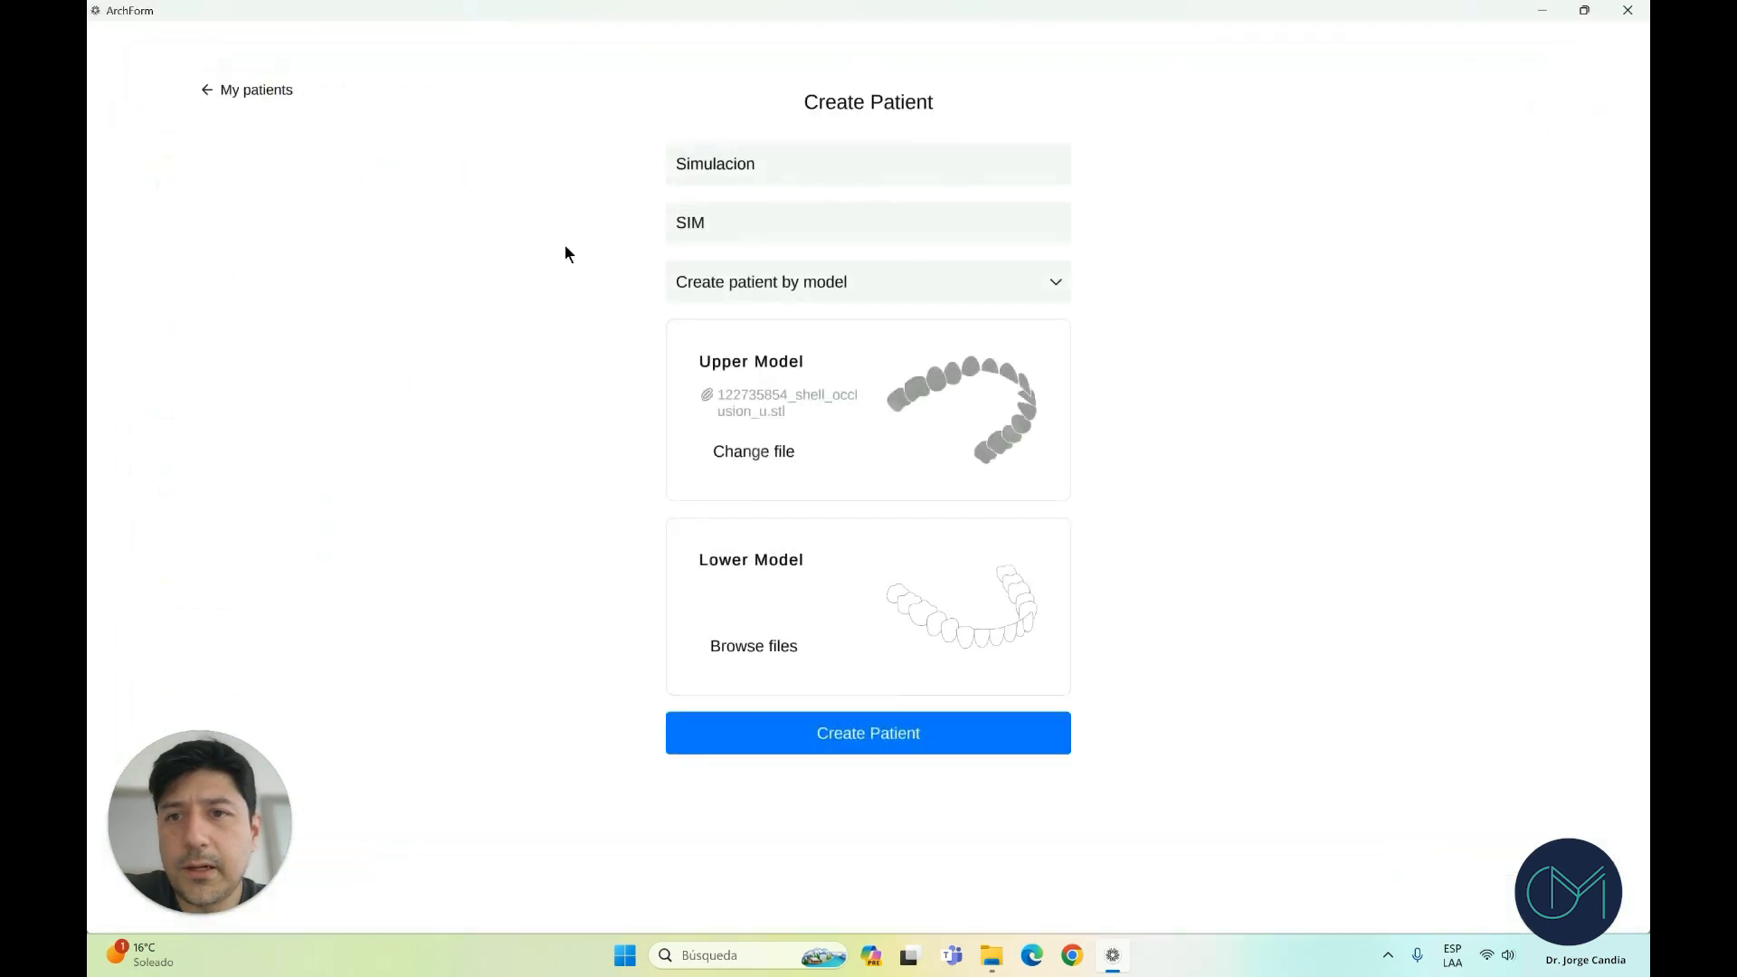
{"action": "left_click", "coordinate": [874, 734]}
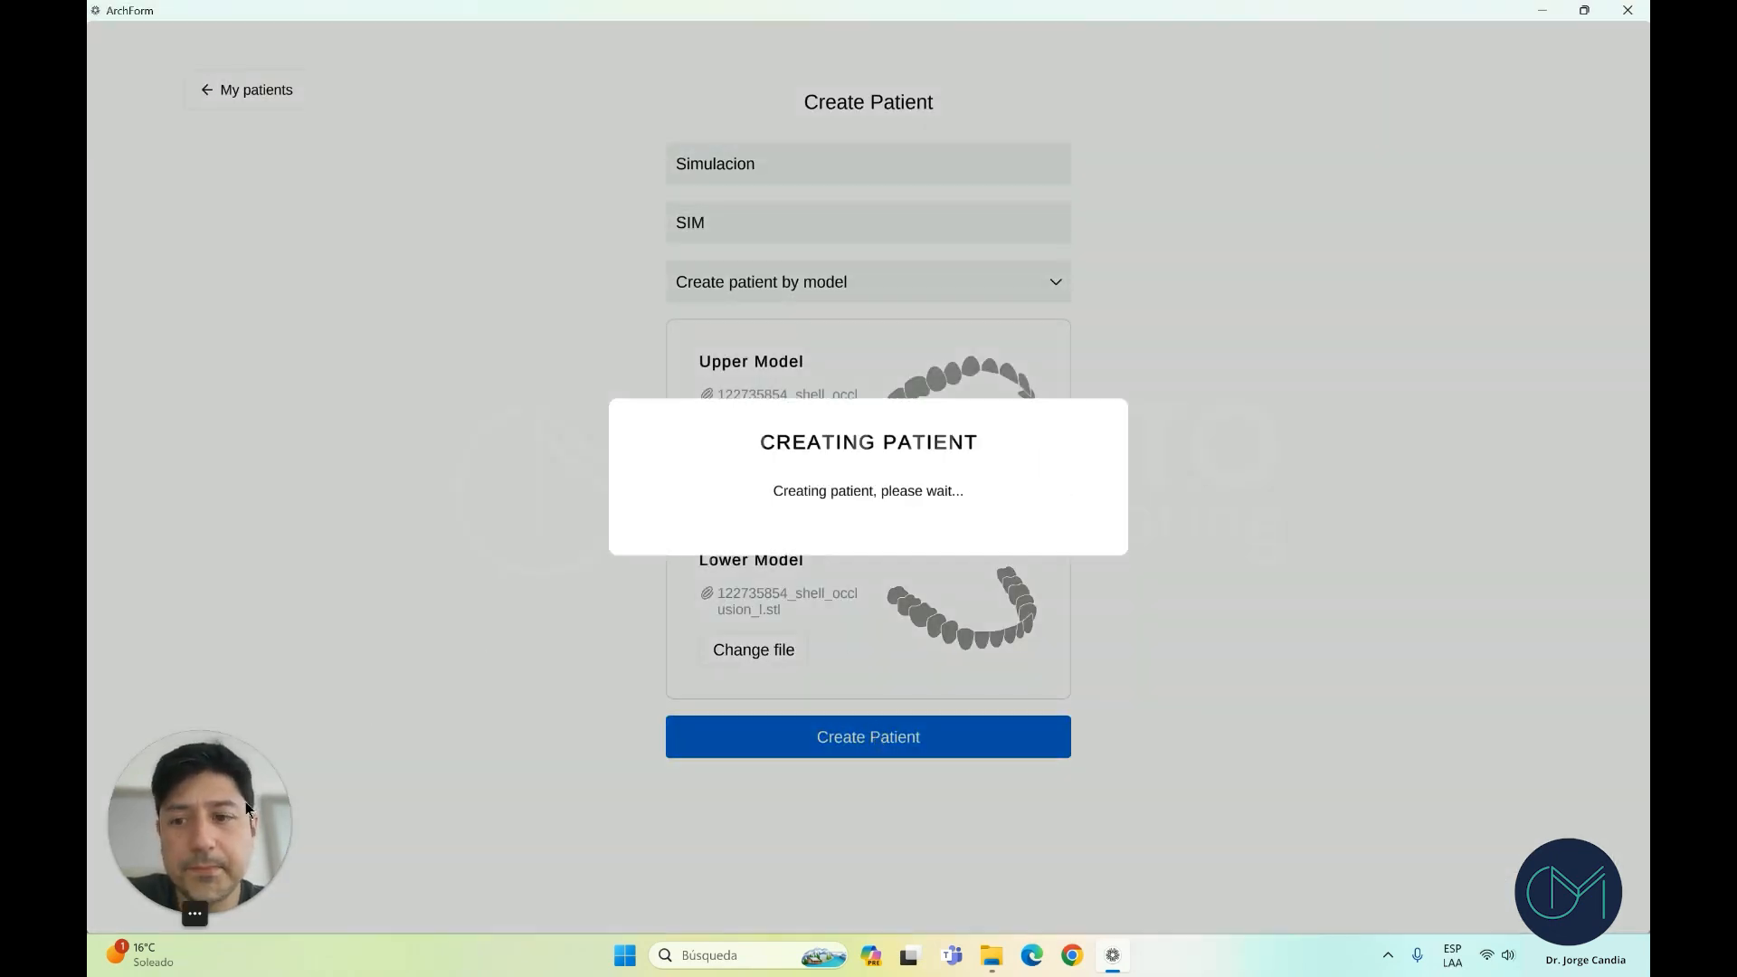
Orbit the loaded arches to inspect them from the side, top and front
{"action": "left_click_drag", "start_coordinate": [246, 802], "coordinate": [1404, 87]}
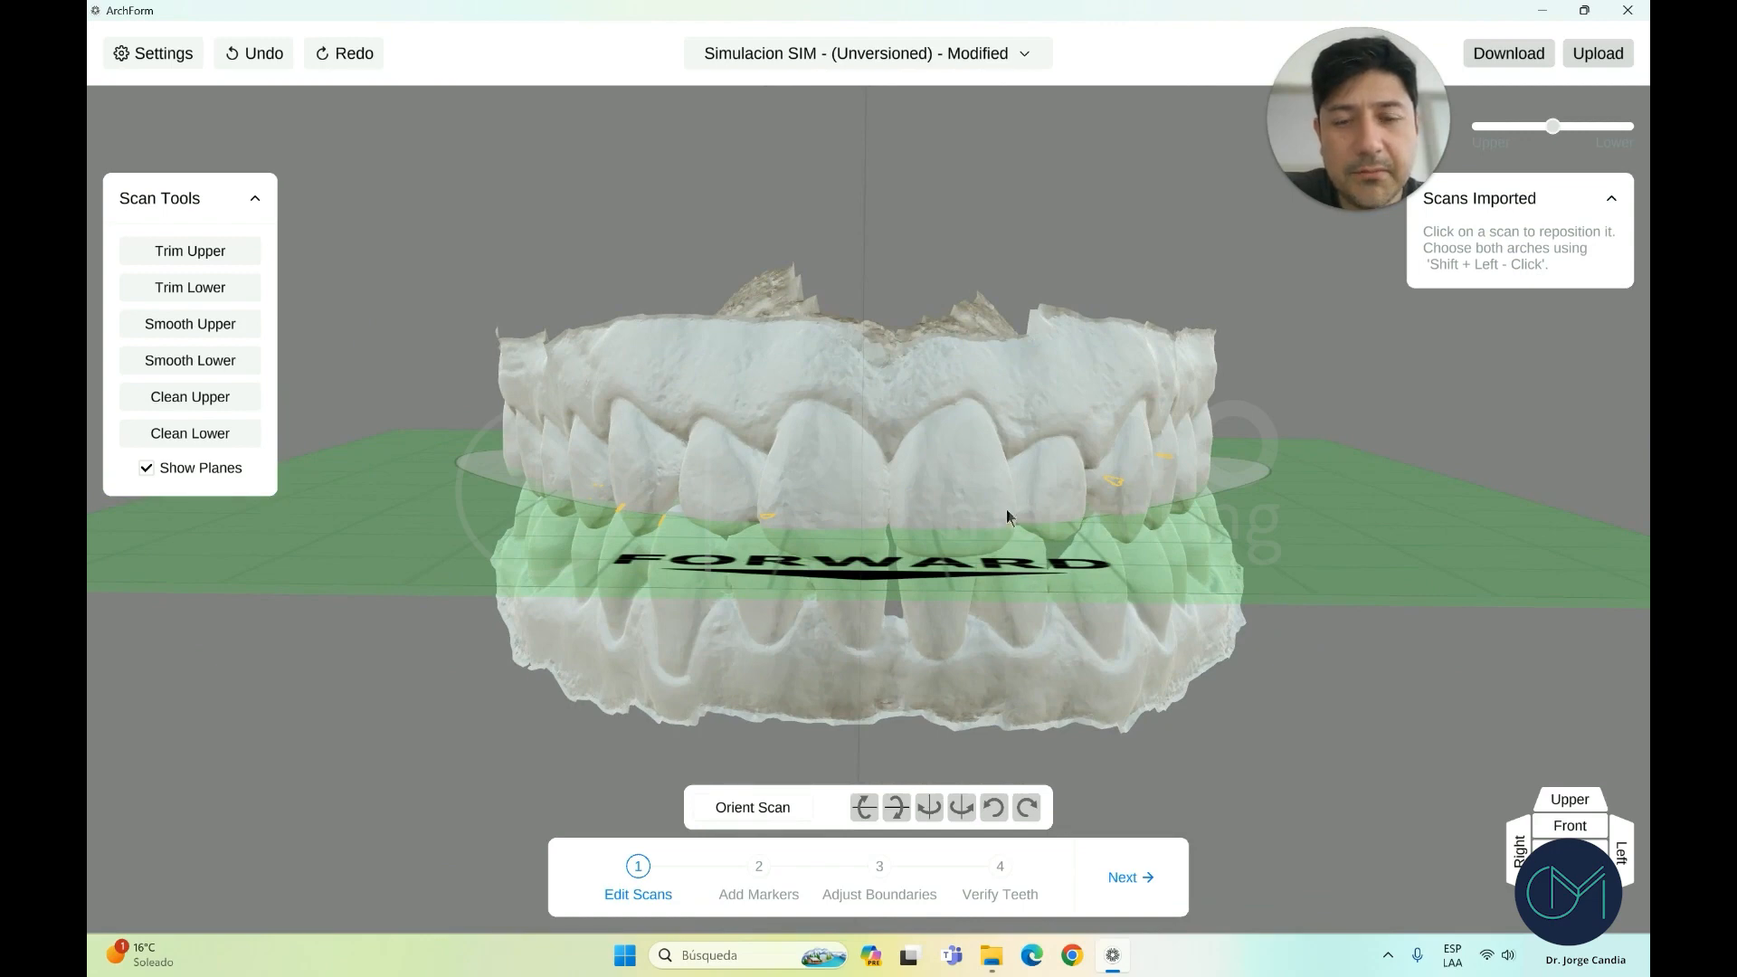
{"action": "mouse_move", "coordinate": [980, 638]}
{"action": "right_mouse_down"}
{"action": "mouse_move", "coordinate": [979, 619]}
{"action": "mouse_move", "coordinate": [1209, 617]}
{"action": "mouse_move", "coordinate": [952, 619]}
{"action": "right_mouse_up"}
{"action": "right_click_drag", "start_coordinate": [884, 385], "coordinate": [959, 529]}
{"action": "right_click_drag", "start_coordinate": [1418, 820], "coordinate": [1275, 721]}
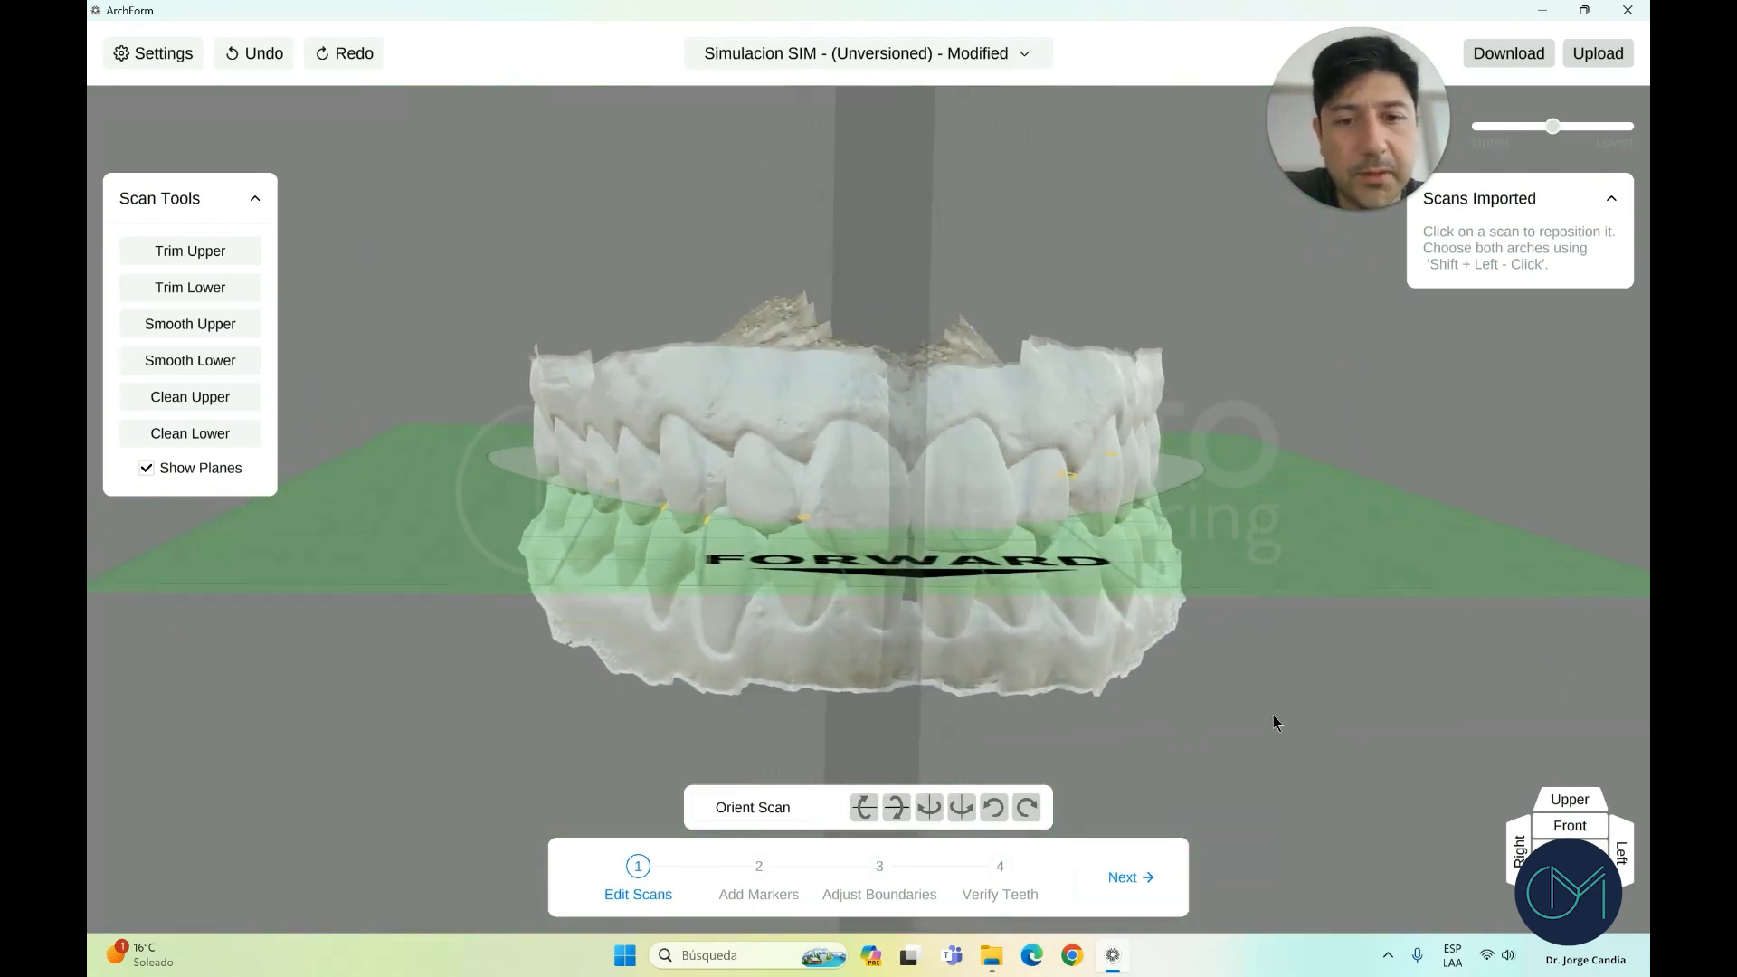
Enter Orient Scan mode and select the upper arch scan
{"action": "left_click", "coordinate": [765, 813]}
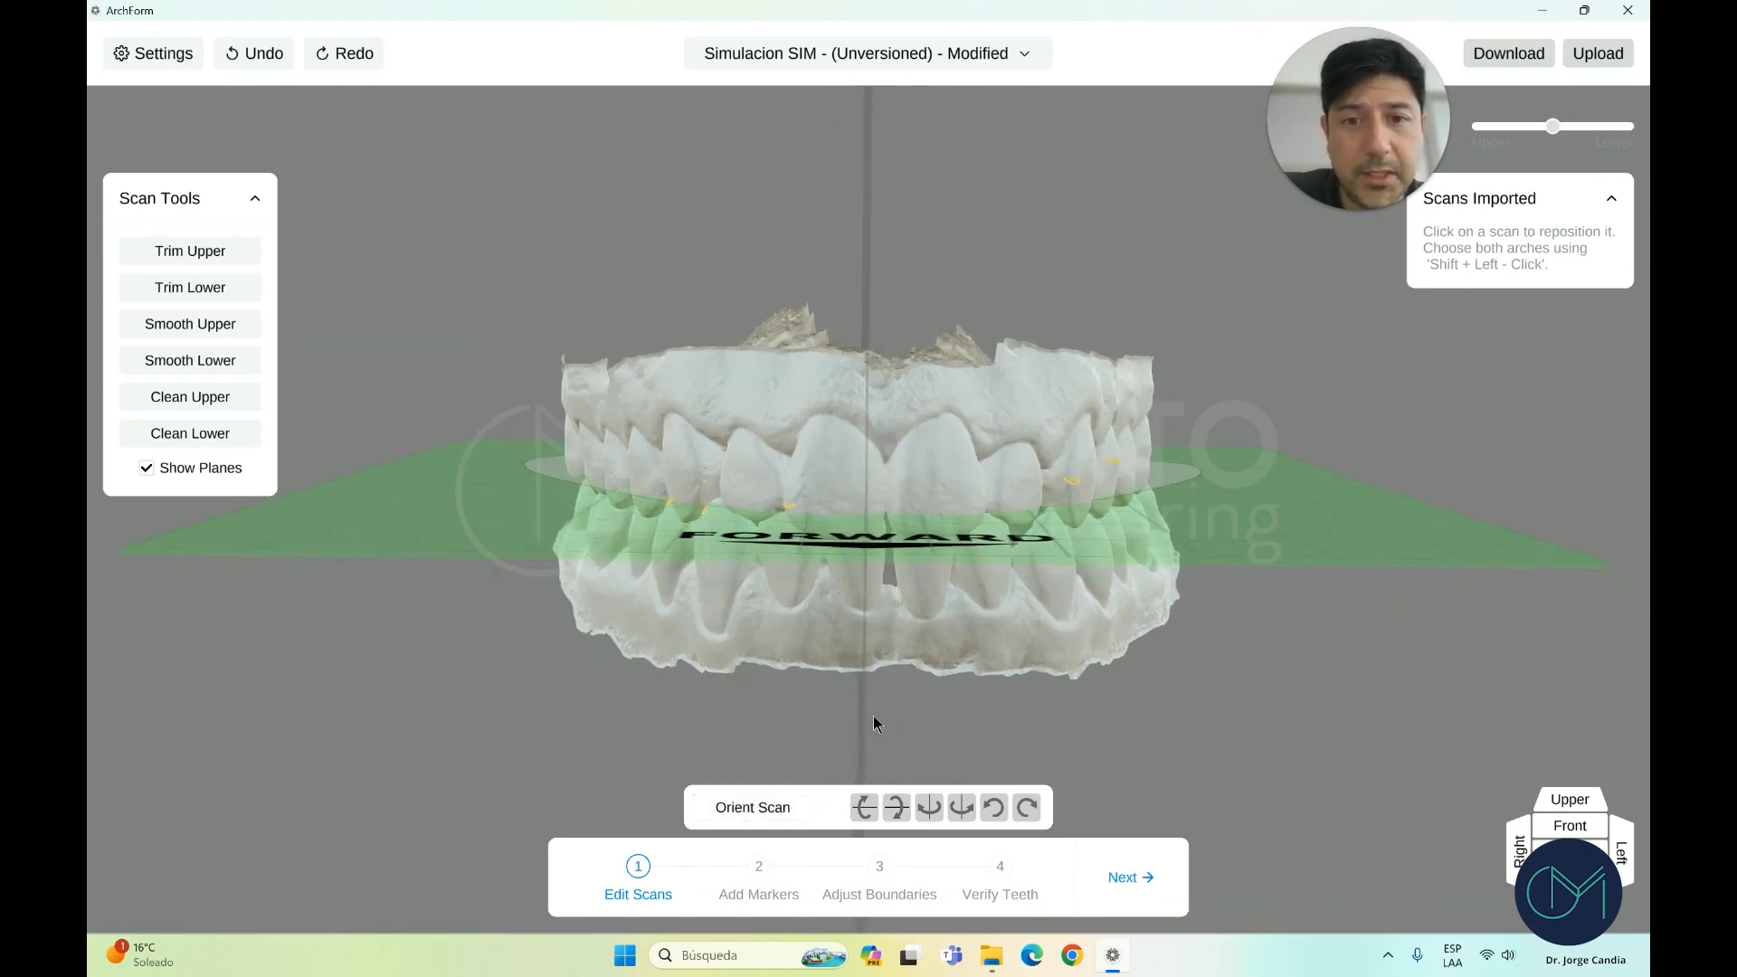
{"action": "left_click", "coordinate": [778, 808]}
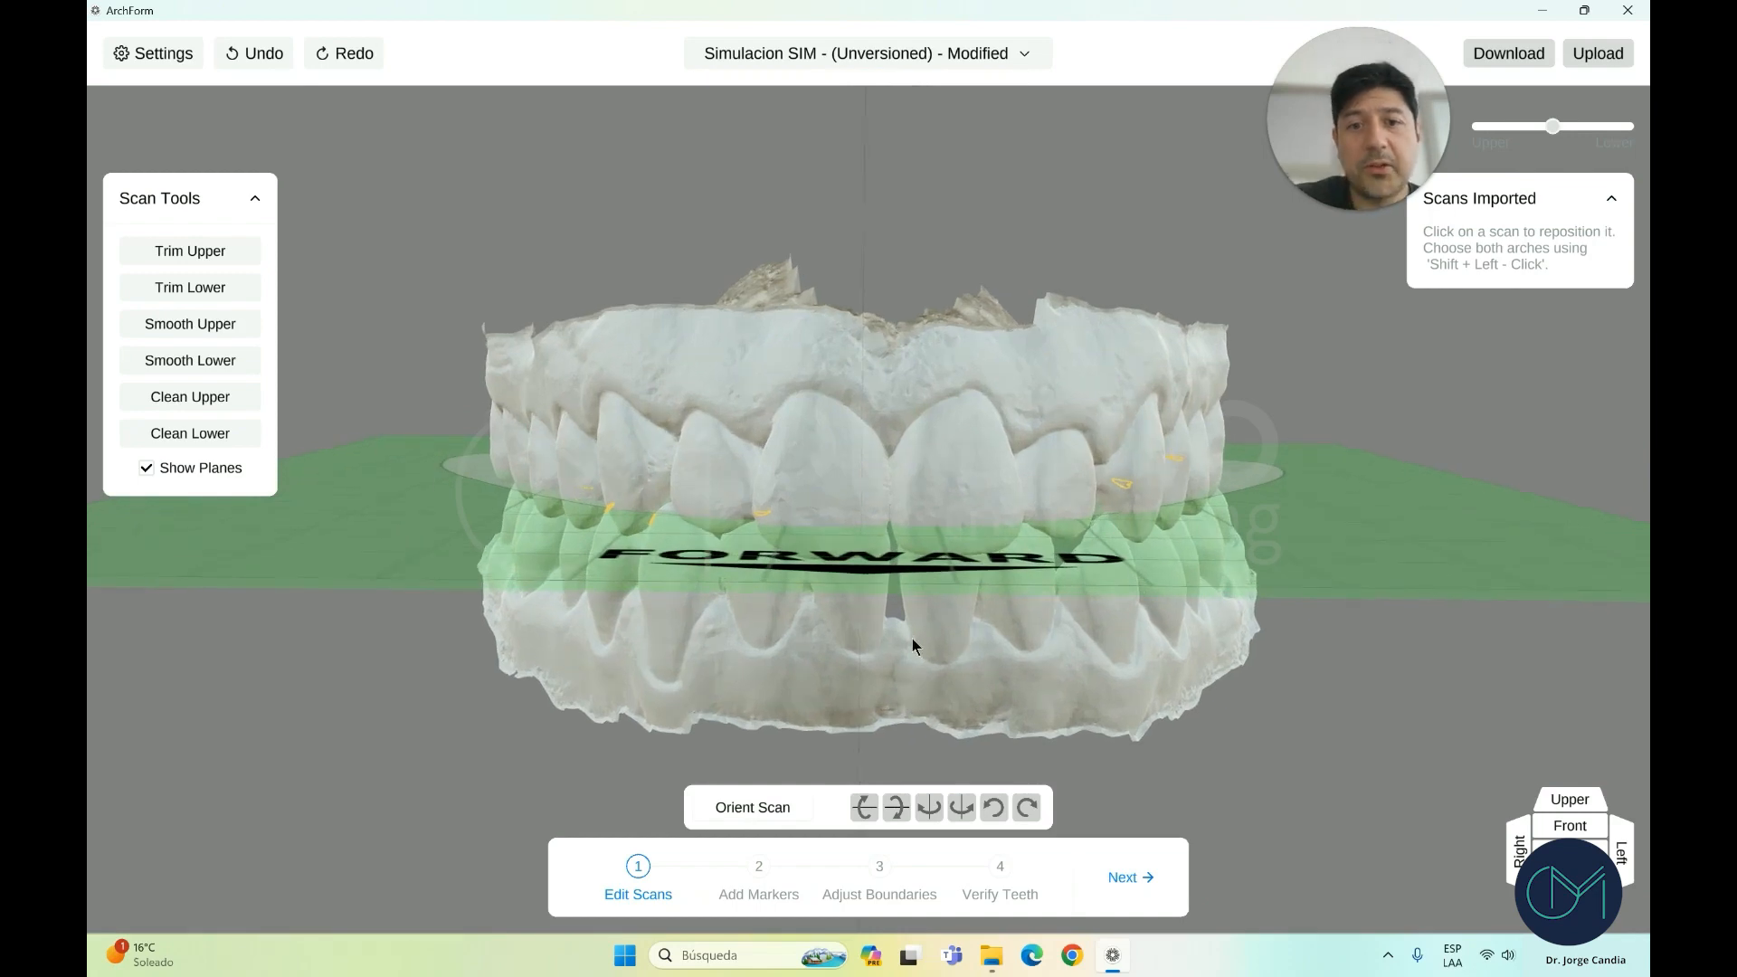
{"action": "scroll", "coordinate": [912, 639], "scroll_direction": "down", "scroll_amount": 1}
{"action": "right_click_drag", "start_coordinate": [912, 639], "coordinate": [919, 620]}
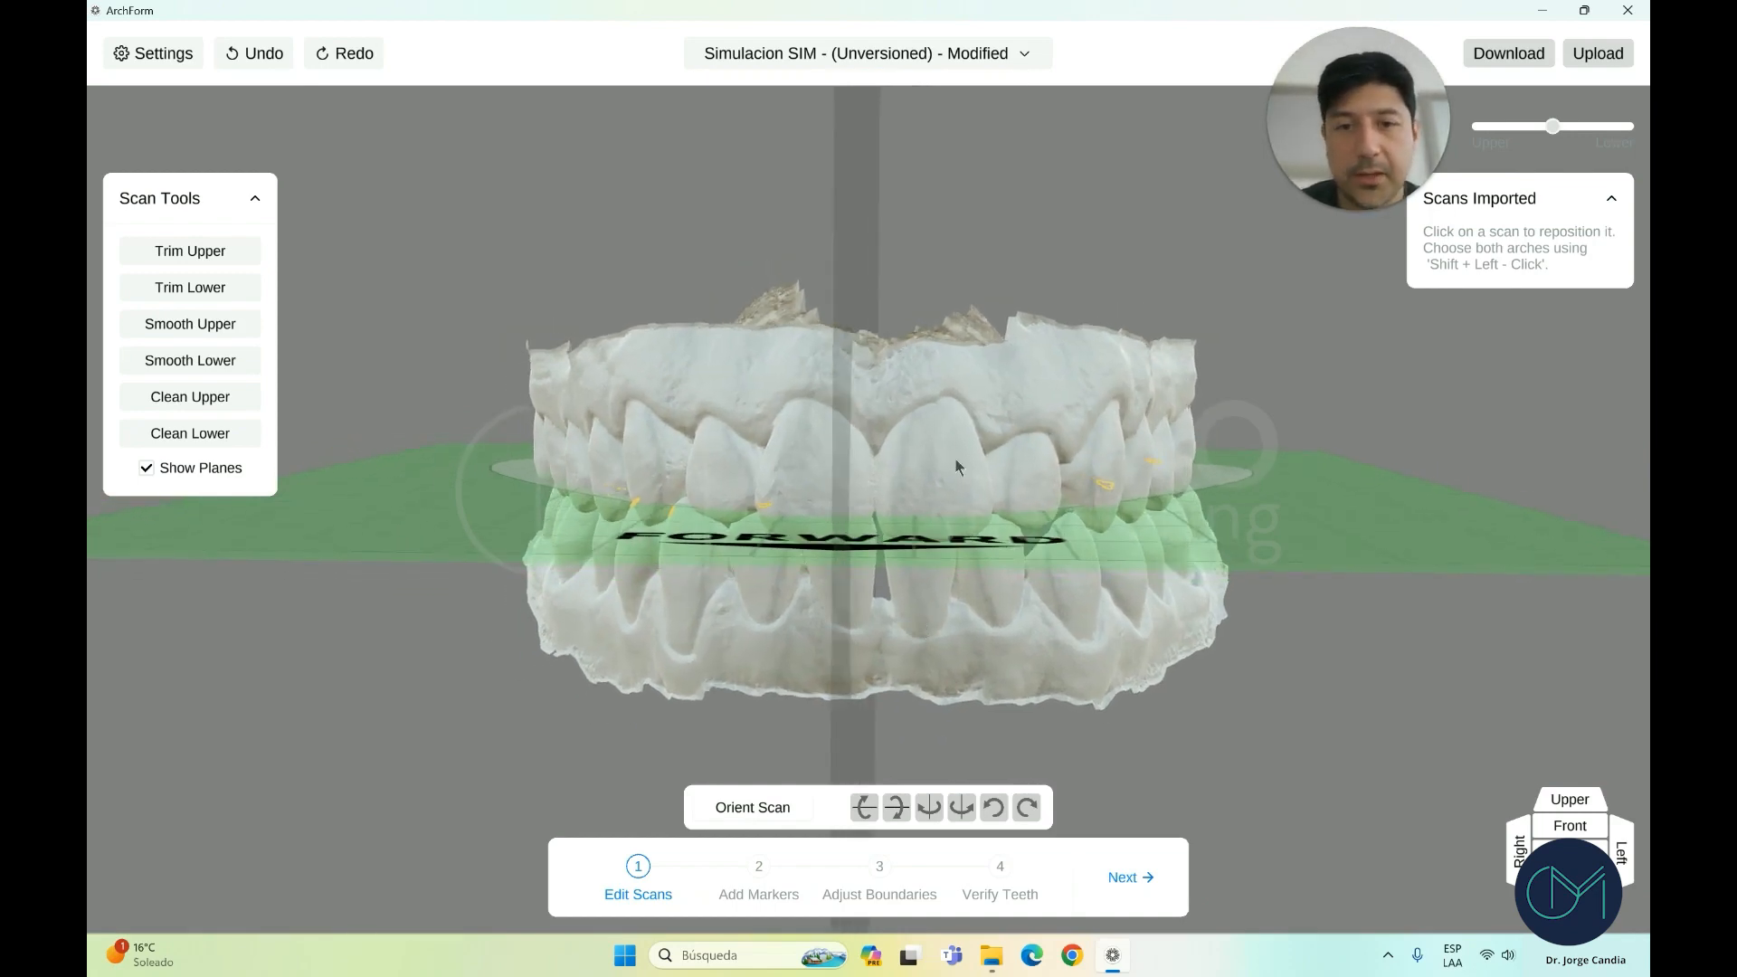
{"action": "left_click", "coordinate": [964, 380]}
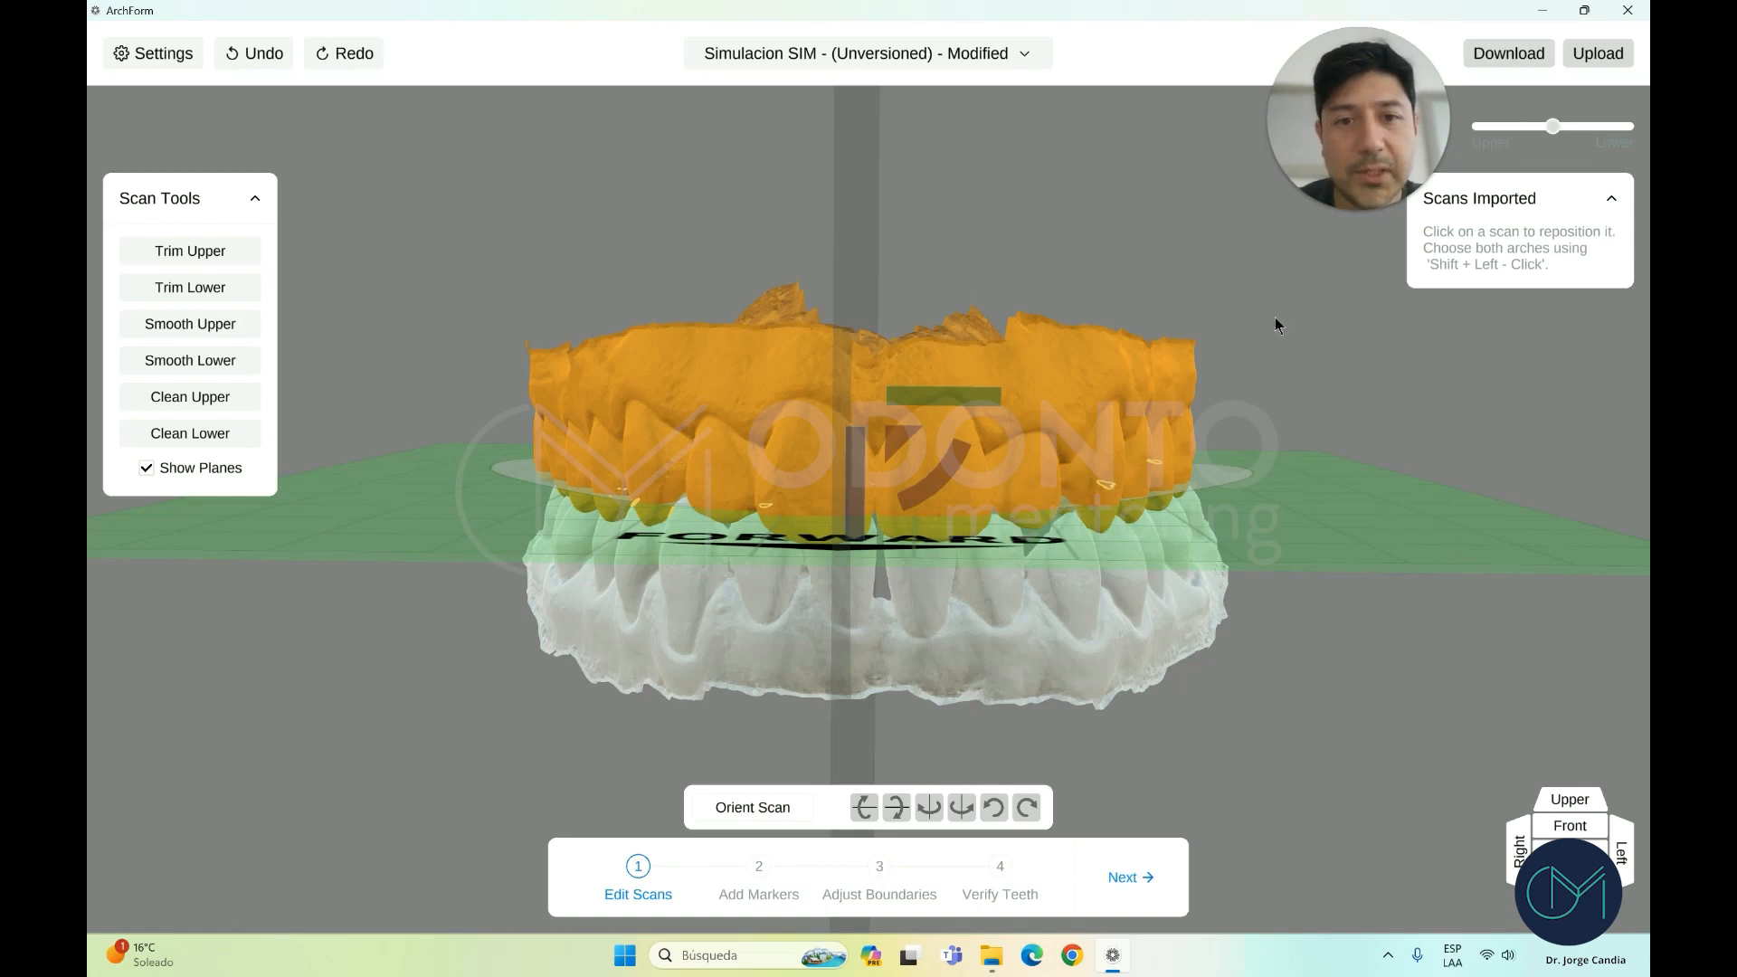
Select both arch scans and move and rotate them onto the occlusal plane and midline
{"action": "right_click_drag", "start_coordinate": [1111, 606], "coordinate": [1129, 667]}
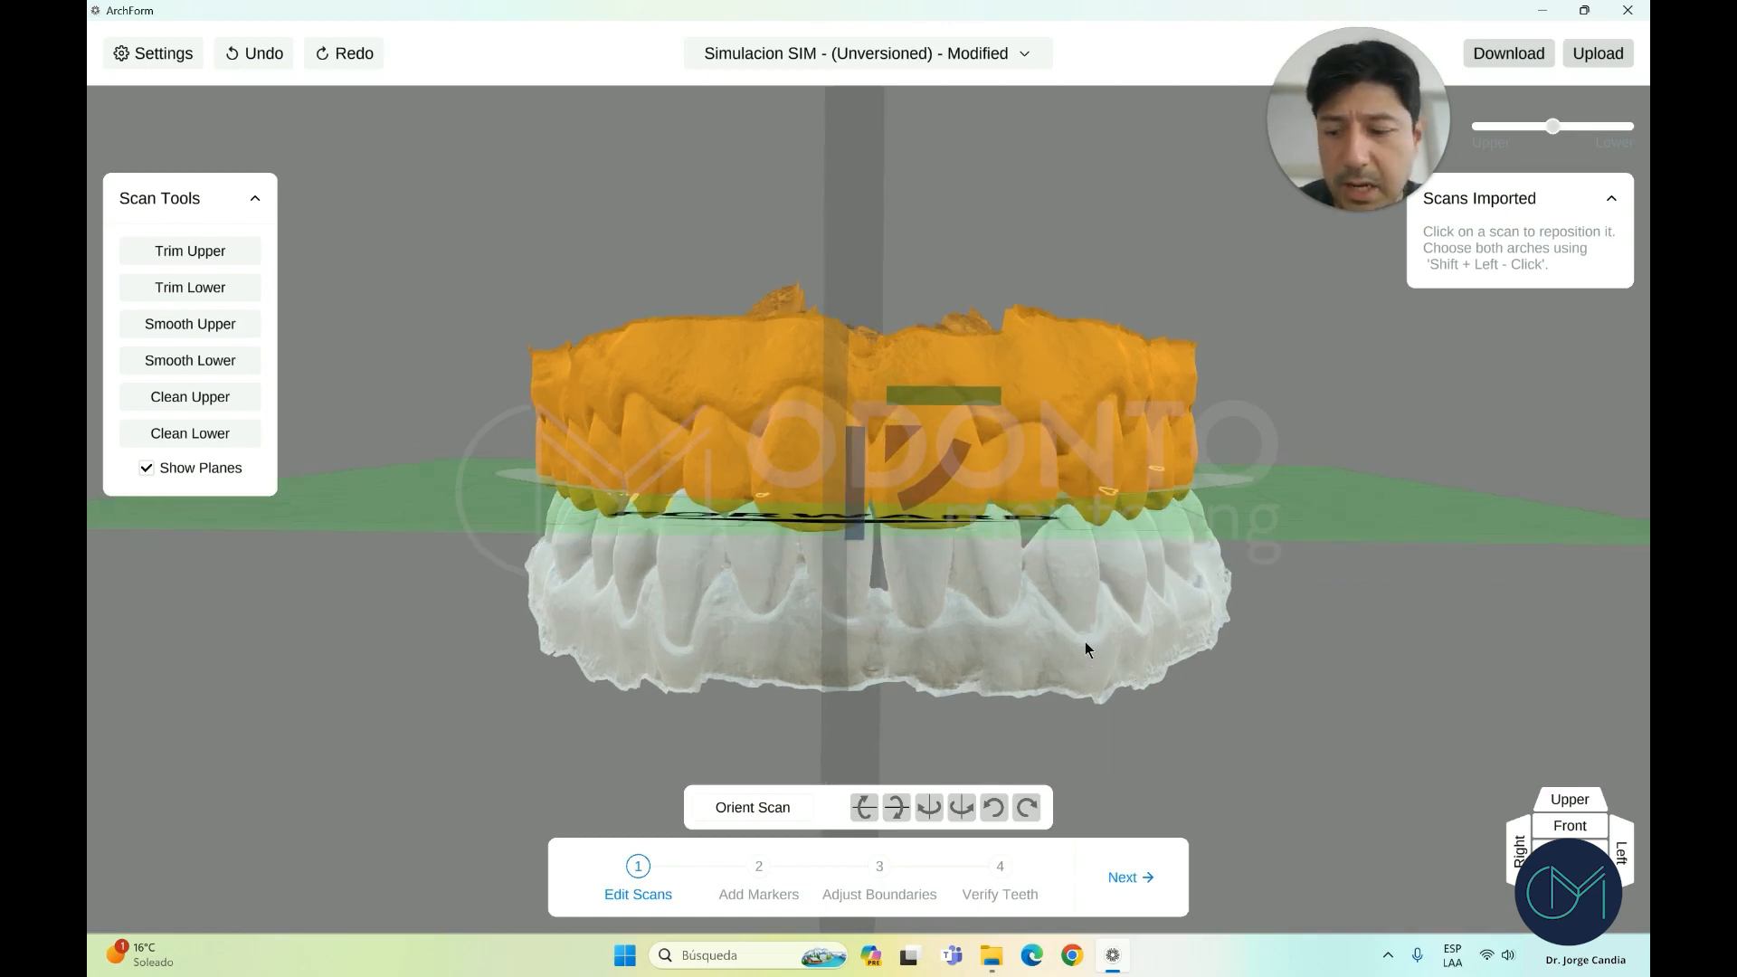
{"action": "left_click", "coordinate": [1026, 627], "text": "shift"}
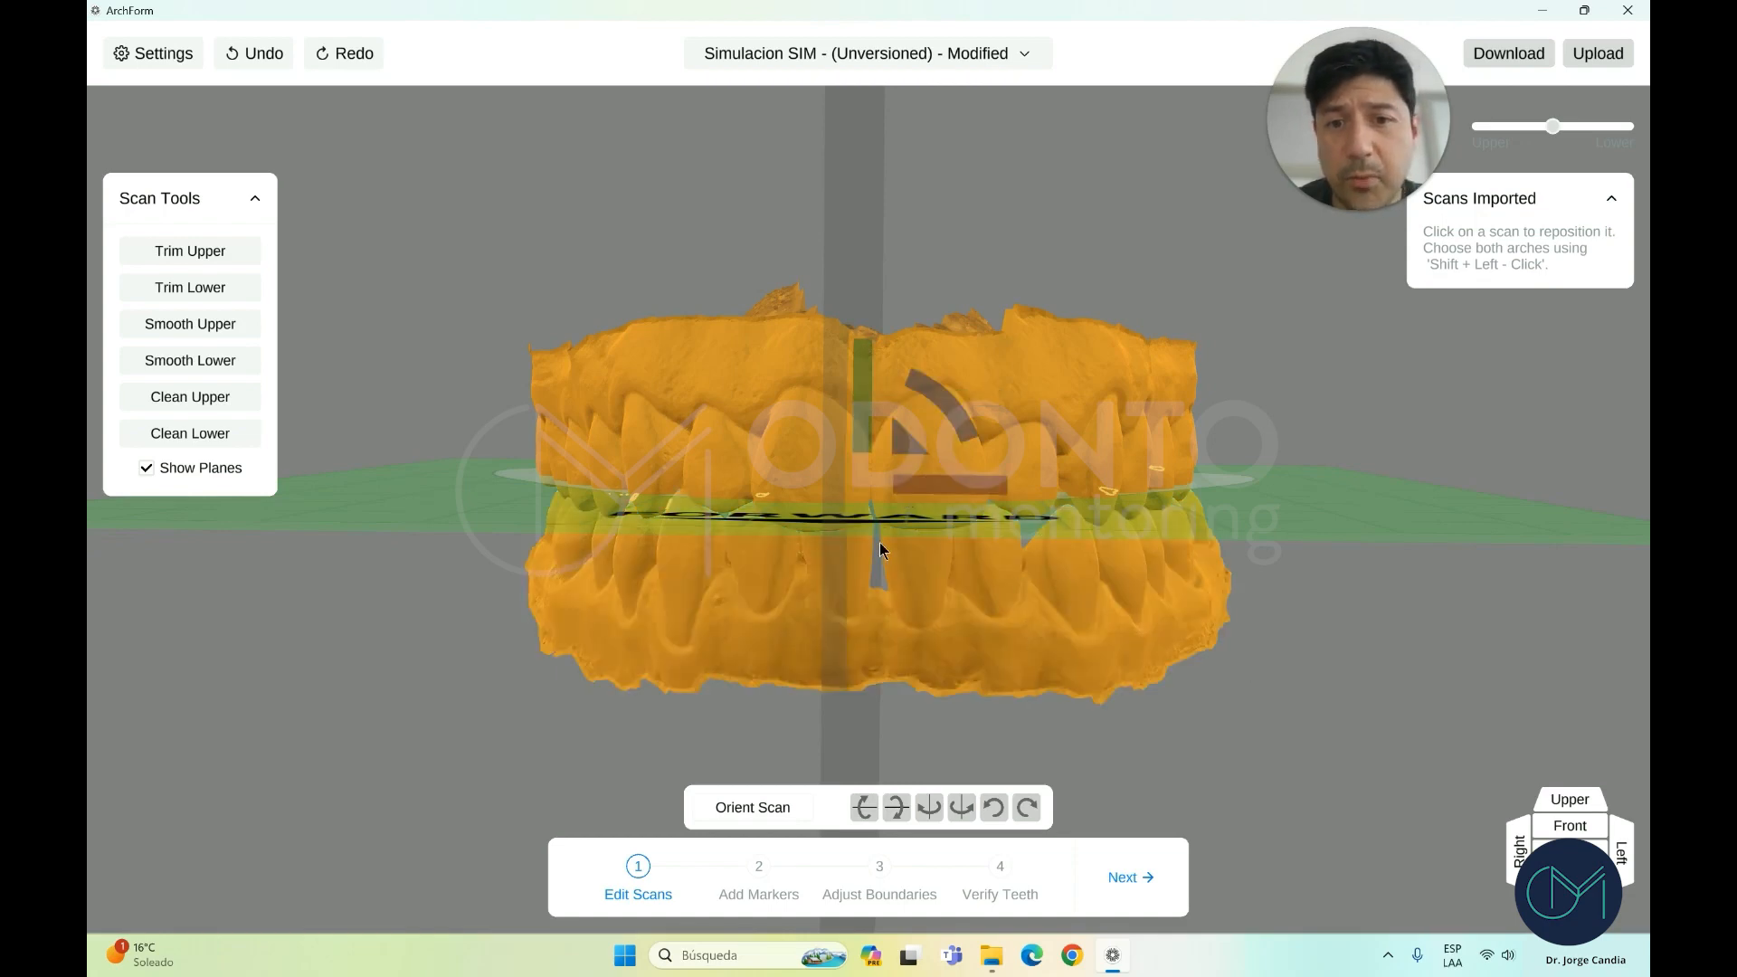
{"action": "right_click_drag", "start_coordinate": [880, 541], "coordinate": [896, 534]}
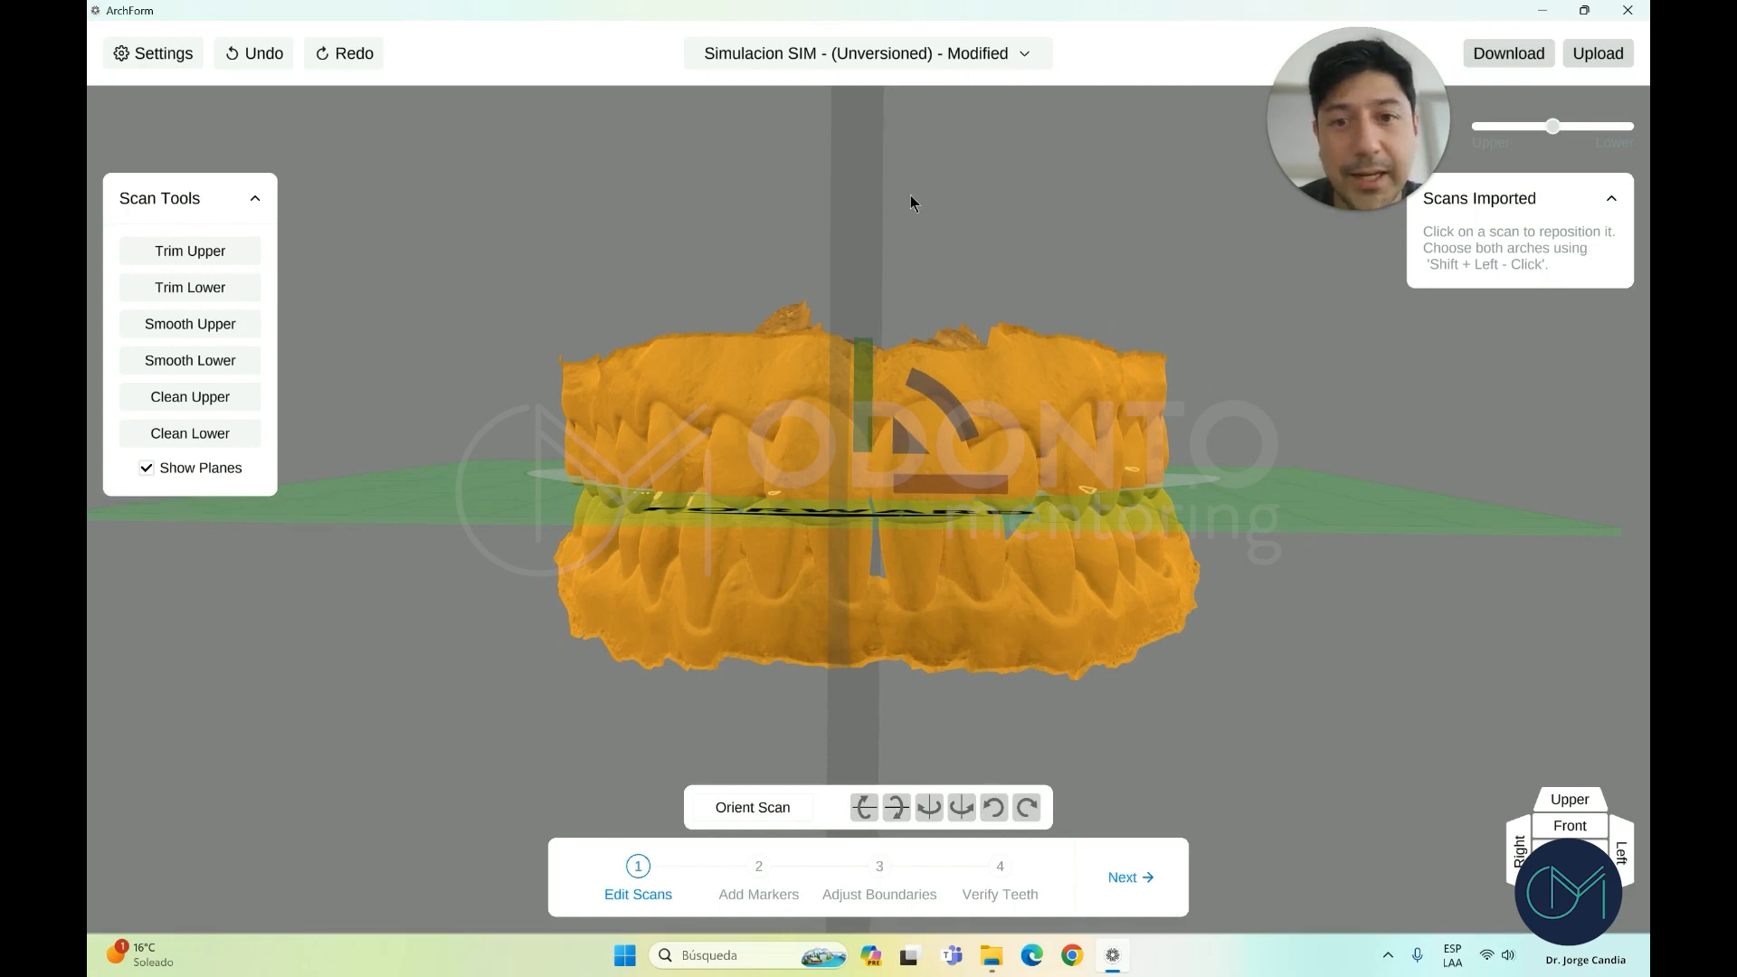
{"action": "right_click_drag", "start_coordinate": [910, 194], "coordinate": [912, 407]}
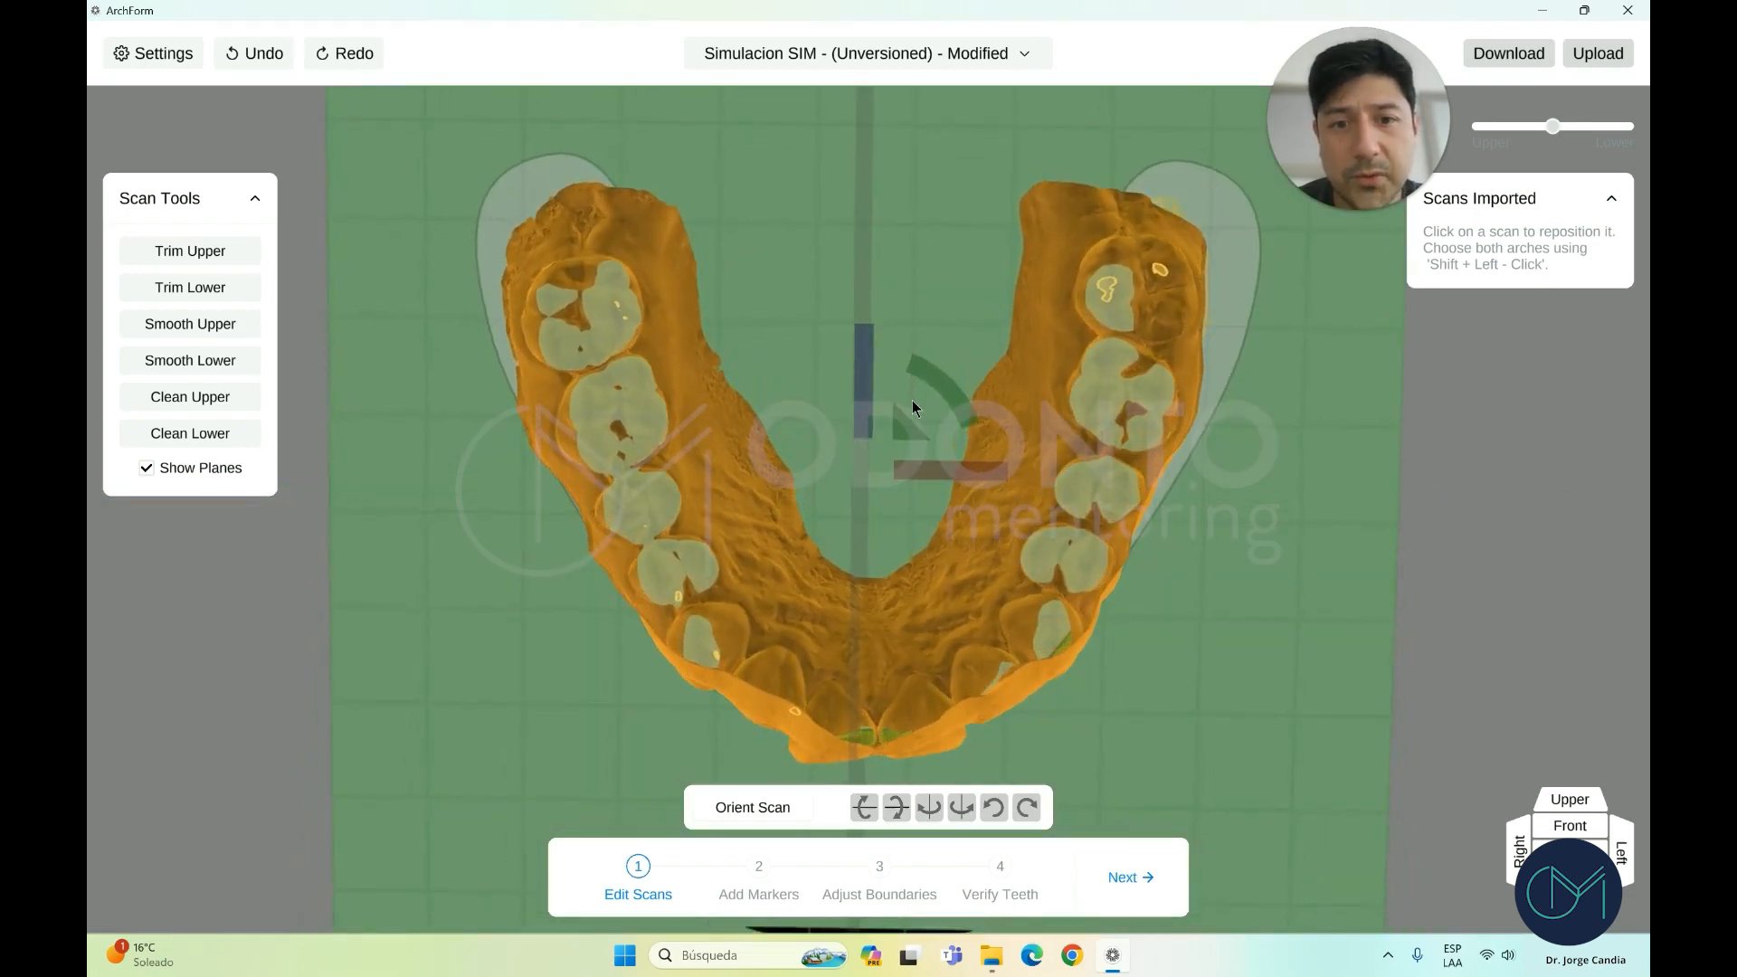
{"action": "scroll", "coordinate": [912, 407], "scroll_direction": "down", "scroll_amount": 5}
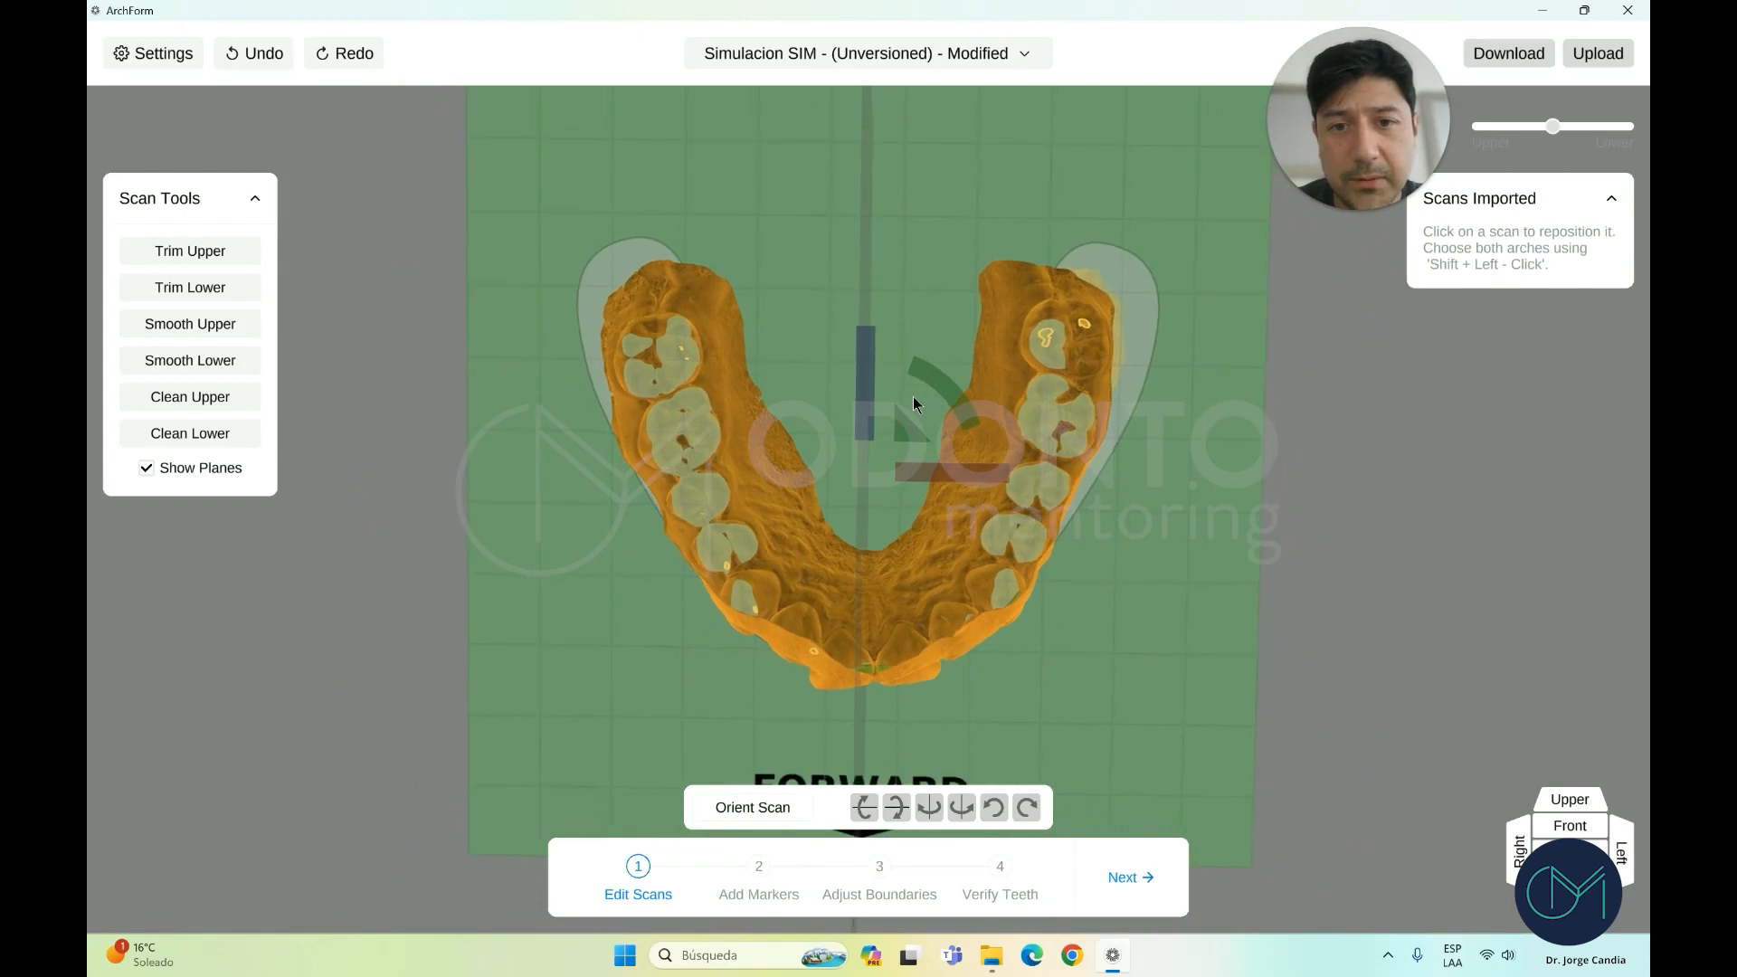
{"action": "scroll", "coordinate": [914, 404], "scroll_direction": "up", "scroll_amount": 3}
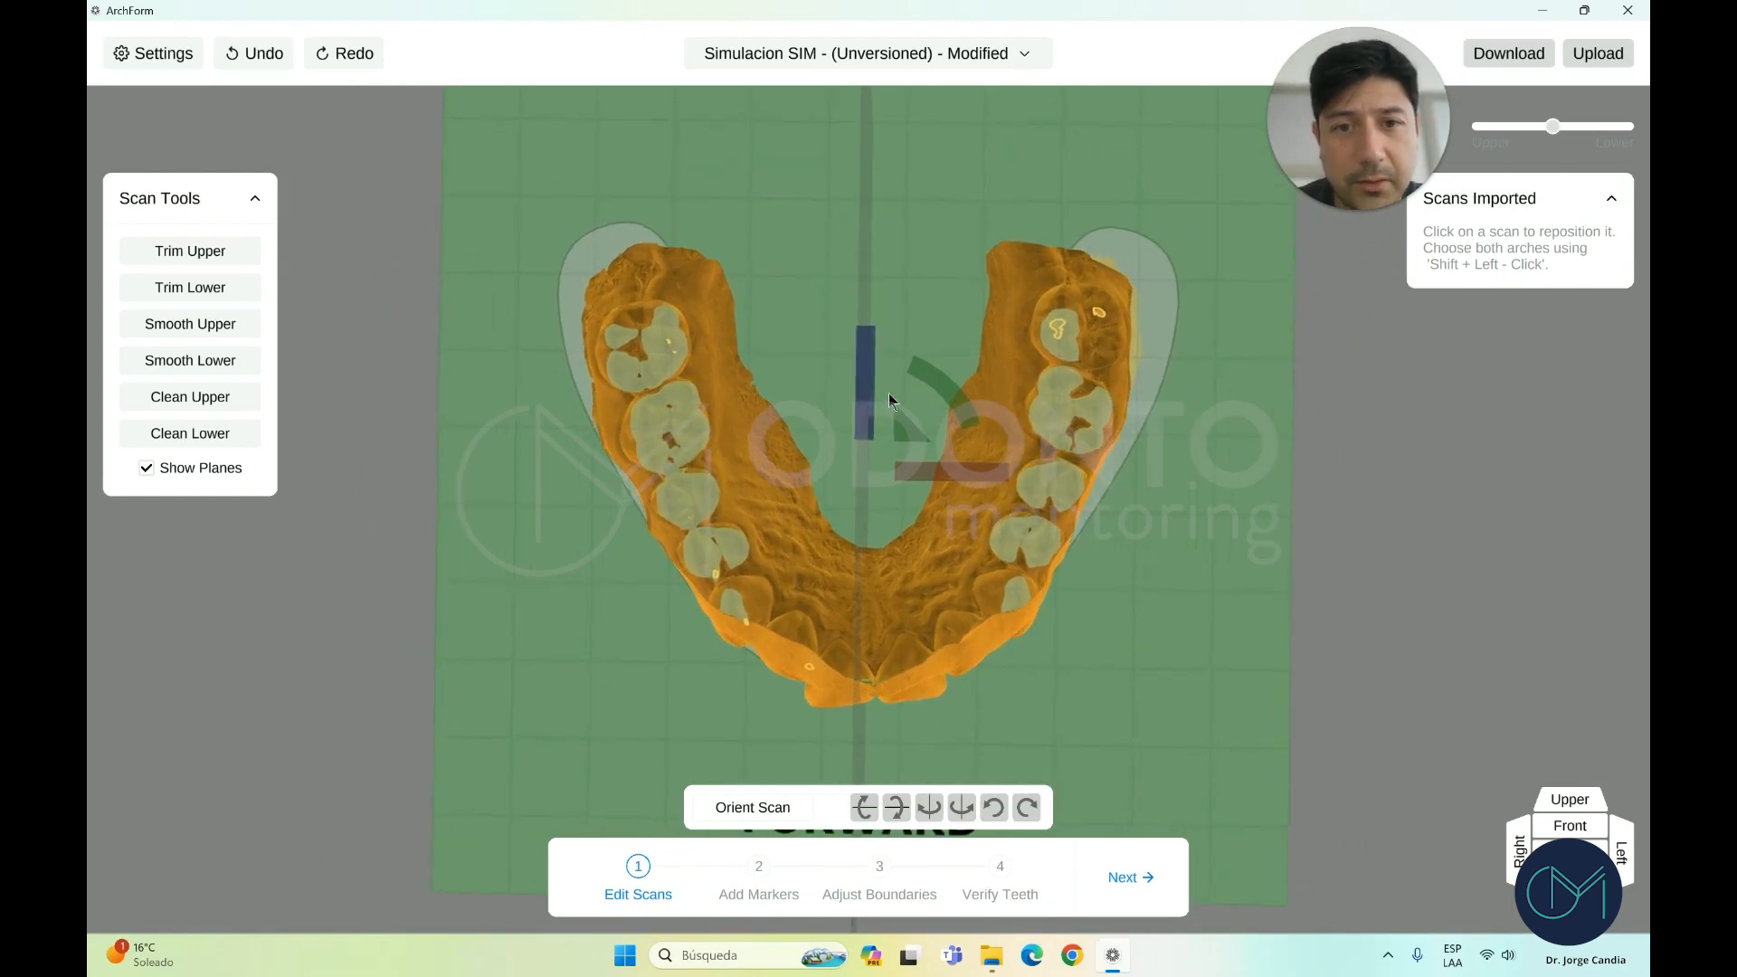
{"action": "scroll", "coordinate": [891, 403], "scroll_direction": "up", "scroll_amount": 1}
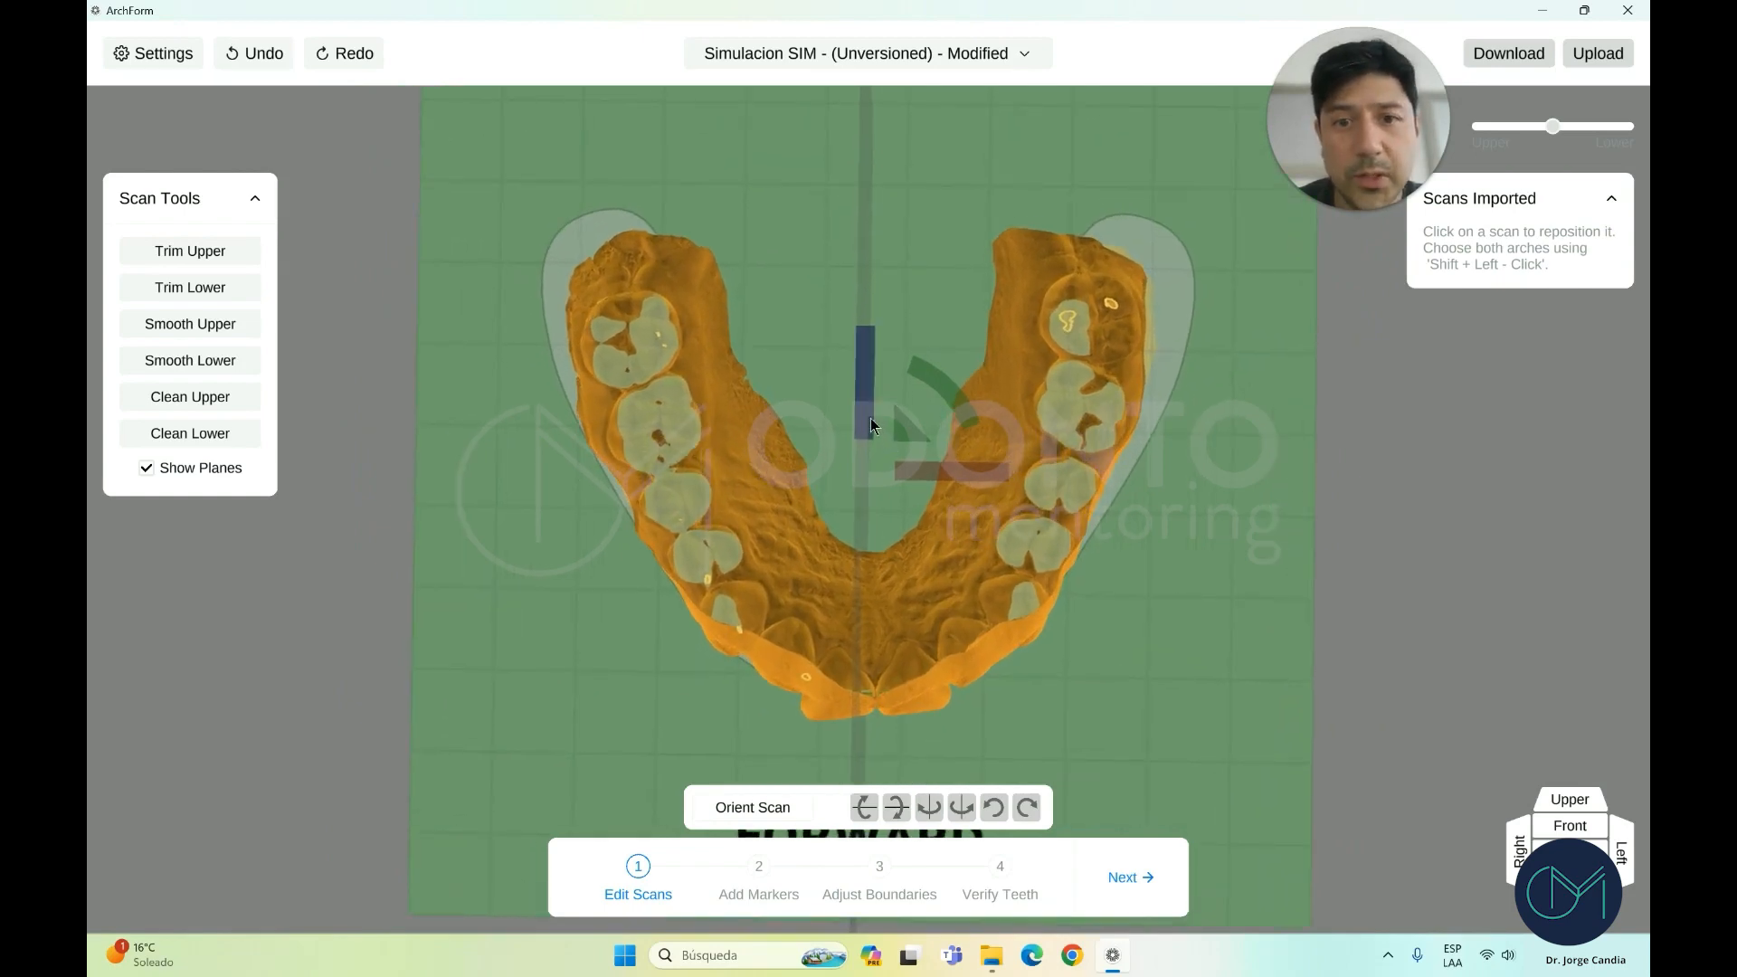
{"action": "left_click_drag", "start_coordinate": [870, 425], "coordinate": [873, 399]}
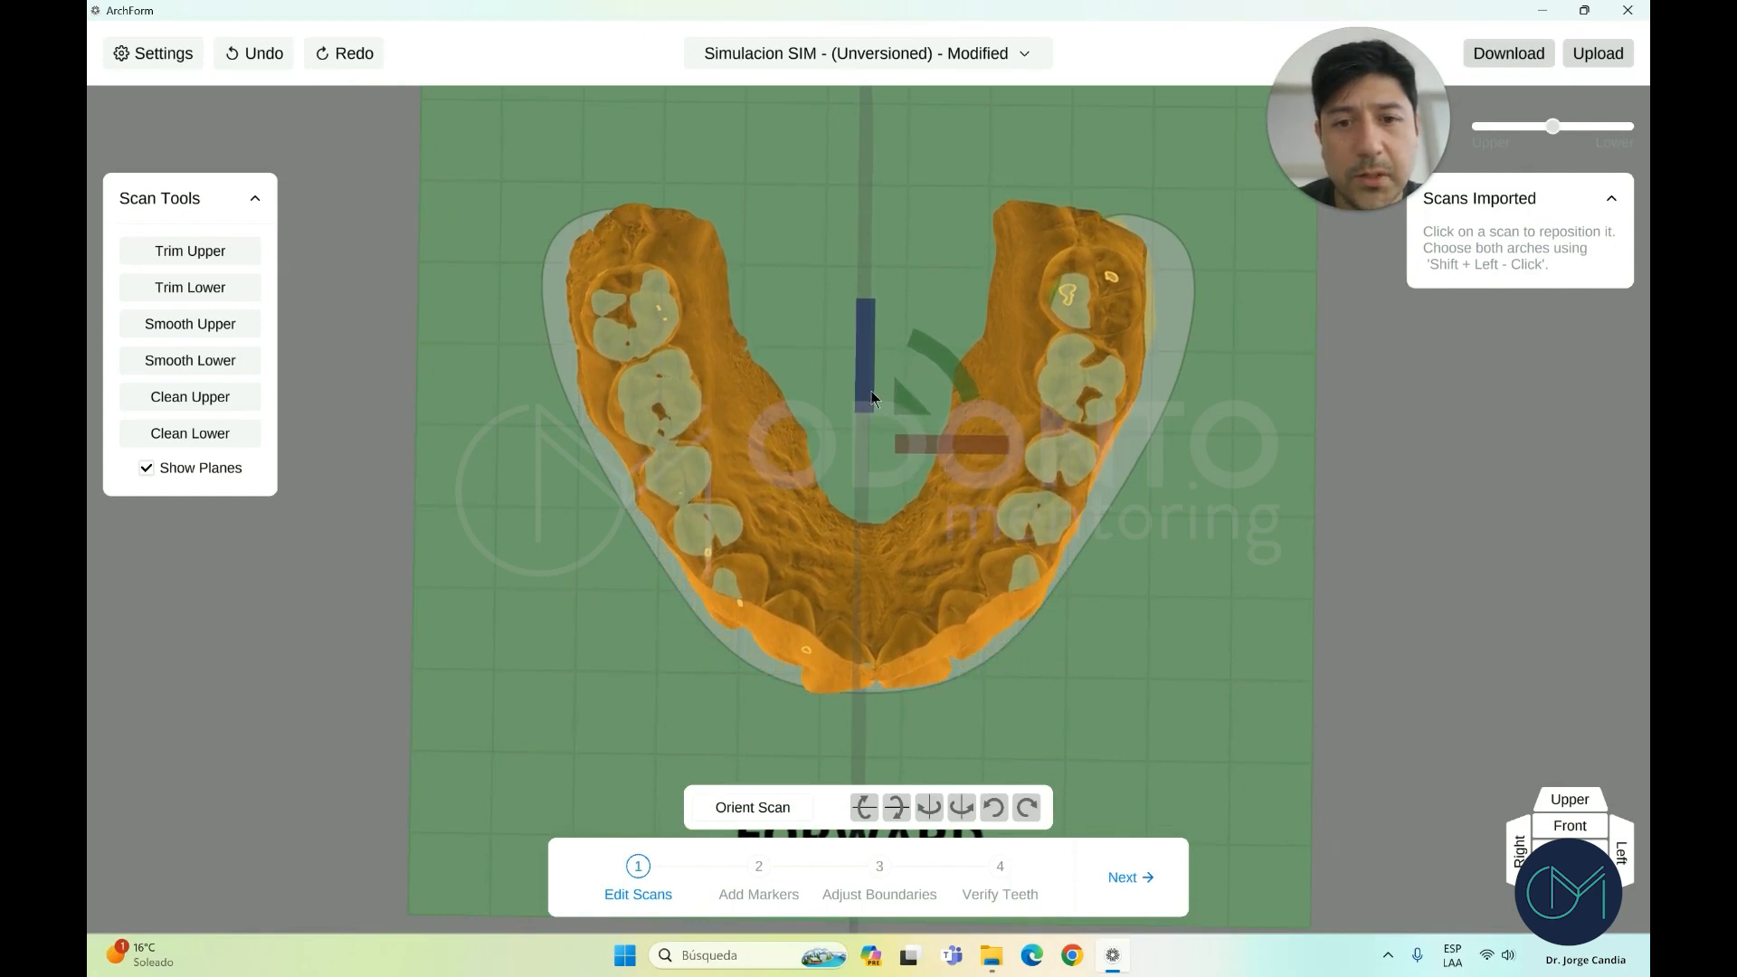
{"action": "left_click_drag", "start_coordinate": [956, 380], "coordinate": [957, 391]}
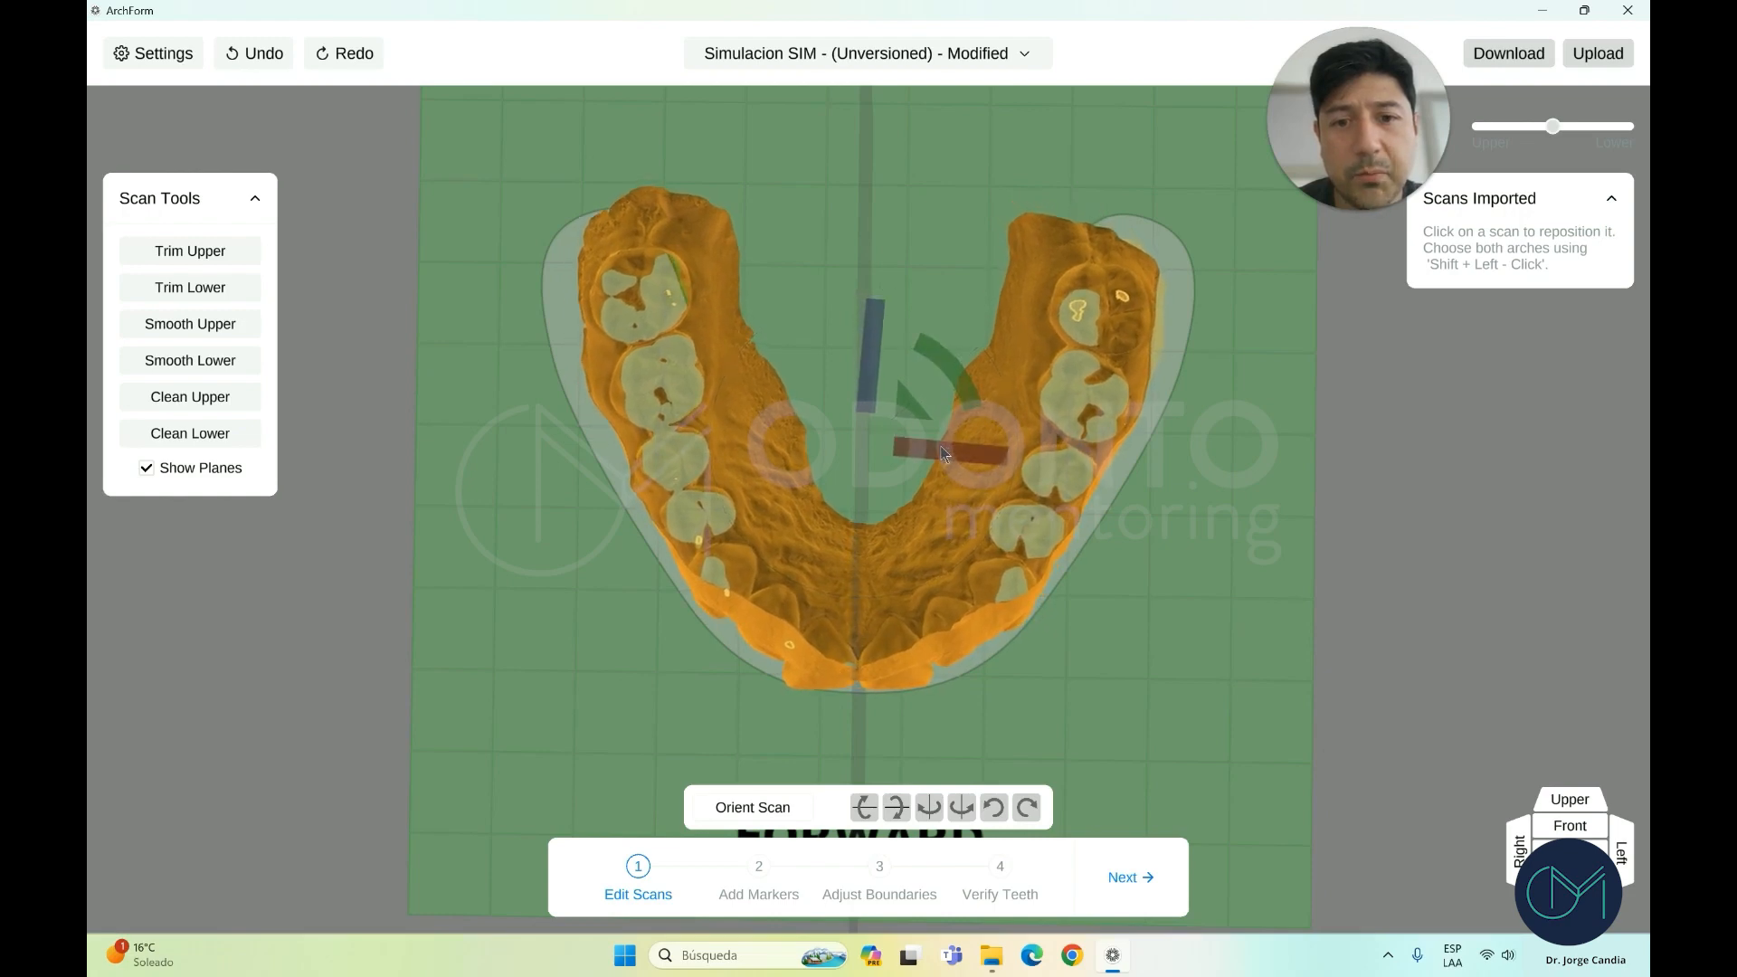
{"action": "right_click_drag", "start_coordinate": [925, 550], "coordinate": [933, 437]}
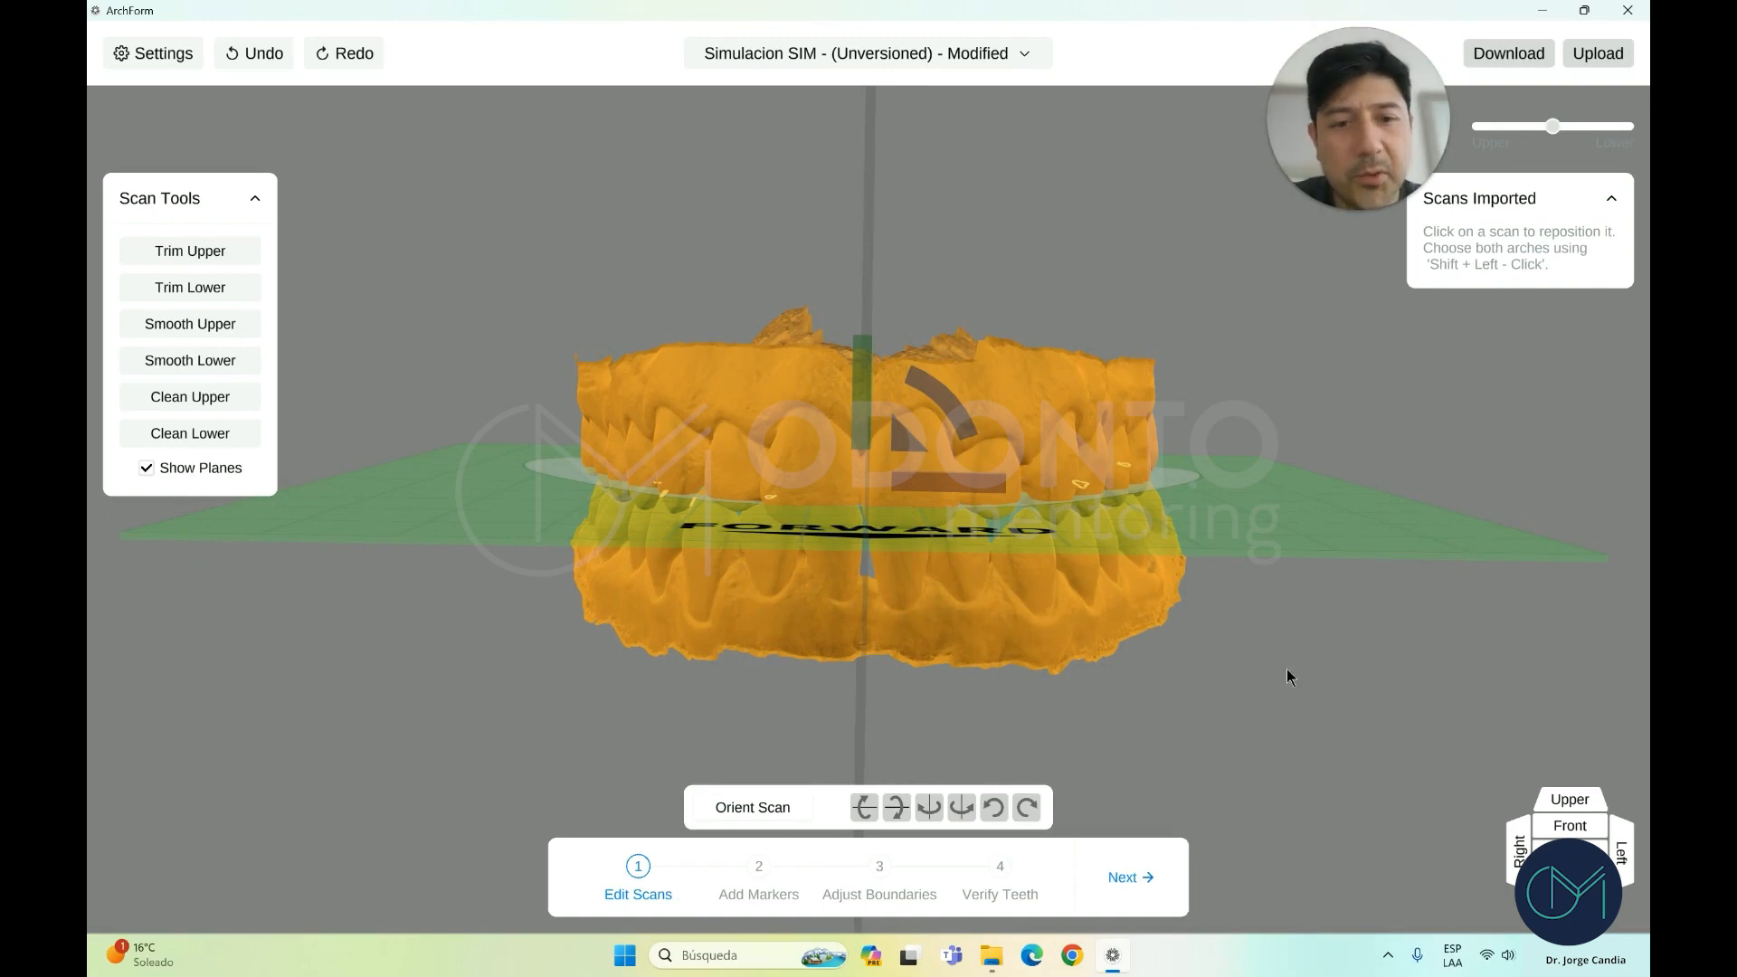
Deselect the scans and start Trim Upper on the upper arch
{"action": "left_click", "coordinate": [1252, 651]}
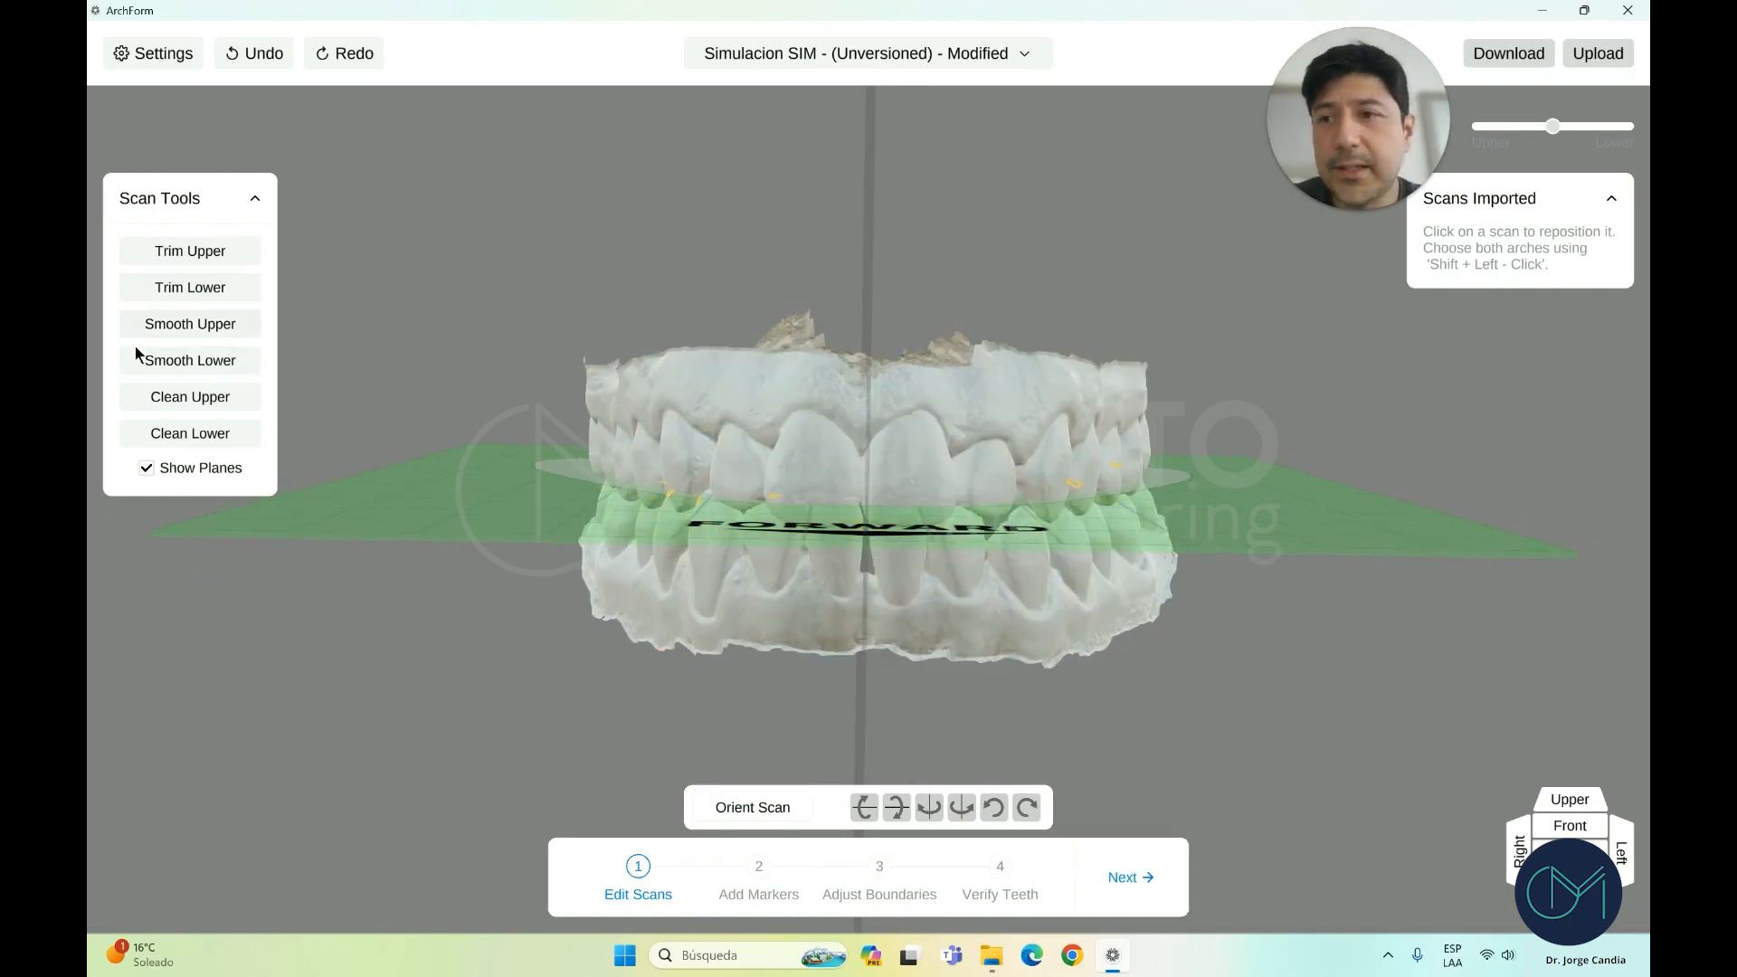
{"action": "left_click", "coordinate": [969, 399]}
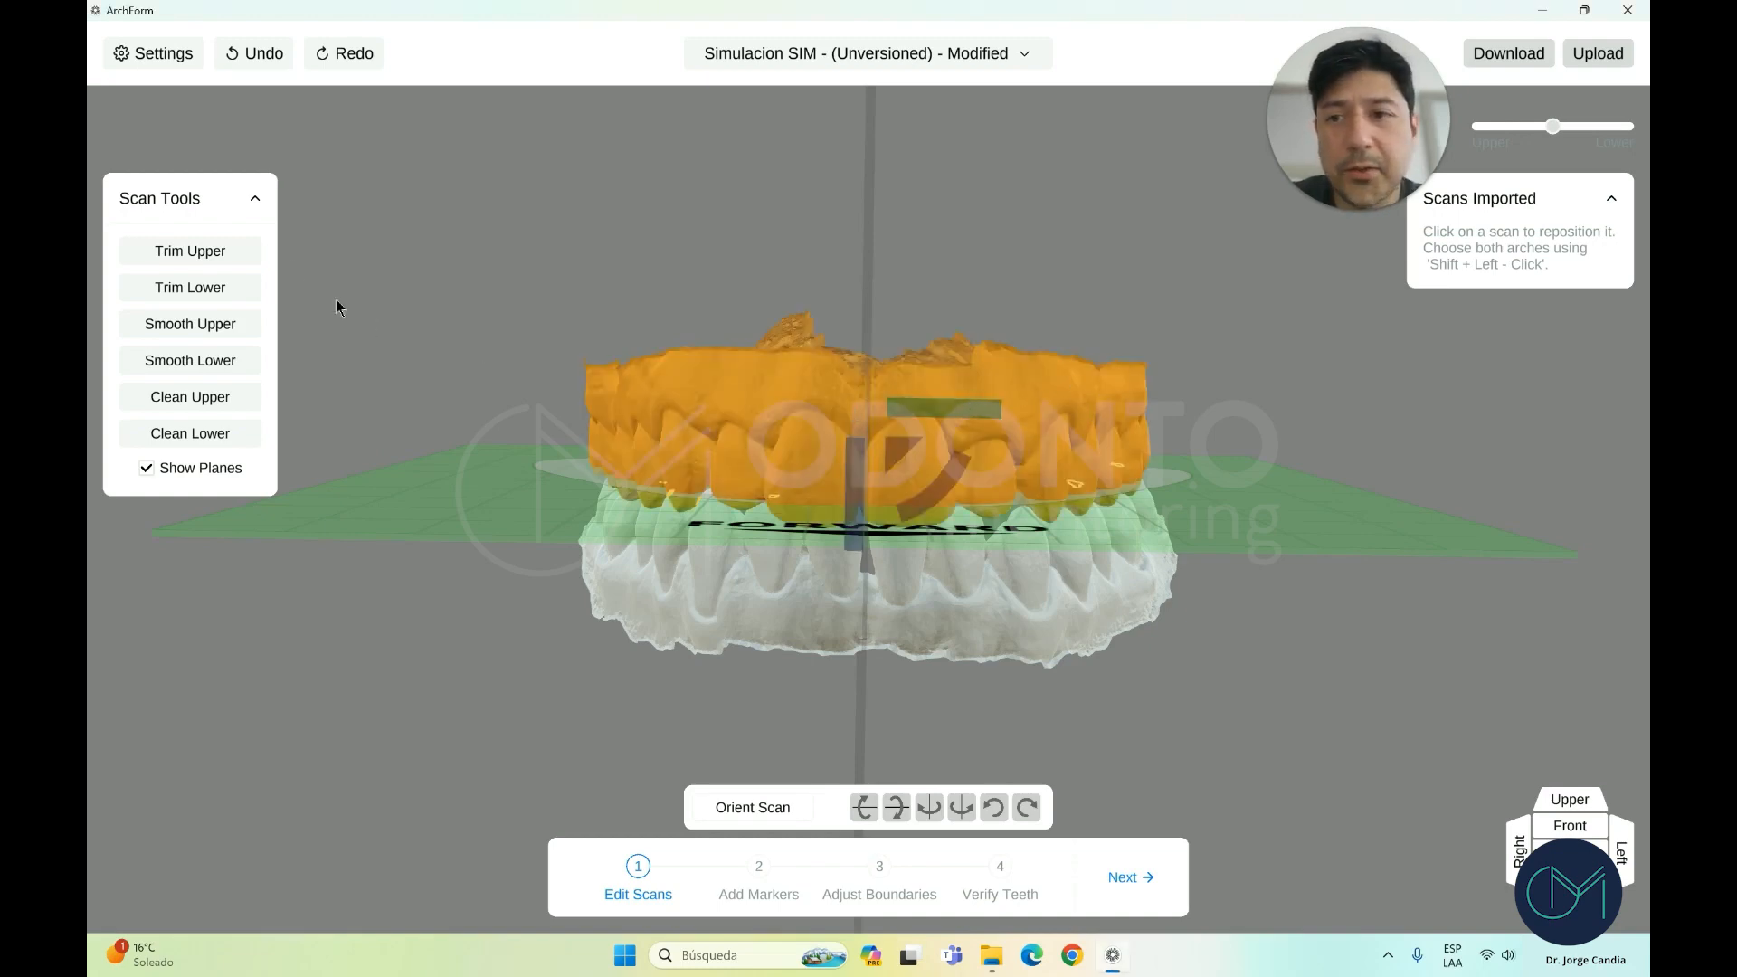
{"action": "left_click", "coordinate": [220, 252]}
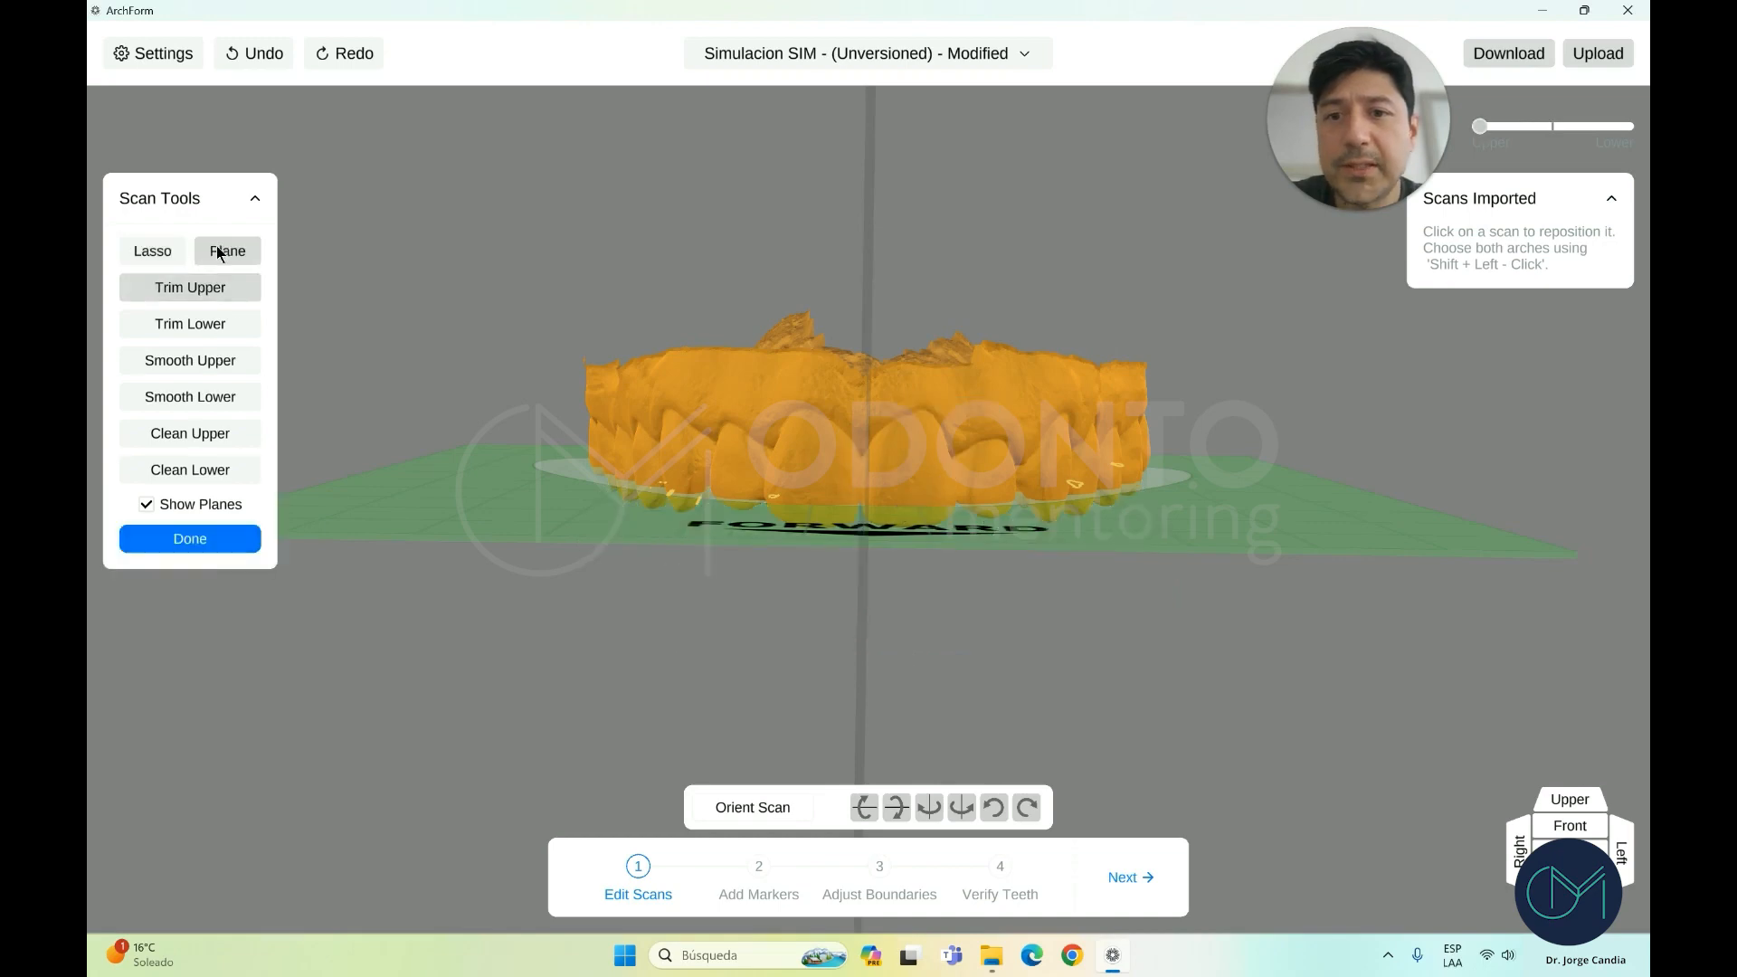
From the Upper view, lasso-cut the palate away from the upper scan
{"action": "left_click", "coordinate": [1570, 805]}
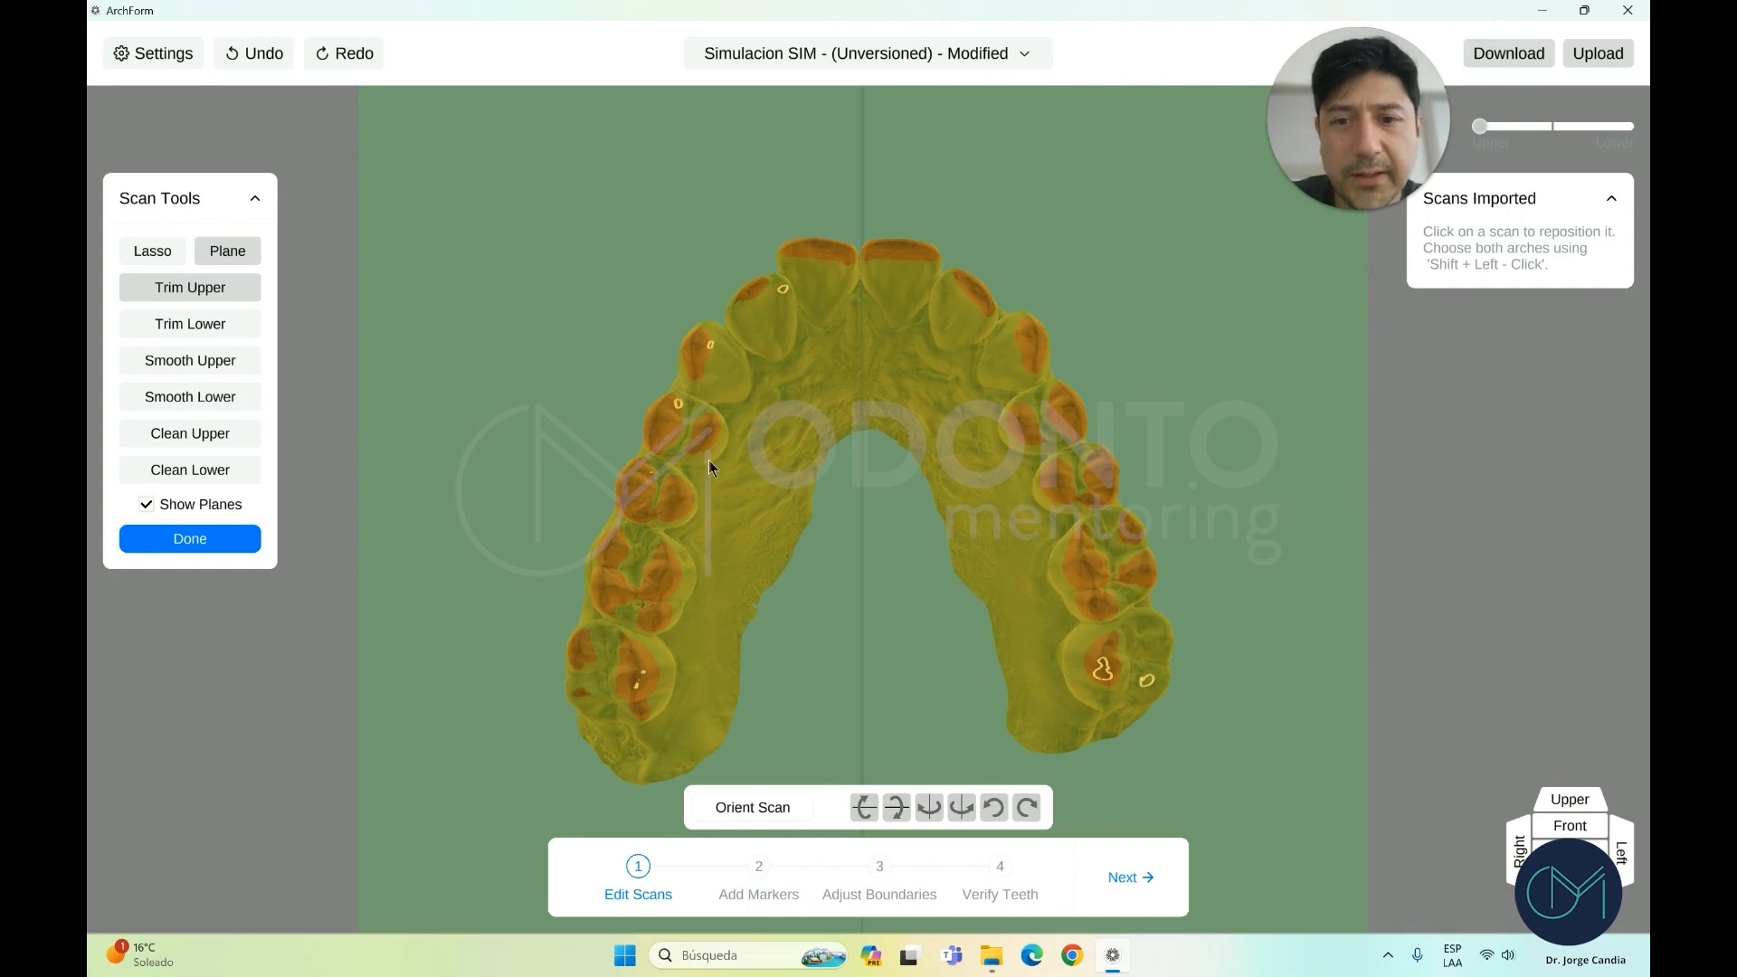
{"action": "left_click", "coordinate": [148, 253]}
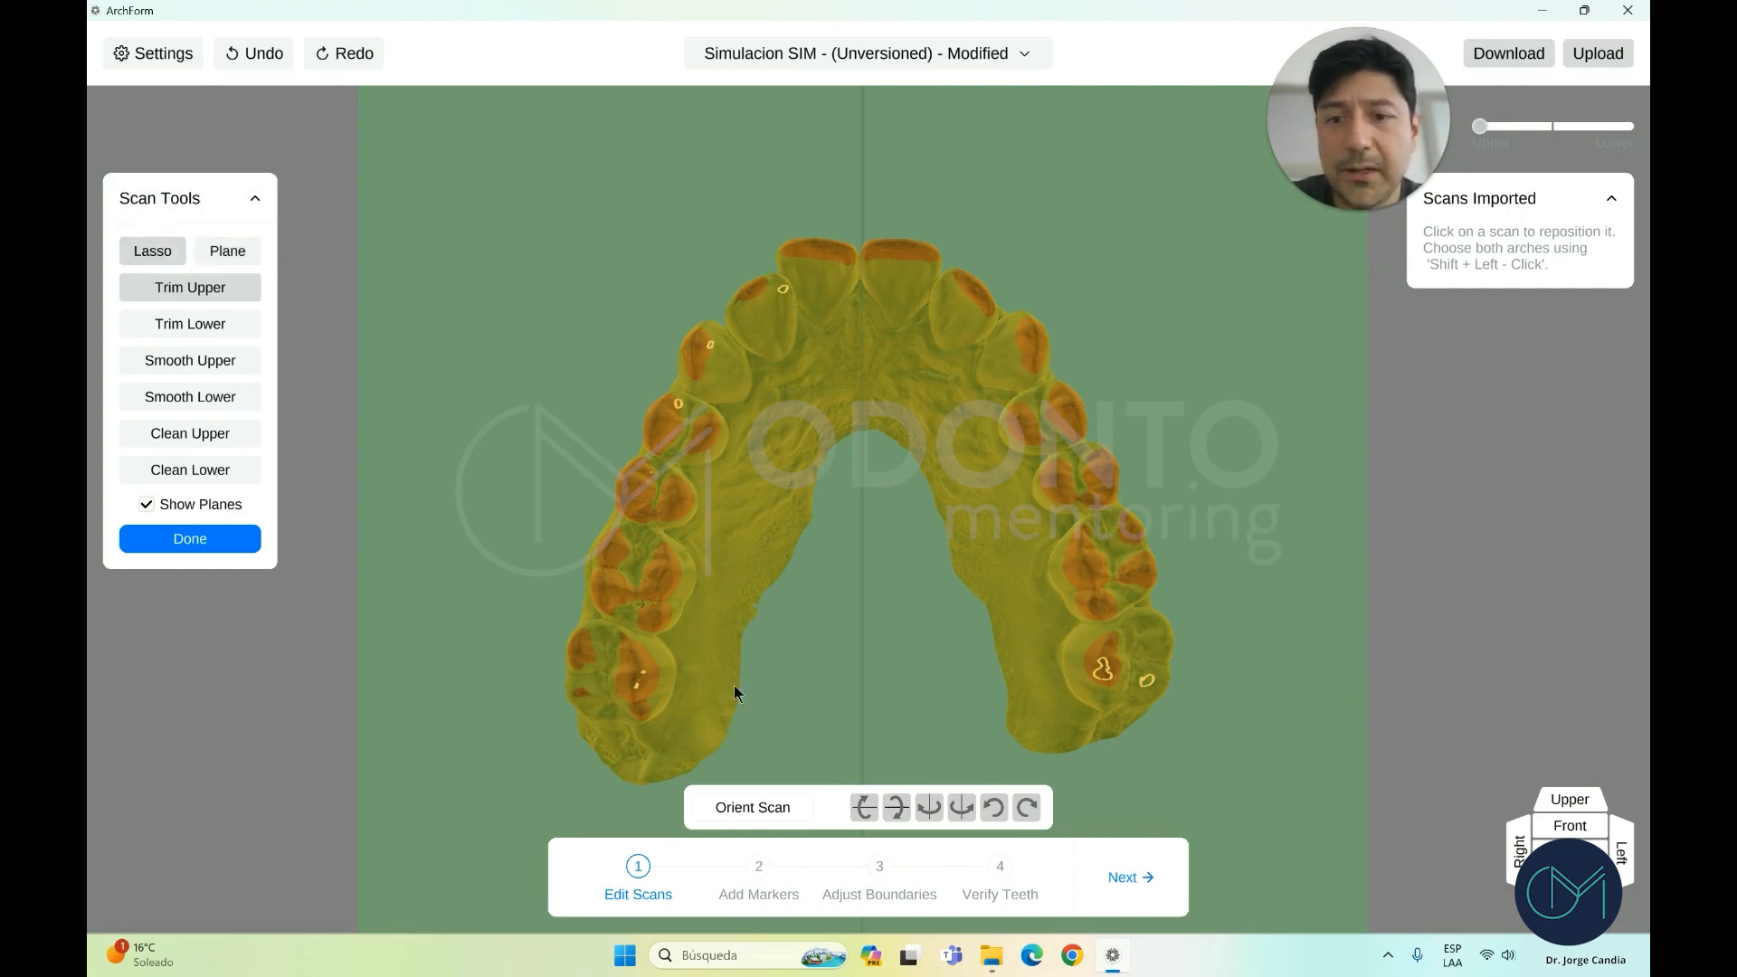
{"action": "left_click_drag", "start_coordinate": [594, 769], "coordinate": [661, 758]}
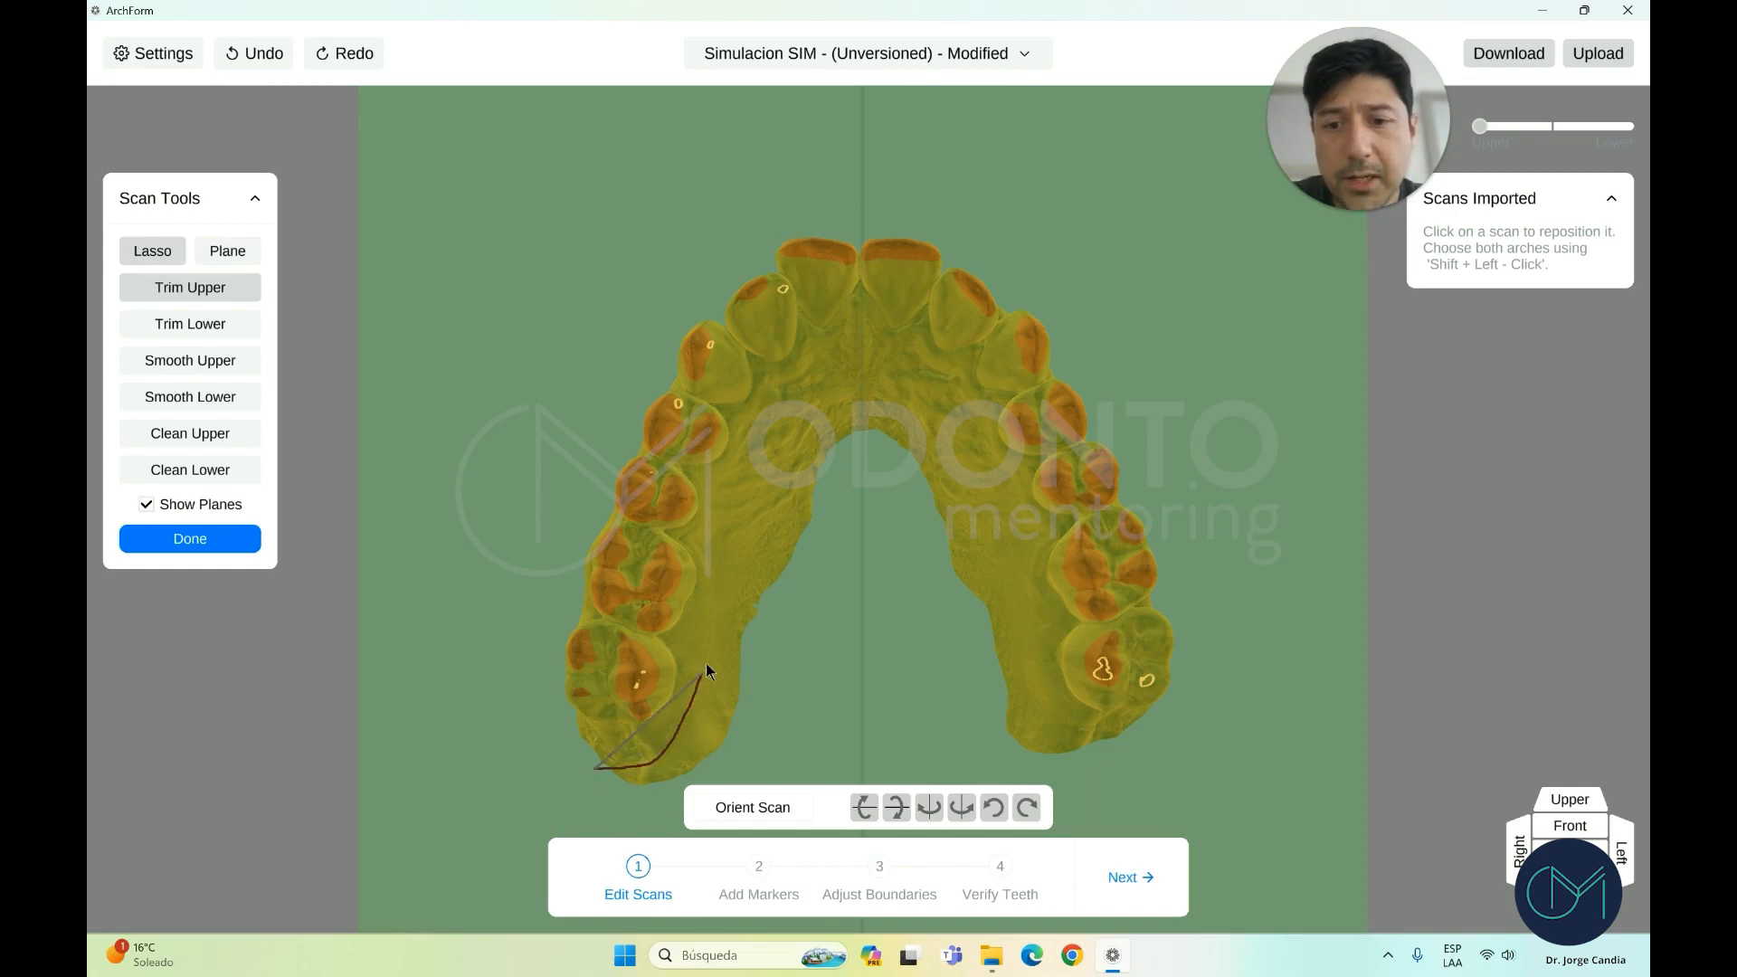
{"action": "mouse_move", "coordinate": [725, 602]}
{"action": "left_mouse_down"}
{"action": "mouse_move", "coordinate": [790, 418]}
{"action": "mouse_move", "coordinate": [821, 393]}
{"action": "mouse_move", "coordinate": [903, 392]}
{"action": "mouse_move", "coordinate": [991, 525]}
{"action": "mouse_move", "coordinate": [1056, 792]}
{"action": "mouse_move", "coordinate": [630, 798]}
{"action": "mouse_move", "coordinate": [605, 784]}
{"action": "left_mouse_up"}
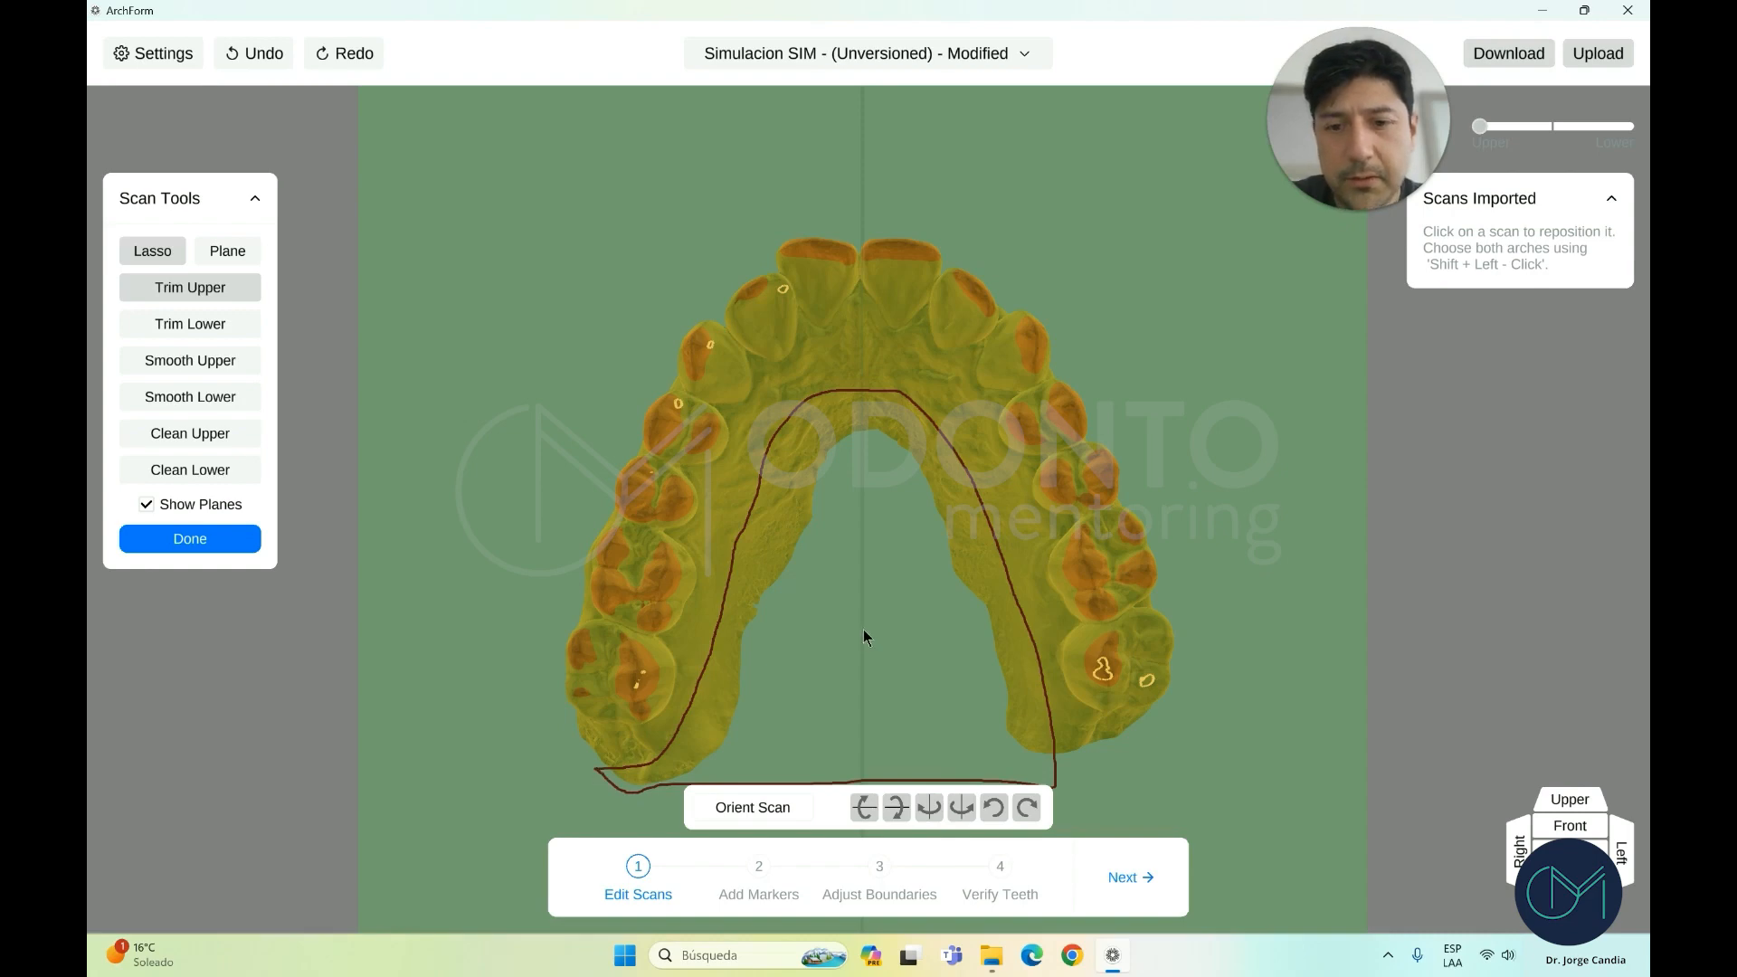
{"action": "mouse_move", "coordinate": [877, 631]}
{"action": "right_mouse_down"}
{"action": "mouse_move", "coordinate": [863, 498]}
{"action": "mouse_move", "coordinate": [879, 628]}
{"action": "right_mouse_up"}
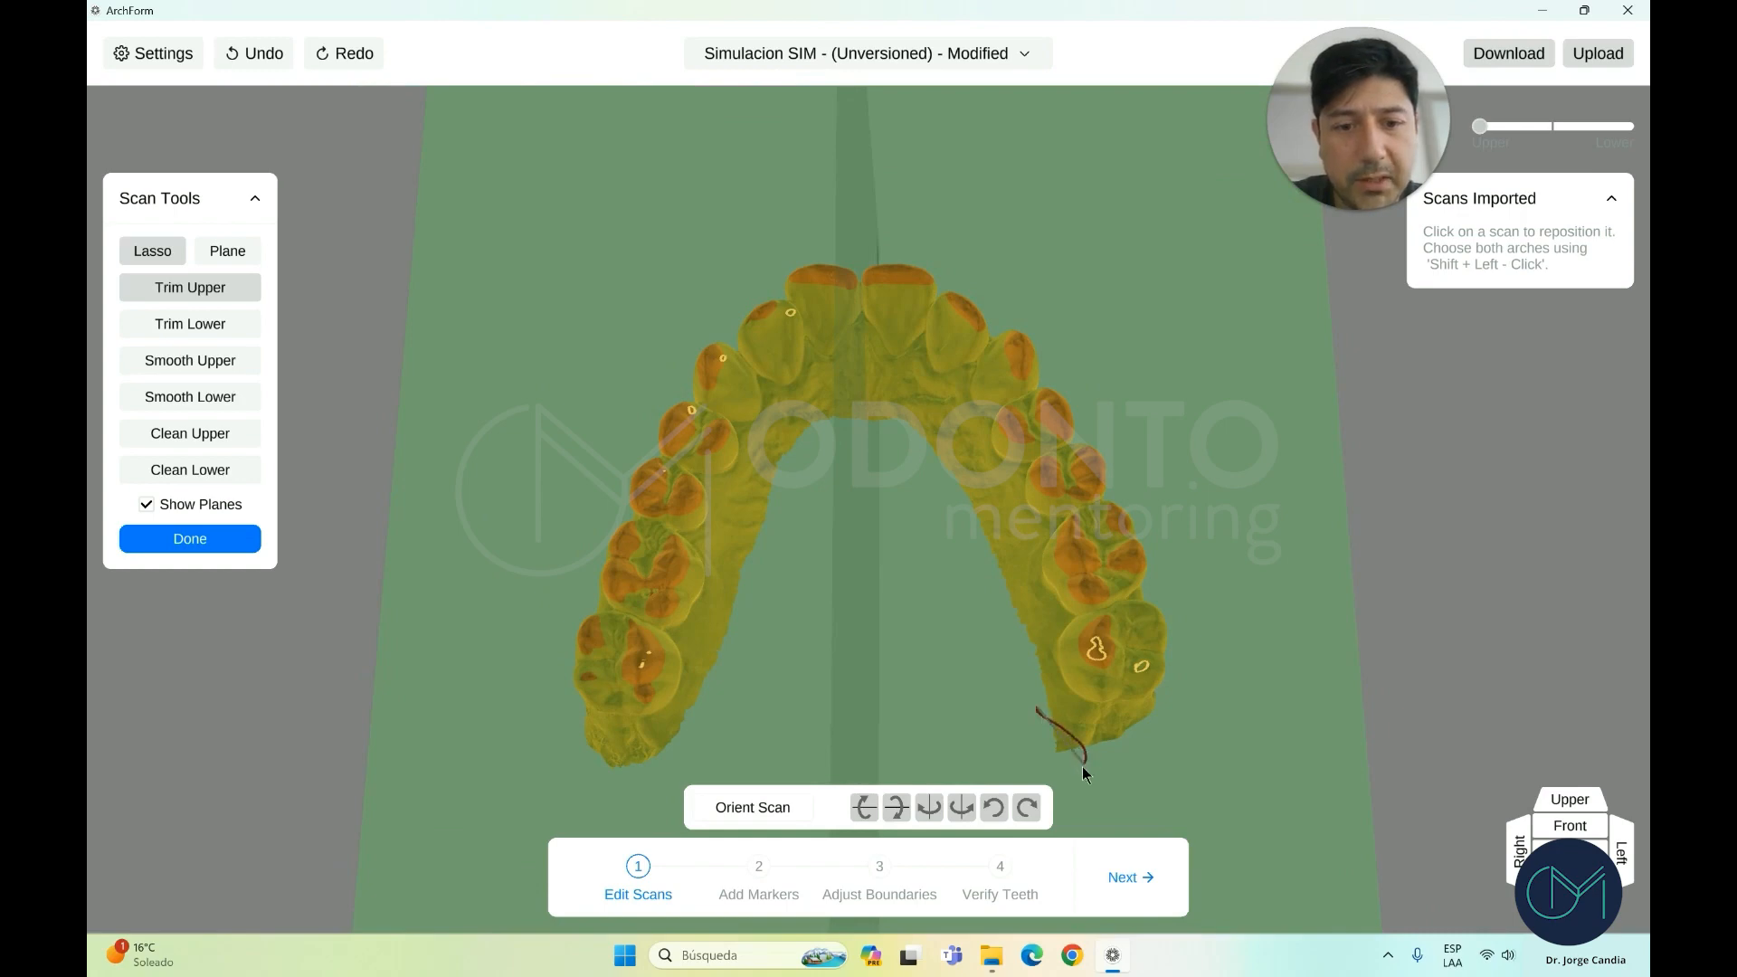
Lasso-cut the leftover back-right gum piece, then check the arch from the side
{"action": "left_click_drag", "start_coordinate": [1045, 776], "coordinate": [1033, 737]}
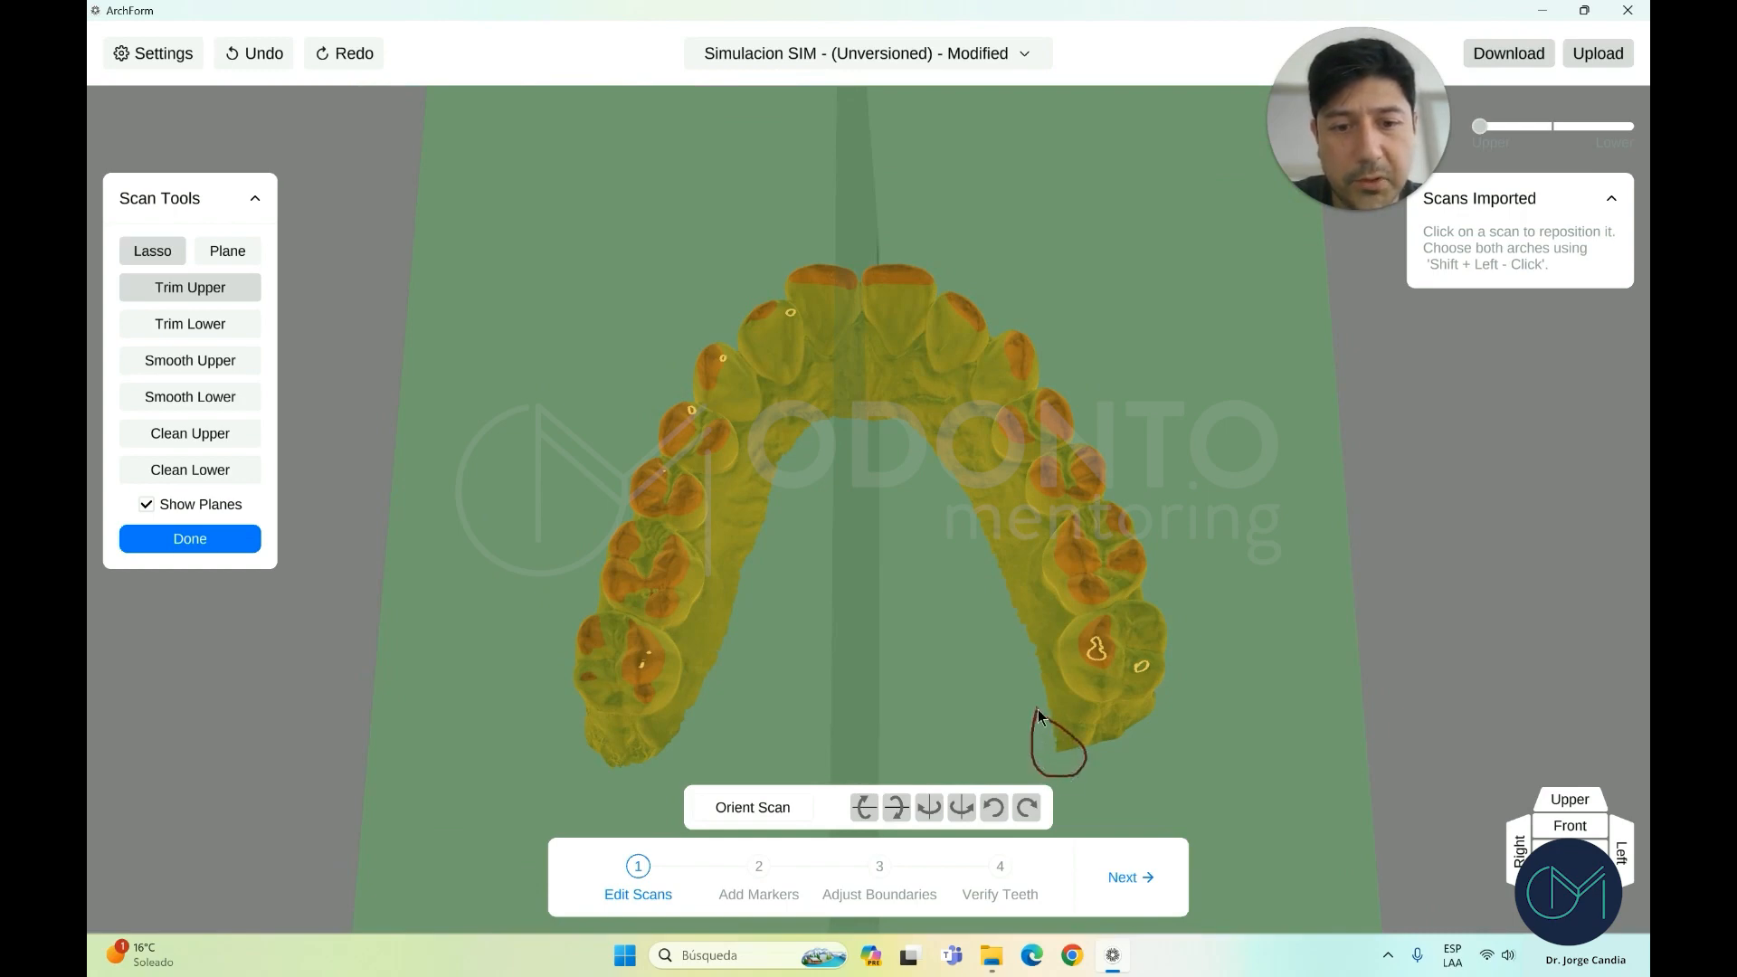
{"action": "right_click_drag", "start_coordinate": [872, 548], "coordinate": [887, 594]}
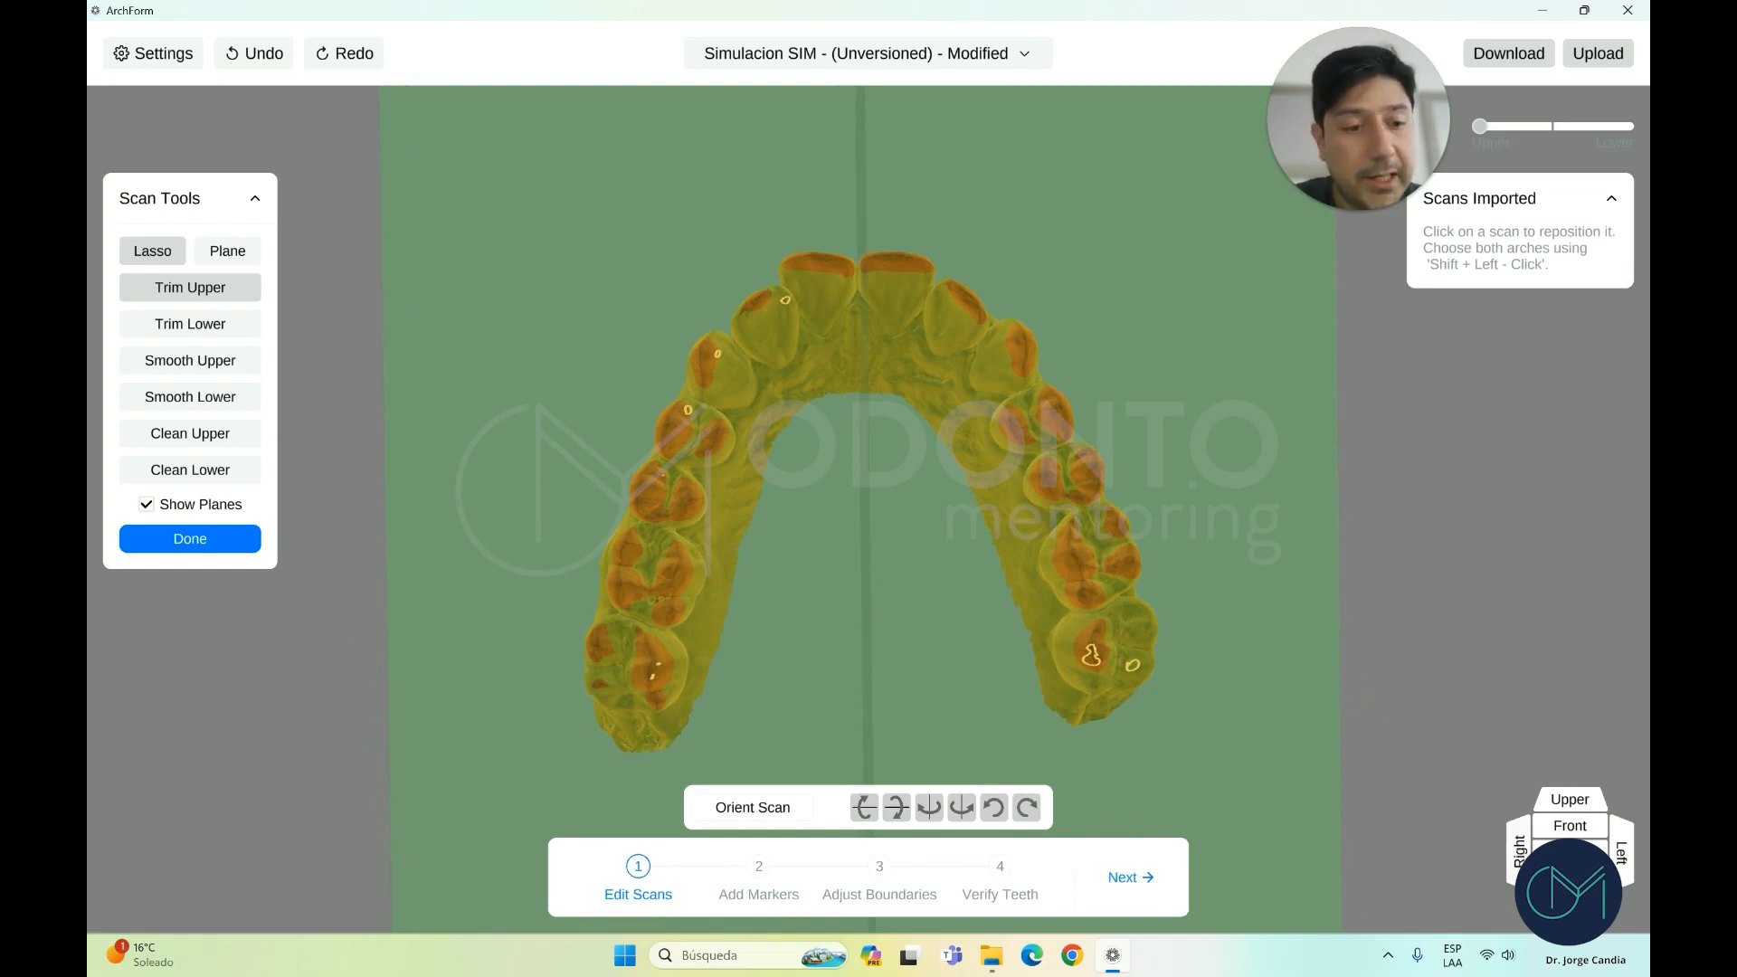
{"action": "left_click", "coordinate": [1518, 857]}
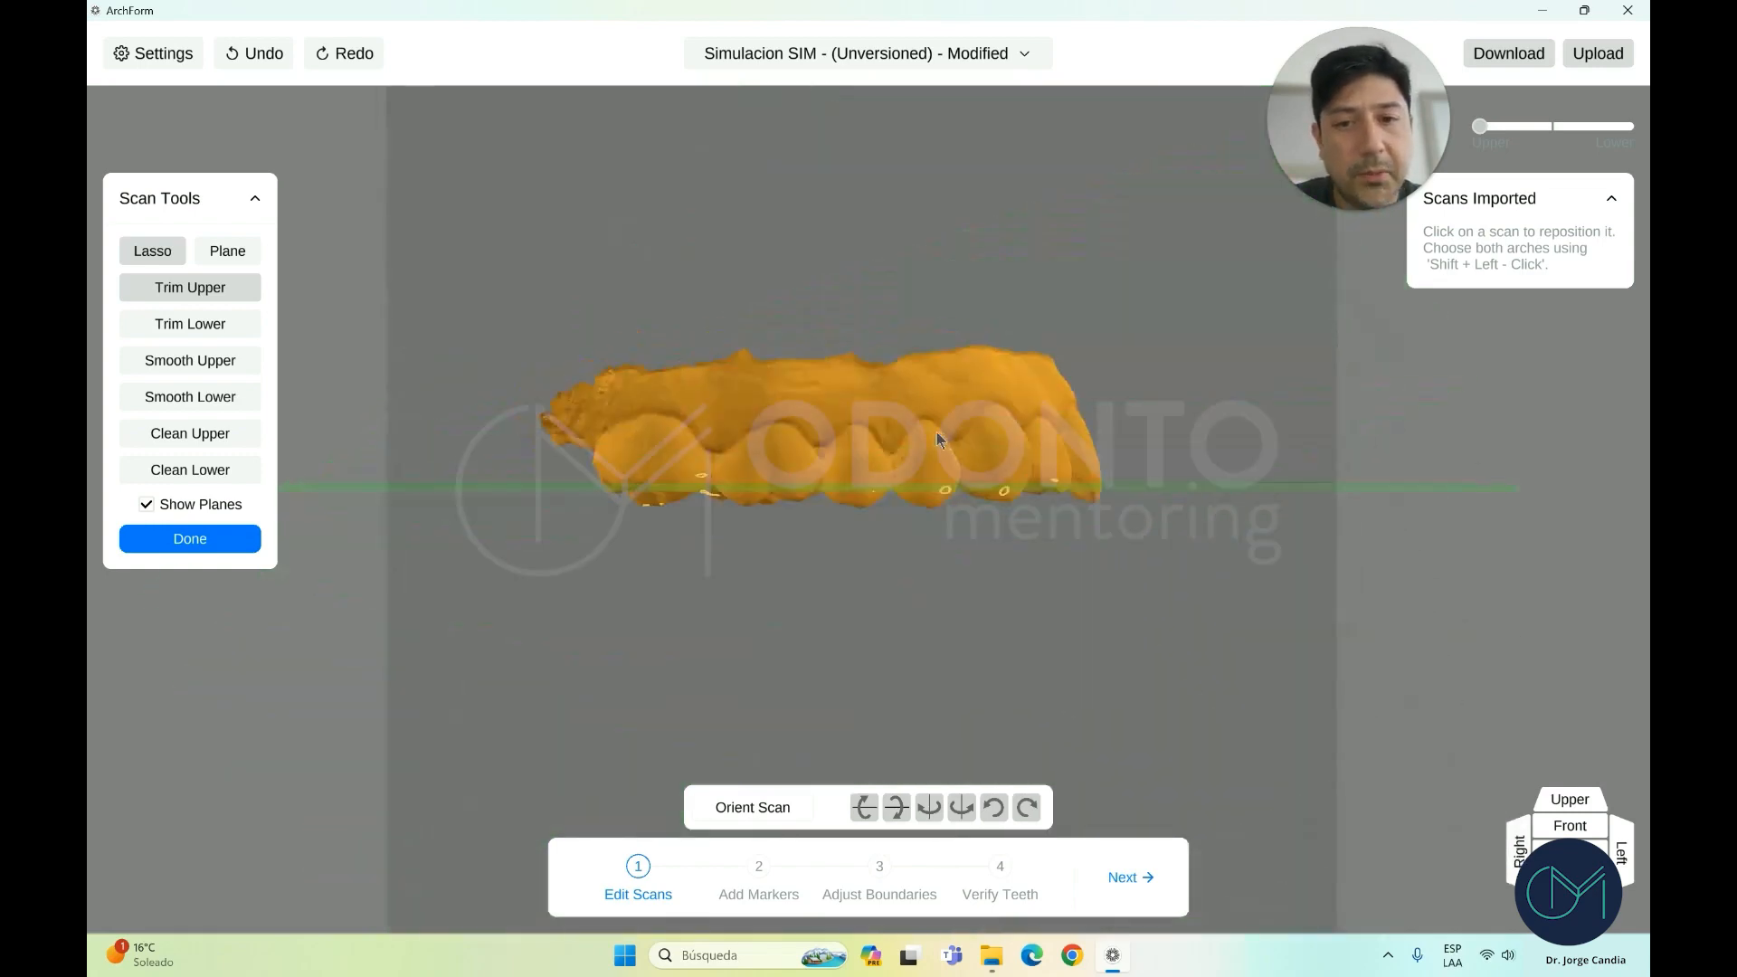
{"action": "scroll", "coordinate": [936, 431], "scroll_direction": "up", "scroll_amount": 2}
{"action": "right_click_drag", "start_coordinate": [937, 431], "coordinate": [926, 465]}
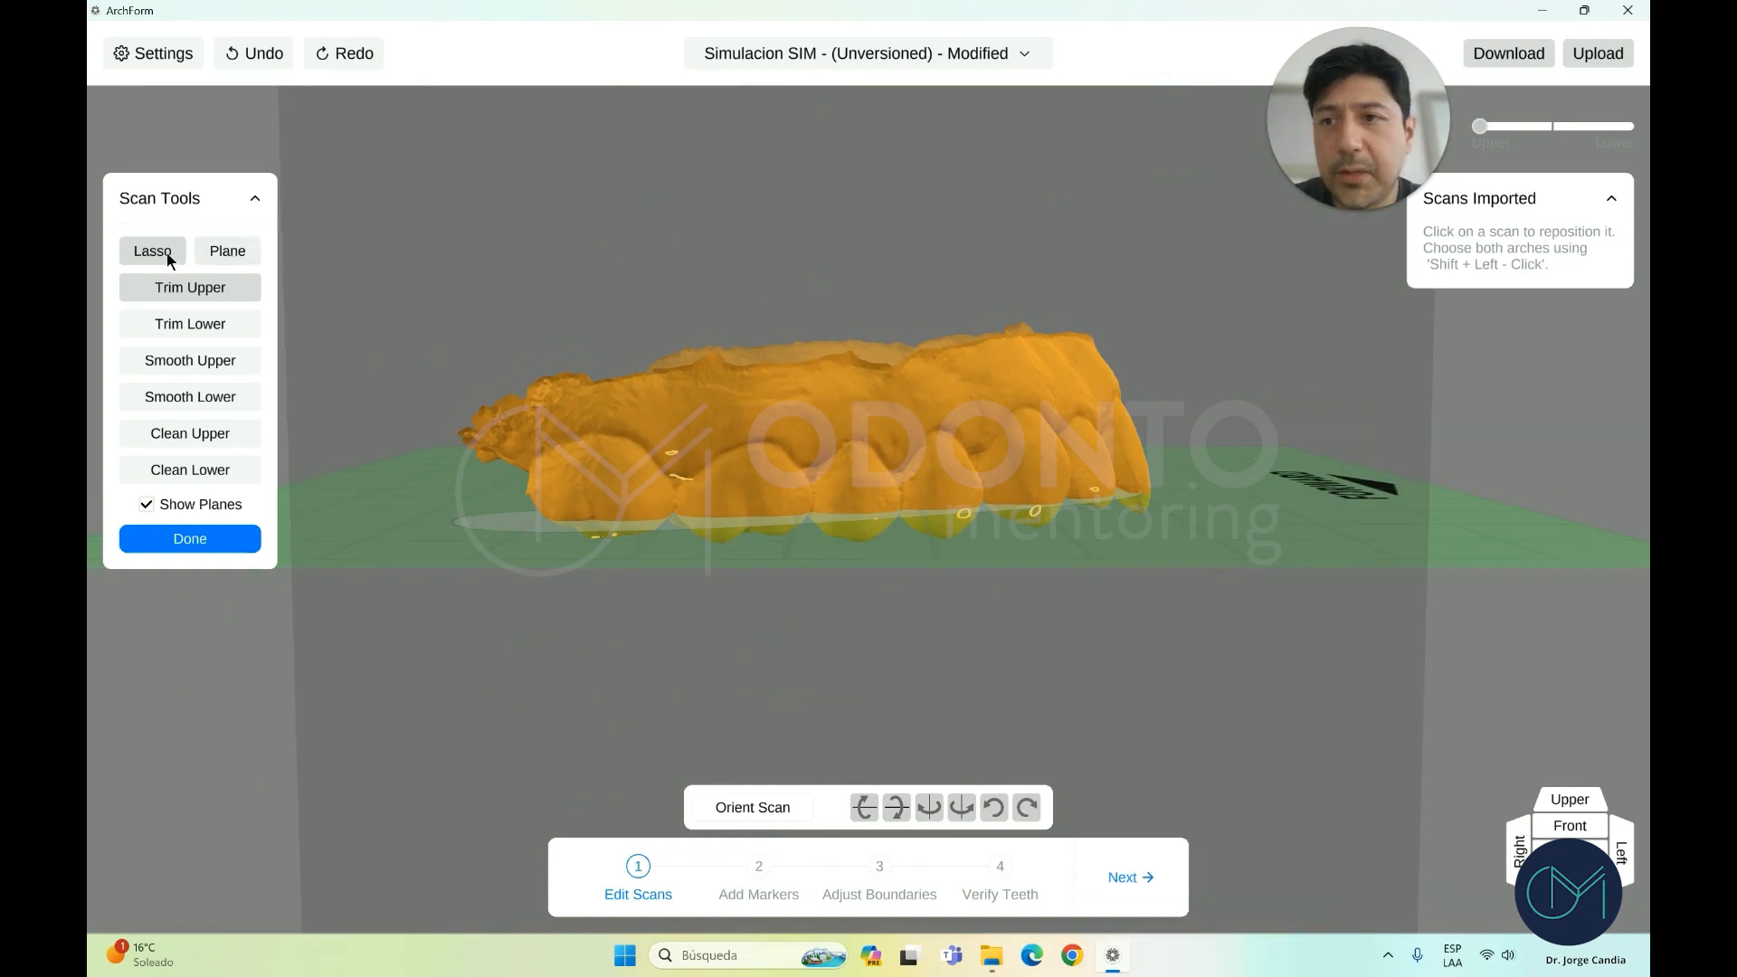
Plane-trim the upper scan's base flat along a straight cutting line
{"action": "left_click", "coordinate": [227, 254]}
{"action": "scroll", "coordinate": [535, 353], "scroll_direction": "up", "scroll_amount": 2}
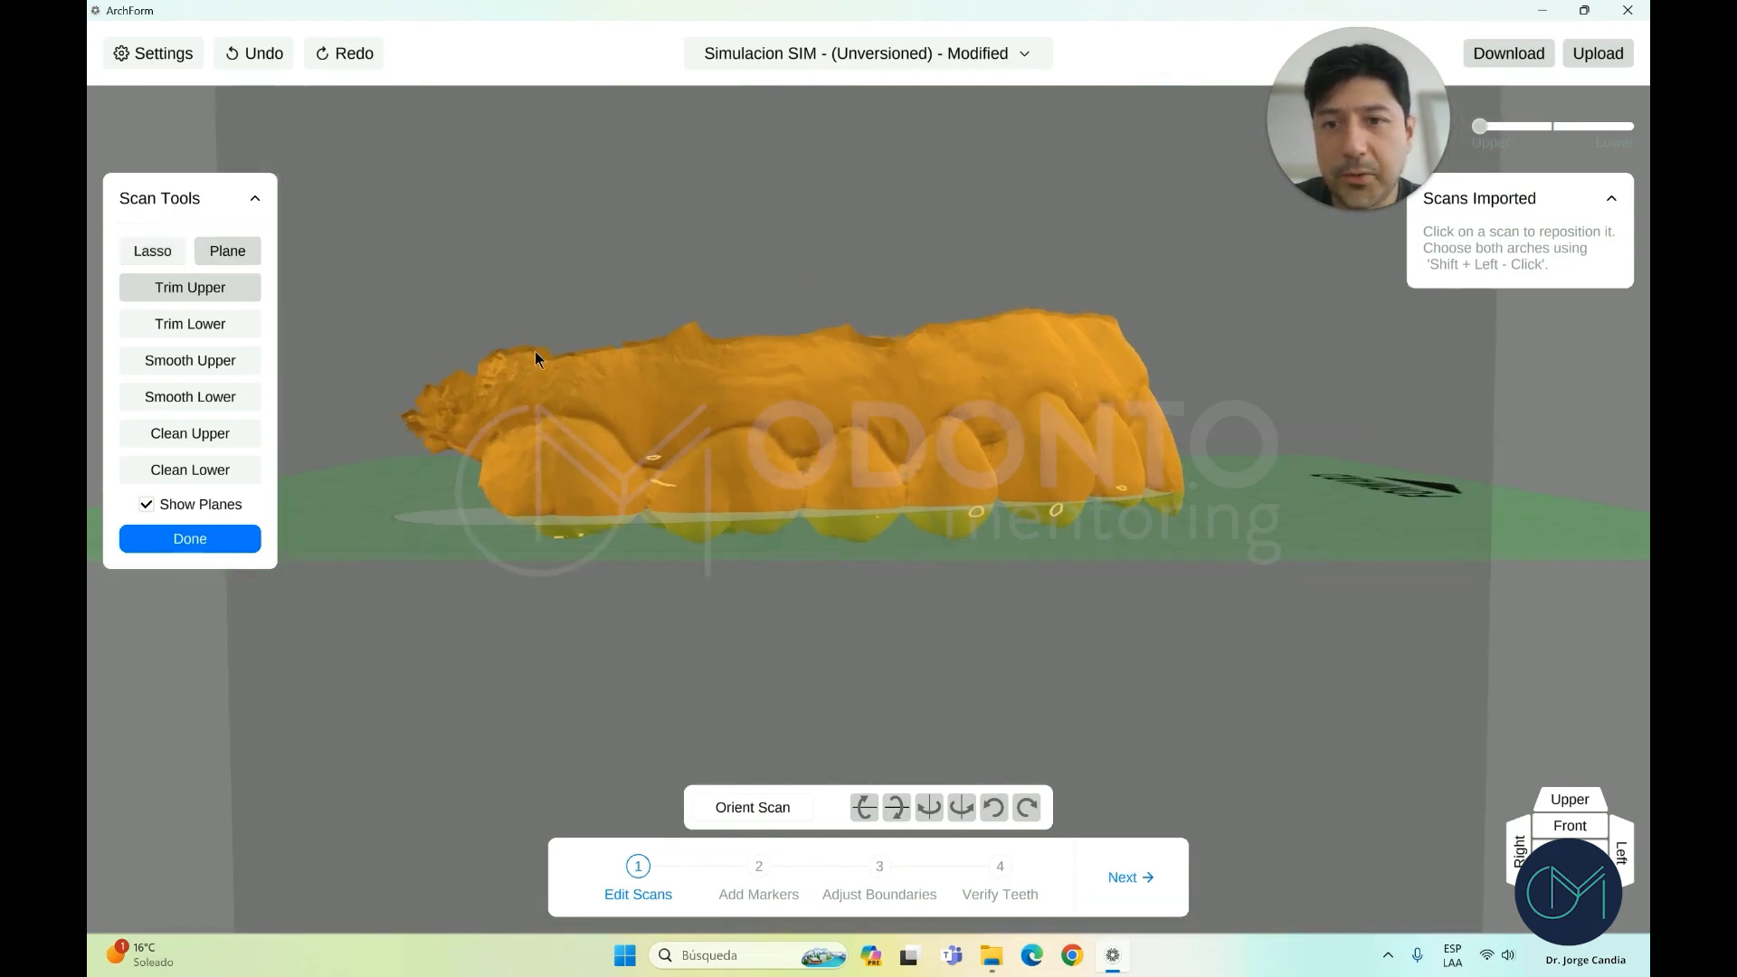
{"action": "left_click_drag", "start_coordinate": [389, 400], "coordinate": [1158, 337]}
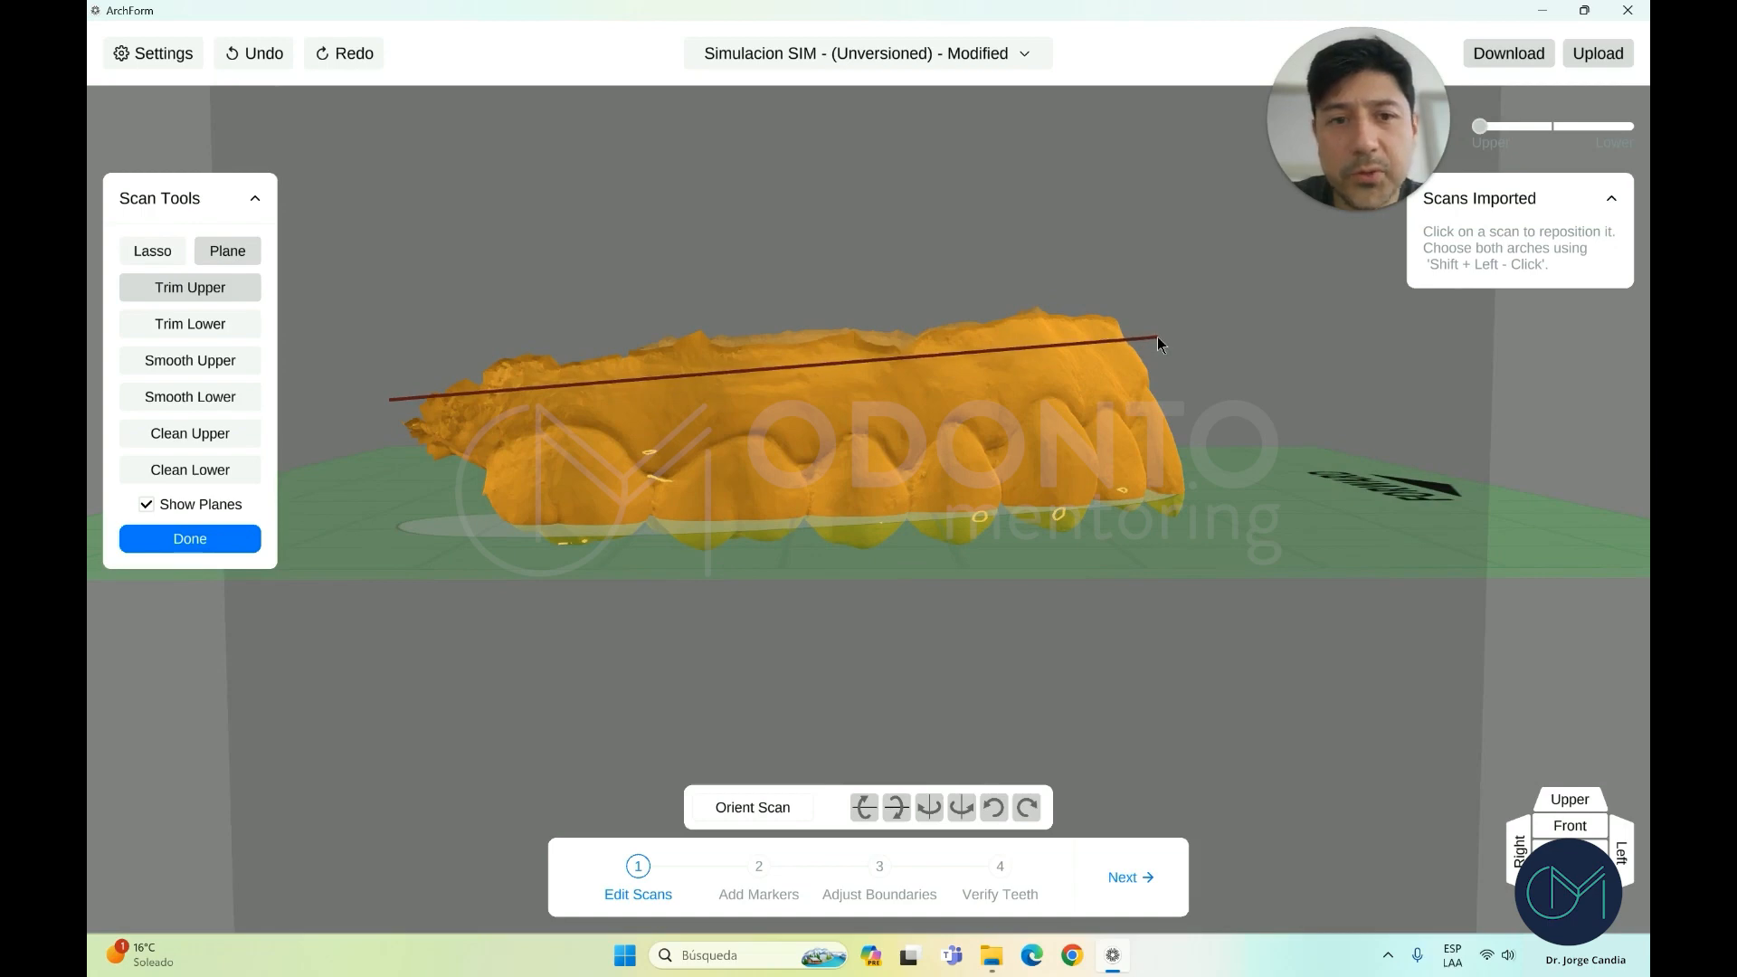
{"action": "left_click_drag", "start_coordinate": [1156, 335], "coordinate": [1156, 335]}
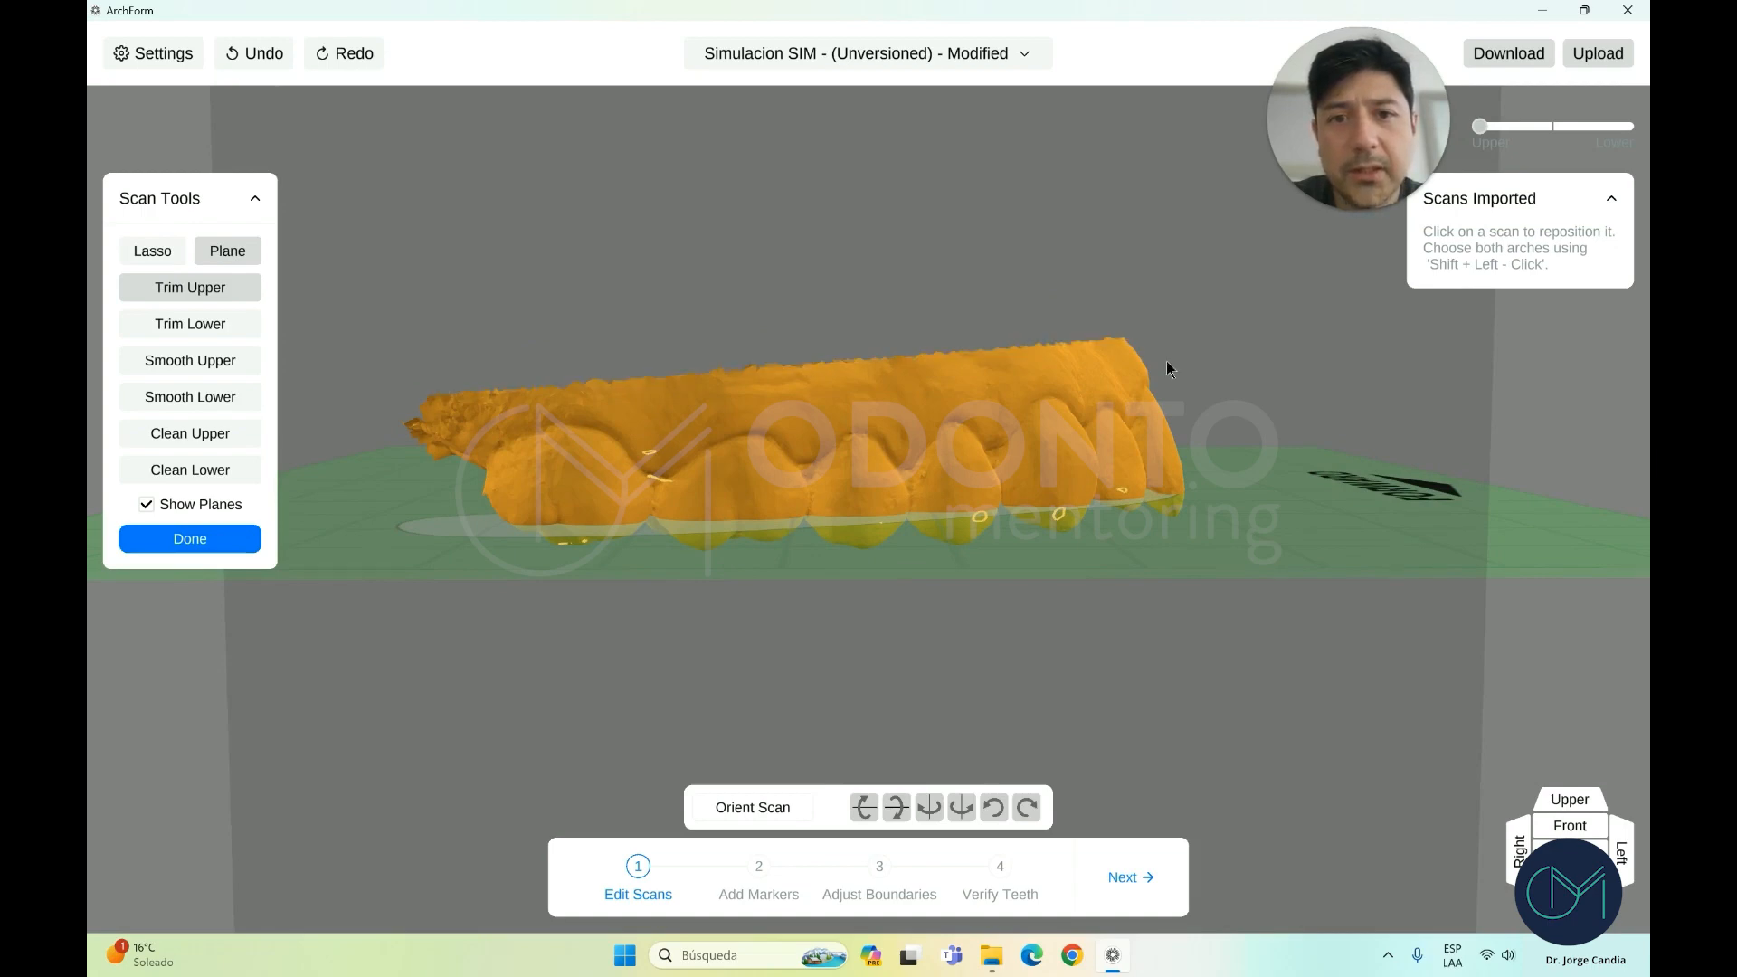
{"action": "right_click_drag", "start_coordinate": [1165, 361], "coordinate": [1067, 374]}
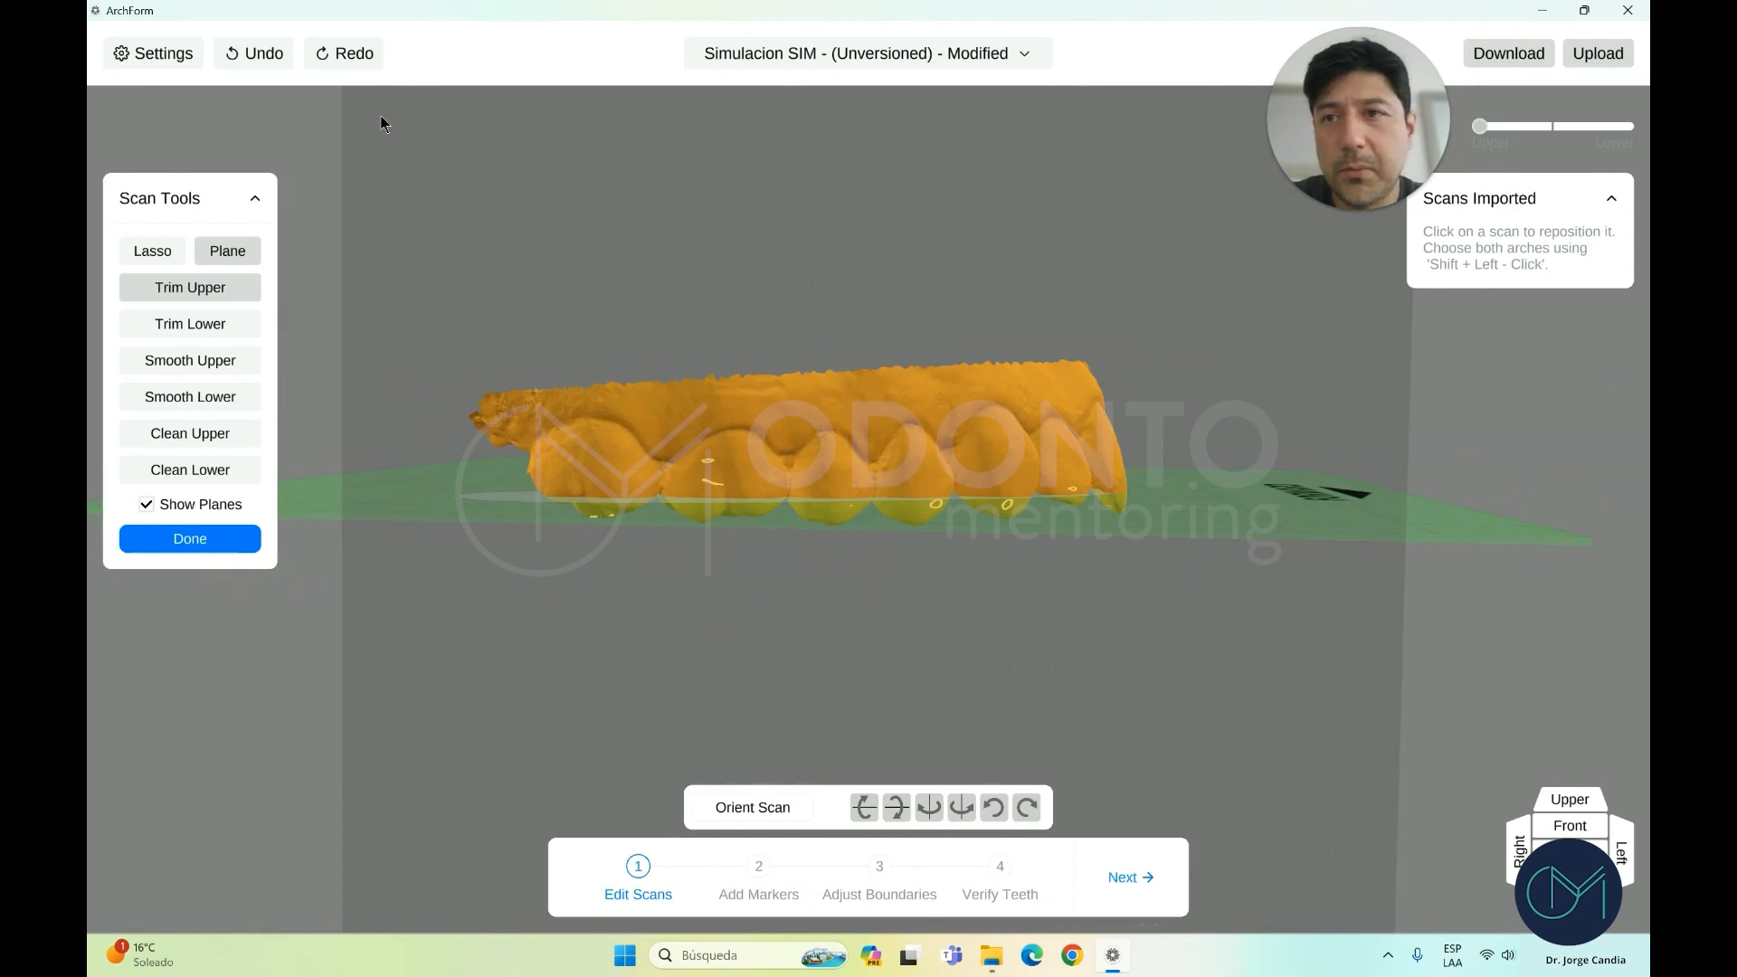
Cut the upper arch's edge along a second line from the occlusal view, then face it front-on
{"action": "right_click_drag", "start_coordinate": [525, 404], "coordinate": [519, 155]}
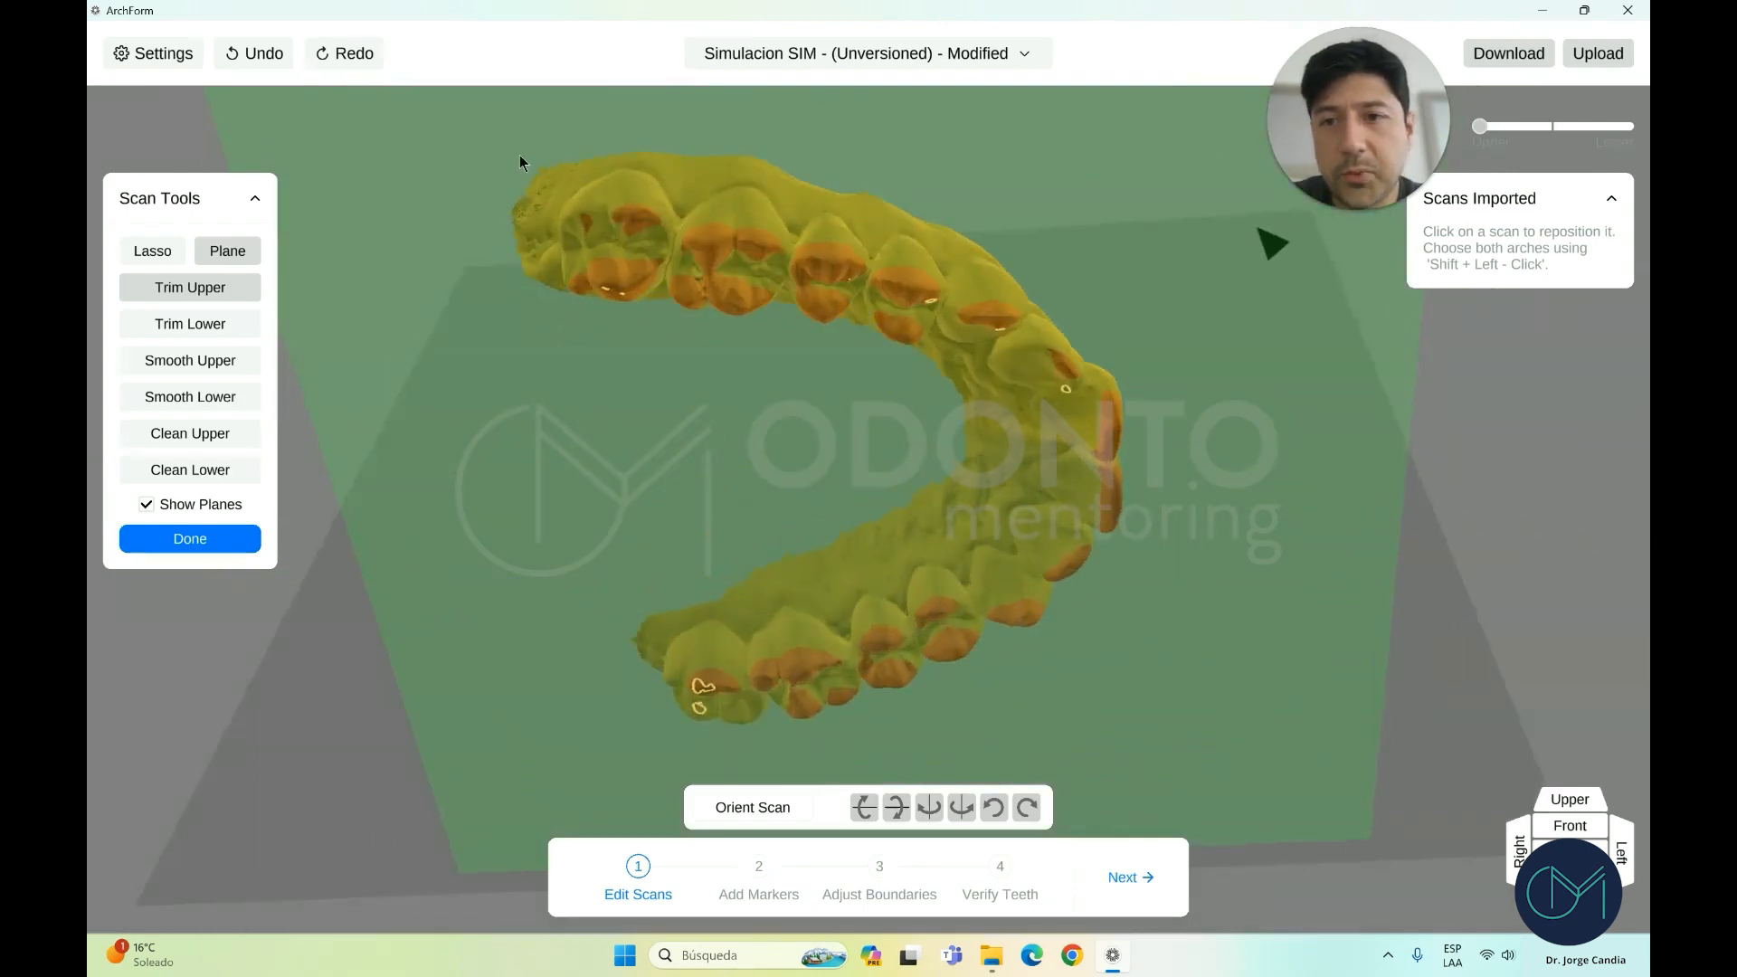
{"action": "left_click_drag", "start_coordinate": [535, 297], "coordinate": [541, 334]}
{"action": "mouse_move", "coordinate": [594, 467]}
{"action": "right_mouse_down"}
{"action": "mouse_move", "coordinate": [594, 342]}
{"action": "mouse_move", "coordinate": [588, 486]}
{"action": "right_mouse_up"}
{"action": "left_click", "coordinate": [1551, 821]}
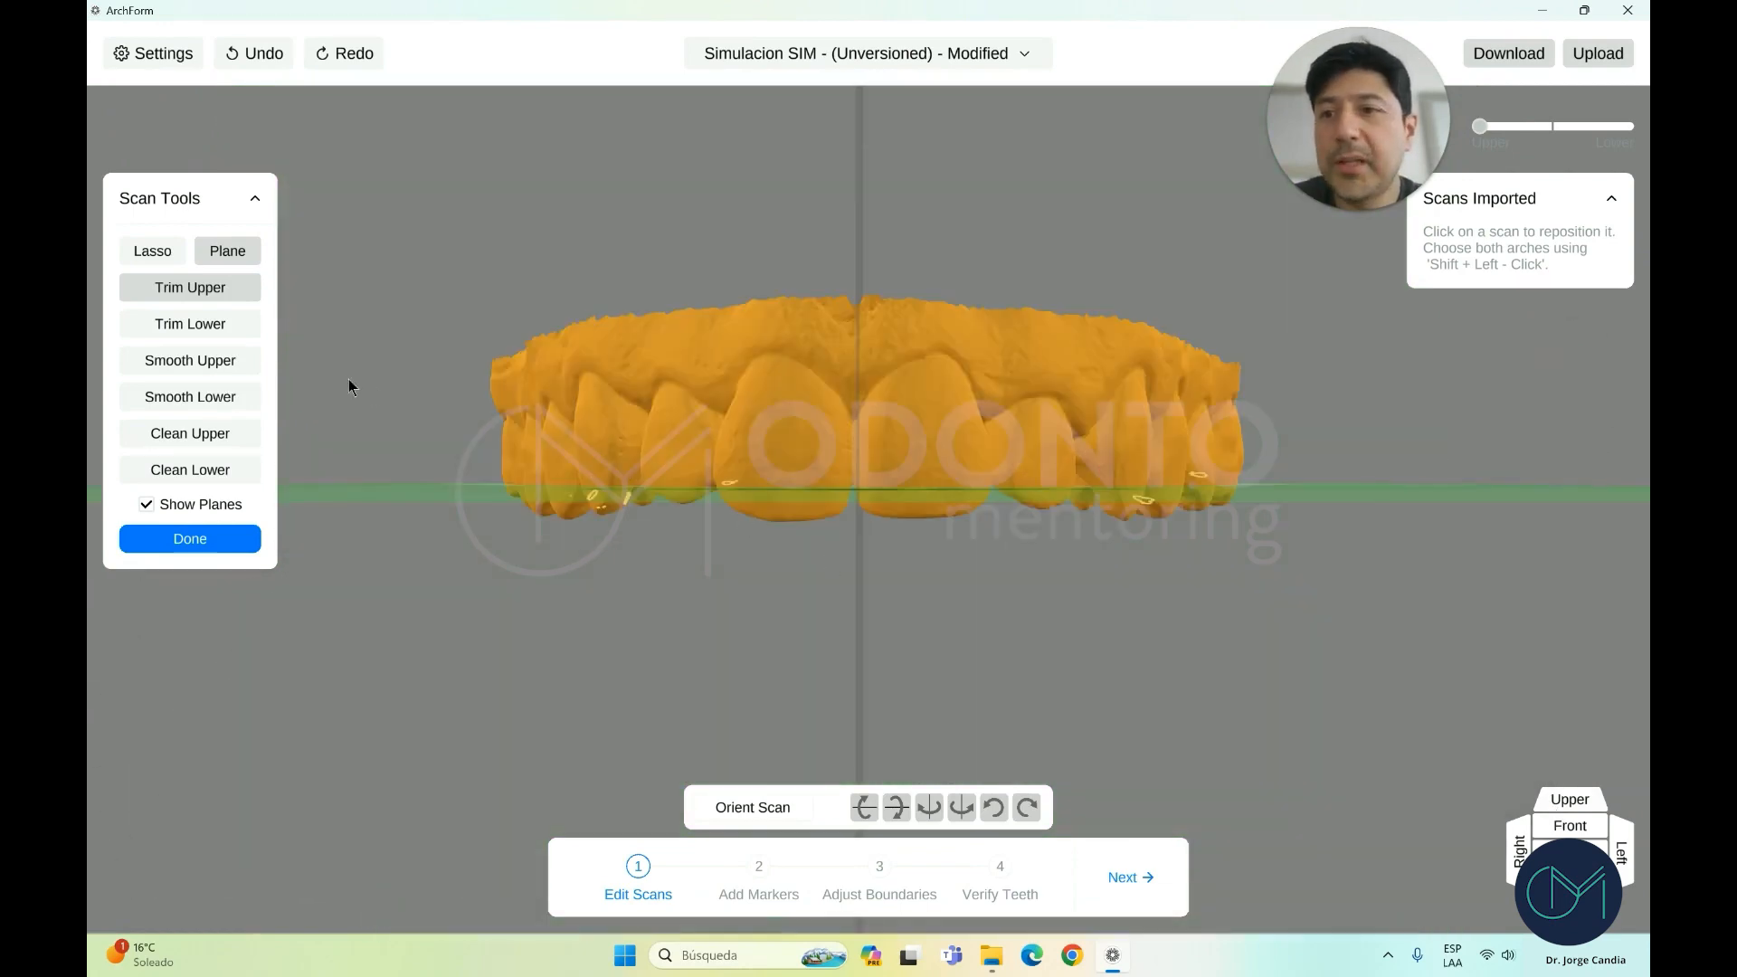
Activate Smooth Upper and zoom and orbit closely around the upper front teeth
{"action": "left_click", "coordinate": [215, 362]}
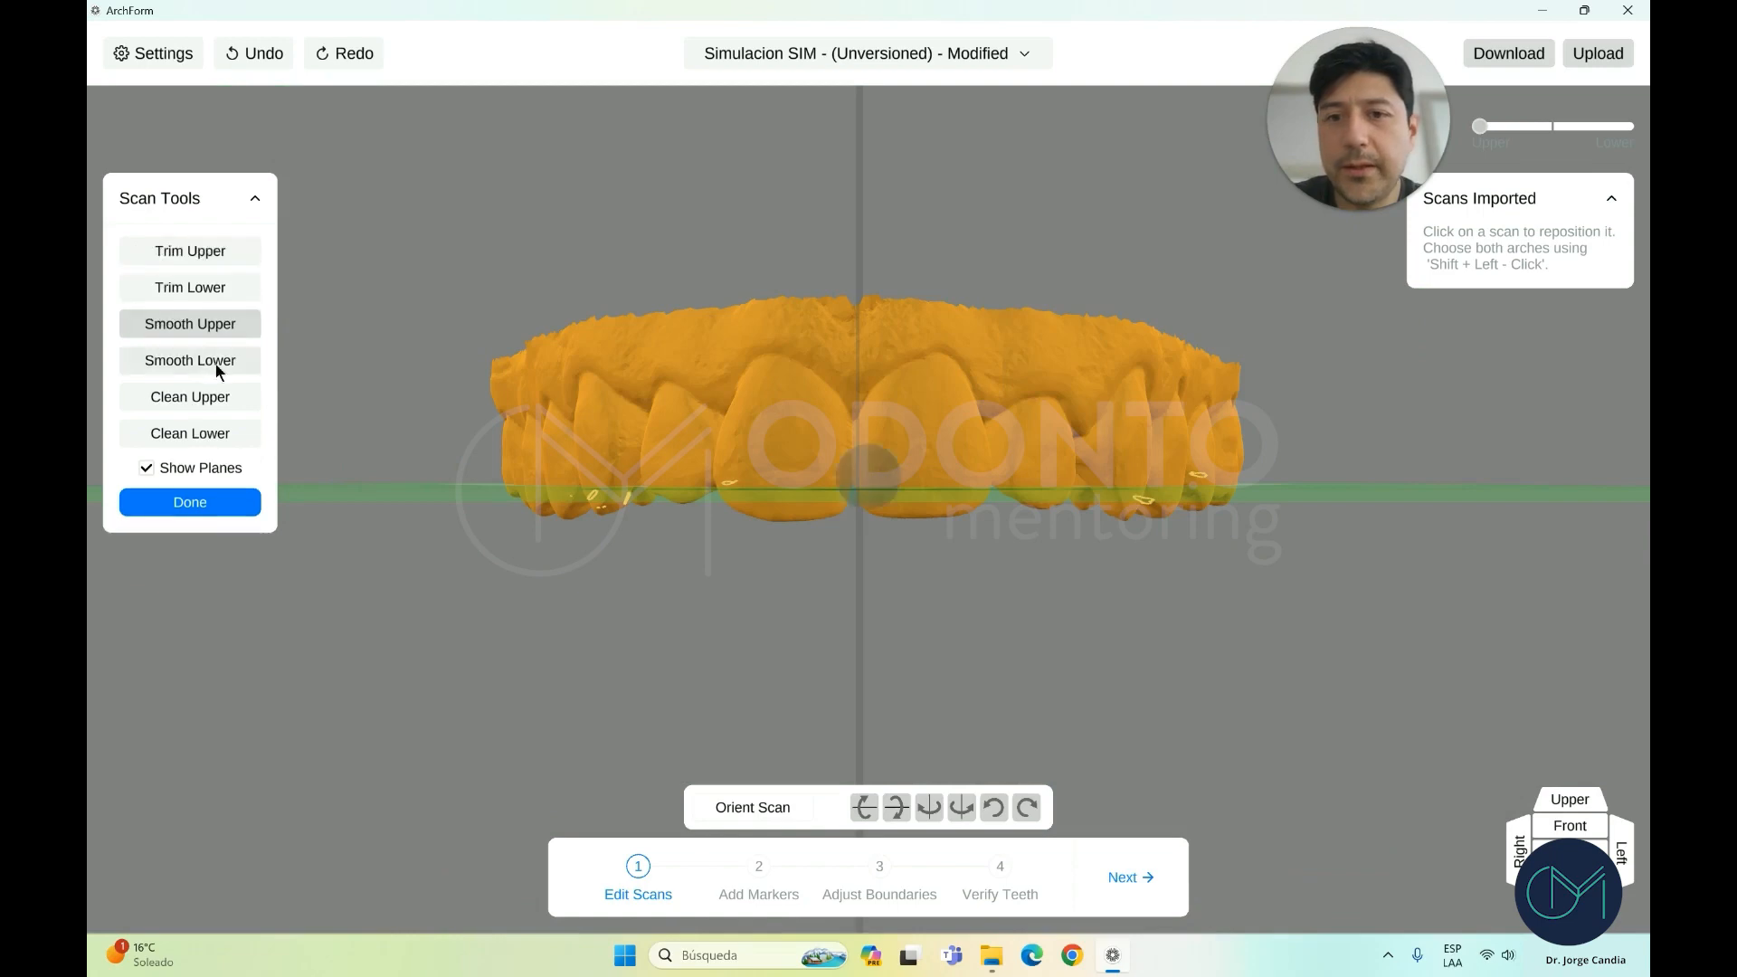
{"action": "scroll", "coordinate": [934, 515], "scroll_direction": "up", "scroll_amount": 3}
{"action": "right_click_drag", "start_coordinate": [957, 509], "coordinate": [1026, 566]}
{"action": "scroll", "coordinate": [1051, 572], "scroll_direction": "up", "scroll_amount": 3}
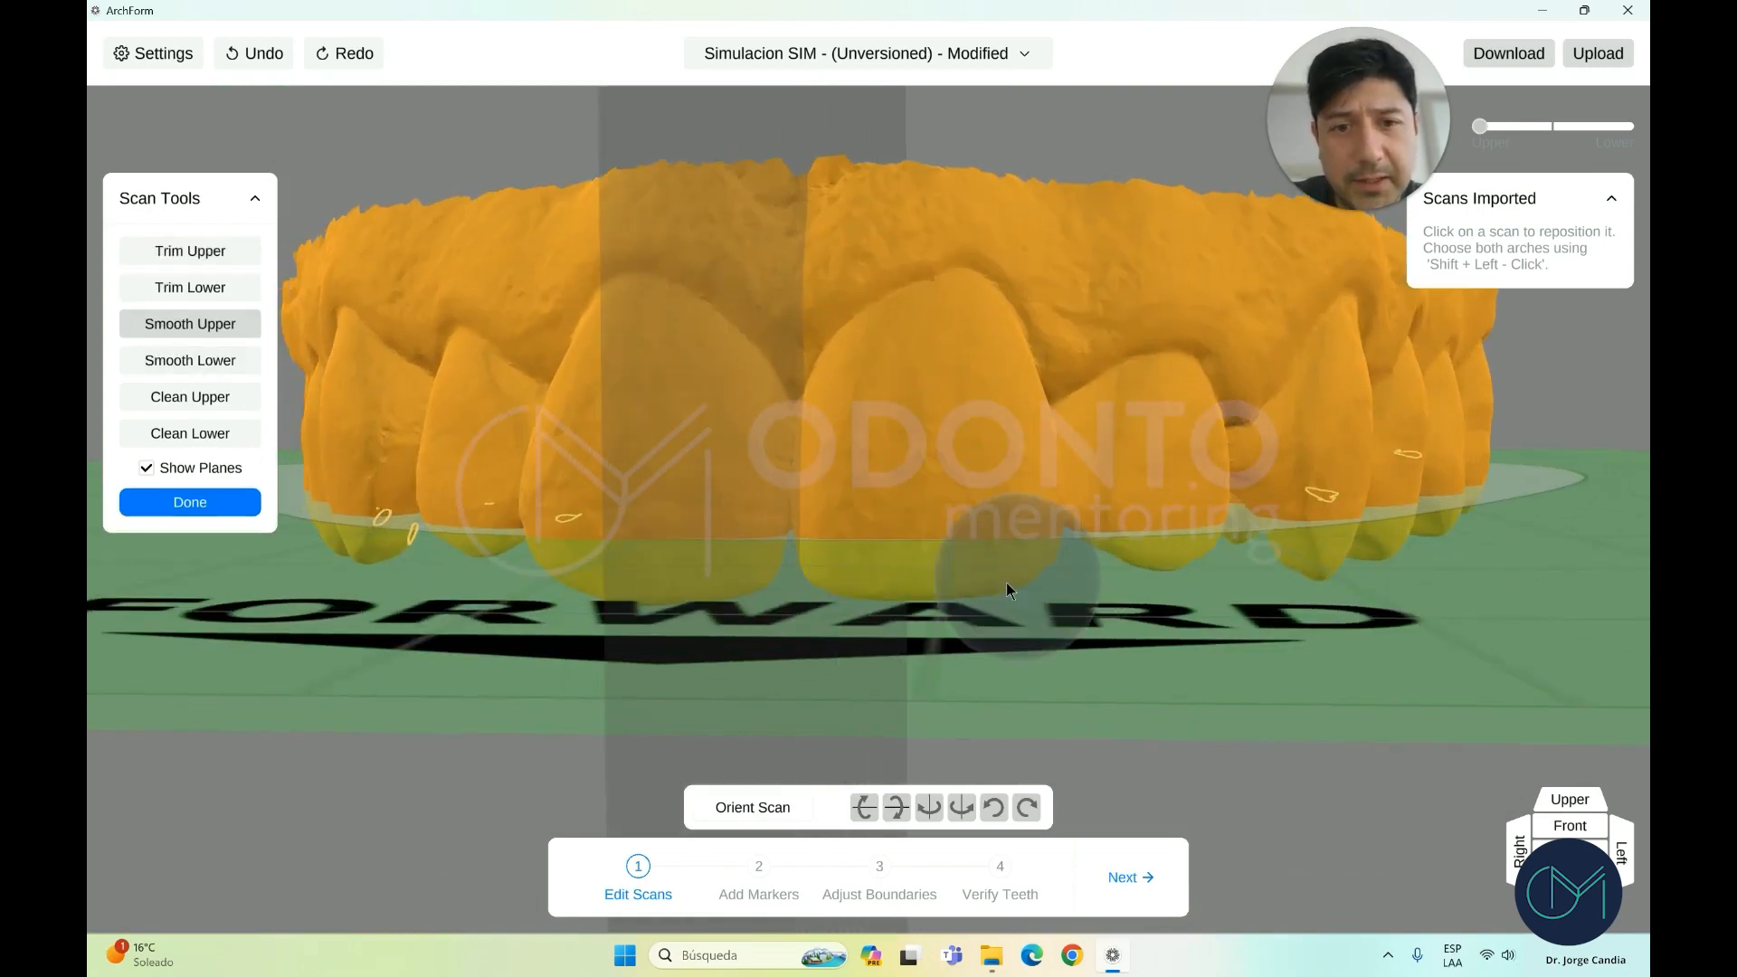
{"action": "mouse_move", "coordinate": [976, 500]}
{"action": "right_mouse_down"}
{"action": "mouse_move", "coordinate": [573, 503]}
{"action": "mouse_move", "coordinate": [764, 497]}
{"action": "right_mouse_up"}
{"action": "scroll", "coordinate": [676, 508], "scroll_direction": "up", "scroll_amount": 5}
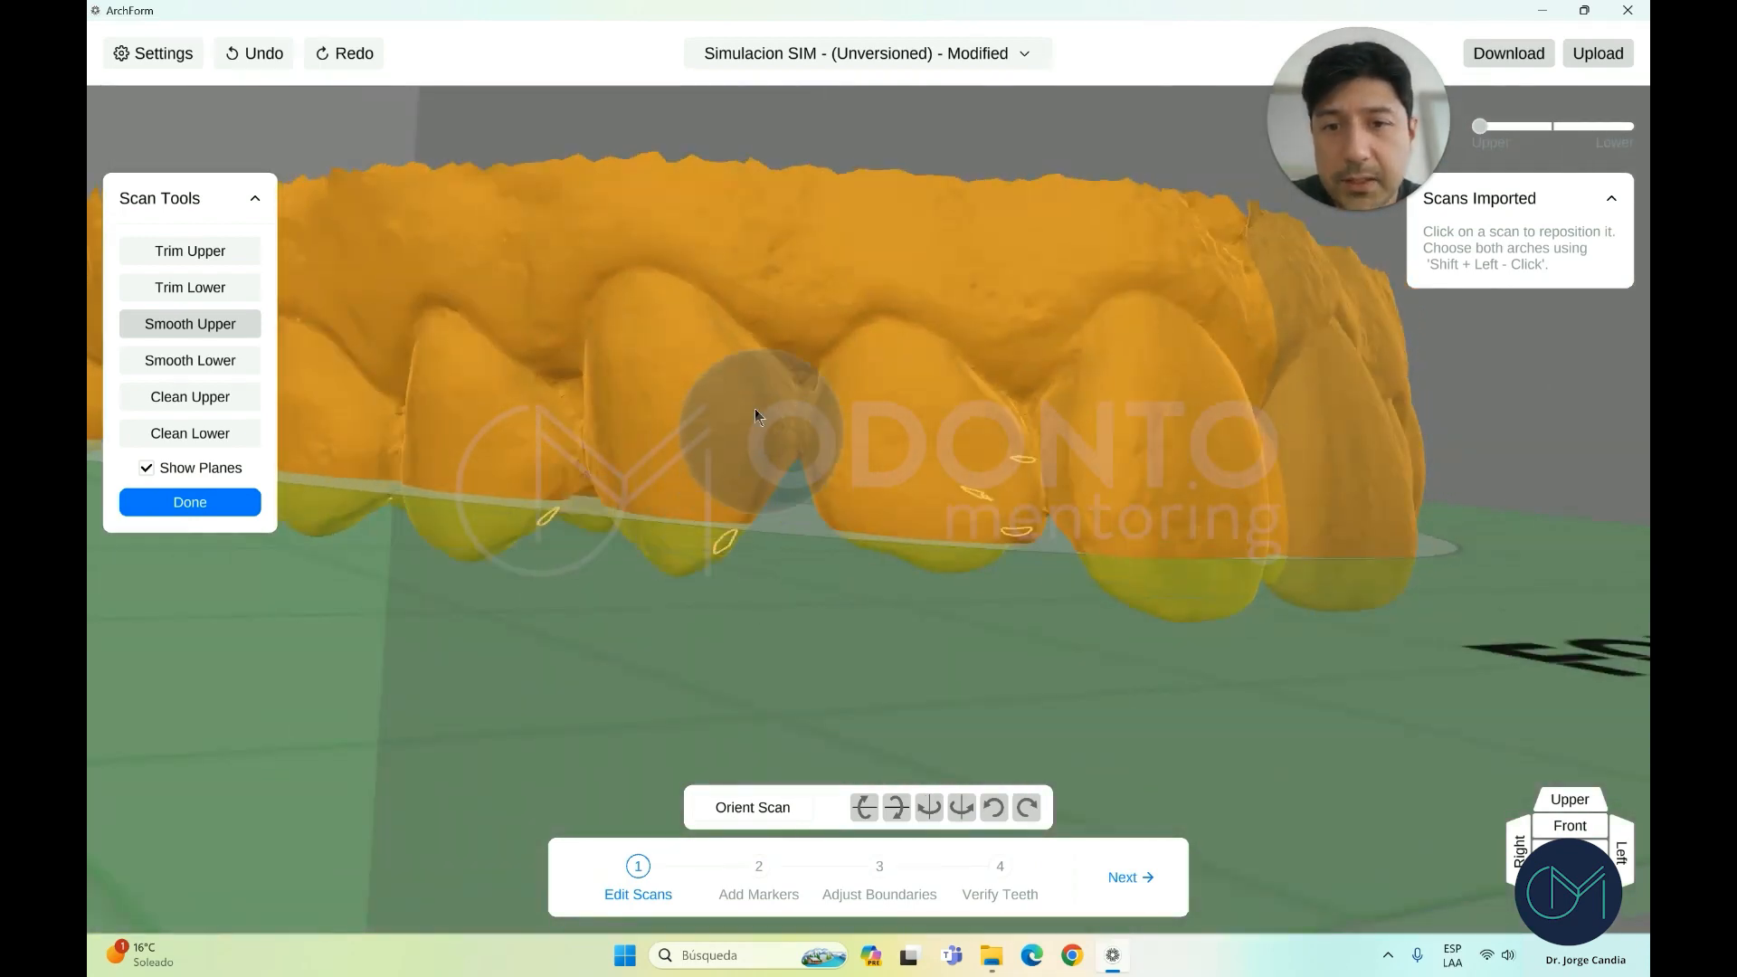
{"action": "right_click_drag", "start_coordinate": [667, 444], "coordinate": [942, 345]}
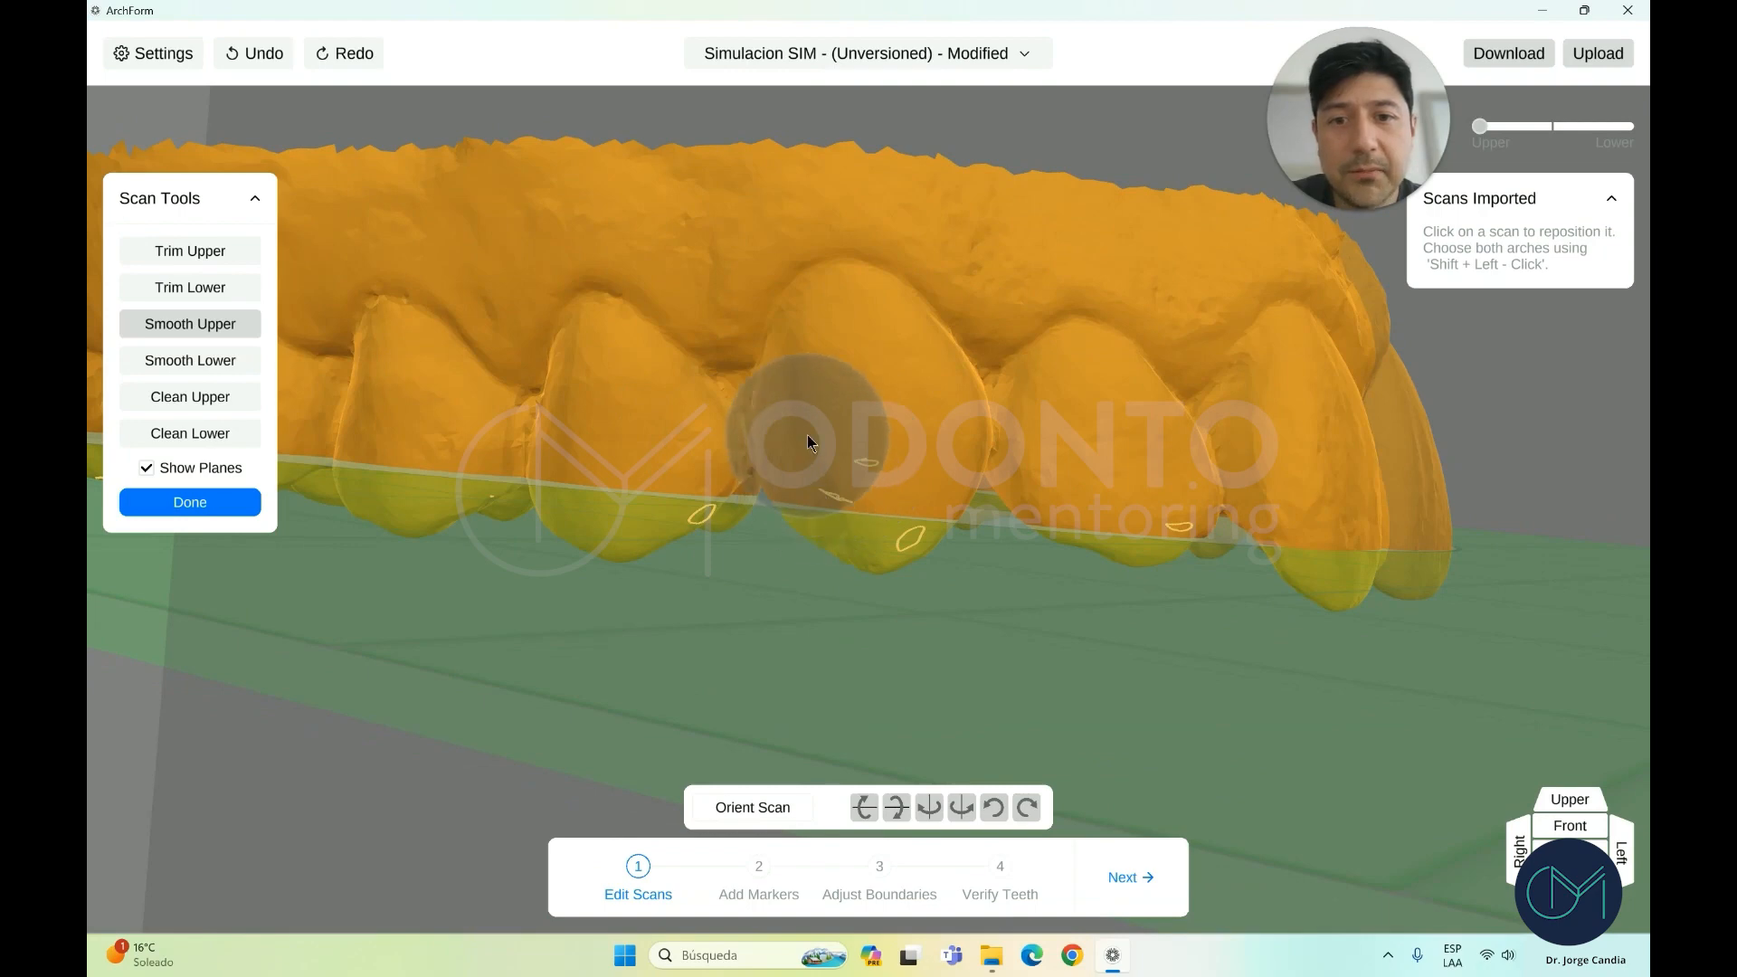
{"action": "mouse_move", "coordinate": [814, 448]}
{"action": "right_mouse_down"}
{"action": "mouse_move", "coordinate": [854, 416]}
{"action": "mouse_move", "coordinate": [791, 500]}
{"action": "mouse_move", "coordinate": [837, 496]}
{"action": "right_mouse_up"}
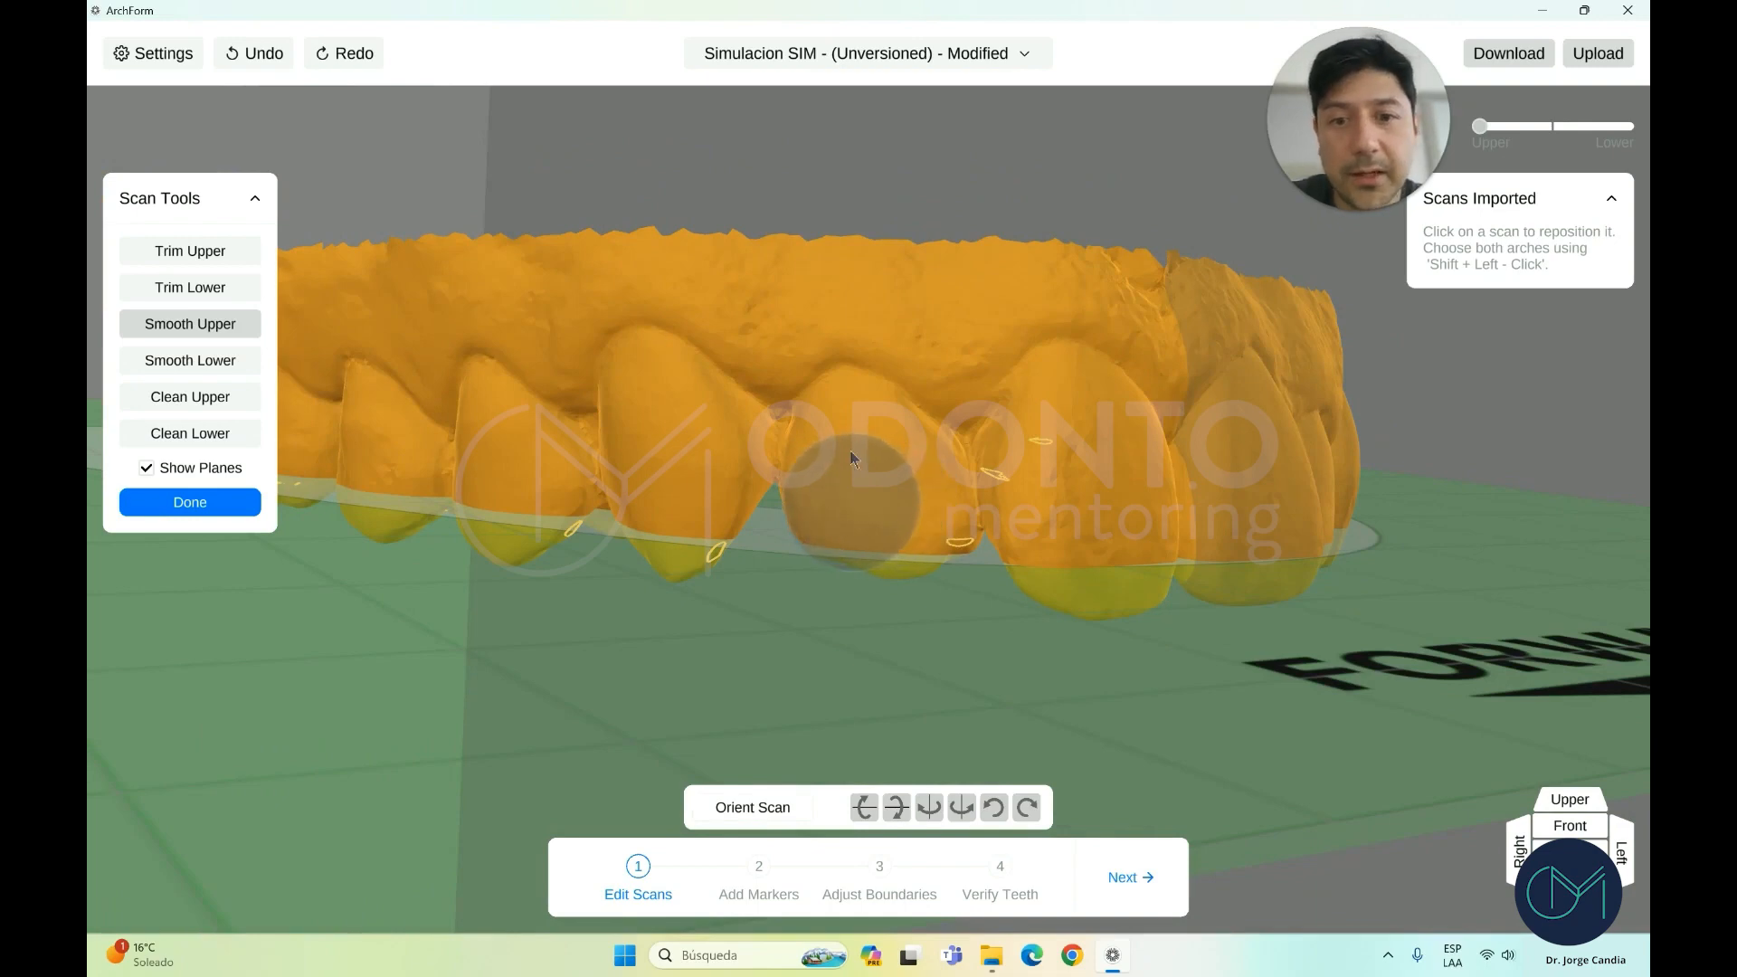
{"action": "scroll", "coordinate": [913, 498], "scroll_direction": "up", "scroll_amount": 5}
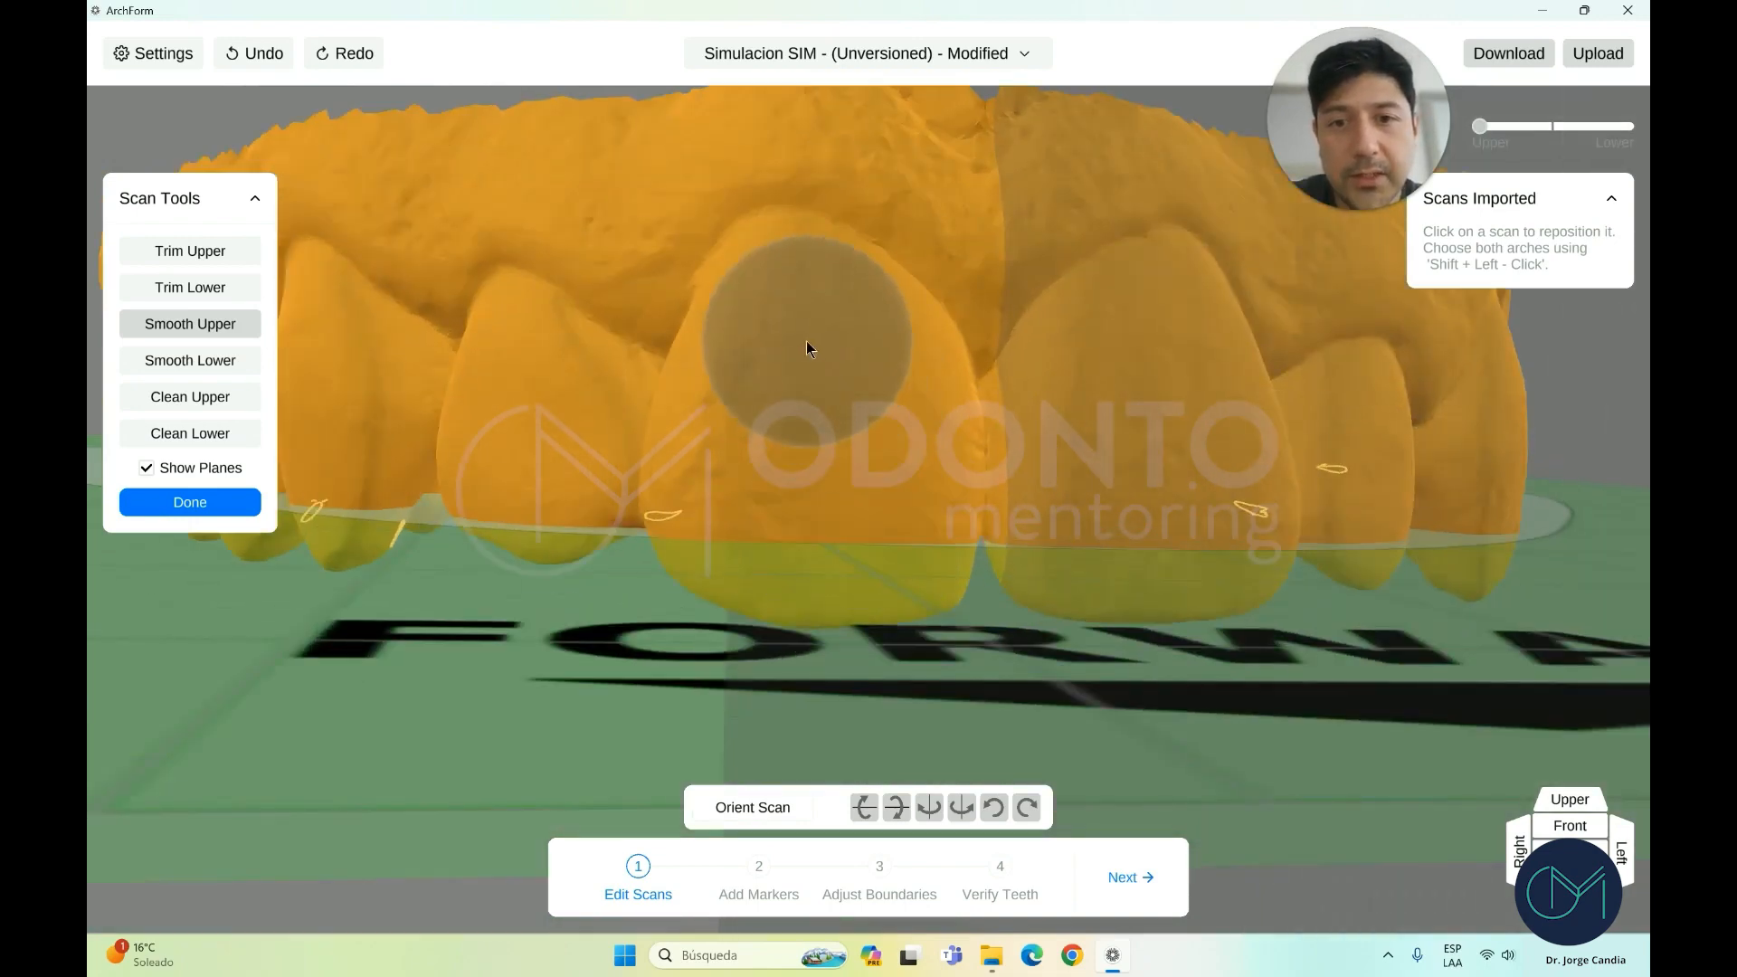
{"action": "scroll", "coordinate": [855, 504], "scroll_direction": "down", "scroll_amount": 5}
{"action": "right_click_drag", "start_coordinate": [934, 523], "coordinate": [749, 507]}
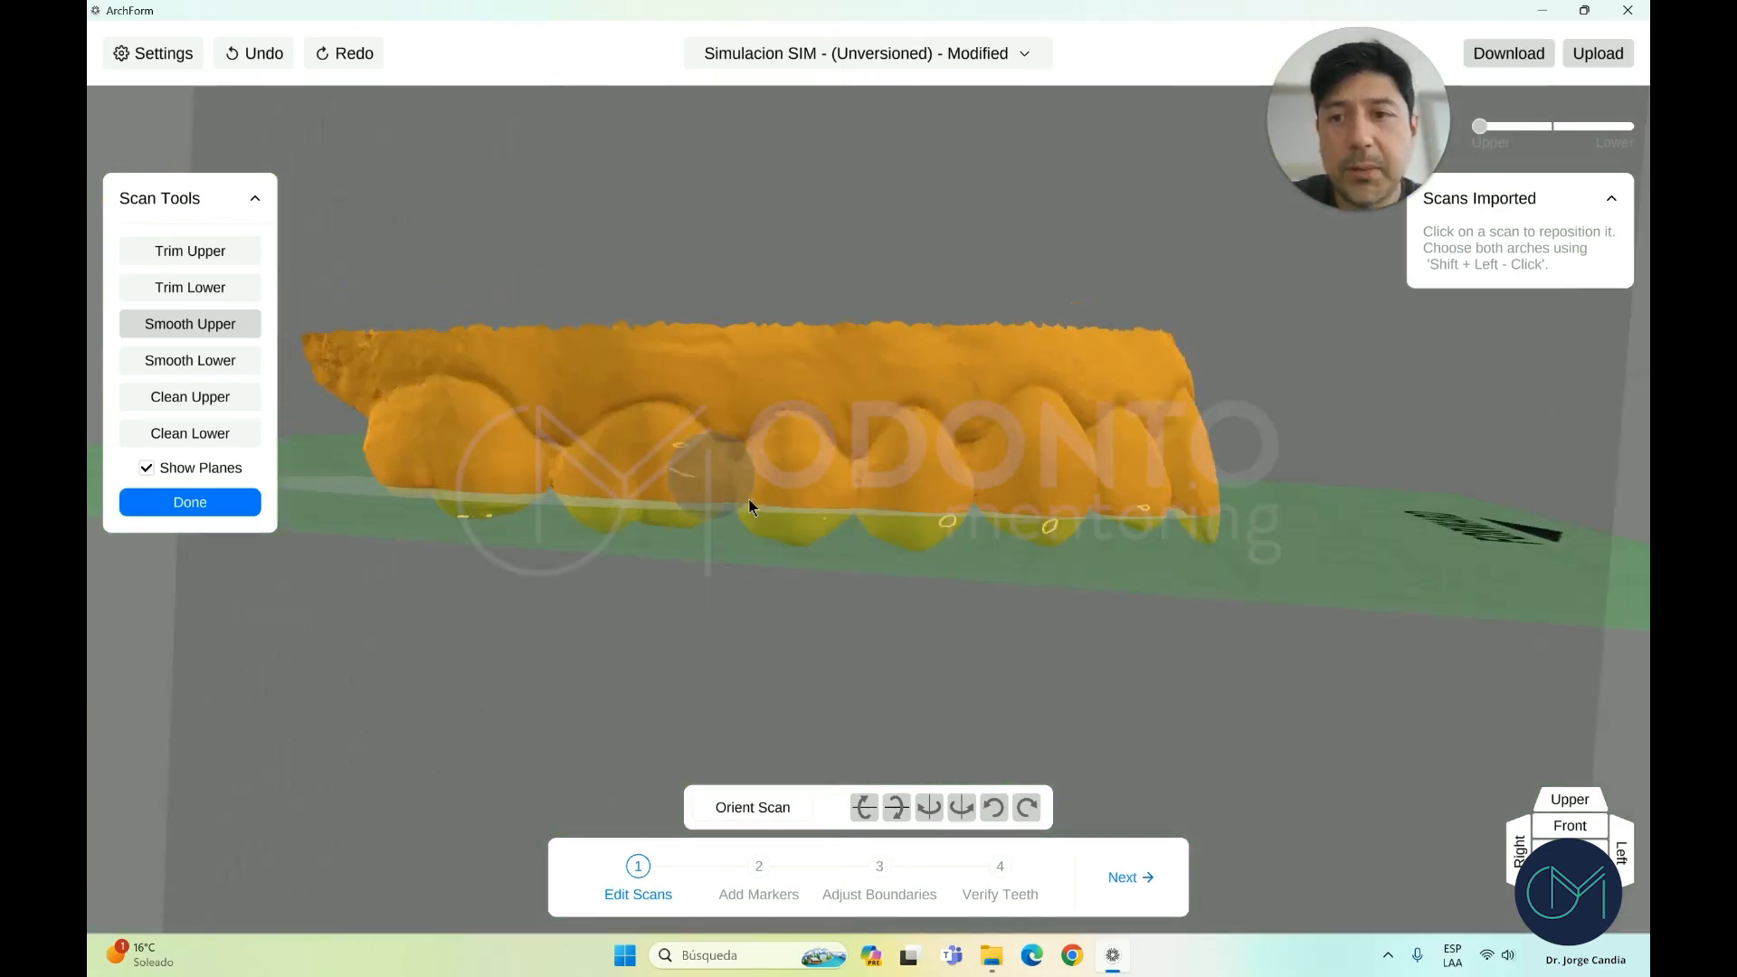
Brush-clean stray bits off the upper scan with Clean Upper, orbiting around the teeth
{"action": "left_click", "coordinate": [213, 396]}
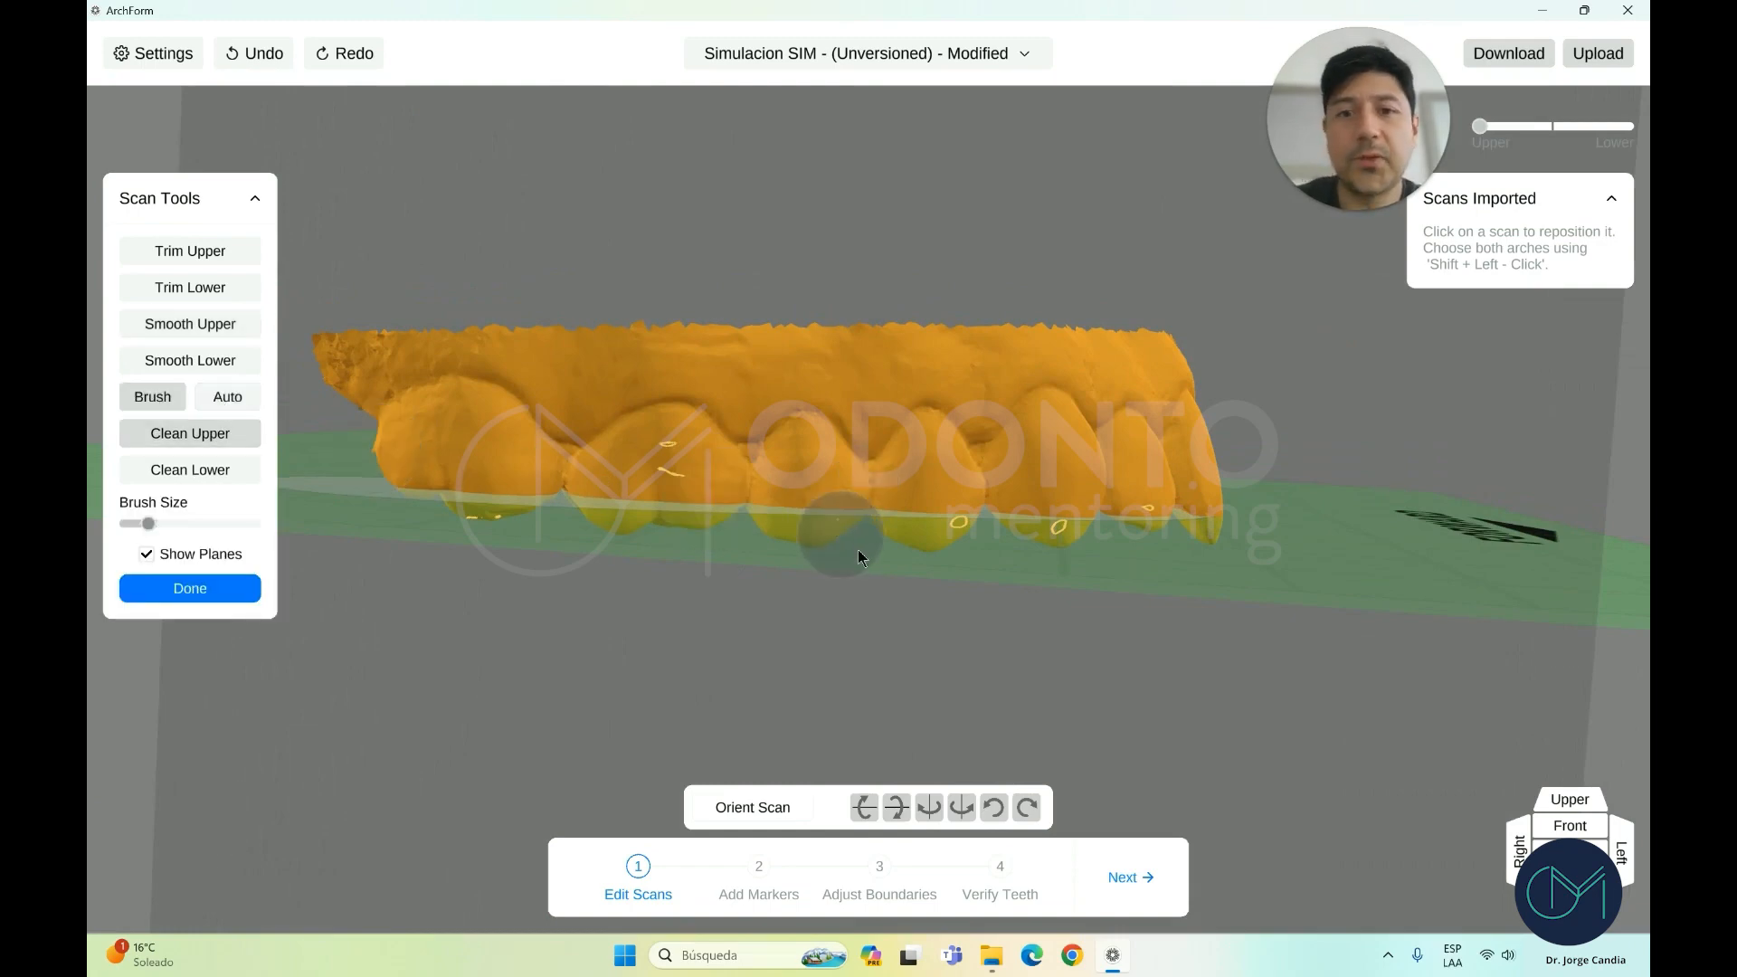
{"action": "scroll", "coordinate": [781, 578], "scroll_direction": "up", "scroll_amount": 2}
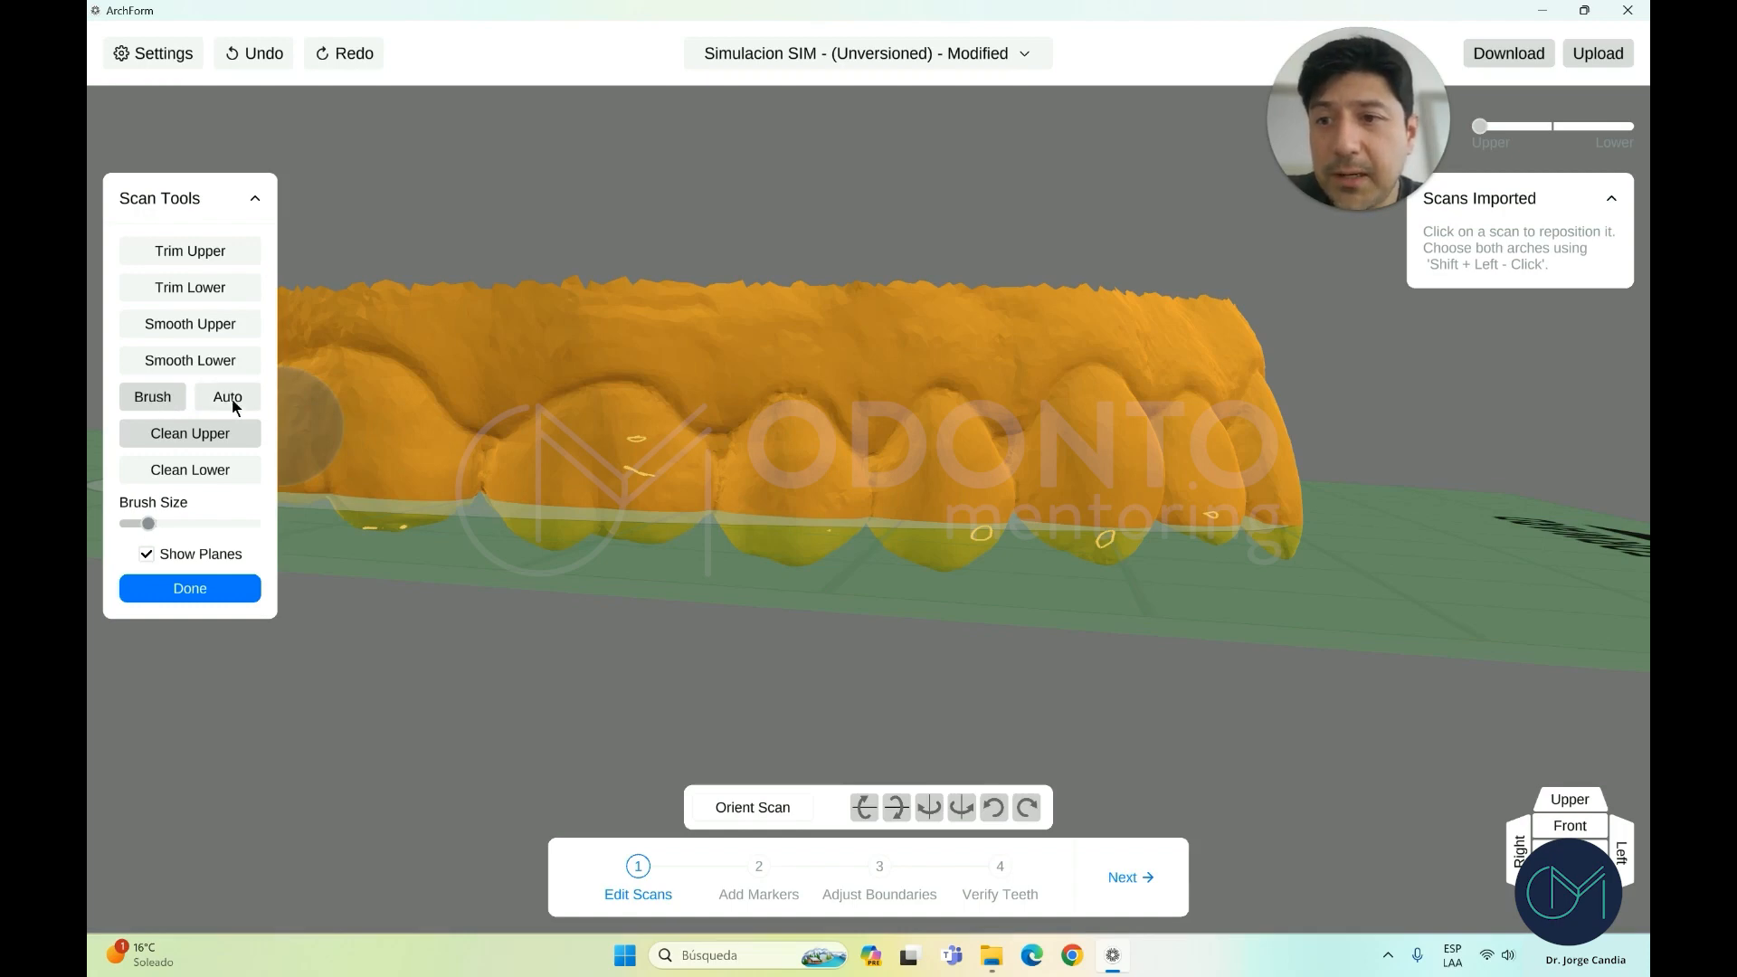
{"action": "scroll", "coordinate": [803, 503], "scroll_direction": "up", "scroll_amount": 2}
{"action": "right_click_drag", "start_coordinate": [783, 502], "coordinate": [818, 504]}
{"action": "mouse_move", "coordinate": [679, 495]}
{"action": "right_mouse_down"}
{"action": "mouse_move", "coordinate": [633, 500]}
{"action": "mouse_move", "coordinate": [708, 518]}
{"action": "right_mouse_up"}
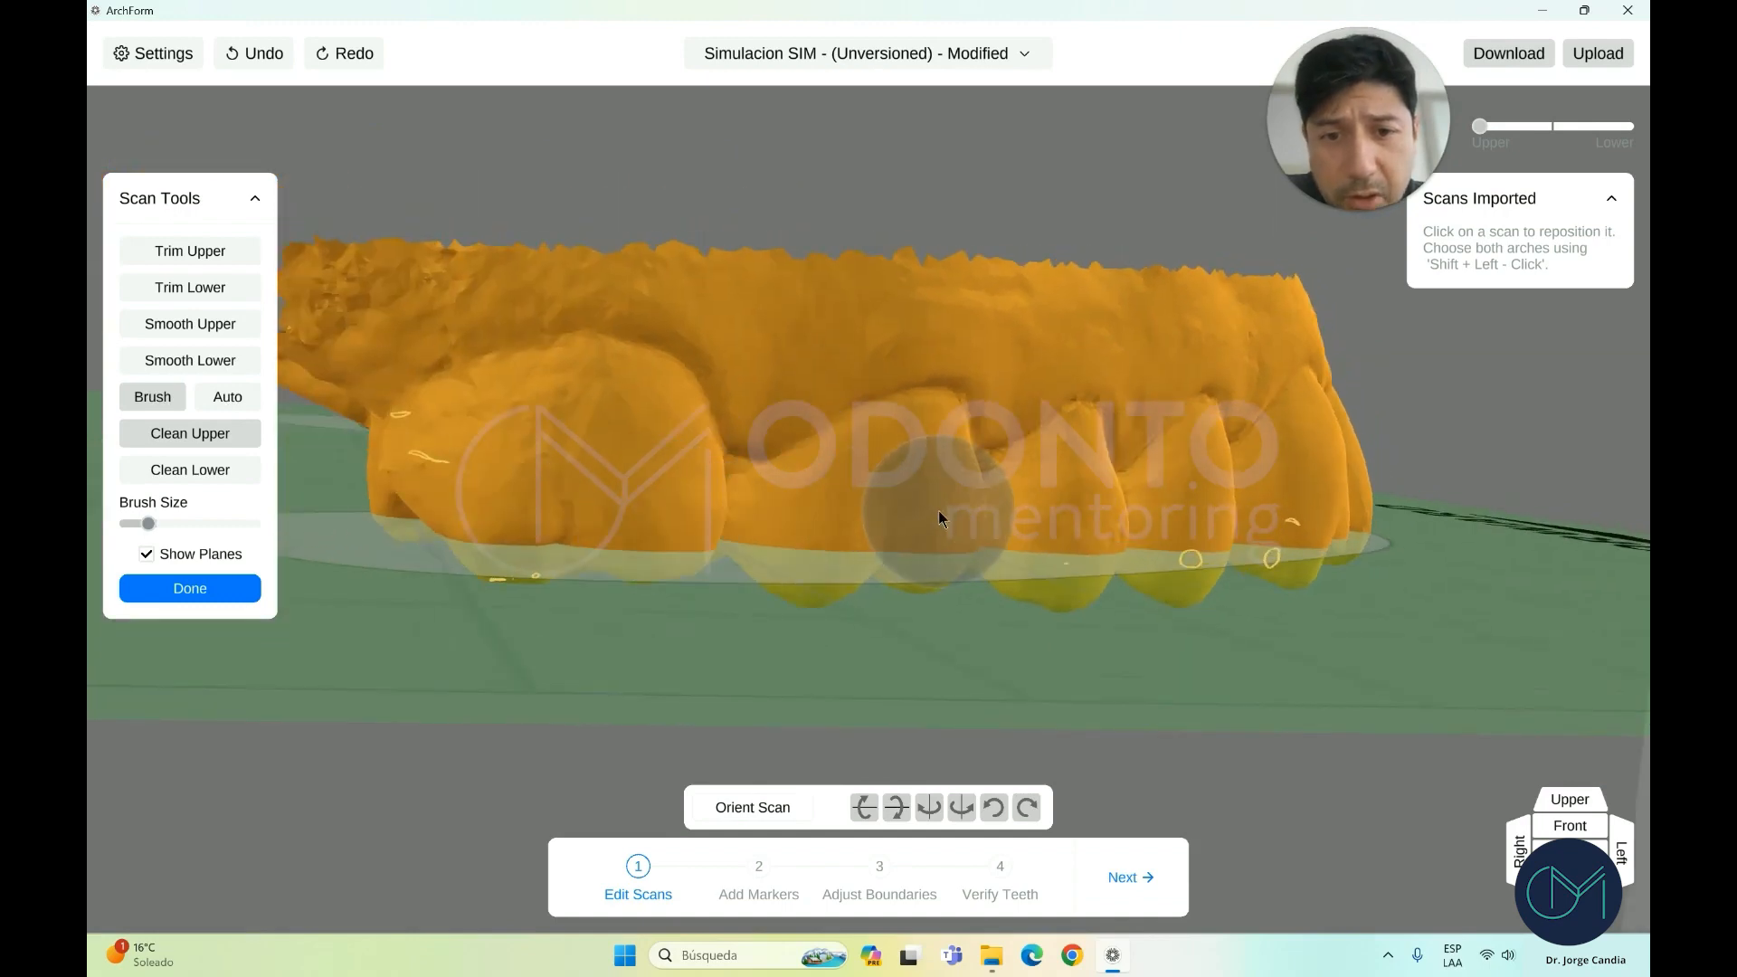
{"action": "scroll", "coordinate": [1033, 531], "scroll_direction": "up", "scroll_amount": 2}
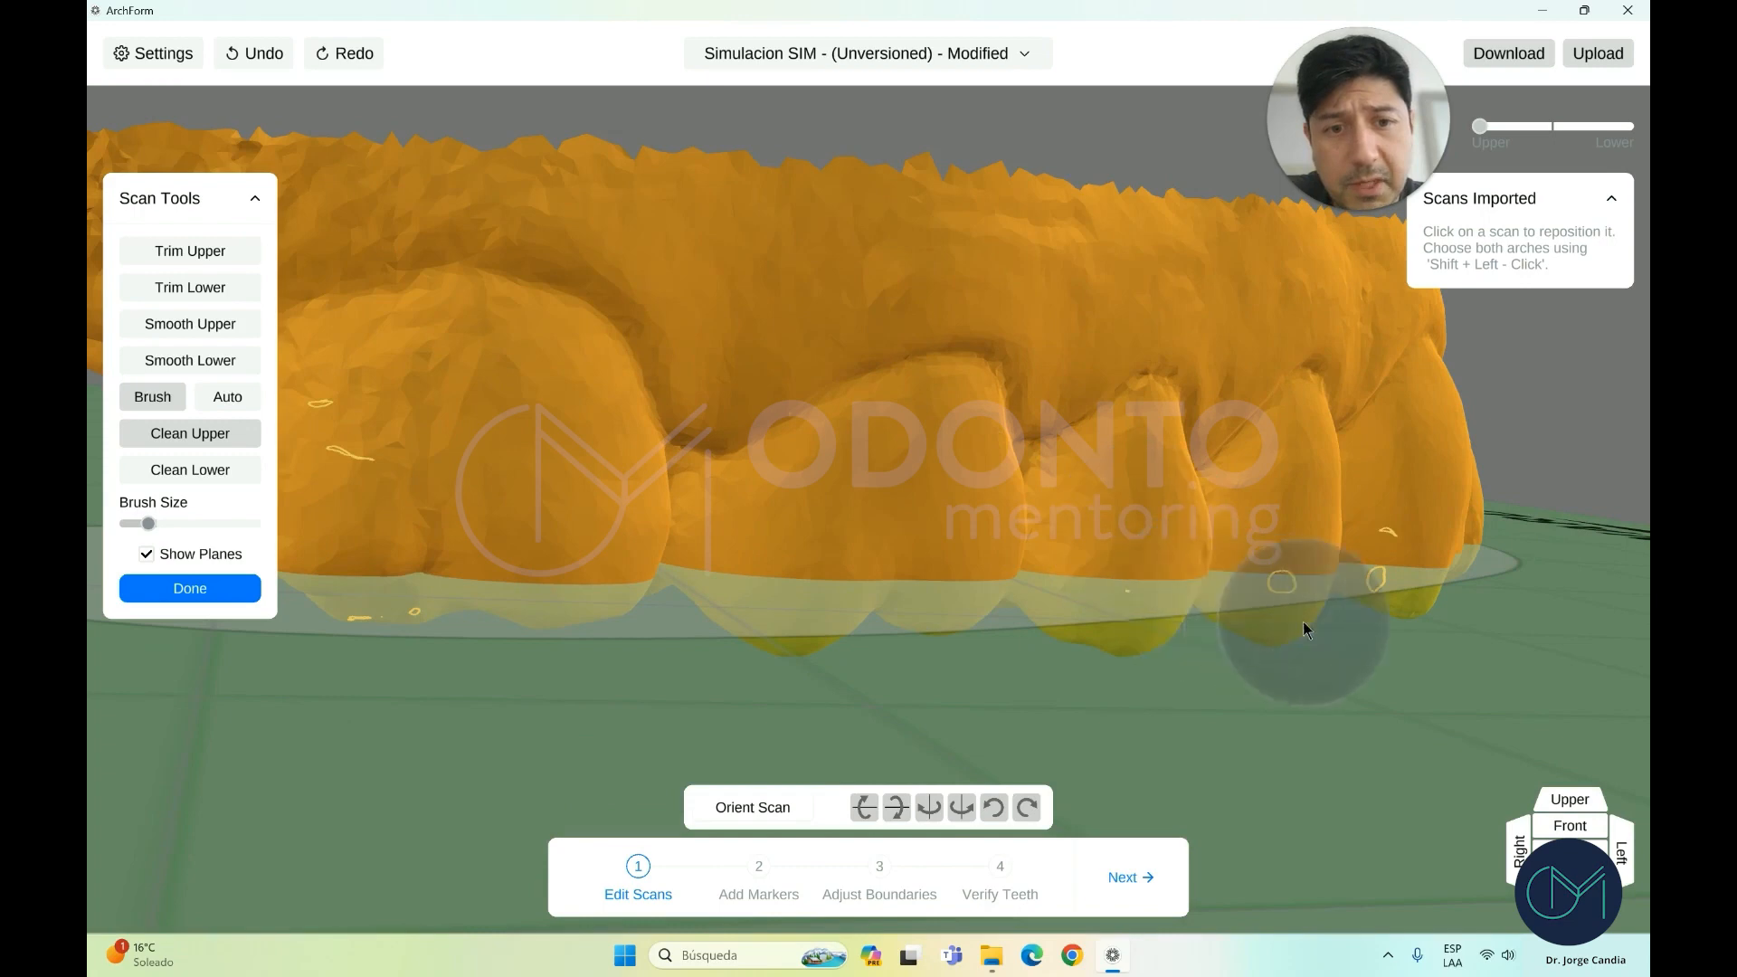
{"action": "right_click_drag", "start_coordinate": [1302, 621], "coordinate": [1148, 566]}
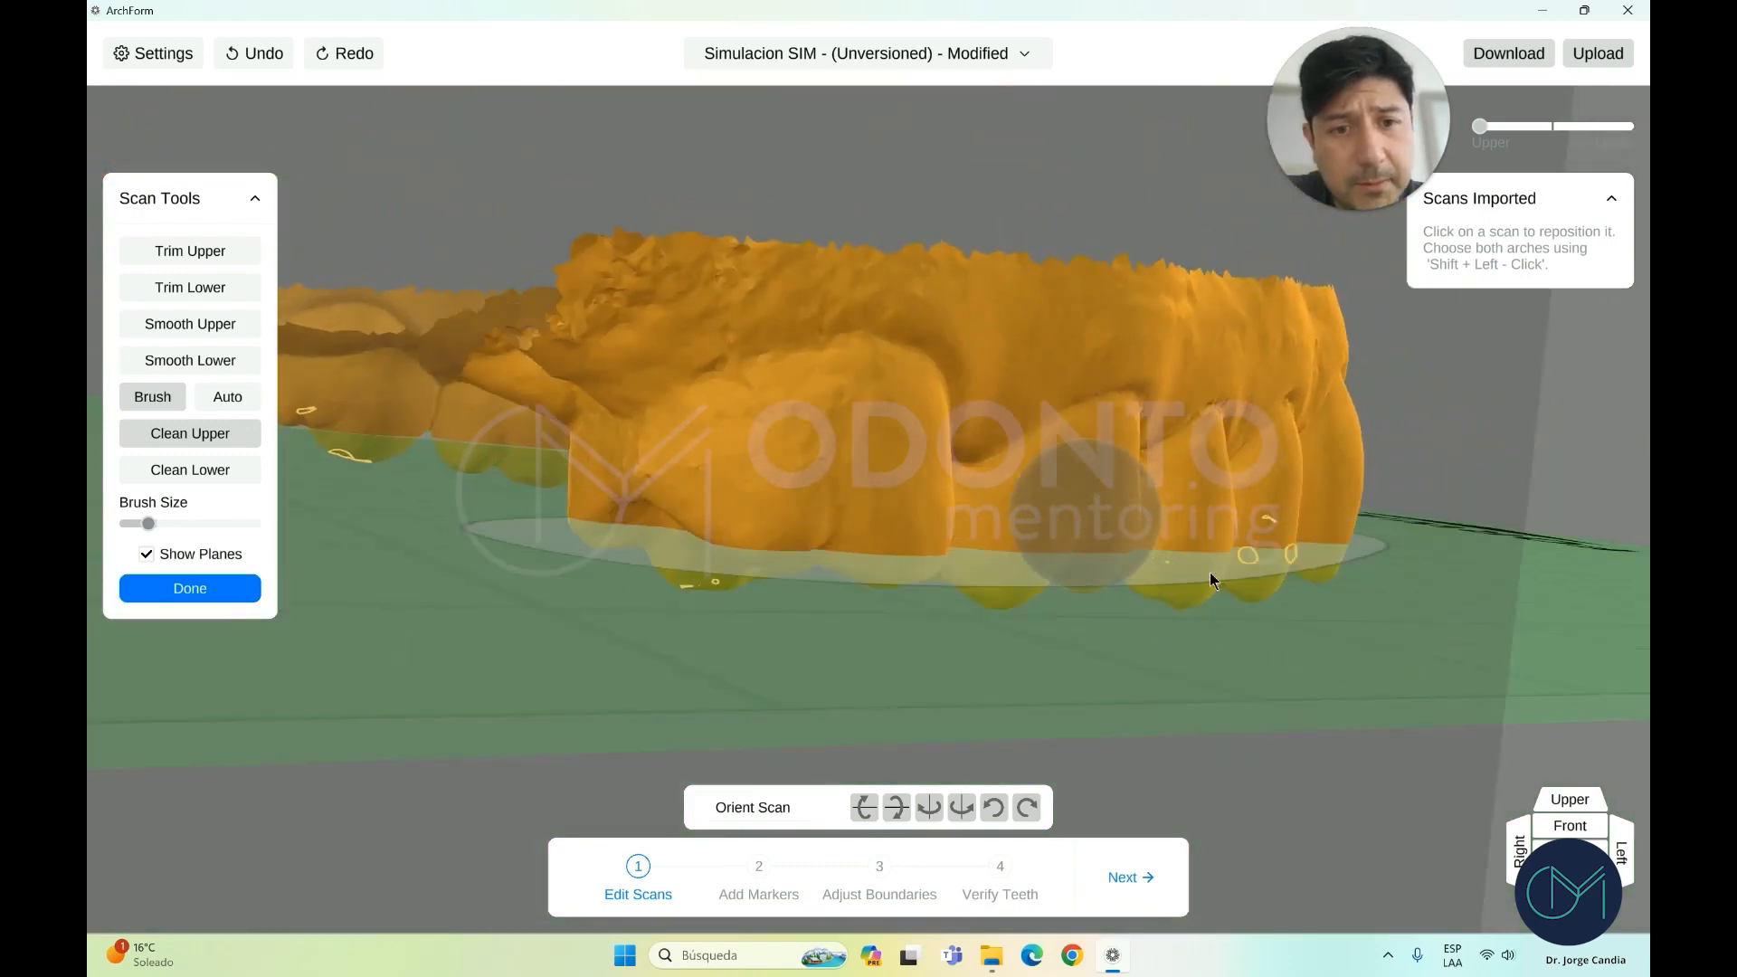
{"action": "scroll", "coordinate": [1204, 570], "scroll_direction": "up", "scroll_amount": 6}
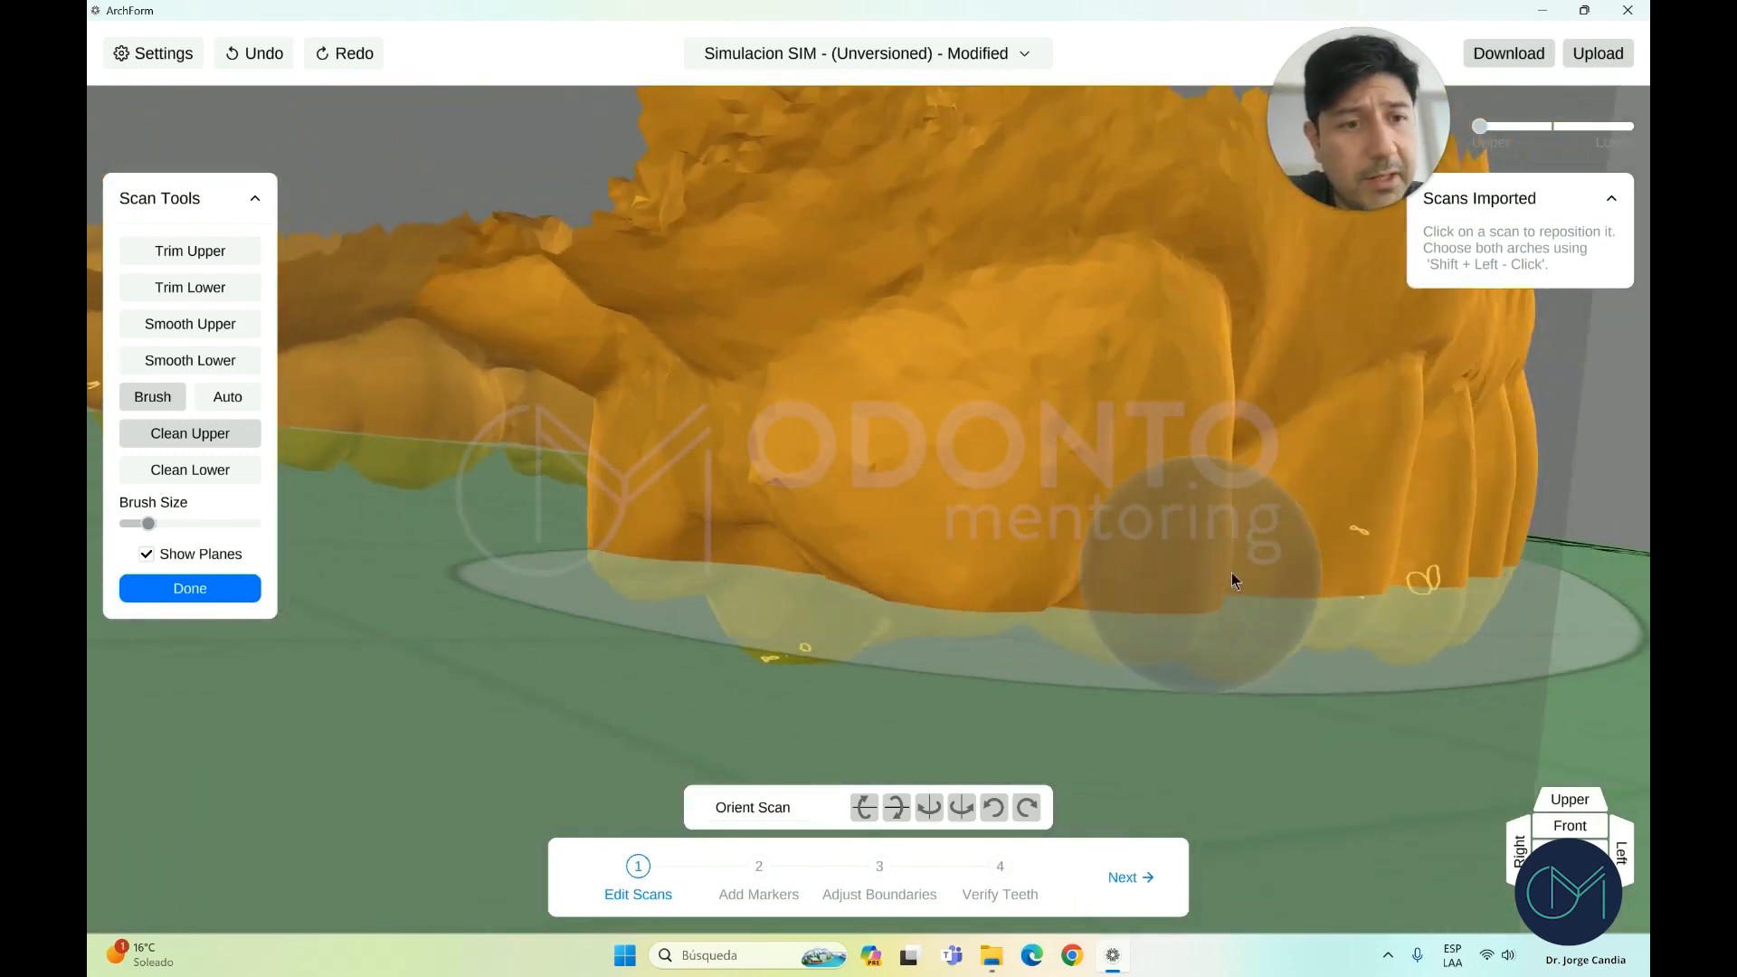
{"action": "right_click_drag", "start_coordinate": [1230, 573], "coordinate": [1225, 572]}
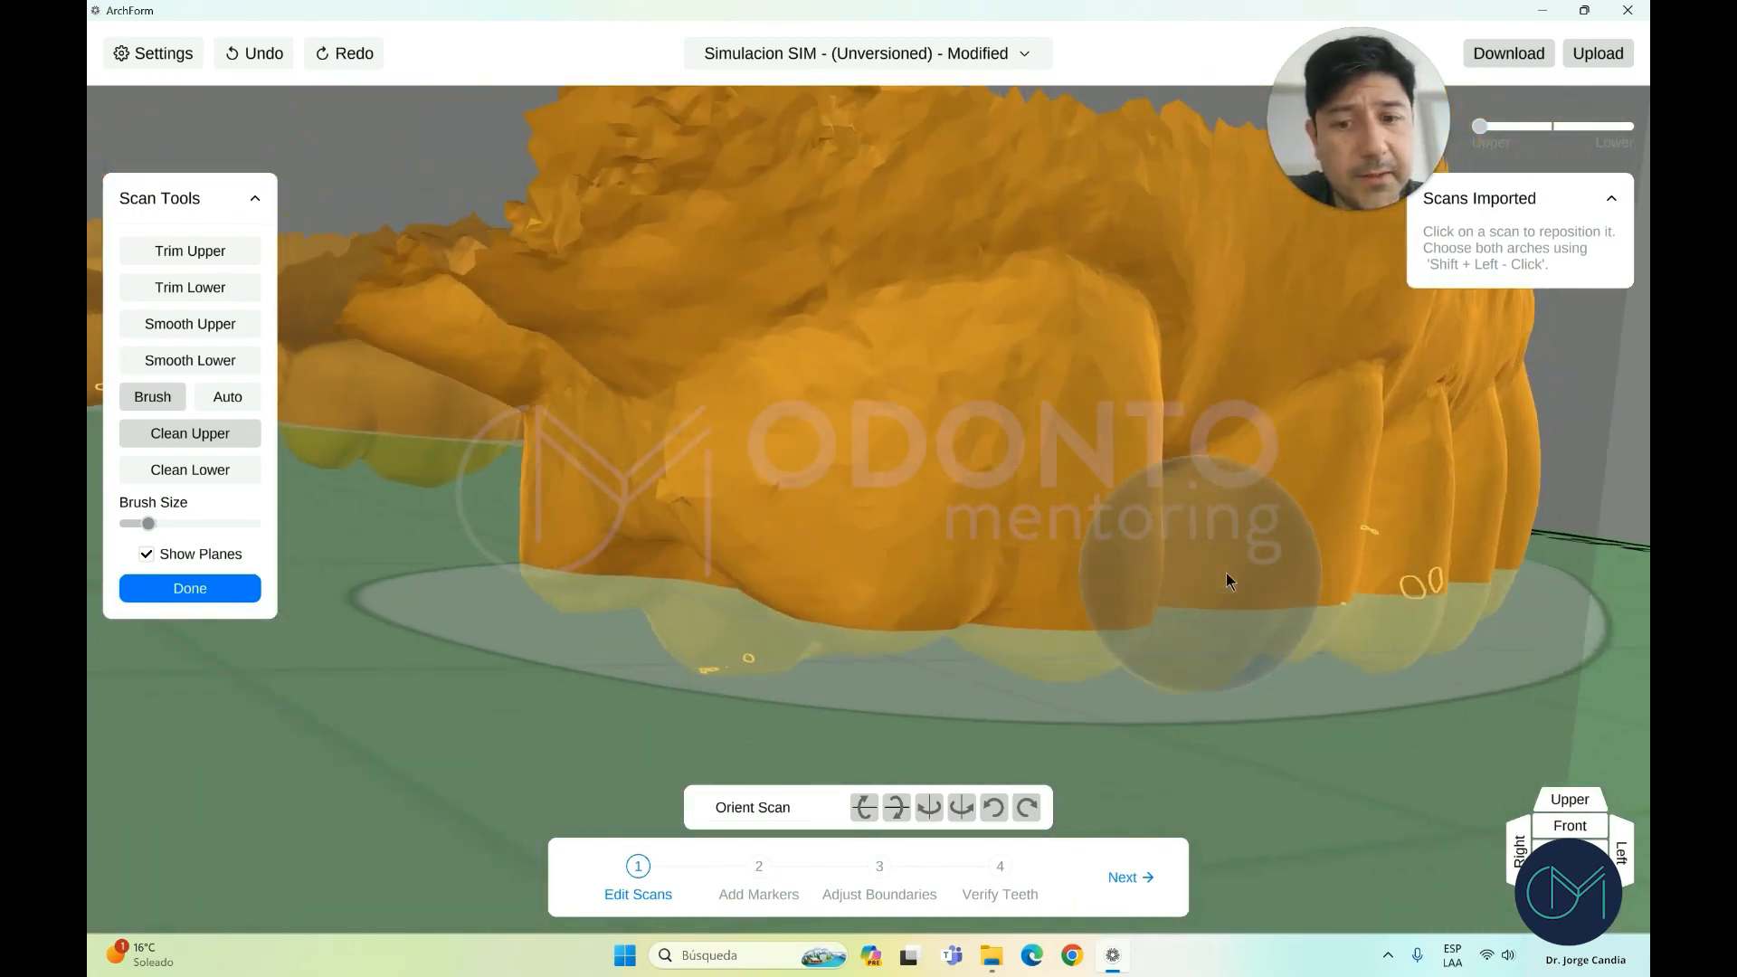
Undo two cleanup strokes and set the arch slider to show both scans together
{"action": "left_click", "coordinate": [258, 64]}
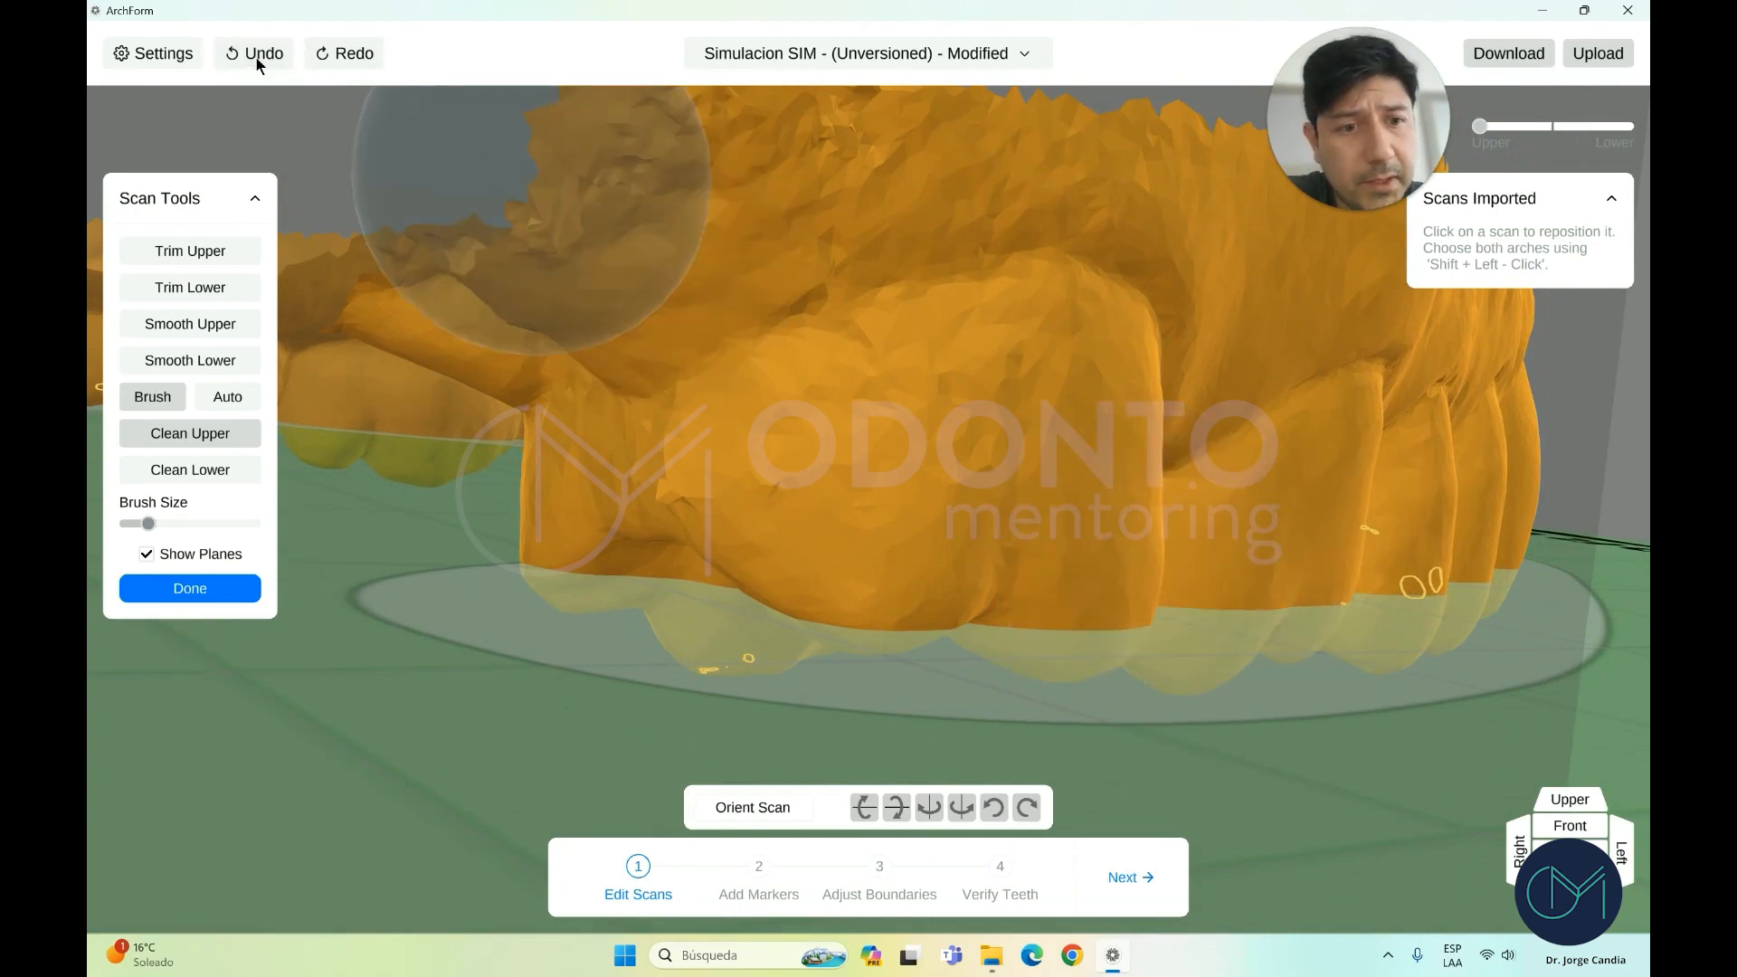
{"action": "left_click", "coordinate": [258, 63]}
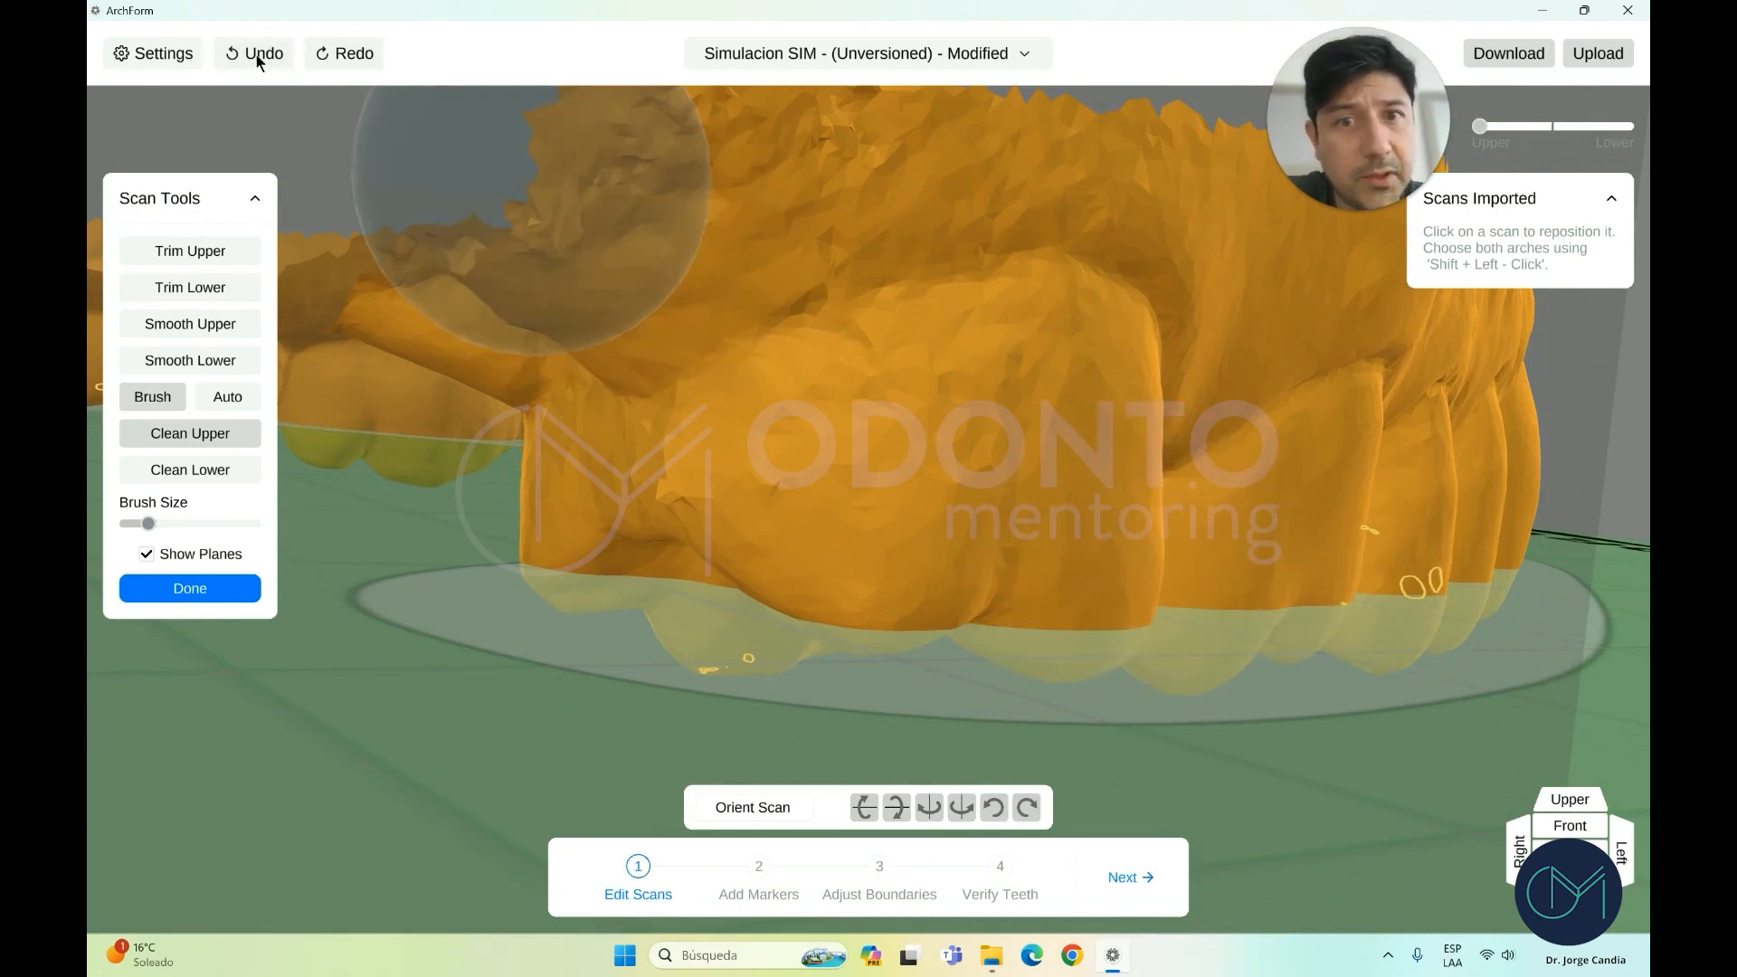
{"action": "scroll", "coordinate": [1147, 556], "scroll_direction": "down", "scroll_amount": 5}
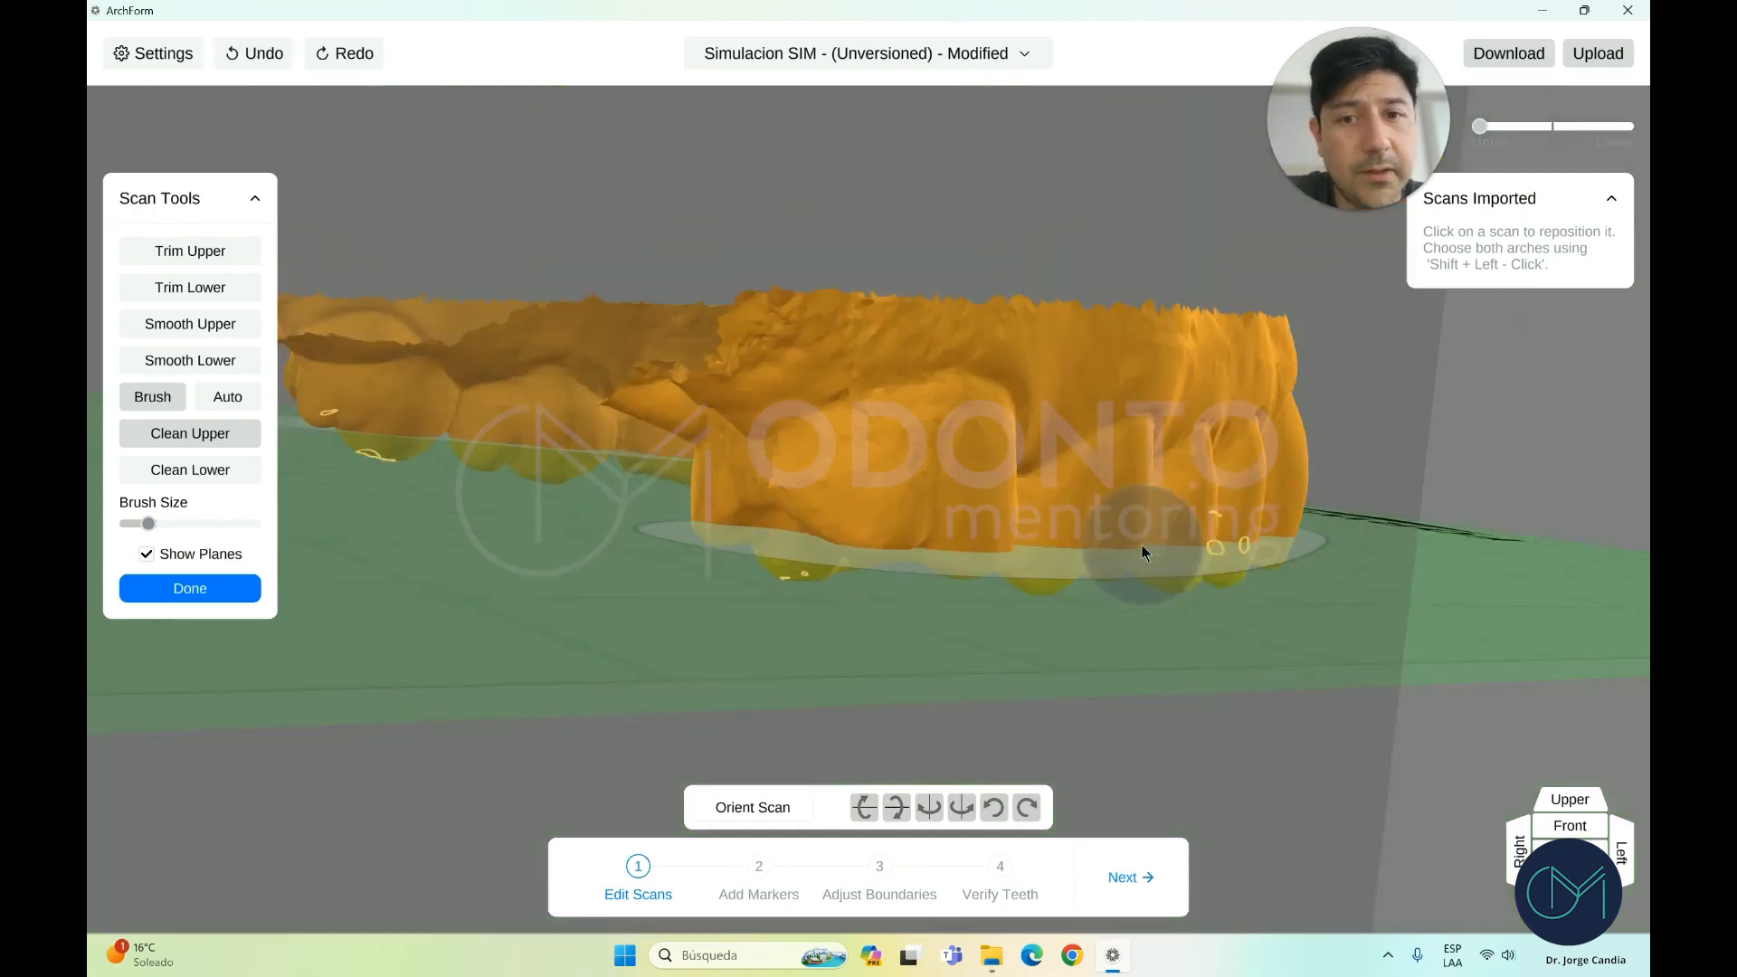
{"action": "right_click_drag", "start_coordinate": [1142, 546], "coordinate": [911, 556]}
{"action": "left_click", "coordinate": [1549, 830]}
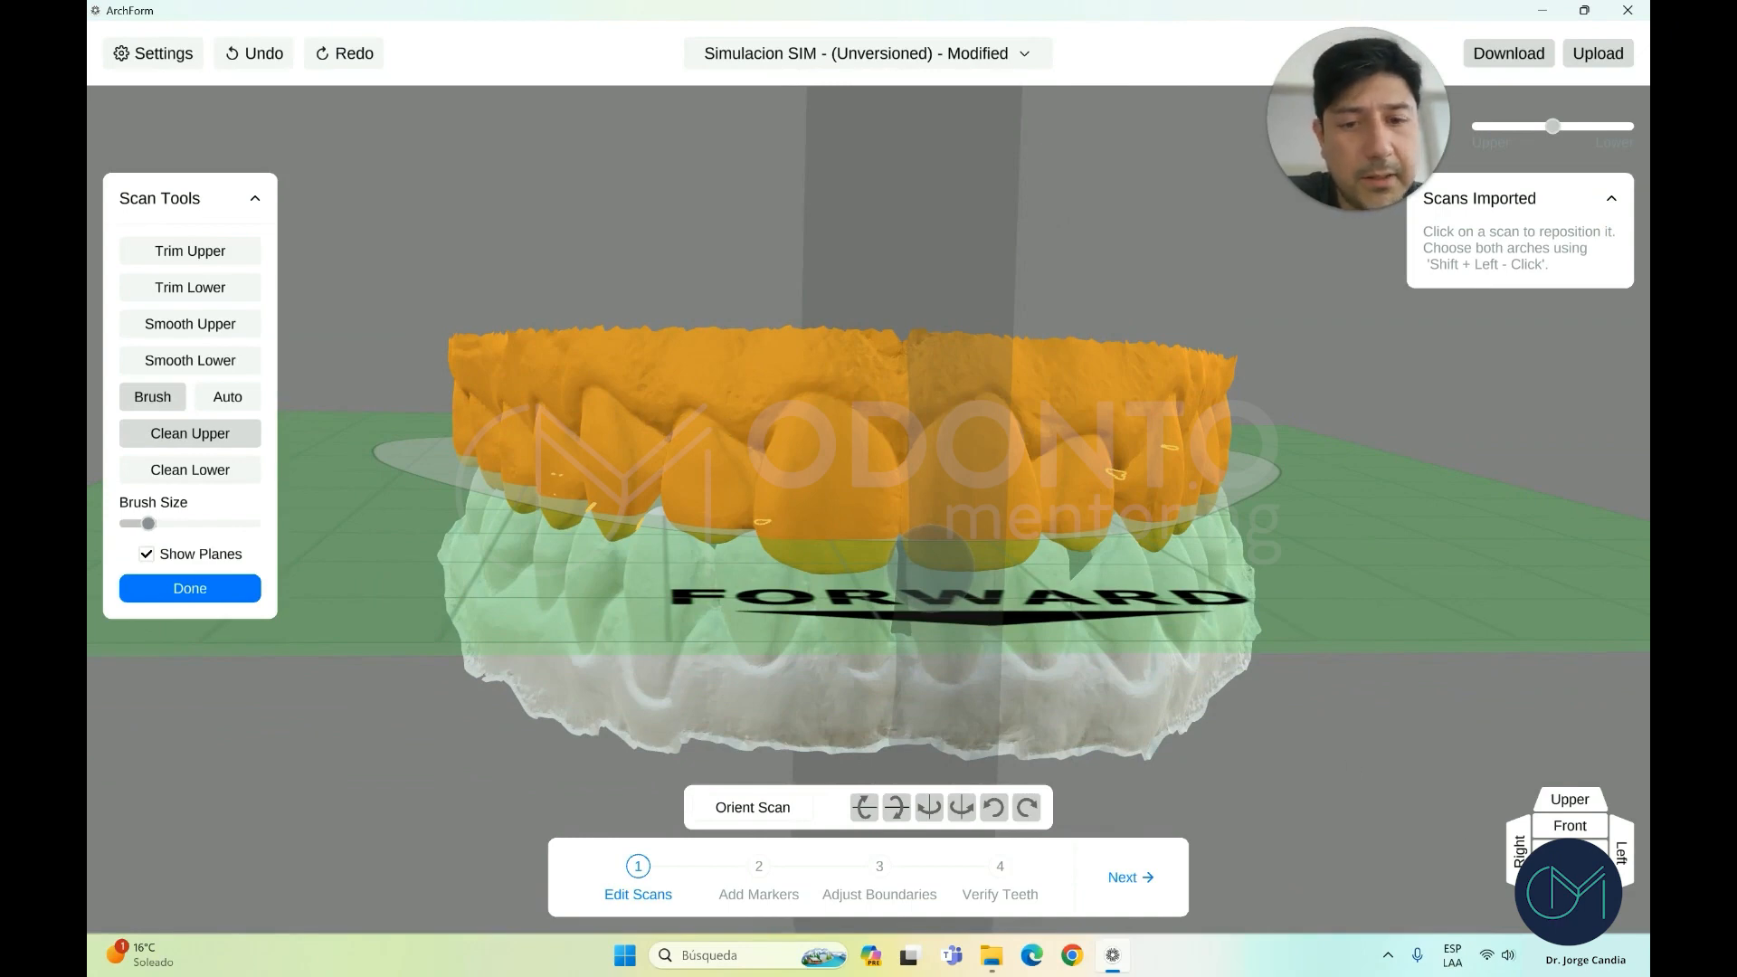
Finish upper cleaning and plane-trim the lower scan's left end and bottom
{"action": "left_click", "coordinate": [192, 588]}
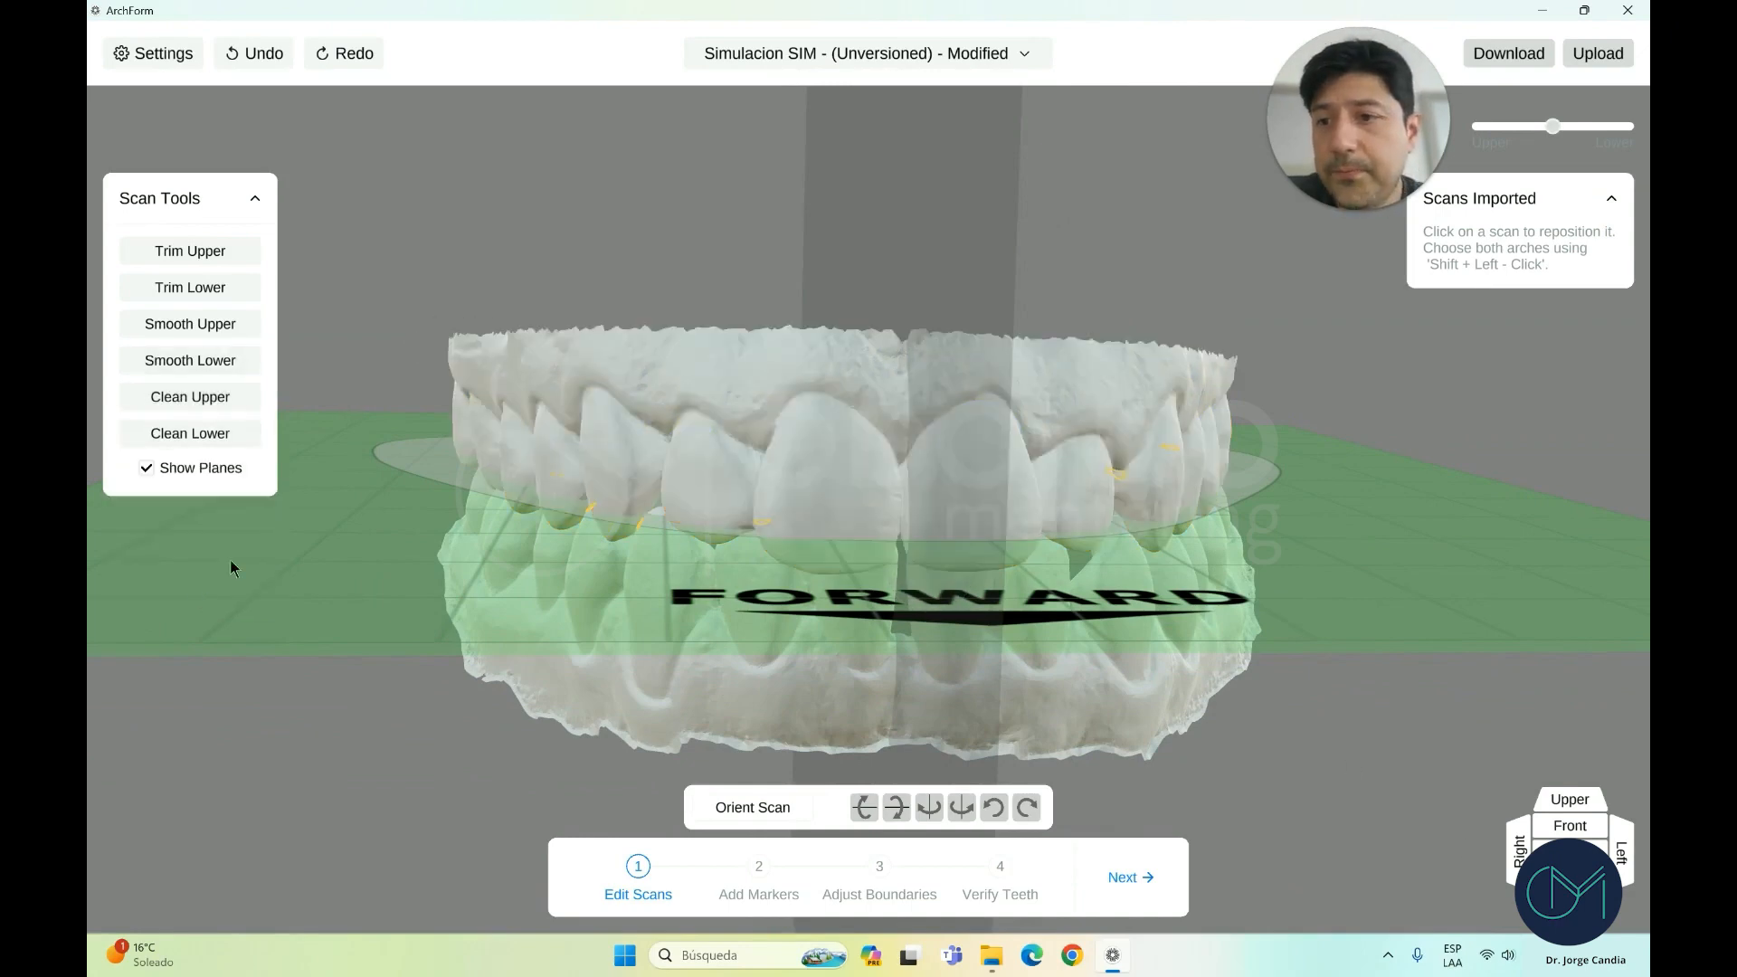
{"action": "left_click", "coordinate": [225, 297]}
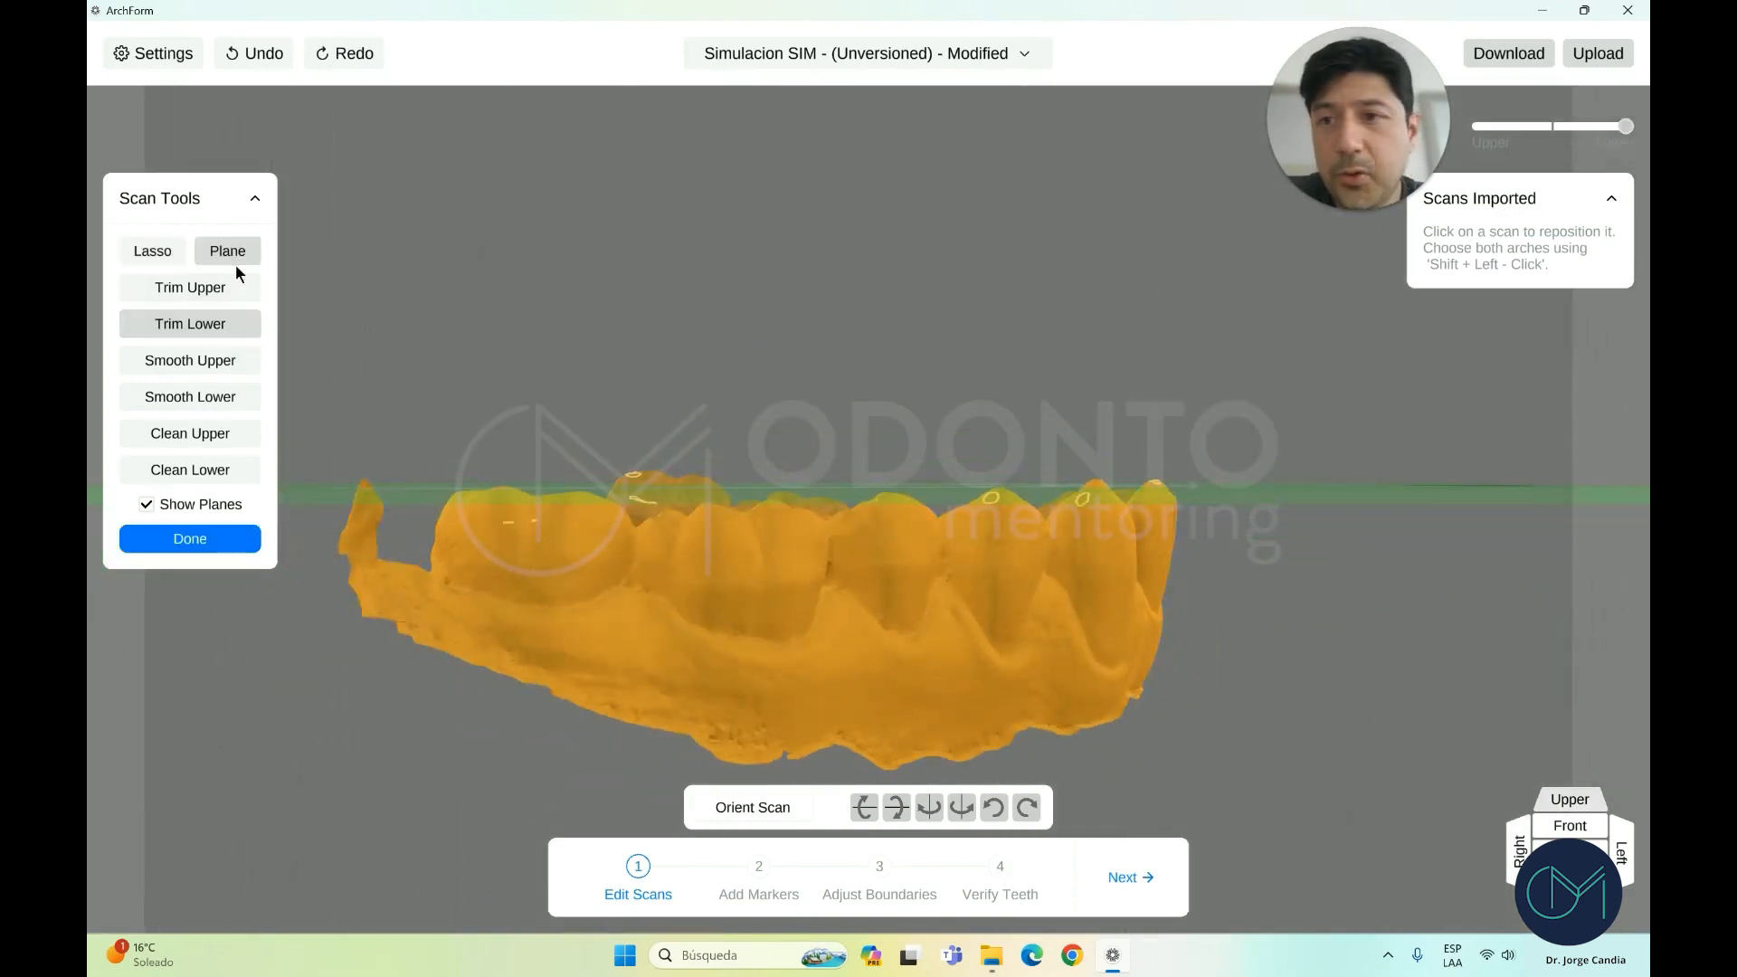
{"action": "mouse_move", "coordinate": [506, 549]}
{"action": "right_mouse_down"}
{"action": "mouse_move", "coordinate": [528, 593]}
{"action": "mouse_move", "coordinate": [512, 563]}
{"action": "right_mouse_up"}
{"action": "left_click_drag", "start_coordinate": [519, 582], "coordinate": [517, 721]}
{"action": "mouse_move", "coordinate": [536, 707]}
{"action": "right_mouse_down"}
{"action": "mouse_move", "coordinate": [612, 690]}
{"action": "mouse_move", "coordinate": [601, 675]}
{"action": "right_mouse_up"}
{"action": "mouse_move", "coordinate": [504, 648]}
{"action": "left_mouse_down"}
{"action": "mouse_move", "coordinate": [1176, 706]}
{"action": "mouse_move", "coordinate": [1143, 699]}
{"action": "left_mouse_up"}
{"action": "right_click_drag", "start_coordinate": [1142, 700], "coordinate": [760, 692]}
Trim the lower scan along further cutting lines across its front, then start Smooth Lower
{"action": "left_click_drag", "start_coordinate": [895, 705], "coordinate": [1283, 690]}
{"action": "right_click_drag", "start_coordinate": [1283, 689], "coordinate": [926, 749]}
{"action": "left_click_drag", "start_coordinate": [1138, 711], "coordinate": [1400, 659]}
{"action": "right_click_drag", "start_coordinate": [1399, 659], "coordinate": [1292, 678]}
{"action": "scroll", "coordinate": [627, 562], "scroll_direction": "up", "scroll_amount": 2}
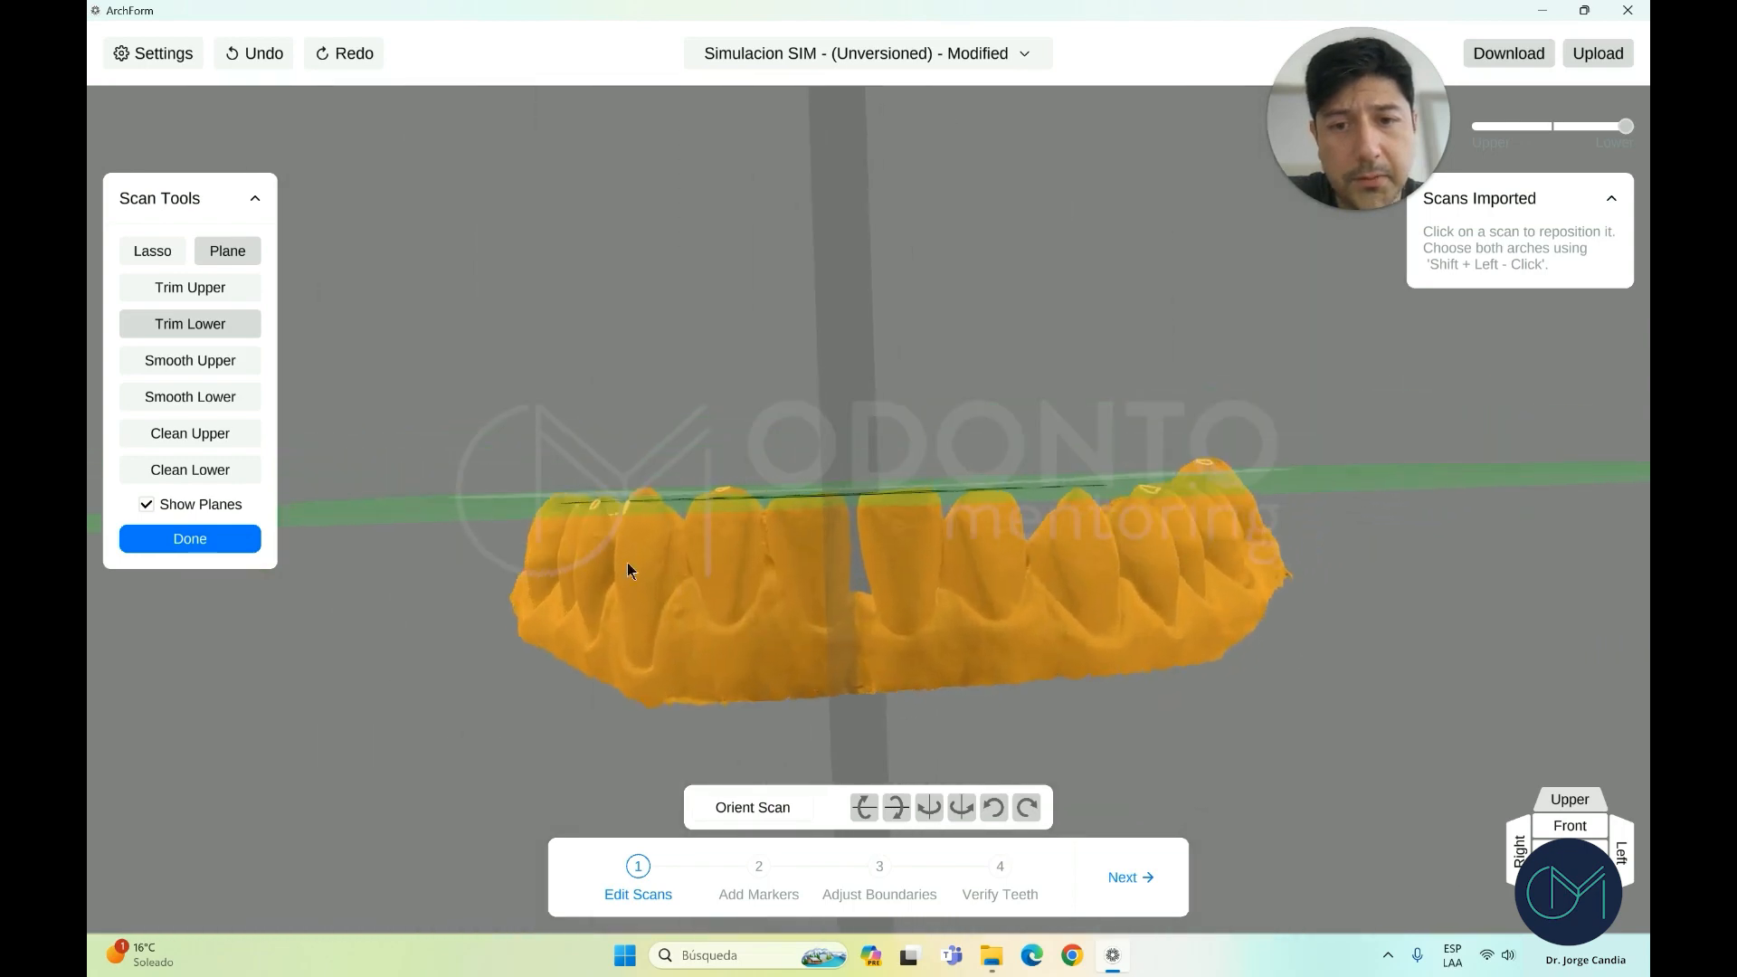
{"action": "right_click_drag", "start_coordinate": [627, 562], "coordinate": [734, 583]}
{"action": "scroll", "coordinate": [875, 571], "scroll_direction": "up", "scroll_amount": 3}
{"action": "right_click_drag", "start_coordinate": [876, 572], "coordinate": [857, 574]}
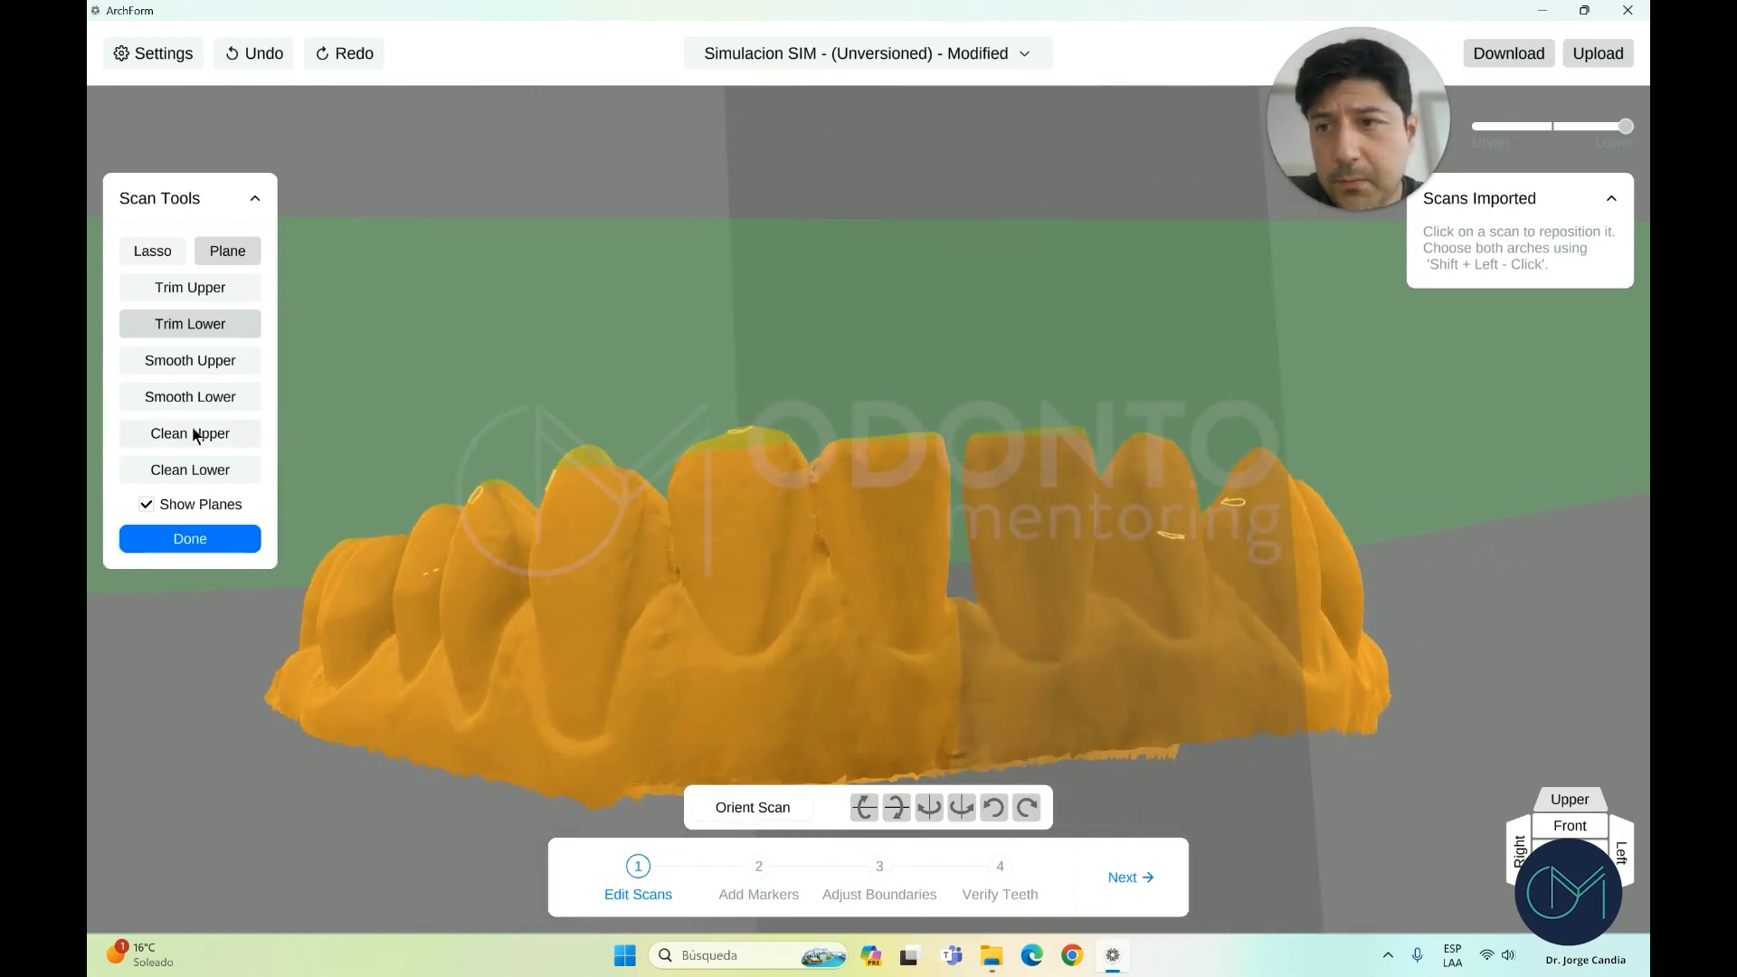
{"action": "left_click", "coordinate": [203, 395]}
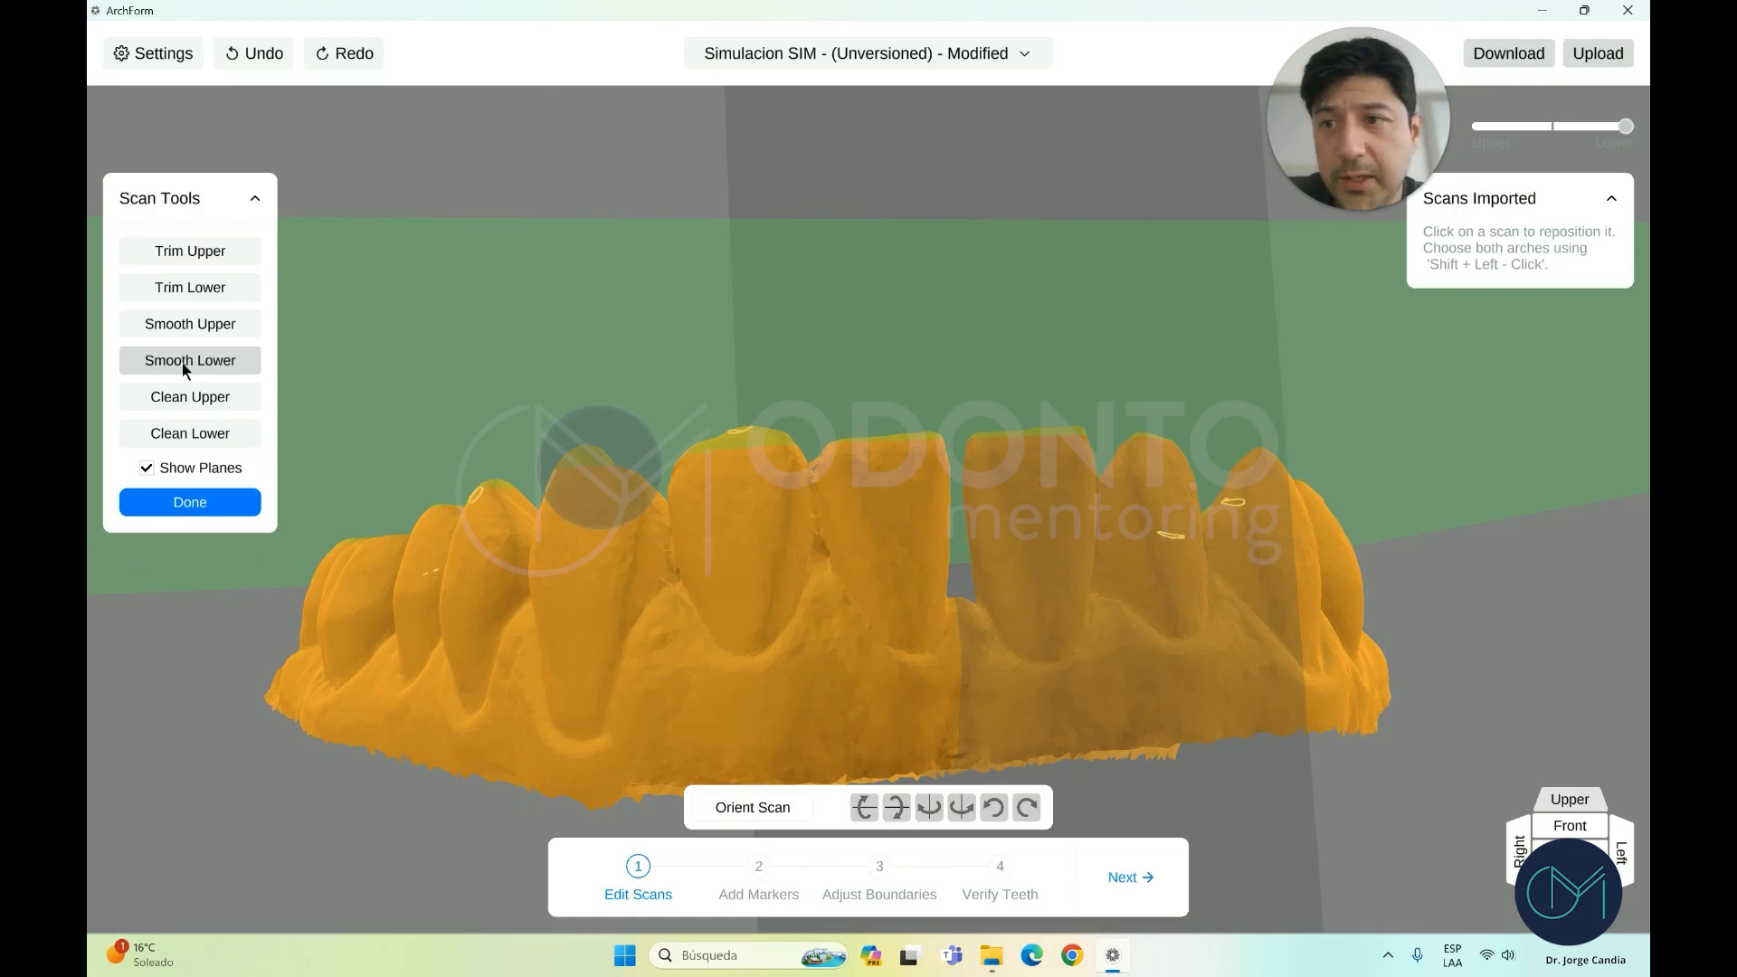
Brush-smooth the lower arch's front and side teeth, then finish to show both arches
{"action": "right_click_drag", "start_coordinate": [796, 632], "coordinate": [756, 625]}
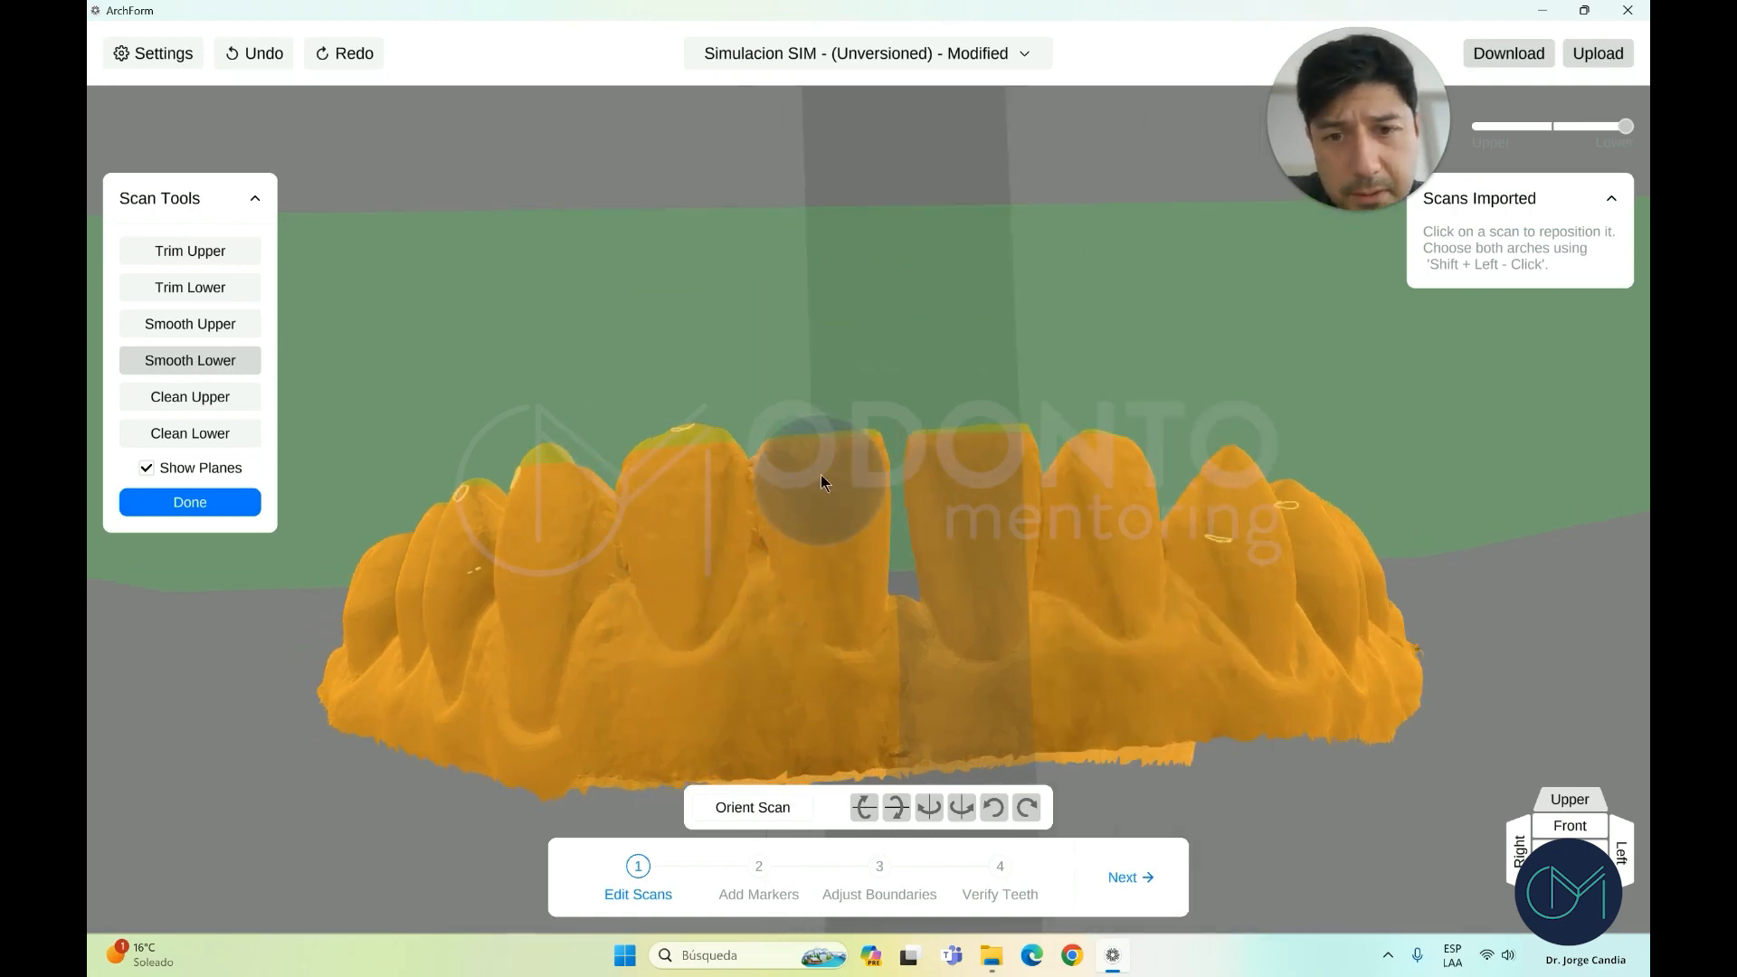
{"action": "mouse_move", "coordinate": [833, 570]}
{"action": "right_mouse_down"}
{"action": "mouse_move", "coordinate": [810, 589]}
{"action": "mouse_move", "coordinate": [868, 508]}
{"action": "right_mouse_up"}
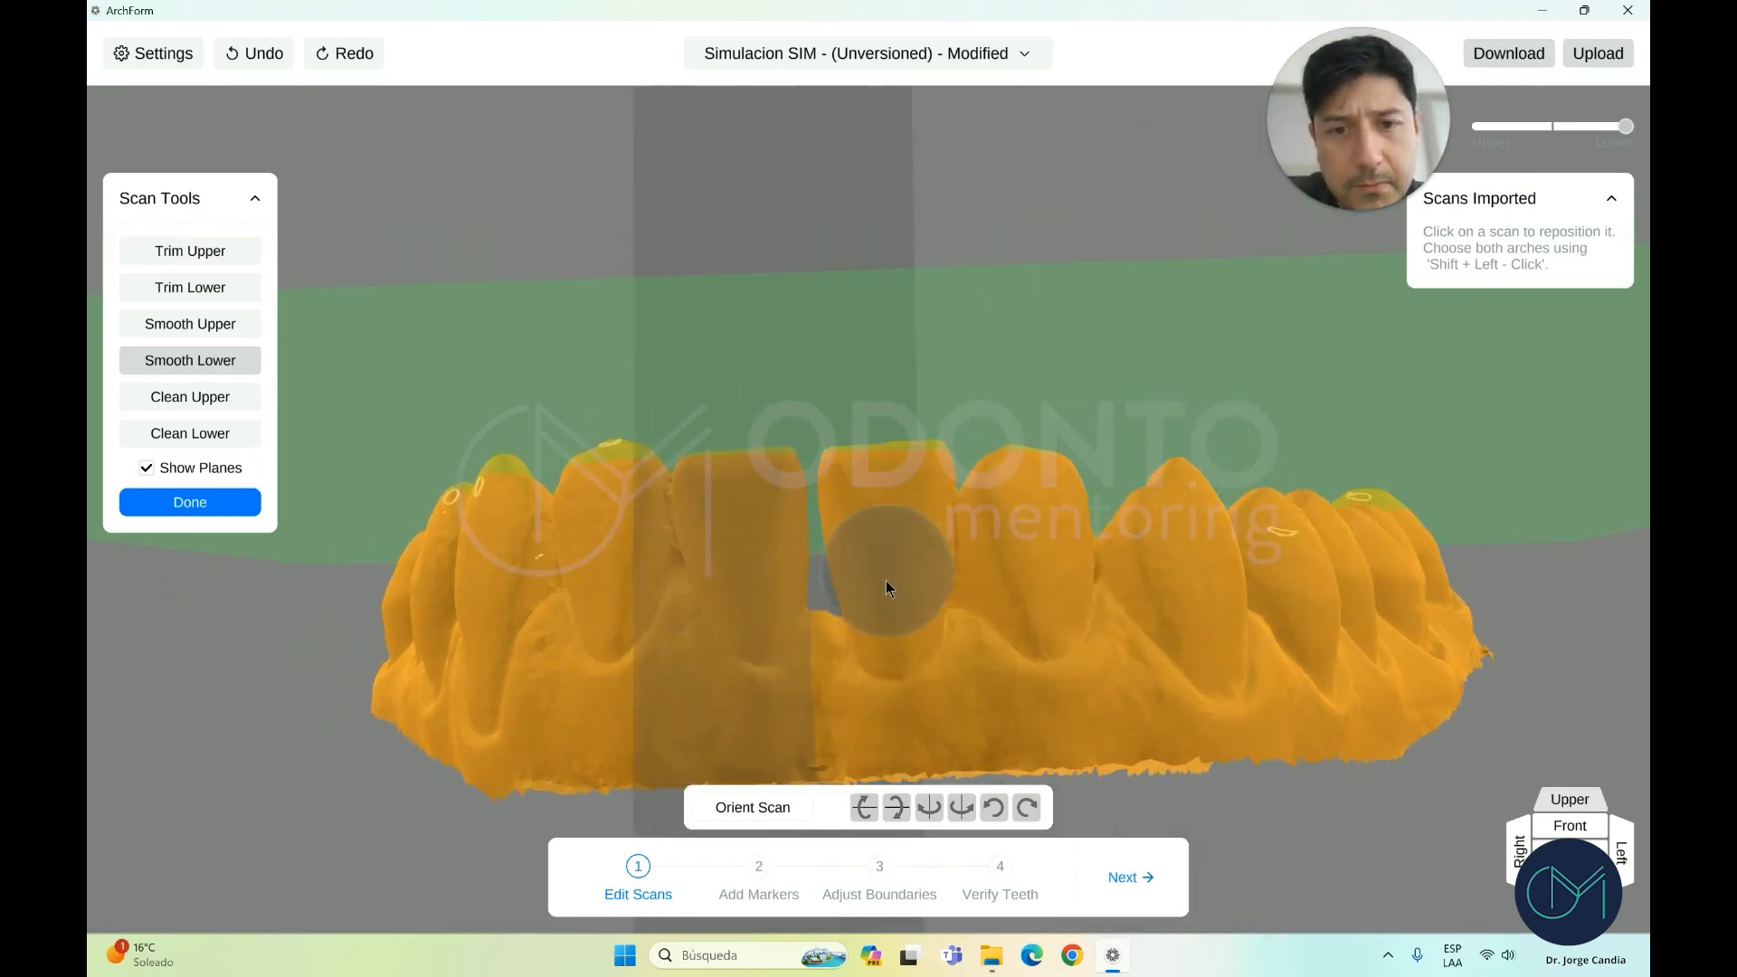
{"action": "mouse_move", "coordinate": [887, 587]}
{"action": "right_mouse_down"}
{"action": "mouse_move", "coordinate": [884, 606]}
{"action": "mouse_move", "coordinate": [978, 543]}
{"action": "mouse_move", "coordinate": [1011, 595]}
{"action": "mouse_move", "coordinate": [942, 593]}
{"action": "mouse_move", "coordinate": [960, 604]}
{"action": "mouse_move", "coordinate": [1062, 552]}
{"action": "mouse_move", "coordinate": [955, 438]}
{"action": "mouse_move", "coordinate": [950, 655]}
{"action": "mouse_move", "coordinate": [948, 512]}
{"action": "mouse_move", "coordinate": [1182, 830]}
{"action": "right_mouse_up"}
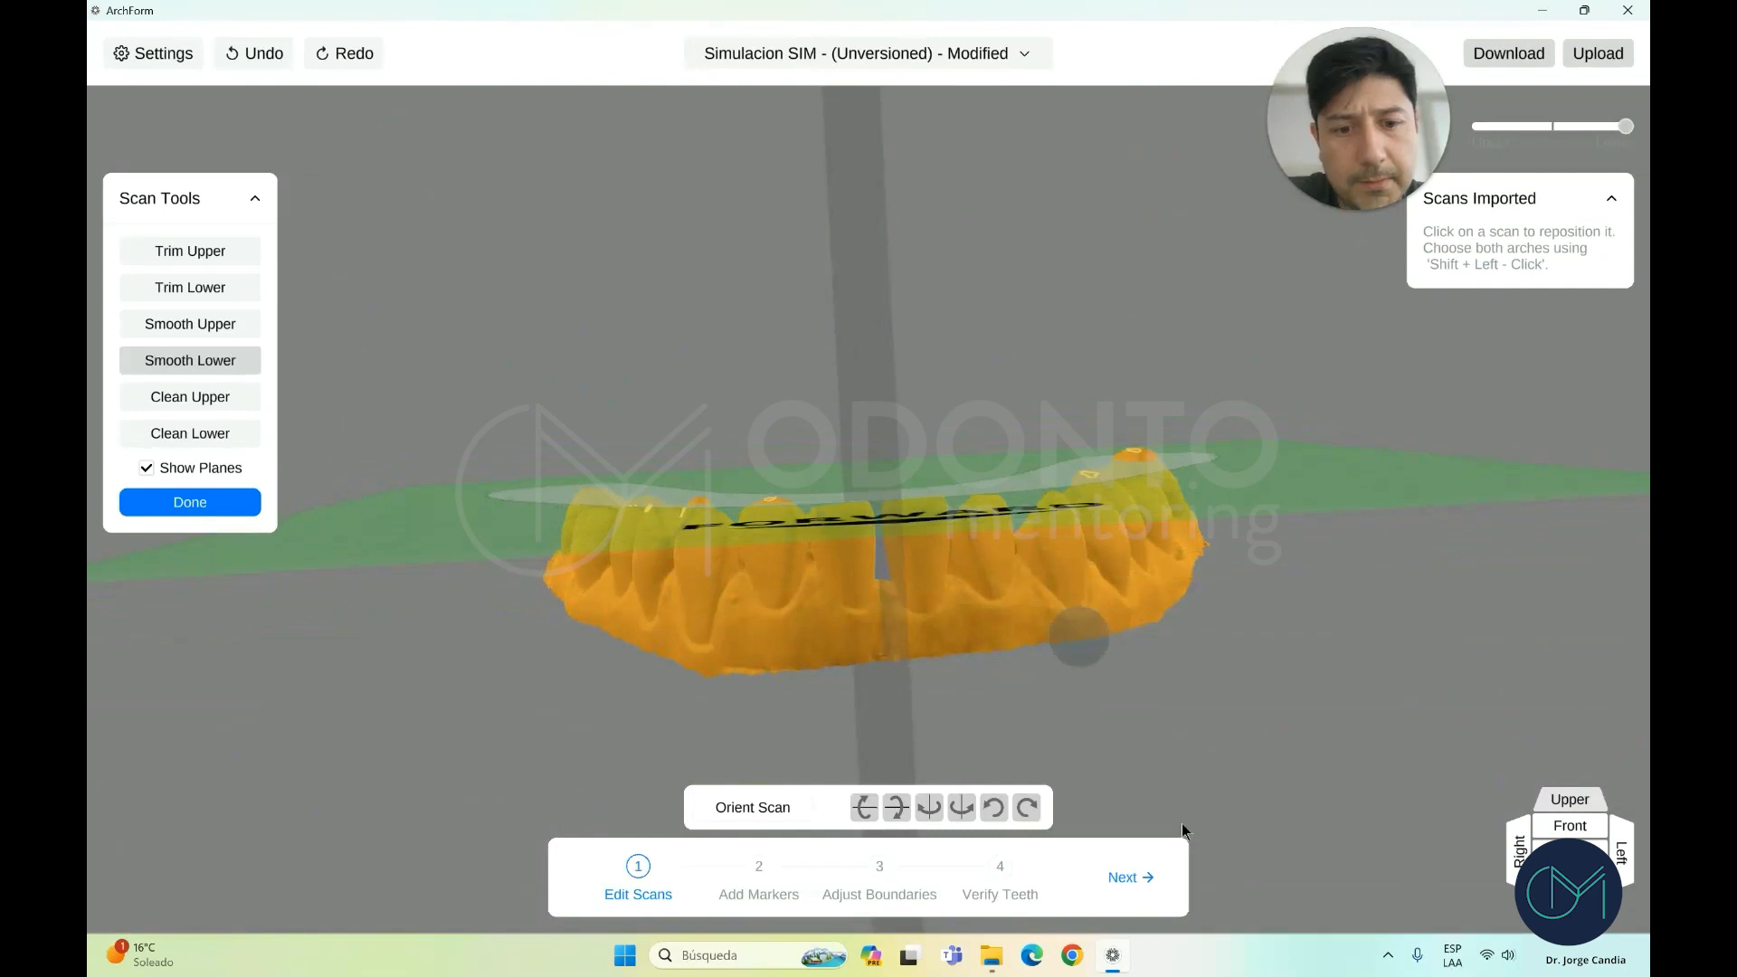
{"action": "left_click", "coordinate": [185, 502]}
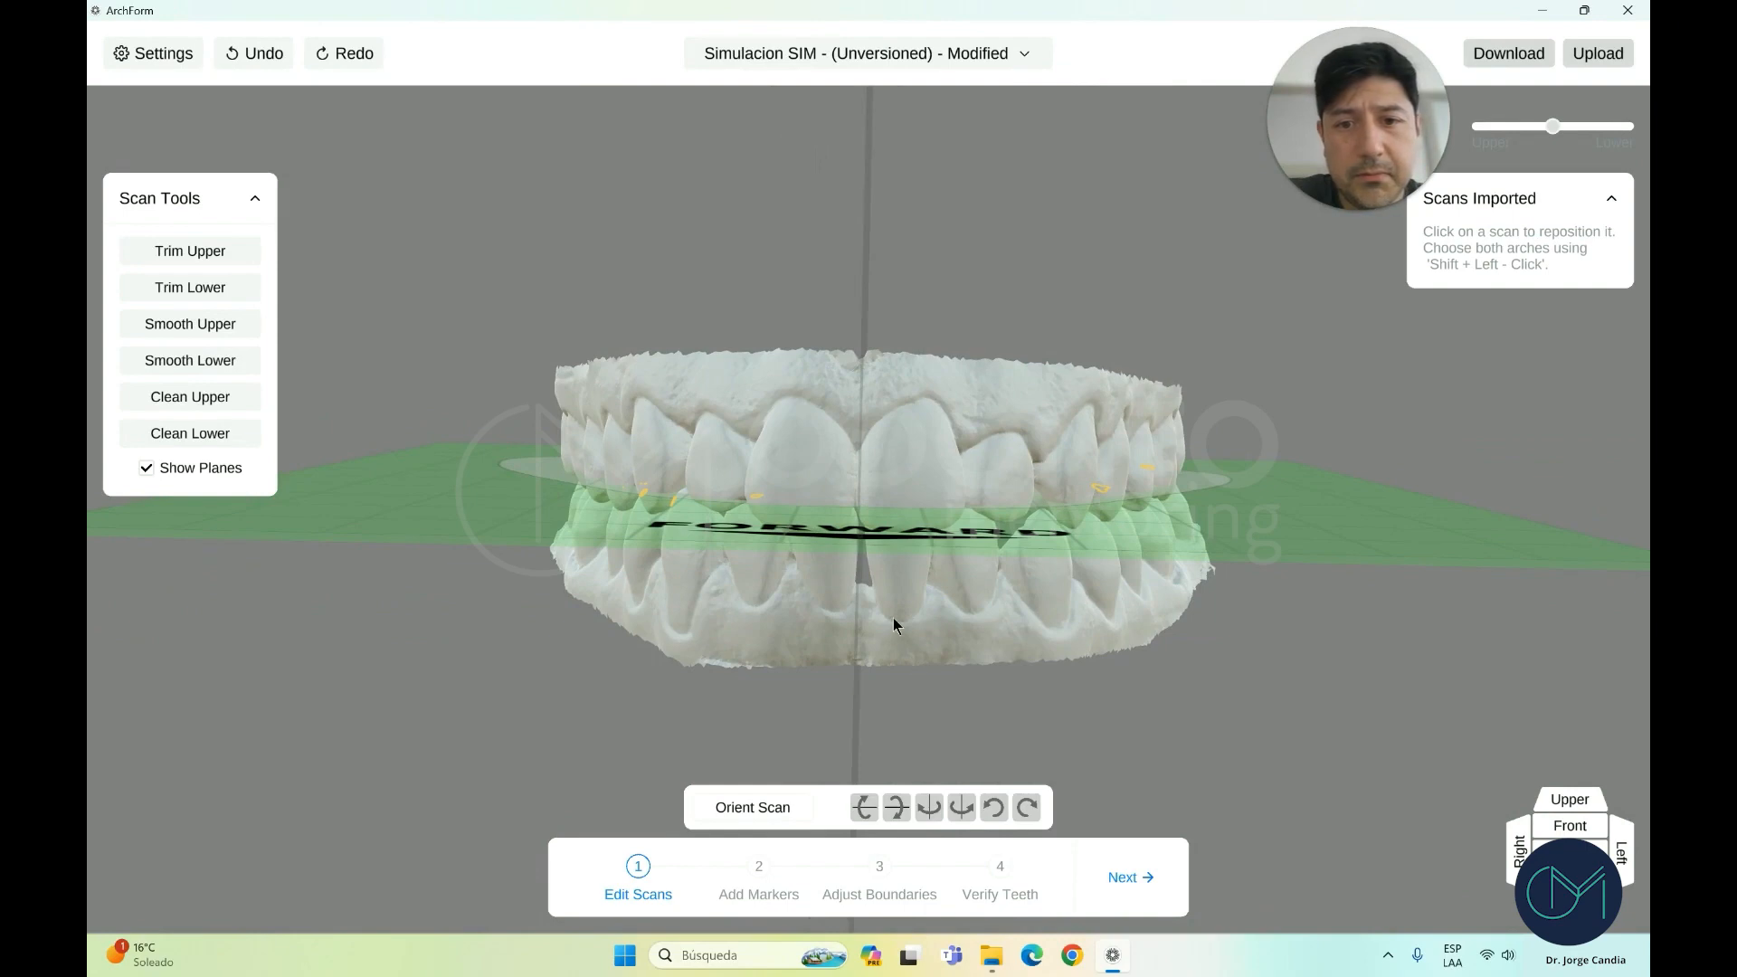
Advance to marker placement and rotate the arches to show the biting surfaces
{"action": "left_click", "coordinate": [1127, 882]}
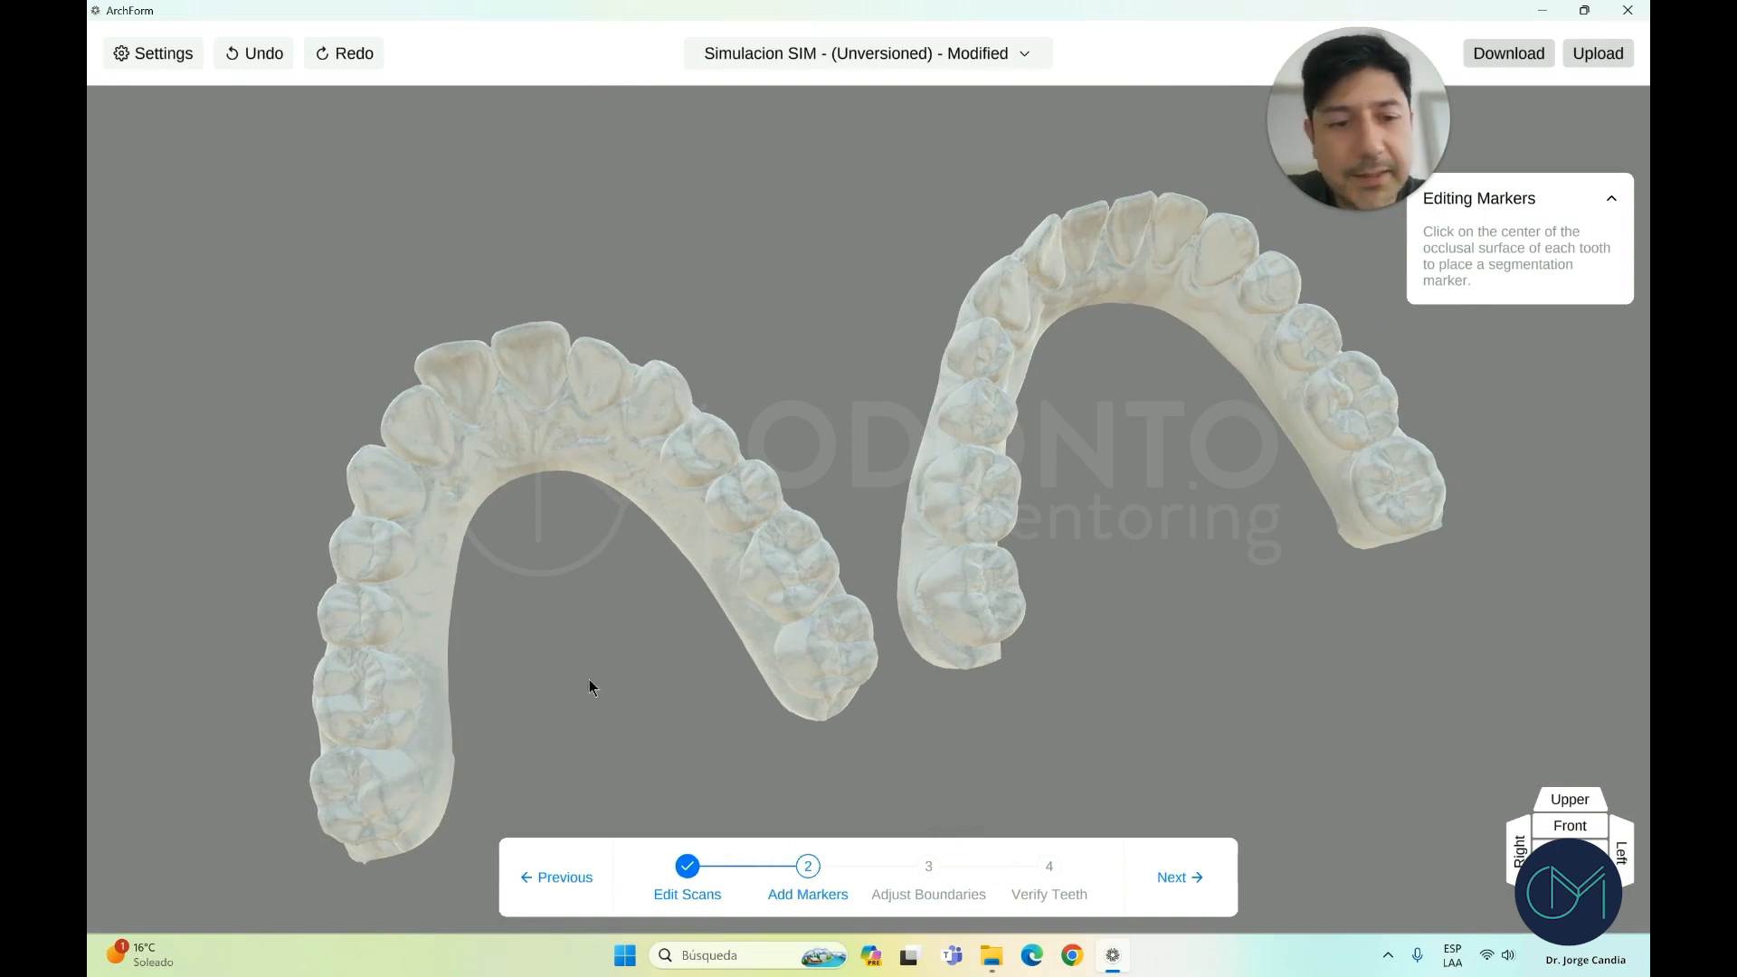
{"action": "left_click_drag", "start_coordinate": [589, 680], "coordinate": [605, 688]}
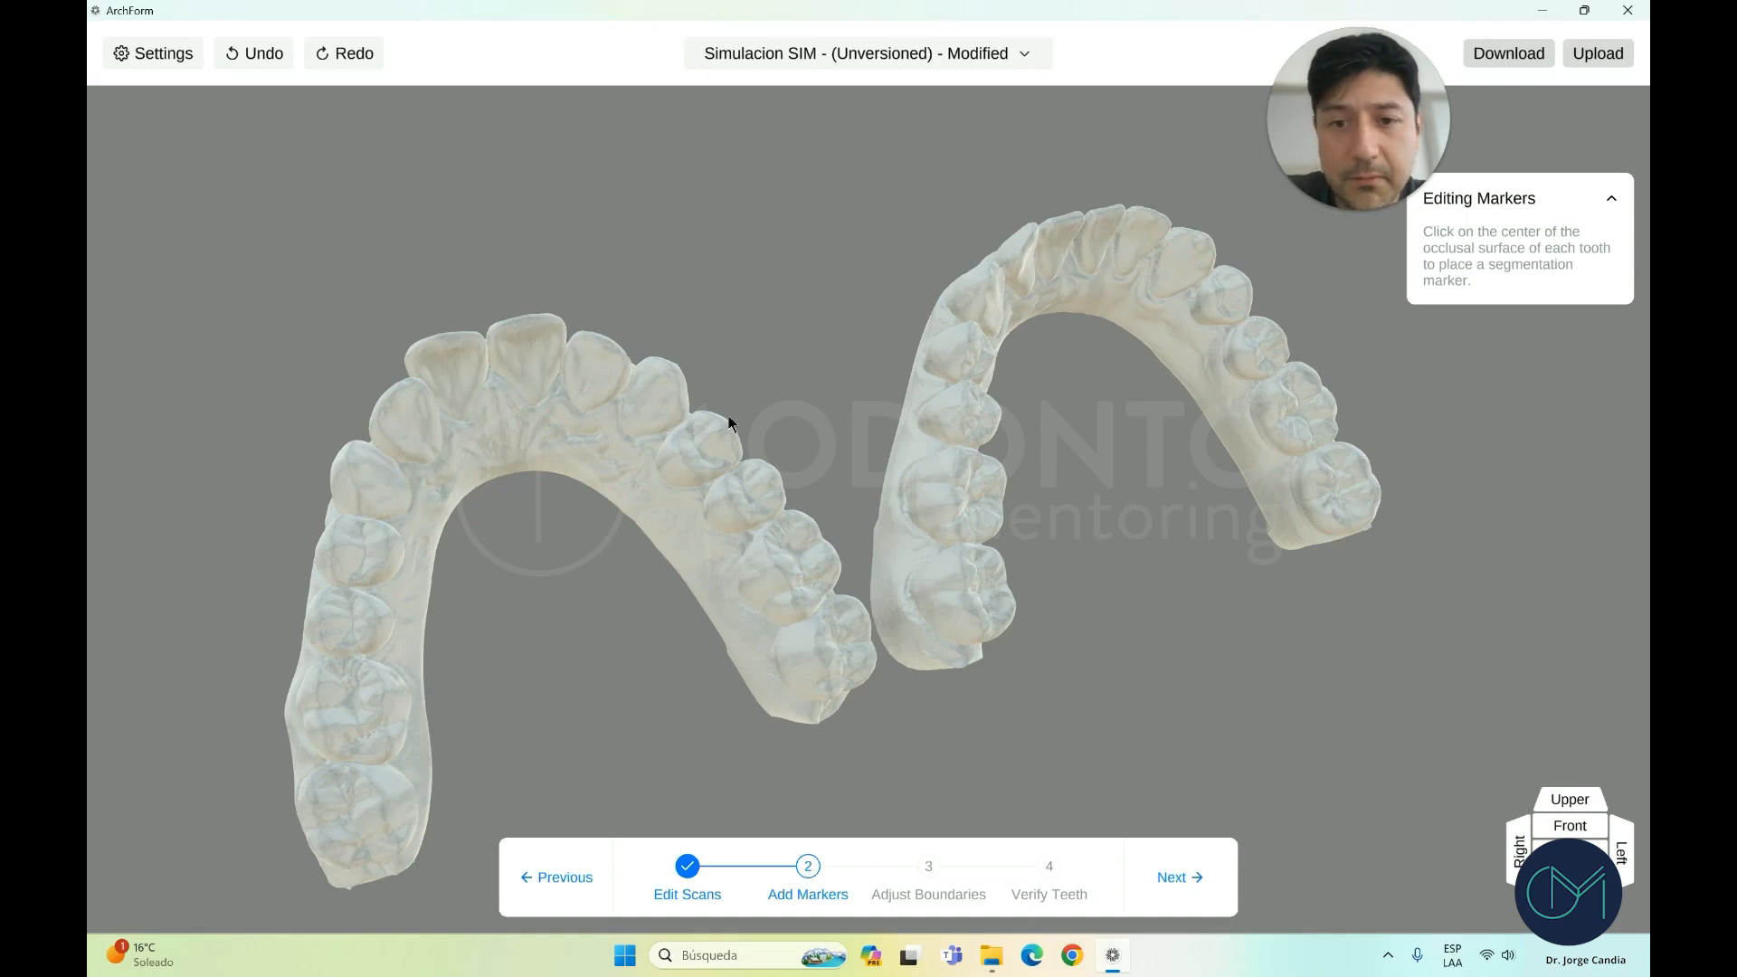
{"action": "left_click_drag", "start_coordinate": [919, 718], "coordinate": [883, 706]}
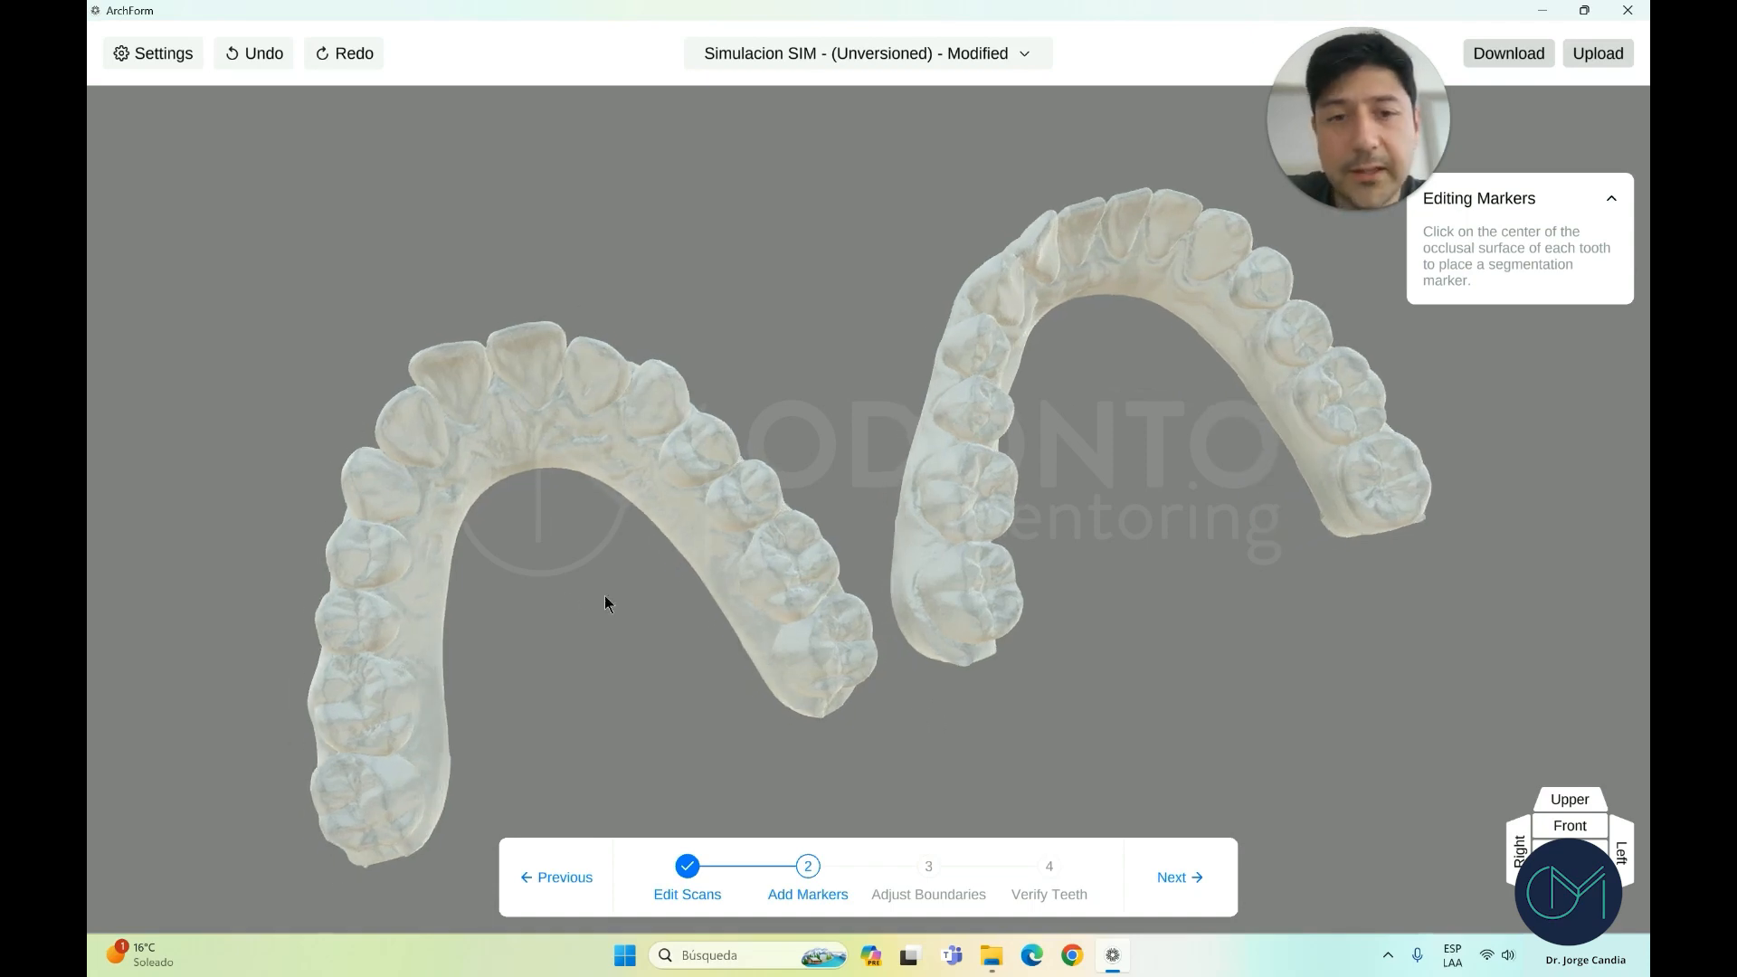
{"action": "left_click_drag", "start_coordinate": [387, 763], "coordinate": [434, 759]}
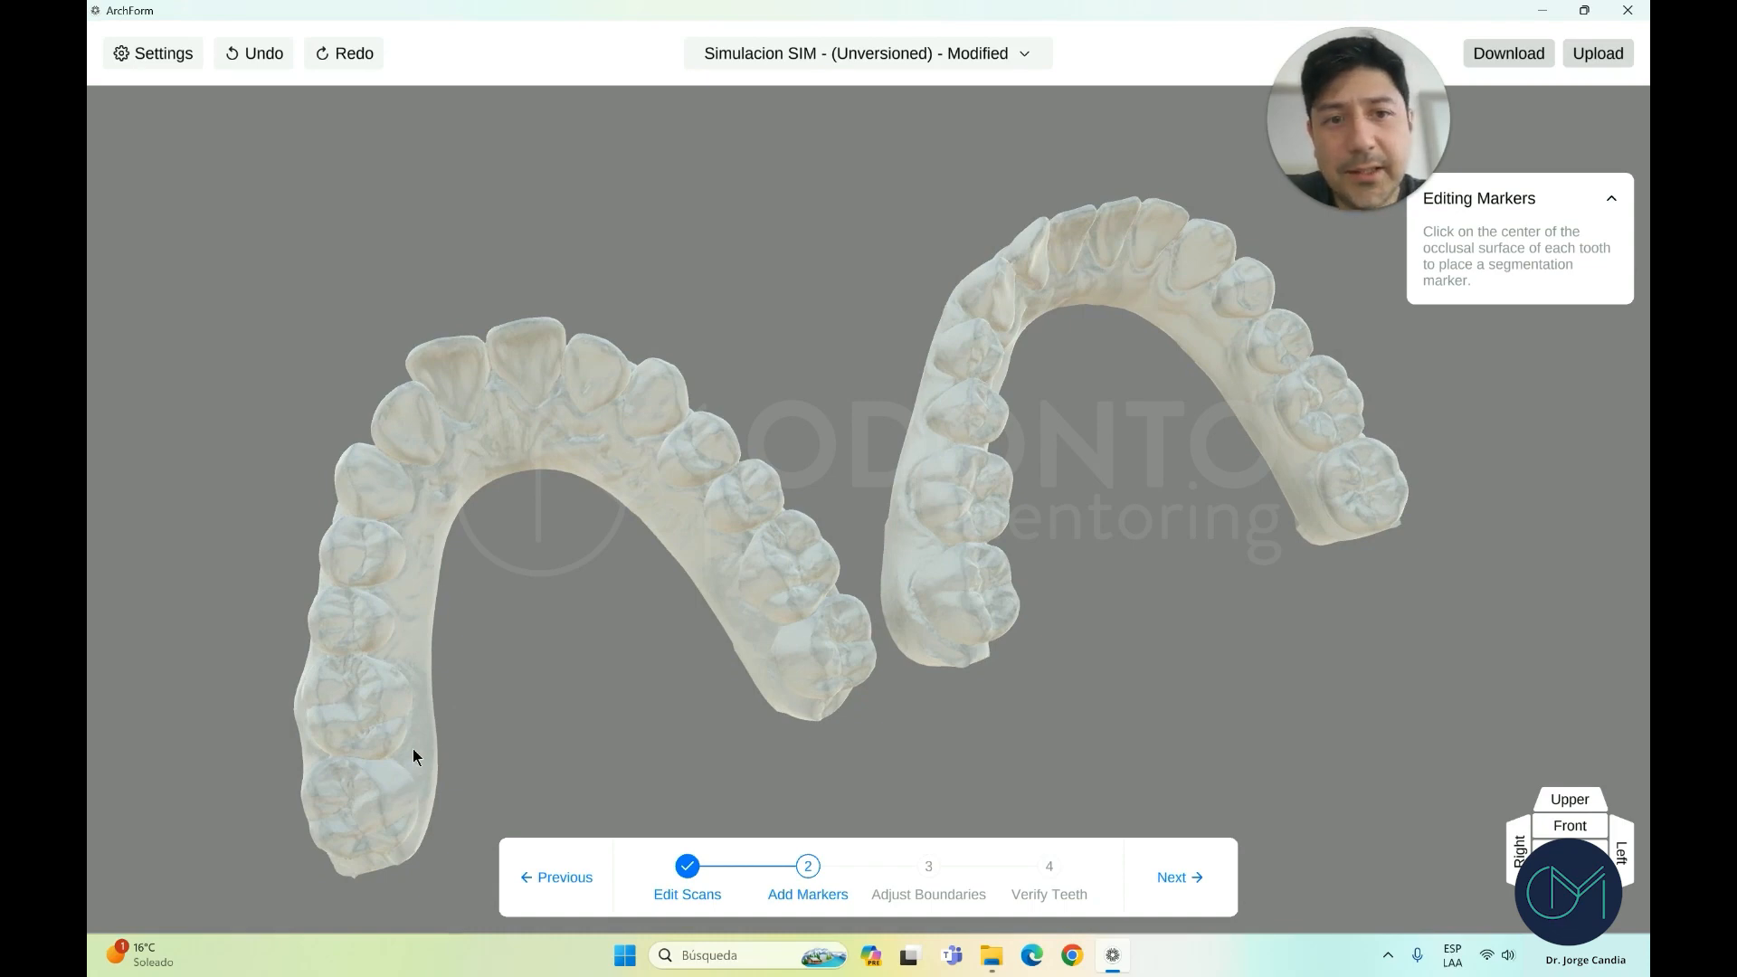
{"action": "left_click_drag", "start_coordinate": [449, 709], "coordinate": [381, 802]}
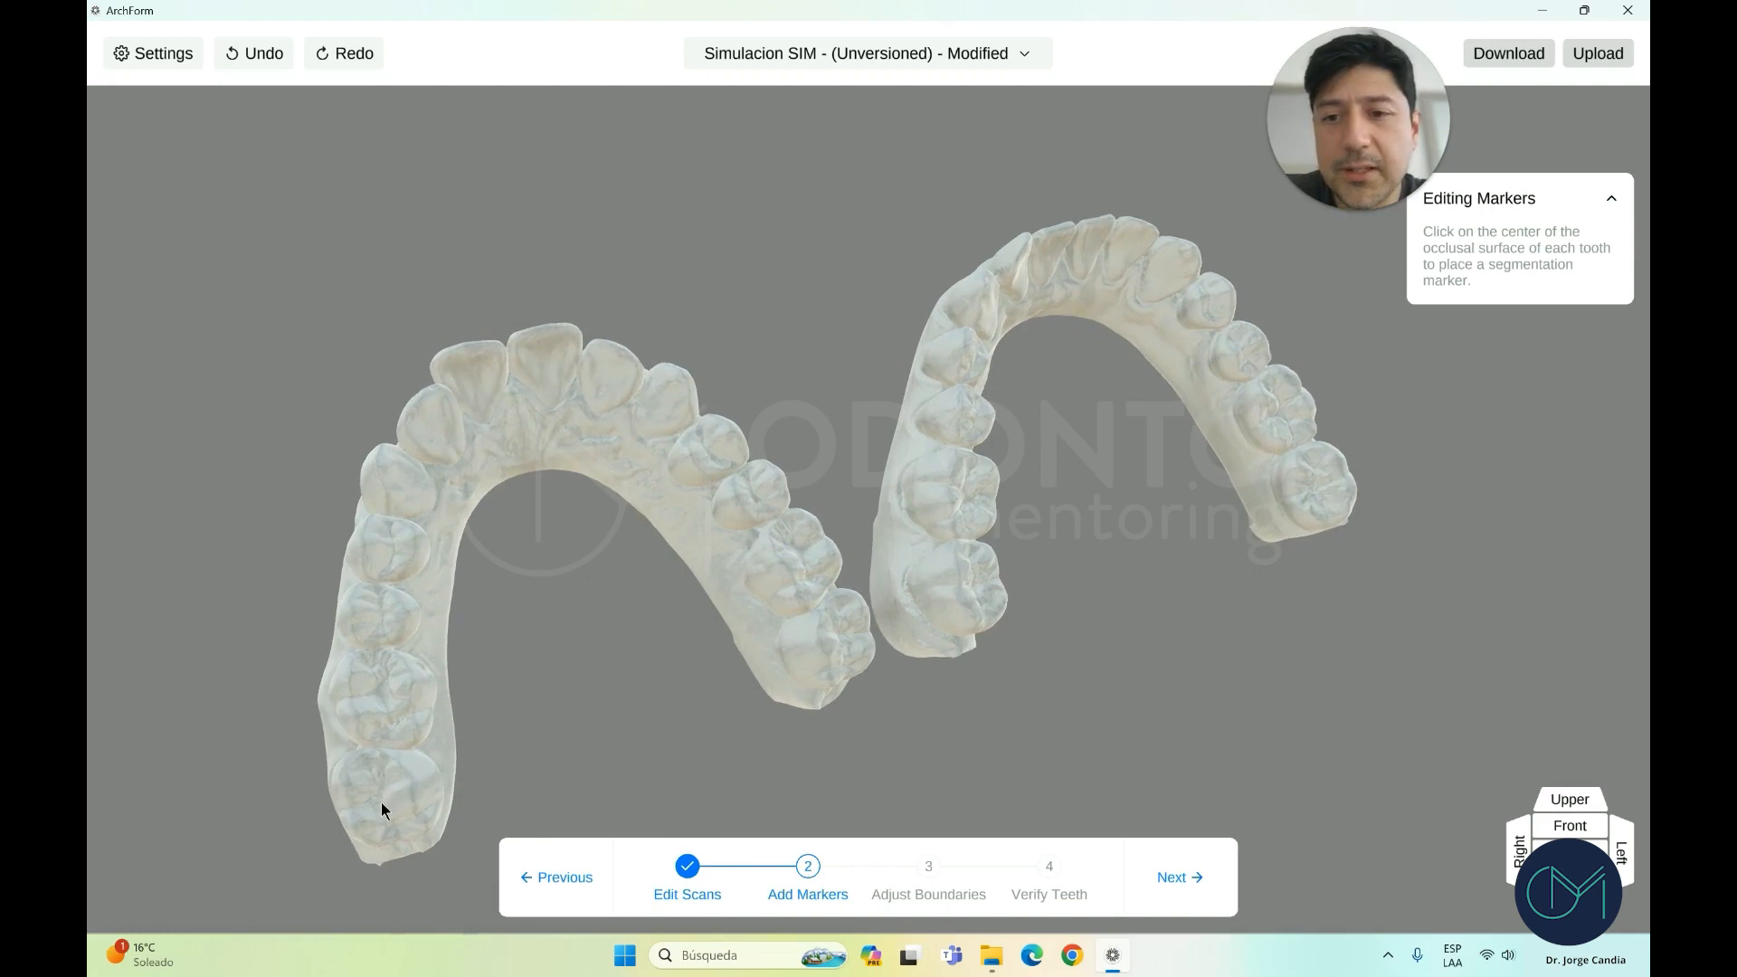
Place a centre marker on every tooth of the left arch, back to front to last molar
{"action": "left_click", "coordinate": [382, 691]}
{"action": "mouse_move", "coordinate": [382, 691]}
{"action": "left_mouse_down"}
{"action": "mouse_move", "coordinate": [388, 718]}
{"action": "mouse_move", "coordinate": [353, 654]}
{"action": "left_mouse_up"}
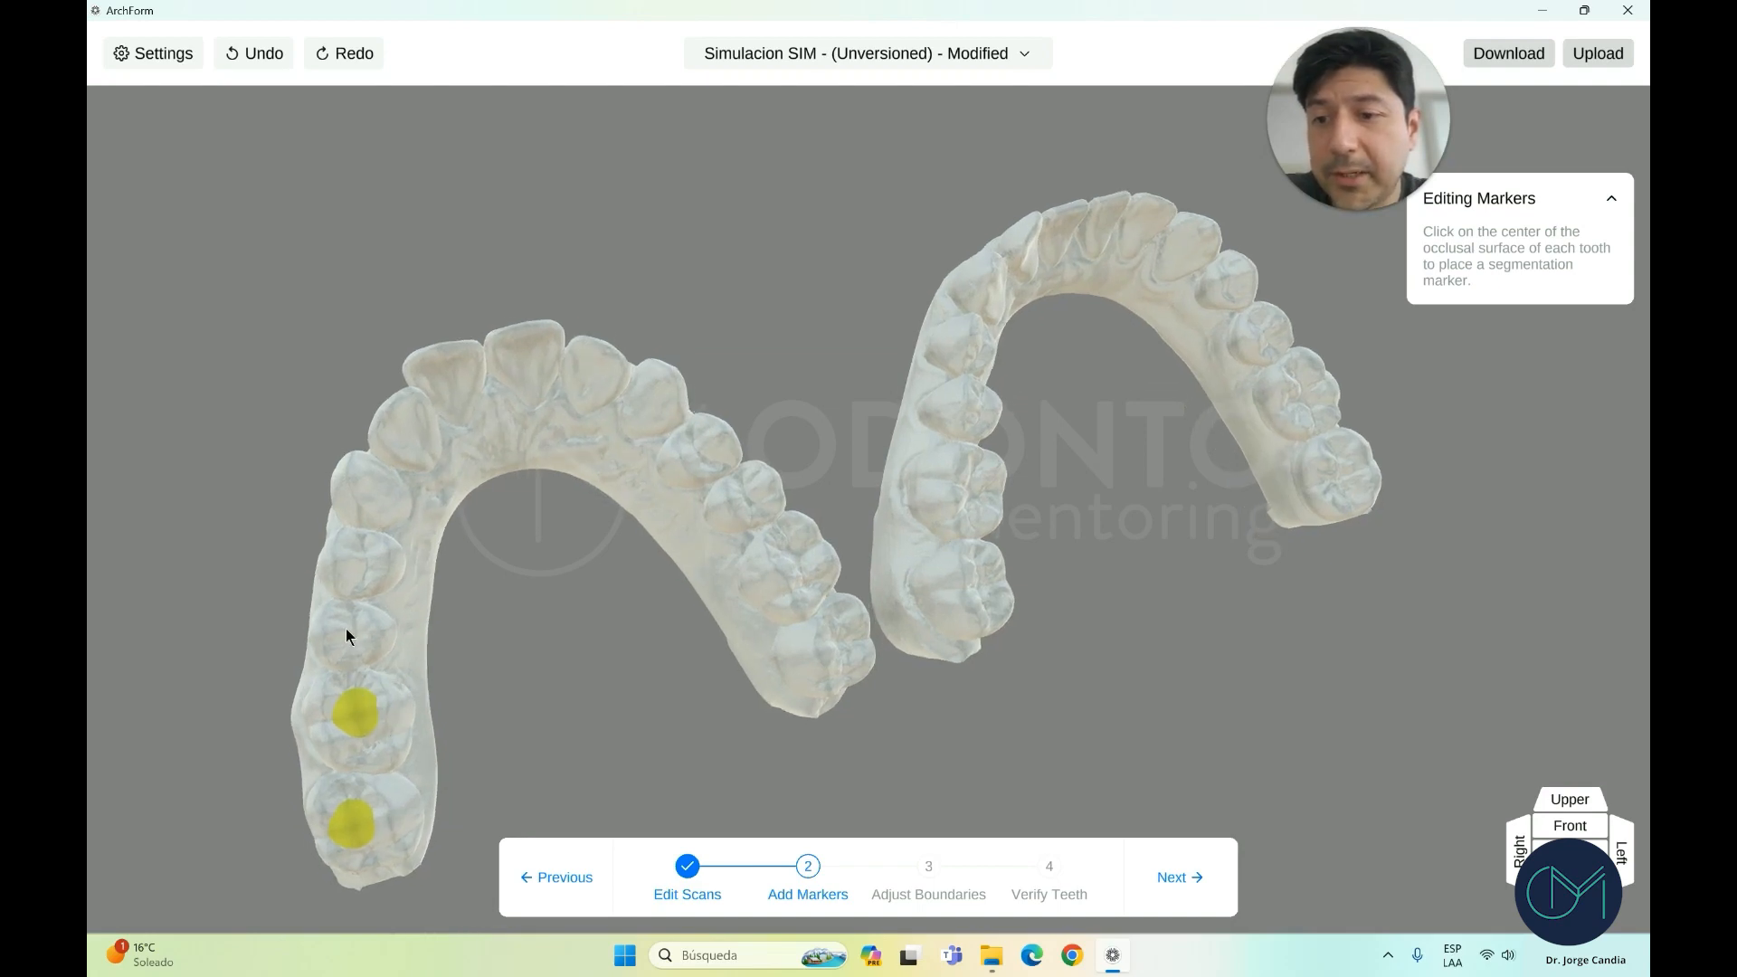
{"action": "left_click_drag", "start_coordinate": [352, 636], "coordinate": [362, 653]}
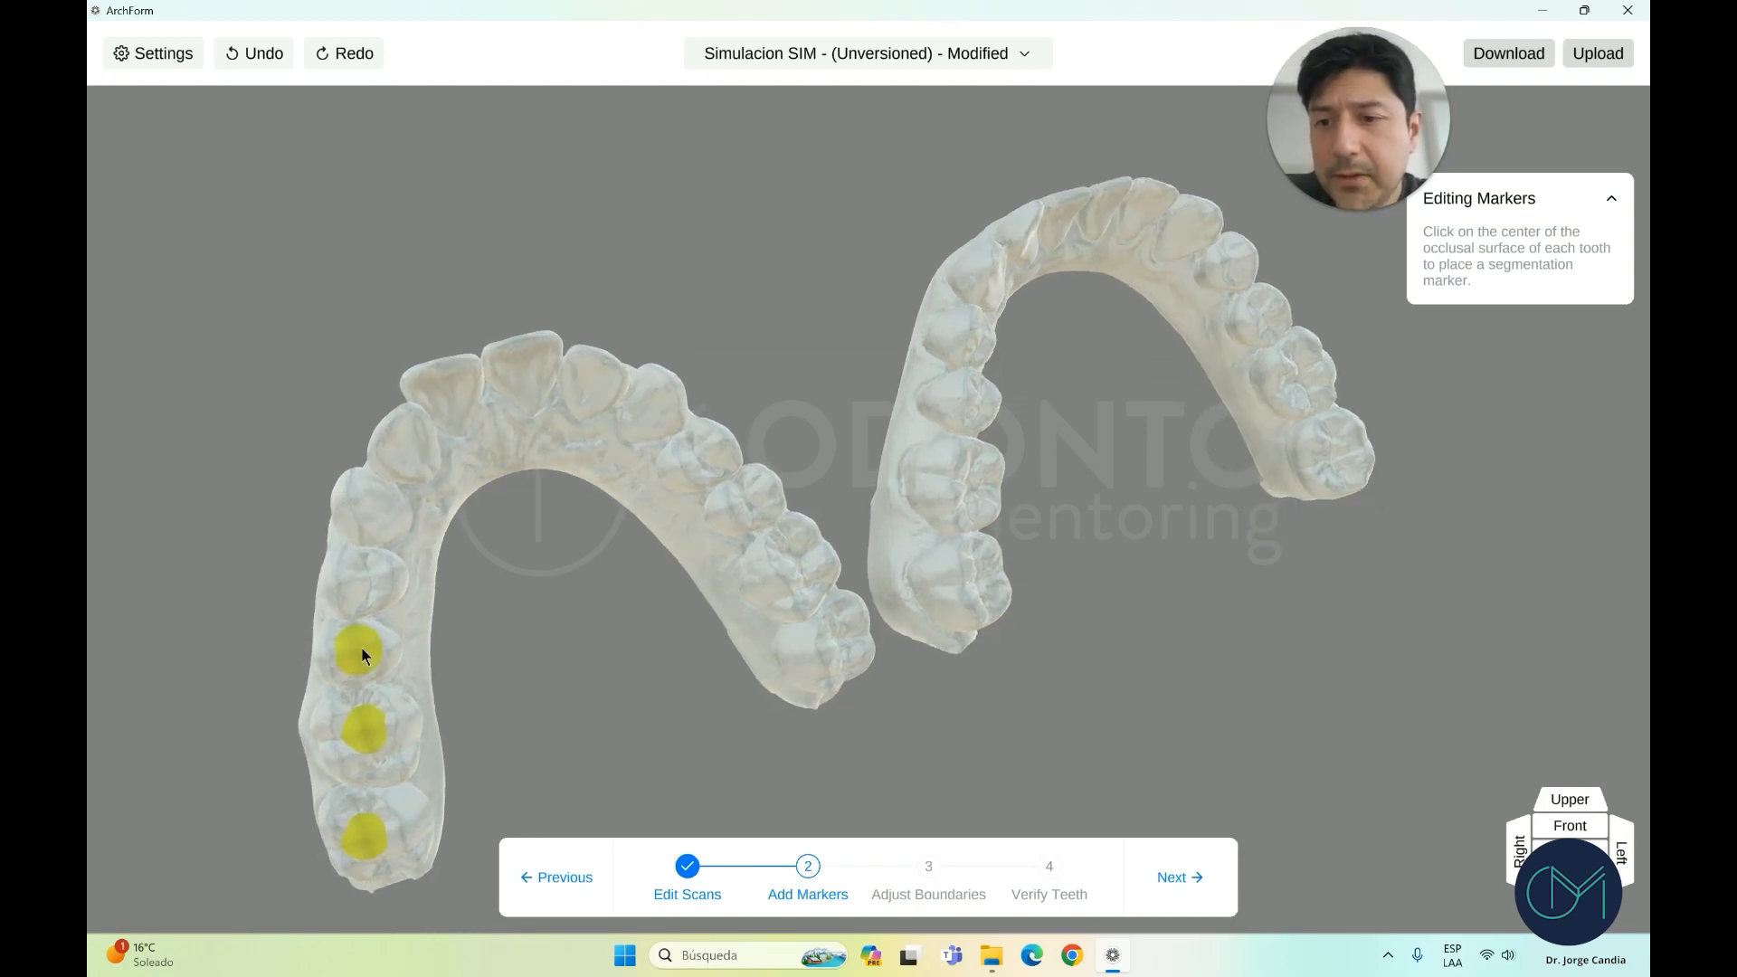
{"action": "left_click", "coordinate": [371, 580]}
{"action": "left_click_drag", "start_coordinate": [370, 525], "coordinate": [365, 578]}
{"action": "left_click", "coordinate": [365, 580]}
{"action": "left_click", "coordinate": [397, 522]}
{"action": "left_click", "coordinate": [448, 482]}
{"action": "mouse_move", "coordinate": [441, 460]}
{"action": "left_mouse_down"}
{"action": "mouse_move", "coordinate": [447, 480]}
{"action": "mouse_move", "coordinate": [512, 433]}
{"action": "mouse_move", "coordinate": [535, 452]}
{"action": "mouse_move", "coordinate": [588, 427]}
{"action": "mouse_move", "coordinate": [672, 508]}
{"action": "mouse_move", "coordinate": [658, 492]}
{"action": "left_mouse_up"}
{"action": "left_click", "coordinate": [577, 404]}
{"action": "left_click", "coordinate": [661, 418]}
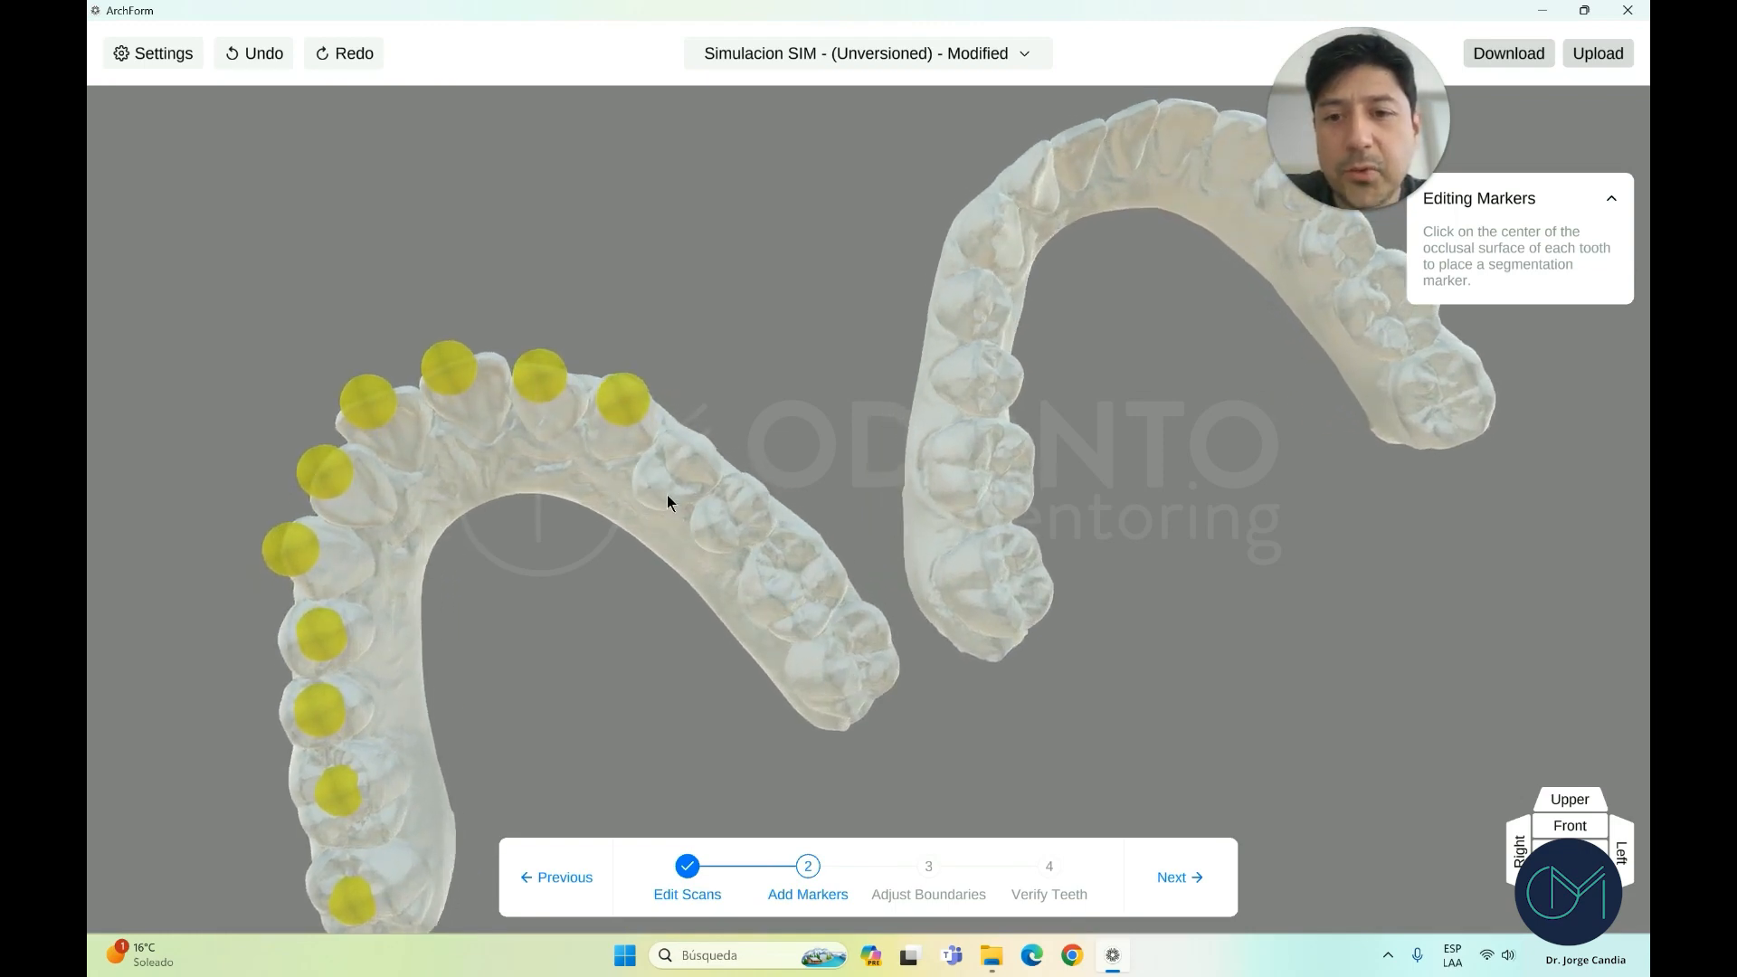
{"action": "left_click", "coordinate": [671, 470]}
{"action": "scroll", "coordinate": [717, 512], "scroll_direction": "down", "scroll_amount": 1}
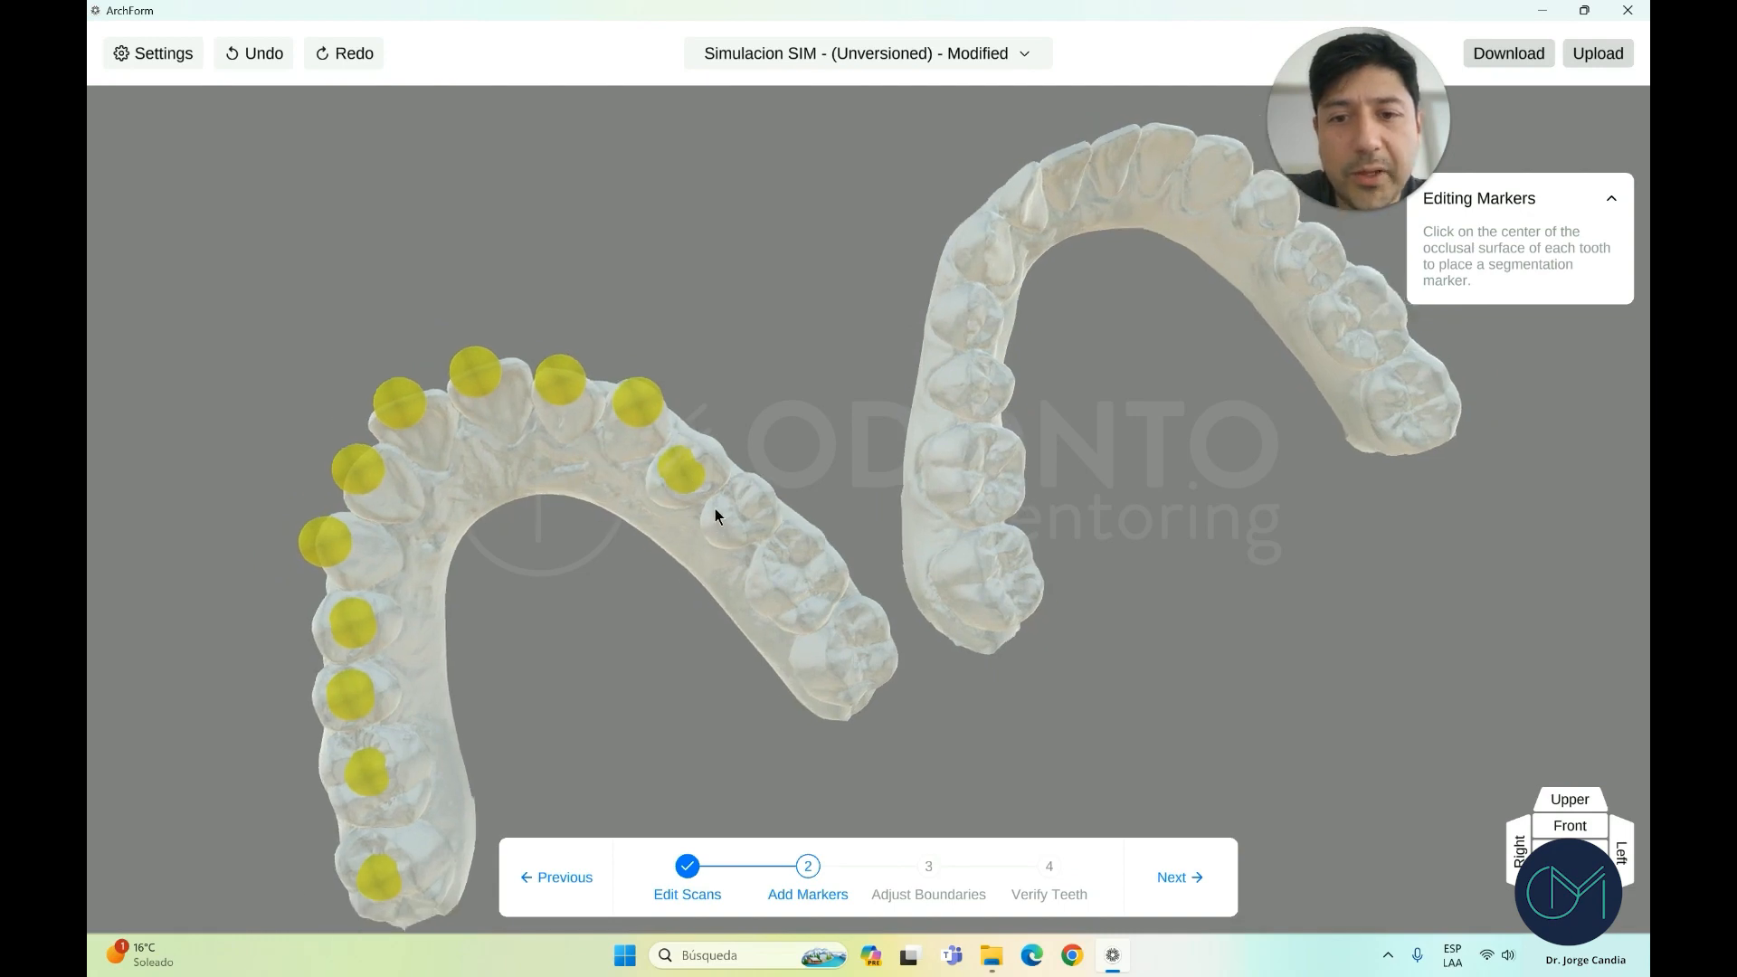
{"action": "scroll", "coordinate": [754, 540], "scroll_direction": "up", "scroll_amount": 2}
{"action": "left_click", "coordinate": [720, 512]}
{"action": "scroll", "coordinate": [796, 573], "scroll_direction": "down", "scroll_amount": 1}
{"action": "left_click", "coordinate": [798, 578]}
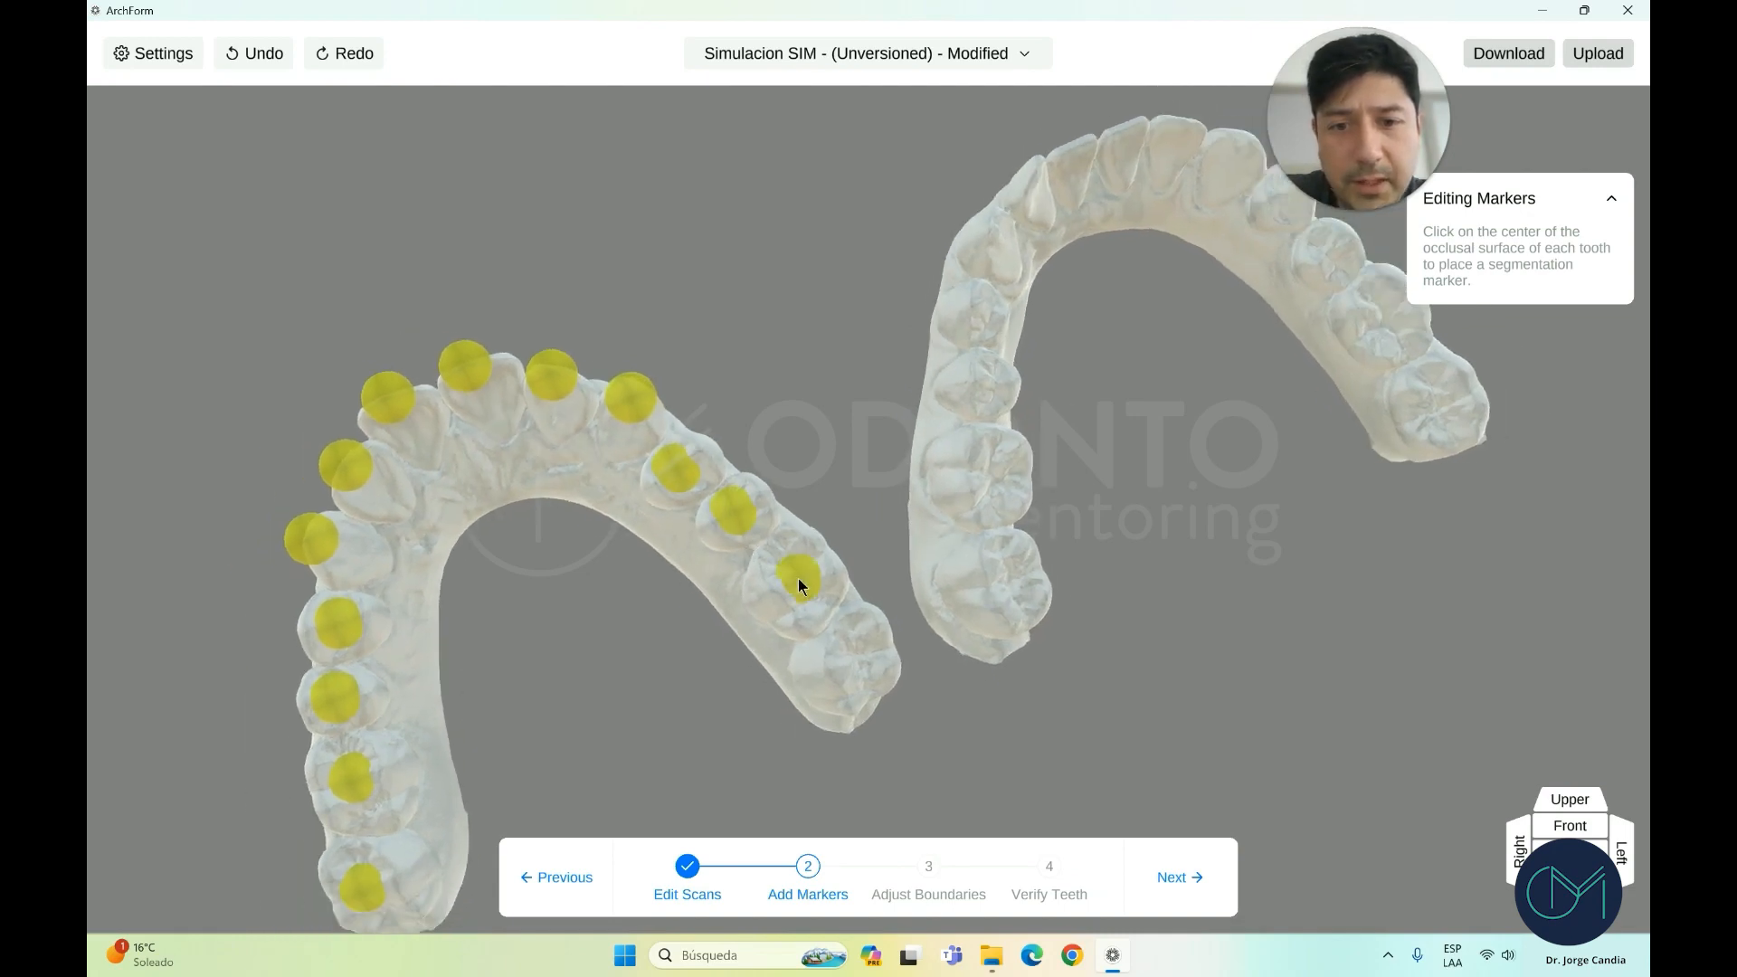
{"action": "left_click_drag", "start_coordinate": [798, 578], "coordinate": [865, 655]}
{"action": "left_click", "coordinate": [862, 659]}
{"action": "scroll", "coordinate": [980, 631], "scroll_direction": "up", "scroll_amount": 2}
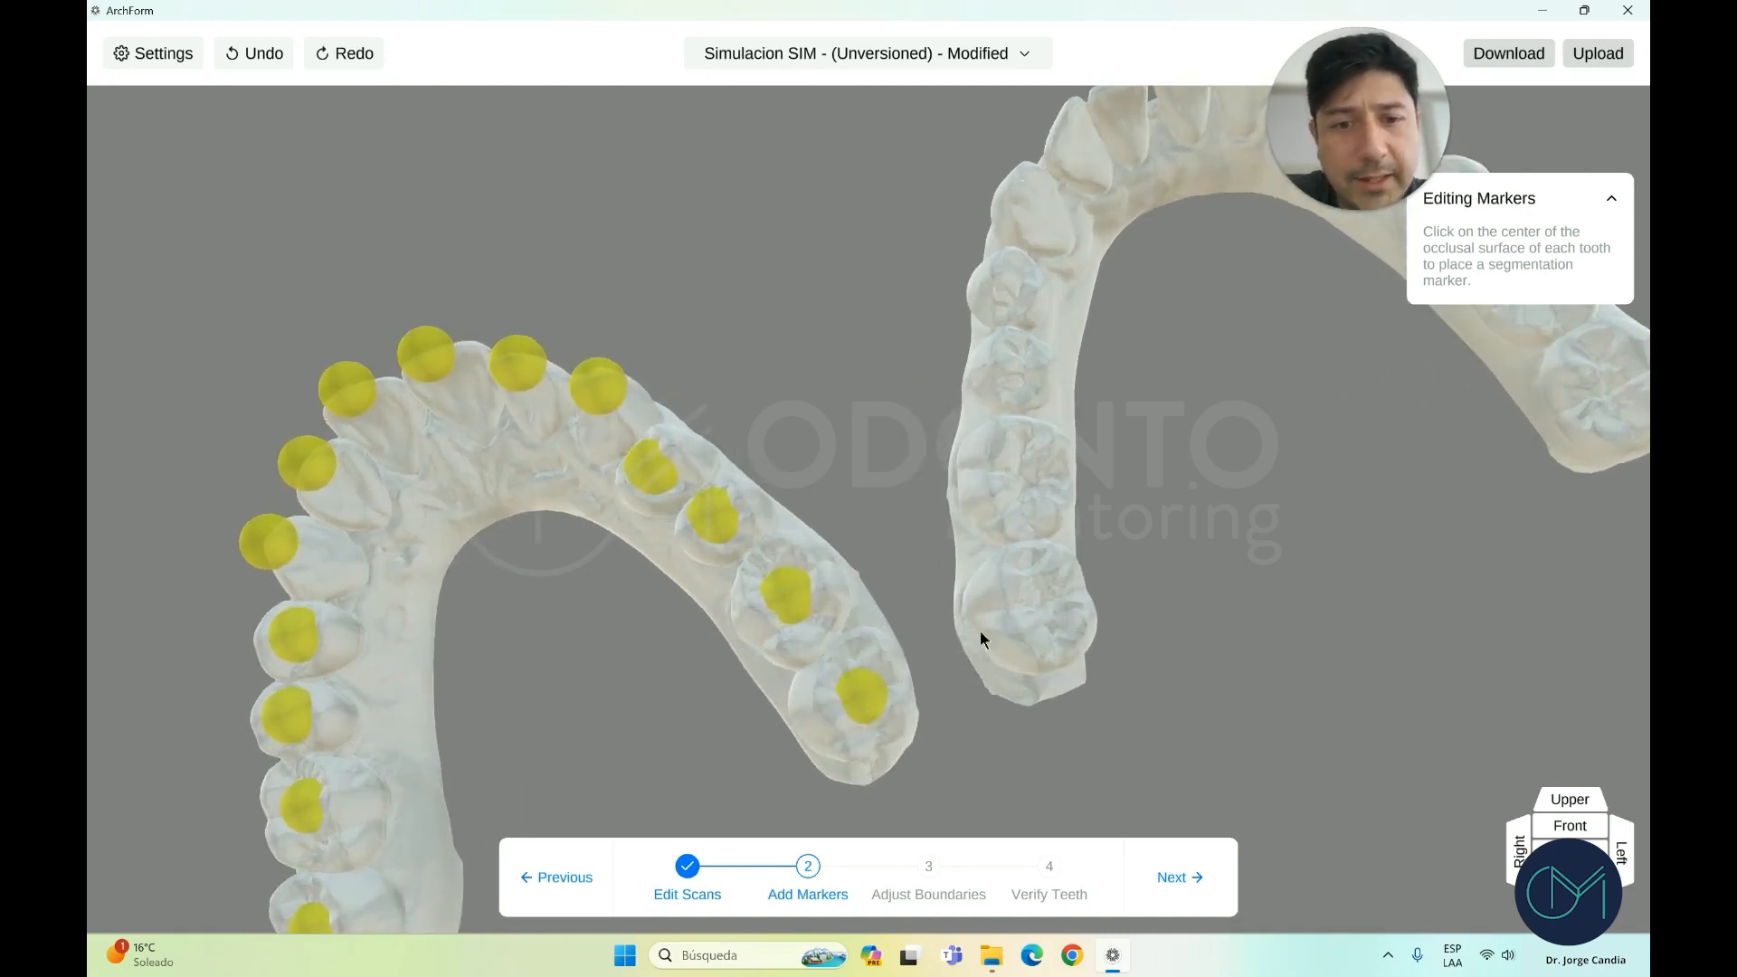
Mark every tooth of the right arch, check all markers, and run the segmentation
{"action": "left_click", "coordinate": [1041, 603]}
{"action": "scroll", "coordinate": [1033, 585], "scroll_direction": "down", "scroll_amount": 1}
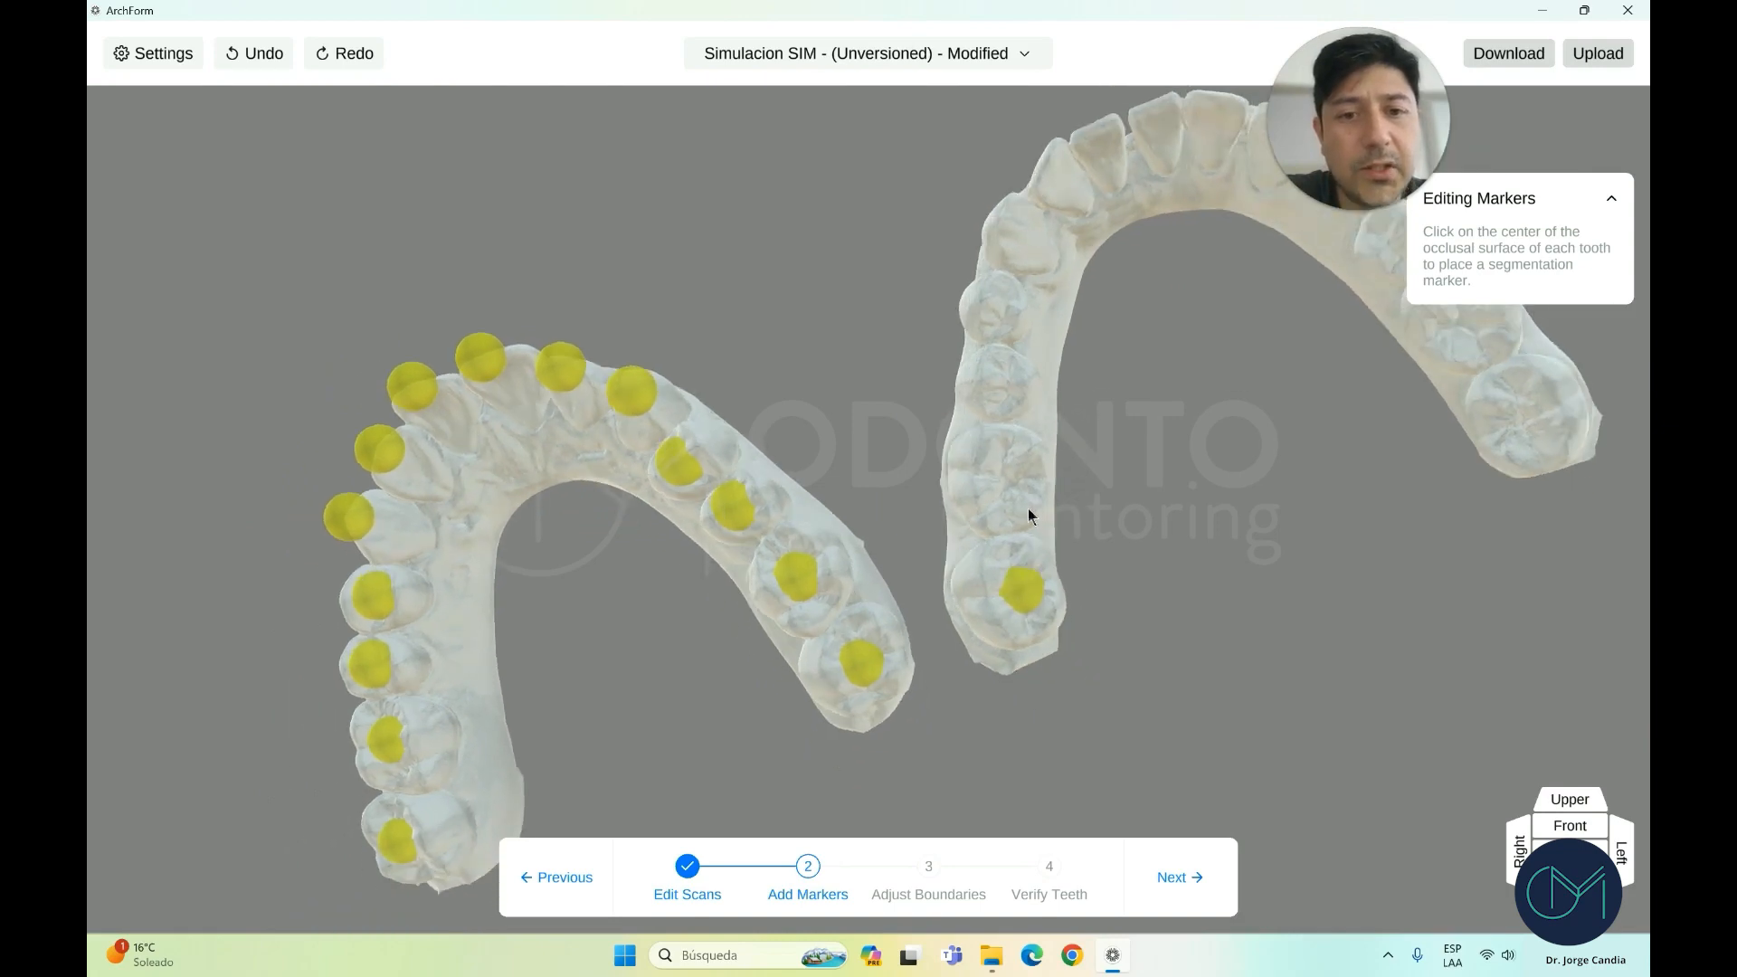
{"action": "left_click", "coordinate": [1008, 480]}
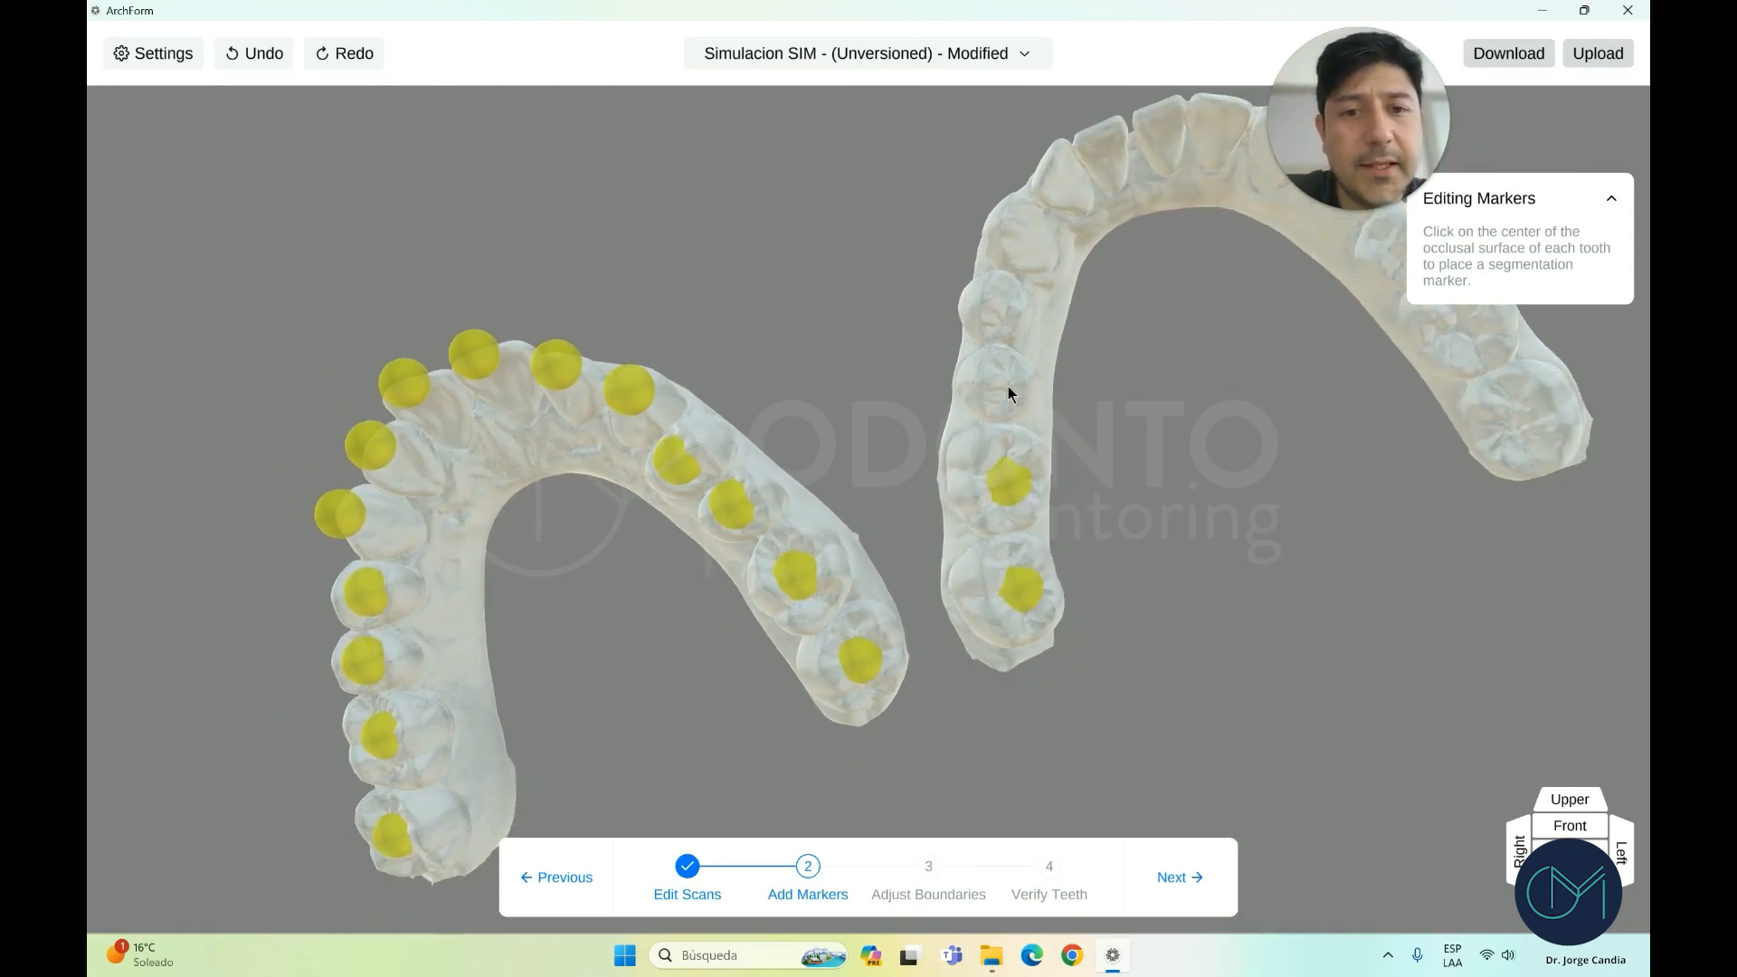
{"action": "left_click", "coordinate": [1001, 306]}
{"action": "left_click", "coordinate": [1014, 237]}
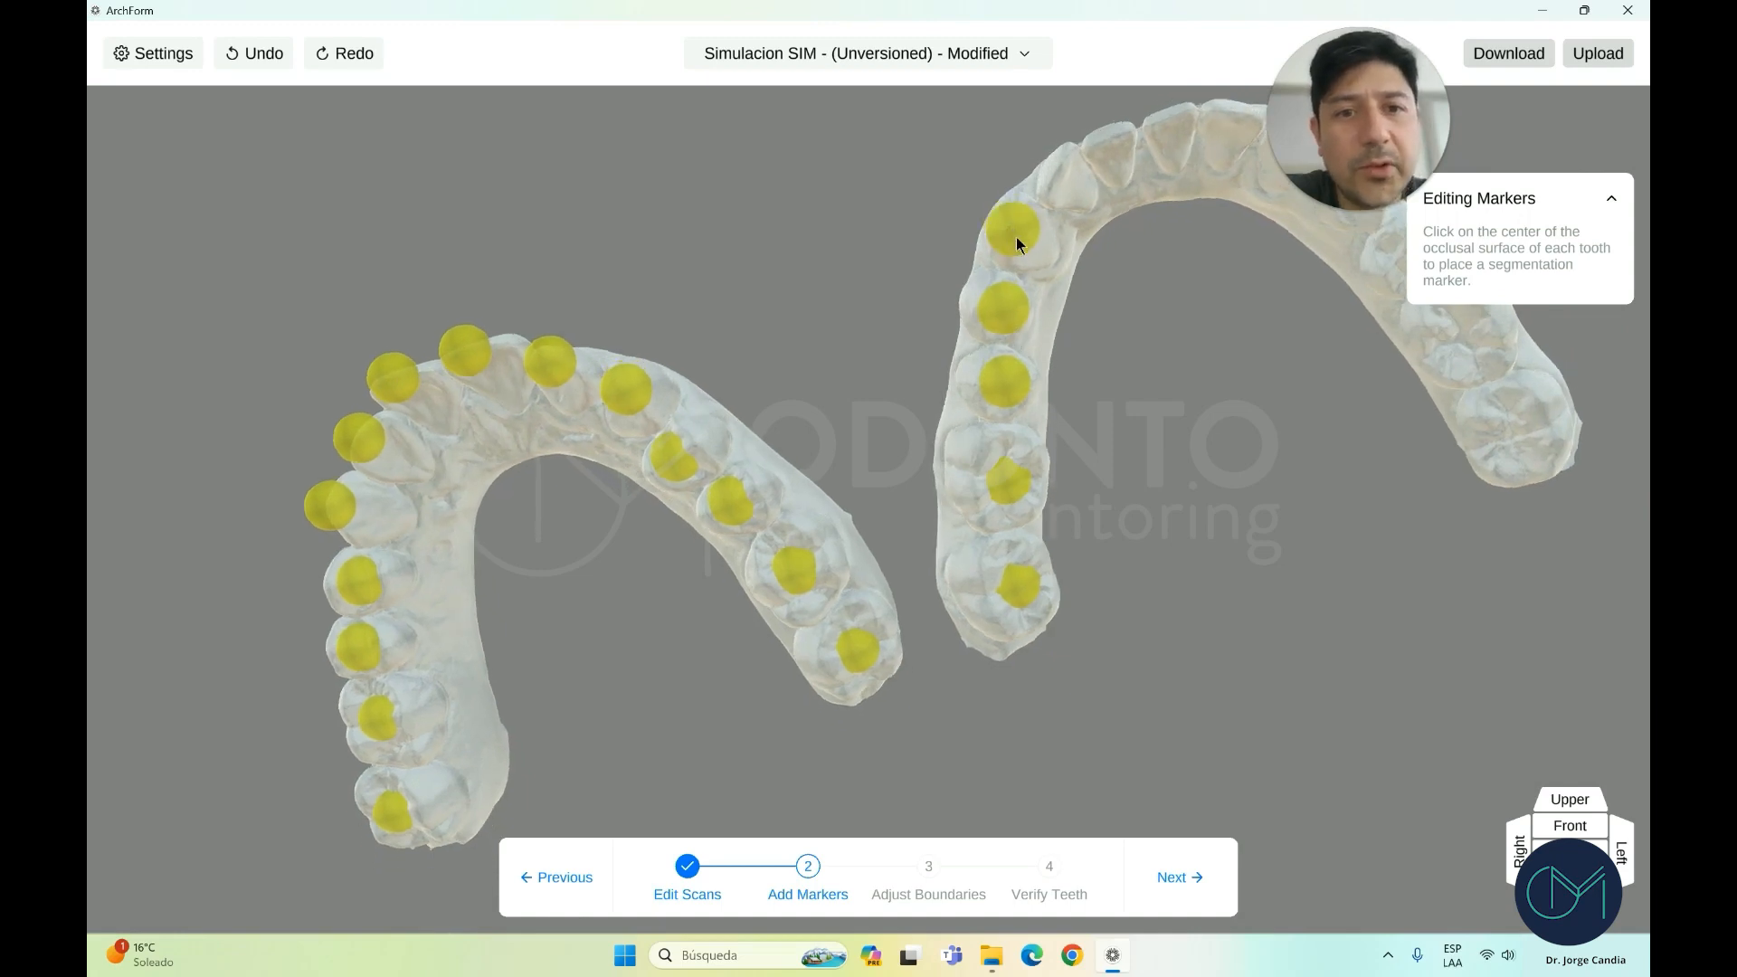
{"action": "left_click", "coordinate": [1068, 184]}
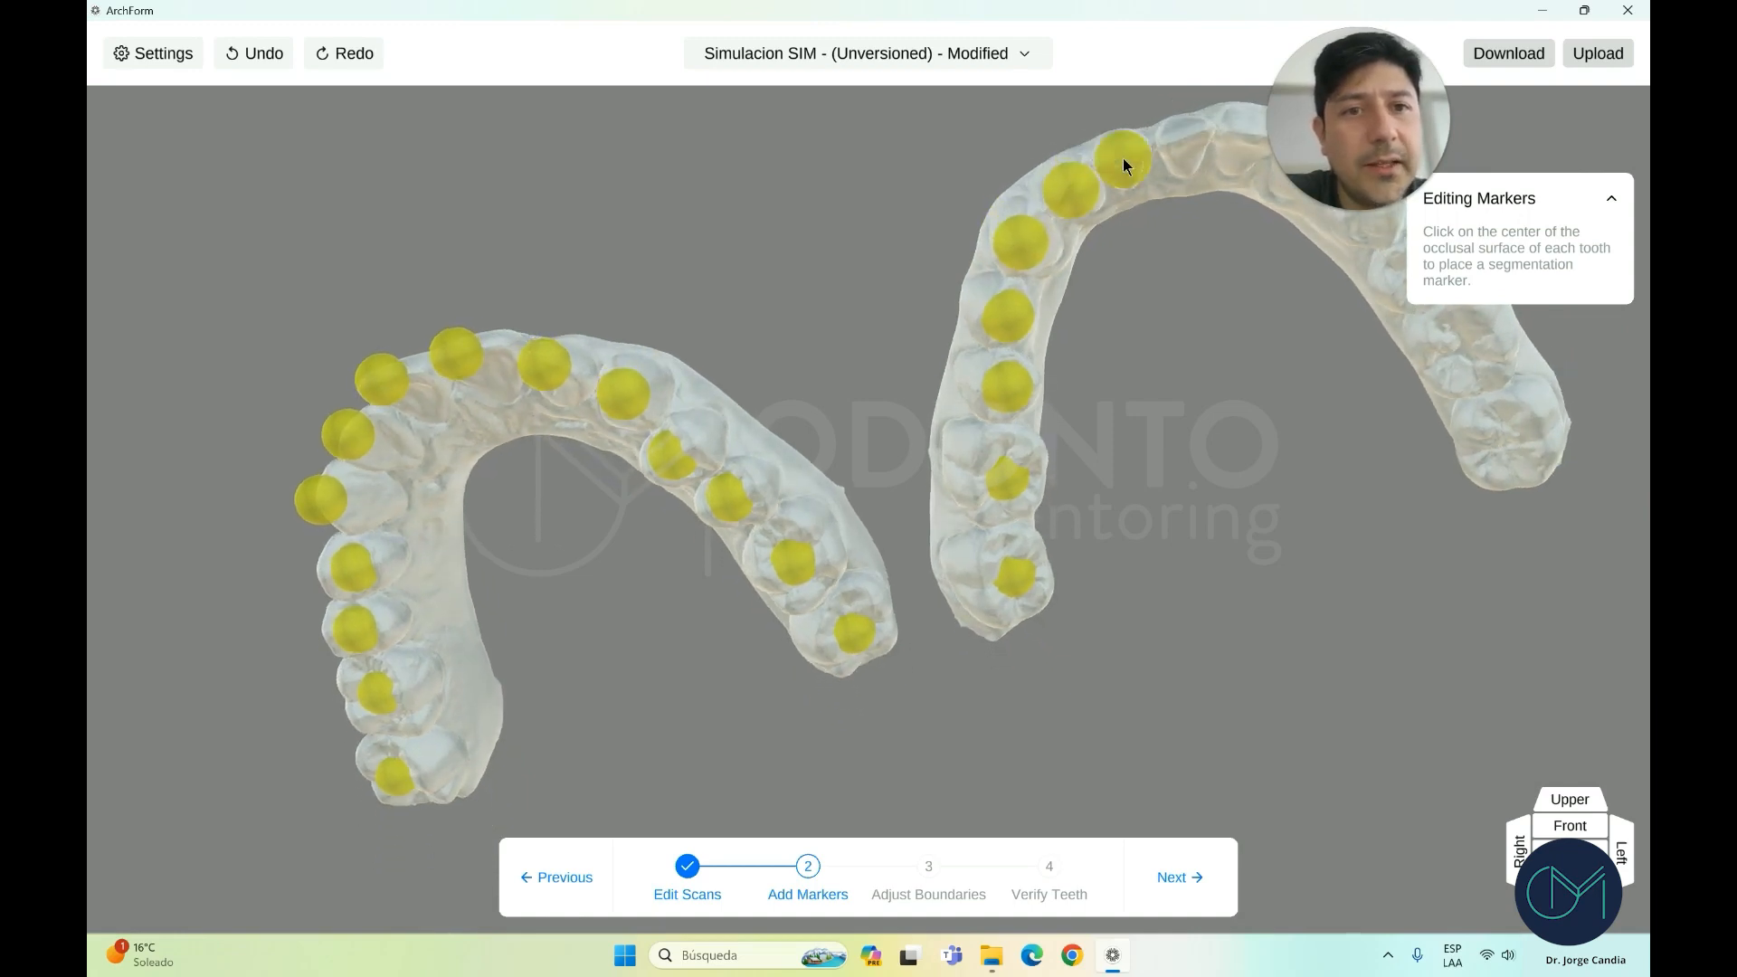
{"action": "left_click", "coordinate": [1124, 161]}
{"action": "left_click", "coordinate": [1138, 195]}
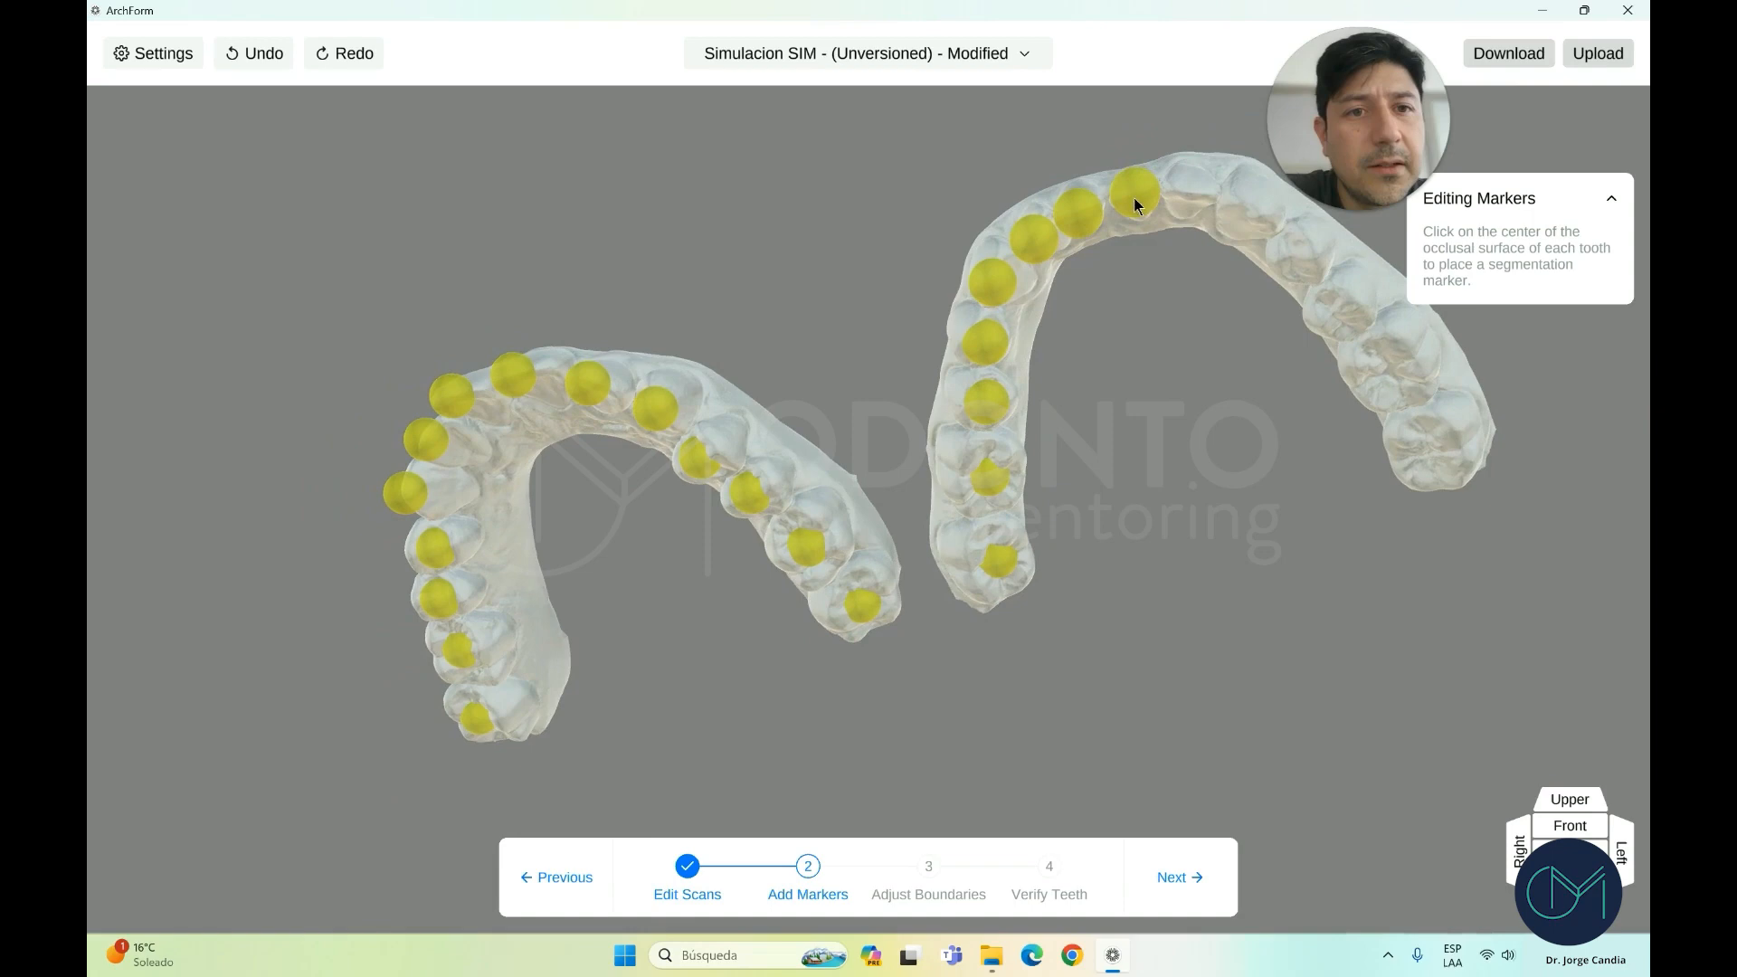
{"action": "left_click", "coordinate": [1193, 194]}
{"action": "left_click", "coordinate": [1209, 213]}
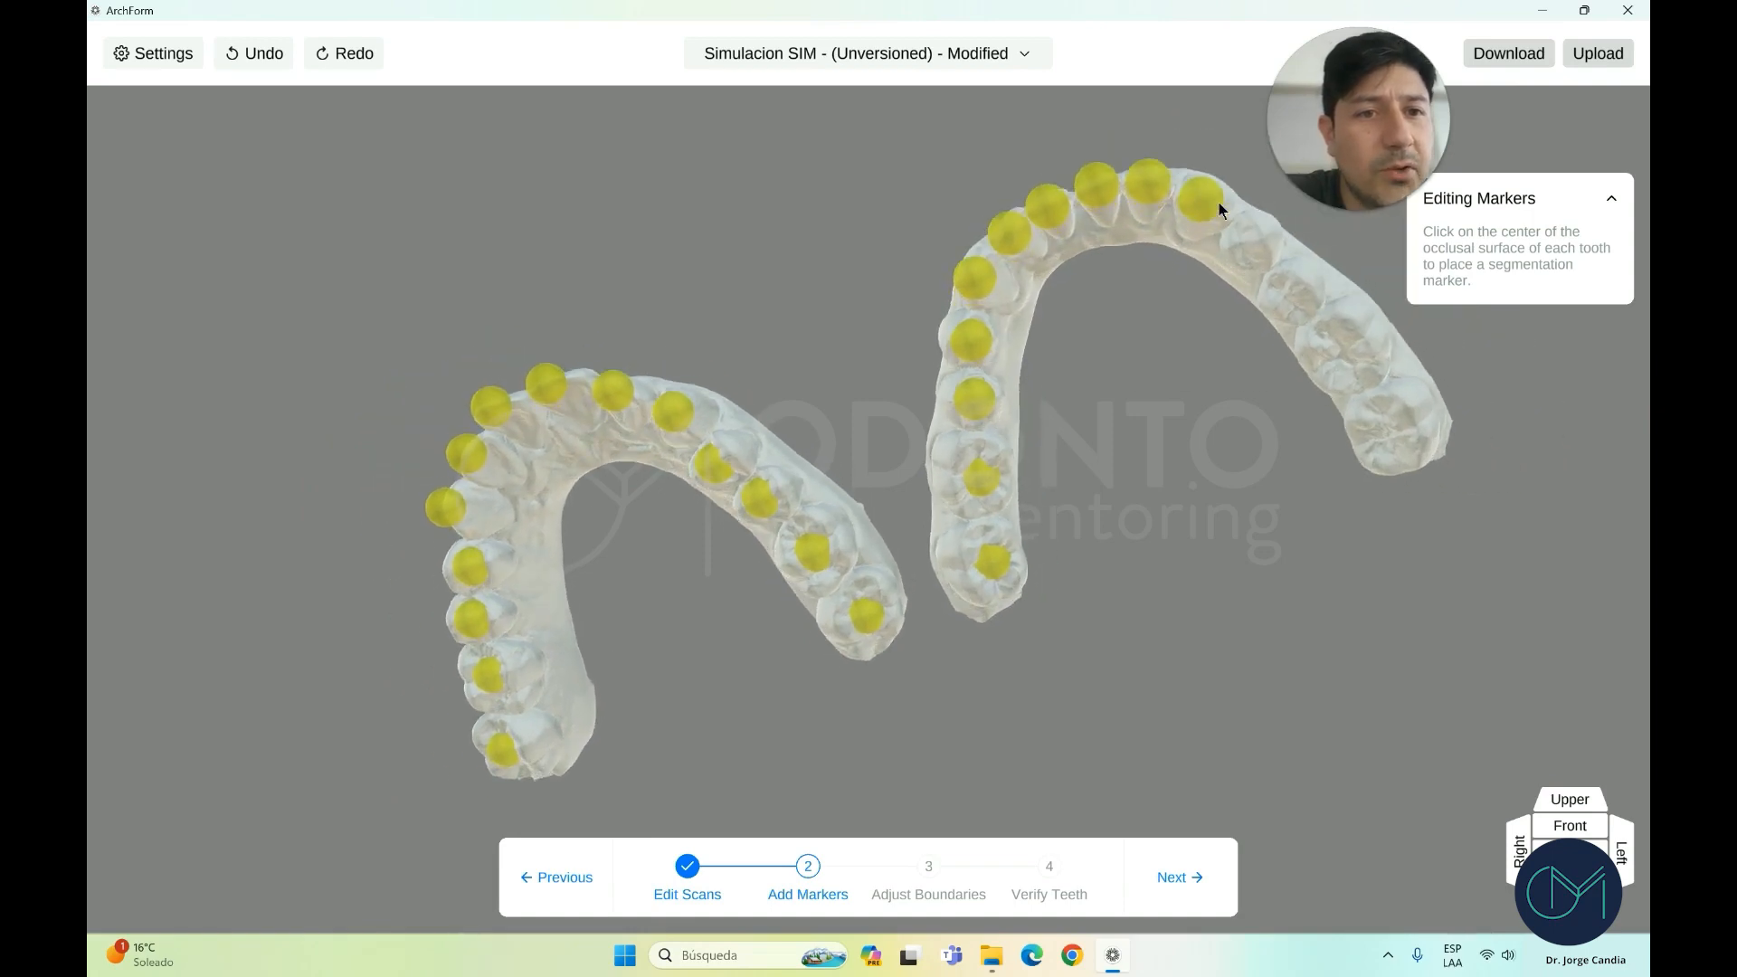
{"action": "left_click", "coordinate": [1252, 242]}
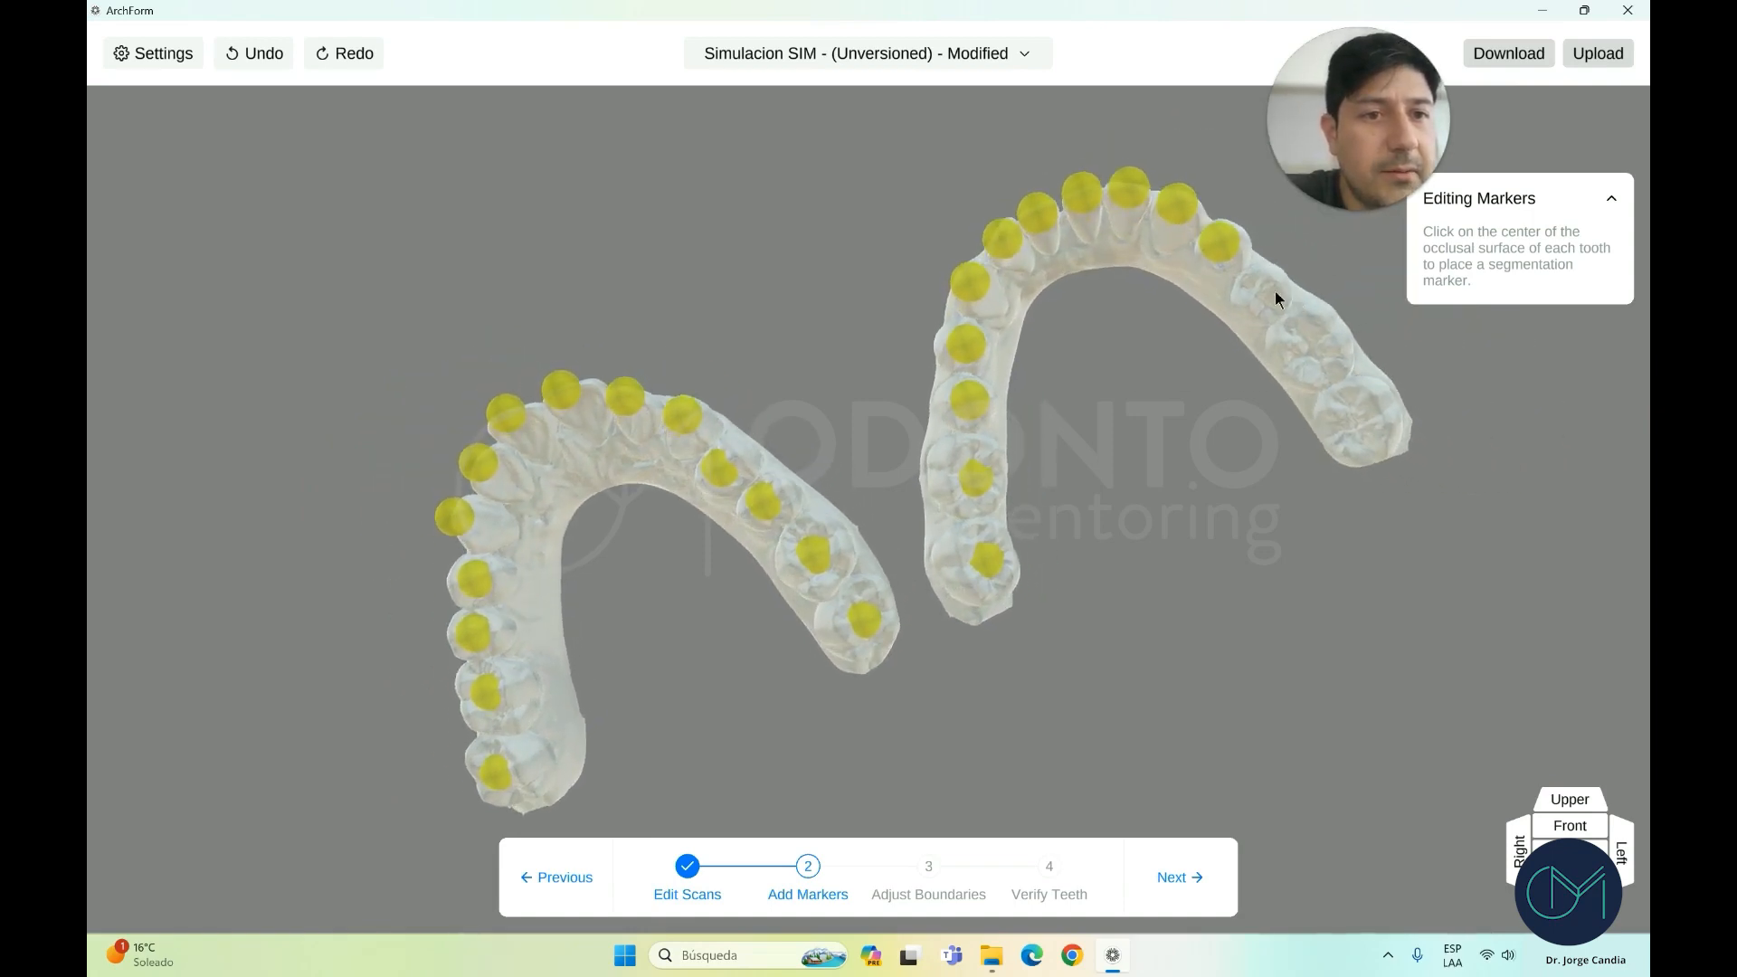
{"action": "left_click", "coordinate": [1372, 328]}
{"action": "left_click", "coordinate": [1404, 404]}
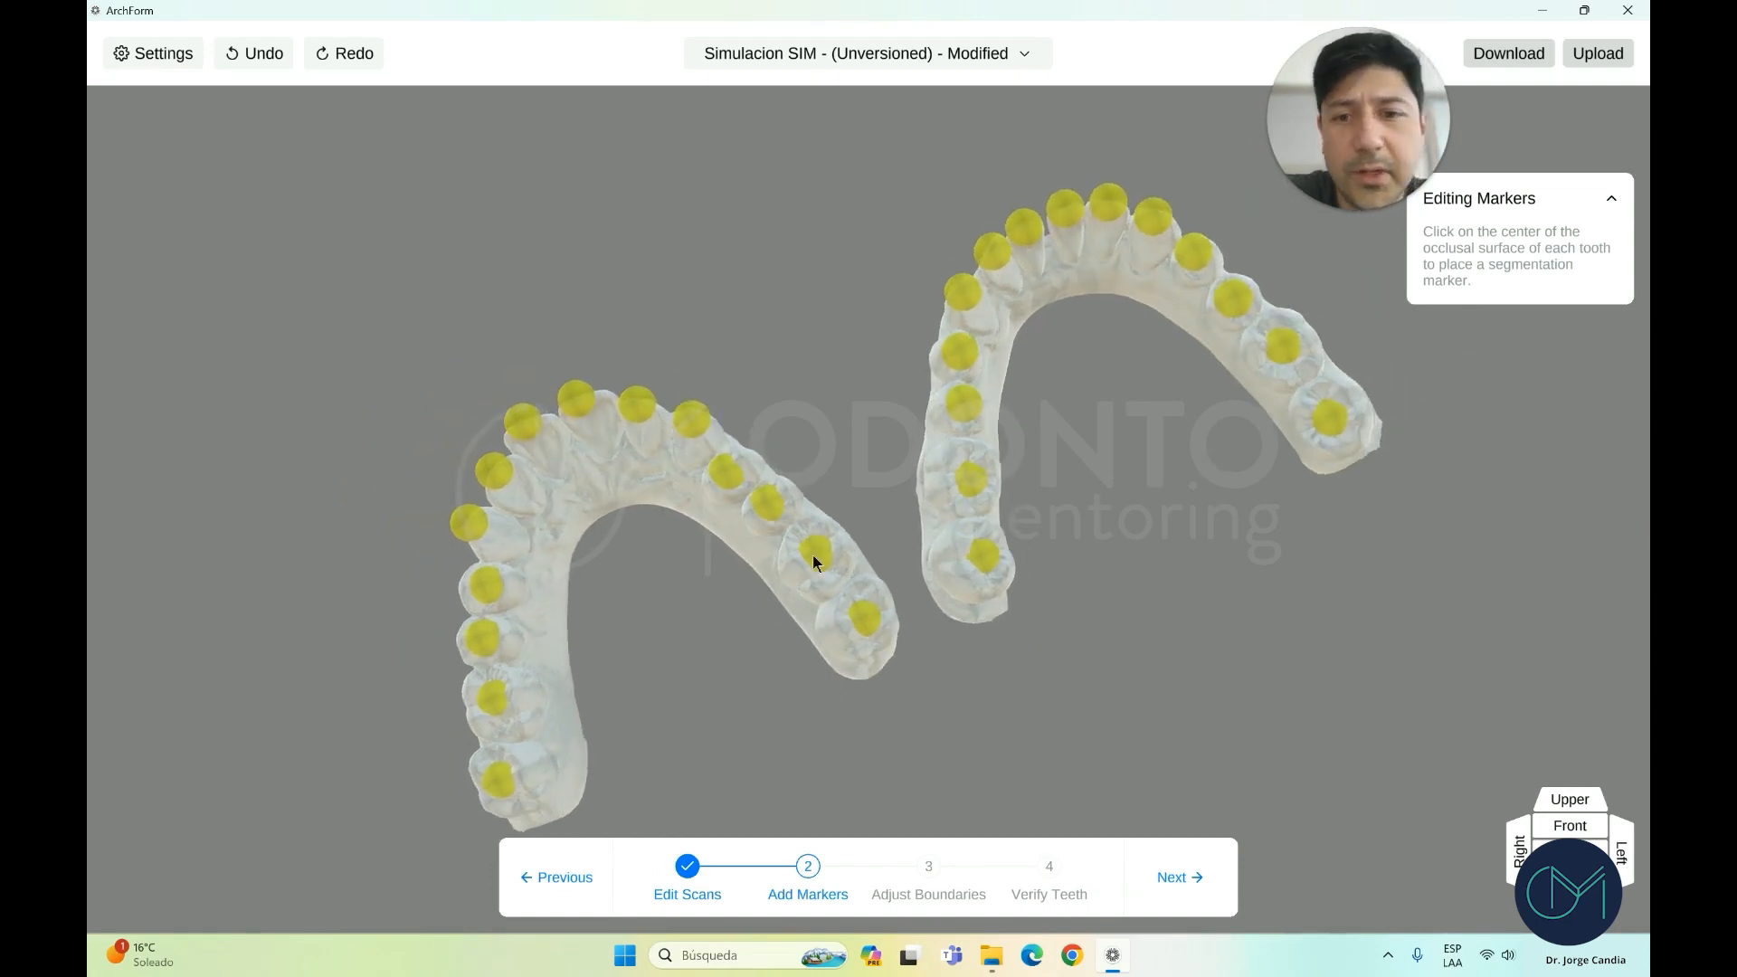
{"action": "mouse_move", "coordinate": [814, 559]}
{"action": "right_mouse_down"}
{"action": "mouse_move", "coordinate": [863, 567]}
{"action": "mouse_move", "coordinate": [834, 577]}
{"action": "right_mouse_up"}
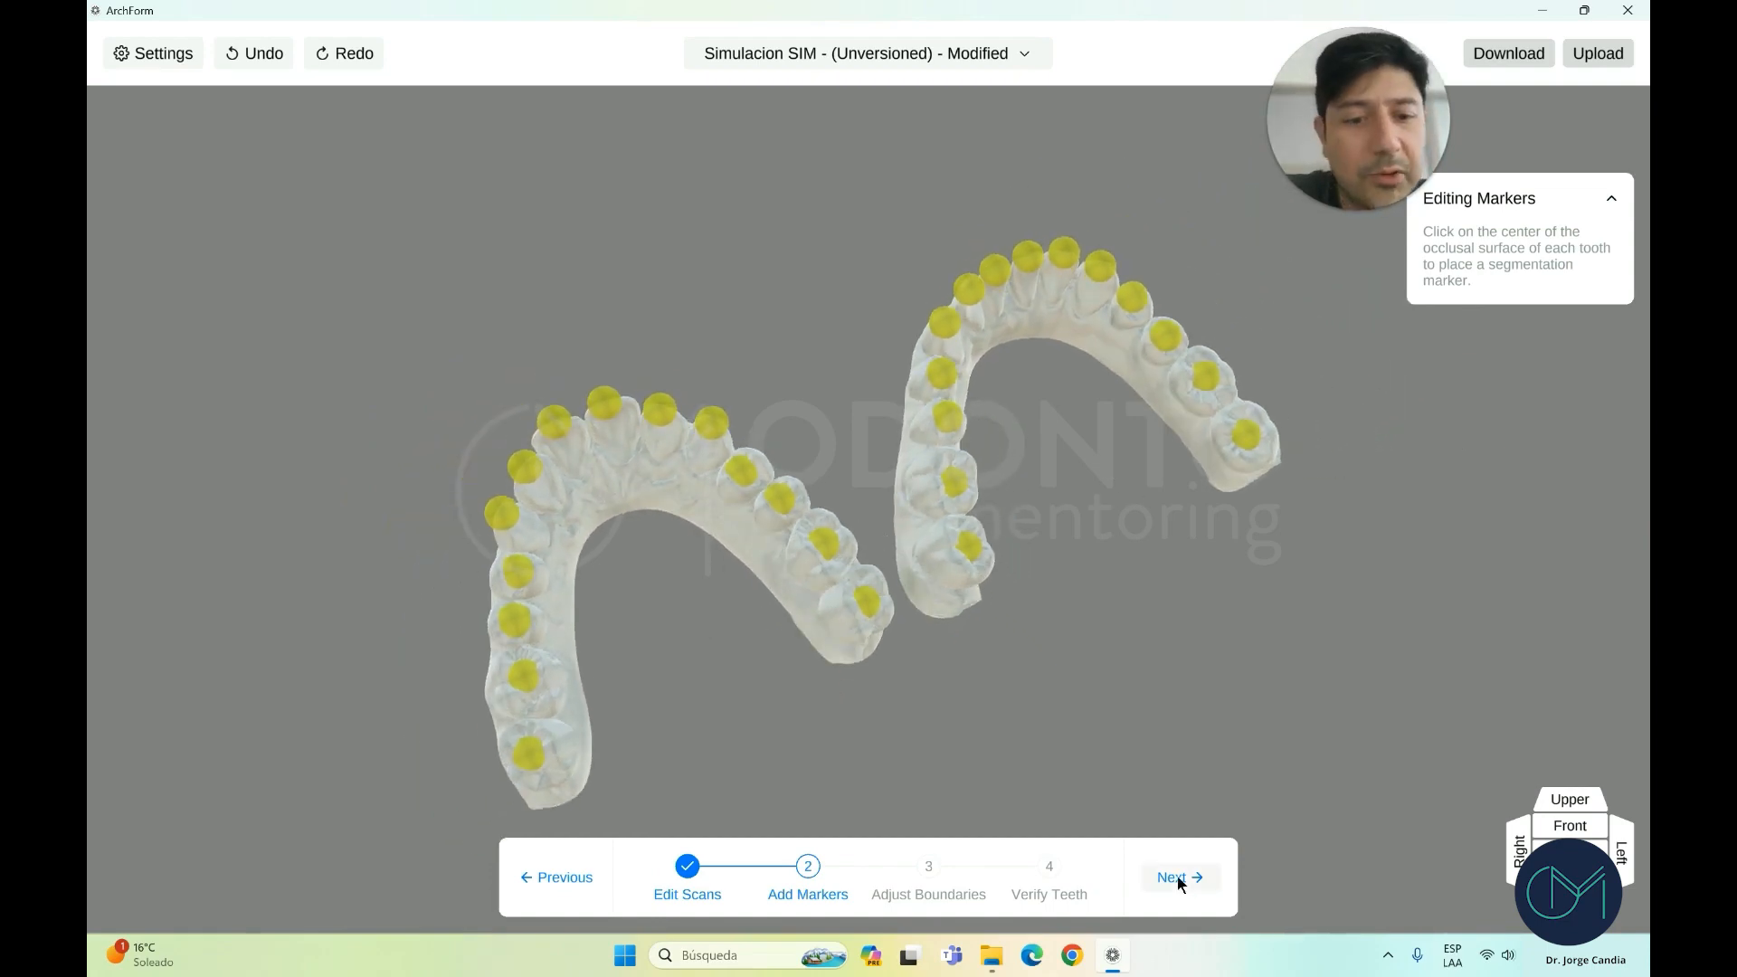
{"action": "left_click", "coordinate": [1175, 879]}
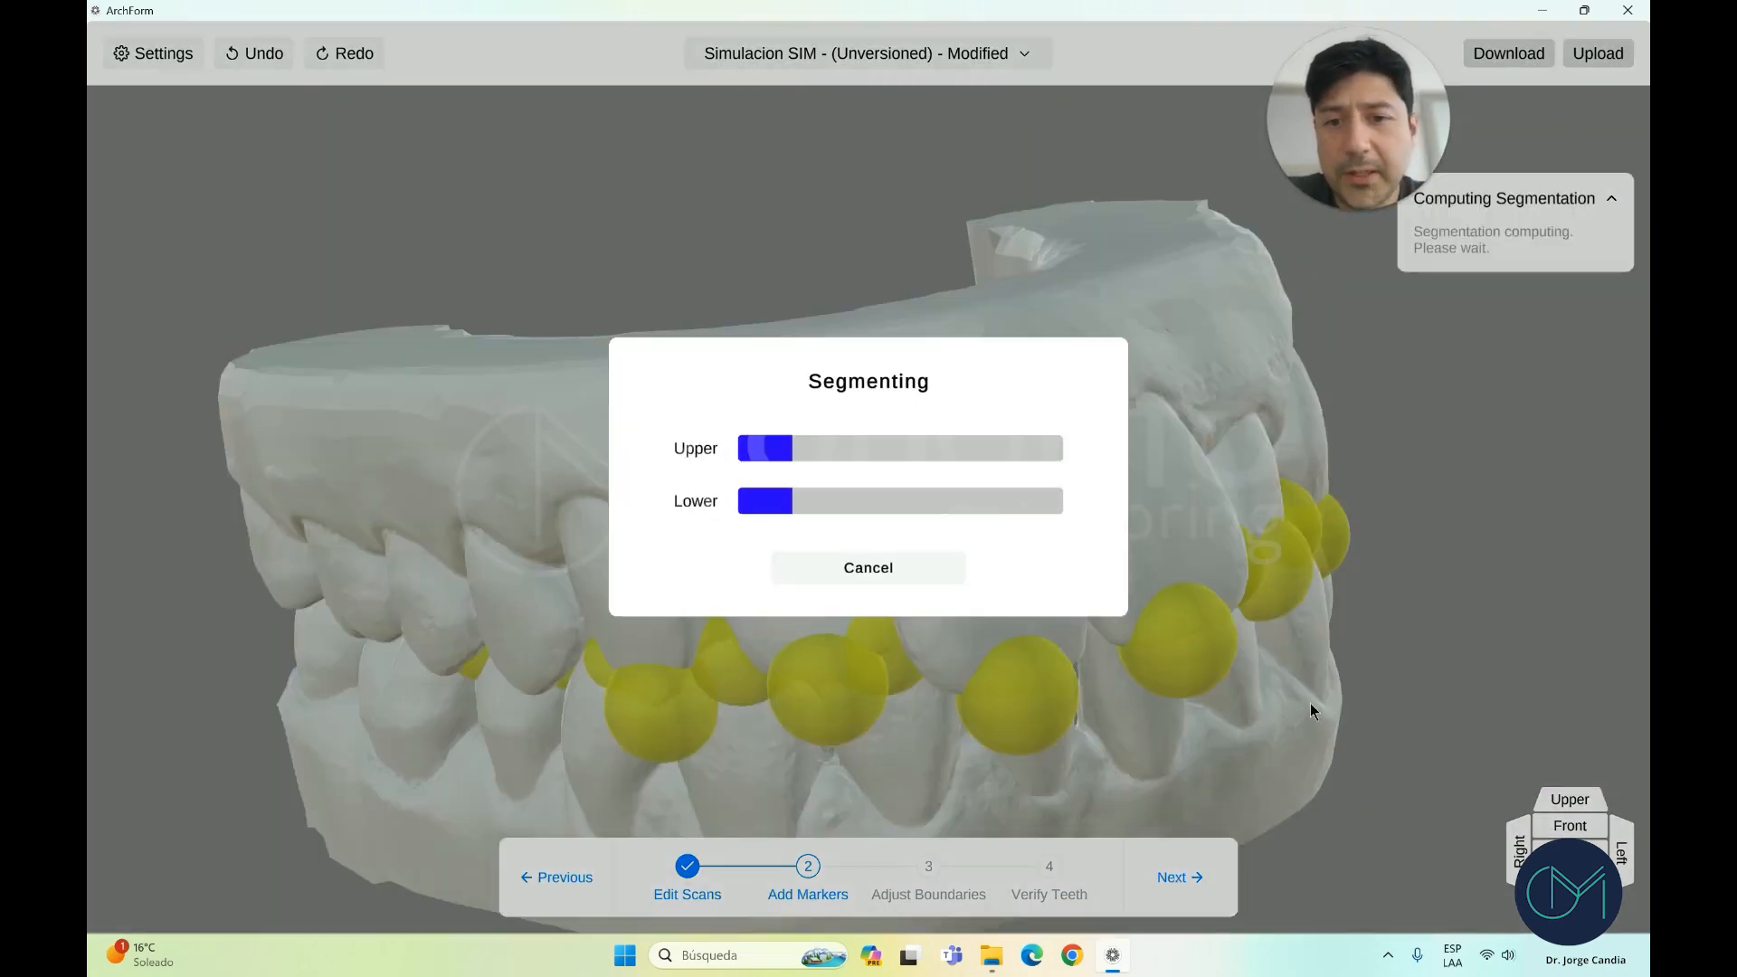
Switch to the Upper occlusal view and zoom onto the last molar's border curve
{"action": "right_click_drag", "start_coordinate": [908, 588], "coordinate": [1191, 626]}
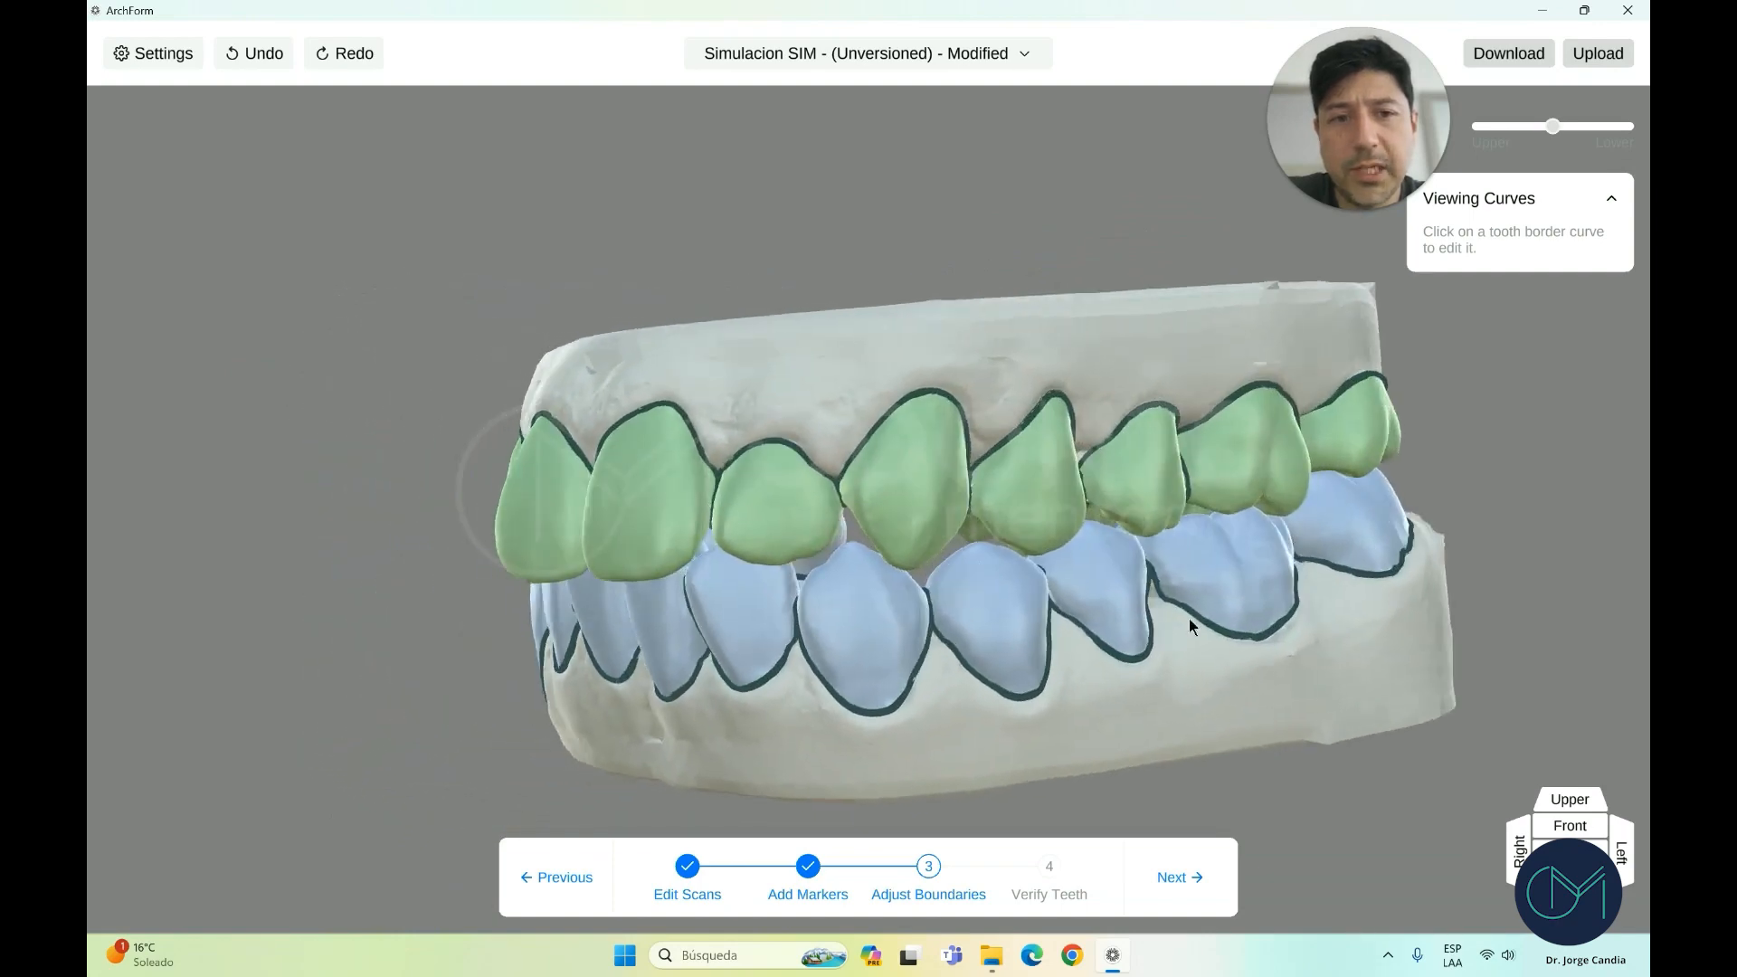
{"action": "left_click", "coordinate": [1569, 799]}
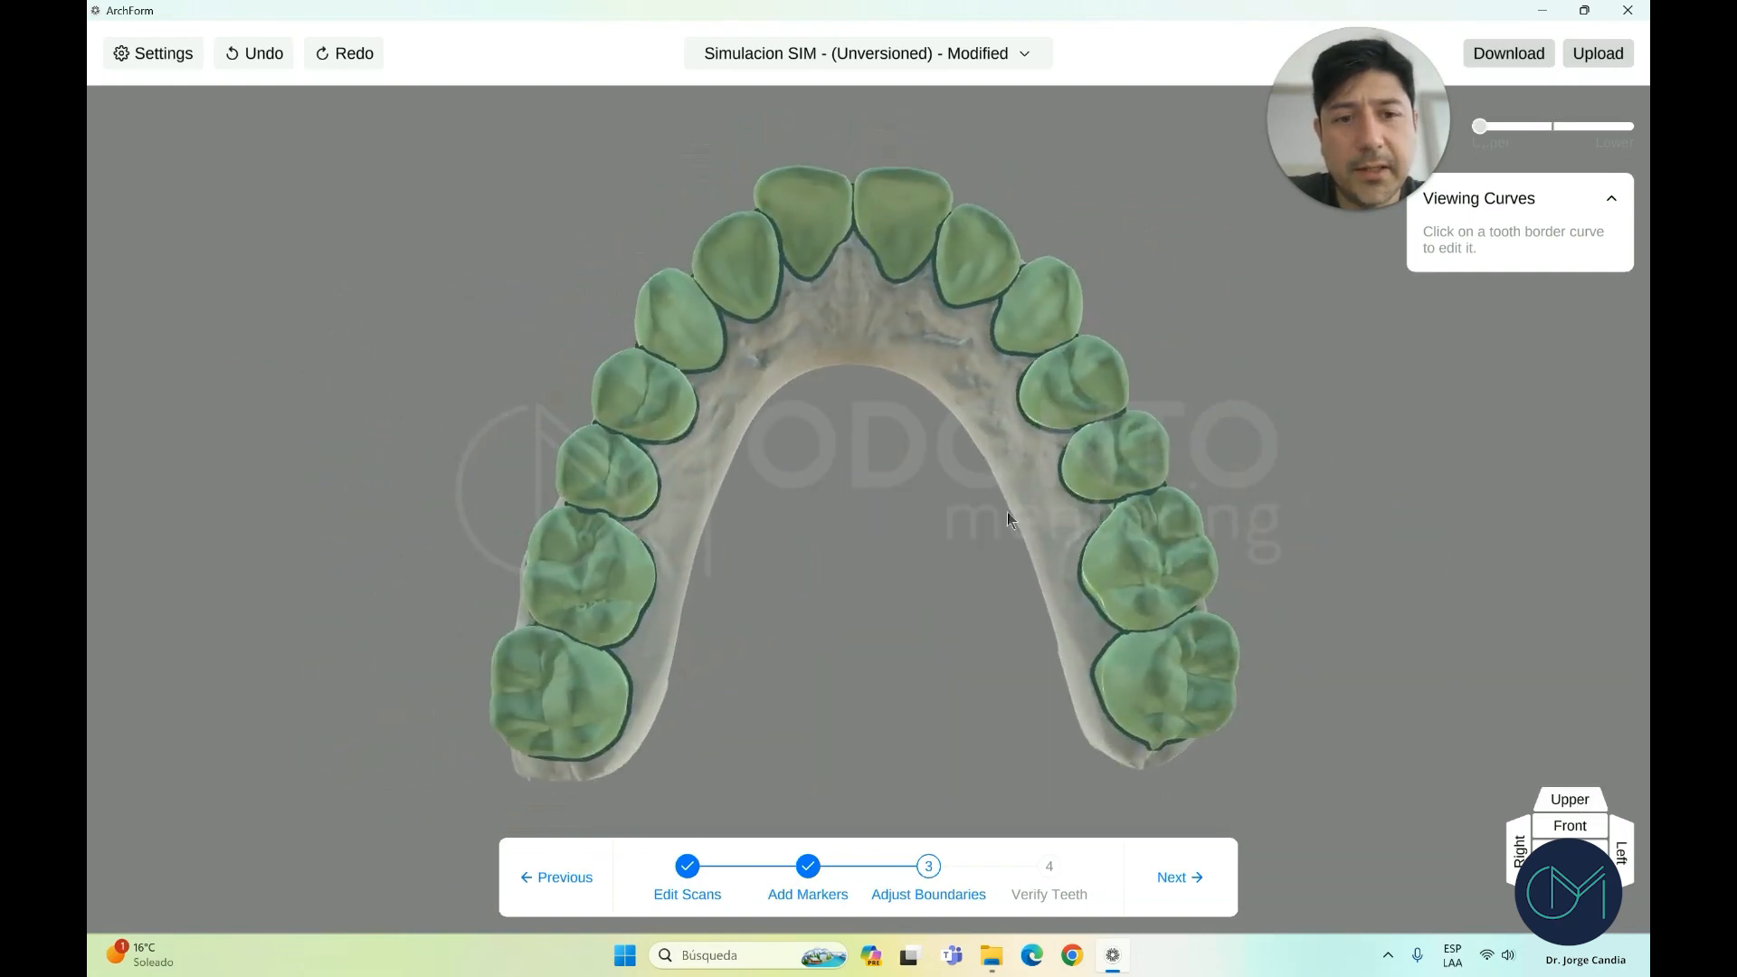
{"action": "right_click_drag", "start_coordinate": [1007, 487], "coordinate": [868, 403]}
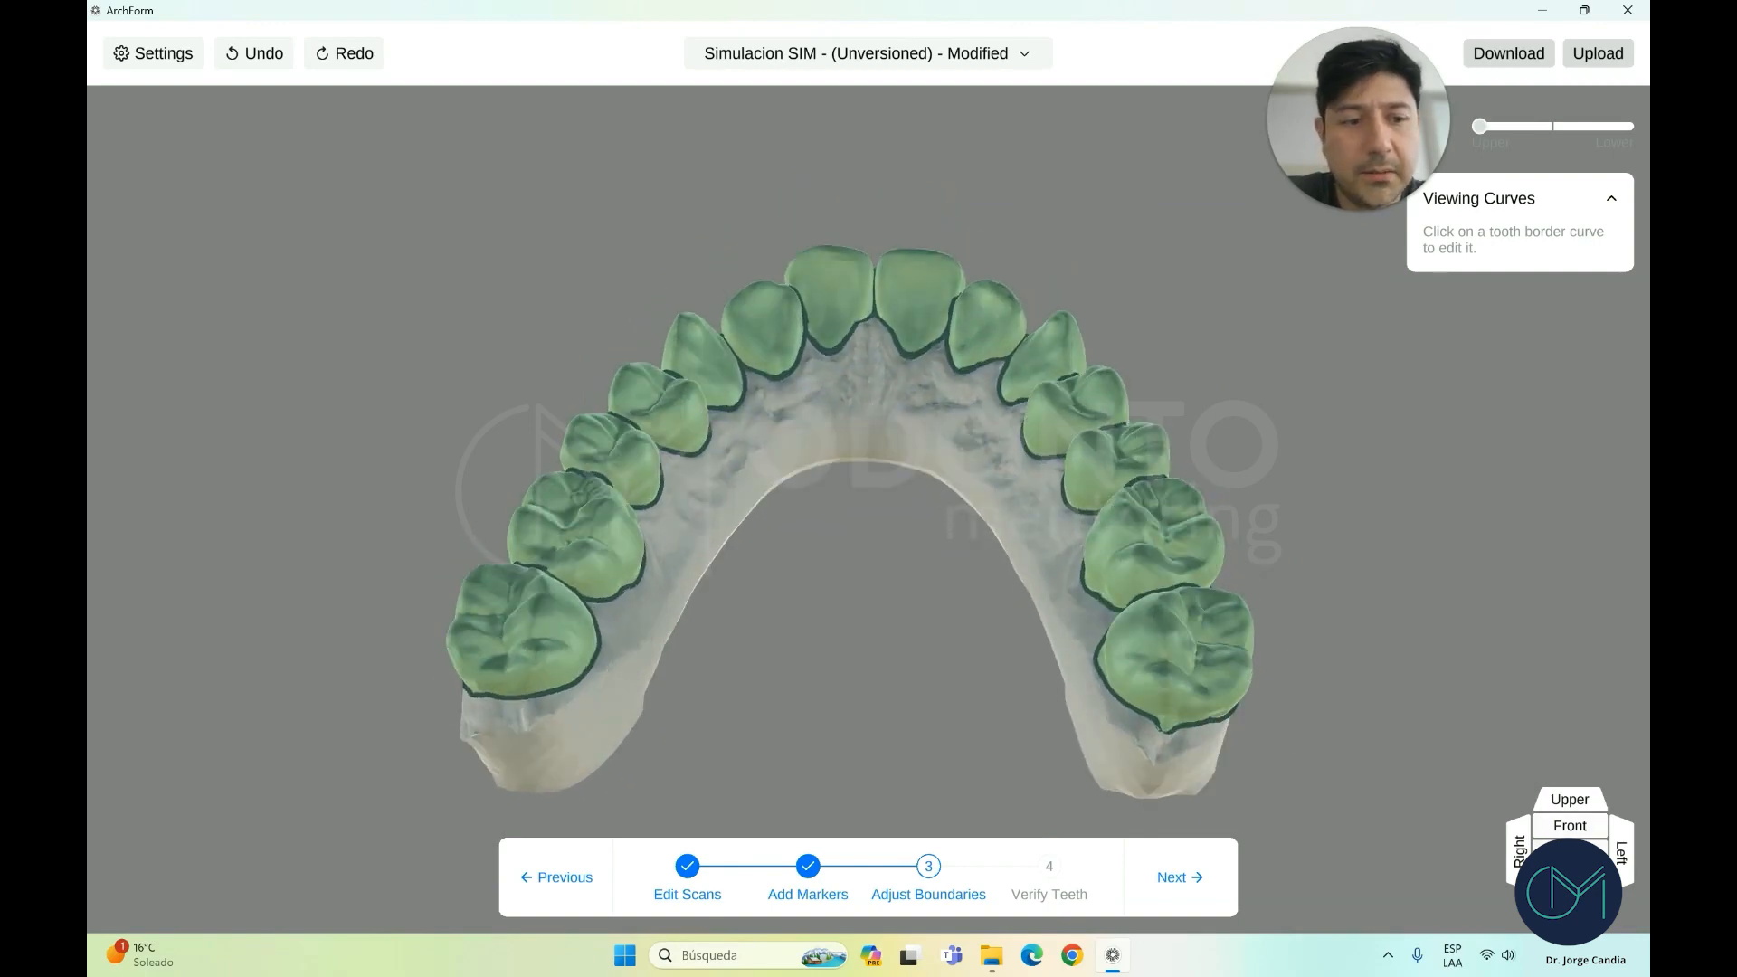
{"action": "right_click_drag", "start_coordinate": [1041, 470], "coordinate": [628, 504]}
{"action": "scroll", "coordinate": [630, 489], "scroll_direction": "up", "scroll_amount": 4}
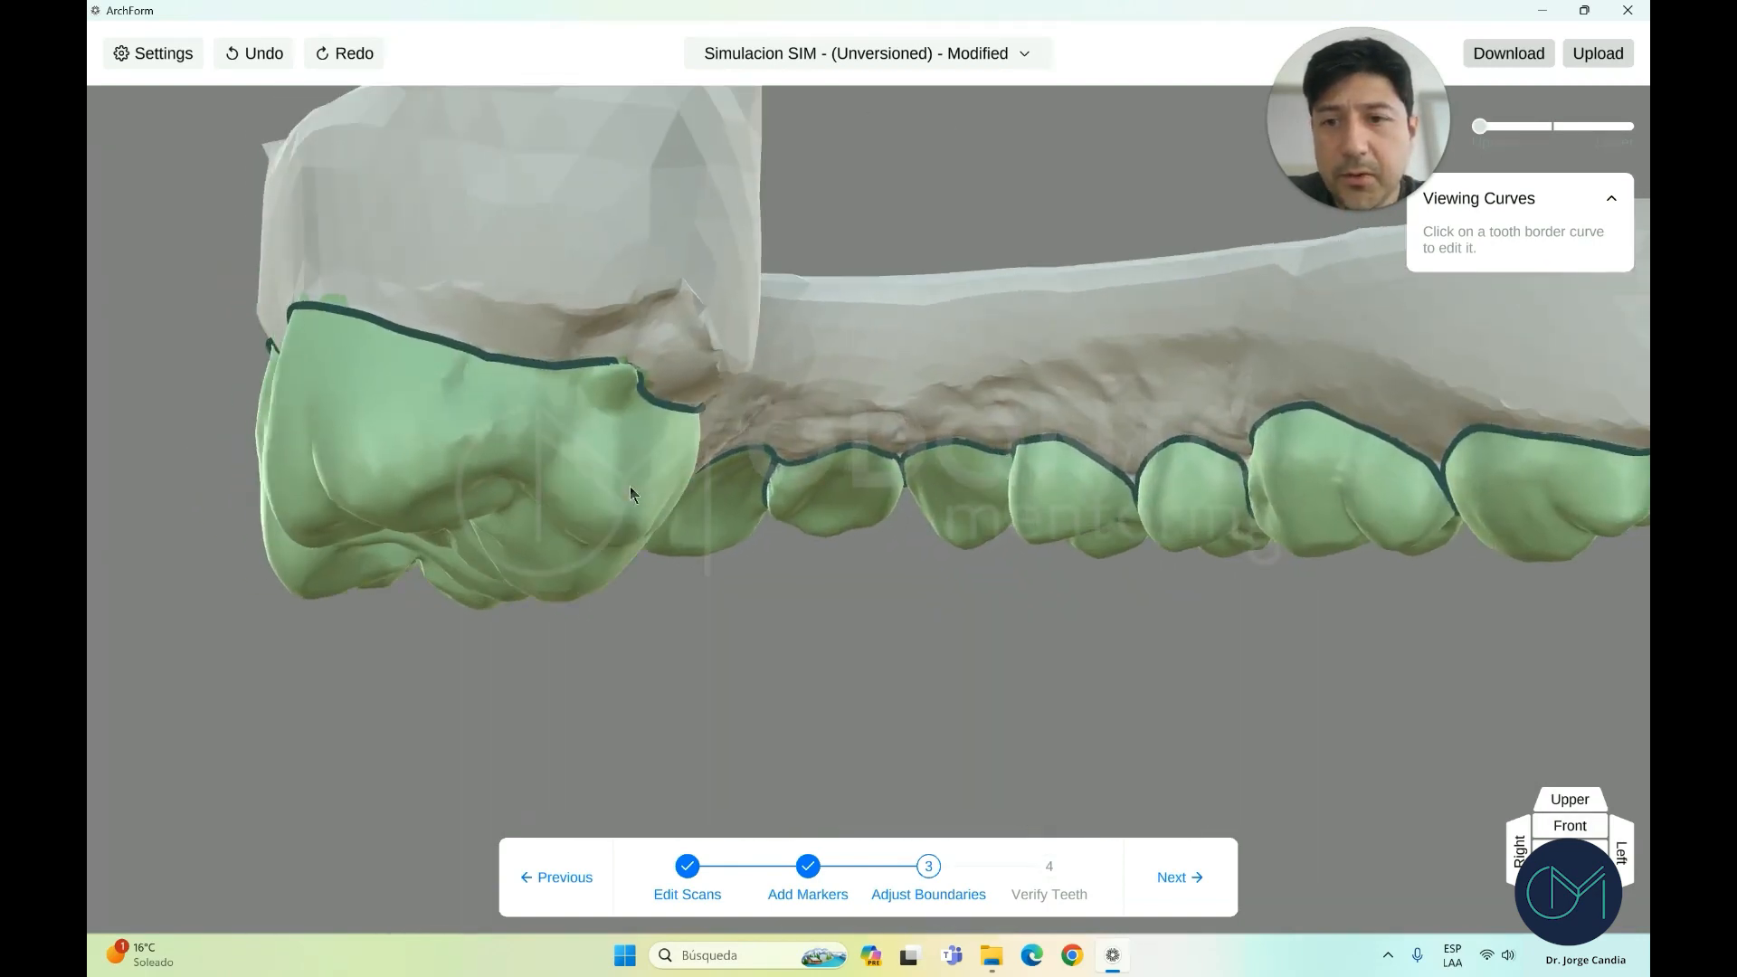
Open the last upper molar's border curve and run a smoothing pass along it
{"action": "left_click", "coordinate": [549, 365]}
{"action": "scroll", "coordinate": [557, 409], "scroll_direction": "down", "scroll_amount": 3}
{"action": "right_click_drag", "start_coordinate": [559, 411], "coordinate": [481, 398]}
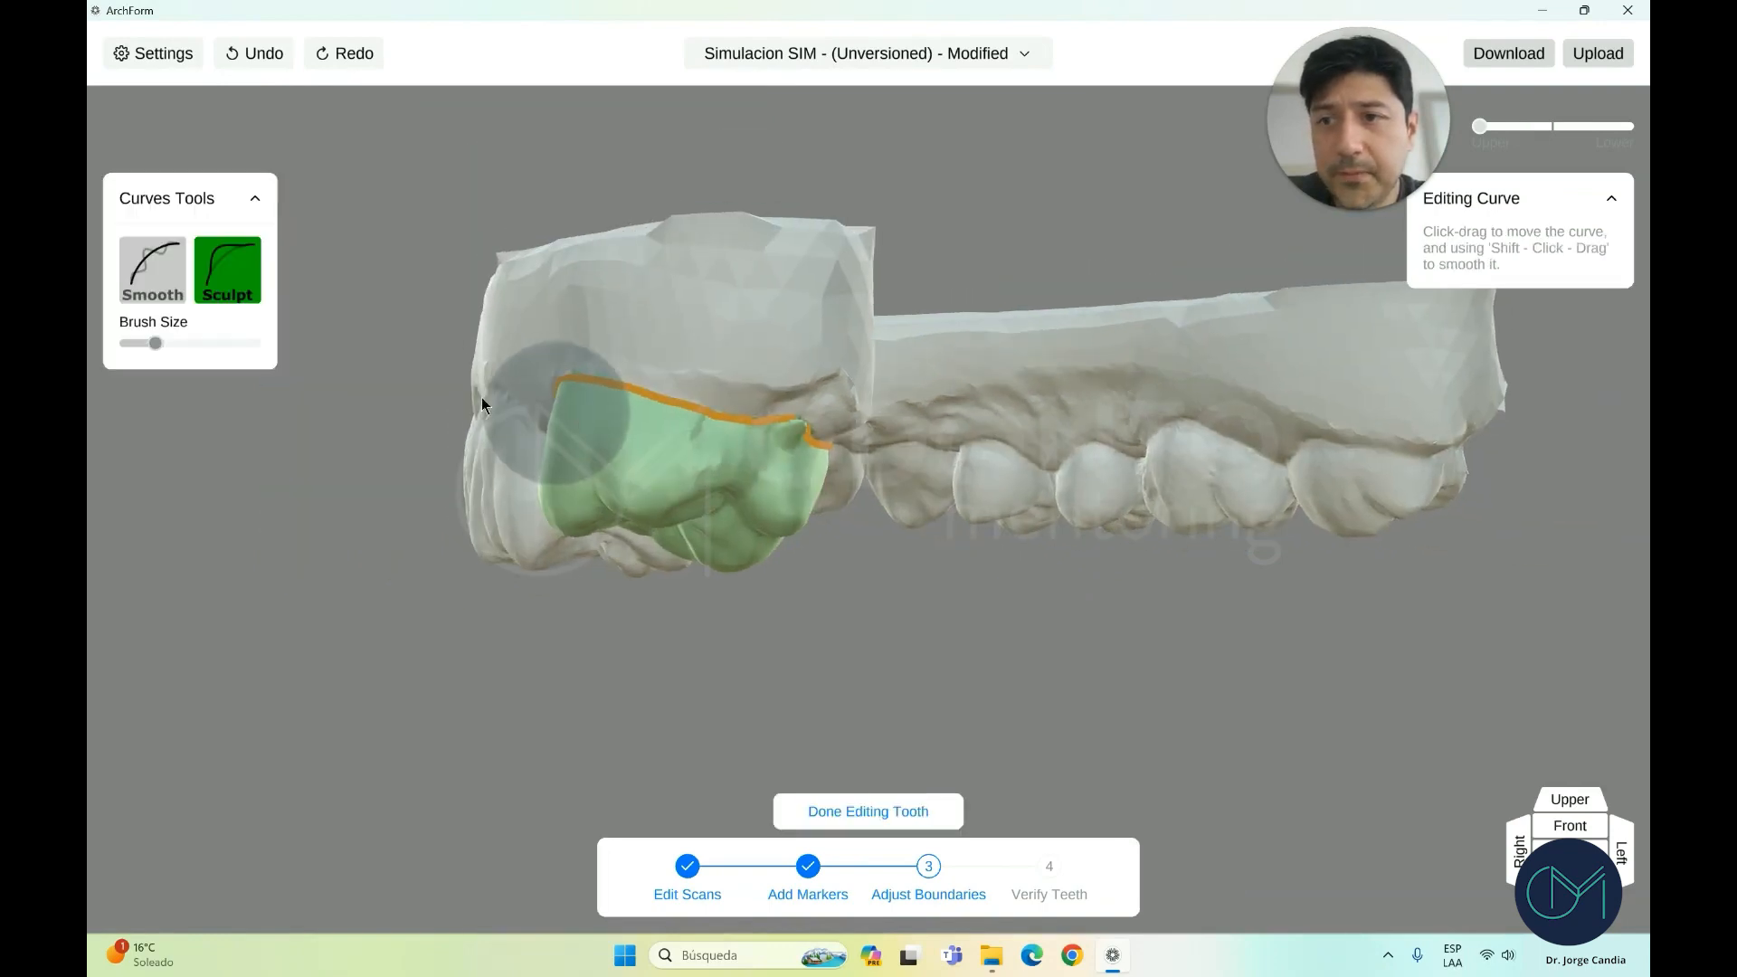
{"action": "left_click", "coordinate": [147, 281]}
{"action": "scroll", "coordinate": [711, 465], "scroll_direction": "up", "scroll_amount": 2}
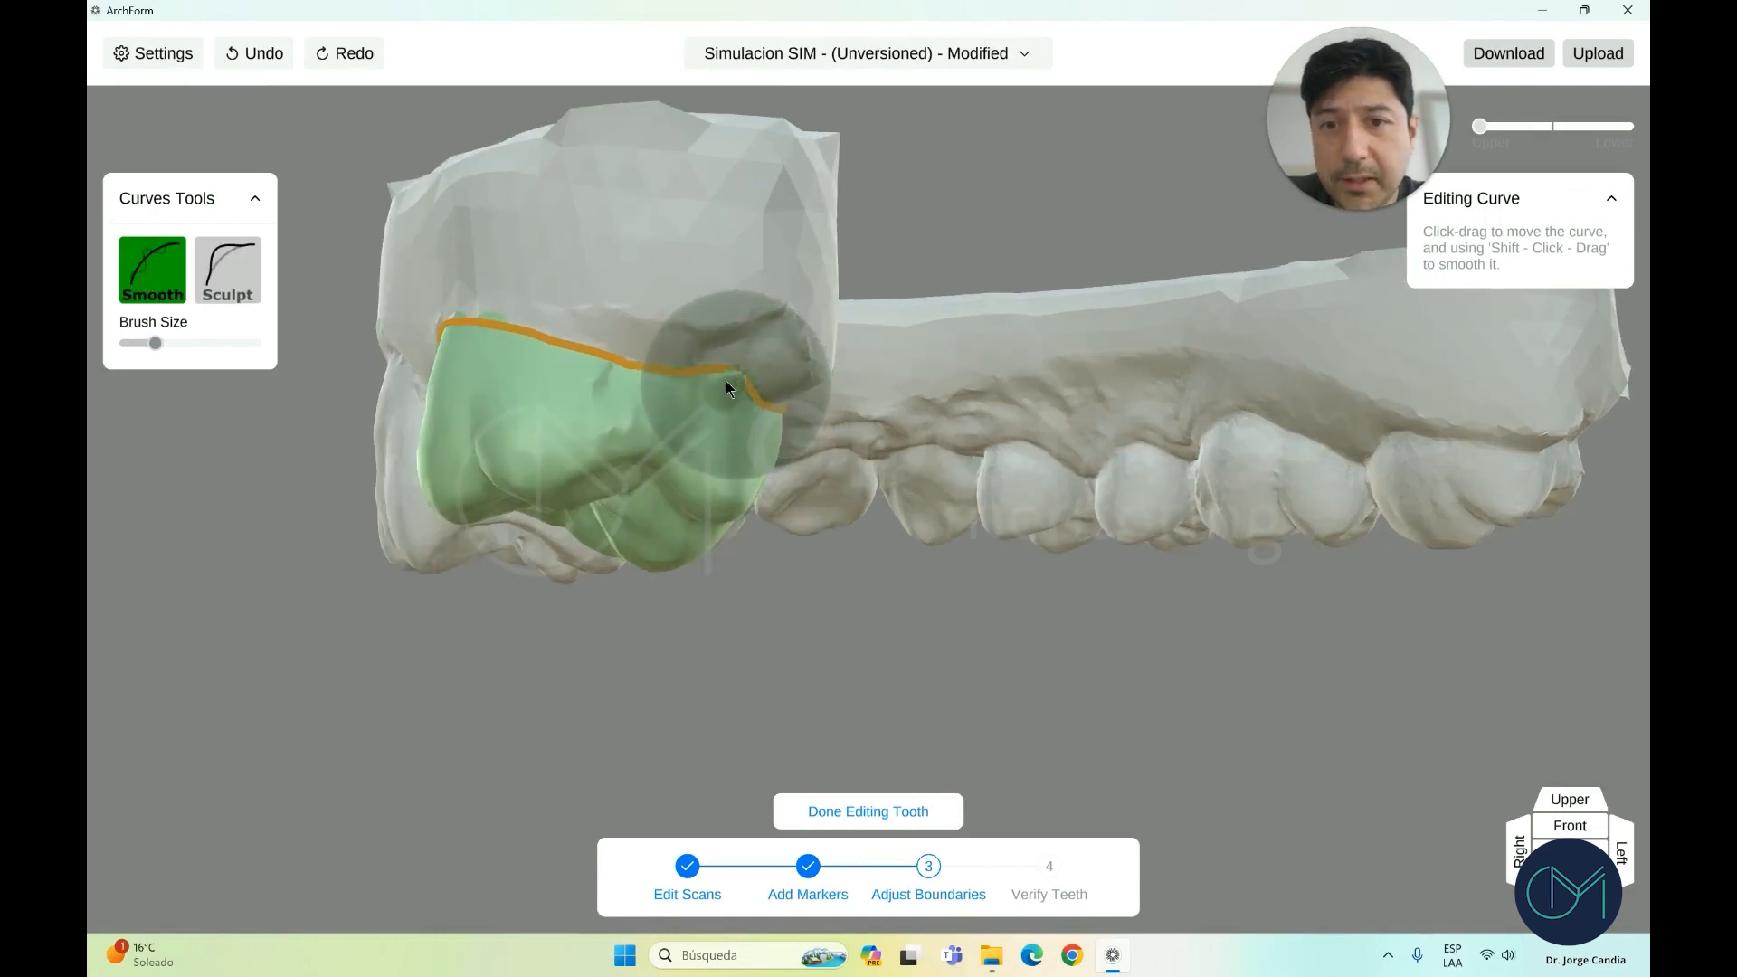
{"action": "right_click_drag", "start_coordinate": [619, 363], "coordinate": [621, 373]}
Sculpt the molar's border curve down toward the gum line
{"action": "left_click", "coordinate": [238, 283]}
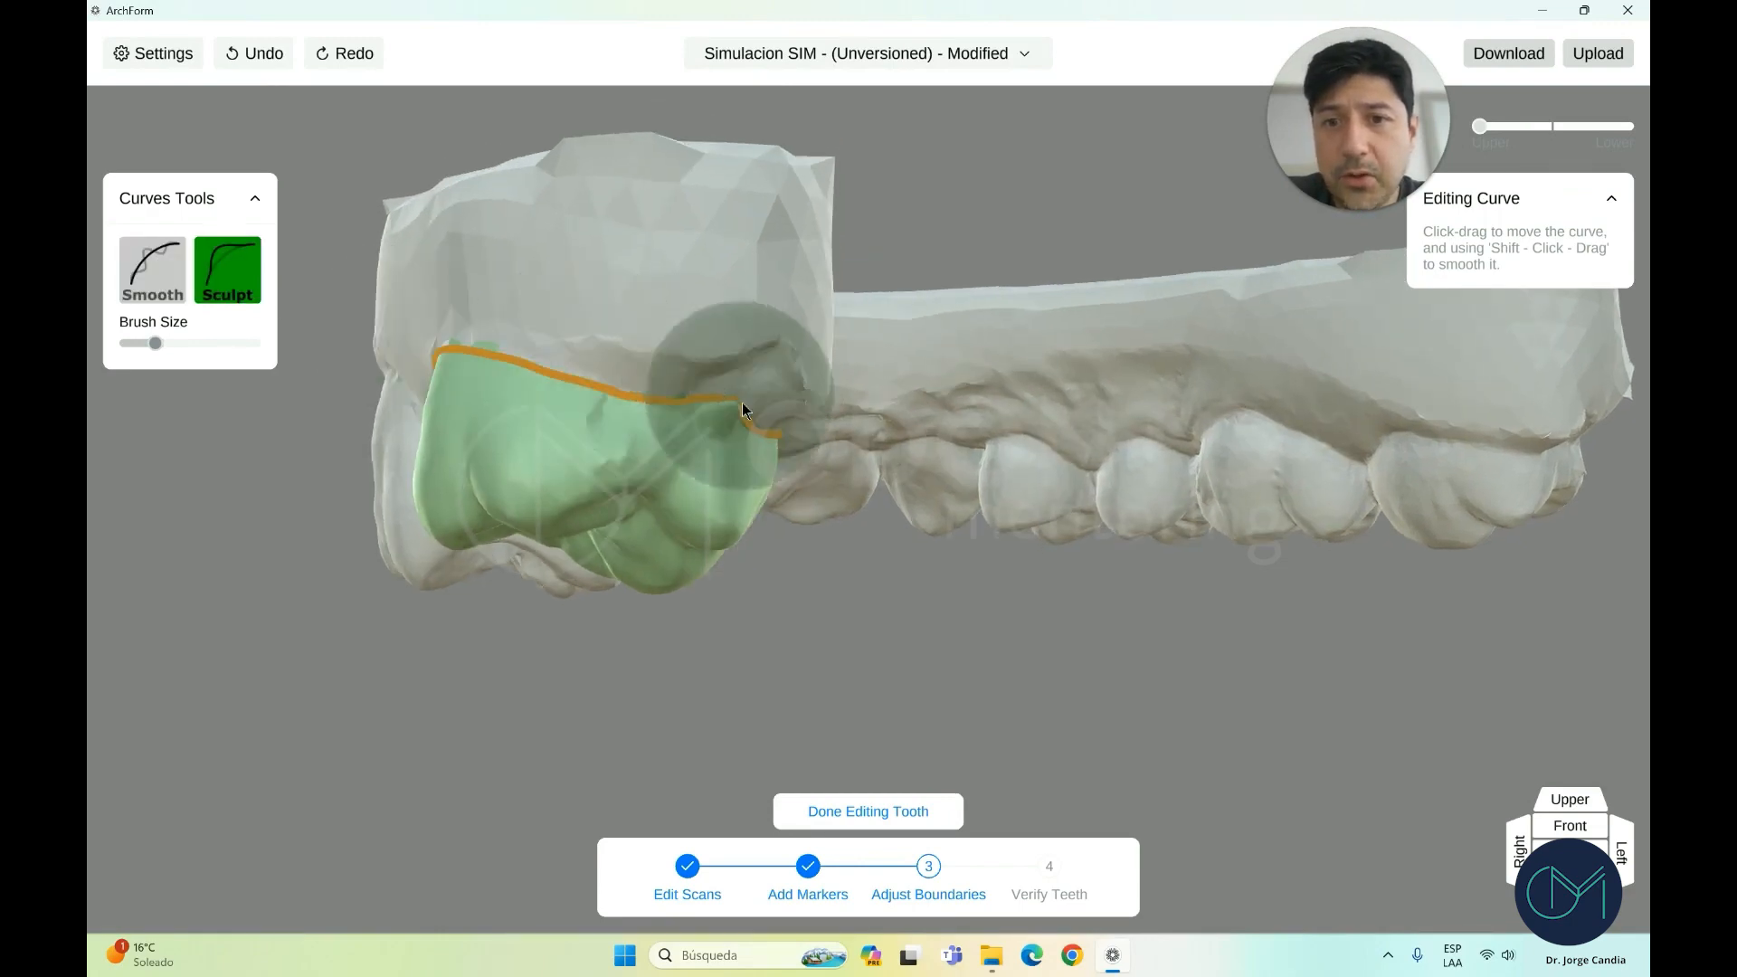
{"action": "mouse_move", "coordinate": [742, 404]}
{"action": "right_mouse_down"}
{"action": "mouse_move", "coordinate": [730, 253]}
{"action": "mouse_move", "coordinate": [743, 203]}
{"action": "mouse_move", "coordinate": [774, 215]}
{"action": "right_mouse_up"}
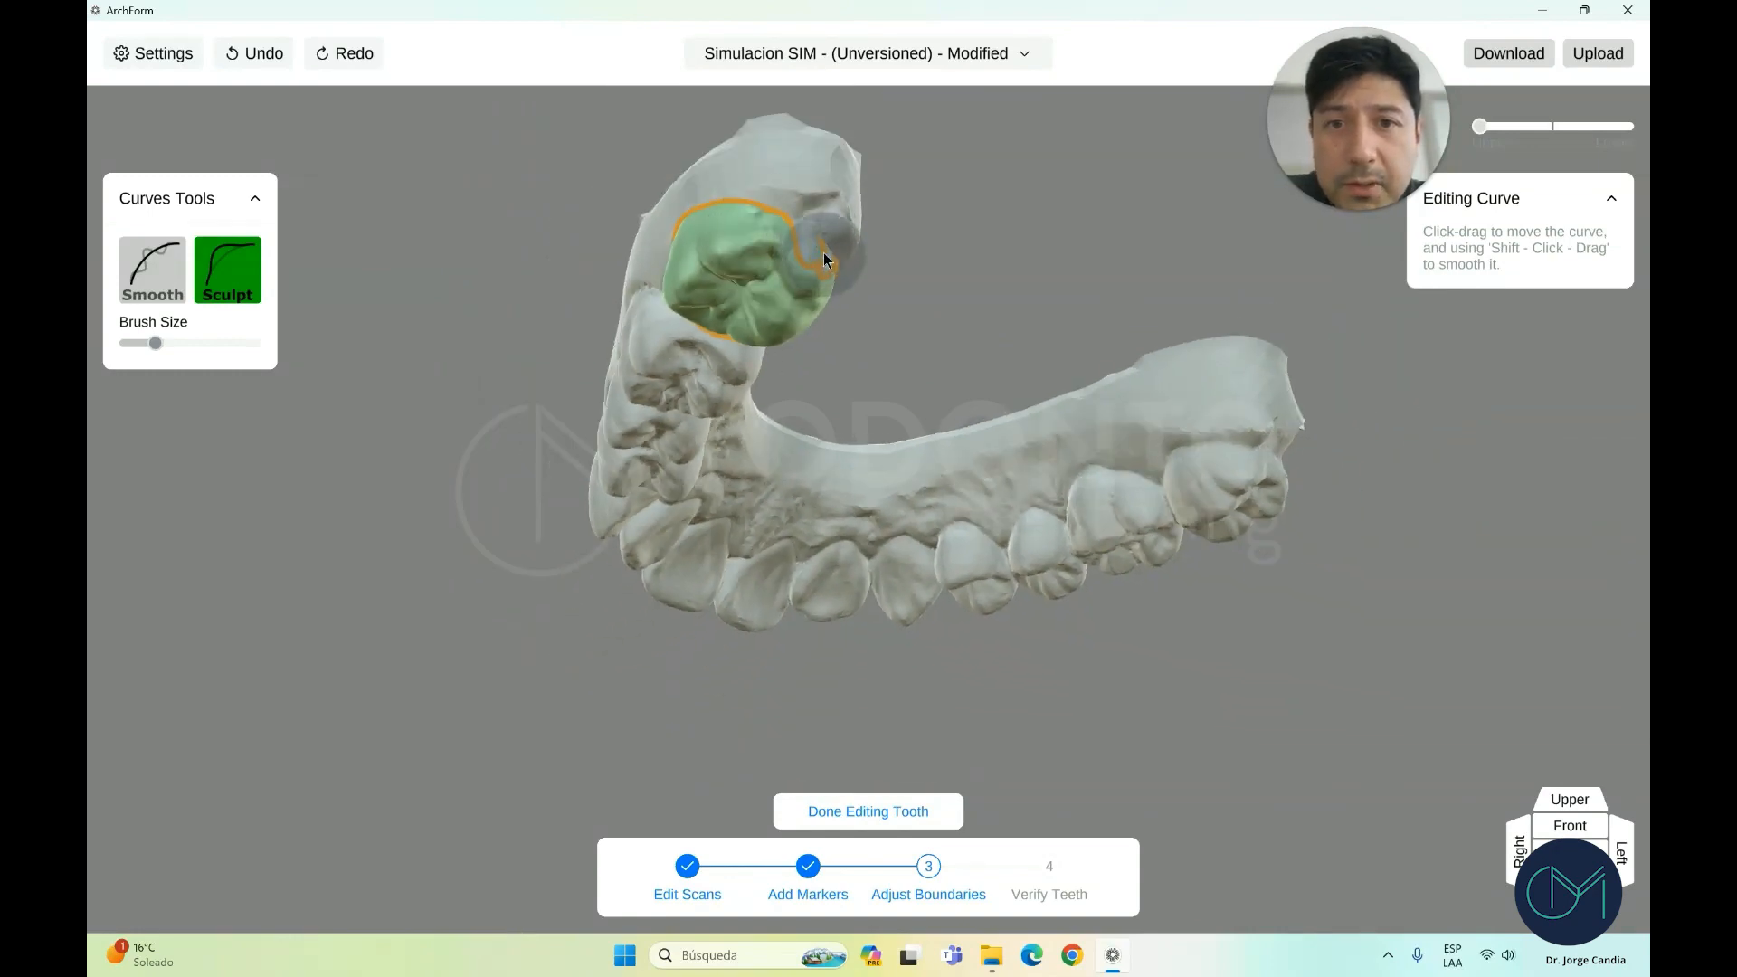
{"action": "mouse_move", "coordinate": [807, 258]}
{"action": "right_mouse_down"}
{"action": "mouse_move", "coordinate": [654, 311]}
{"action": "mouse_move", "coordinate": [661, 418]}
{"action": "right_mouse_up"}
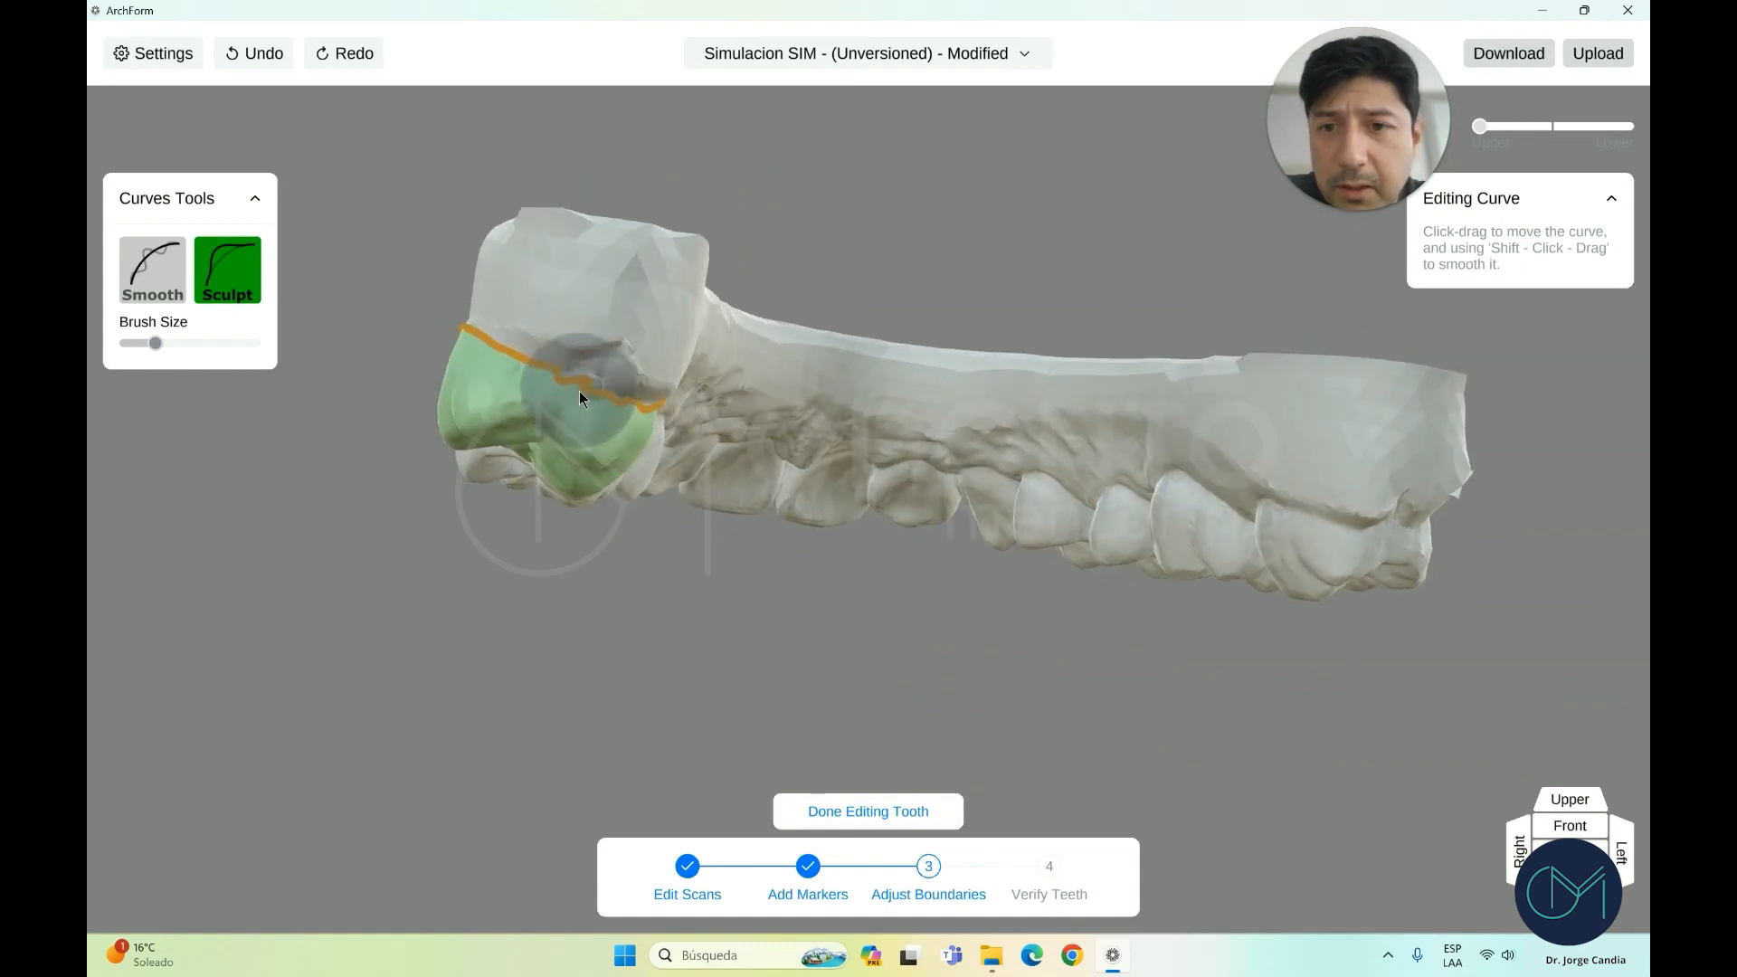
{"action": "left_click_drag", "start_coordinate": [584, 404], "coordinate": [564, 443]}
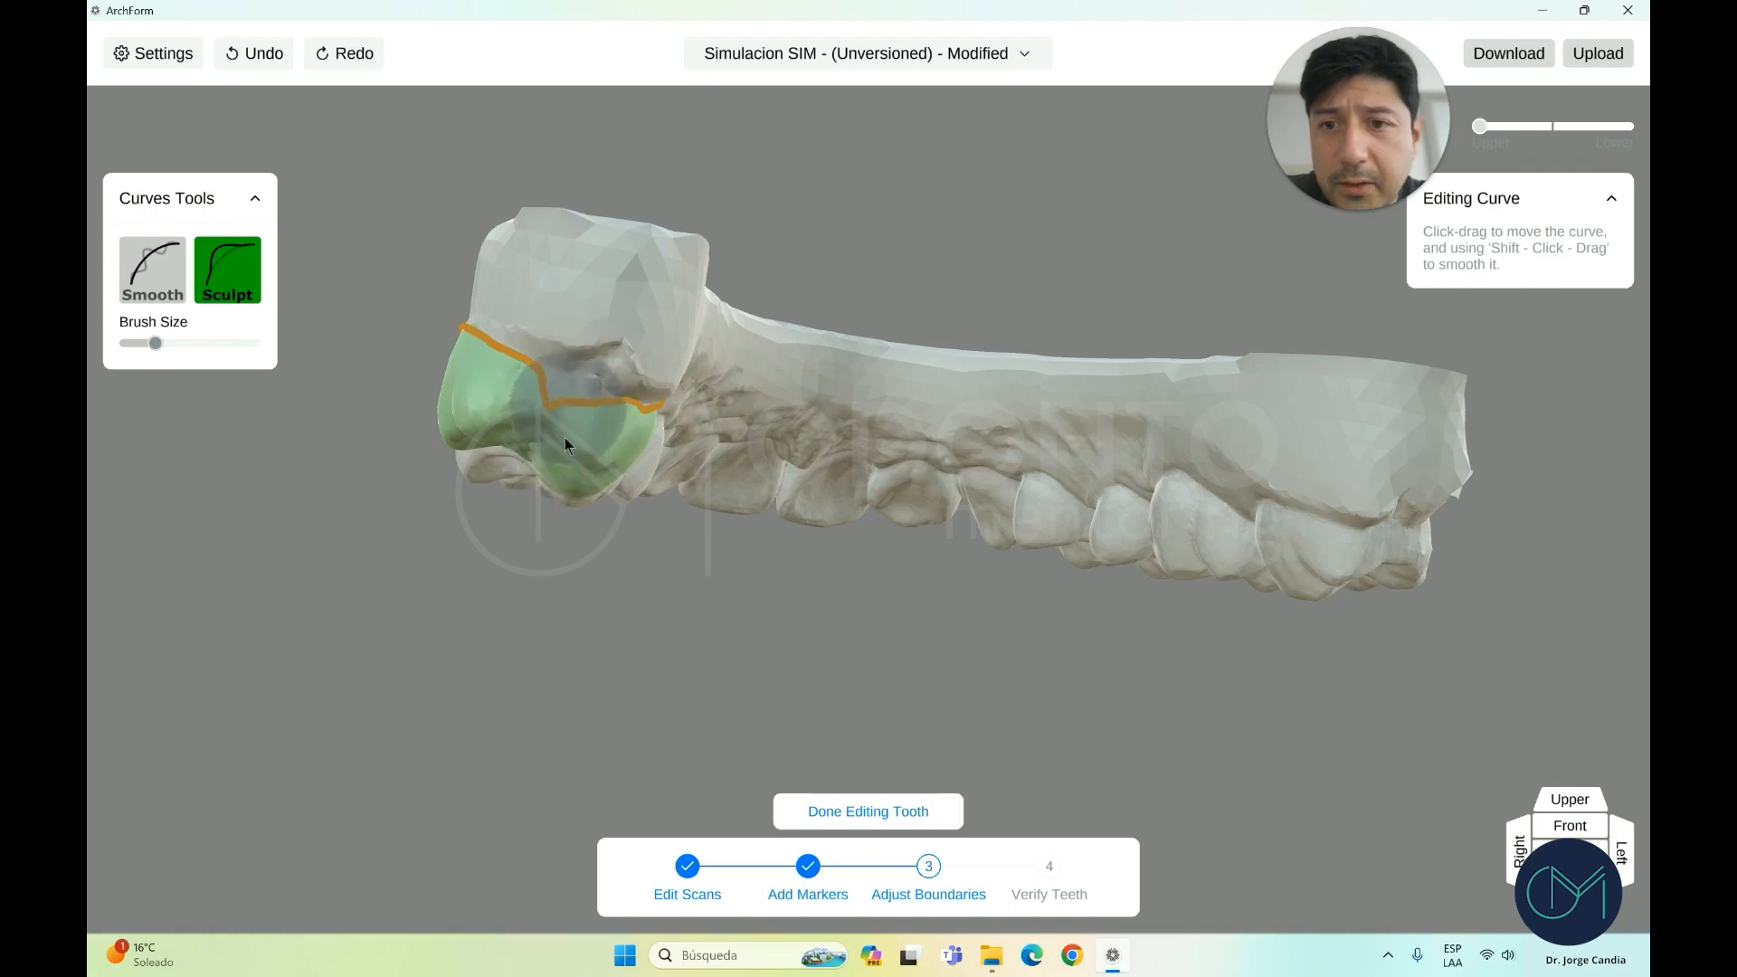
{"action": "right_click_drag", "start_coordinate": [591, 405], "coordinate": [631, 414]}
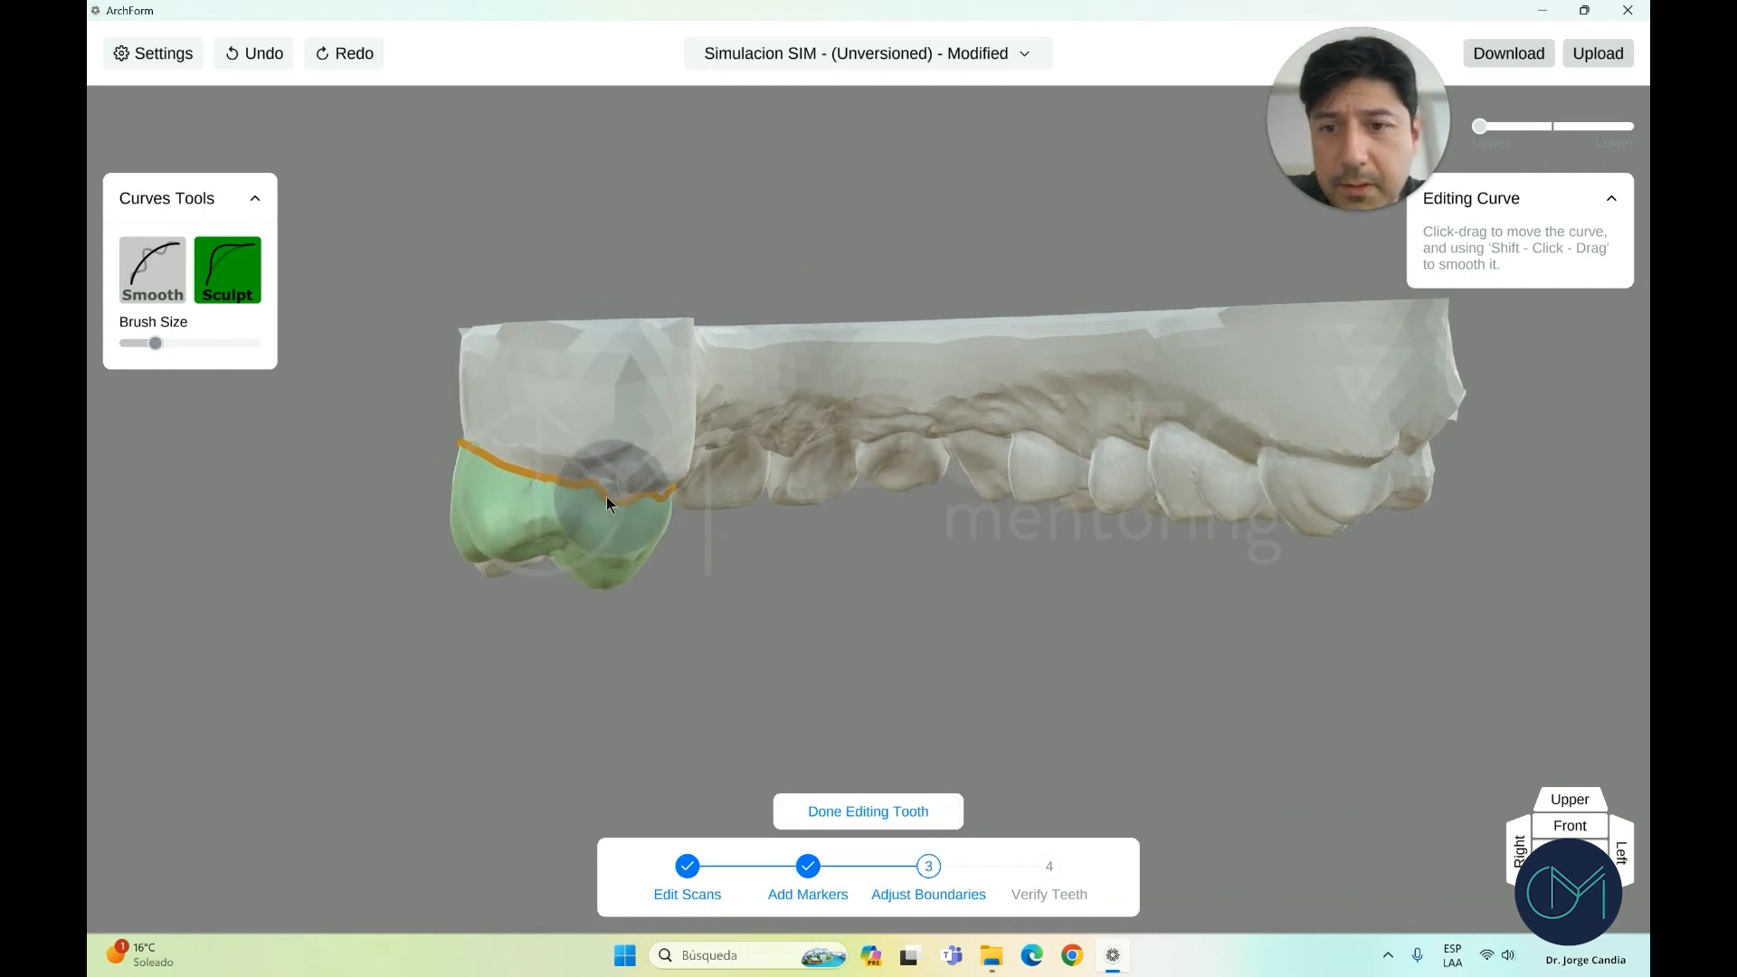
Smooth the wavy section with a larger brush and finish editing the molar
{"action": "left_click", "coordinate": [161, 288]}
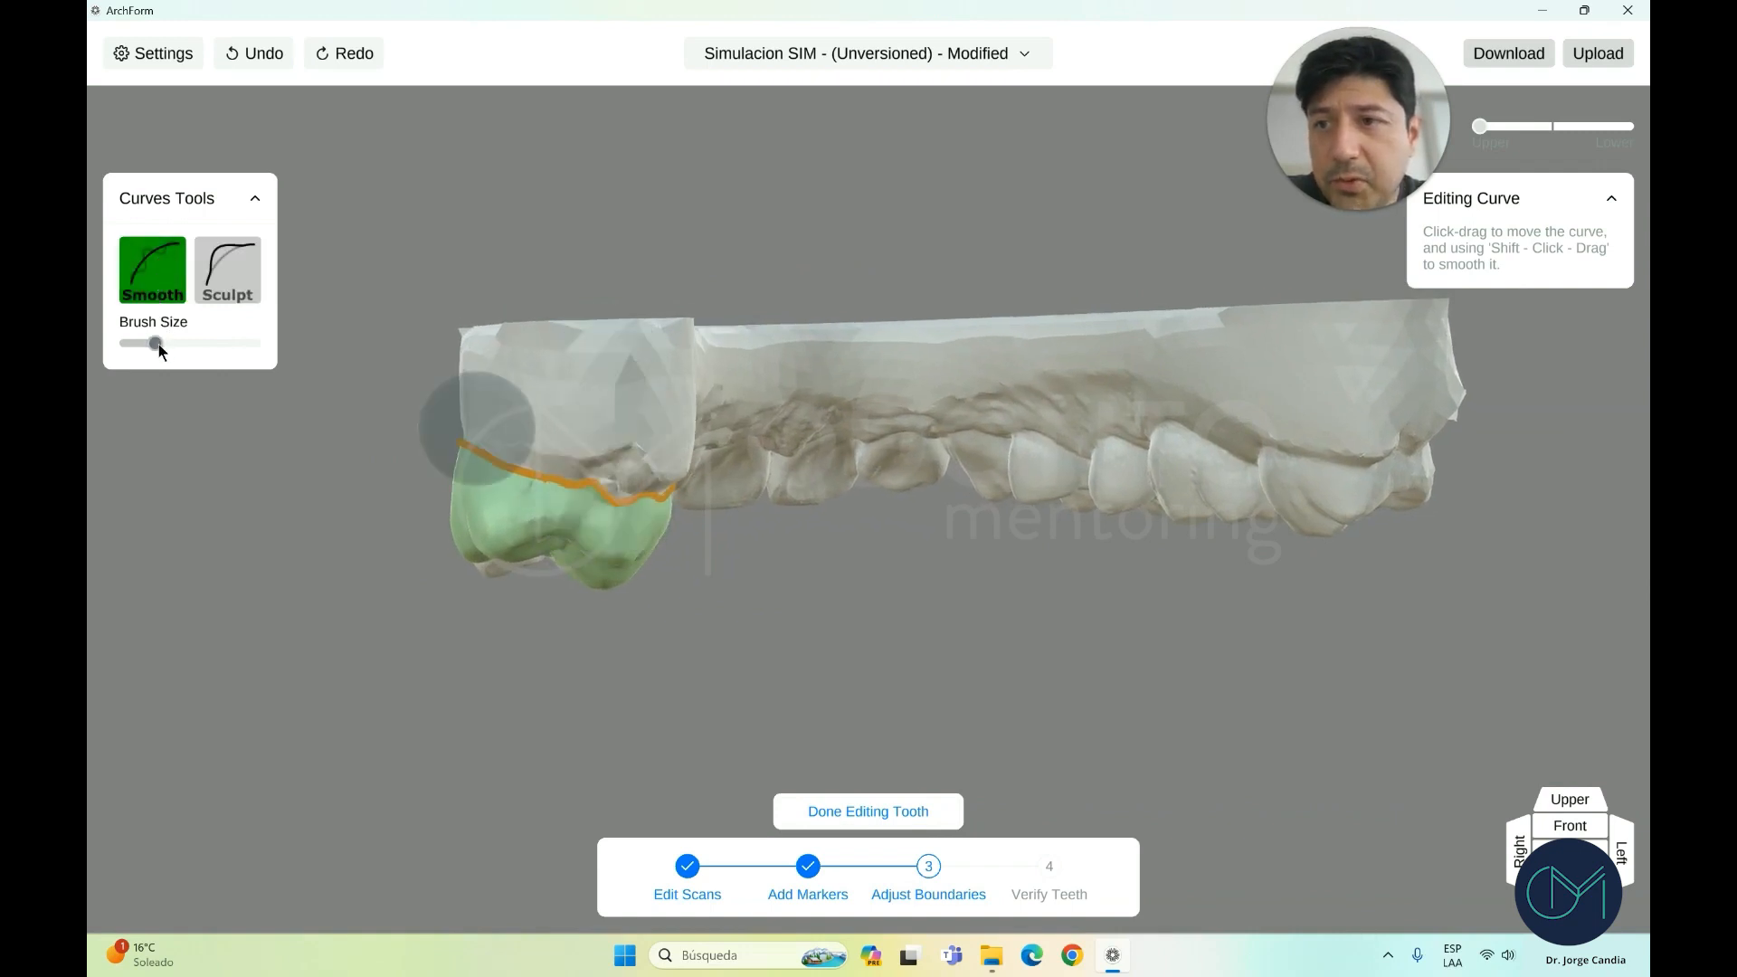
{"action": "left_click_drag", "start_coordinate": [160, 344], "coordinate": [167, 345]}
{"action": "mouse_move", "coordinate": [626, 499]}
{"action": "left_mouse_down"}
{"action": "mouse_move", "coordinate": [654, 498]}
{"action": "mouse_move", "coordinate": [584, 492]}
{"action": "left_mouse_up"}
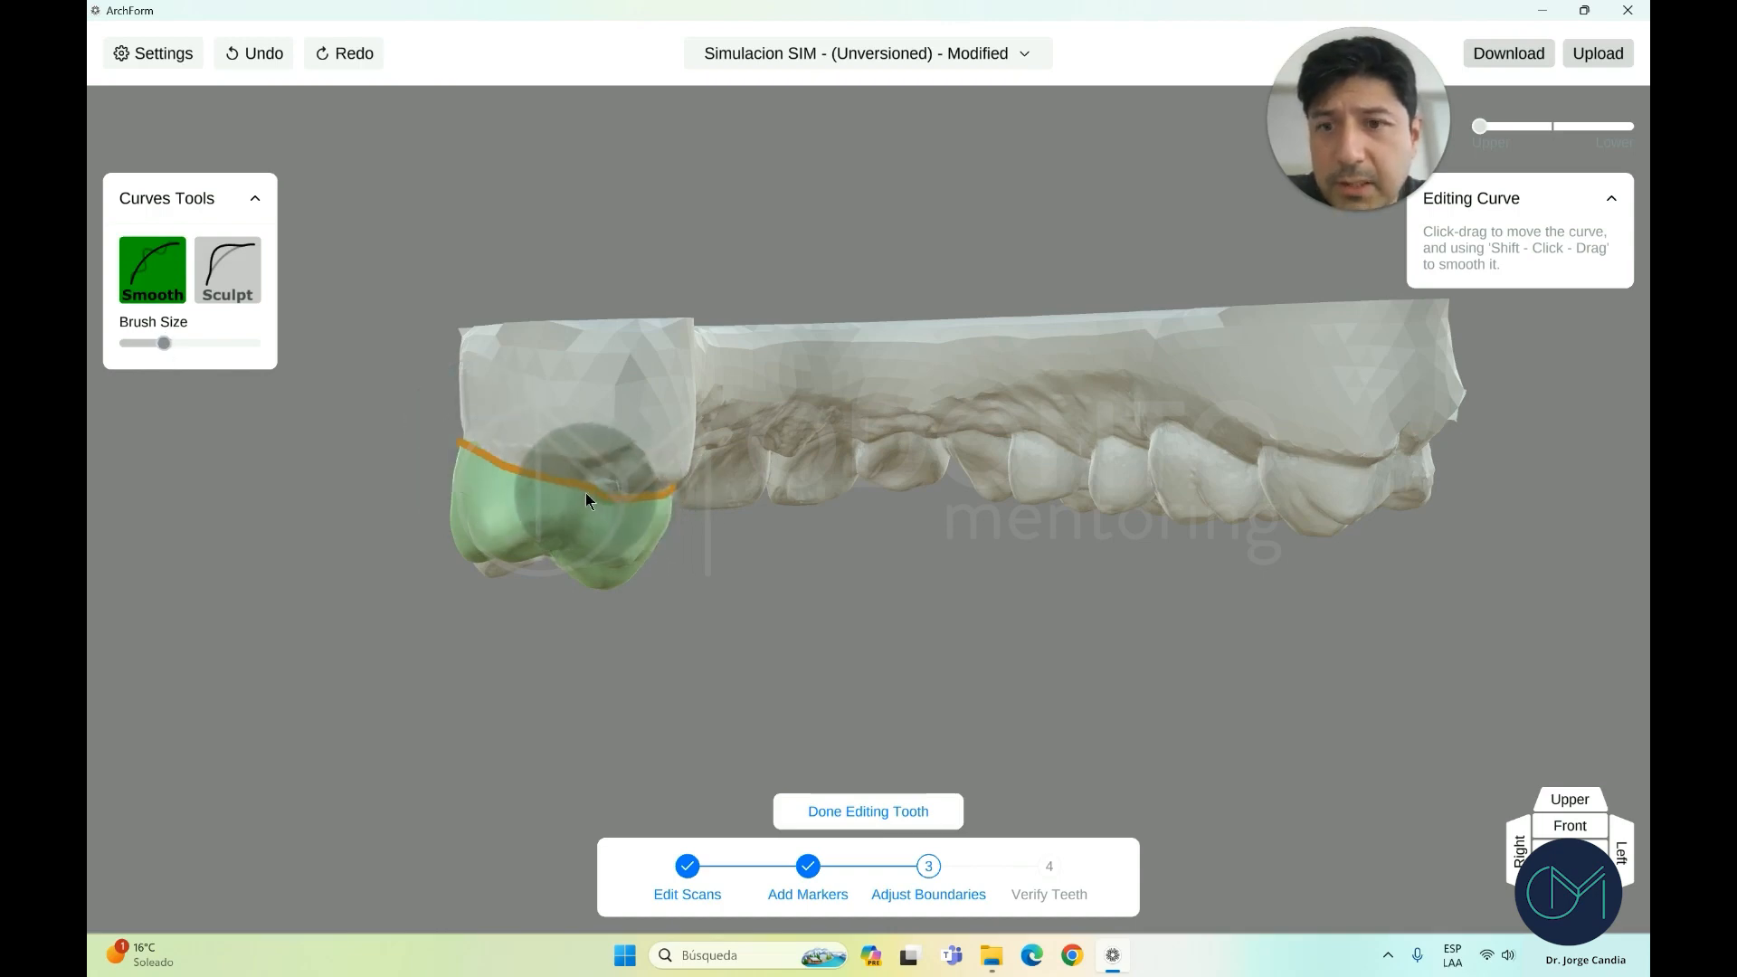
{"action": "scroll", "coordinate": [619, 493], "scroll_direction": "down", "scroll_amount": 3}
{"action": "left_click", "coordinate": [889, 803]}
{"action": "left_click_drag", "start_coordinate": [874, 742], "coordinate": [703, 516]}
Sculpt the upper front tooth's boundary curve inward and down so it hugs the crown
{"action": "left_click", "coordinate": [702, 507]}
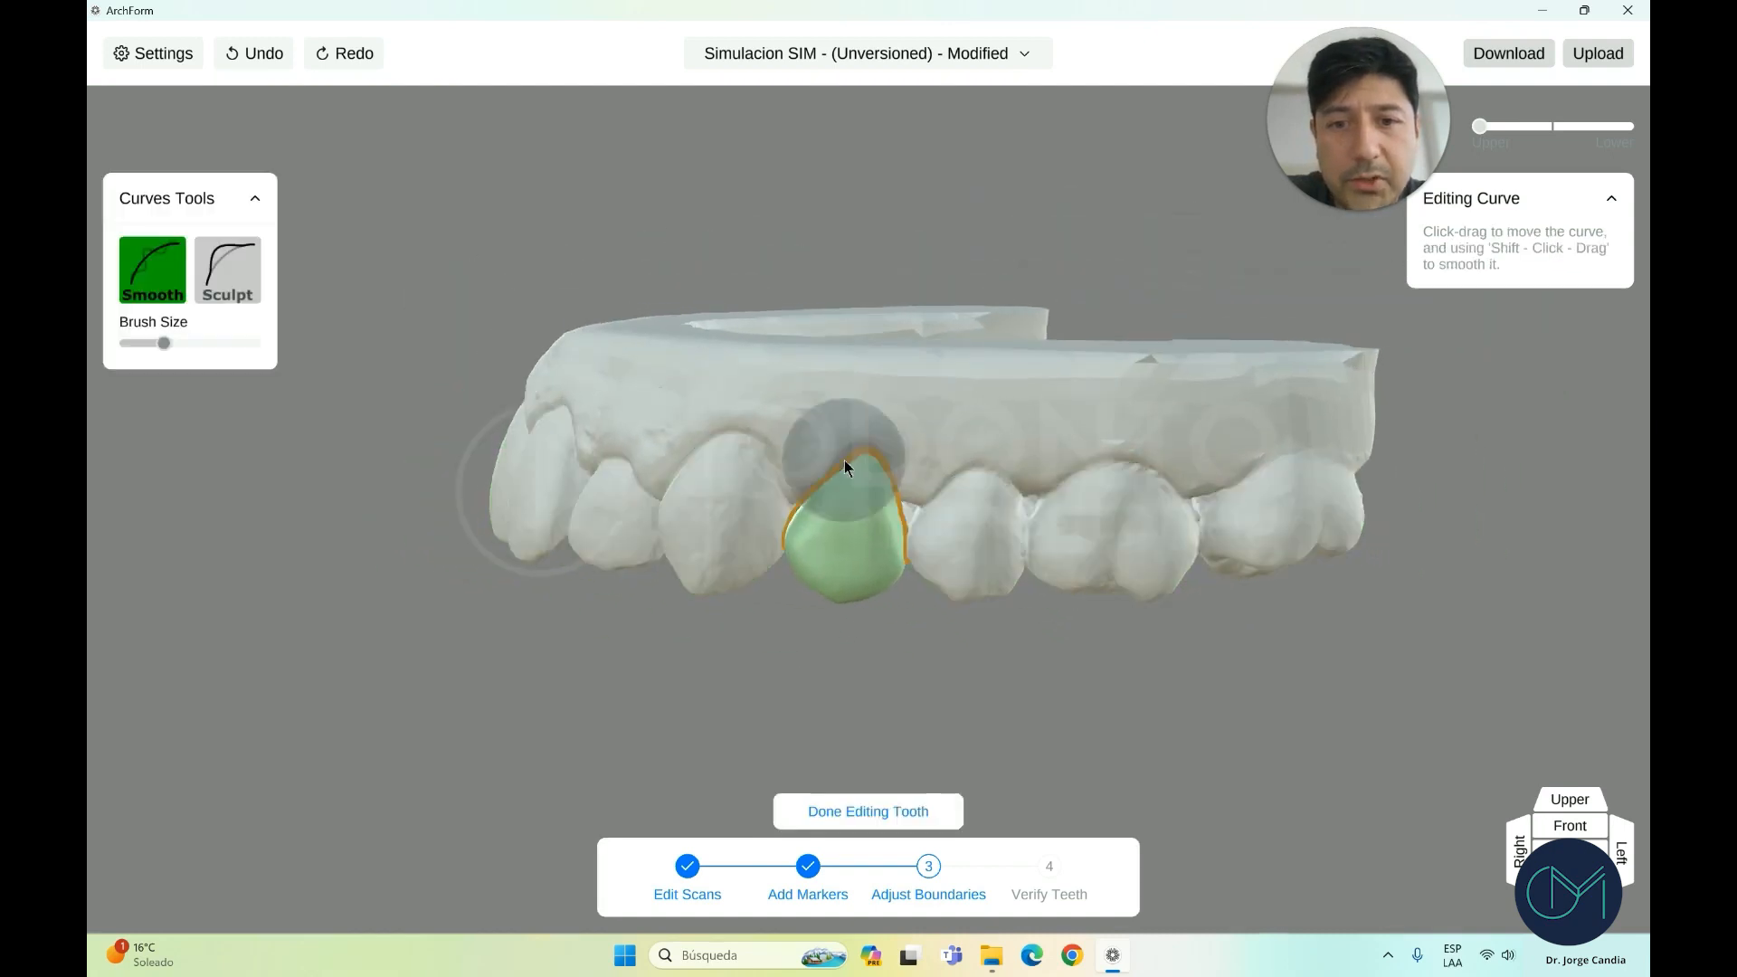
{"action": "left_click", "coordinate": [228, 269]}
{"action": "scroll", "coordinate": [595, 393], "scroll_direction": "up", "scroll_amount": 2}
{"action": "mouse_move", "coordinate": [800, 492]}
{"action": "left_mouse_down"}
{"action": "mouse_move", "coordinate": [901, 425]}
{"action": "mouse_move", "coordinate": [925, 503]}
{"action": "left_mouse_up"}
{"action": "scroll", "coordinate": [856, 553], "scroll_direction": "up", "scroll_amount": 1}
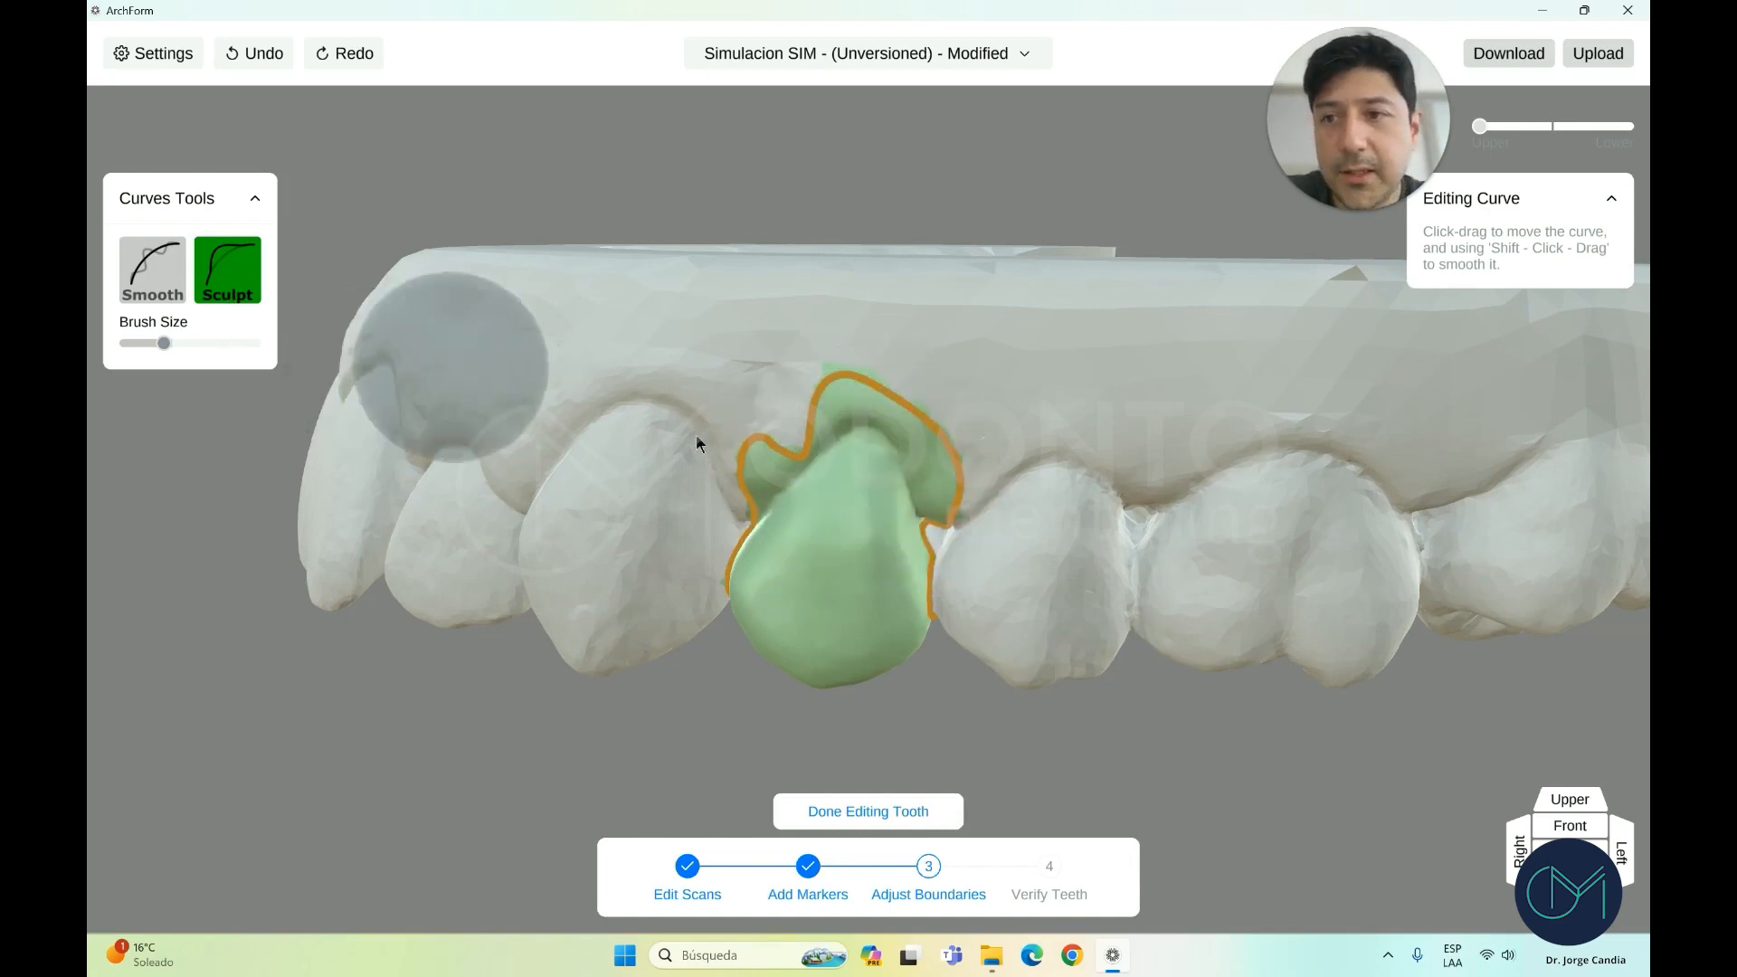
{"action": "mouse_move", "coordinate": [698, 438]}
{"action": "left_mouse_down"}
{"action": "mouse_move", "coordinate": [746, 436]}
{"action": "mouse_move", "coordinate": [773, 480]}
{"action": "mouse_move", "coordinate": [805, 422]}
{"action": "left_mouse_up"}
{"action": "left_click_drag", "start_coordinate": [829, 361], "coordinate": [843, 422]}
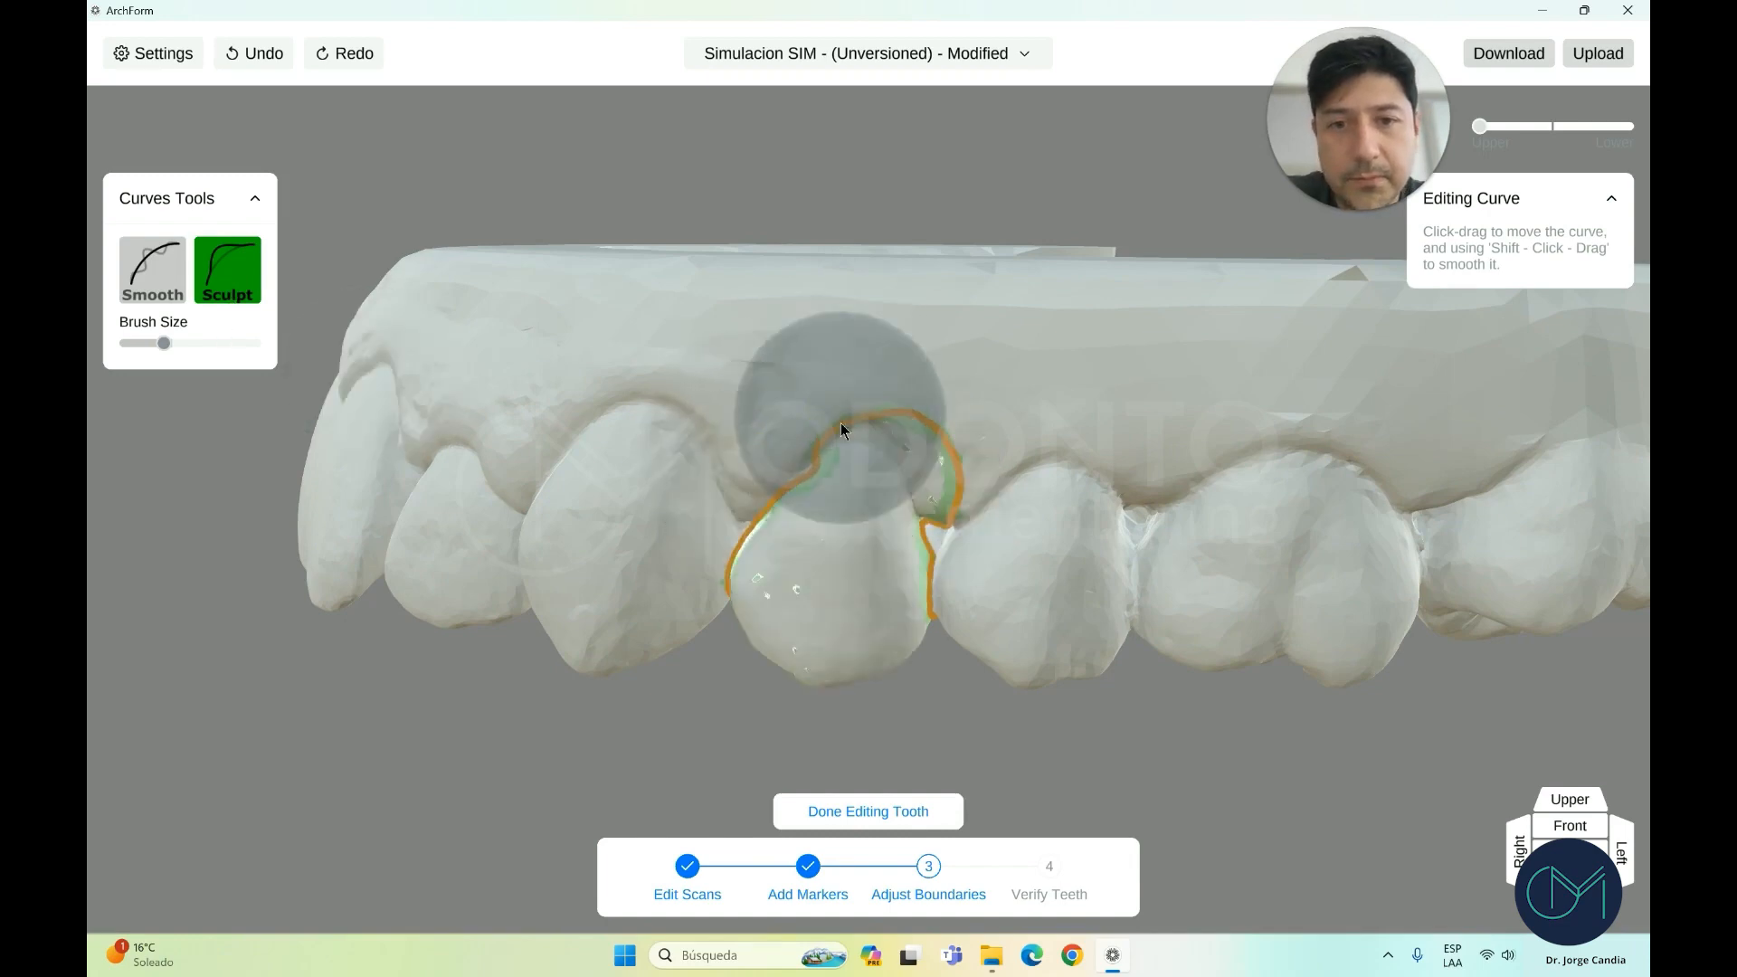
{"action": "left_click_drag", "start_coordinate": [948, 427], "coordinate": [886, 442]}
{"action": "left_click_drag", "start_coordinate": [956, 511], "coordinate": [912, 508]}
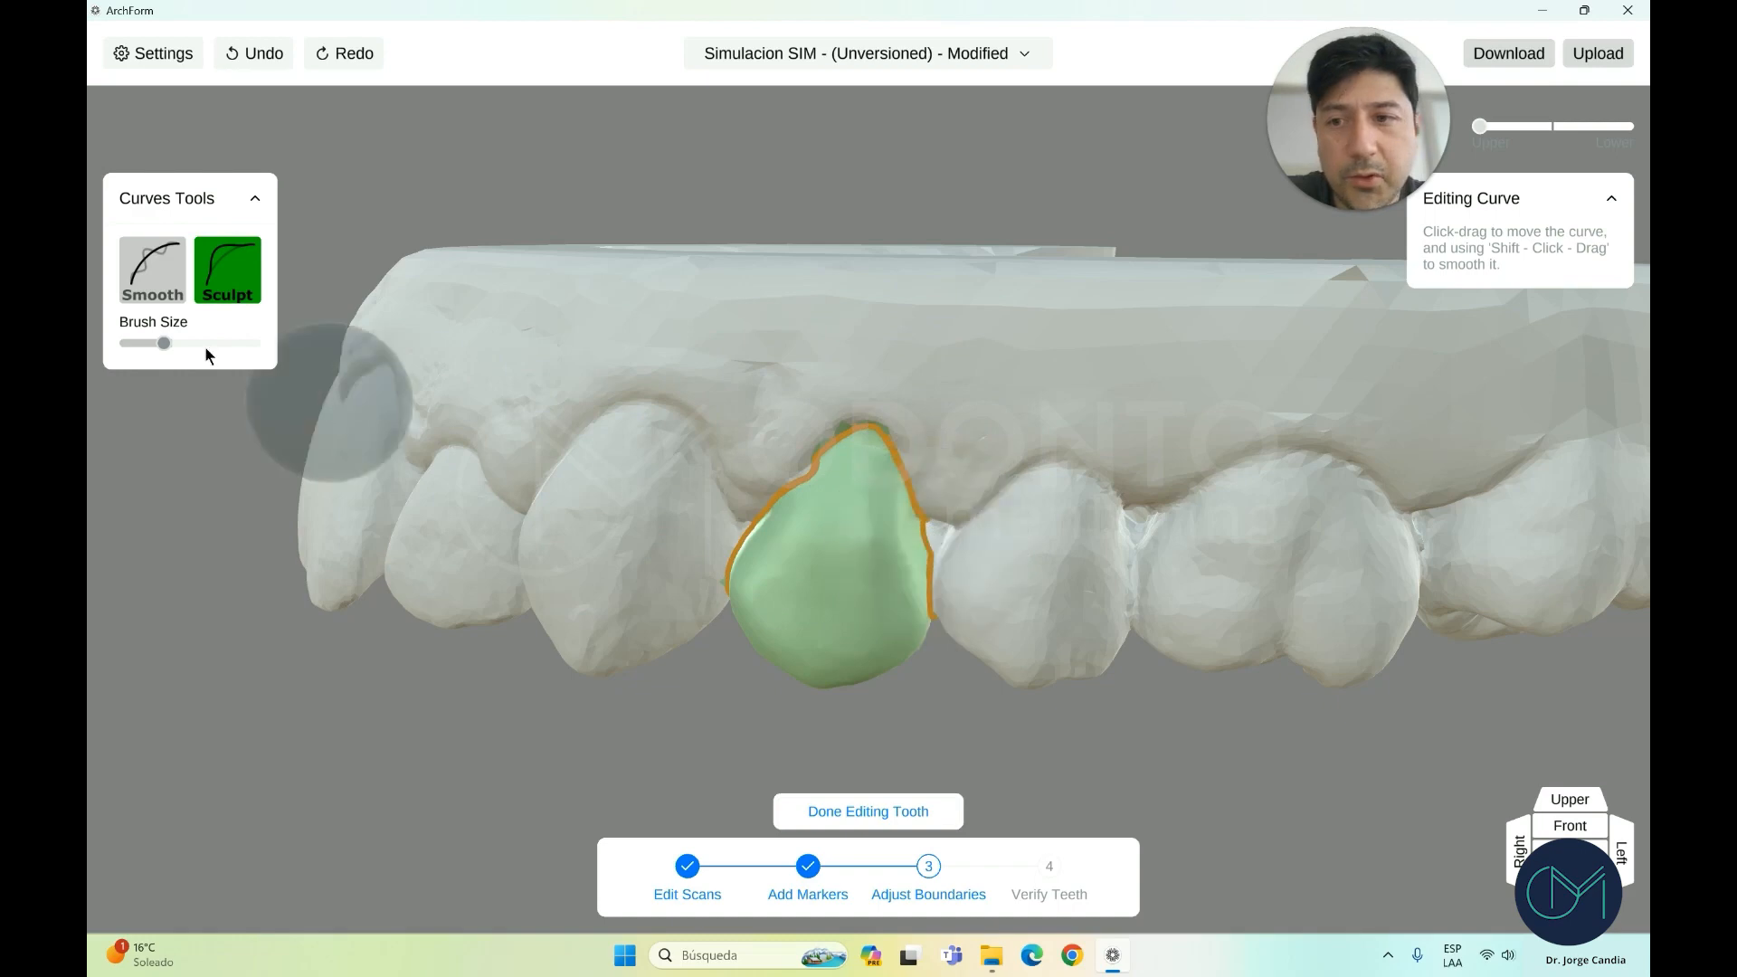
Smooth the tooth's left edge with a smaller brush, finish it, and switch to Lower
{"action": "left_click", "coordinate": [155, 273]}
{"action": "left_click_drag", "start_coordinate": [163, 344], "coordinate": [148, 344]}
{"action": "mouse_move", "coordinate": [718, 520]}
{"action": "left_mouse_down"}
{"action": "mouse_move", "coordinate": [785, 491]}
{"action": "mouse_move", "coordinate": [825, 443]}
{"action": "left_mouse_up"}
{"action": "left_click", "coordinate": [859, 811]}
{"action": "scroll", "coordinate": [860, 767], "scroll_direction": "down", "scroll_amount": 5}
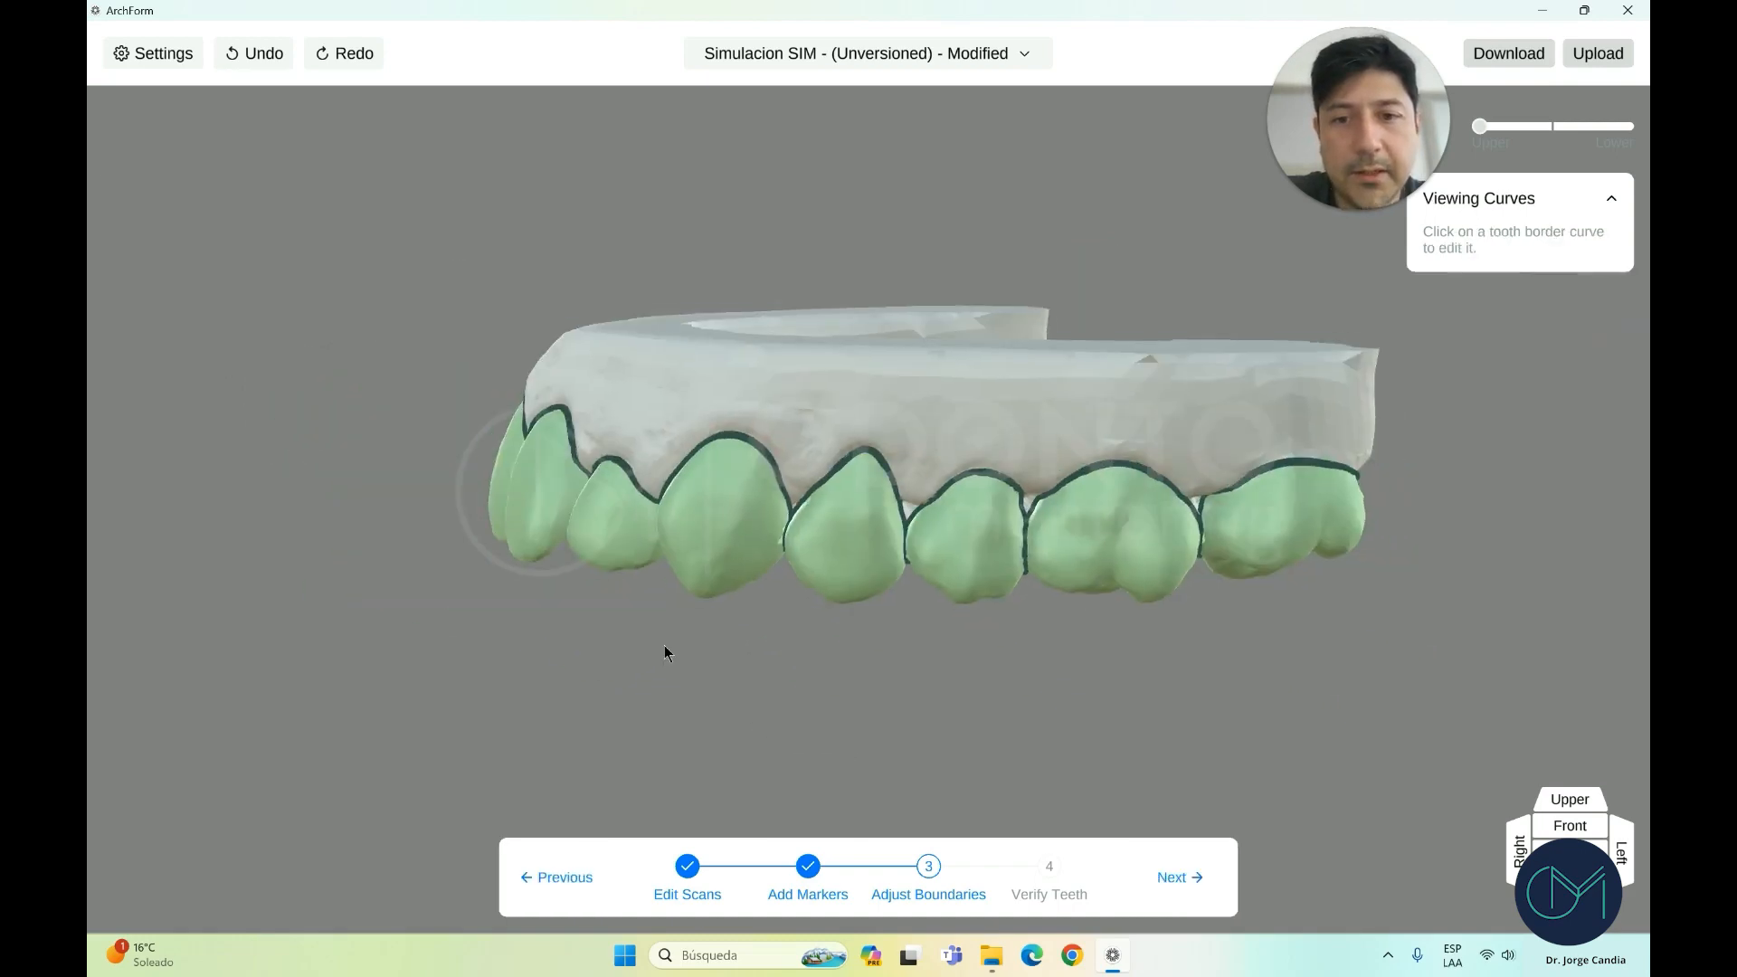
{"action": "left_click_drag", "start_coordinate": [667, 649], "coordinate": [751, 362]}
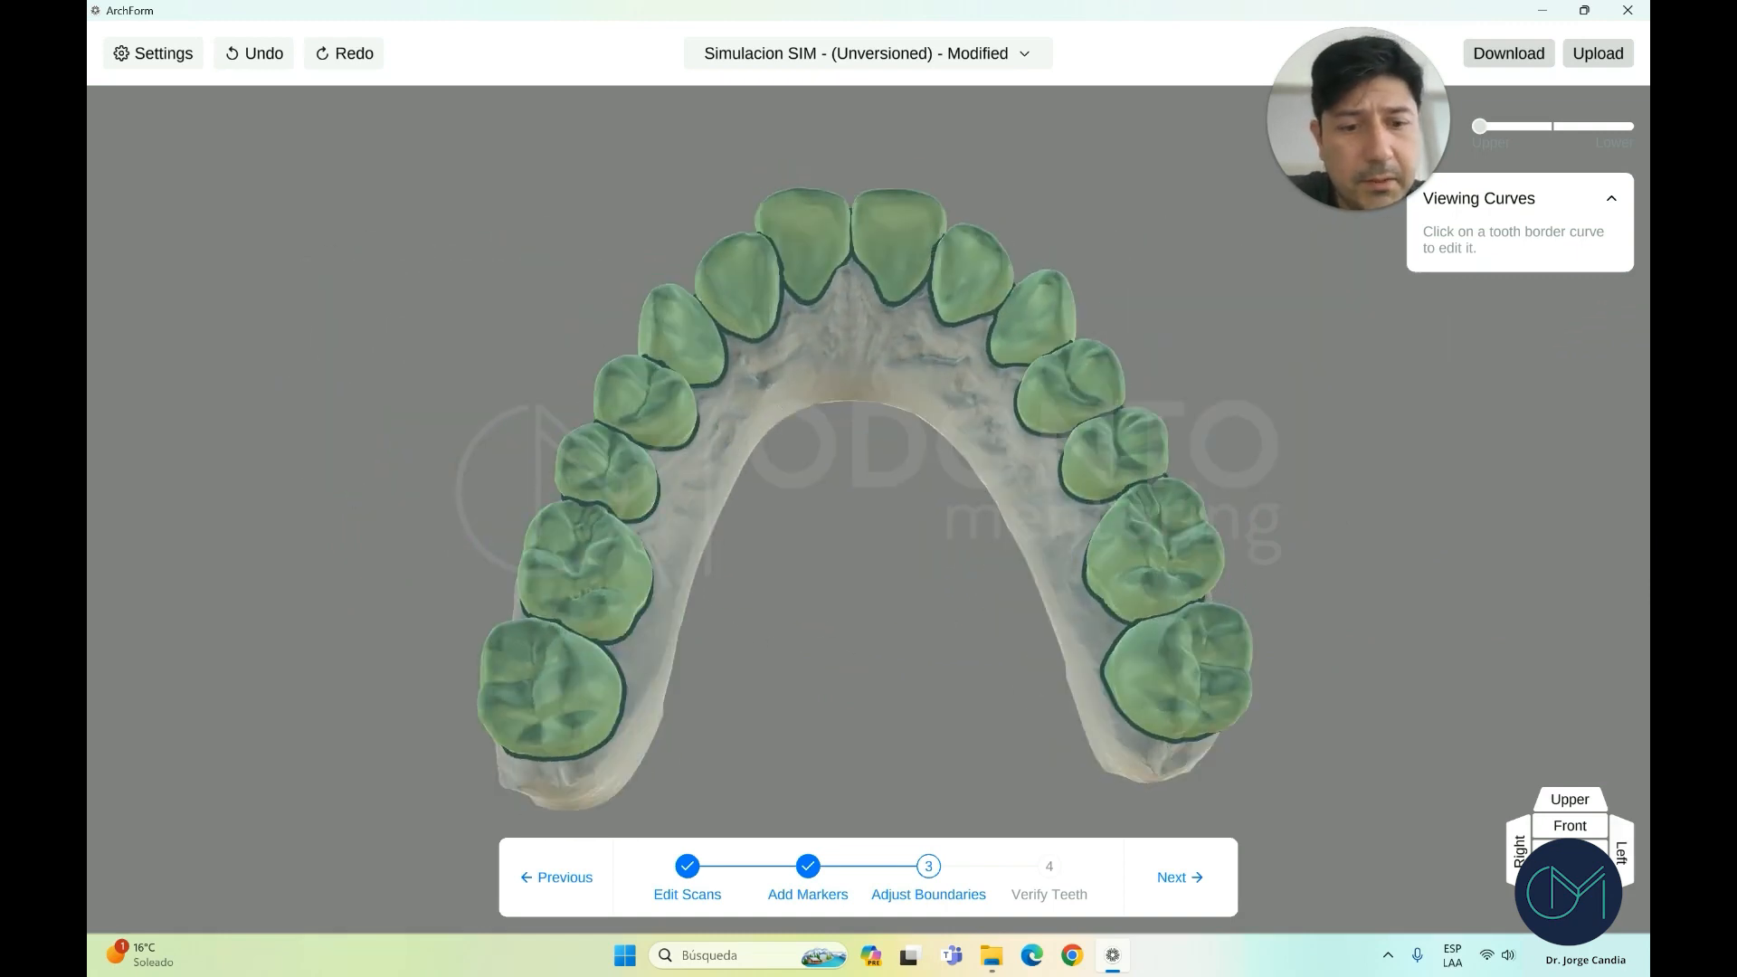
{"action": "left_click", "coordinate": [1625, 126]}
{"action": "left_click_drag", "start_coordinate": [1266, 307], "coordinate": [1262, 516]}
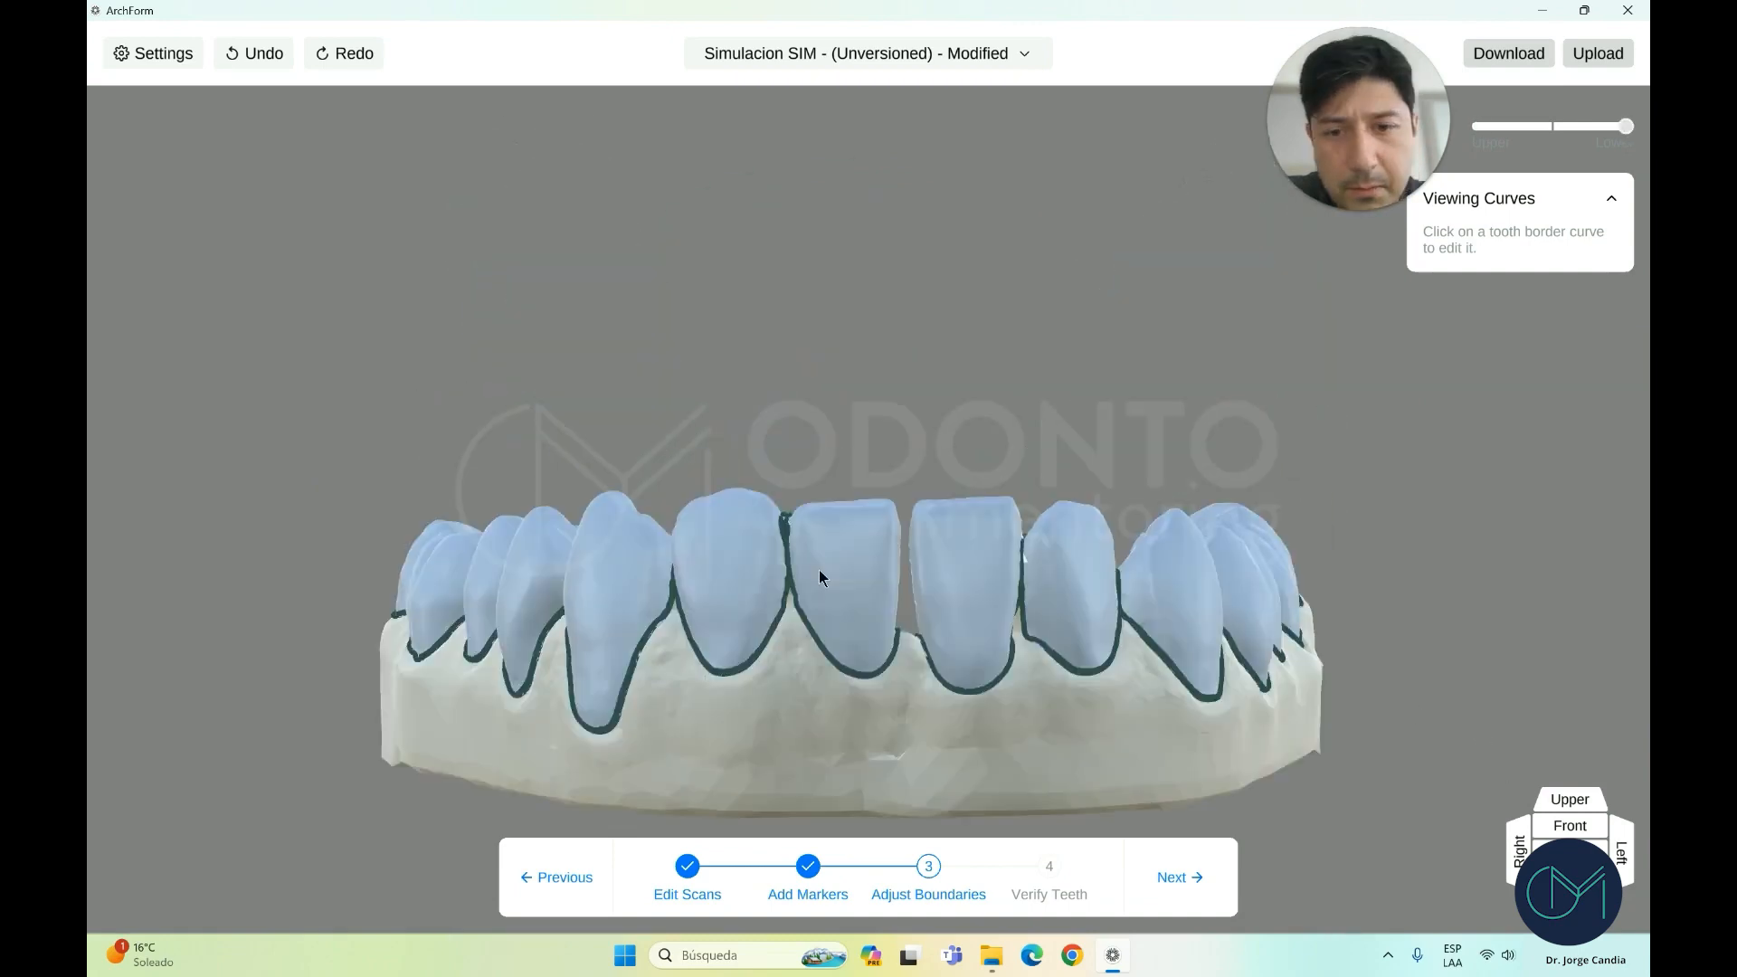
Sculpt the first lower central incisor's boundary curve and finish editing it
{"action": "left_click", "coordinate": [818, 572]}
{"action": "scroll", "coordinate": [796, 575], "scroll_direction": "up", "scroll_amount": 4}
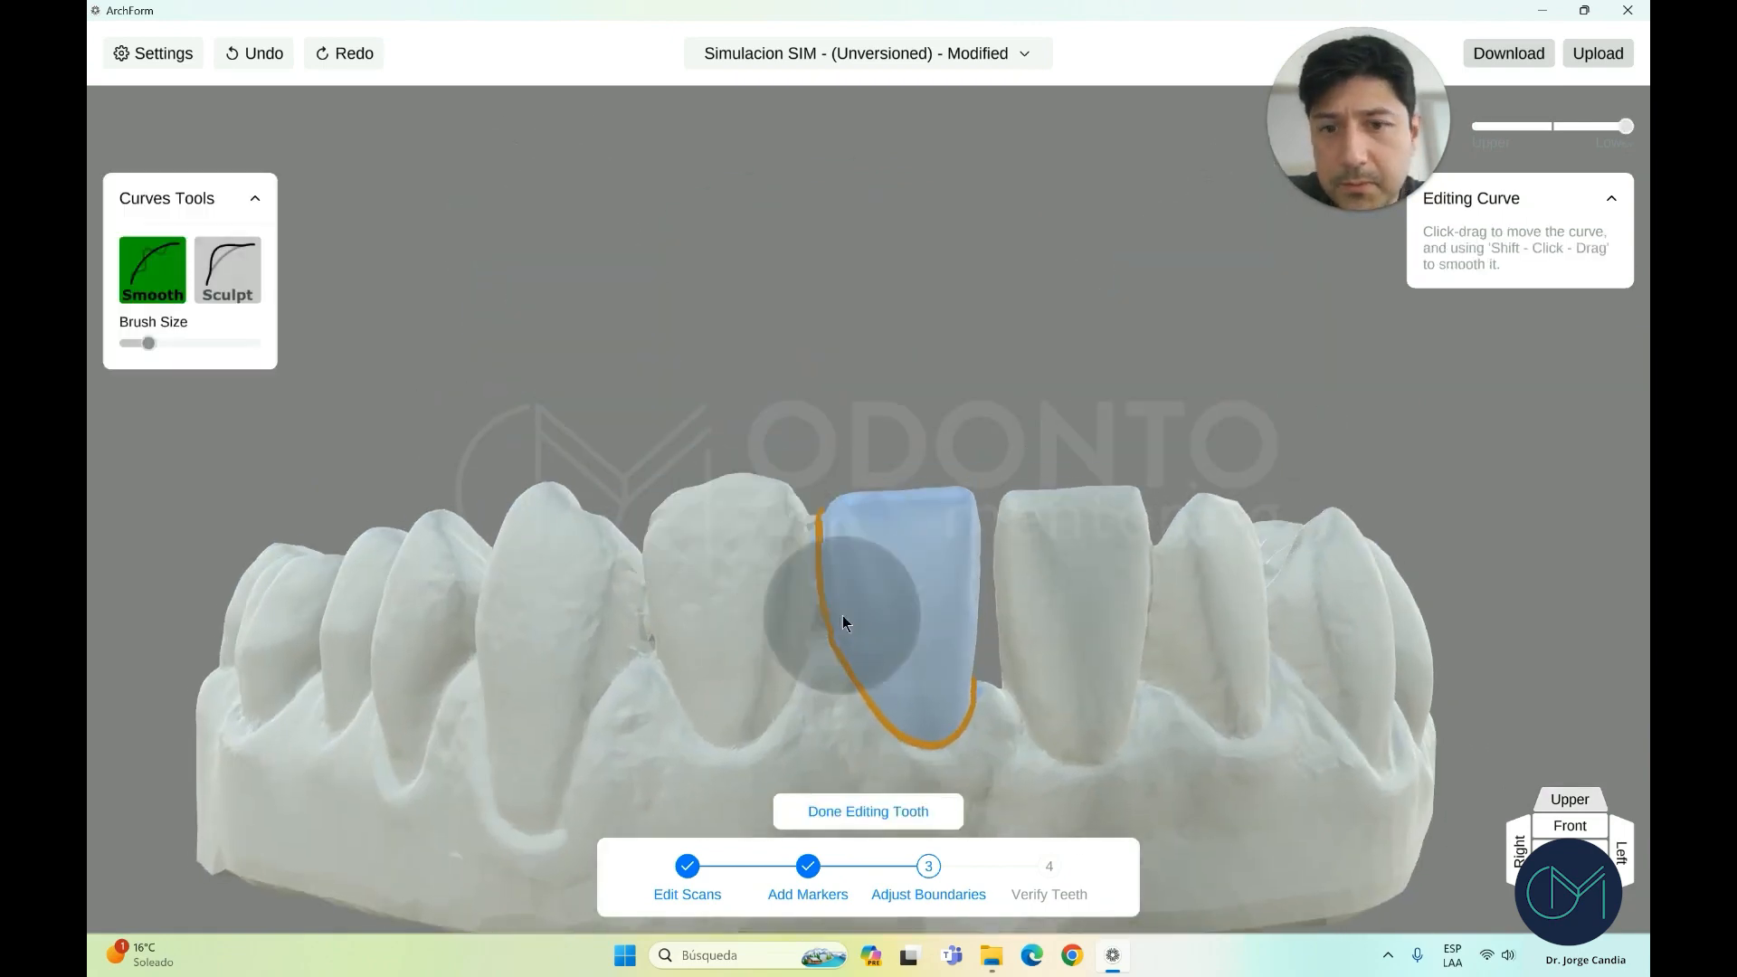
{"action": "left_click", "coordinate": [239, 287]}
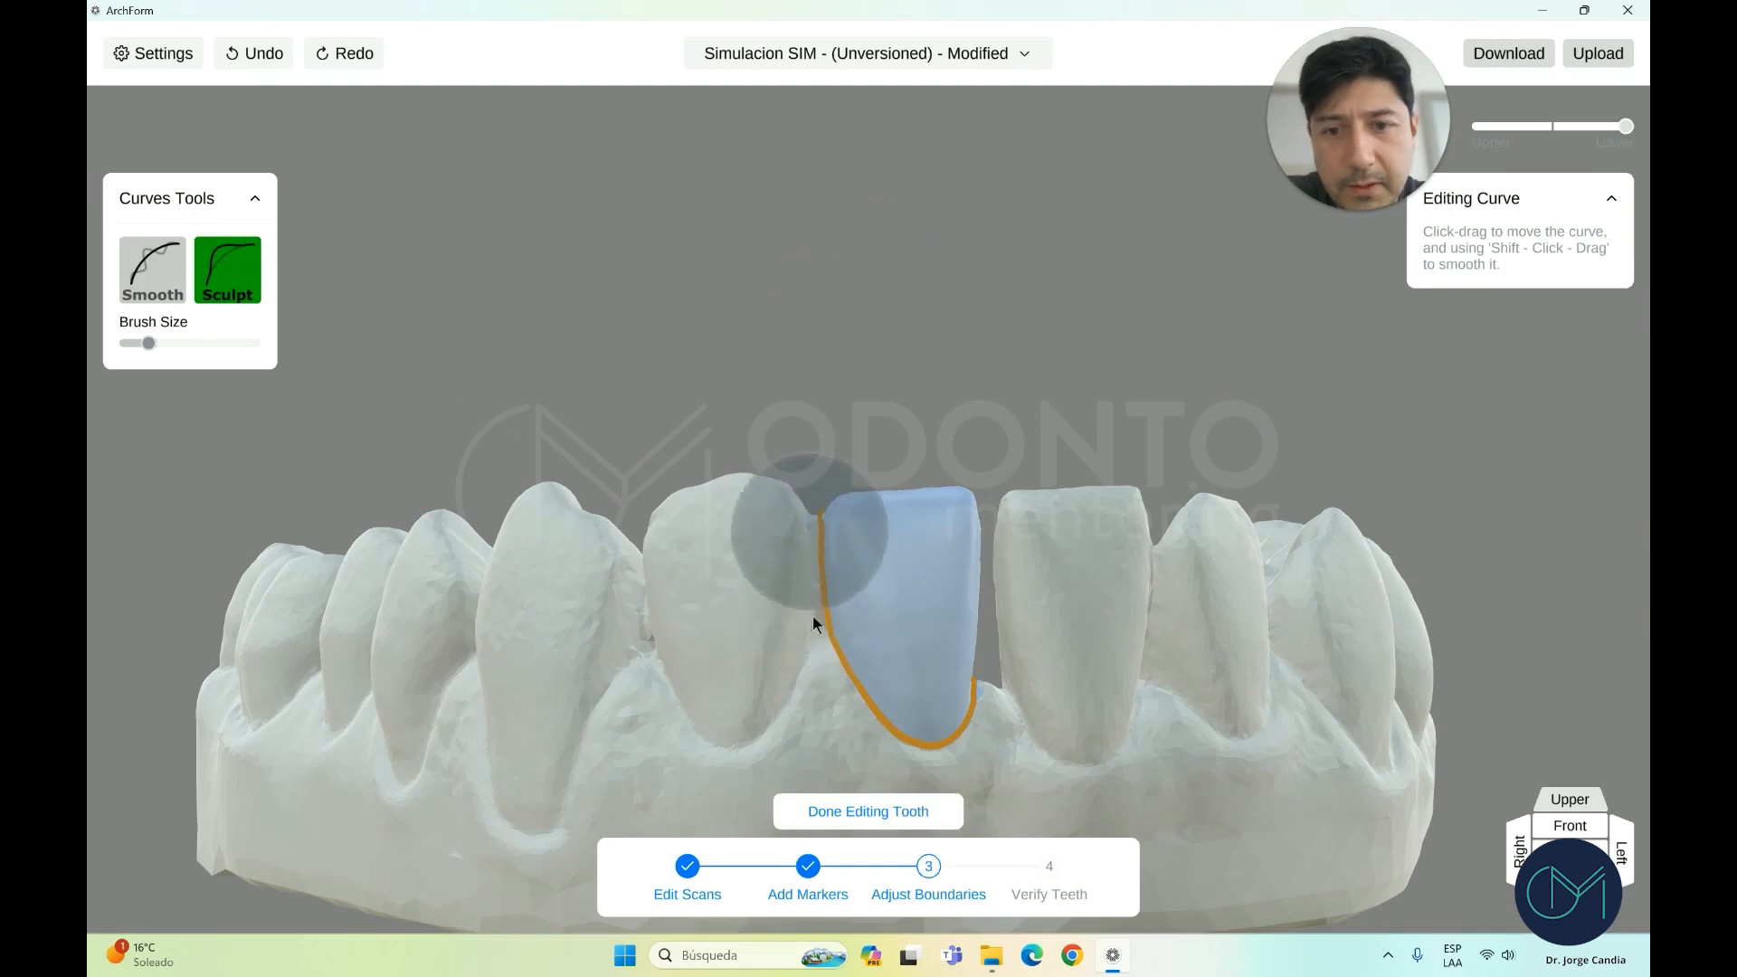
{"action": "left_click", "coordinate": [856, 799]}
{"action": "left_click", "coordinate": [816, 663]}
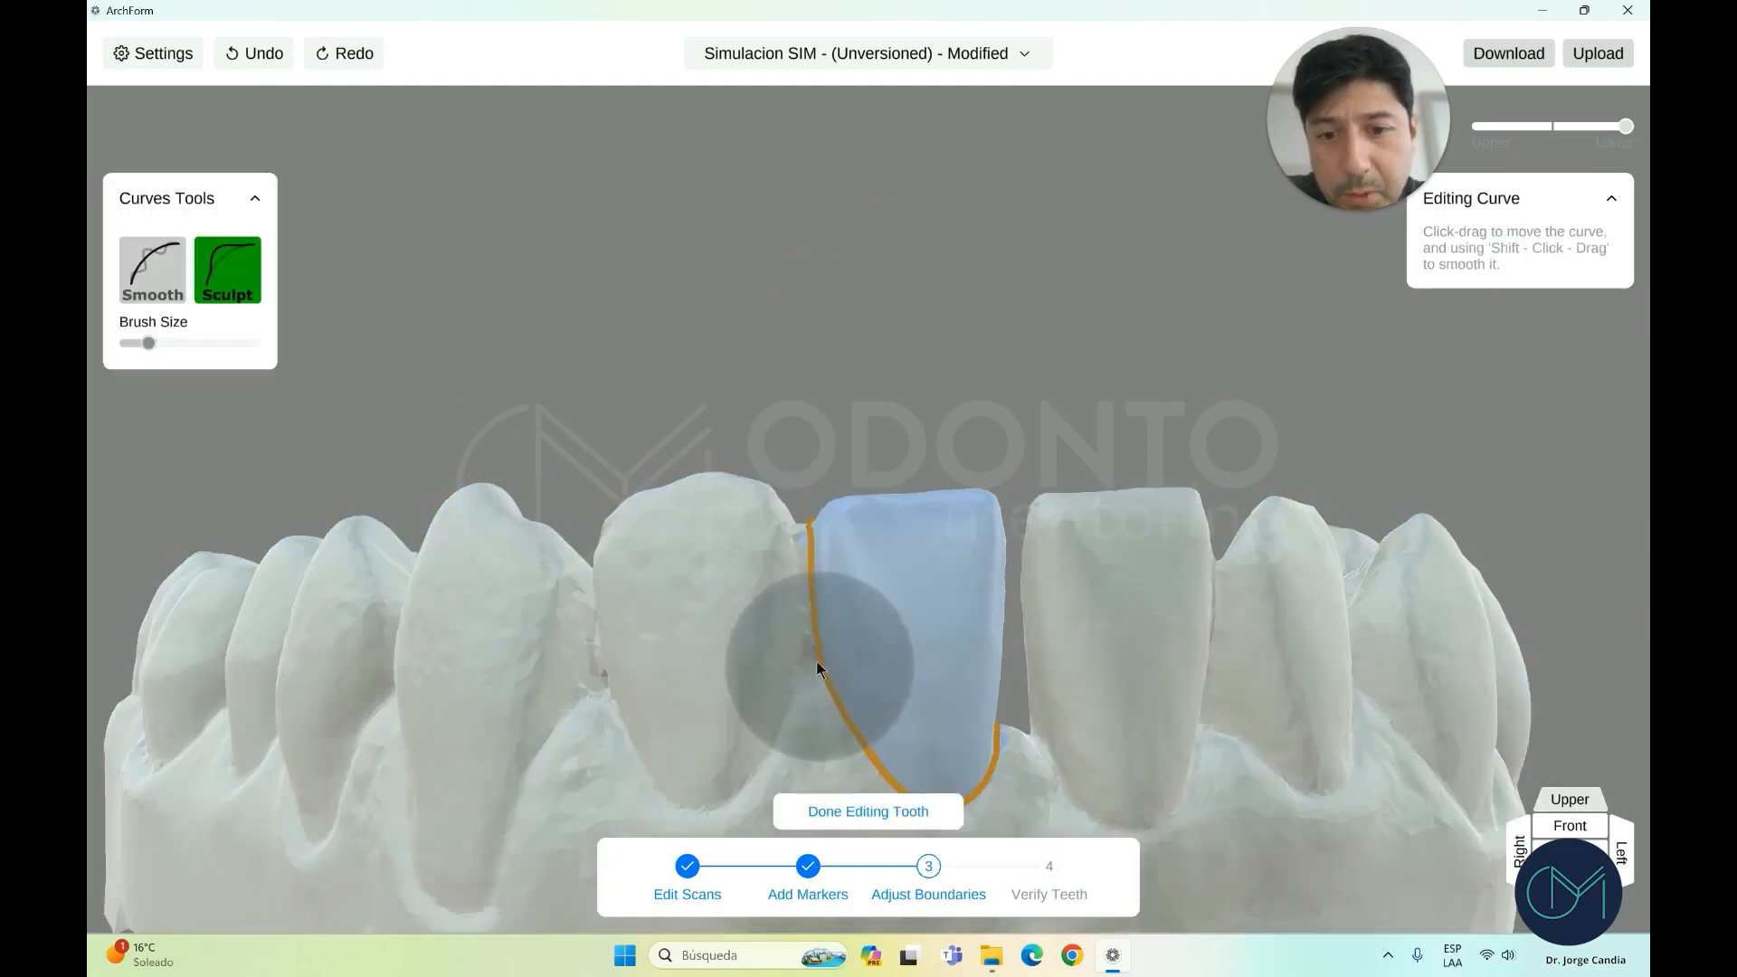
{"action": "scroll", "coordinate": [812, 634], "scroll_direction": "down", "scroll_amount": 1}
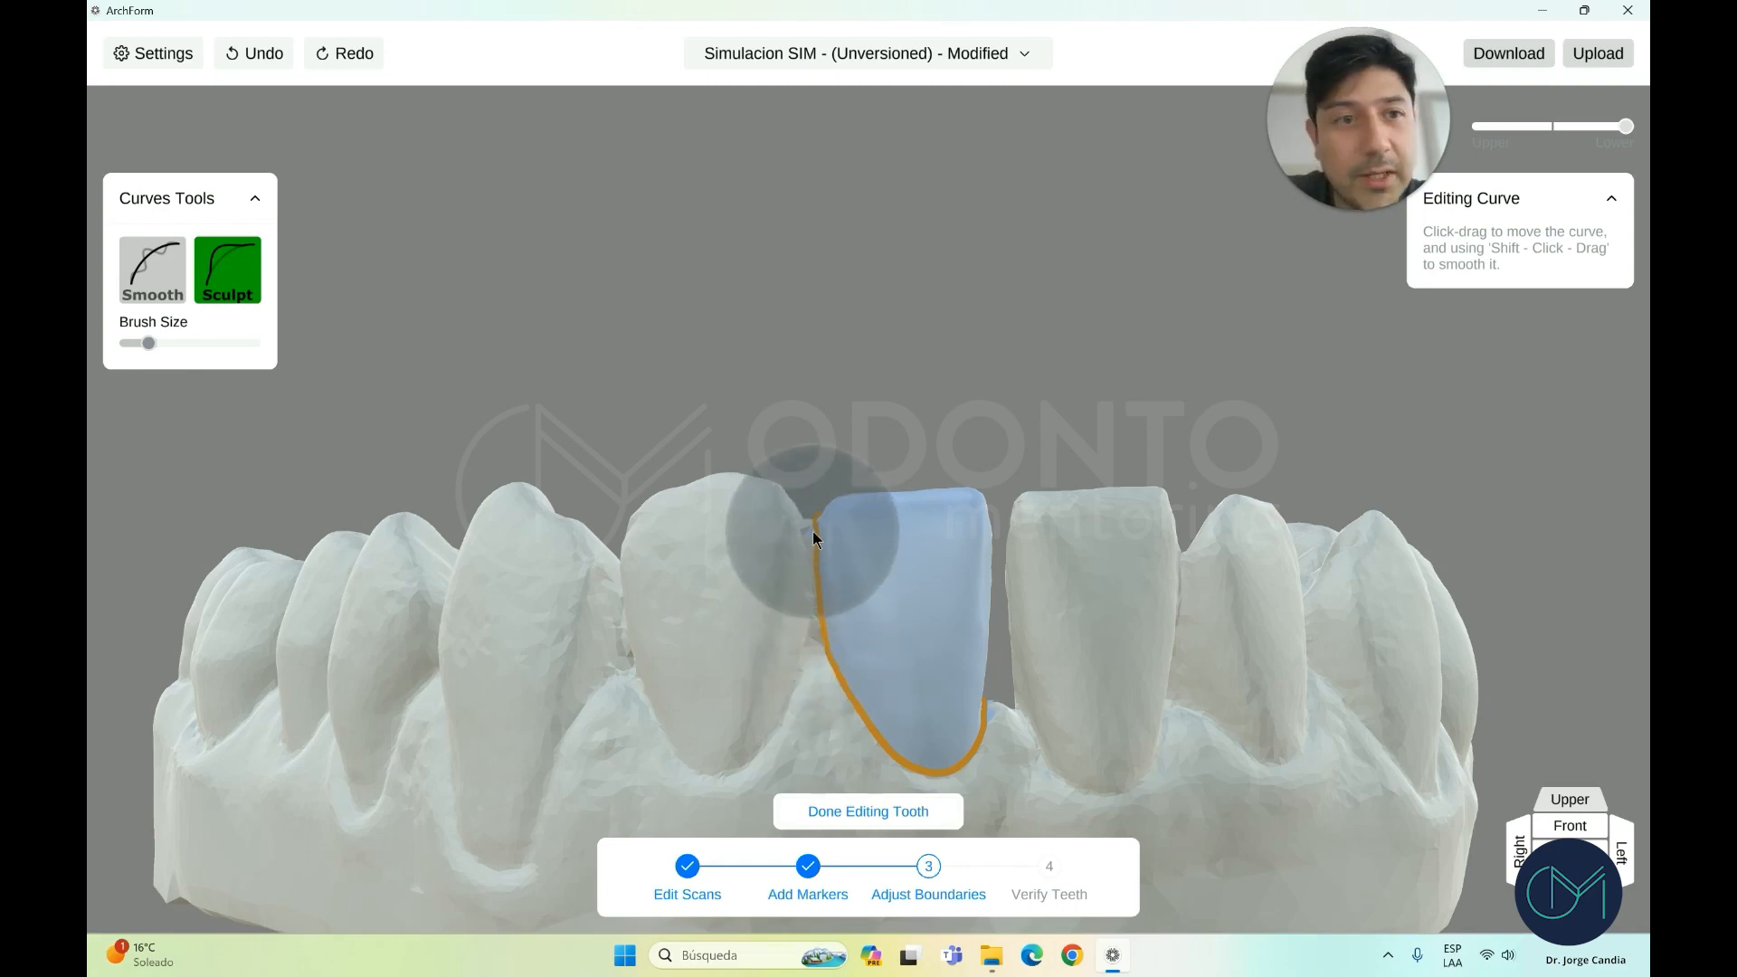
{"action": "left_click", "coordinate": [864, 812]}
Smooth the neighbouring lower incisor's boundary curve and finish editing it
{"action": "left_click", "coordinate": [786, 659]}
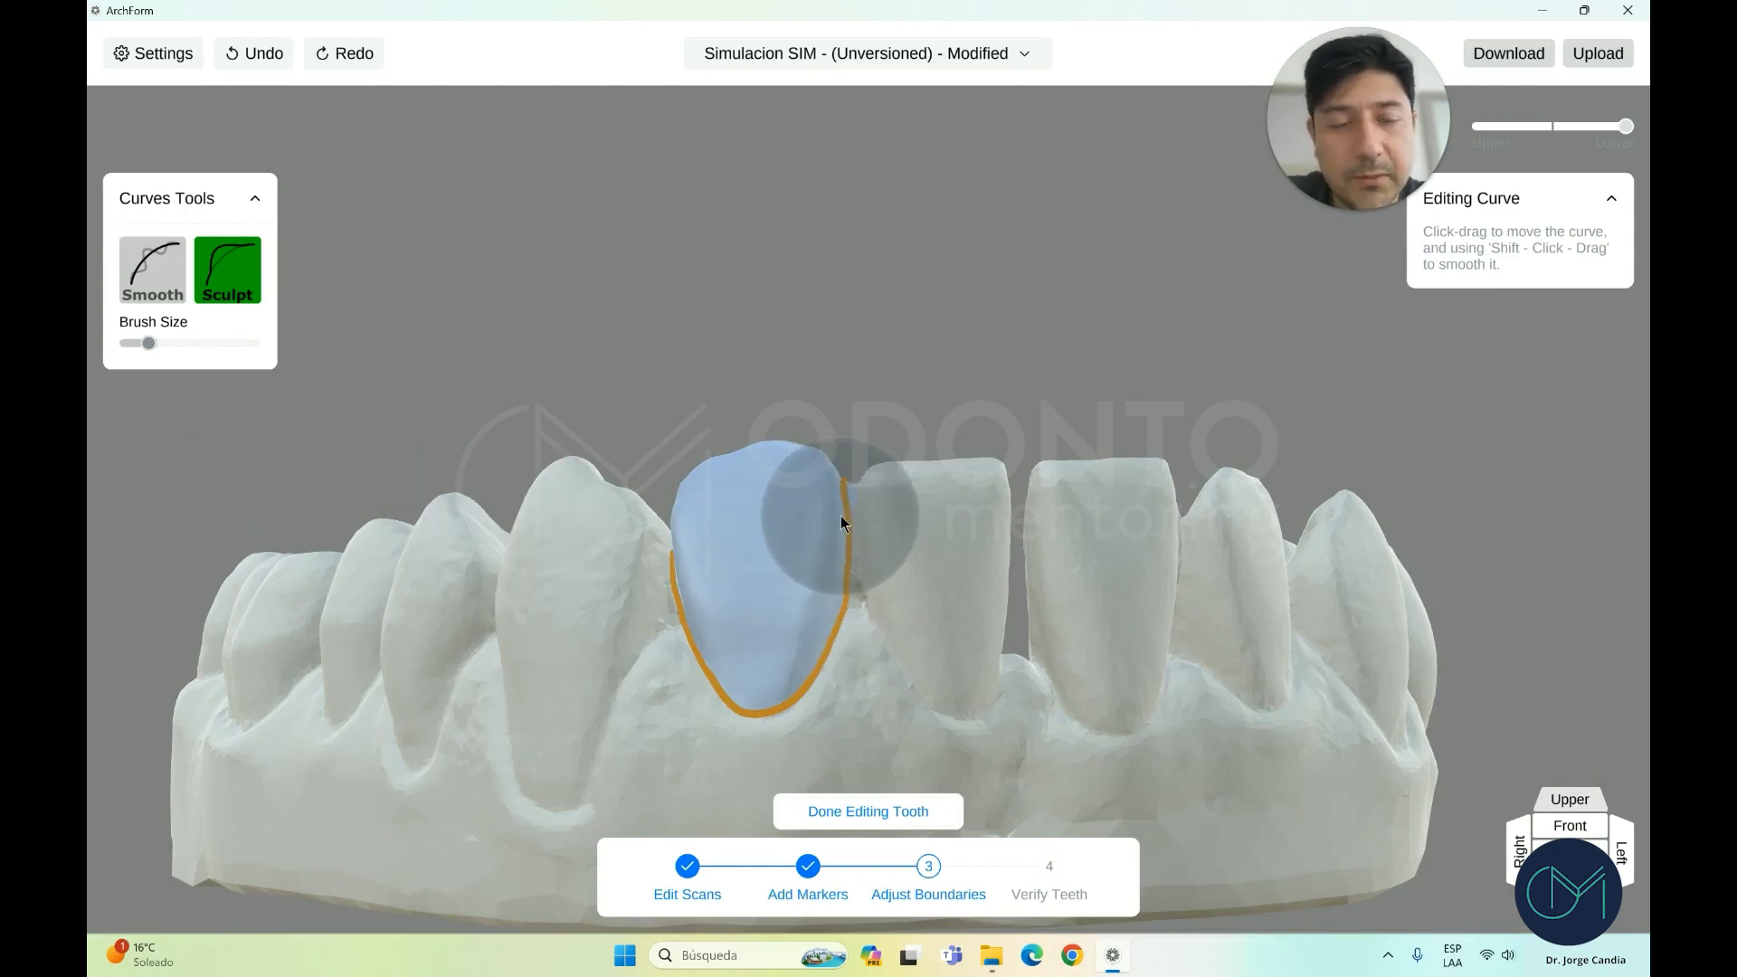
{"action": "left_click", "coordinate": [176, 271]}
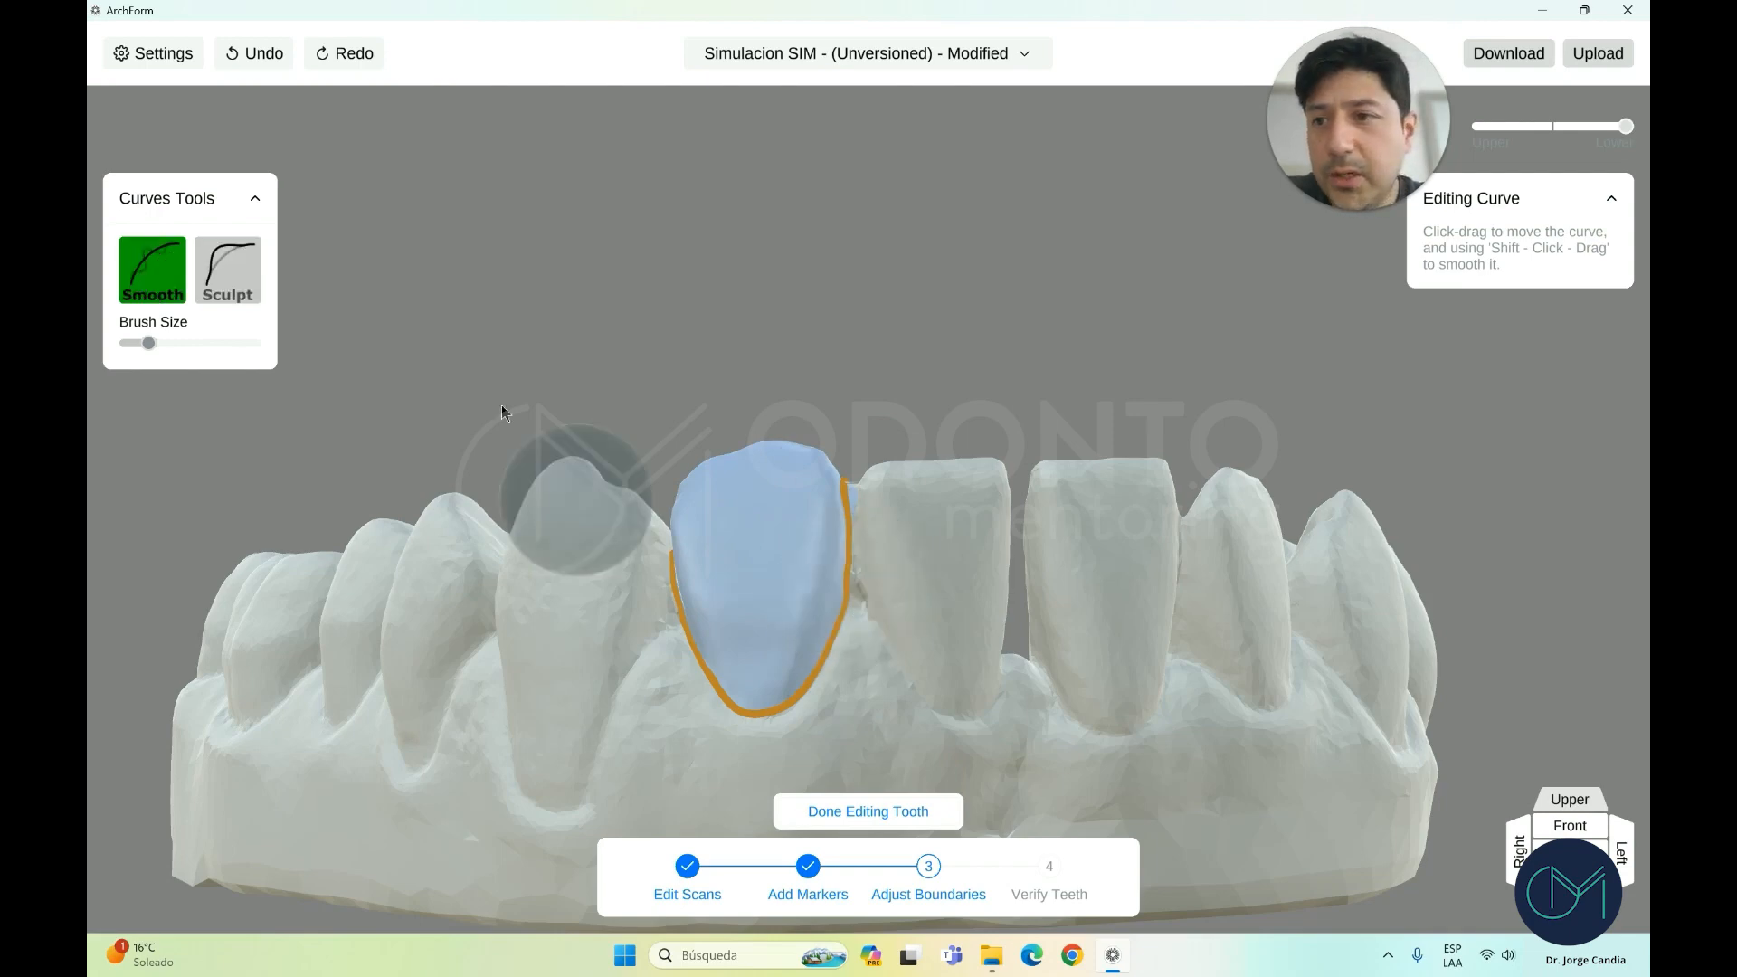
{"action": "left_click", "coordinate": [868, 812]}
{"action": "scroll", "coordinate": [862, 597], "scroll_direction": "down", "scroll_amount": 2}
{"action": "mouse_move", "coordinate": [861, 615]}
{"action": "right_mouse_down"}
{"action": "mouse_move", "coordinate": [858, 732]}
{"action": "mouse_move", "coordinate": [855, 617]}
{"action": "right_mouse_up"}
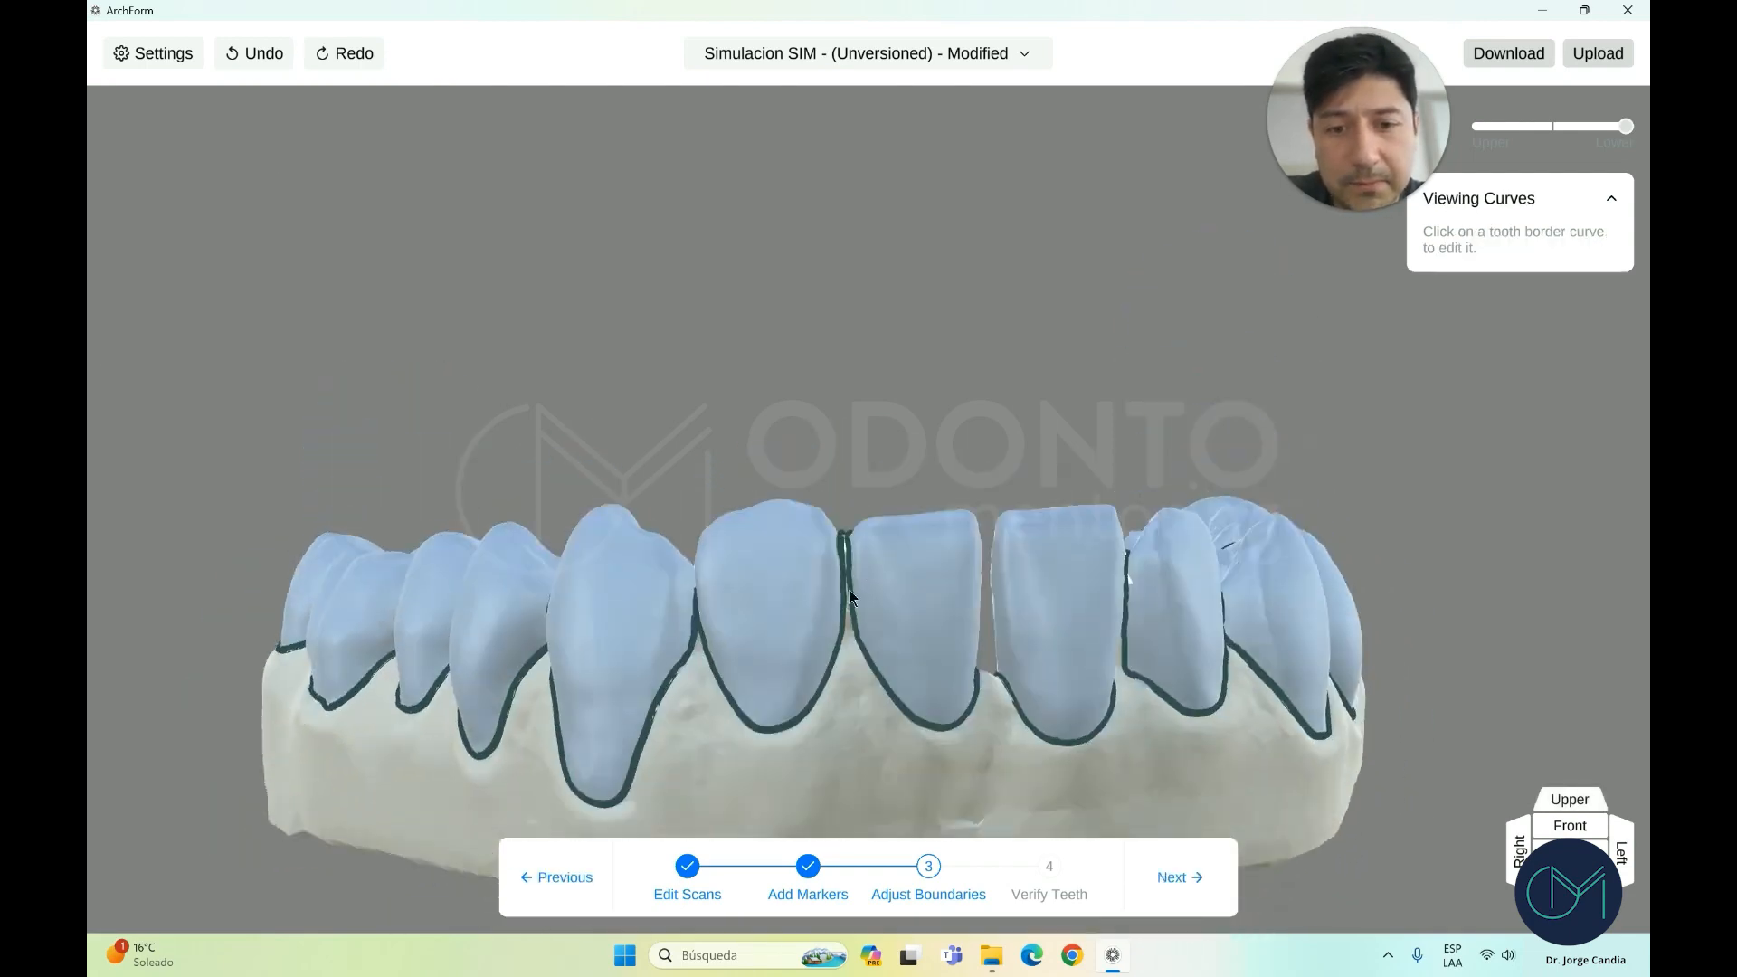
Adjust another lower incisor's boundary curve and finish editing it
{"action": "right_click_drag", "start_coordinate": [583, 617], "coordinate": [864, 588]}
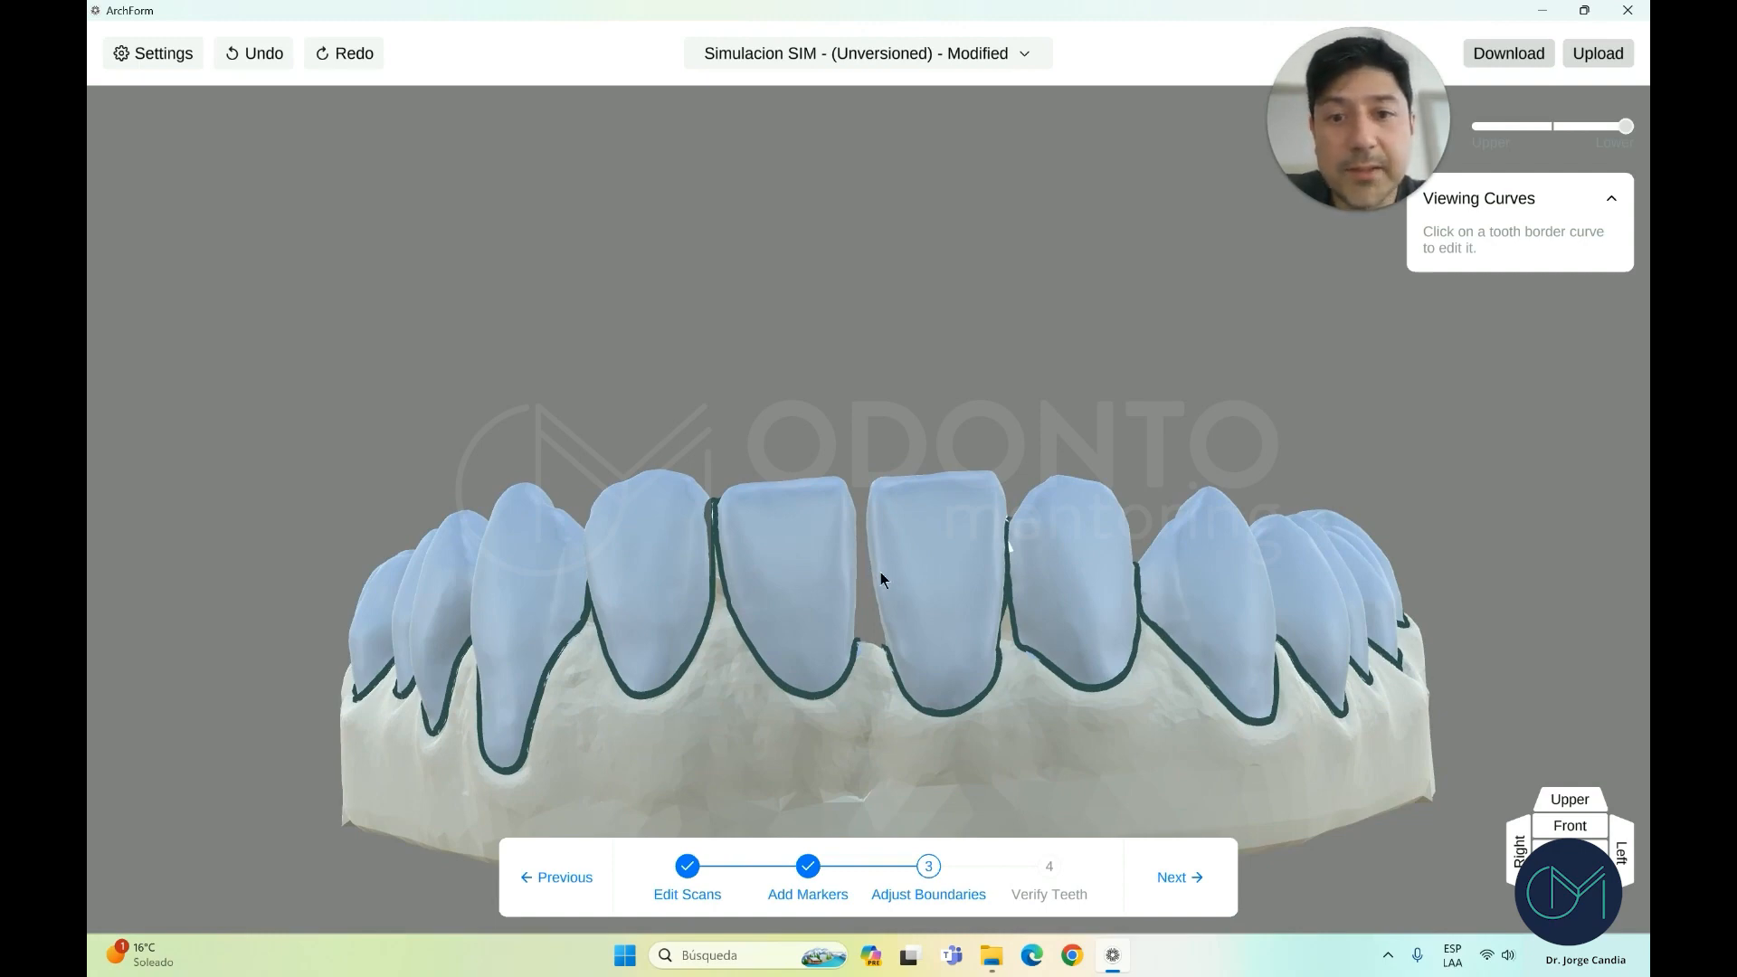
{"action": "right_click_drag", "start_coordinate": [871, 586], "coordinate": [947, 622]}
{"action": "left_click", "coordinate": [941, 624]}
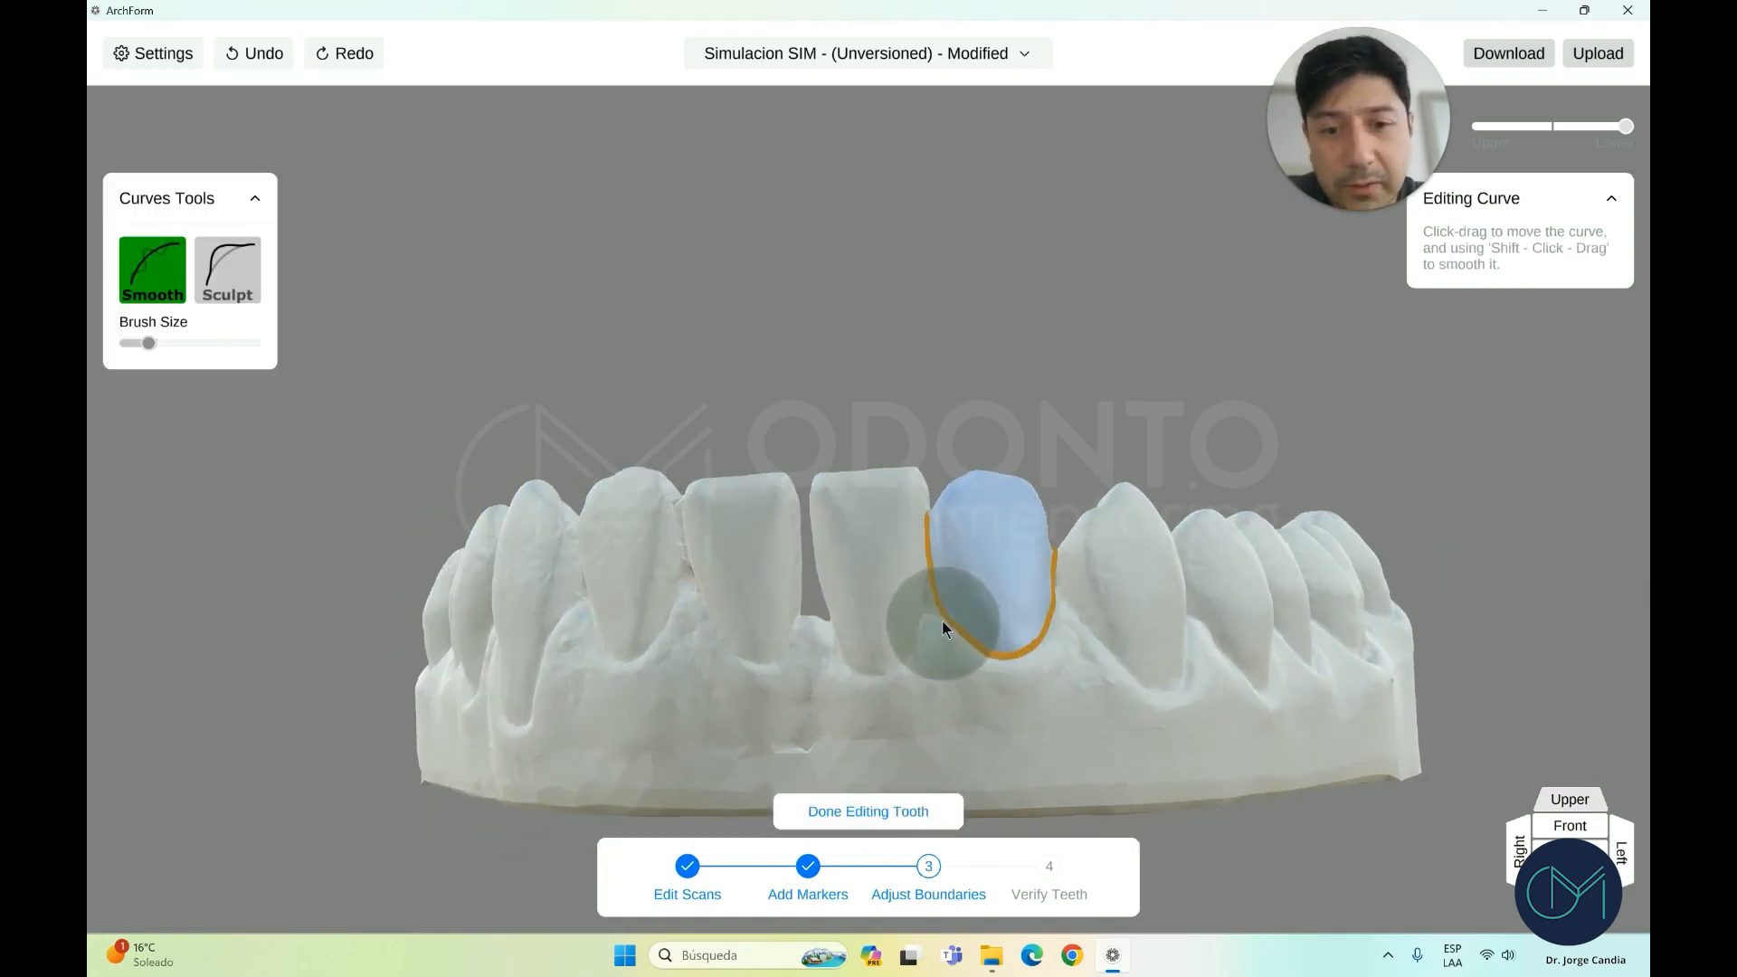
{"action": "left_click", "coordinate": [873, 810]}
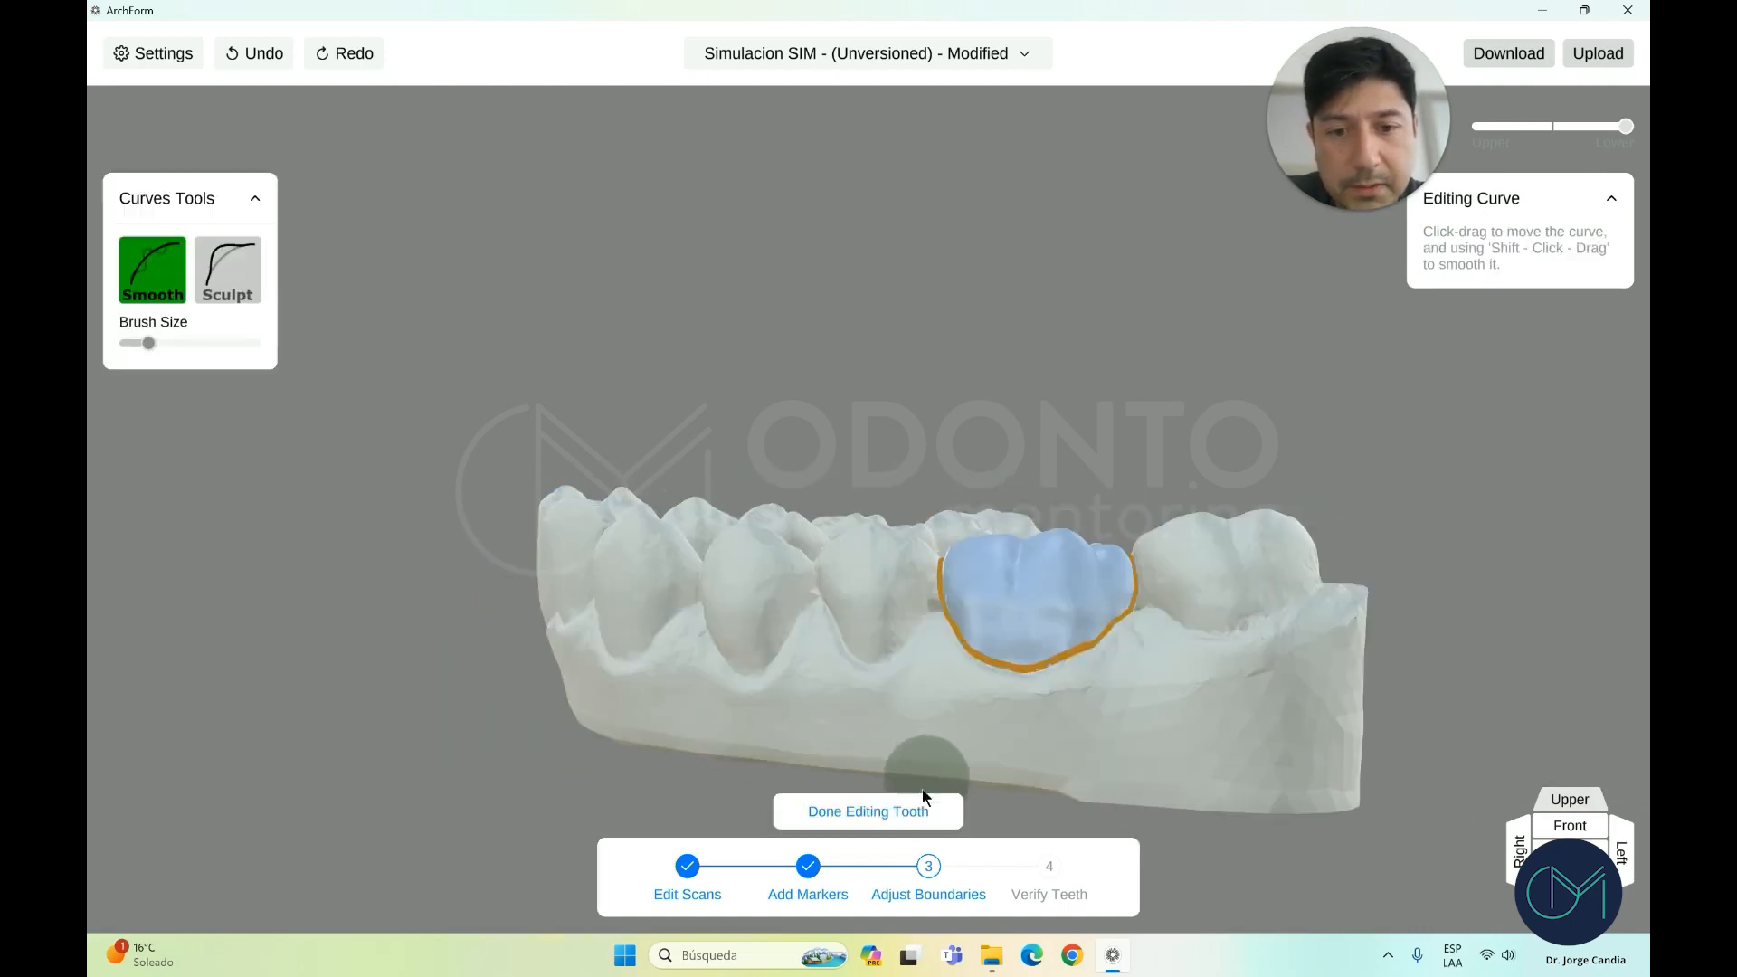
{"action": "left_click", "coordinate": [925, 798]}
Edit the right molar and a remaining incisor, then finish boundaries and face the model front
{"action": "left_click", "coordinate": [1122, 657]}
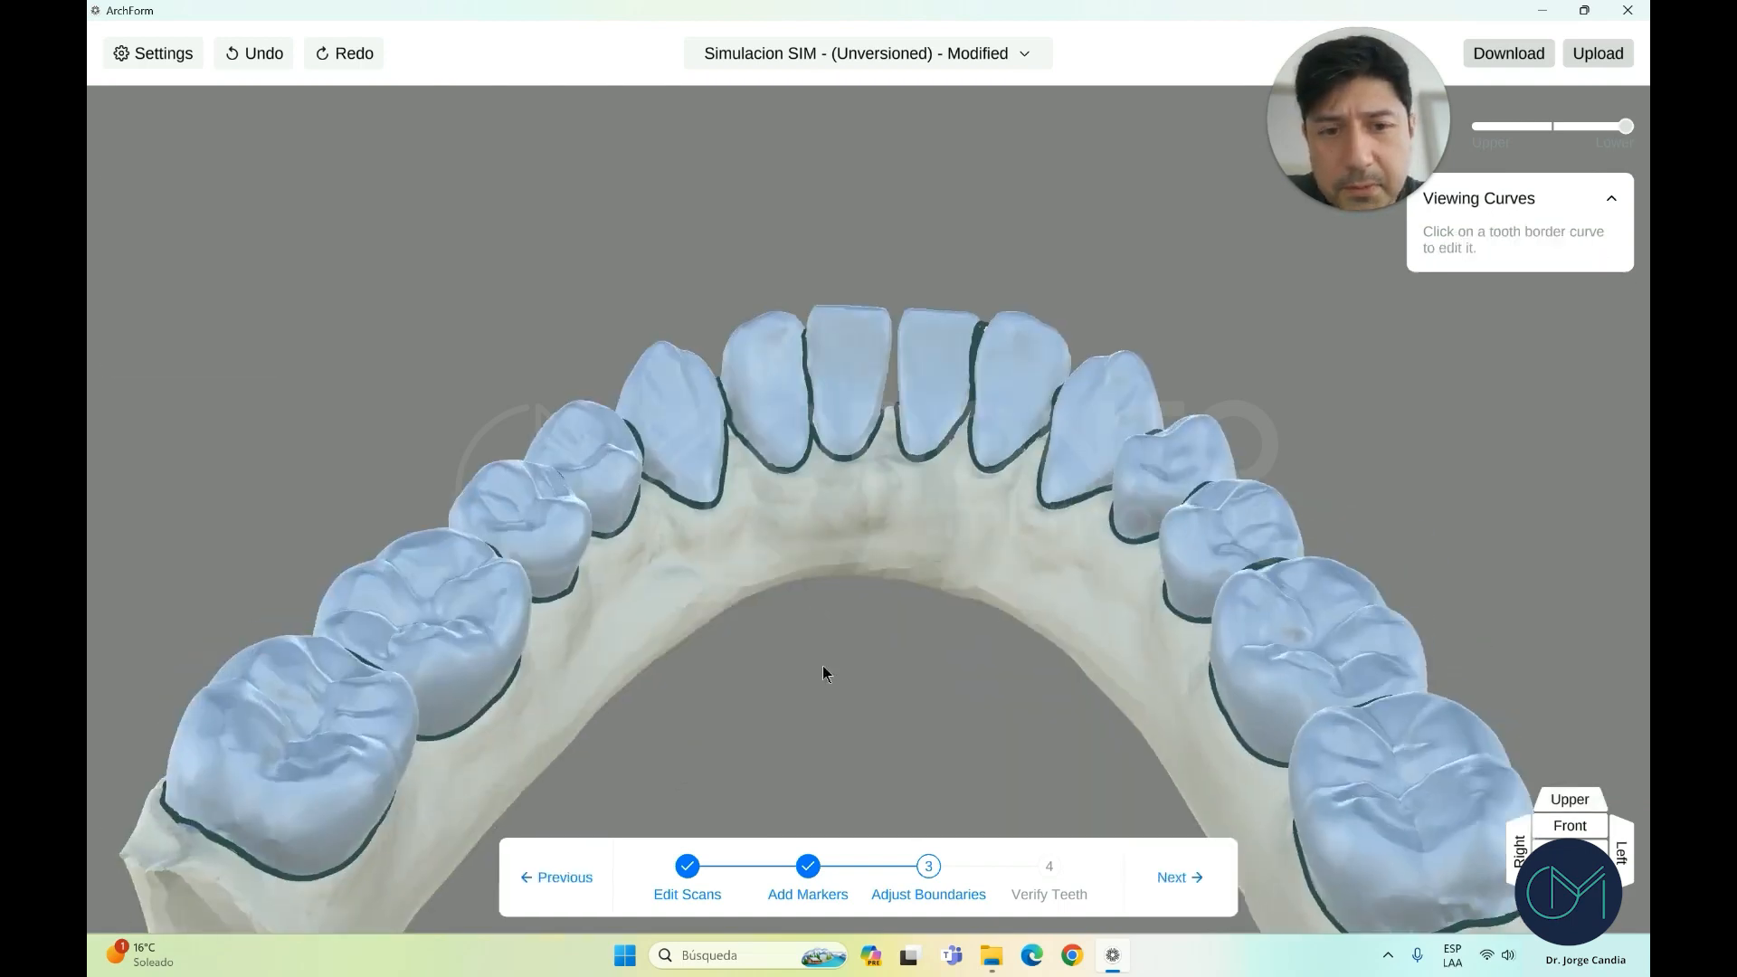
{"action": "left_click_drag", "start_coordinate": [822, 666], "coordinate": [939, 377]}
{"action": "left_click", "coordinate": [952, 344]}
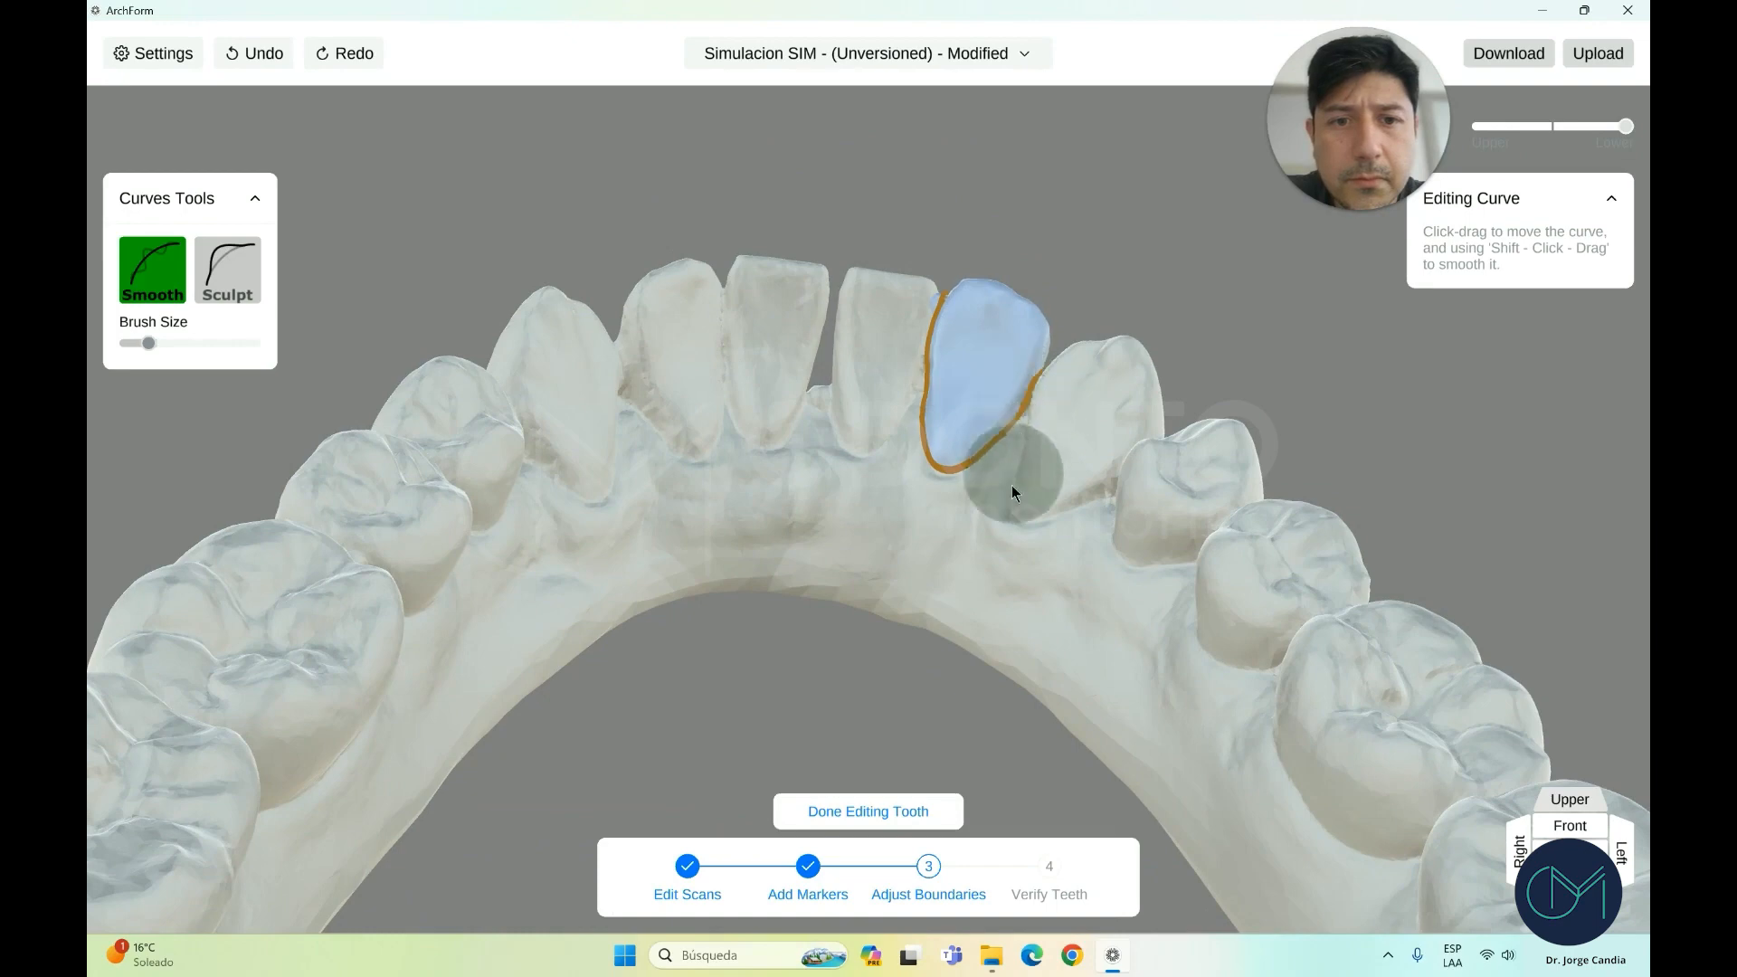
{"action": "scroll", "coordinate": [1012, 485], "scroll_direction": "down", "scroll_amount": 5}
{"action": "left_click", "coordinate": [903, 815]}
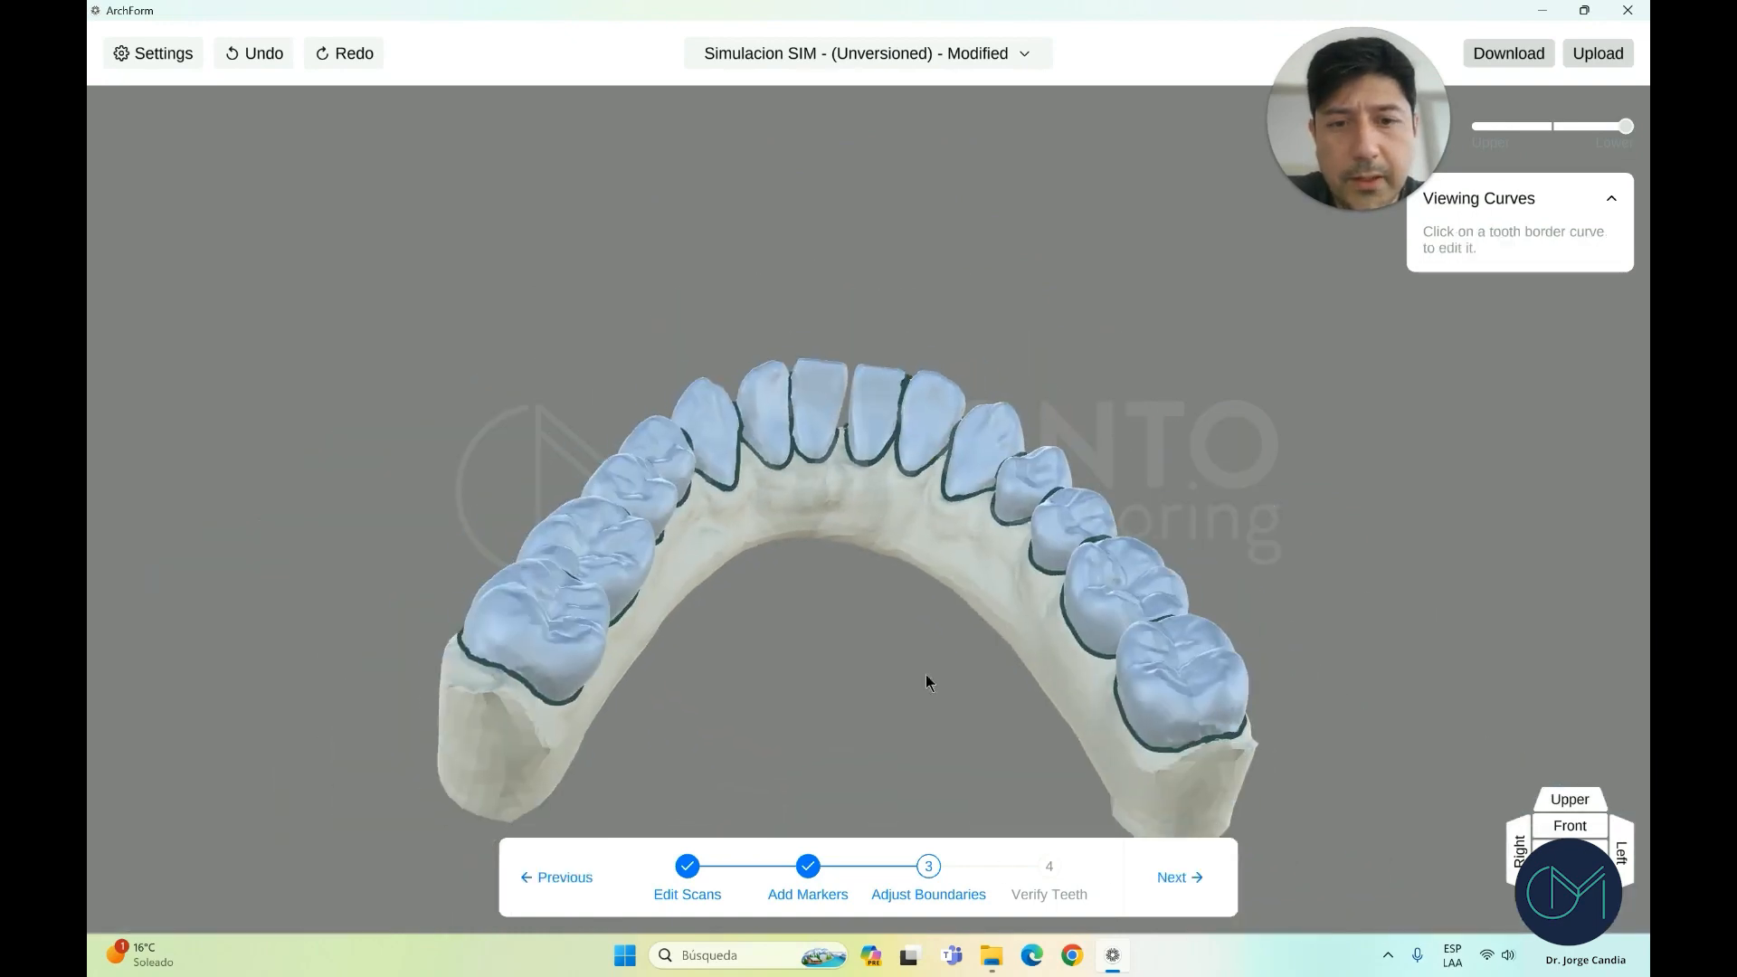
{"action": "right_click_drag", "start_coordinate": [926, 677], "coordinate": [1059, 674]}
{"action": "left_click", "coordinate": [1578, 828]}
Advance to Verify Teeth, orbit the numbered bite, and open an upper molar's local axes
{"action": "left_click", "coordinate": [1180, 876]}
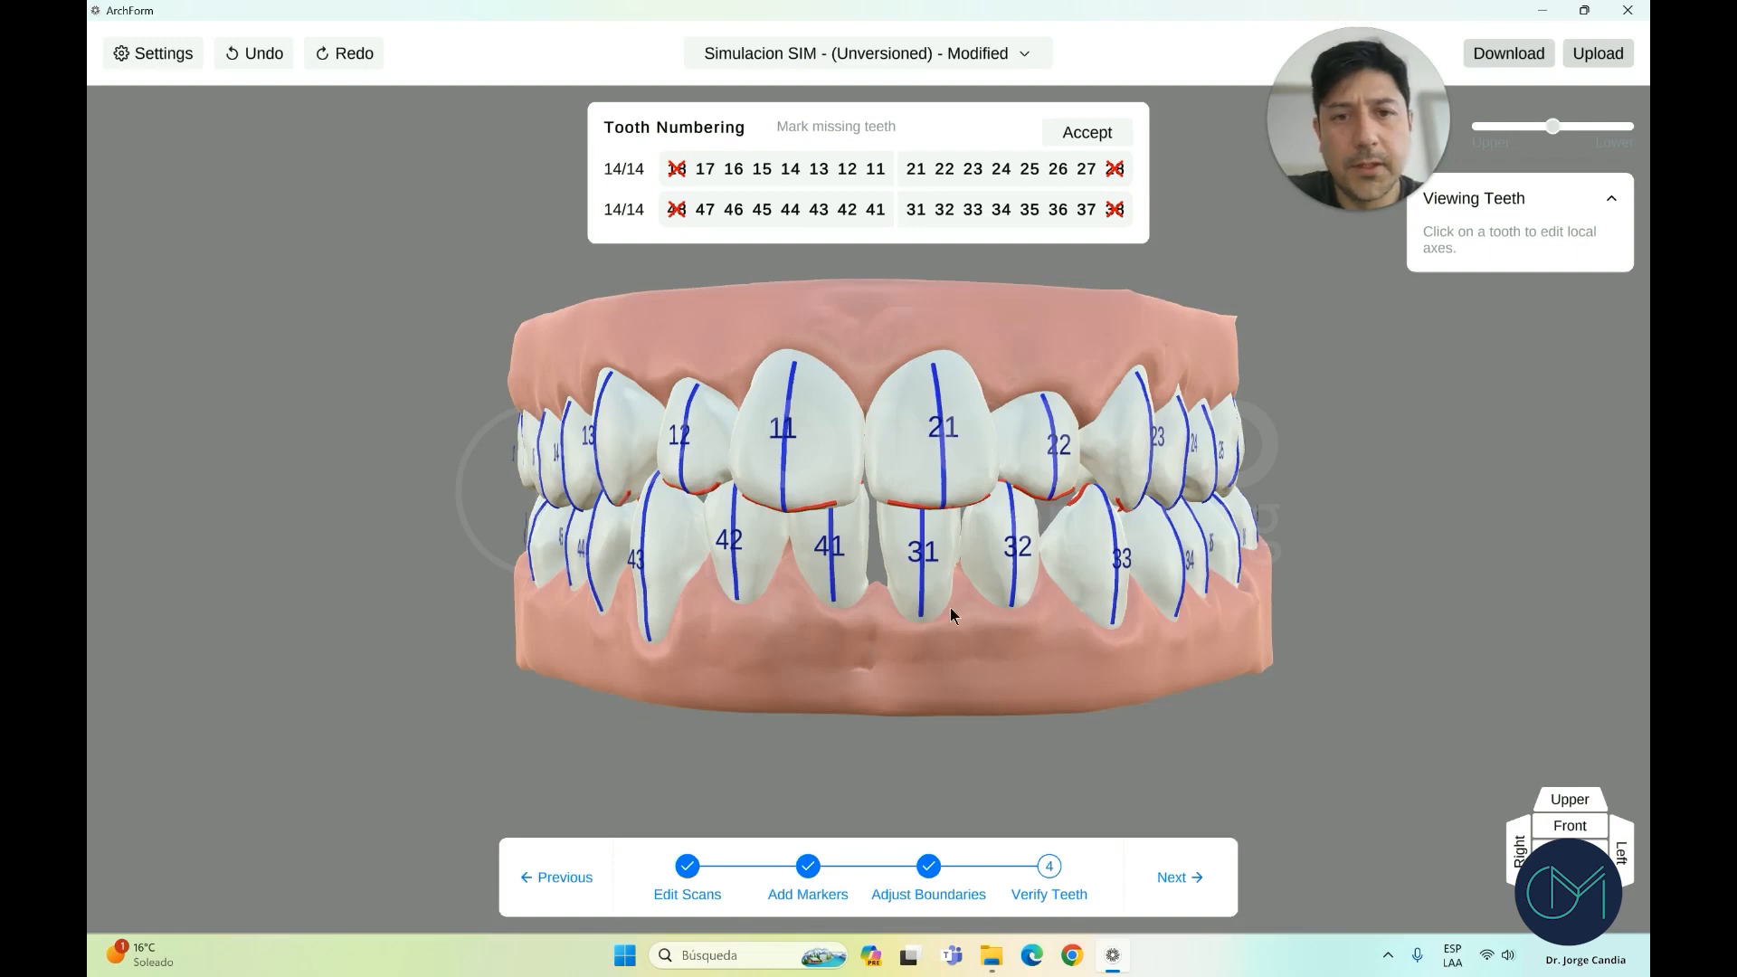
{"action": "scroll", "coordinate": [829, 639], "scroll_direction": "up", "scroll_amount": 5}
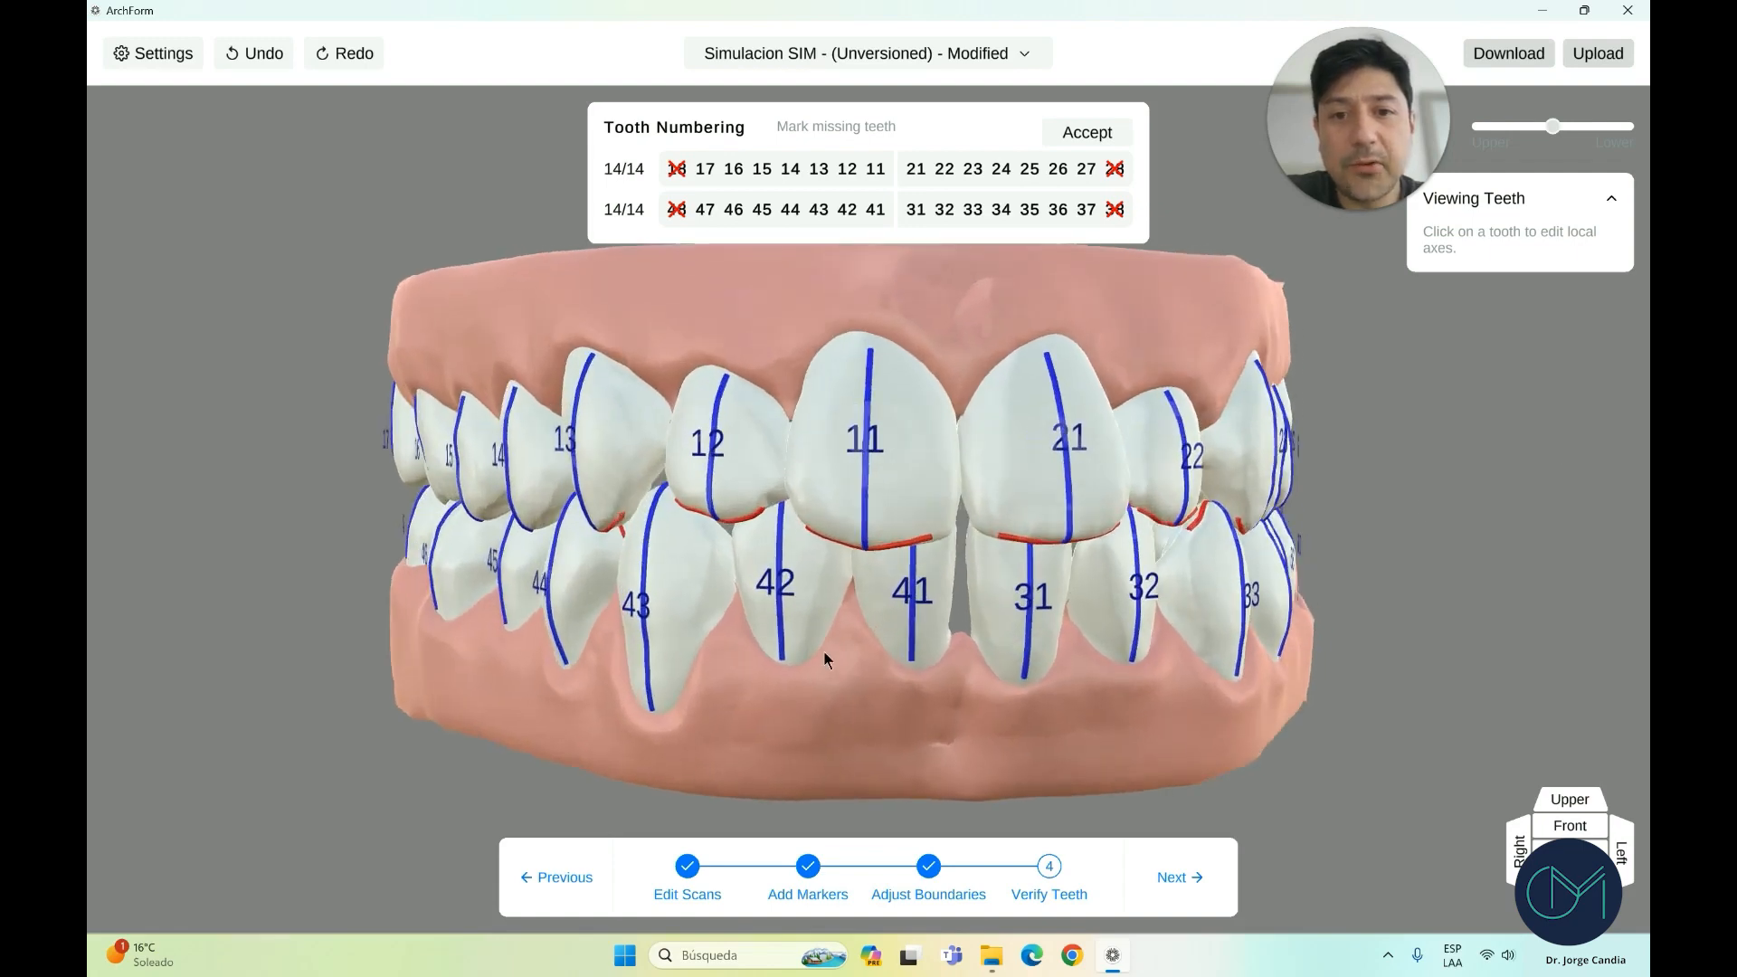
{"action": "scroll", "coordinate": [823, 652], "scroll_direction": "down", "scroll_amount": 2}
{"action": "left_click_drag", "start_coordinate": [812, 705], "coordinate": [1035, 669]}
{"action": "left_click_drag", "start_coordinate": [1163, 624], "coordinate": [1056, 635]}
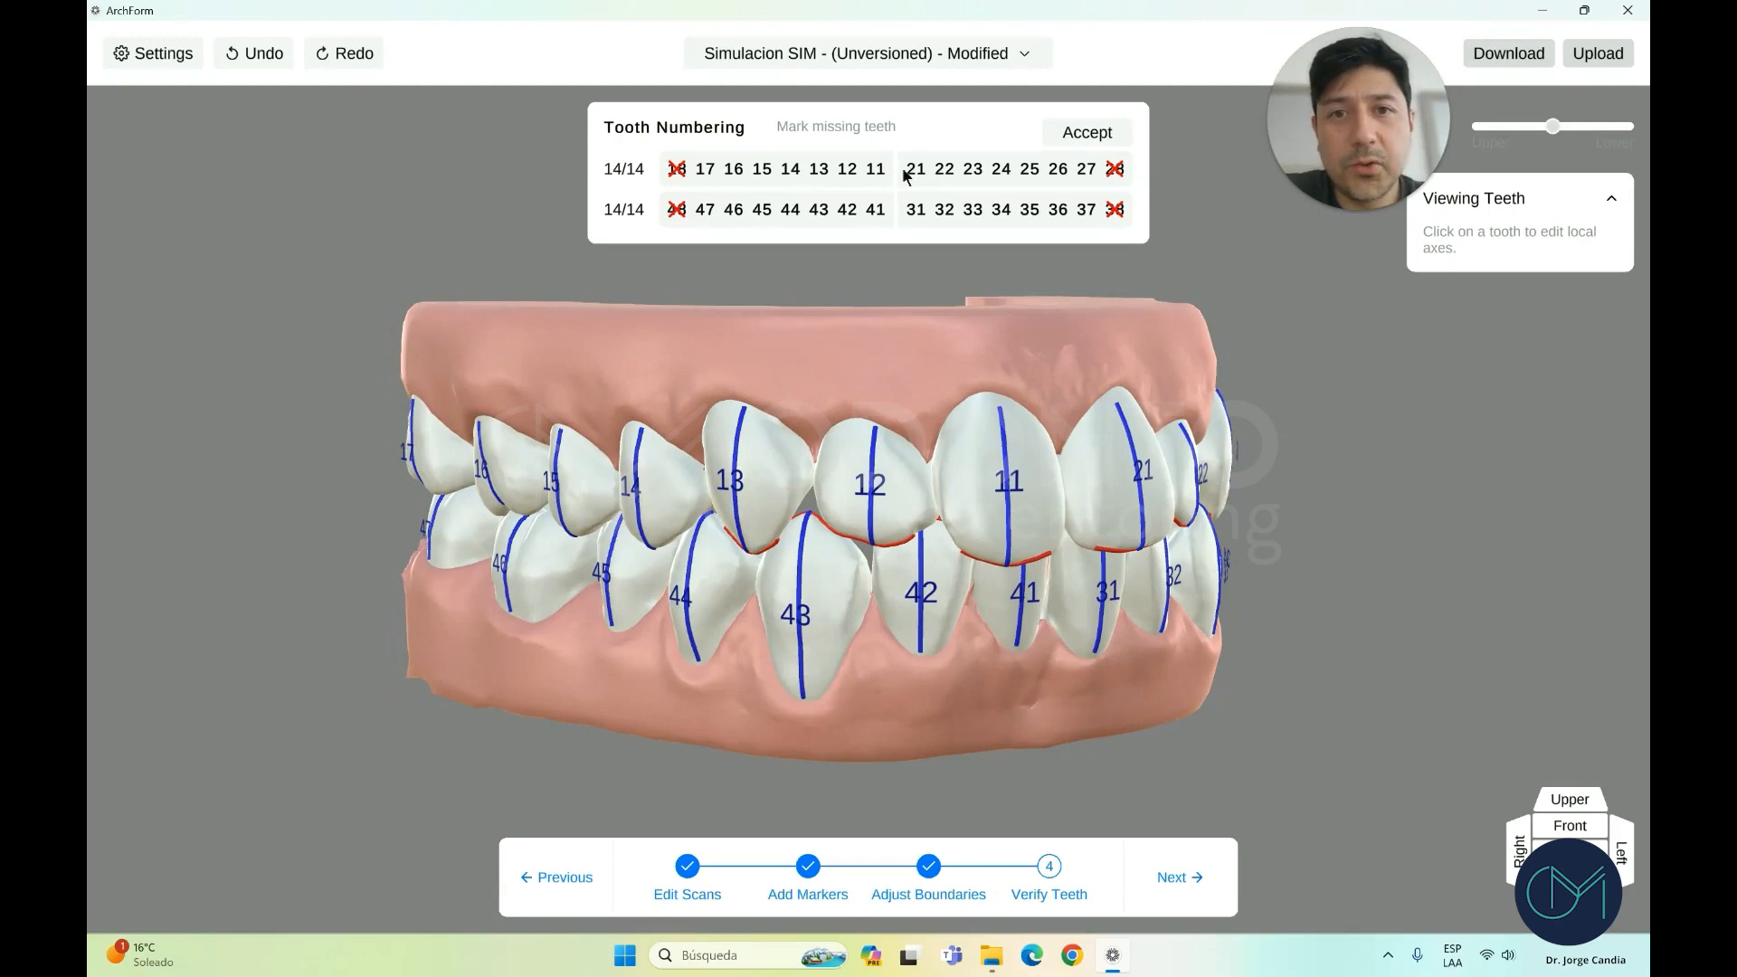
{"action": "left_click_drag", "start_coordinate": [1030, 401], "coordinate": [628, 542]}
{"action": "left_click", "coordinate": [588, 563]}
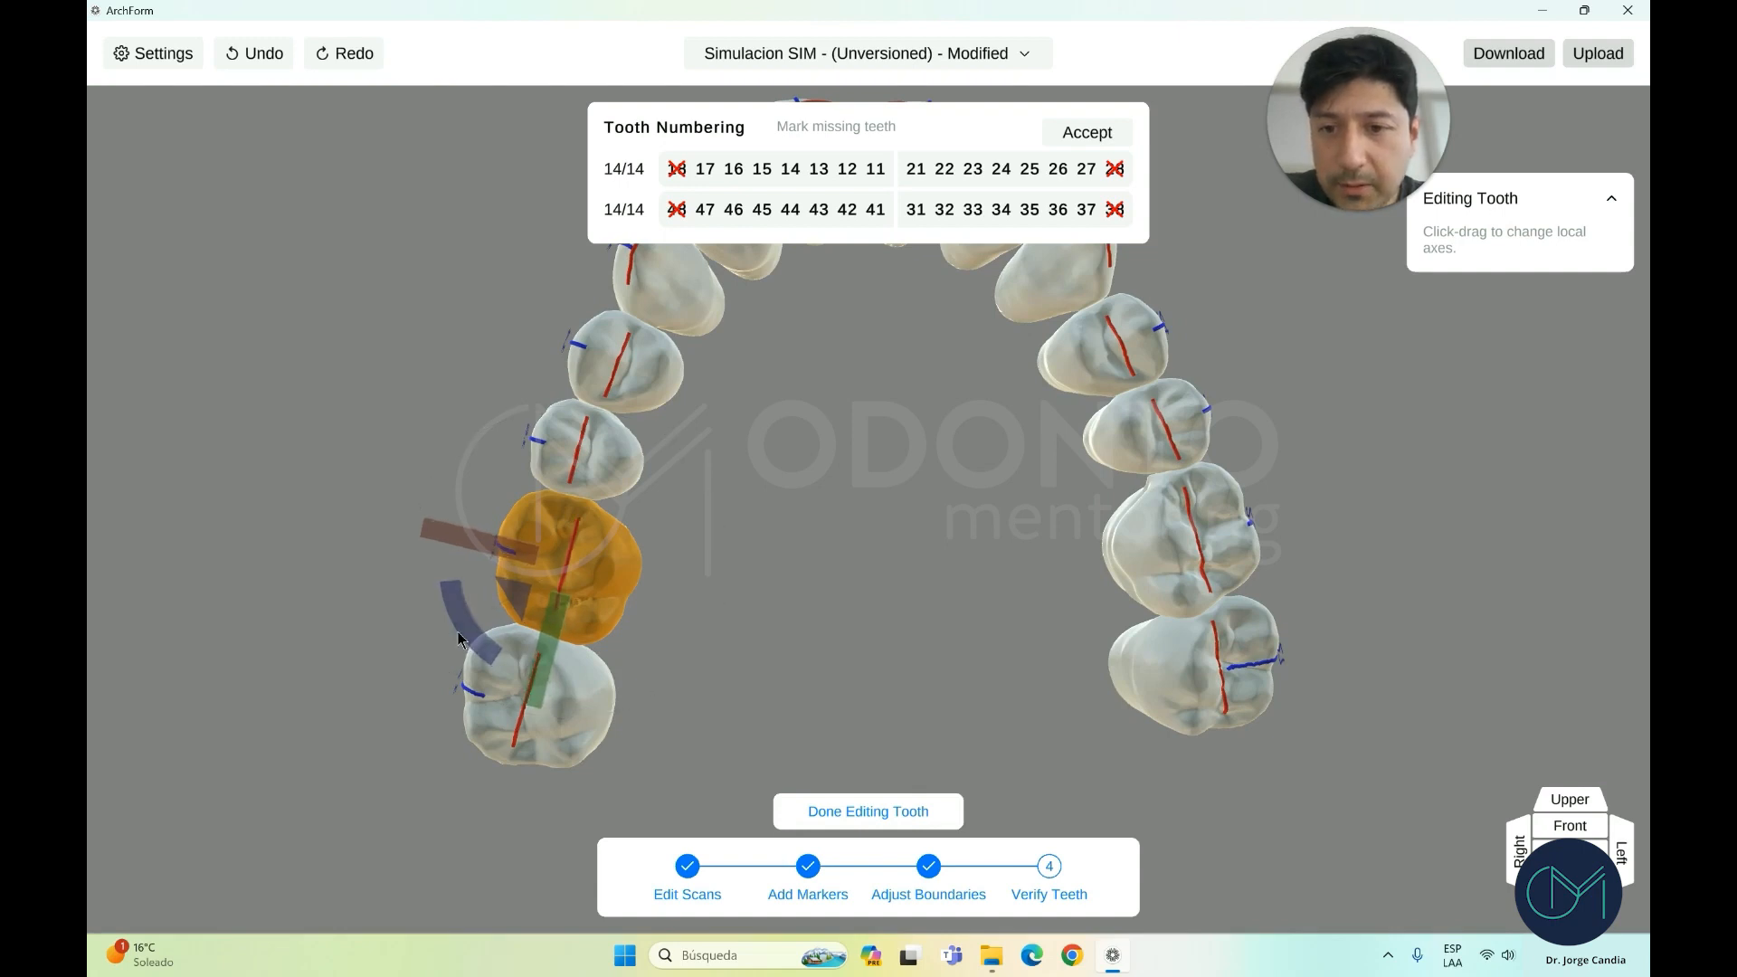
Re-centre the local axes of the neighbouring upper tooth
{"action": "left_click", "coordinate": [595, 454]}
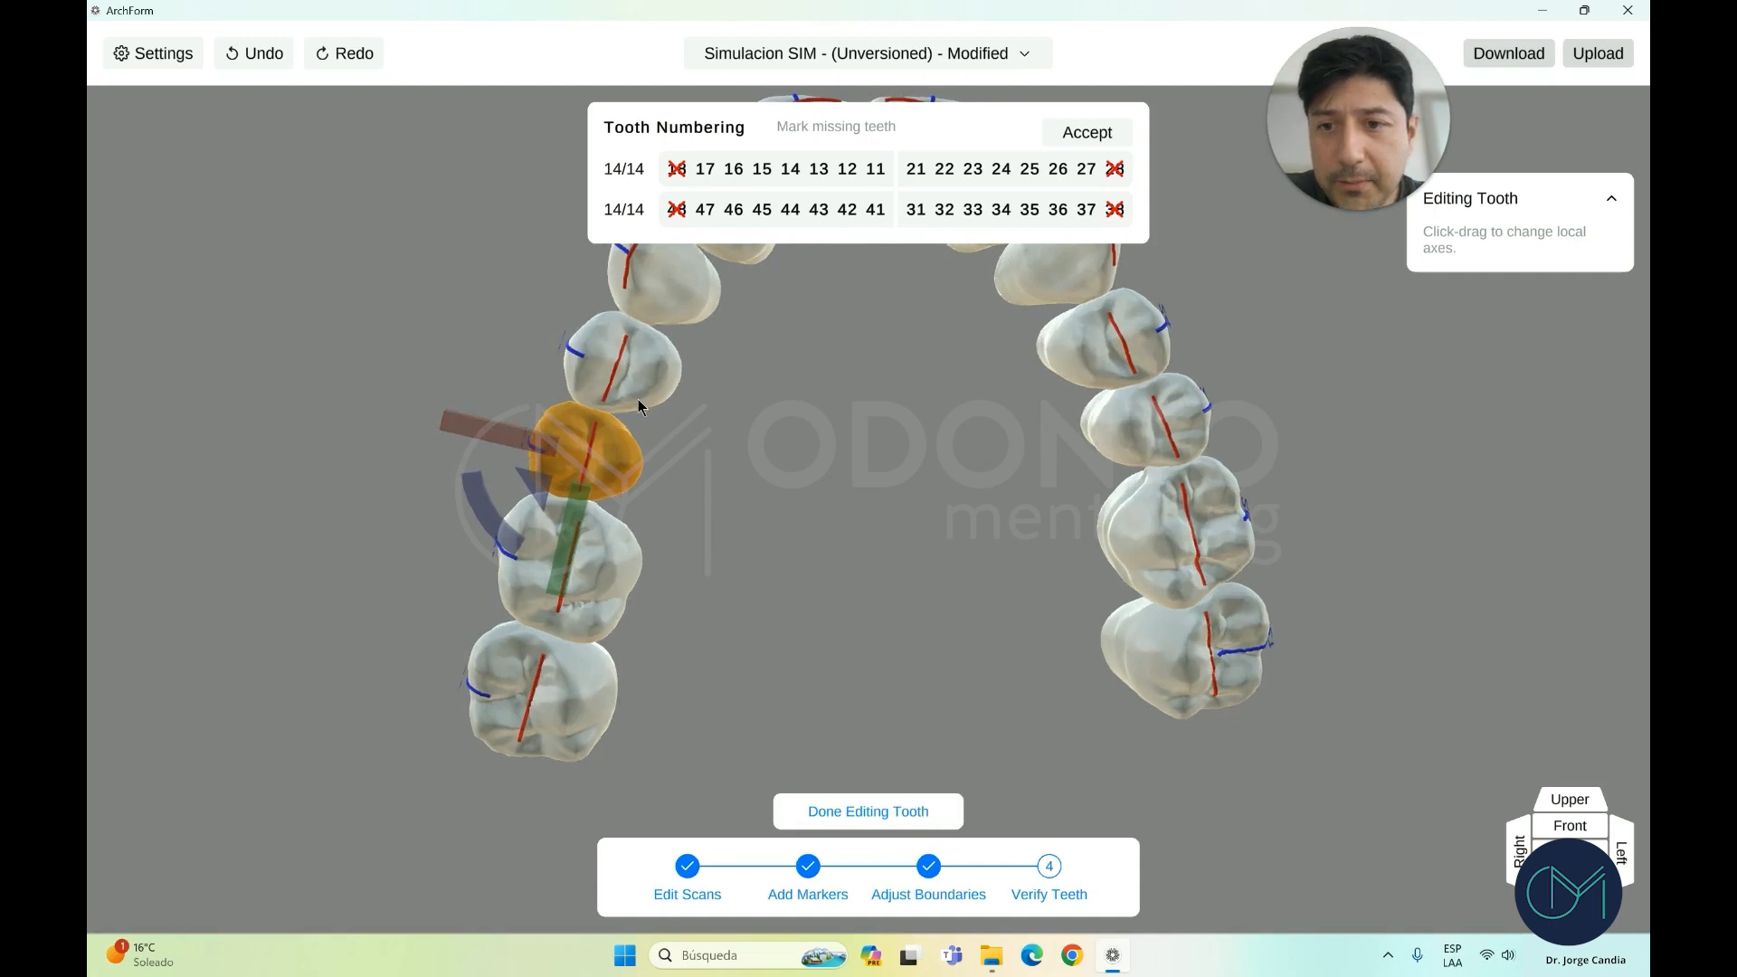
{"action": "left_click_drag", "start_coordinate": [519, 444], "coordinate": [584, 357]}
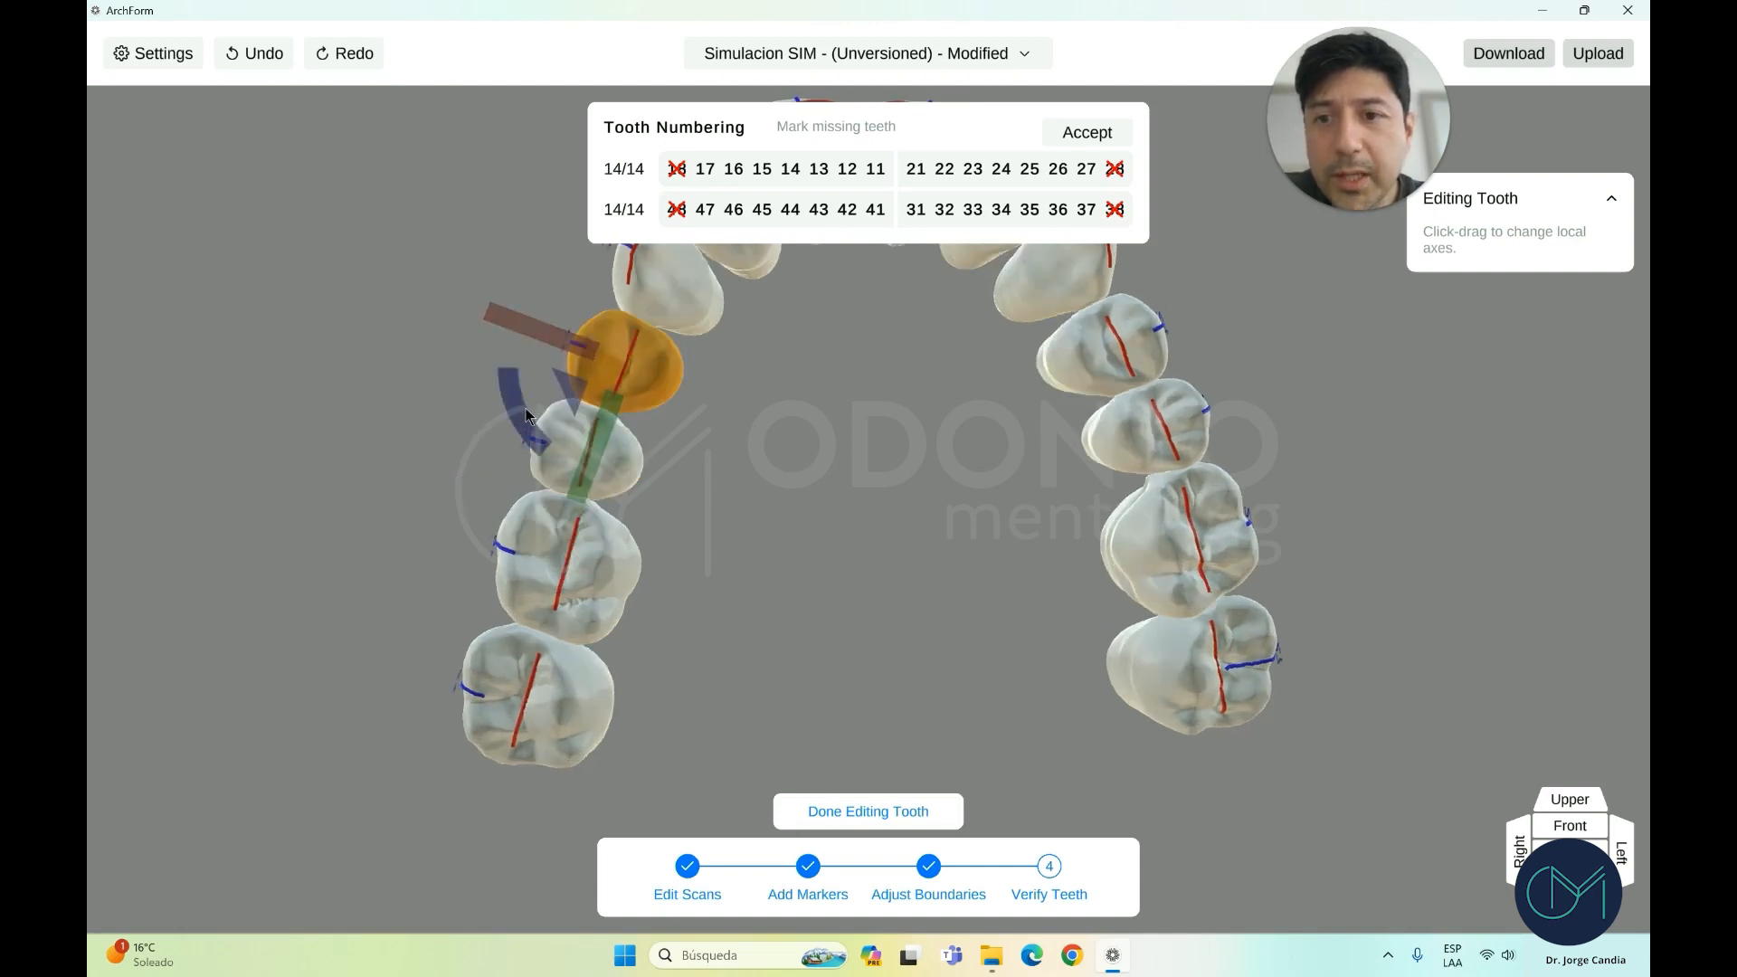
{"action": "scroll", "coordinate": [767, 411], "scroll_direction": "down", "scroll_amount": 2}
{"action": "right_click_drag", "start_coordinate": [767, 410], "coordinate": [891, 570]}
Rotate and shift the axes of an upper tooth on the opposite side
{"action": "left_click", "coordinate": [1112, 428]}
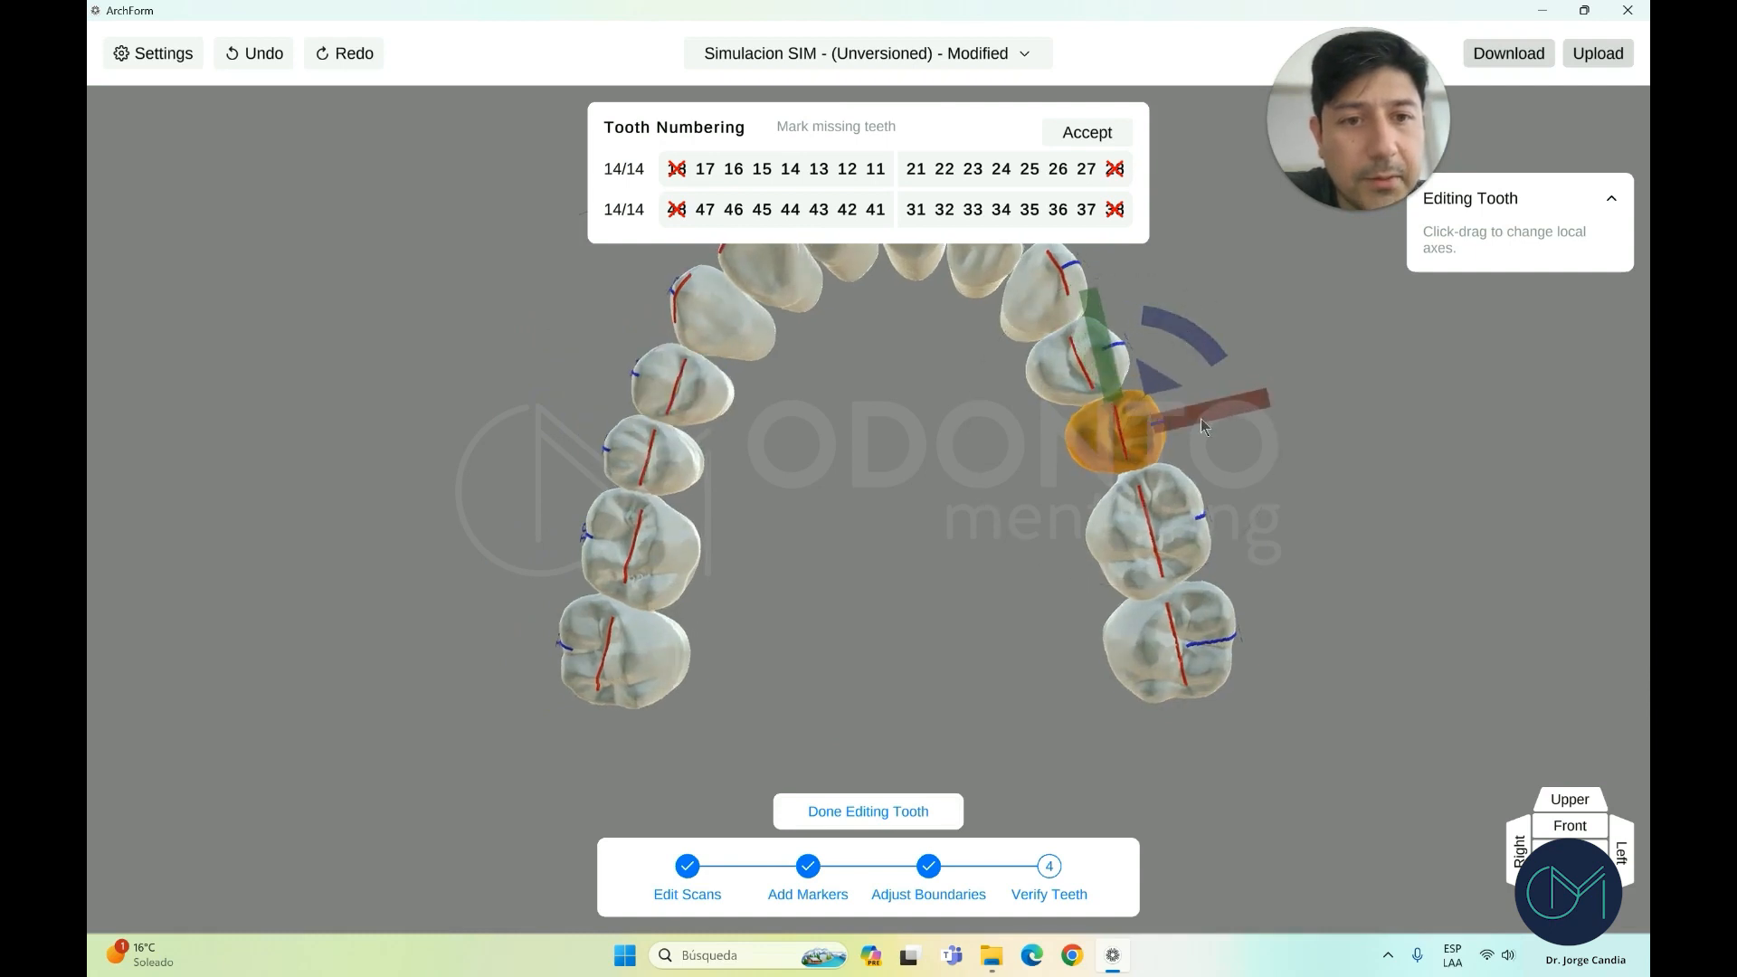
{"action": "left_click", "coordinate": [1088, 365]}
{"action": "left_click_drag", "start_coordinate": [1148, 271], "coordinate": [1162, 283]}
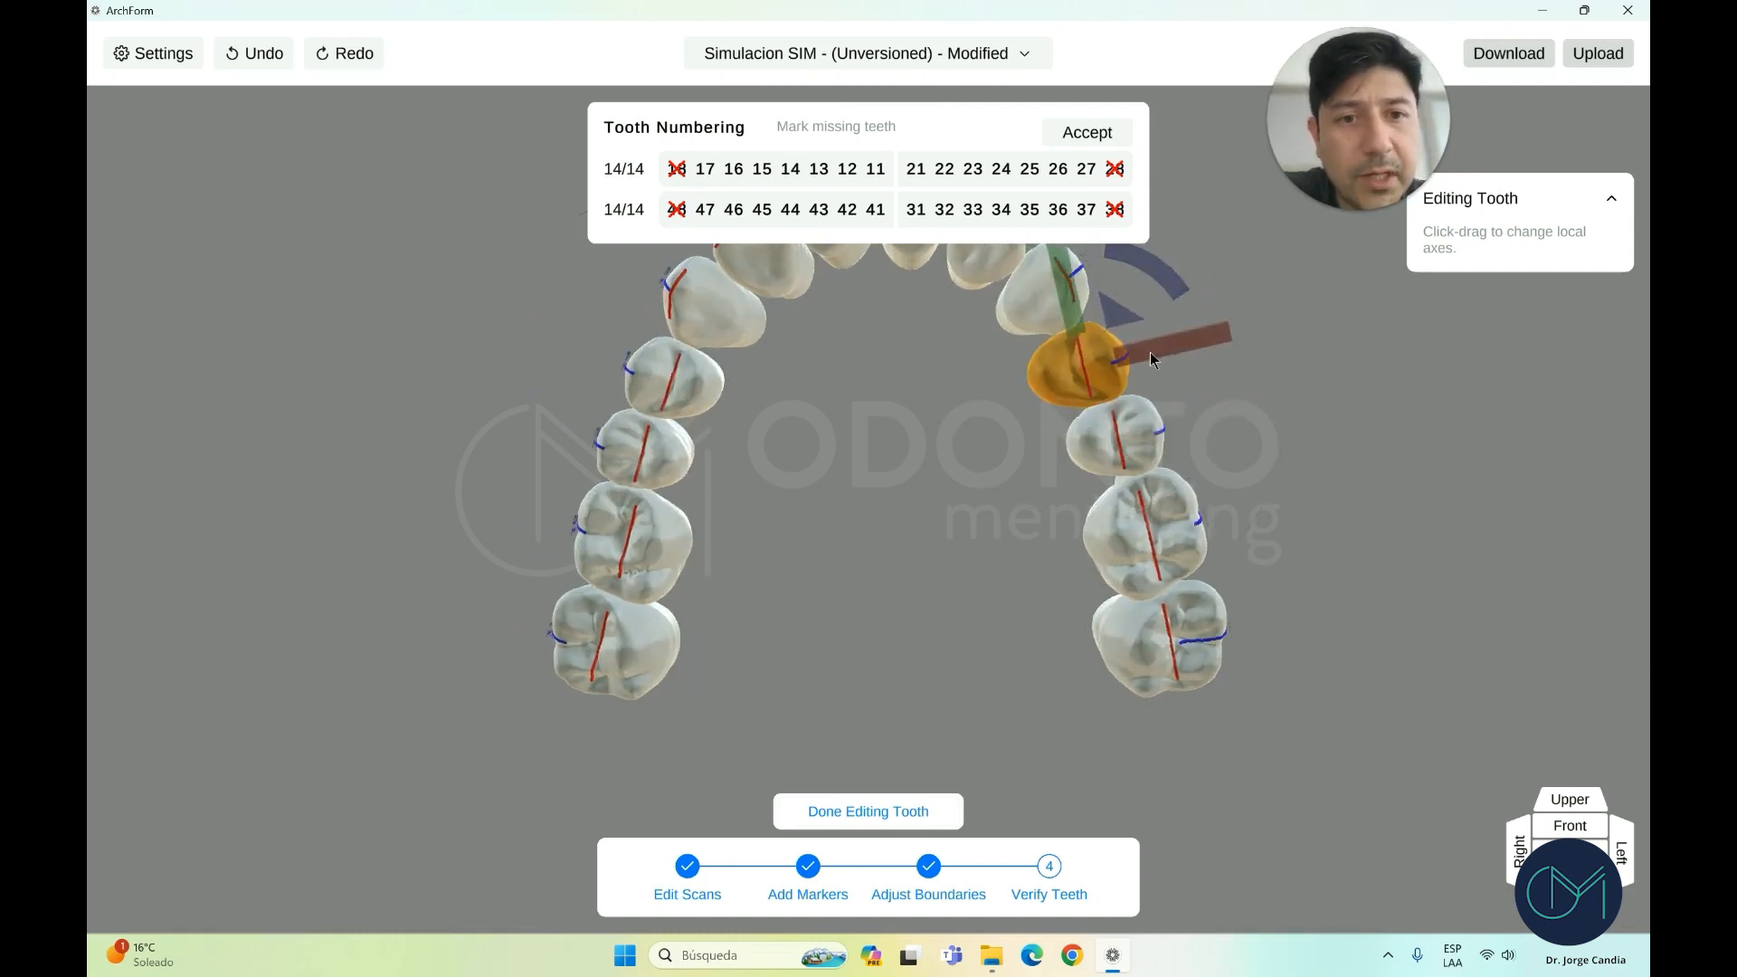
{"action": "left_click_drag", "start_coordinate": [1149, 351], "coordinate": [1143, 351]}
{"action": "scroll", "coordinate": [988, 398], "scroll_direction": "down", "scroll_amount": 1}
{"action": "right_click_drag", "start_coordinate": [987, 397], "coordinate": [925, 371]}
{"action": "scroll", "coordinate": [927, 367], "scroll_direction": "down", "scroll_amount": 2}
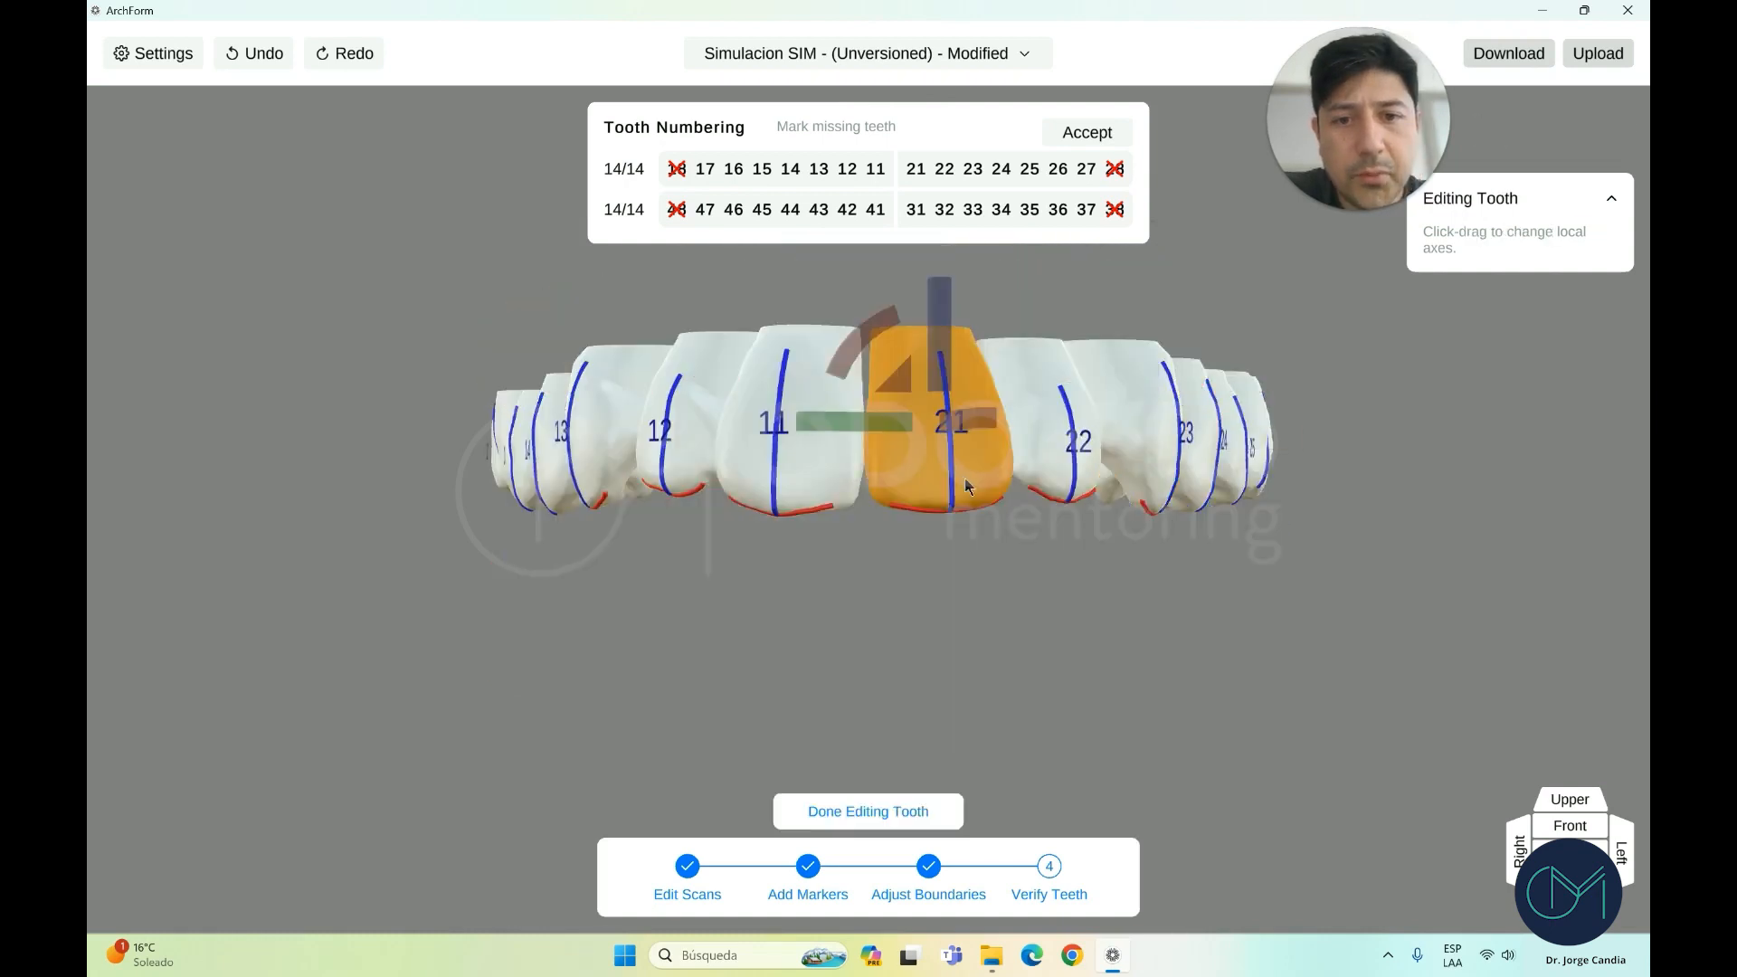
{"action": "right_click_drag", "start_coordinate": [967, 484], "coordinate": [898, 499]}
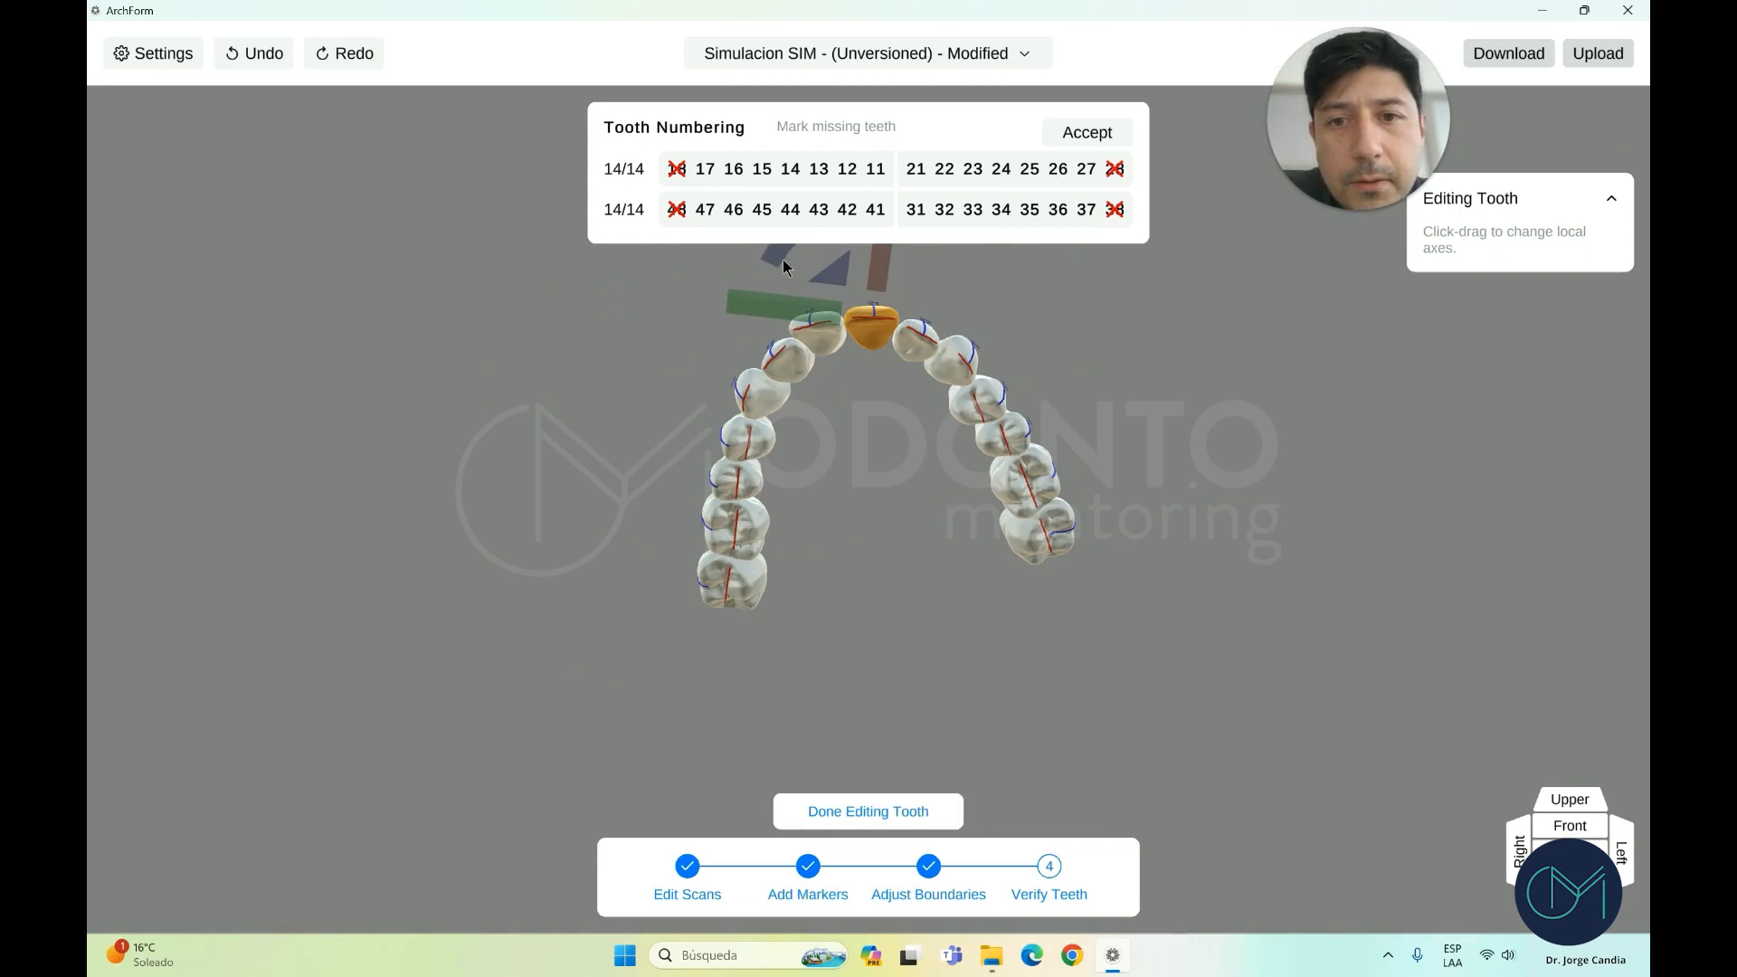
{"action": "left_click_drag", "start_coordinate": [777, 268], "coordinate": [771, 281]}
{"action": "right_click_drag", "start_coordinate": [885, 349], "coordinate": [957, 579]}
Rotate the adjacent front tooth's axes slightly clockwise
{"action": "left_click", "coordinate": [1589, 822]}
{"action": "right_click_drag", "start_coordinate": [856, 524], "coordinate": [838, 311]}
{"action": "left_click", "coordinate": [838, 311]}
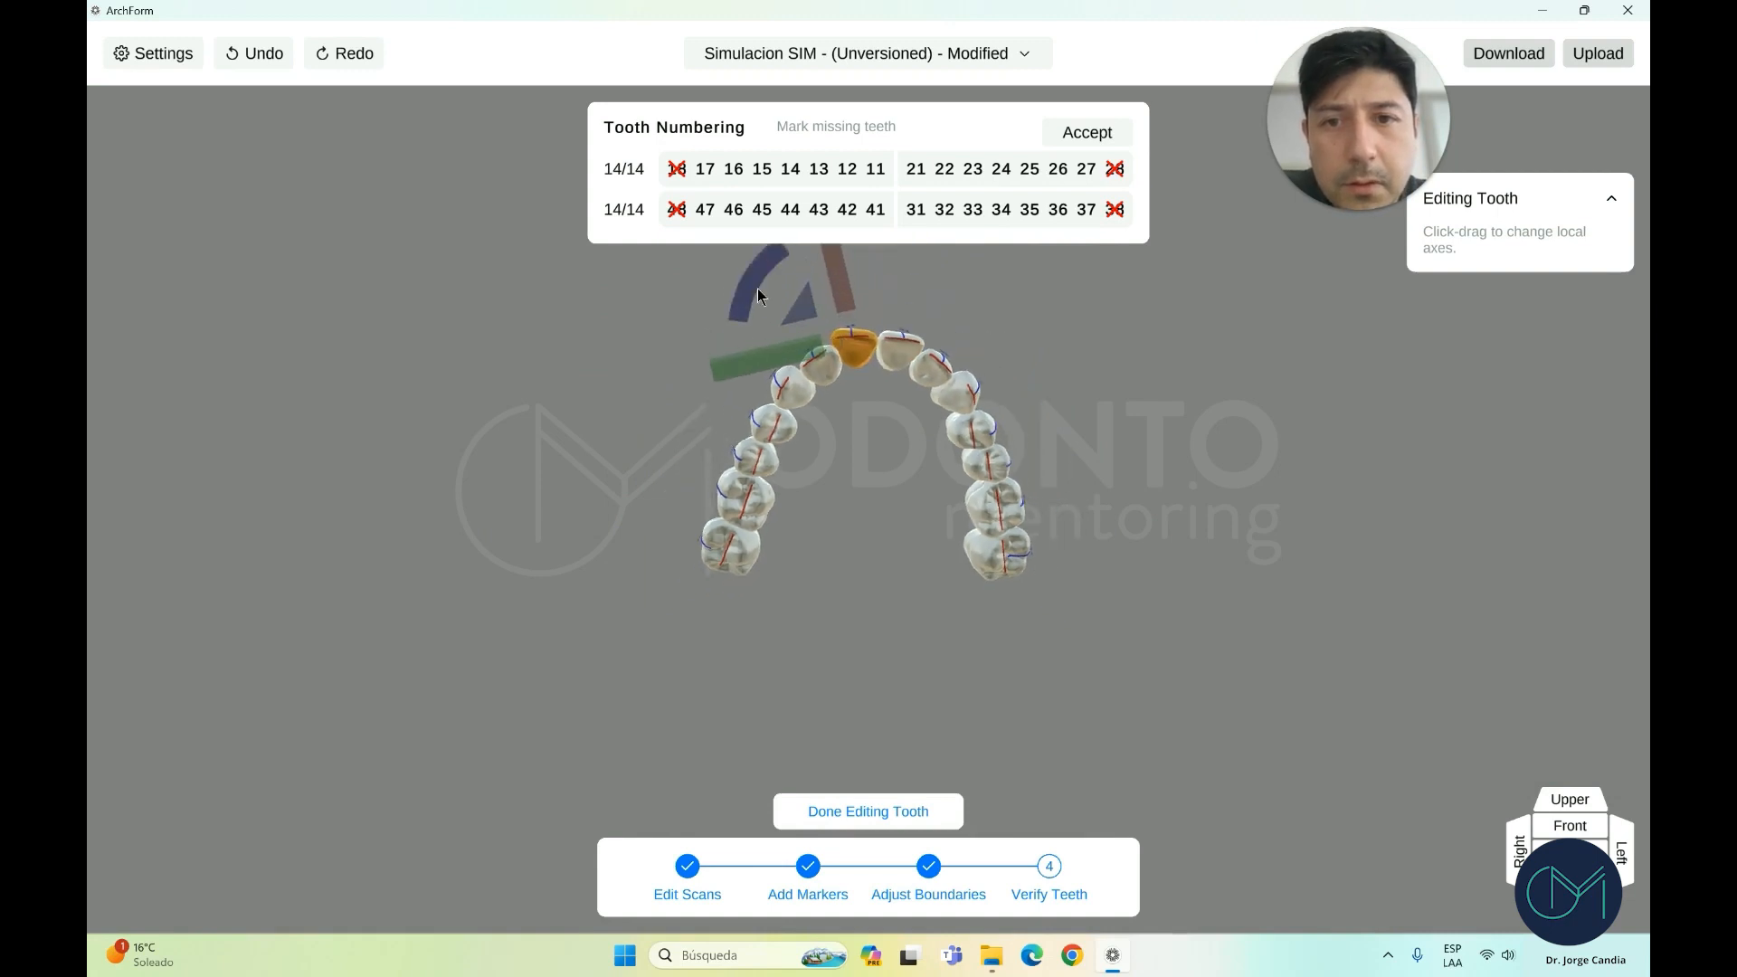
{"action": "left_click_drag", "start_coordinate": [752, 261], "coordinate": [760, 251]}
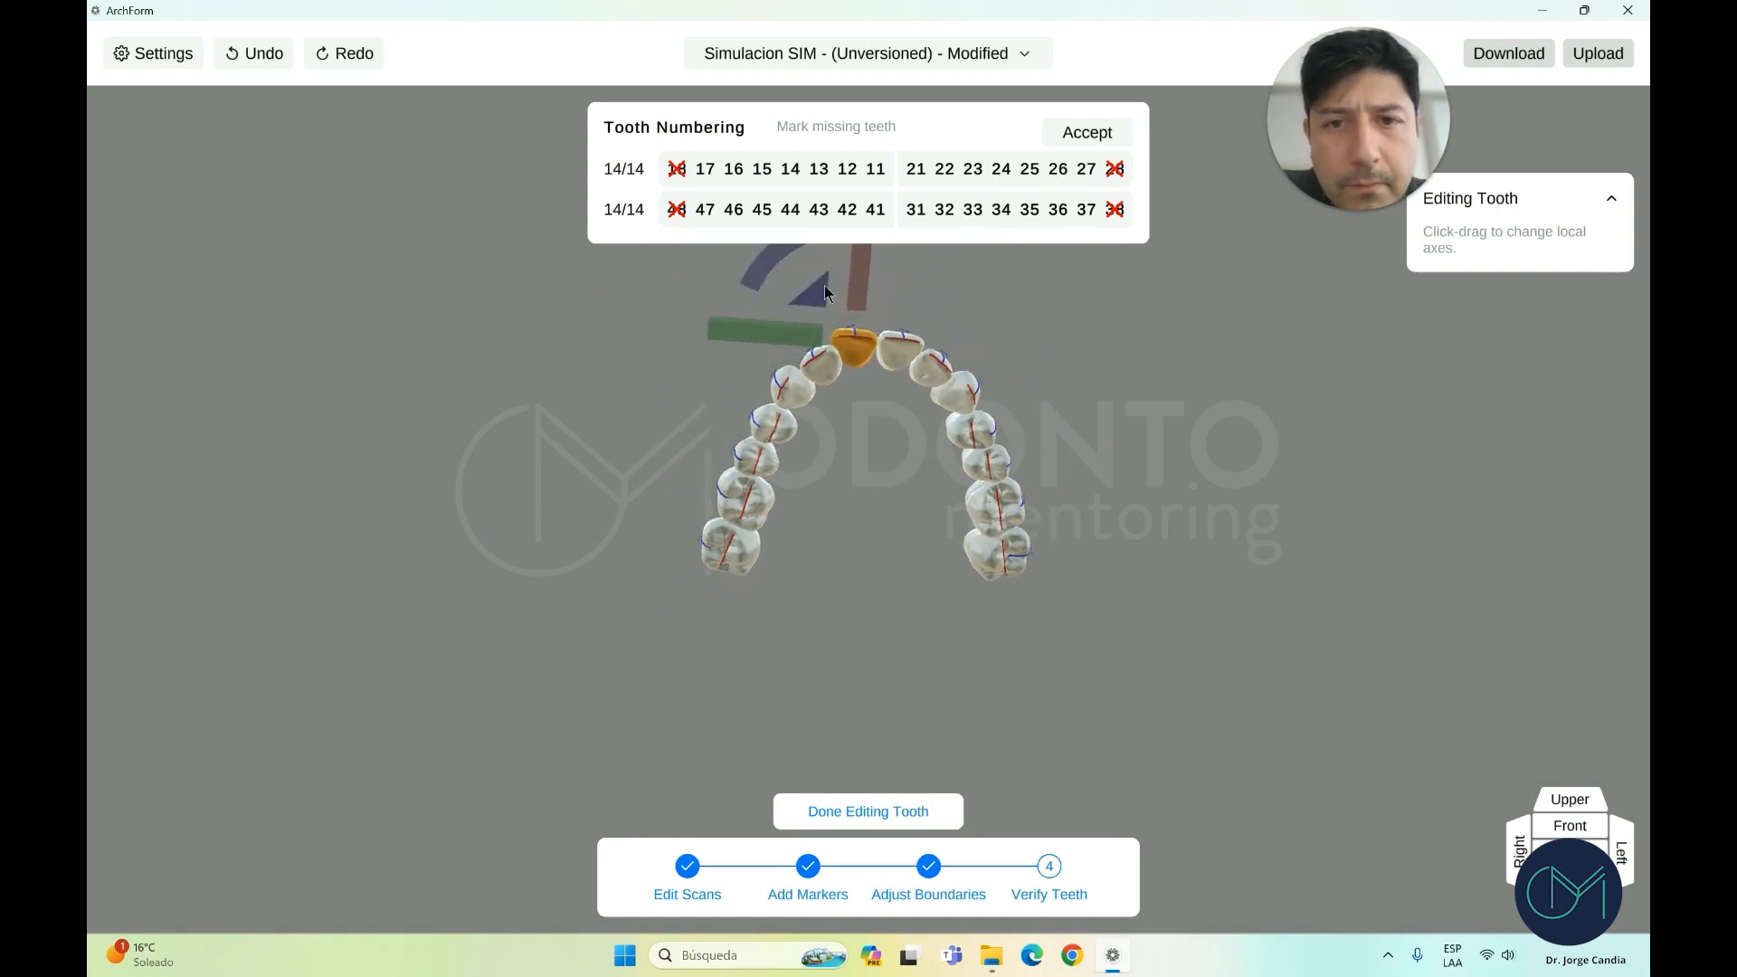
Tilt tooth 11's long axis clockwise and shift it slightly left
{"action": "left_click", "coordinate": [1599, 834]}
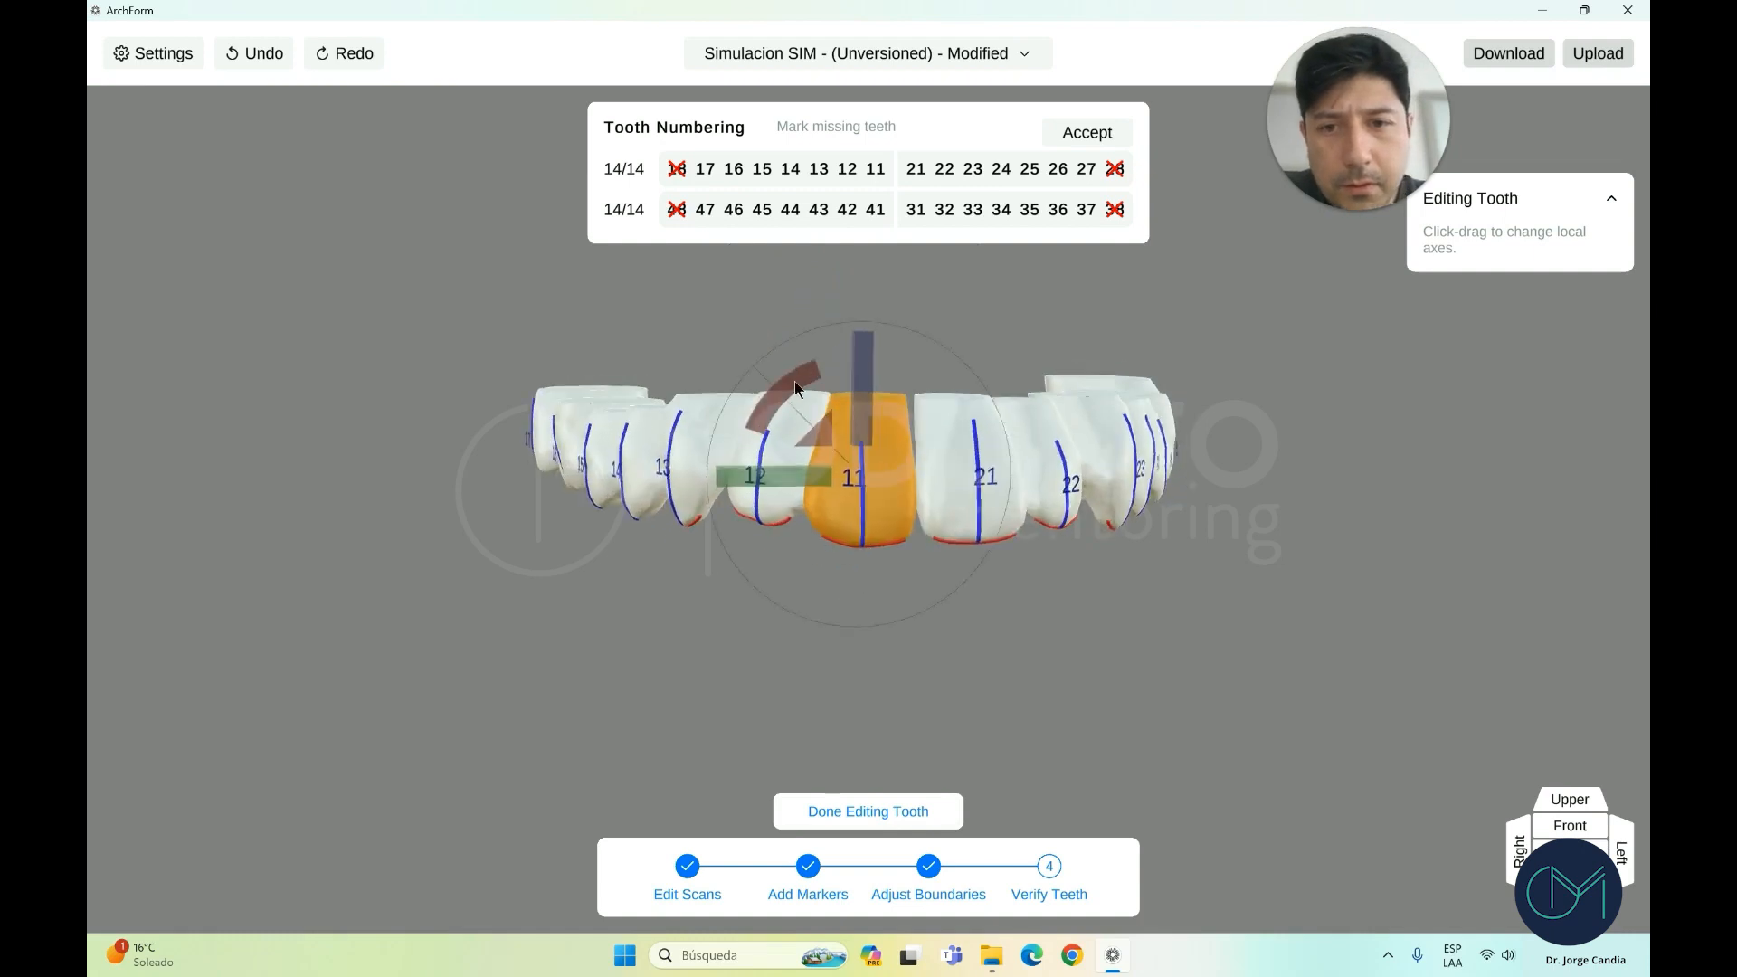
{"action": "left_click_drag", "start_coordinate": [795, 382], "coordinate": [801, 377]}
{"action": "scroll", "coordinate": [812, 463], "scroll_direction": "up", "scroll_amount": 1}
{"action": "left_click_drag", "start_coordinate": [812, 472], "coordinate": [806, 470]}
{"action": "scroll", "coordinate": [807, 472], "scroll_direction": "down", "scroll_amount": 2}
Rotate tooth 13's axes slightly, finish editing, and show only the lower arch
{"action": "left_click_drag", "start_coordinate": [928, 577], "coordinate": [999, 581]}
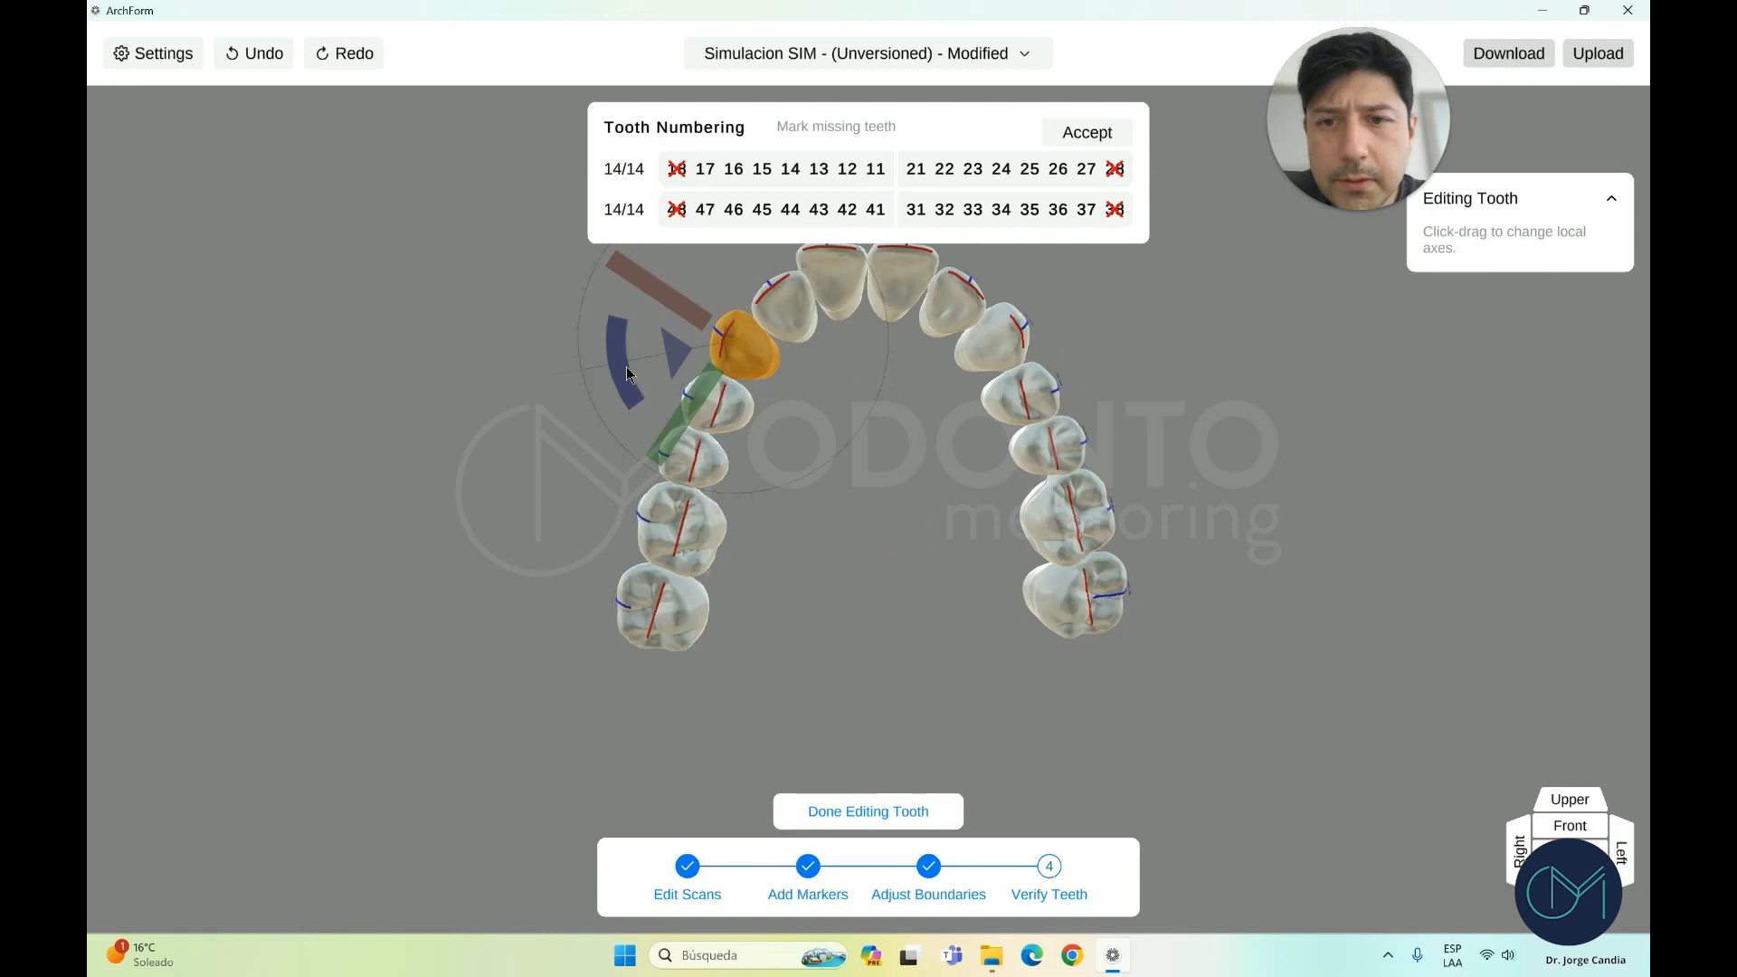
{"action": "left_click_drag", "start_coordinate": [626, 367], "coordinate": [632, 375]}
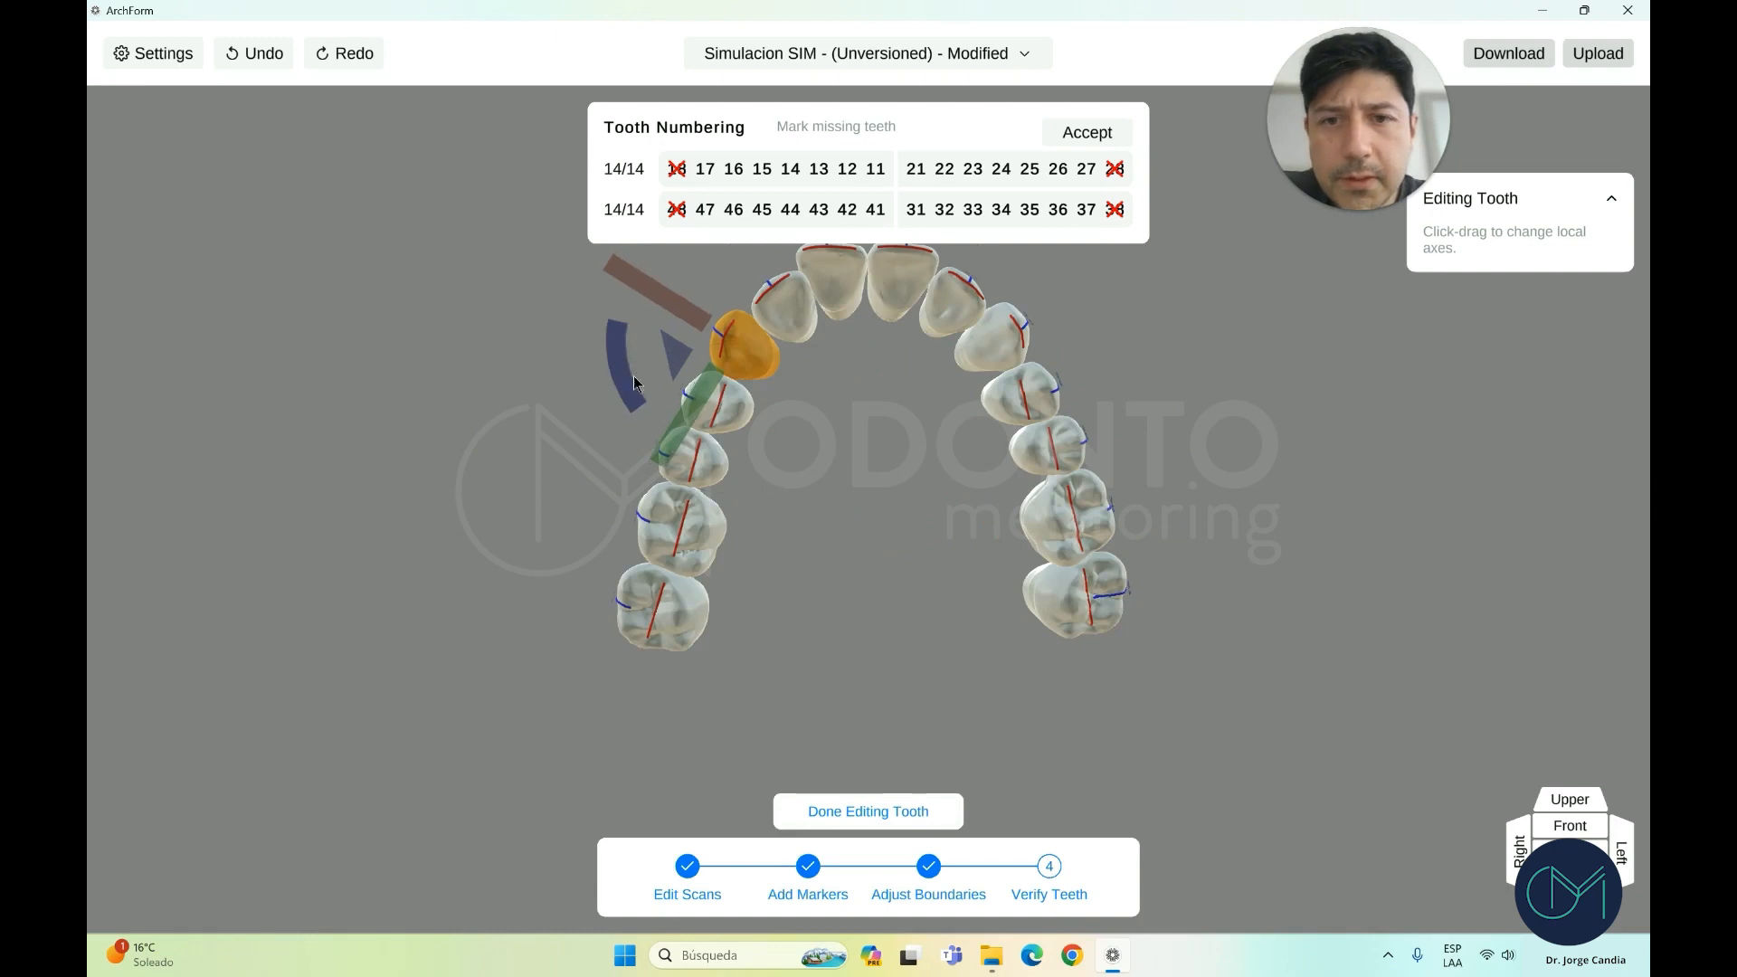
{"action": "left_click_drag", "start_coordinate": [953, 508], "coordinate": [926, 503]}
{"action": "left_click", "coordinate": [894, 818]}
{"action": "left_click", "coordinate": [1570, 903]}
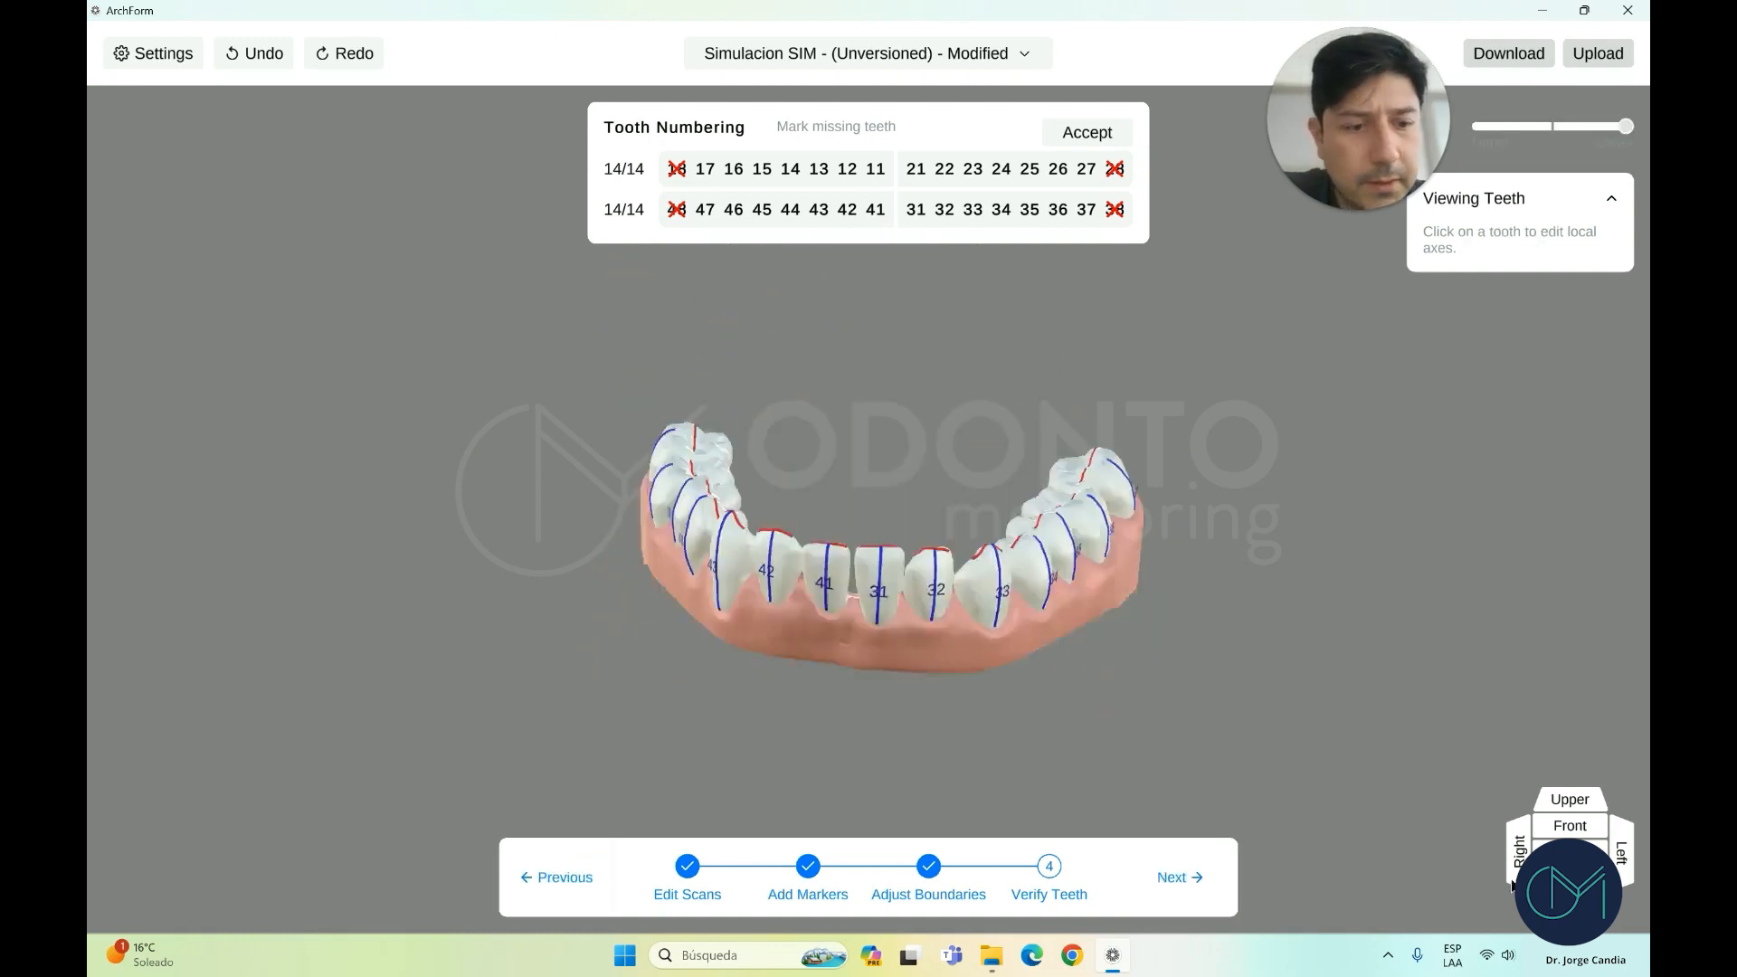
Briefly open the lower-right premolar's axes, then isolate and tilt the lower arch
{"action": "scroll", "coordinate": [917, 697], "scroll_direction": "up", "scroll_amount": 2}
{"action": "left_click", "coordinate": [1099, 541]}
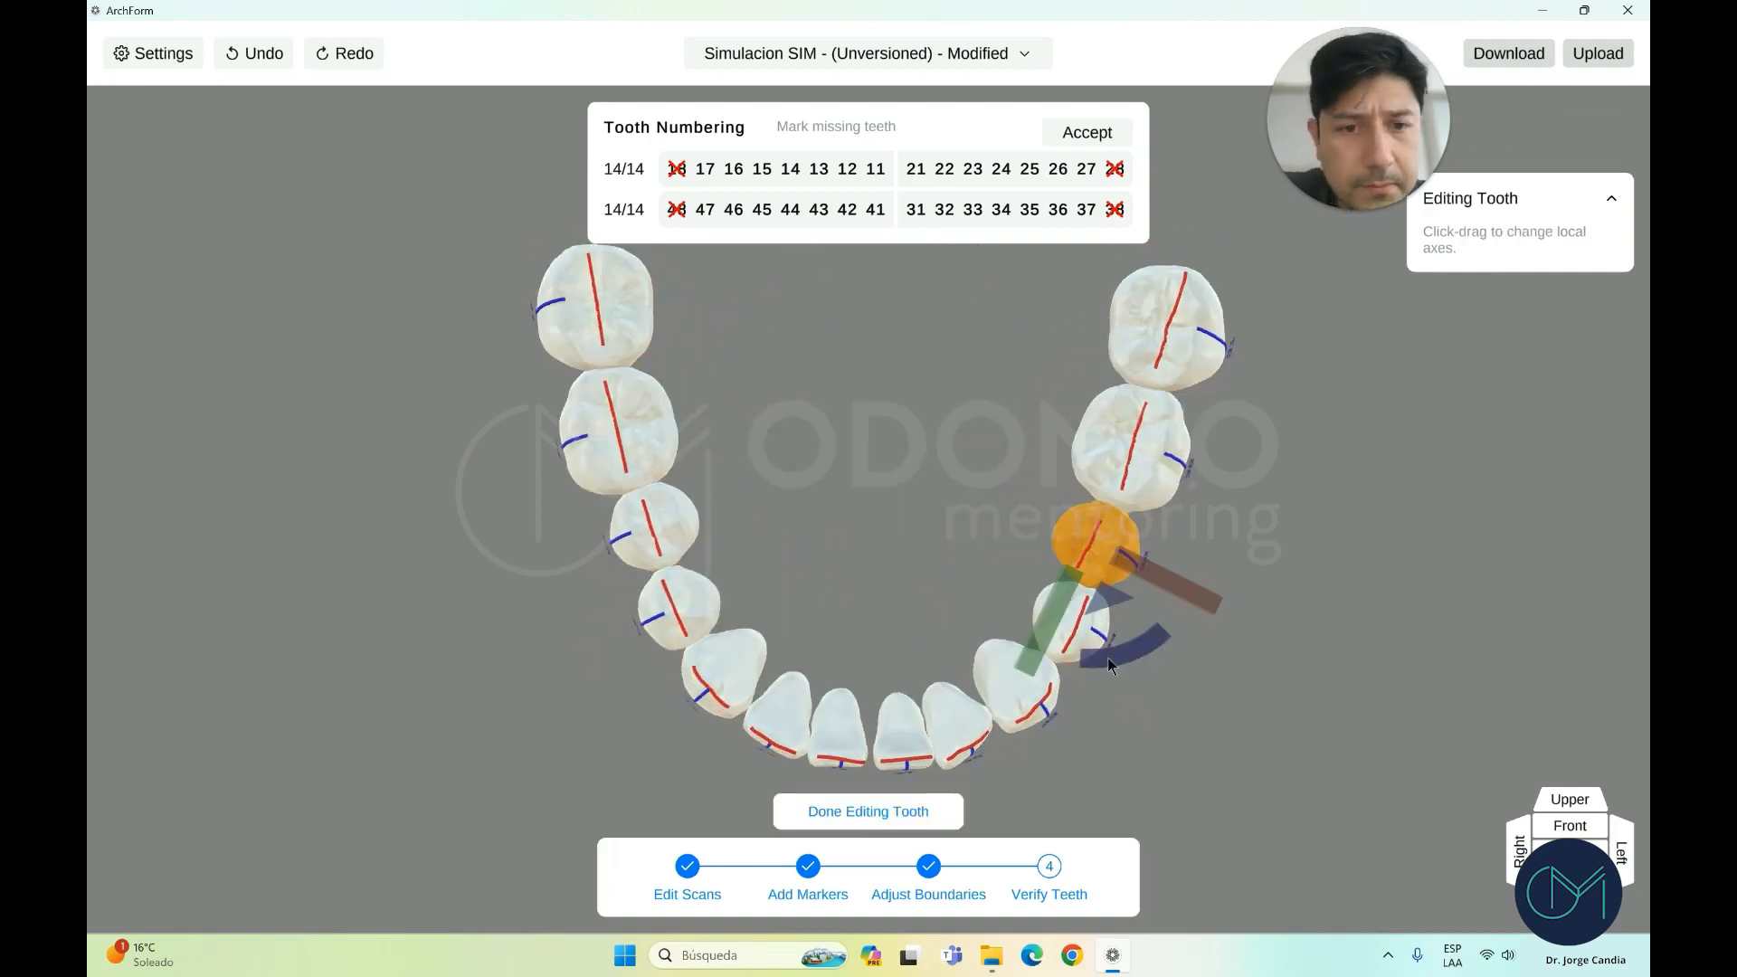
{"action": "left_click", "coordinate": [941, 804]}
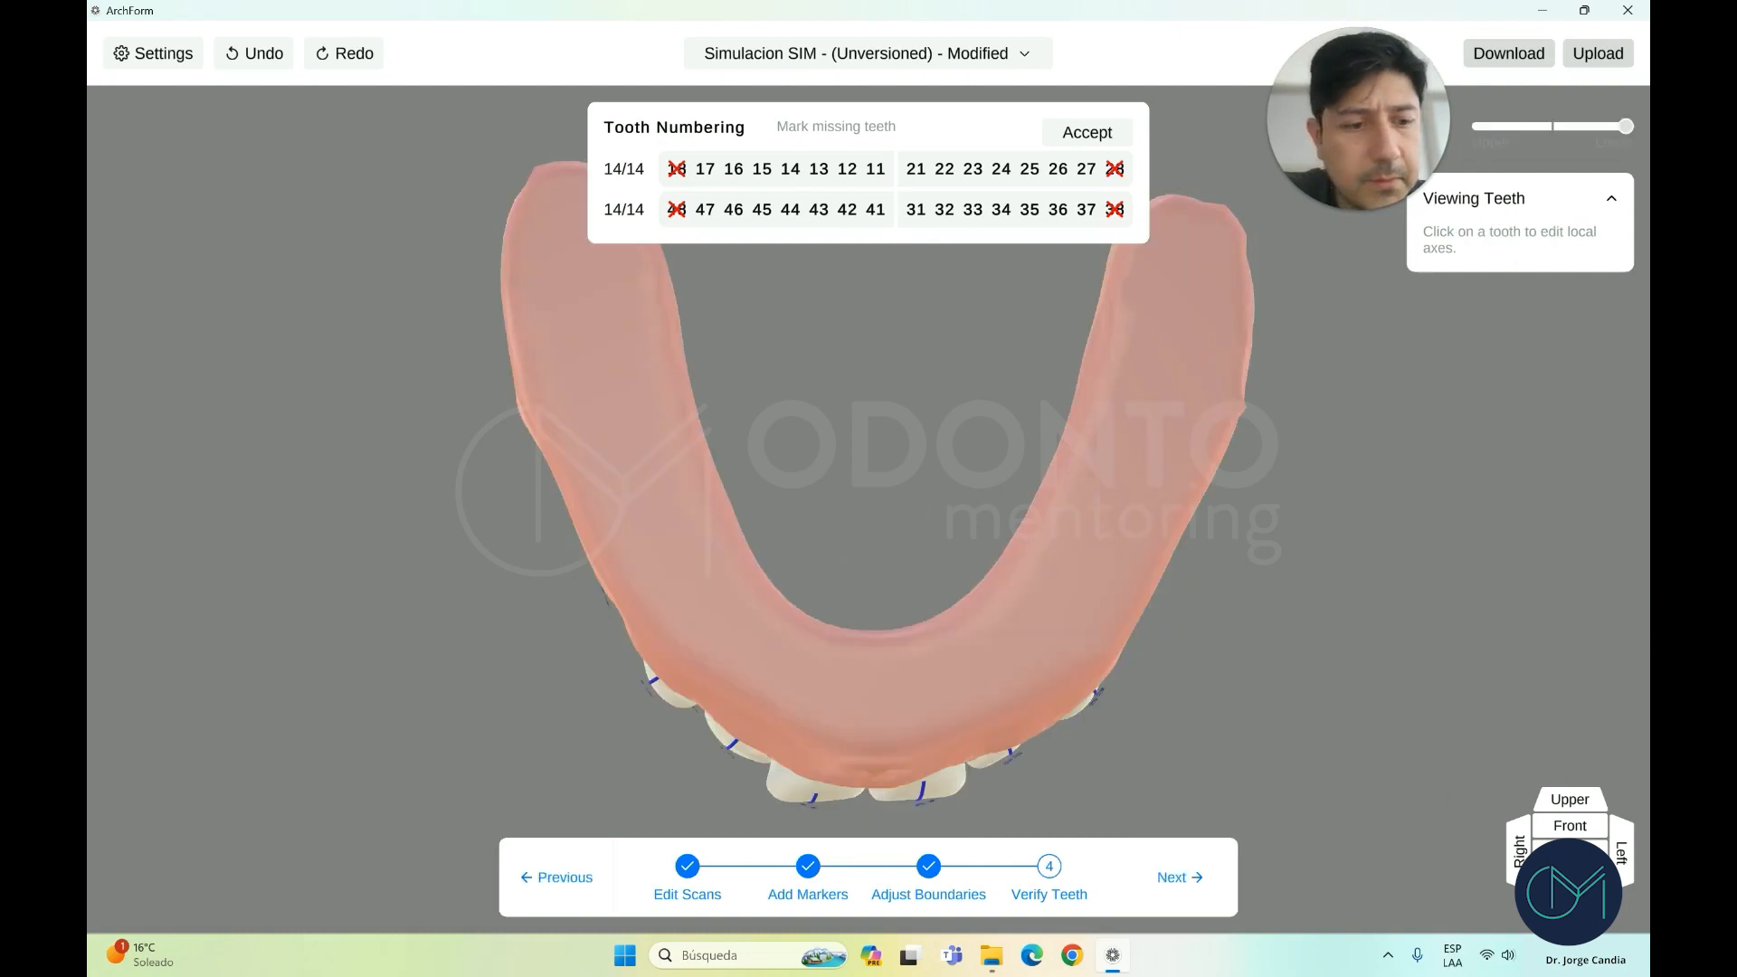
{"action": "left_click", "coordinate": [1570, 903]}
{"action": "scroll", "coordinate": [1155, 589], "scroll_direction": "down", "scroll_amount": 1}
{"action": "left_click_drag", "start_coordinate": [1154, 589], "coordinate": [1163, 595]}
{"action": "left_click_drag", "start_coordinate": [1050, 654], "coordinate": [1050, 639]}
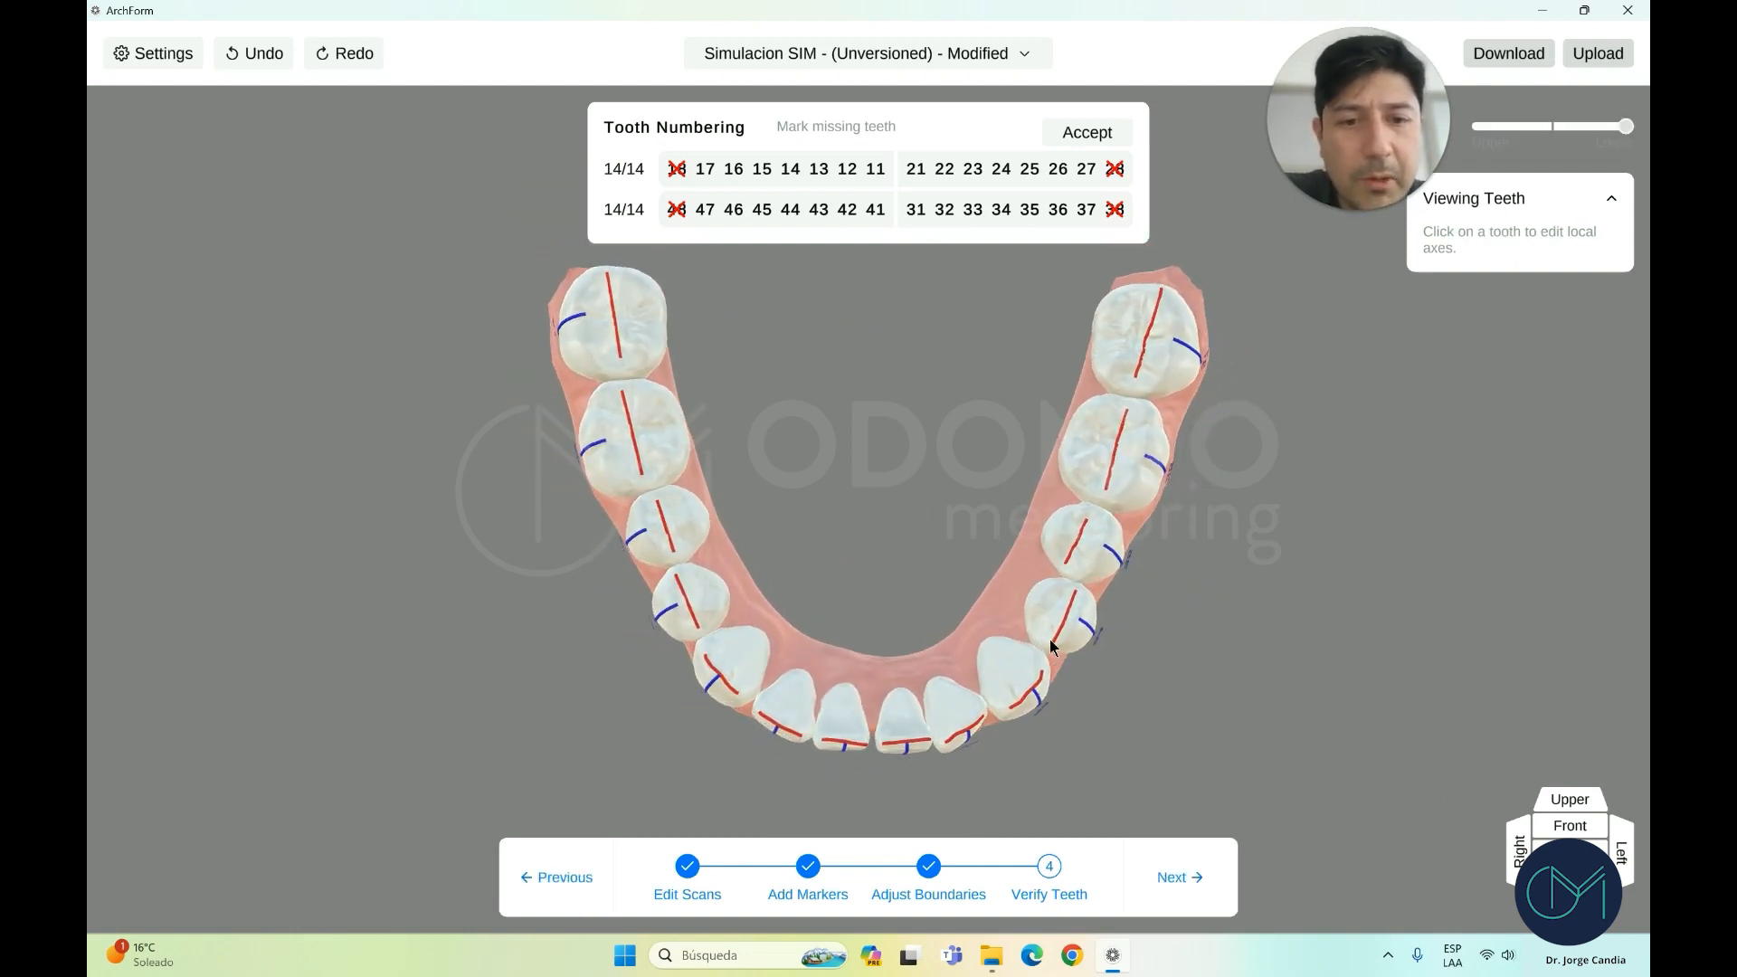
Rotate the lower-left premolar's local axes and shift its long axis into line
{"action": "left_click", "coordinate": [1083, 599]}
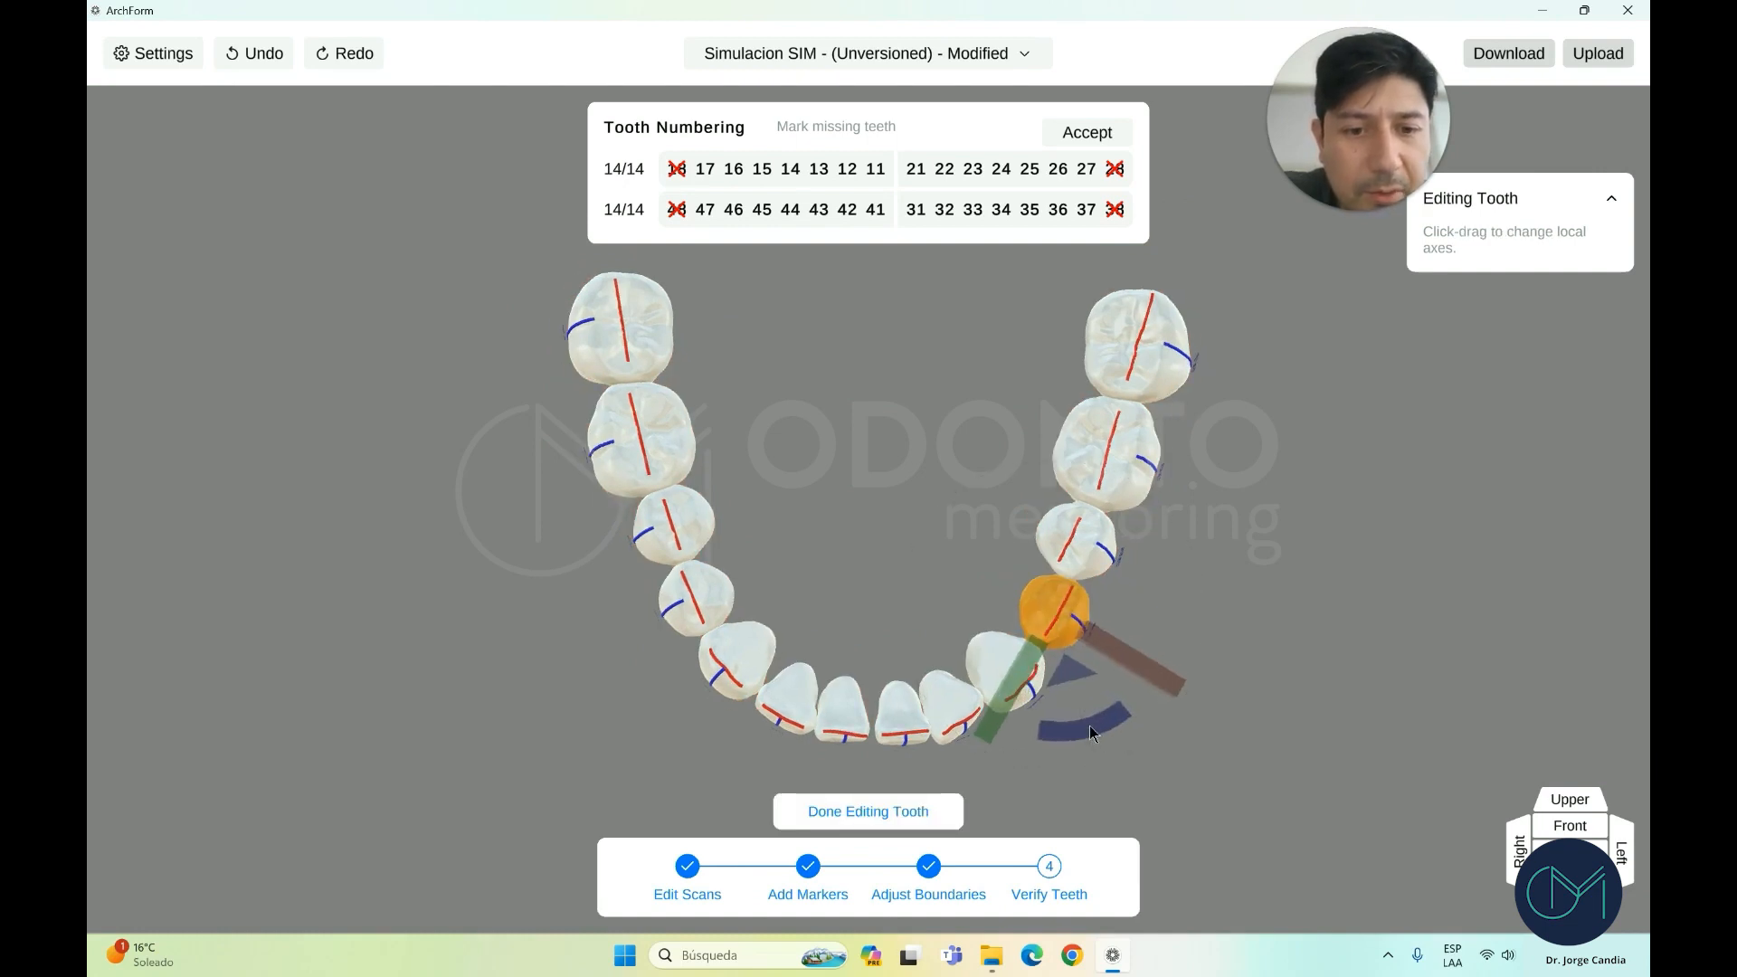
{"action": "left_click_drag", "start_coordinate": [1090, 727], "coordinate": [1083, 729]}
{"action": "left_click_drag", "start_coordinate": [1127, 671], "coordinate": [1119, 669]}
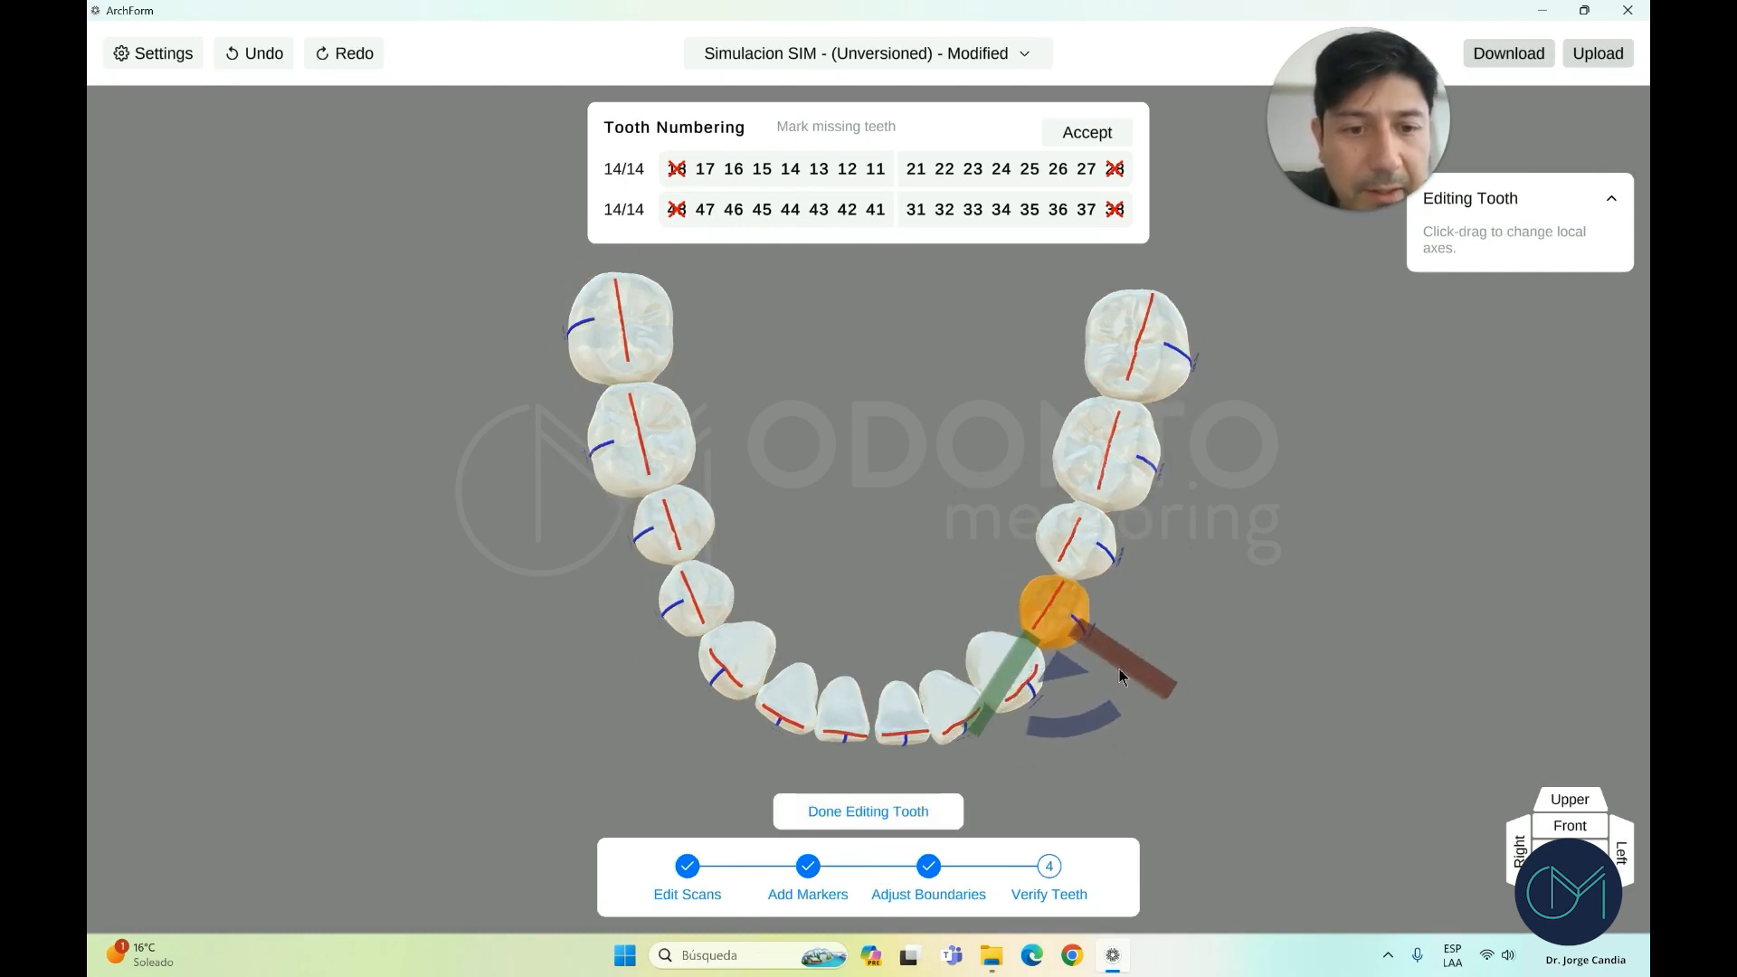
{"action": "left_click", "coordinate": [899, 812]}
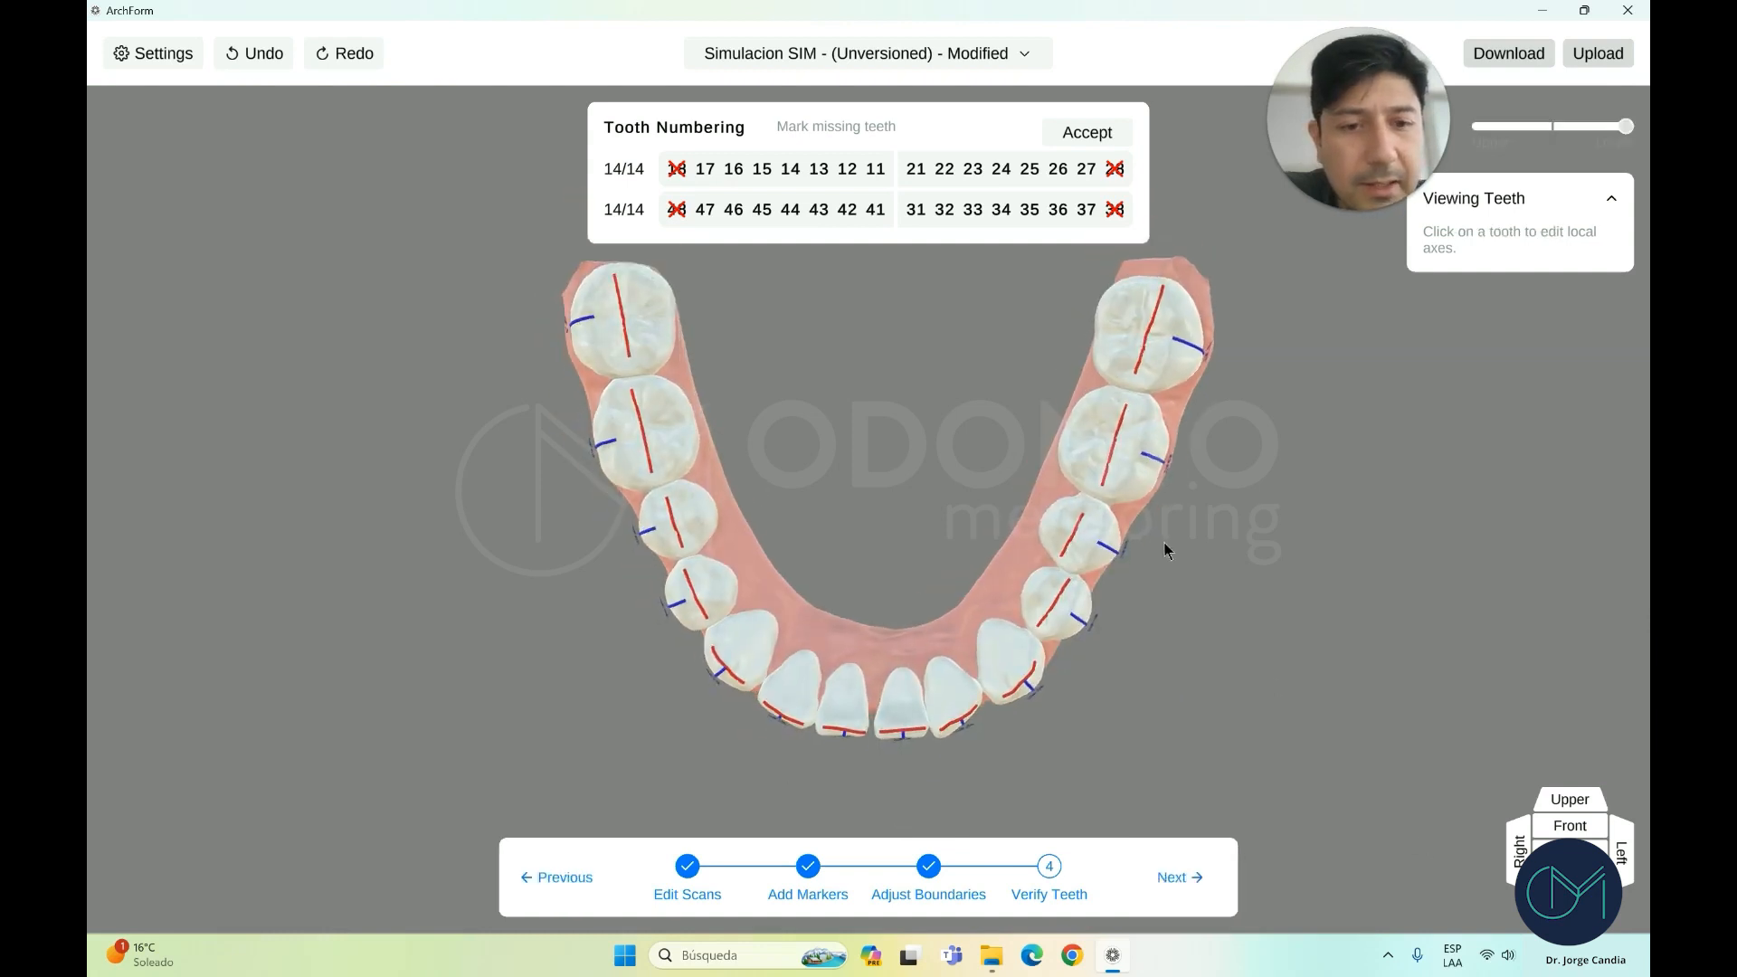
Check another lower premolar's axes, then turn the lower arch toward its left side
{"action": "left_click", "coordinate": [654, 523]}
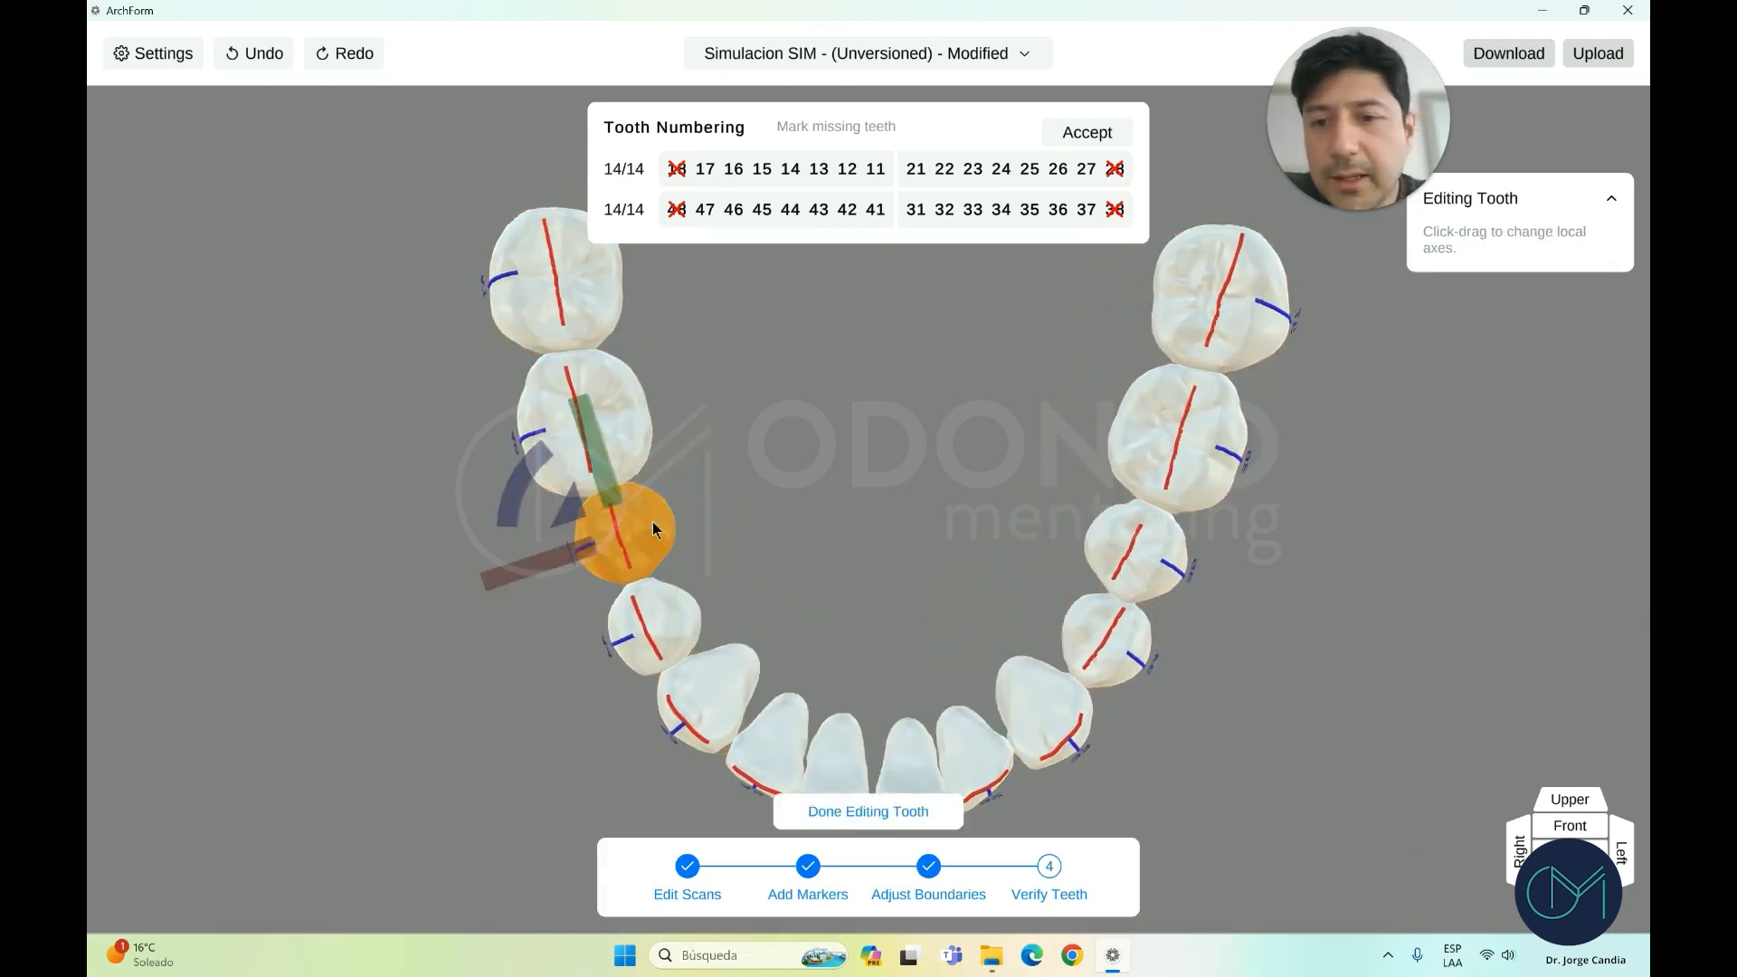
{"action": "left_click", "coordinate": [876, 810]}
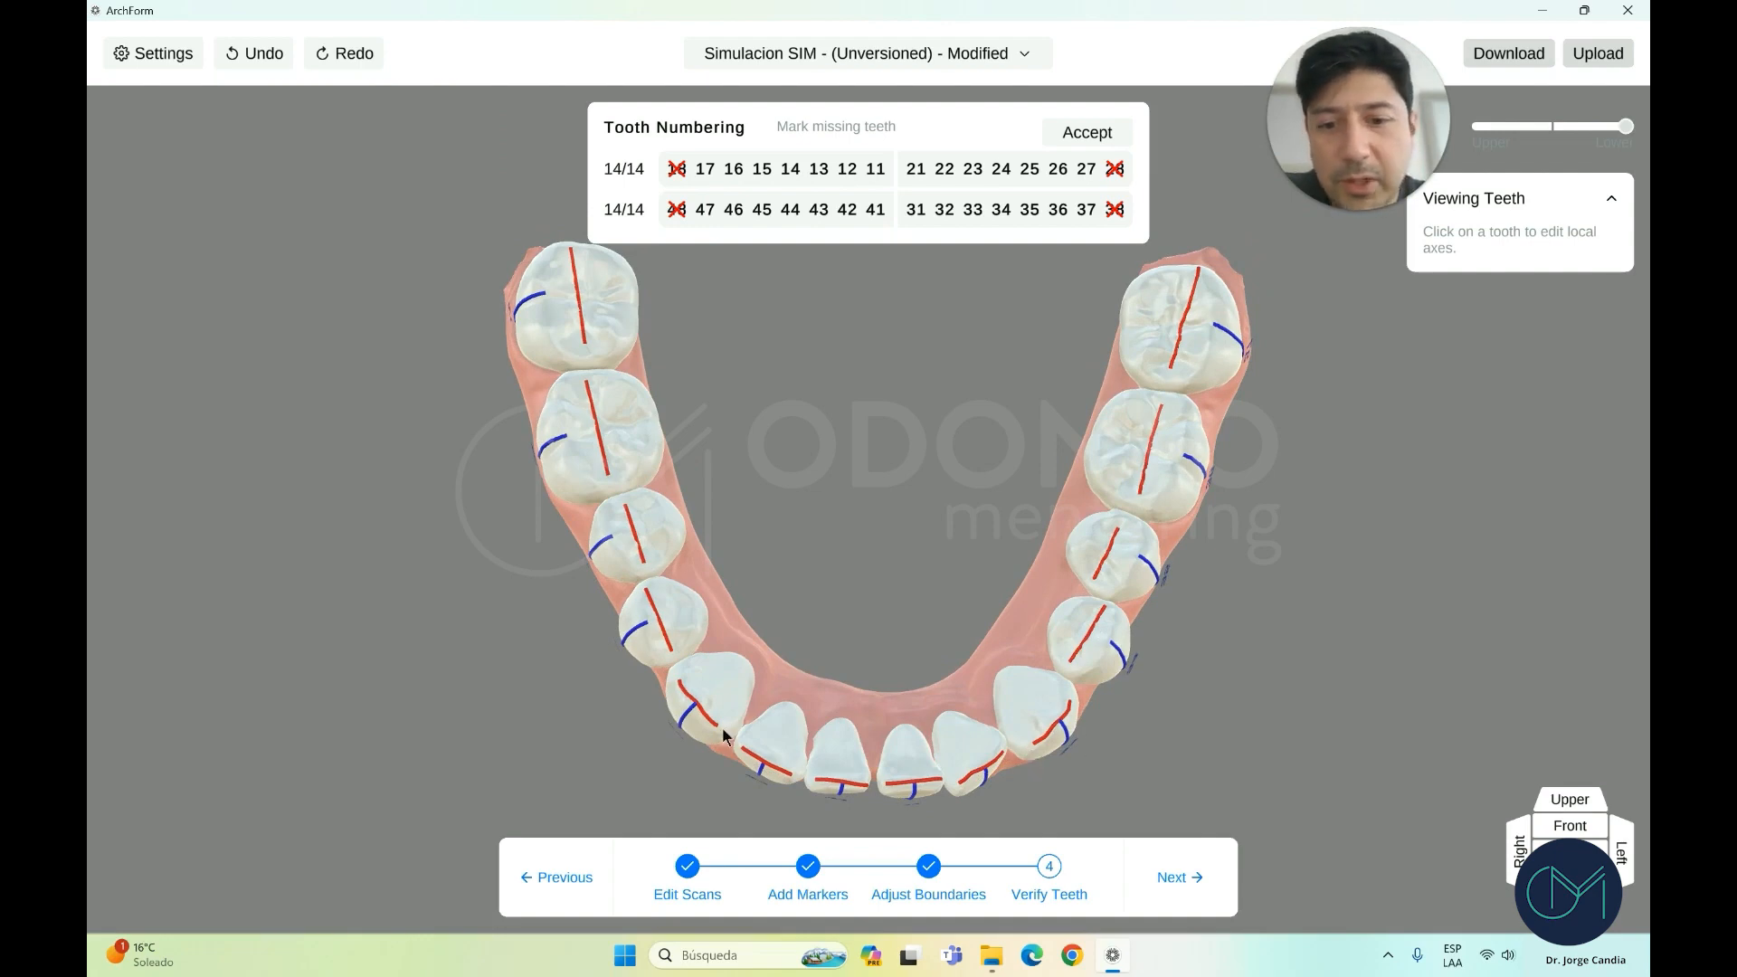
{"action": "scroll", "coordinate": [1050, 760], "scroll_direction": "down", "scroll_amount": 3}
{"action": "mouse_move", "coordinate": [1050, 758]}
{"action": "left_mouse_down"}
{"action": "mouse_move", "coordinate": [1055, 727]}
{"action": "mouse_move", "coordinate": [1067, 737]}
{"action": "left_mouse_up"}
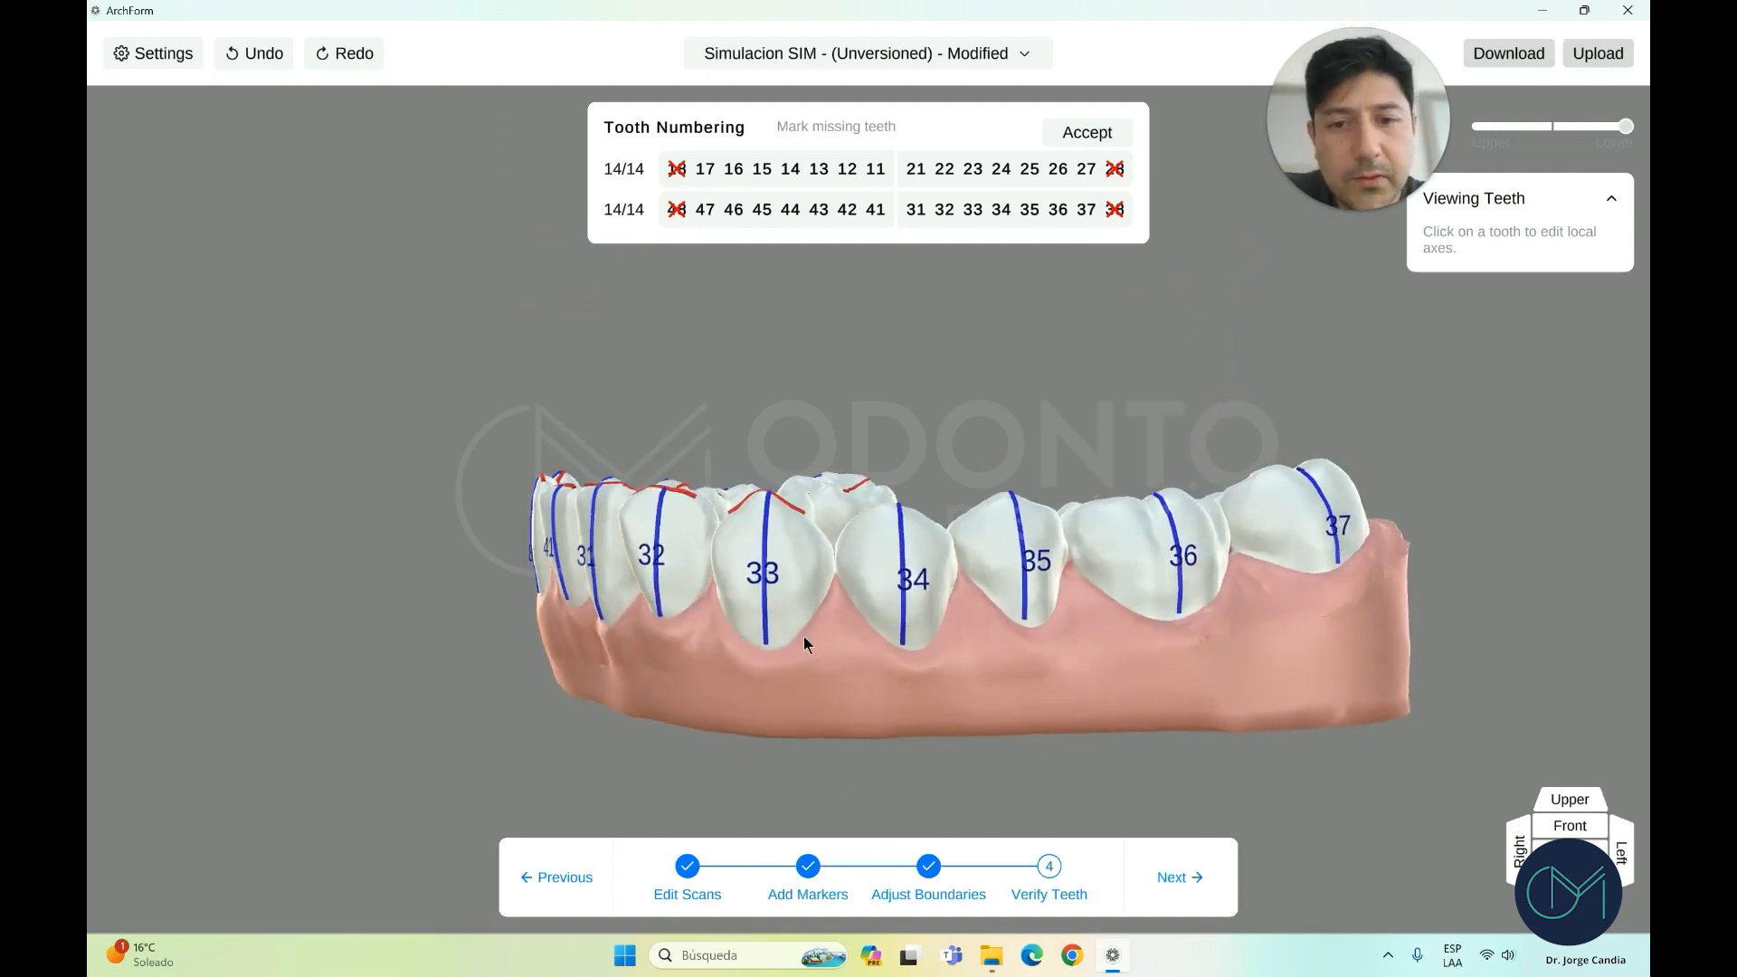
{"action": "left_click_drag", "start_coordinate": [805, 638], "coordinate": [740, 641]}
Mark tooth 15 as missing in Tooth Numbering, then restore it as present
{"action": "left_click_drag", "start_coordinate": [739, 646], "coordinate": [1060, 624]}
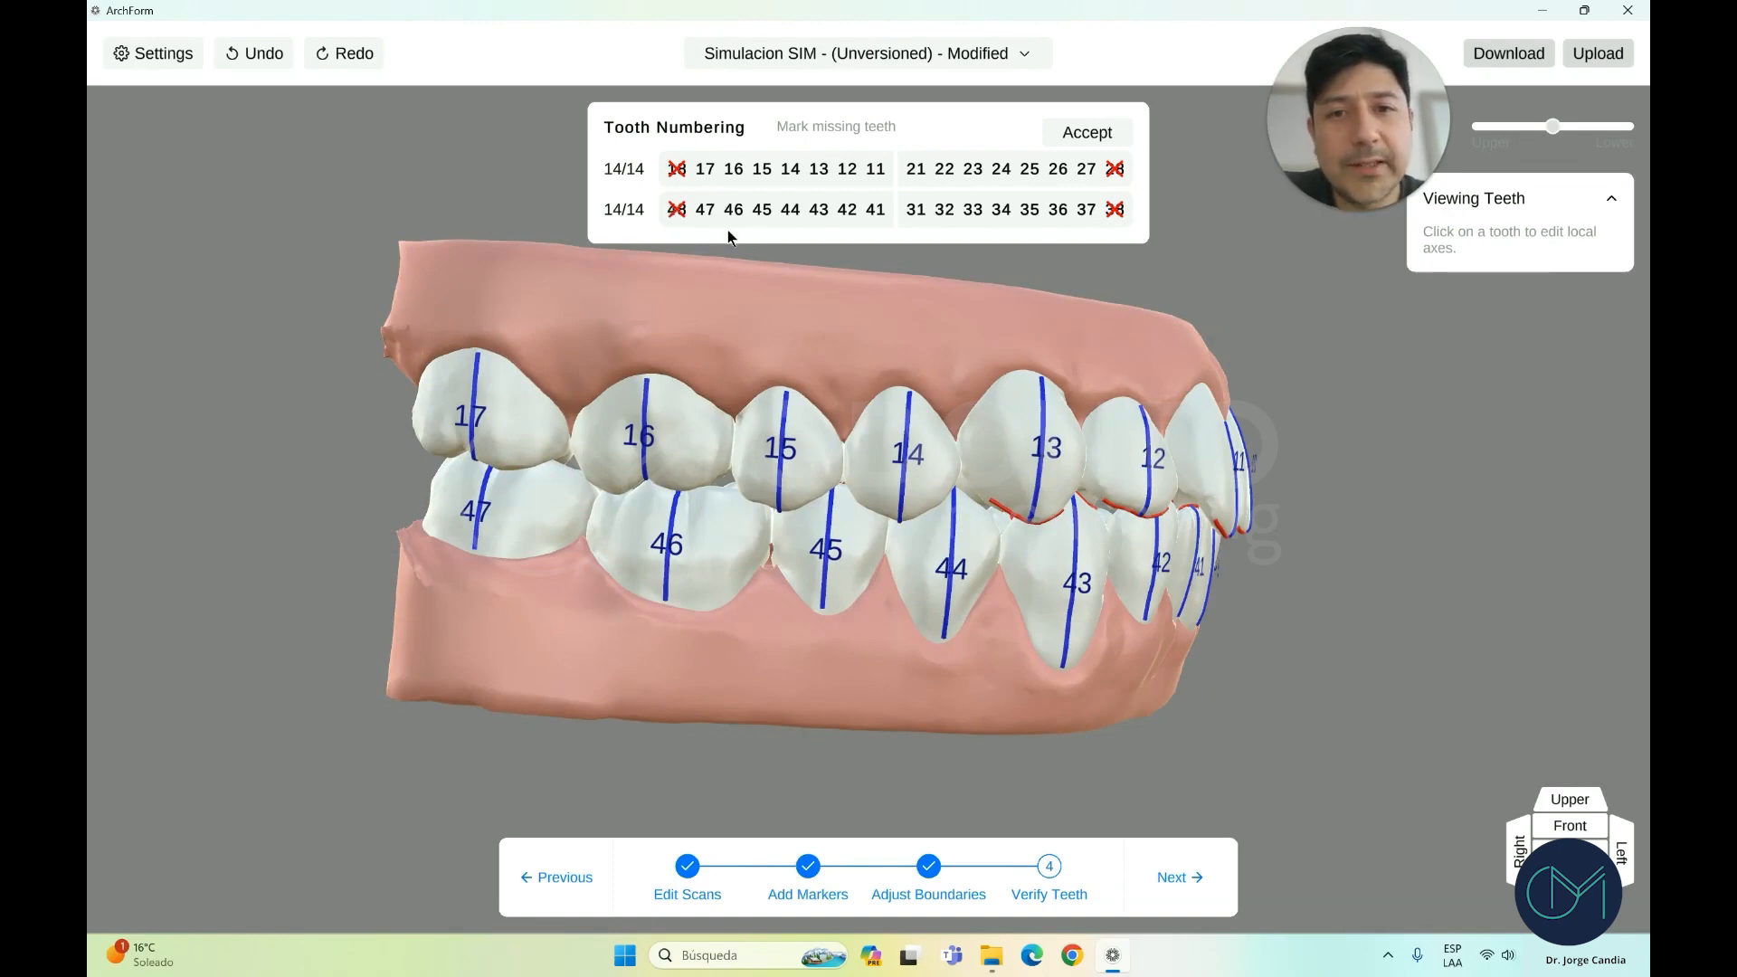
{"action": "scroll", "coordinate": [741, 300], "scroll_direction": "down", "scroll_amount": 1}
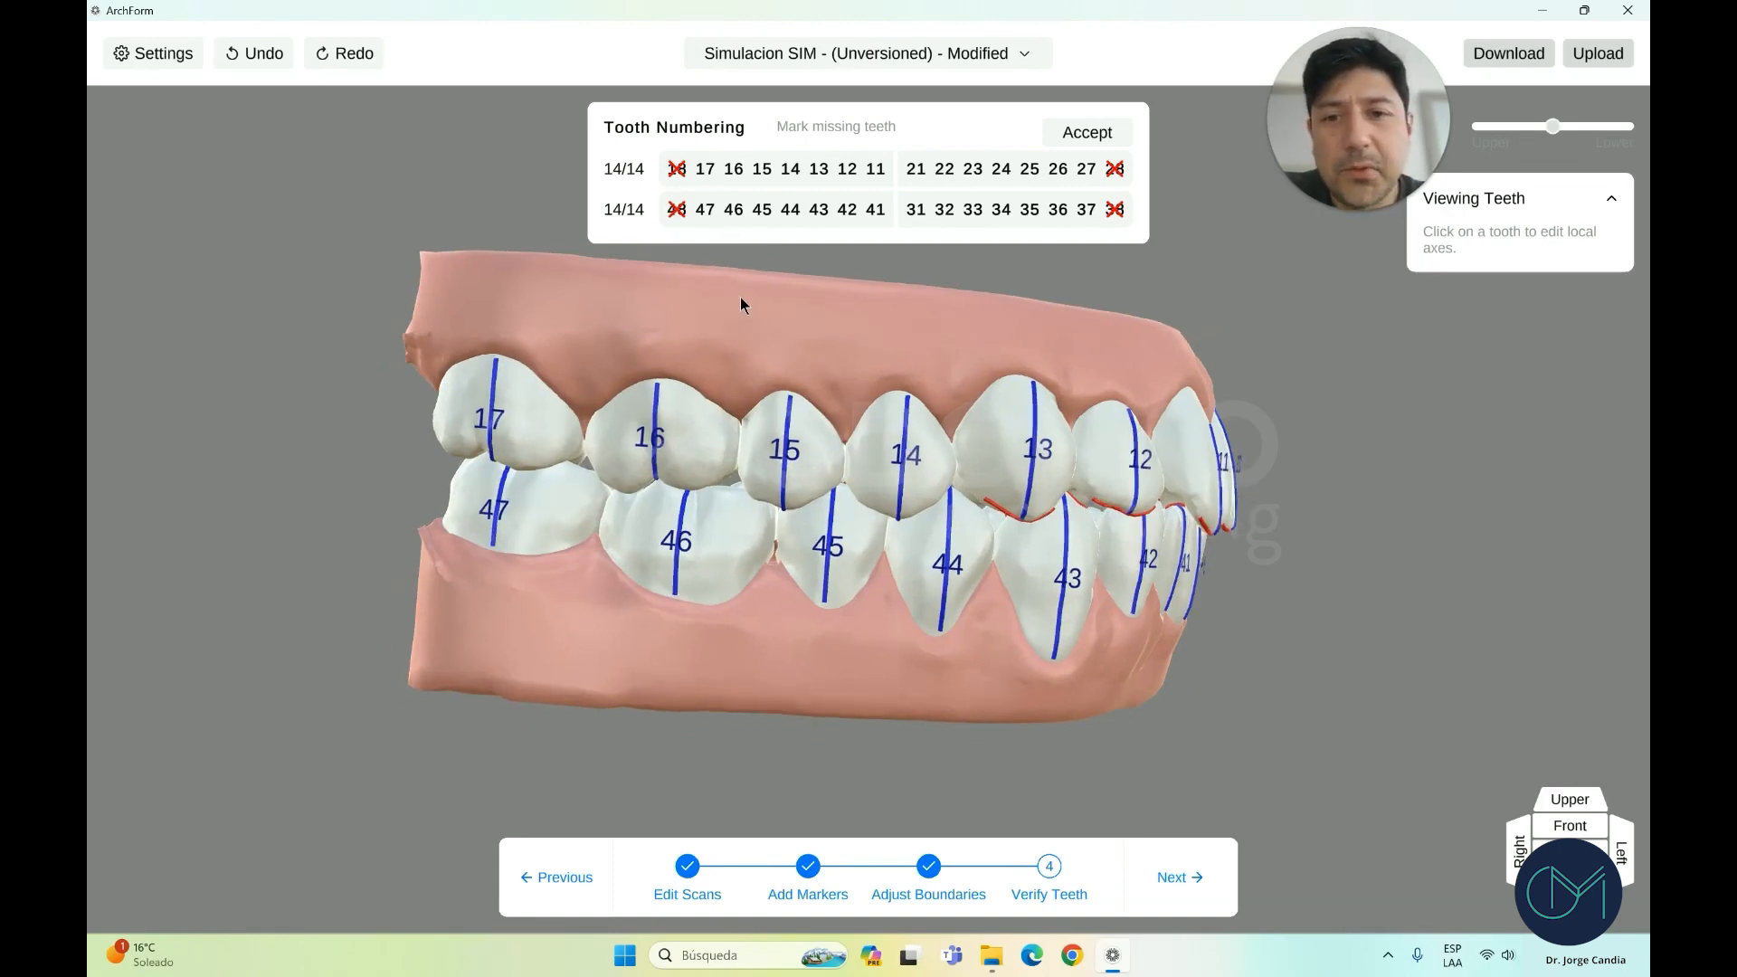
{"action": "left_click", "coordinate": [764, 170]}
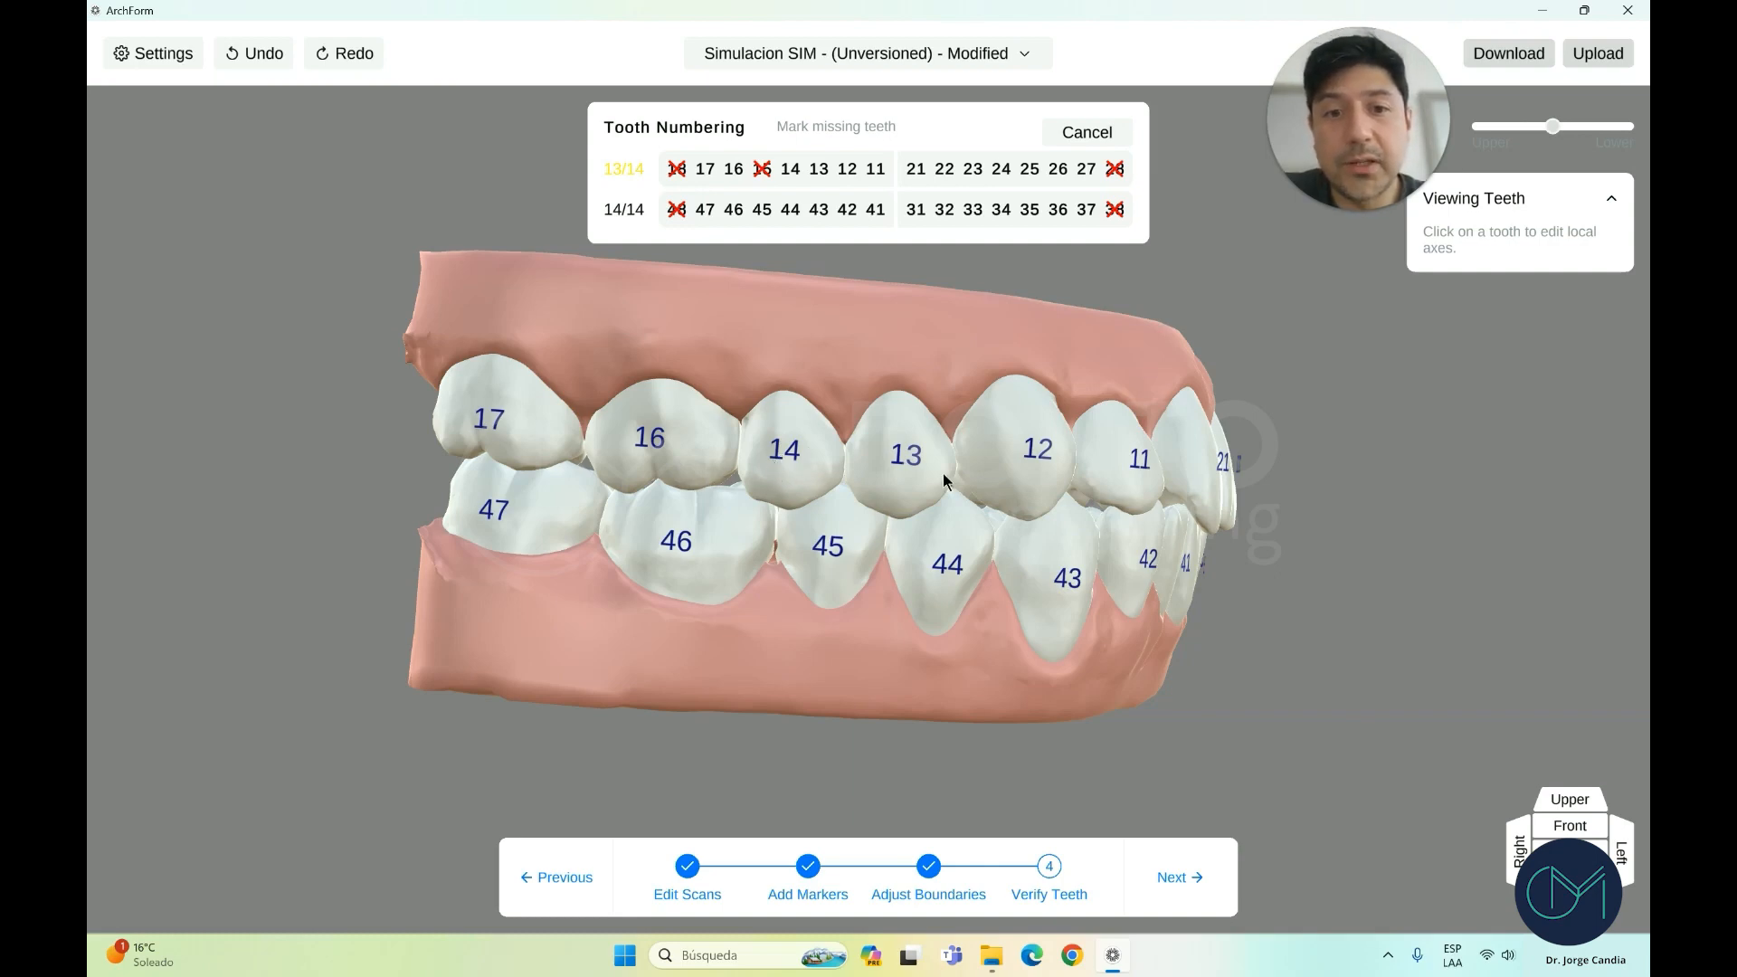
{"action": "left_click_drag", "start_coordinate": [944, 480], "coordinate": [691, 232]}
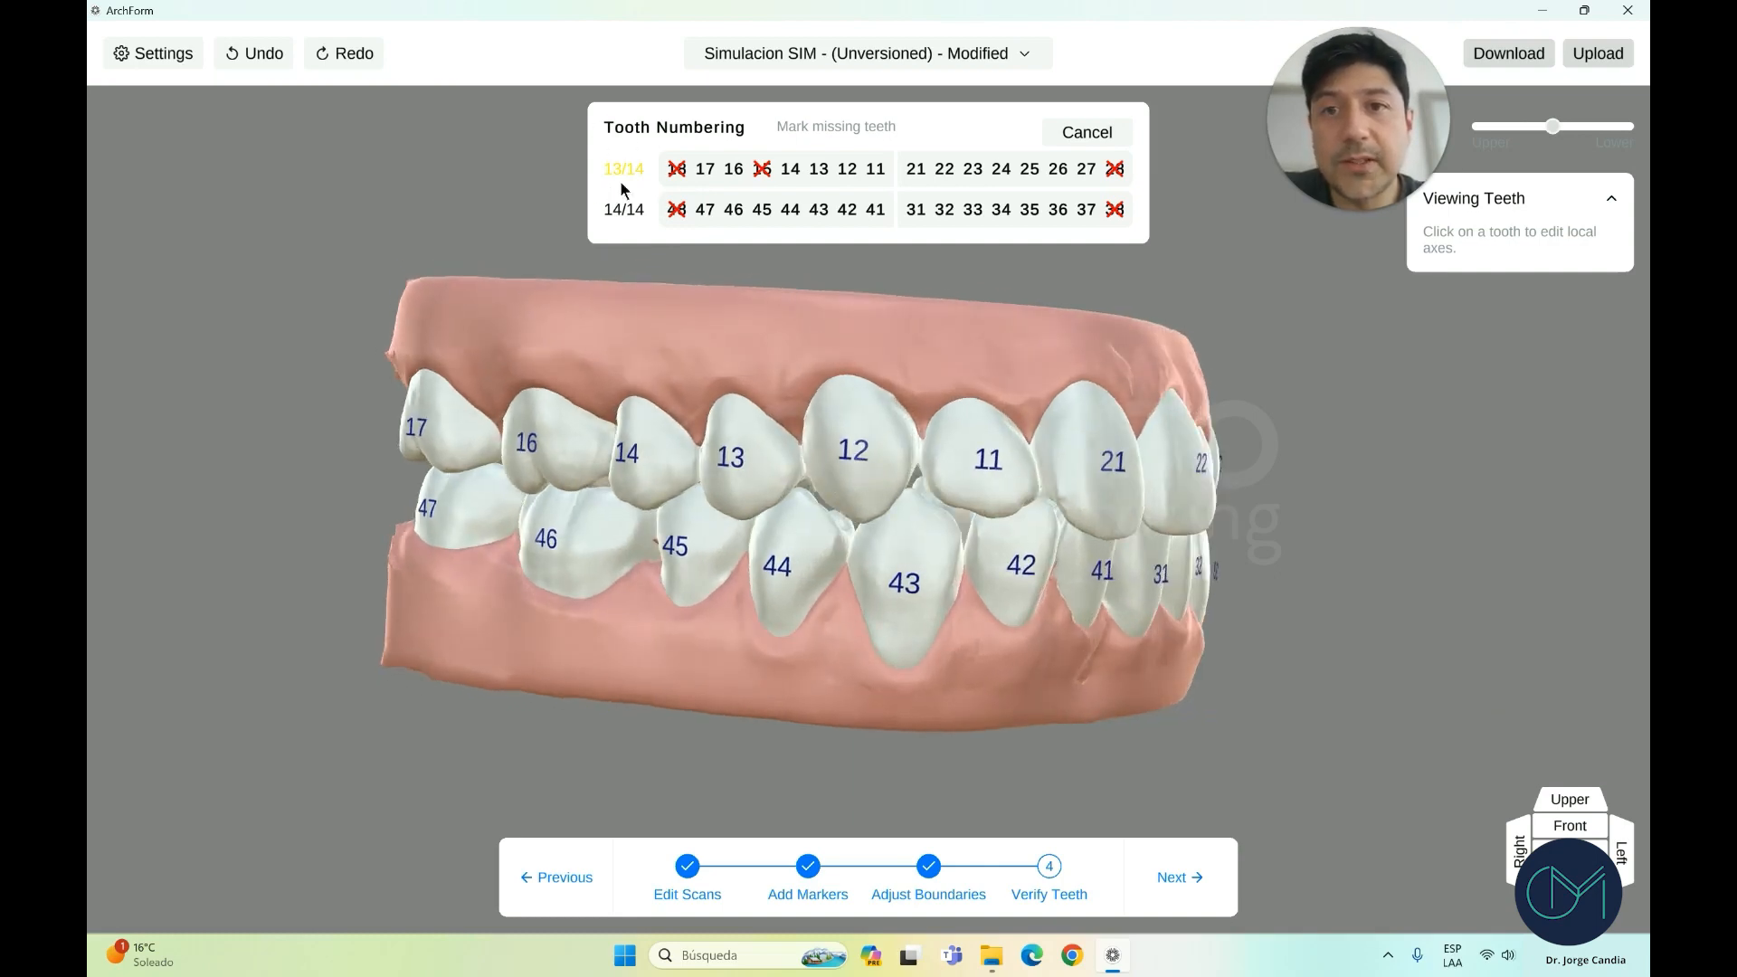
{"action": "left_click_drag", "start_coordinate": [712, 399], "coordinate": [769, 403]}
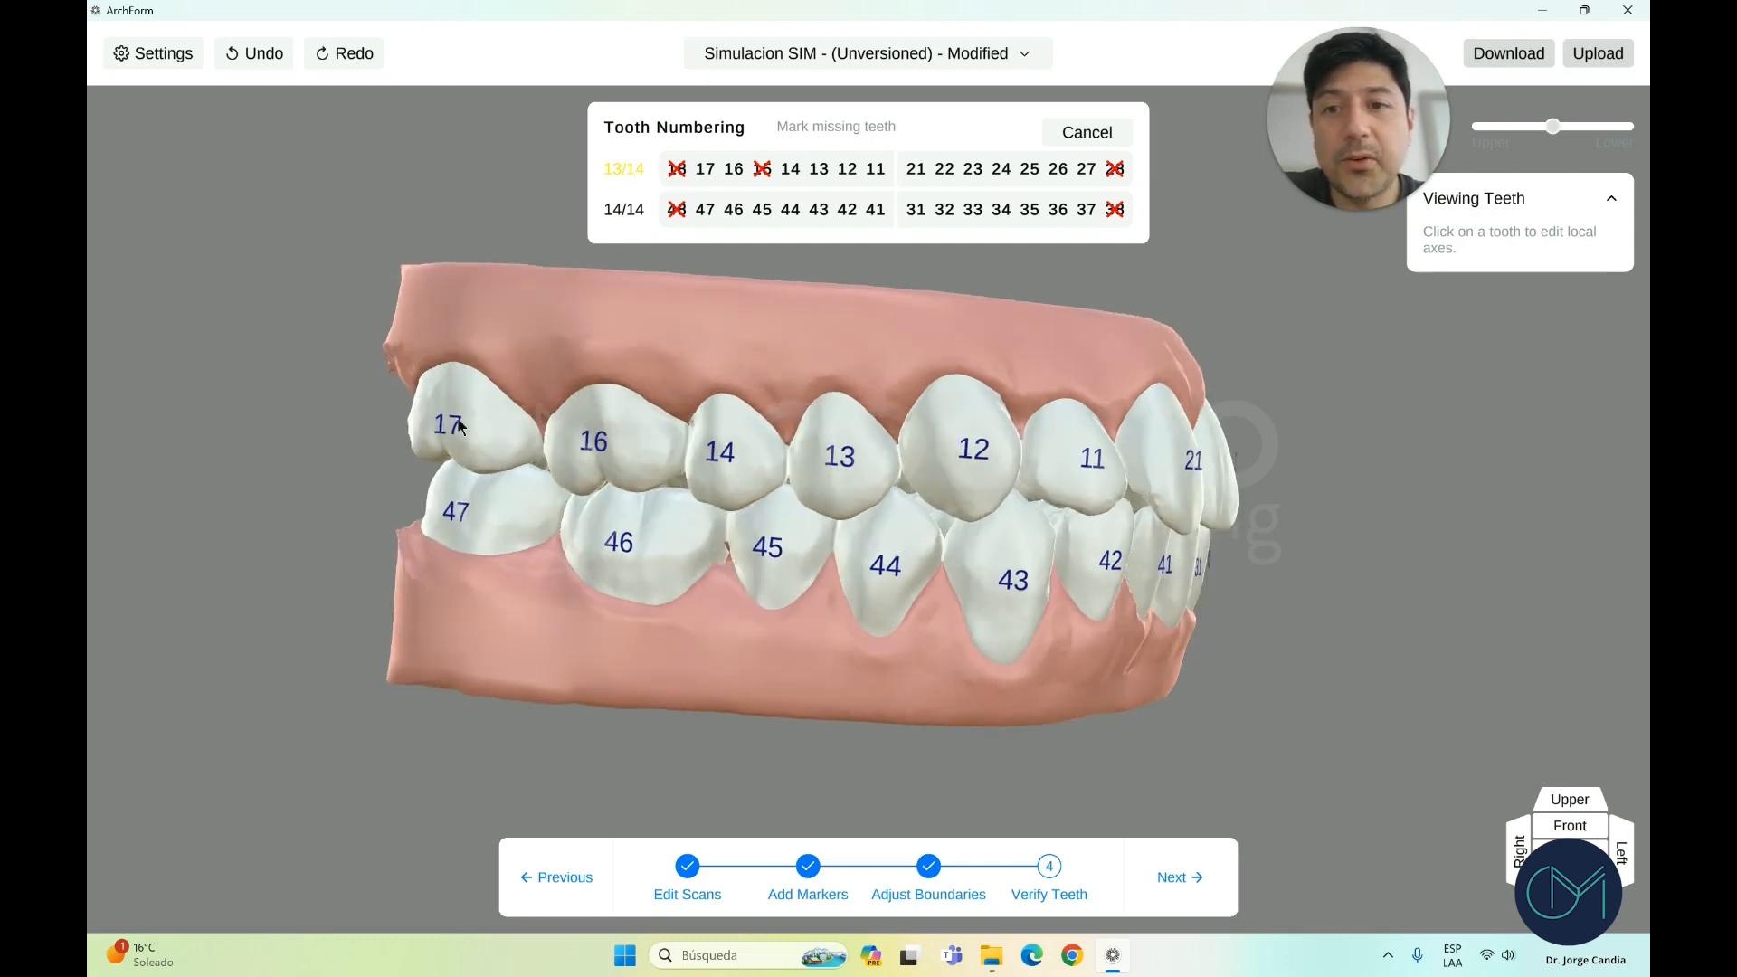
{"action": "left_click_drag", "start_coordinate": [1057, 453], "coordinate": [584, 456]}
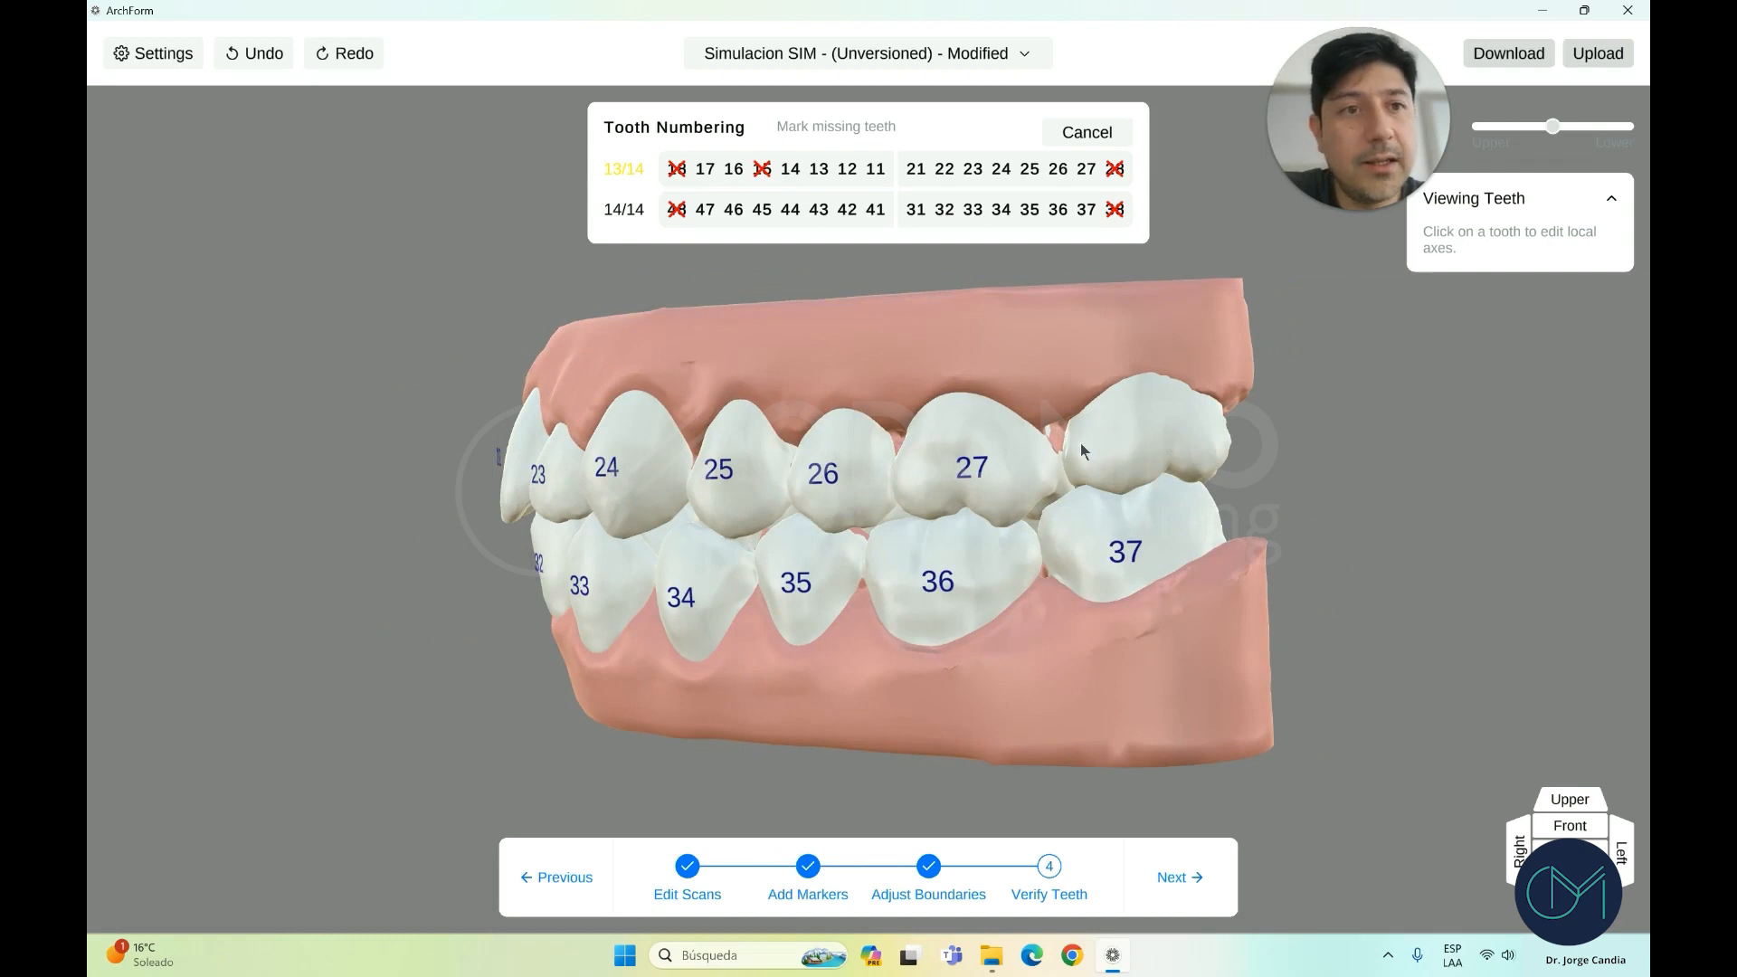
{"action": "left_click_drag", "start_coordinate": [1113, 448], "coordinate": [815, 475]}
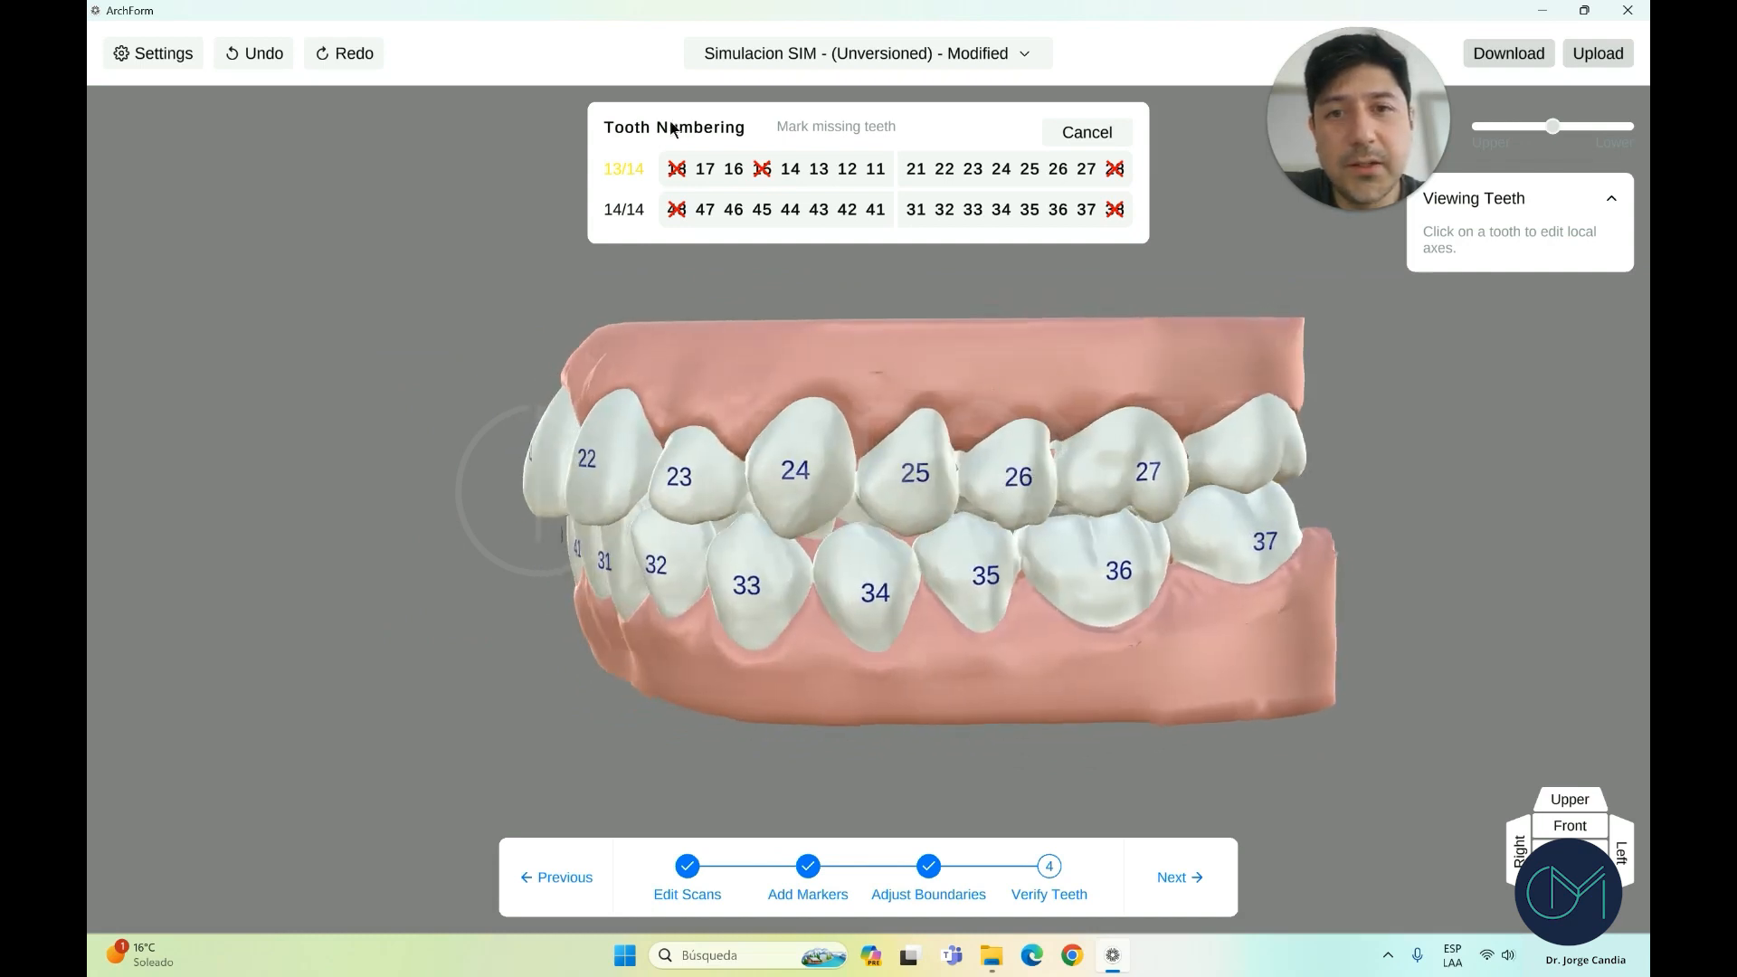
{"action": "left_click", "coordinate": [769, 178]}
Turn the bite to a straight front view, then to its right side
{"action": "left_click_drag", "start_coordinate": [809, 374], "coordinate": [1043, 385]}
{"action": "mouse_move", "coordinate": [701, 505]}
{"action": "left_mouse_down"}
{"action": "mouse_move", "coordinate": [640, 573]}
{"action": "mouse_move", "coordinate": [815, 599]}
{"action": "left_mouse_up"}
{"action": "left_click", "coordinate": [1569, 827]}
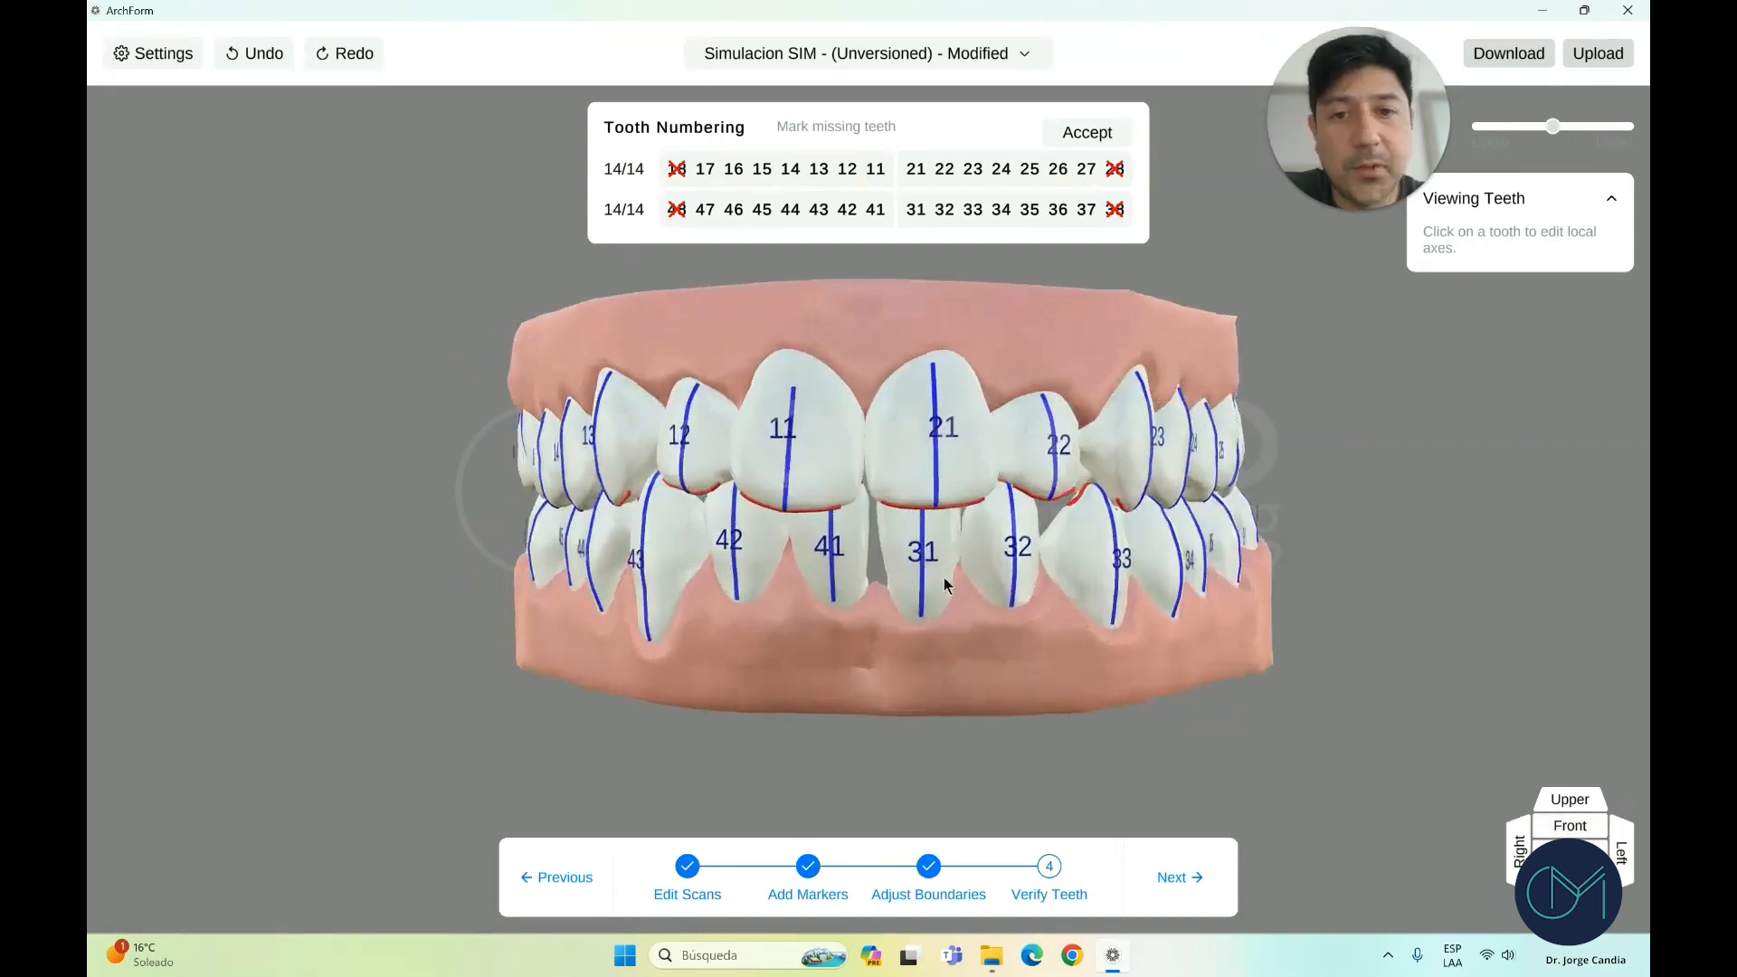
{"action": "left_click_drag", "start_coordinate": [941, 581], "coordinate": [1157, 577]}
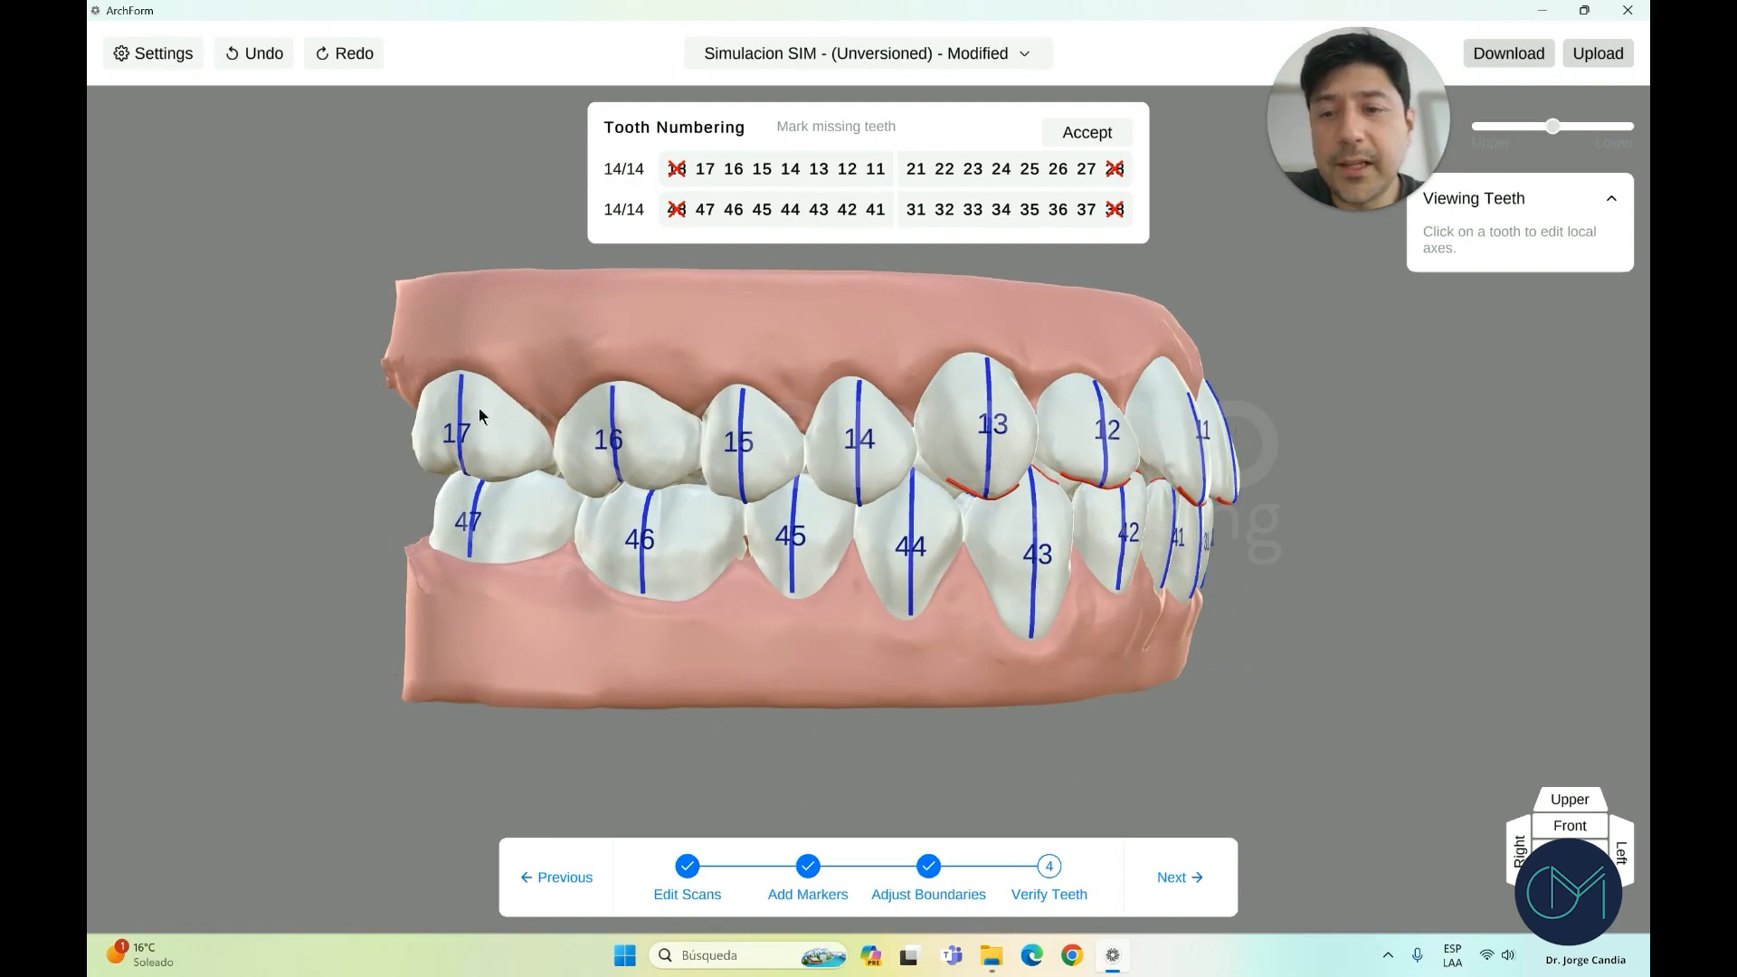
{"action": "scroll", "coordinate": [957, 484], "scroll_direction": "down", "scroll_amount": 2}
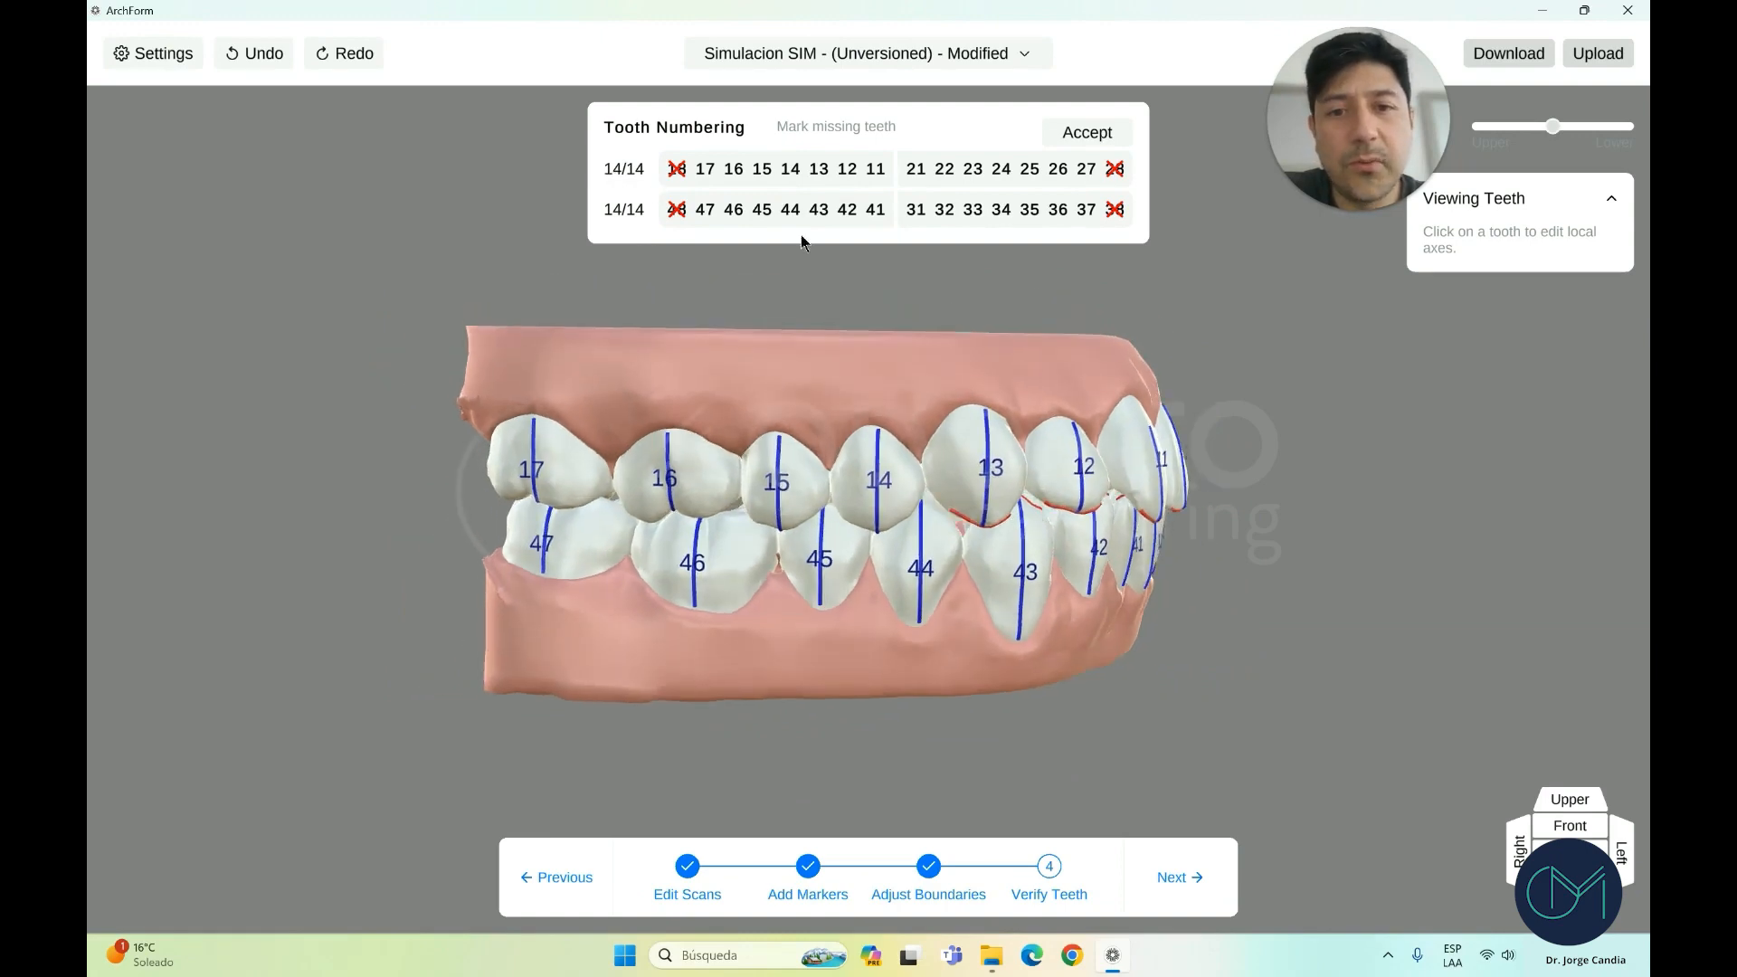
{"action": "scroll", "coordinate": [808, 582], "scroll_direction": "up", "scroll_amount": 3}
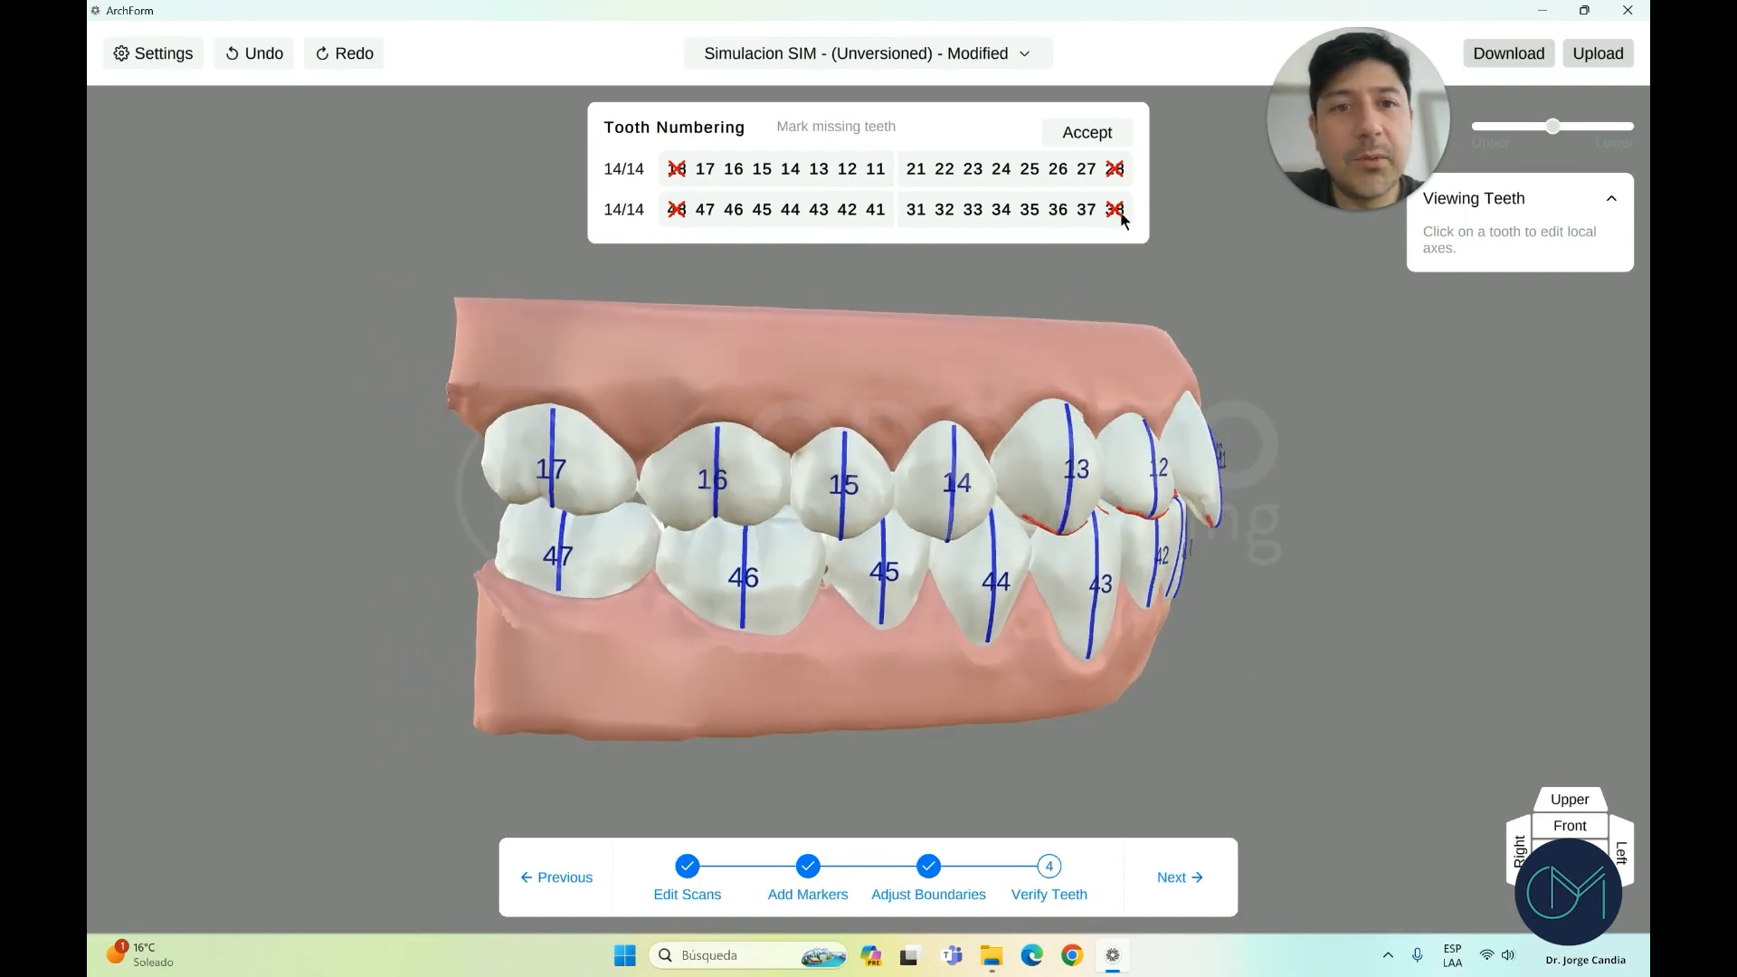
{"action": "scroll", "coordinate": [611, 619], "scroll_direction": "up", "scroll_amount": 3}
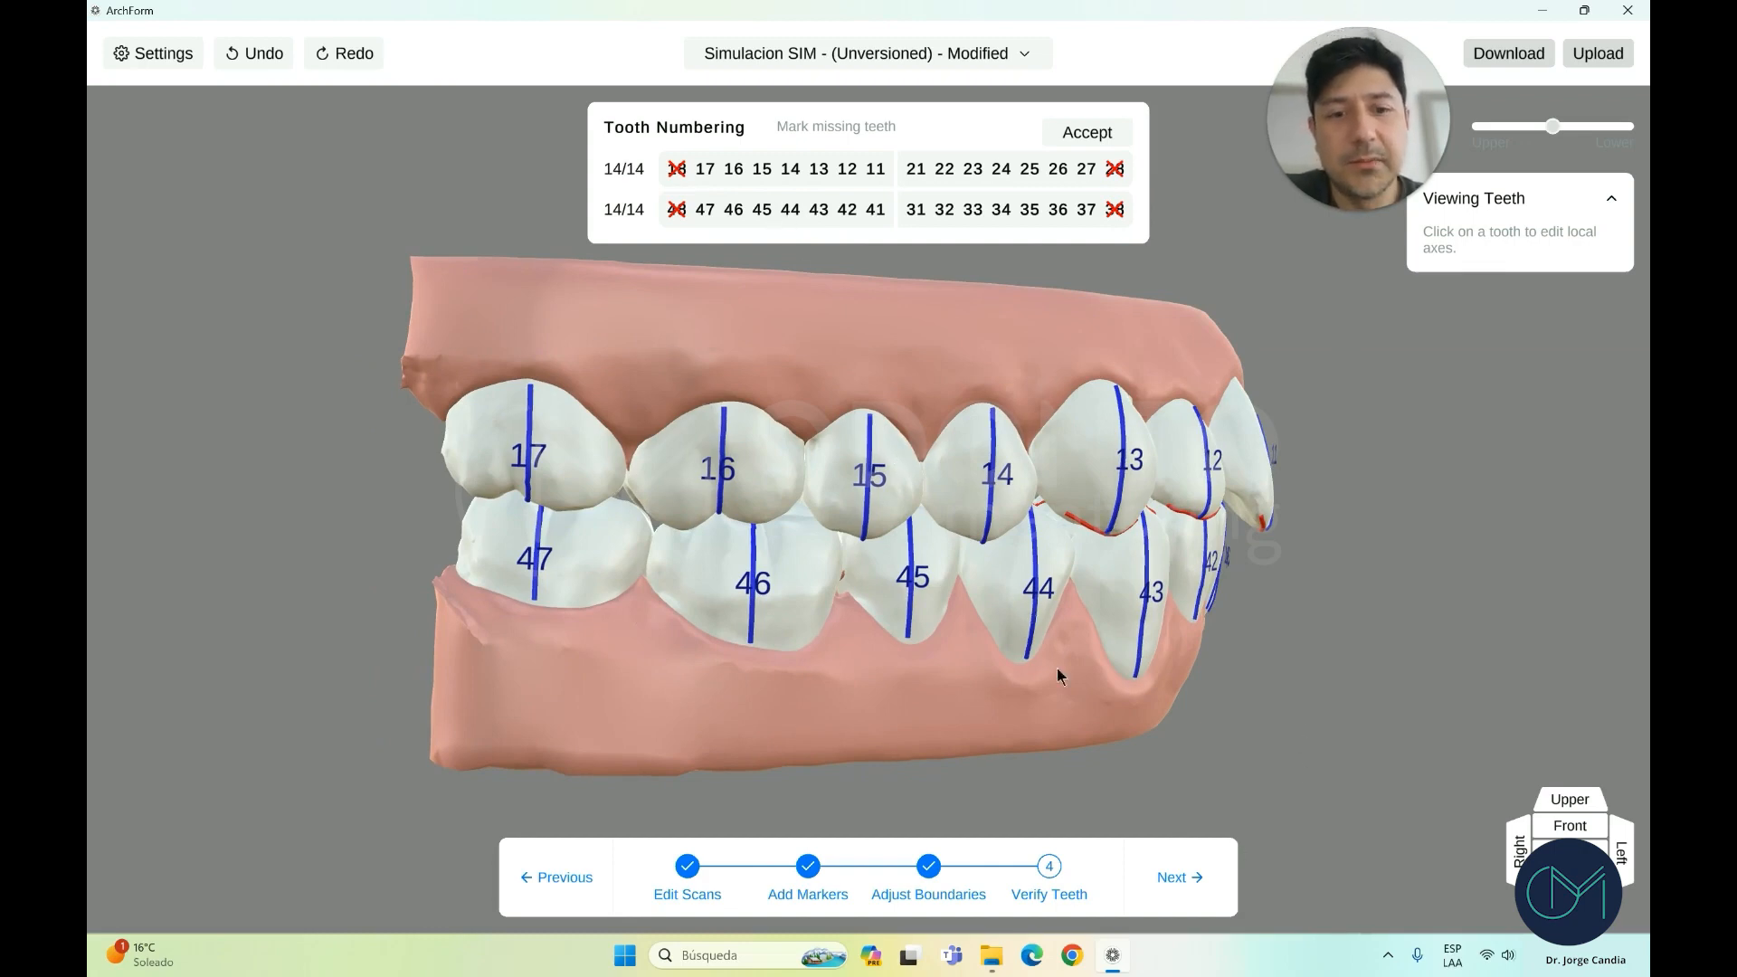
{"action": "scroll", "coordinate": [959, 470], "scroll_direction": "down", "scroll_amount": 1}
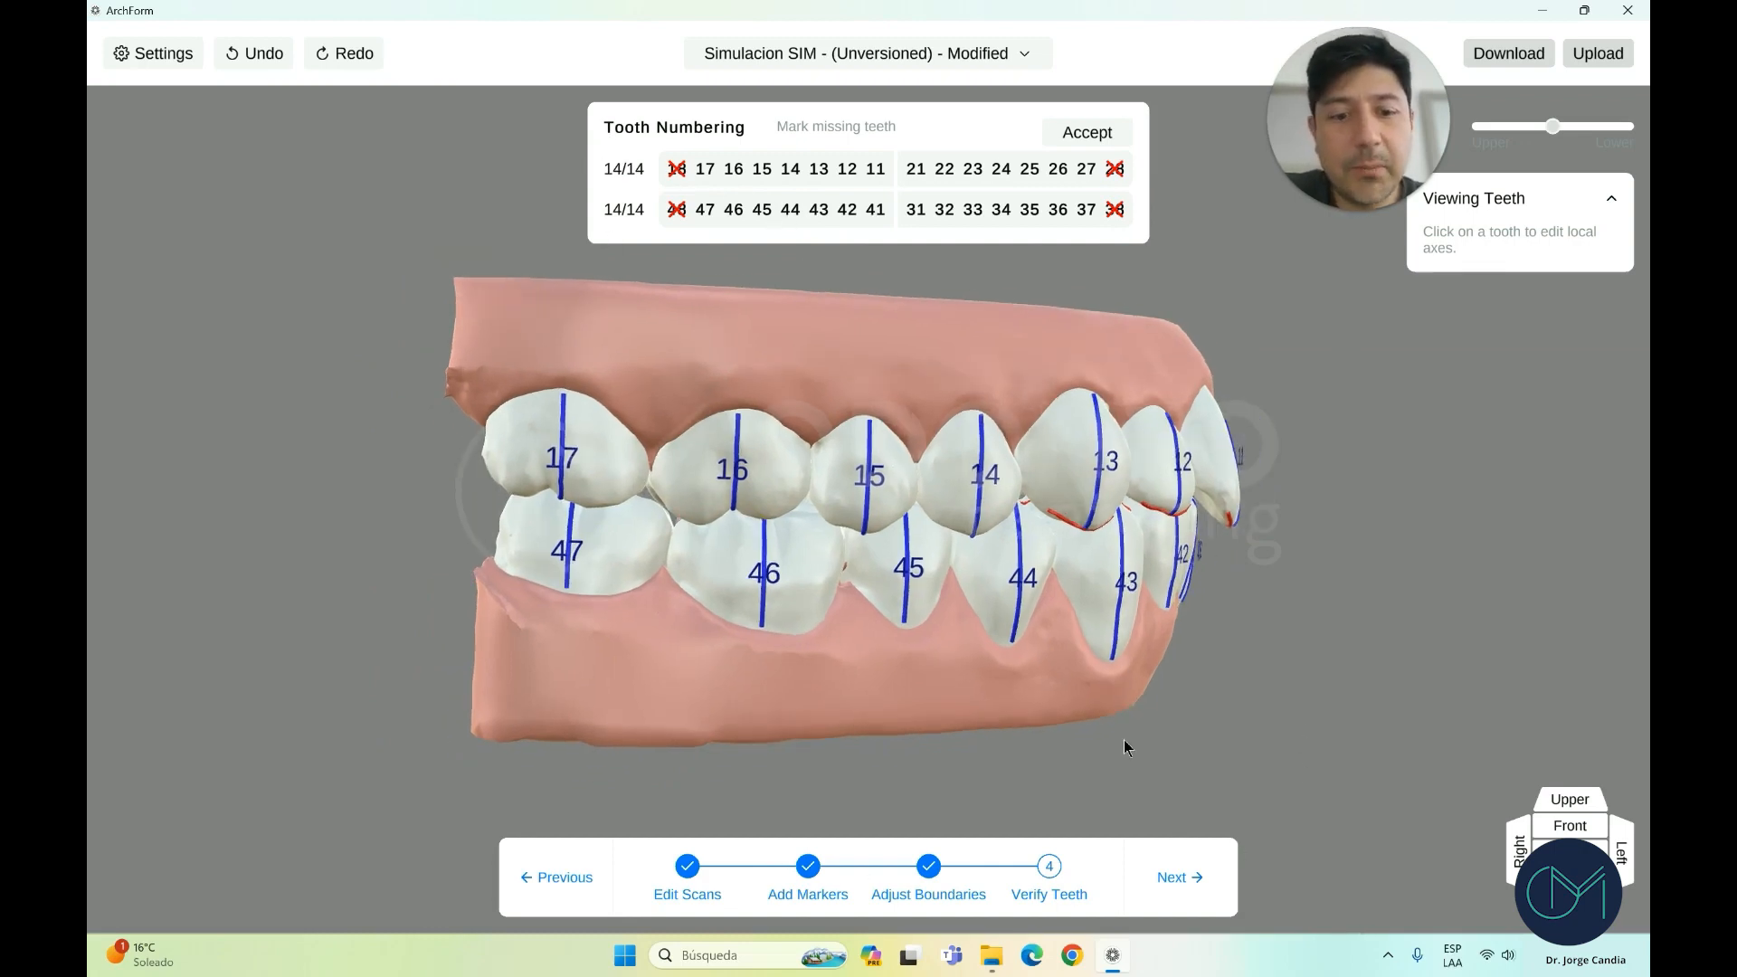
Advance to the next planning step and view the bite from the front
{"action": "left_click", "coordinate": [1181, 878]}
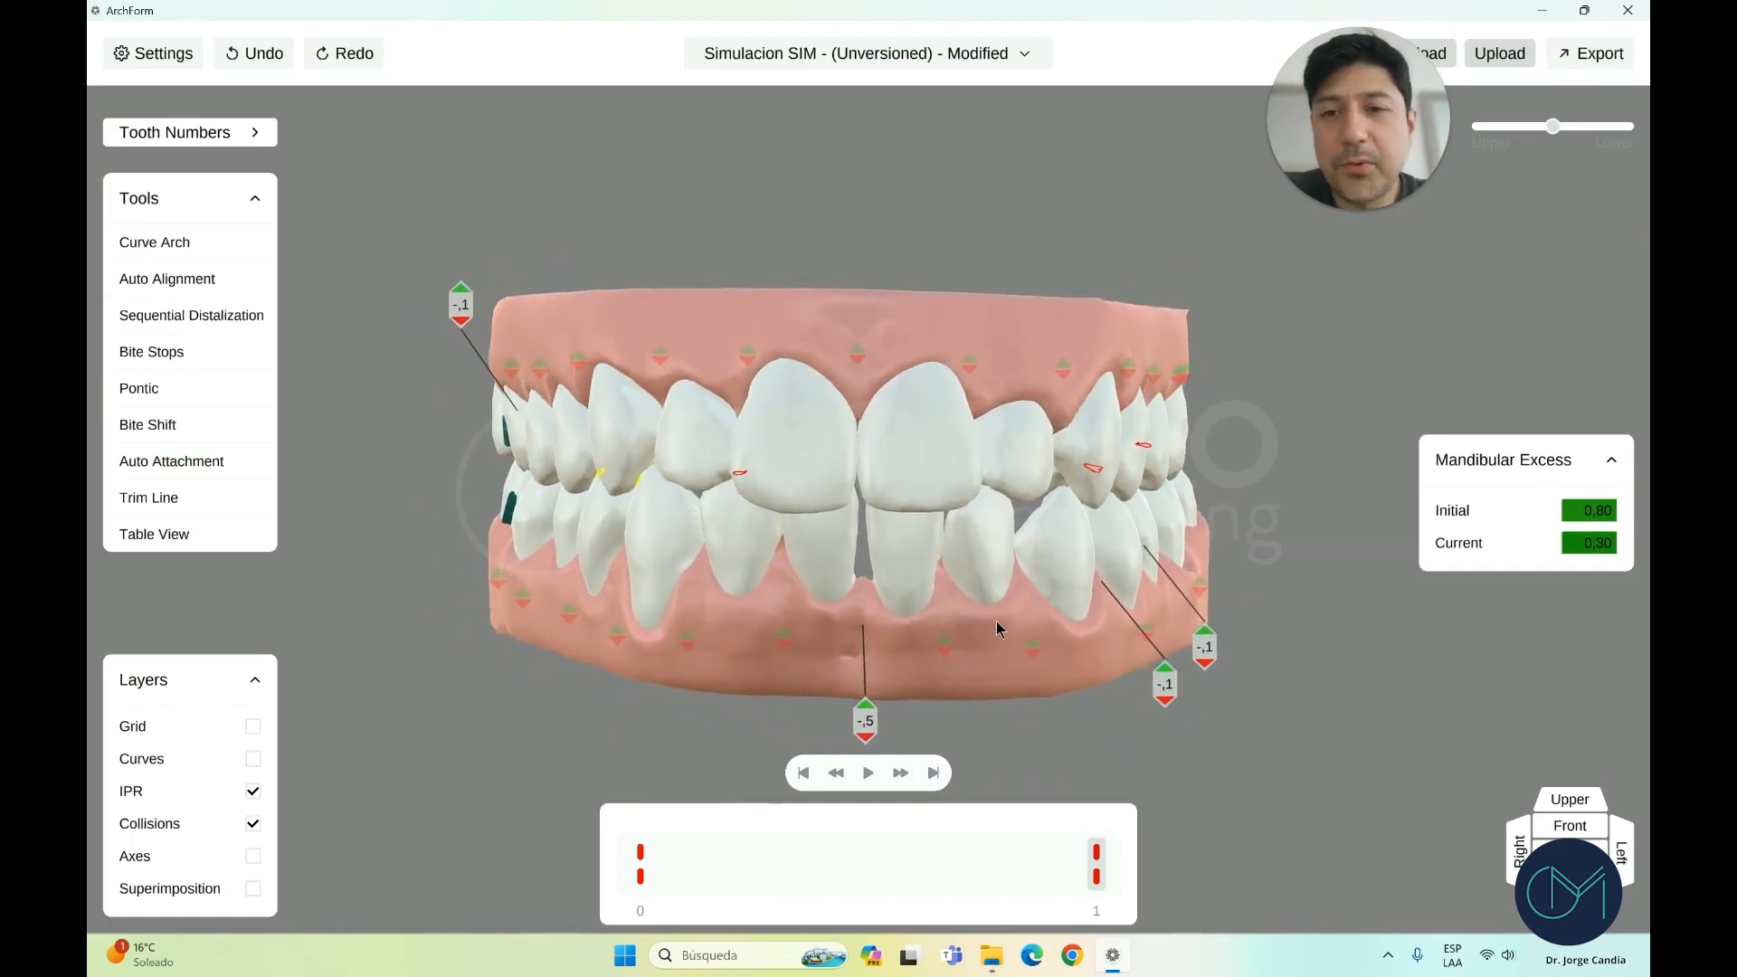
{"action": "right_click_drag", "start_coordinate": [1051, 636], "coordinate": [941, 649]}
{"action": "left_click", "coordinate": [1553, 832]}
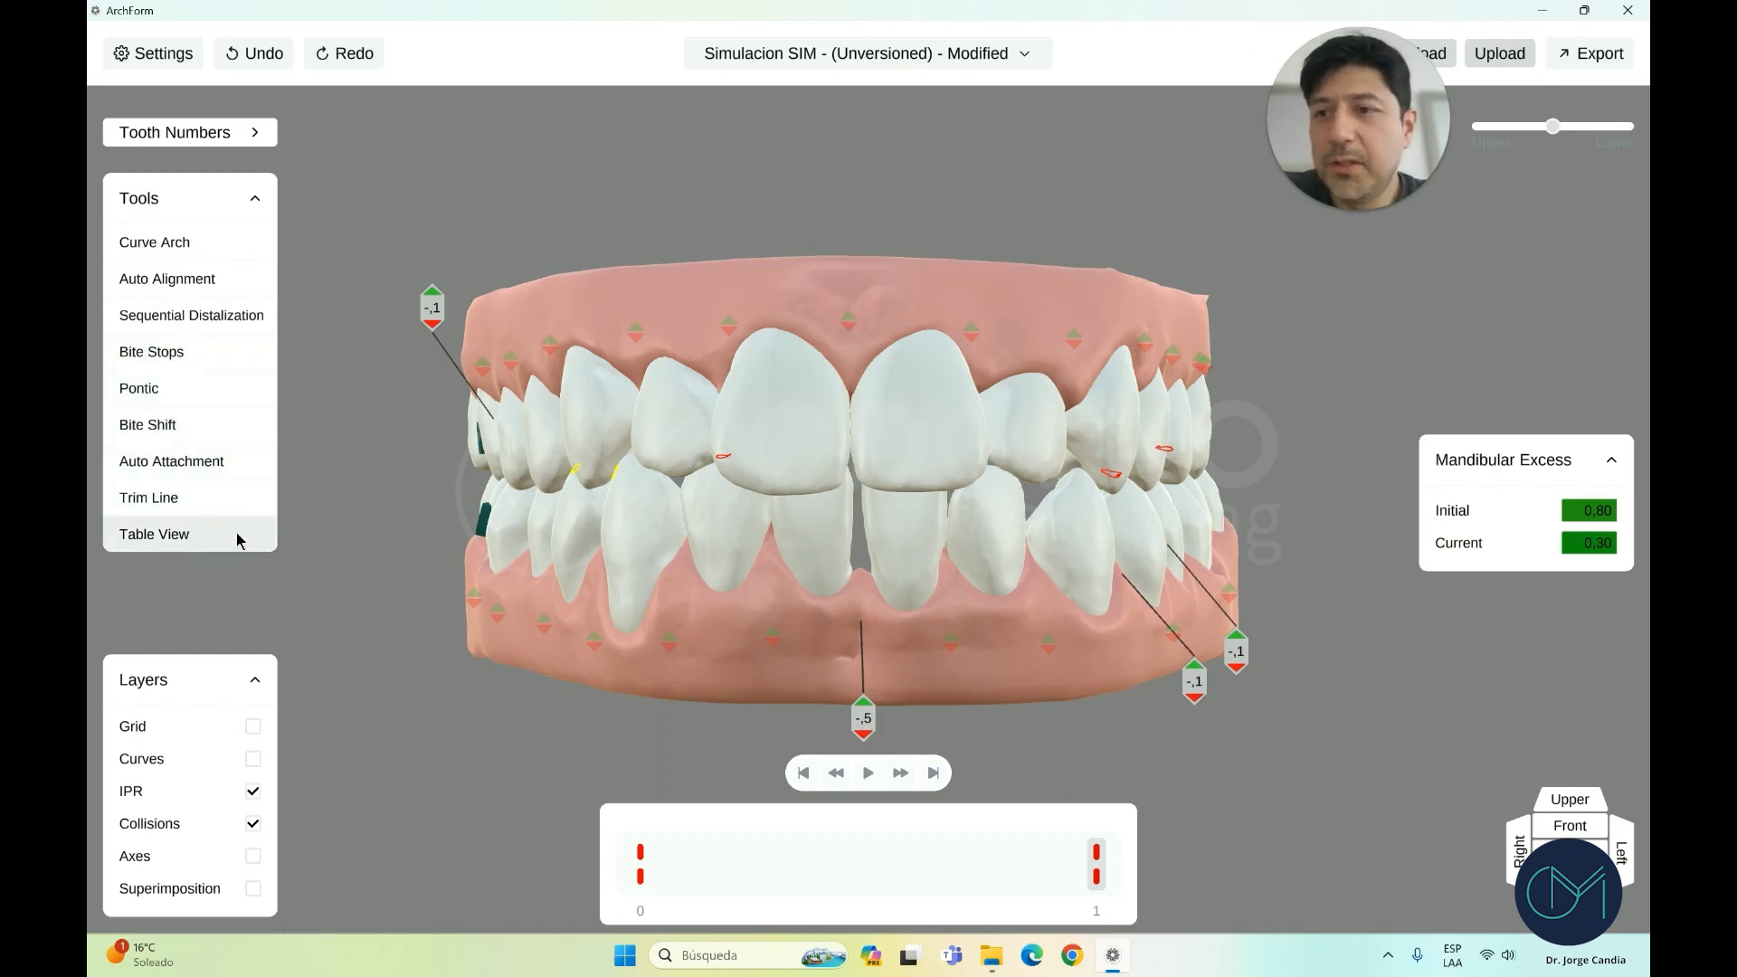
{"action": "scroll", "coordinate": [520, 443], "scroll_direction": "down", "scroll_amount": 2}
{"action": "right_click_drag", "start_coordinate": [520, 443], "coordinate": [528, 458]}
{"action": "scroll", "coordinate": [551, 486], "scroll_direction": "up", "scroll_amount": 1}
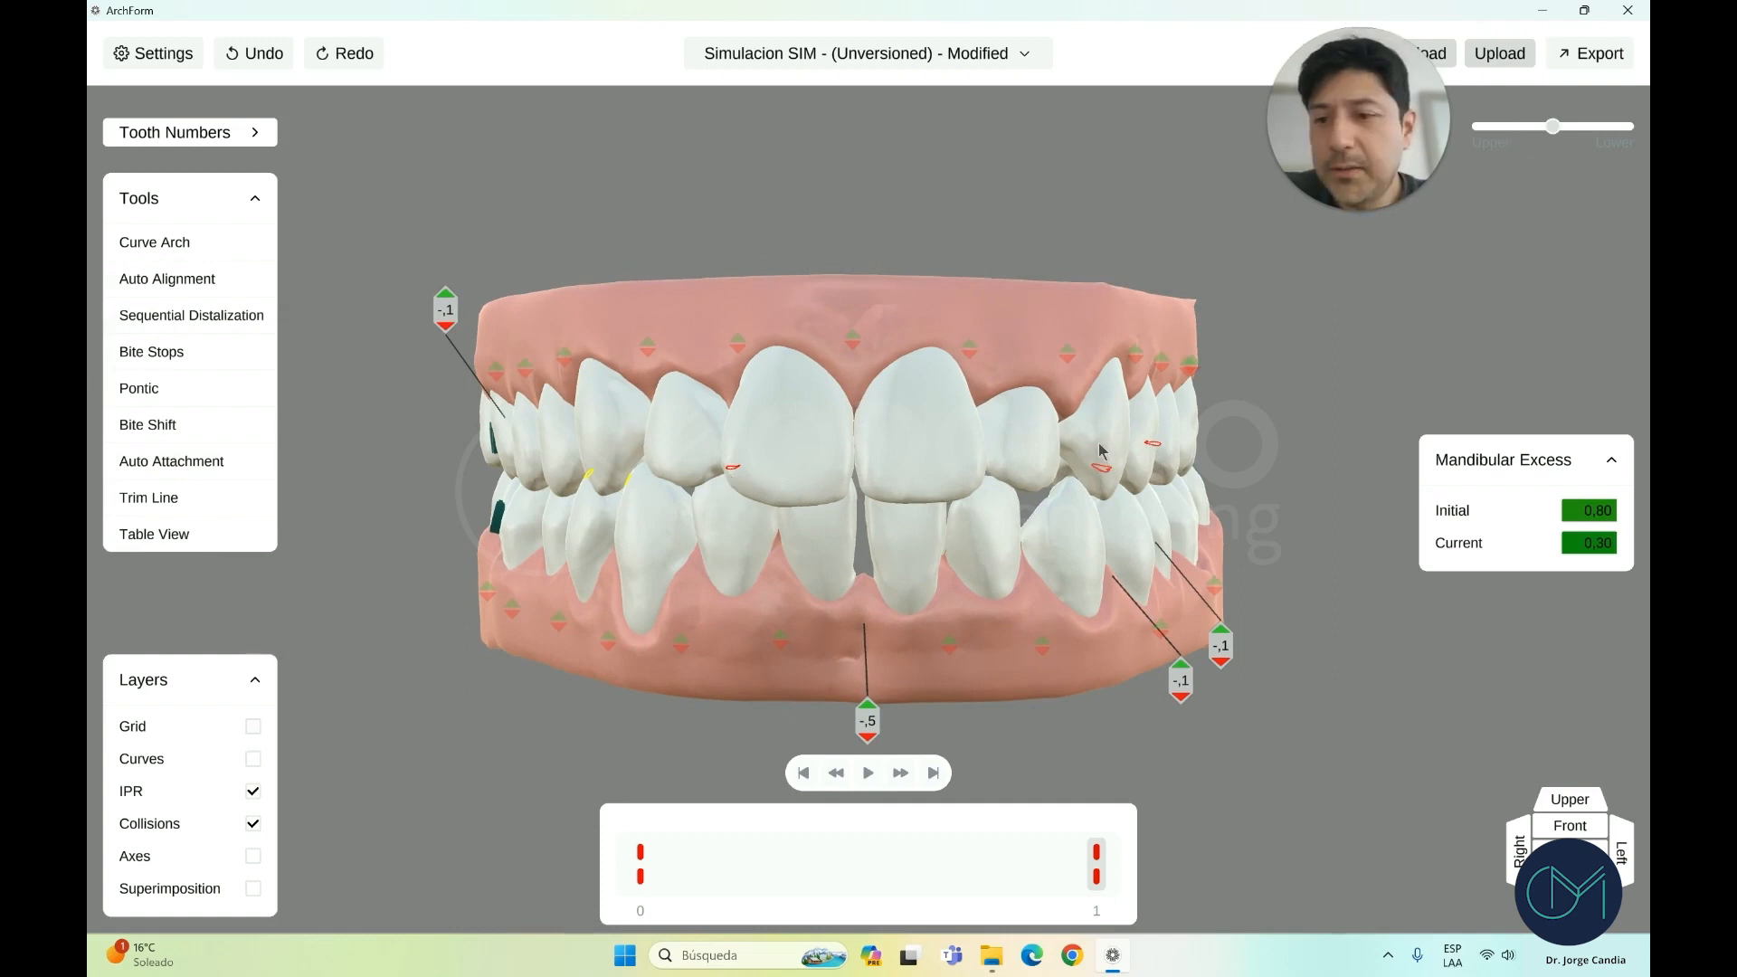
Fade the lower arch to inspect the upper, then make the upper translucent
{"action": "left_click_drag", "start_coordinate": [1556, 127], "coordinate": [1514, 126]}
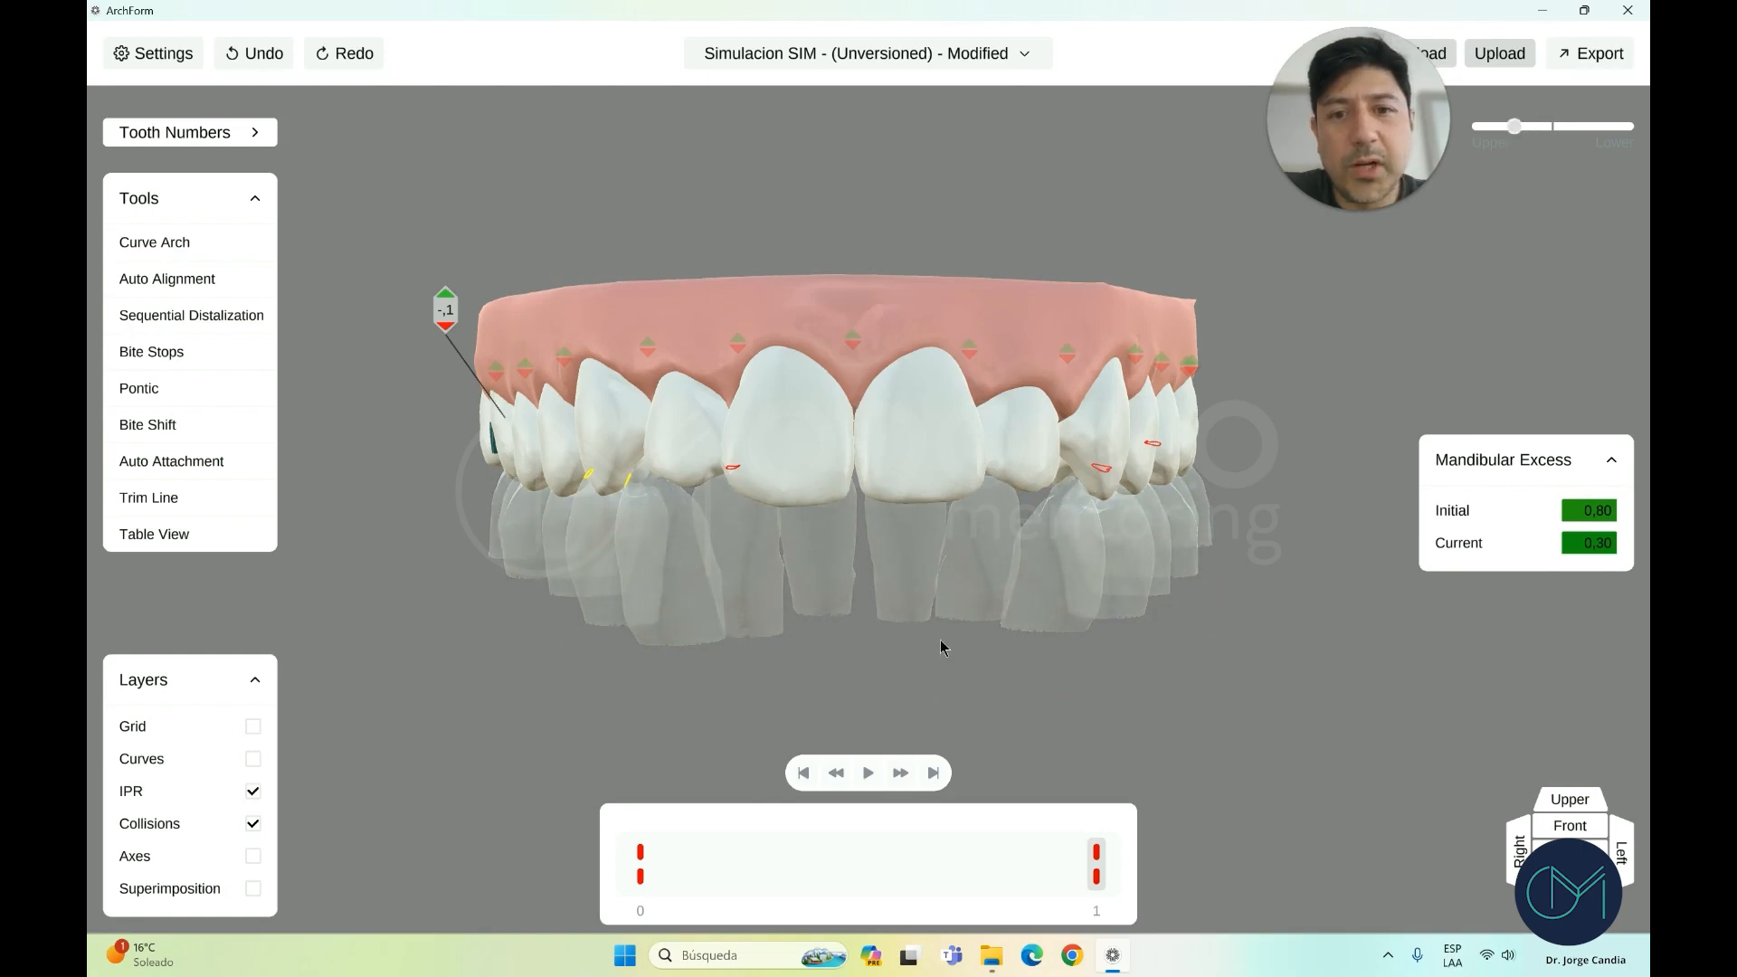
{"action": "left_click_drag", "start_coordinate": [982, 670], "coordinate": [670, 444]}
{"action": "left_click_drag", "start_coordinate": [1514, 127], "coordinate": [1584, 132]}
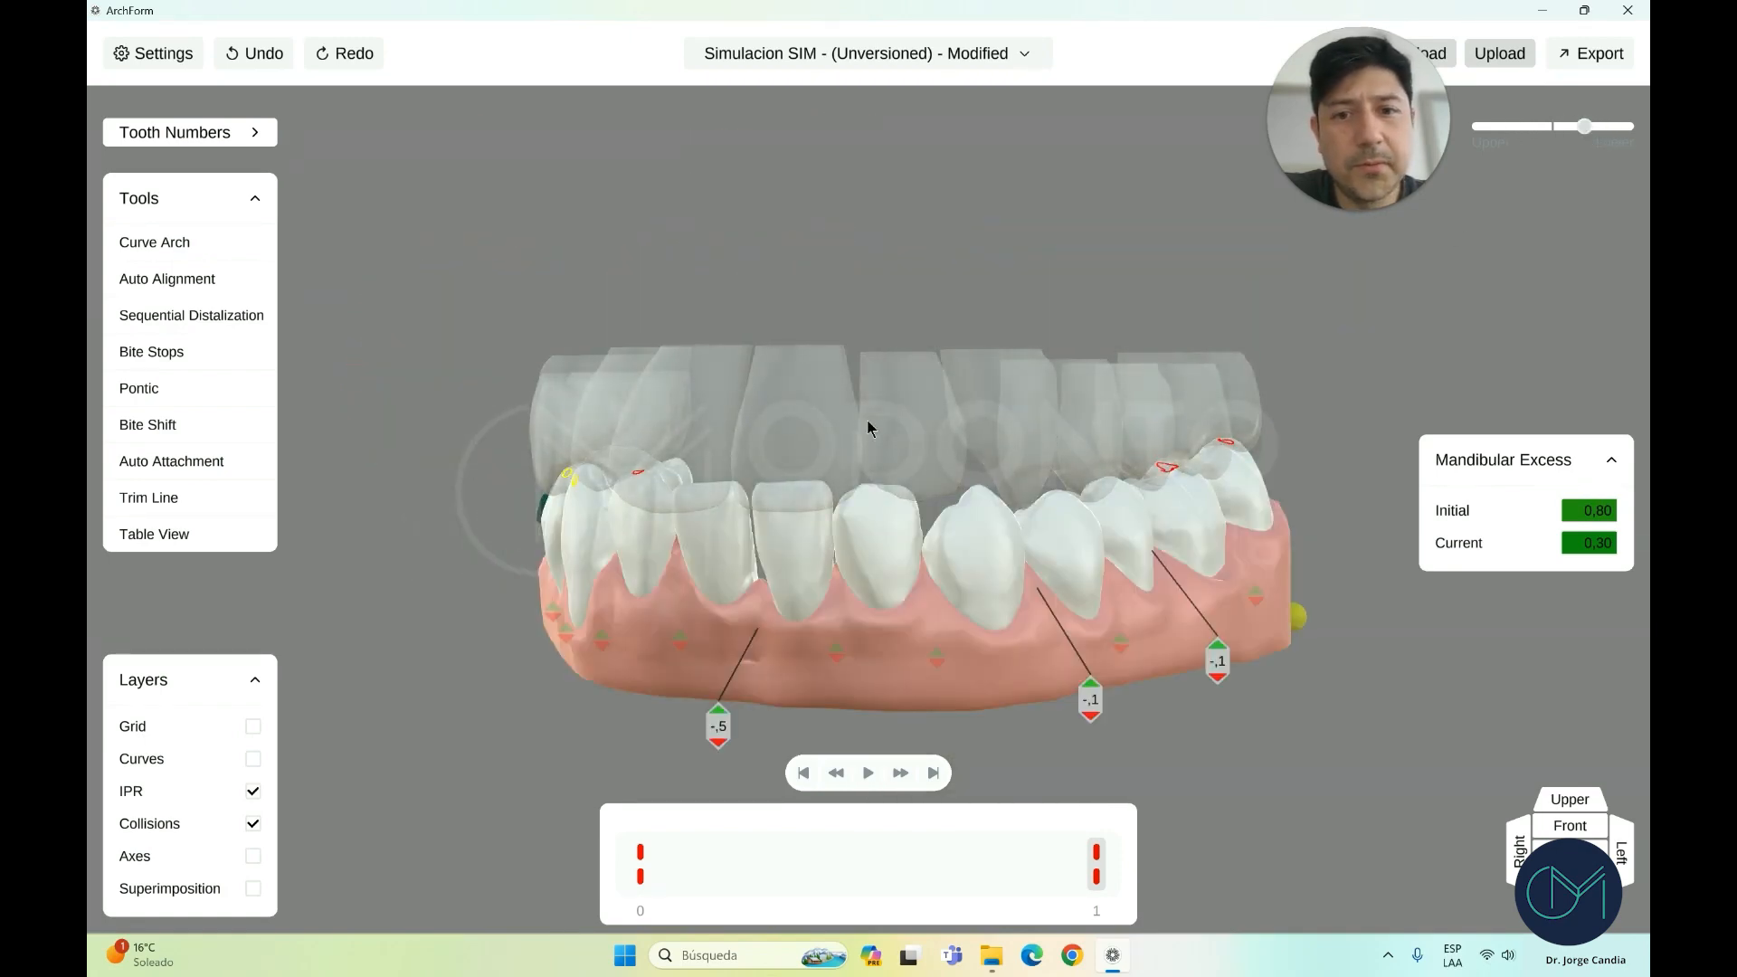
{"action": "left_click_drag", "start_coordinate": [868, 423], "coordinate": [937, 421]}
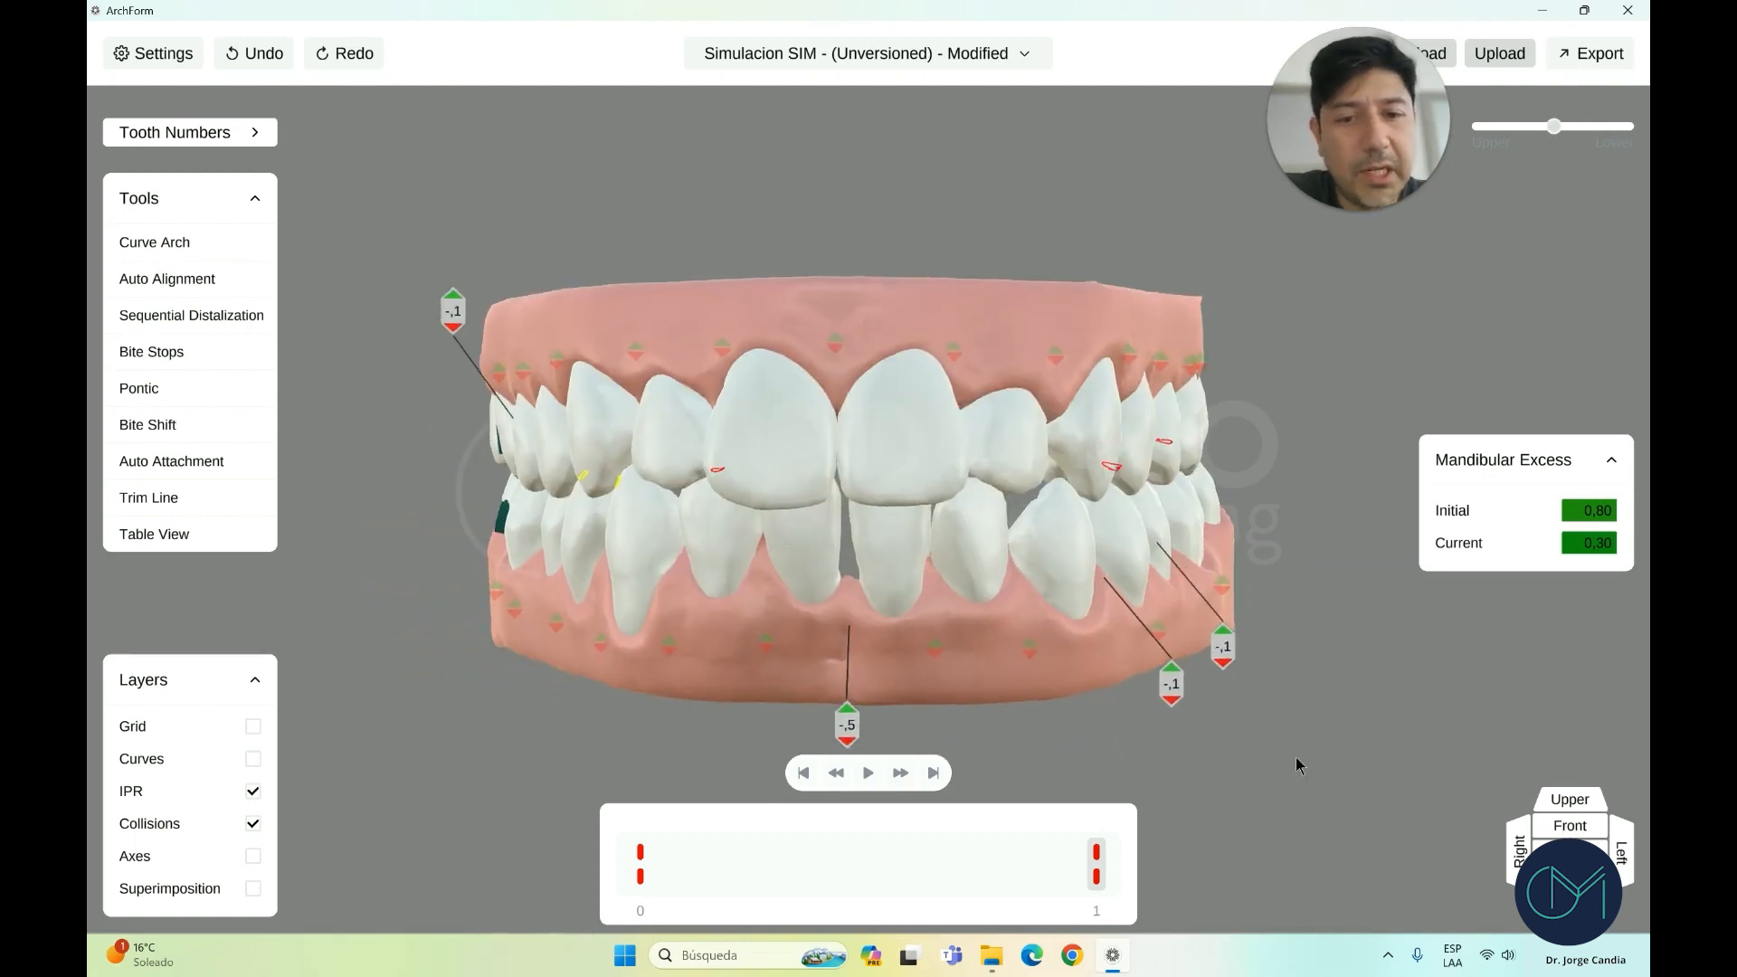
{"action": "left_click_drag", "start_coordinate": [863, 697], "coordinate": [869, 694]}
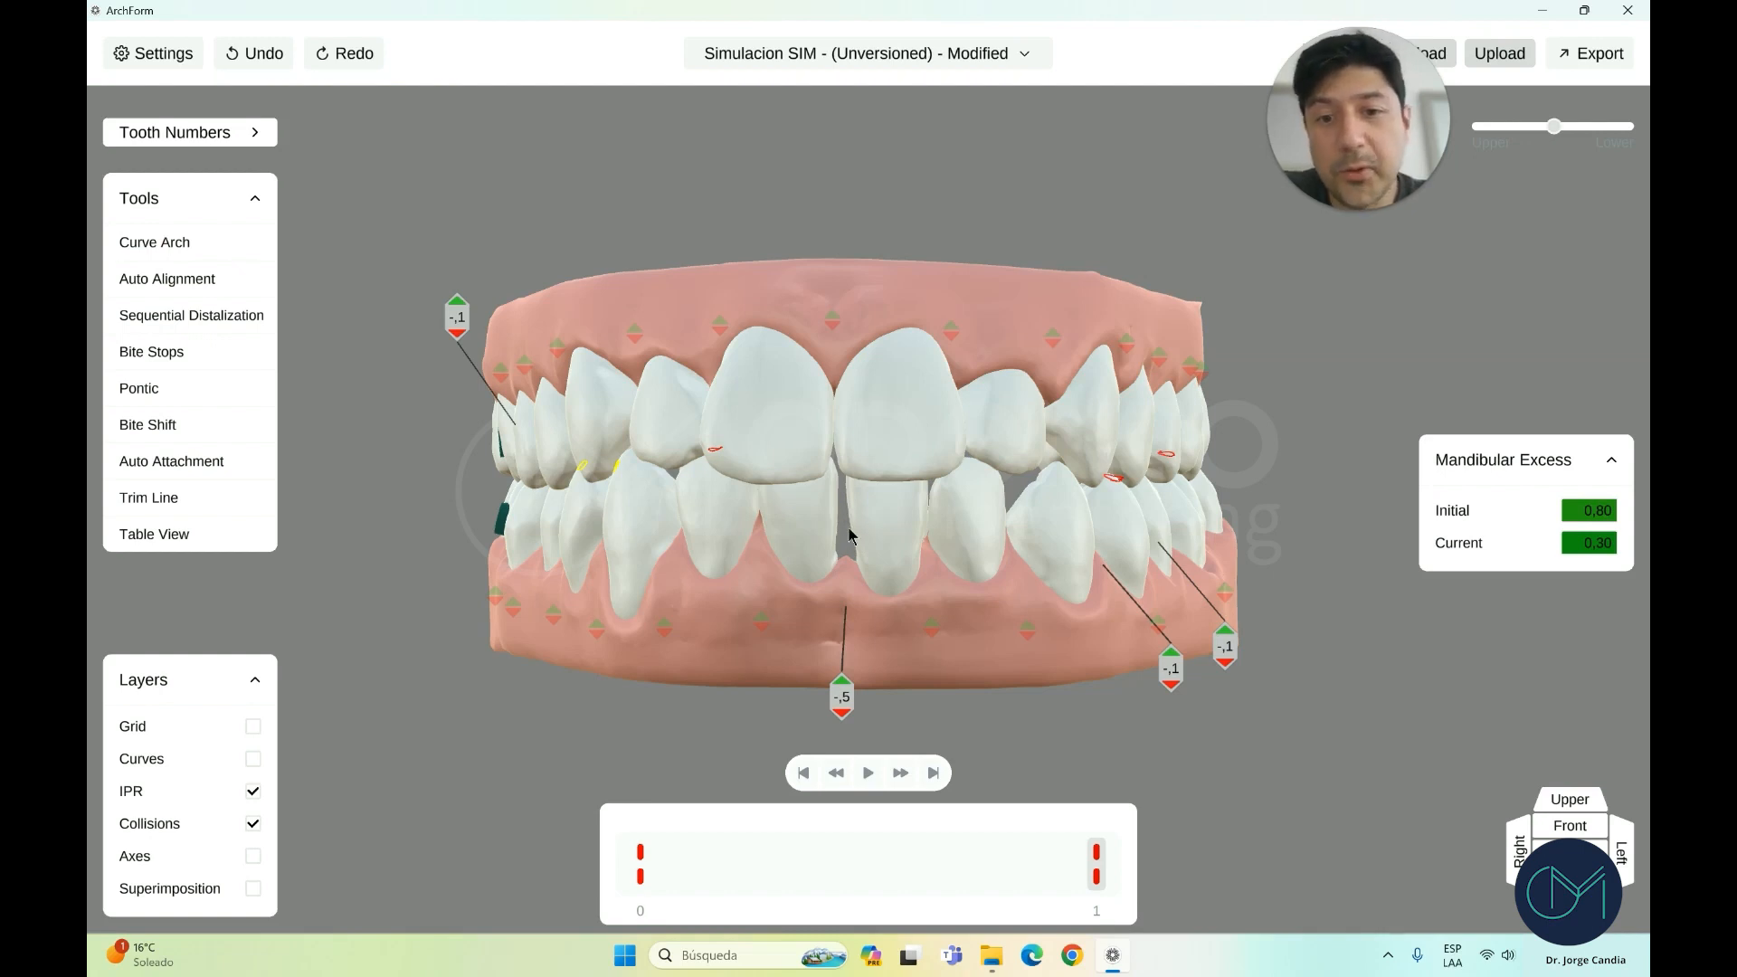
Inspect movement values of several upper and lower teeth, then select the upper premolar
{"action": "scroll", "coordinate": [861, 541], "scroll_direction": "down", "scroll_amount": 1}
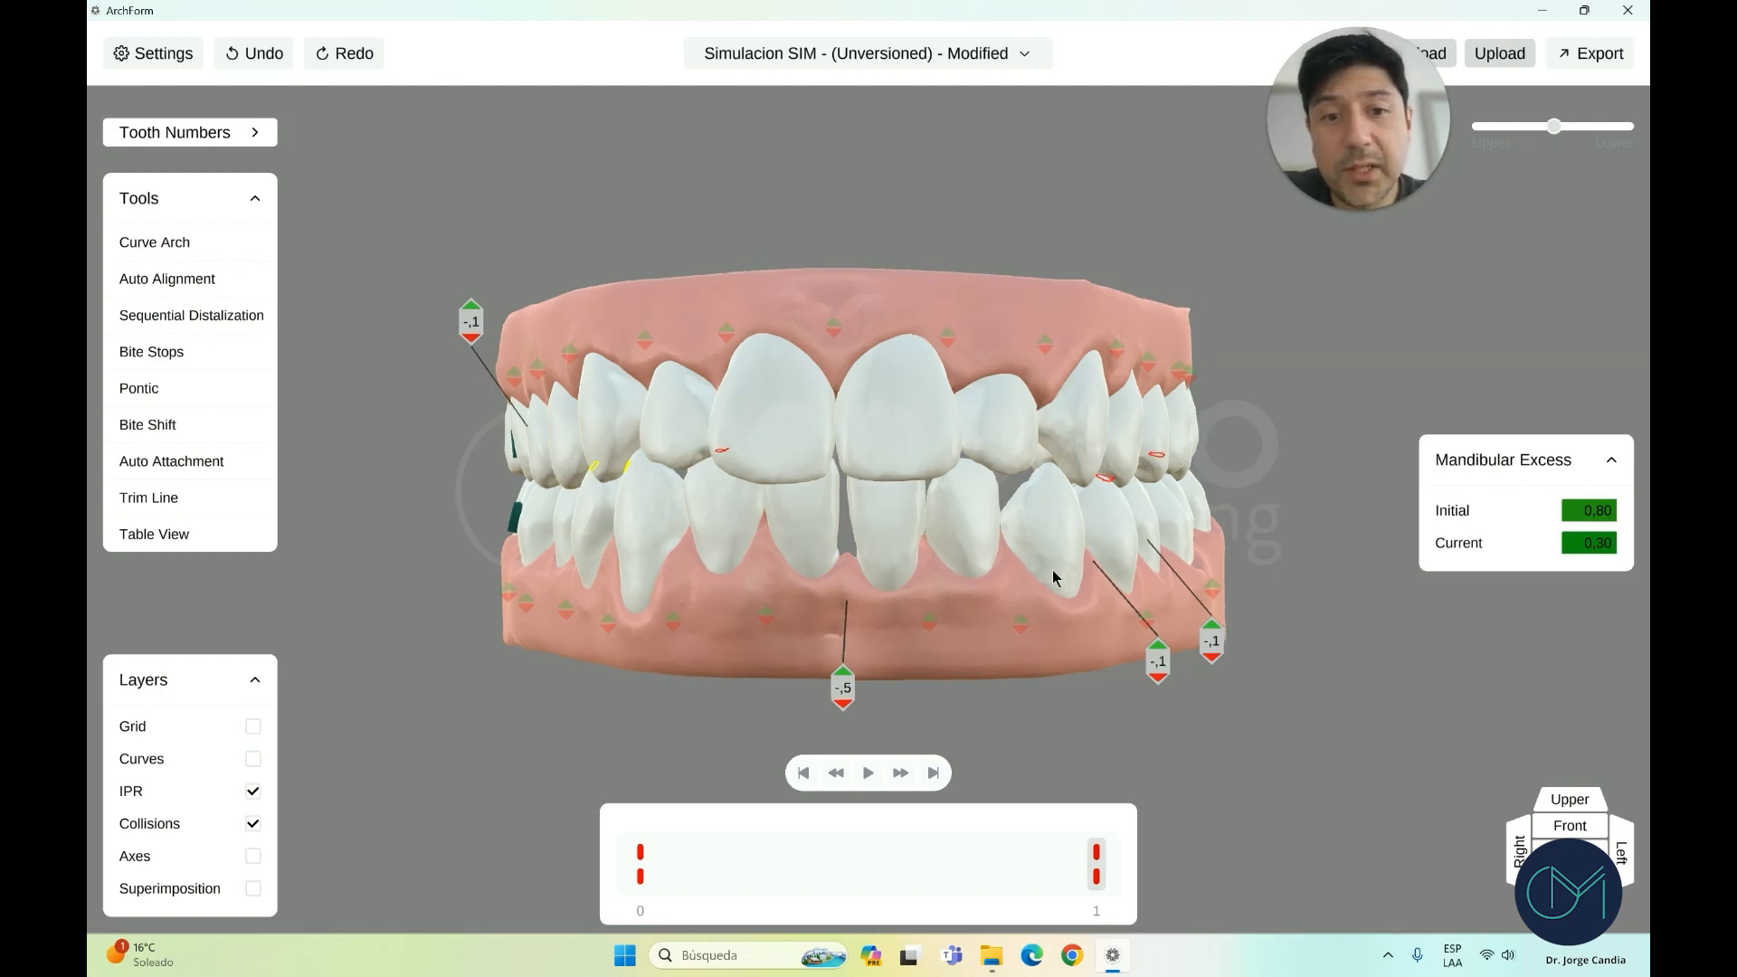
{"action": "right_click_drag", "start_coordinate": [1052, 570], "coordinate": [888, 571]}
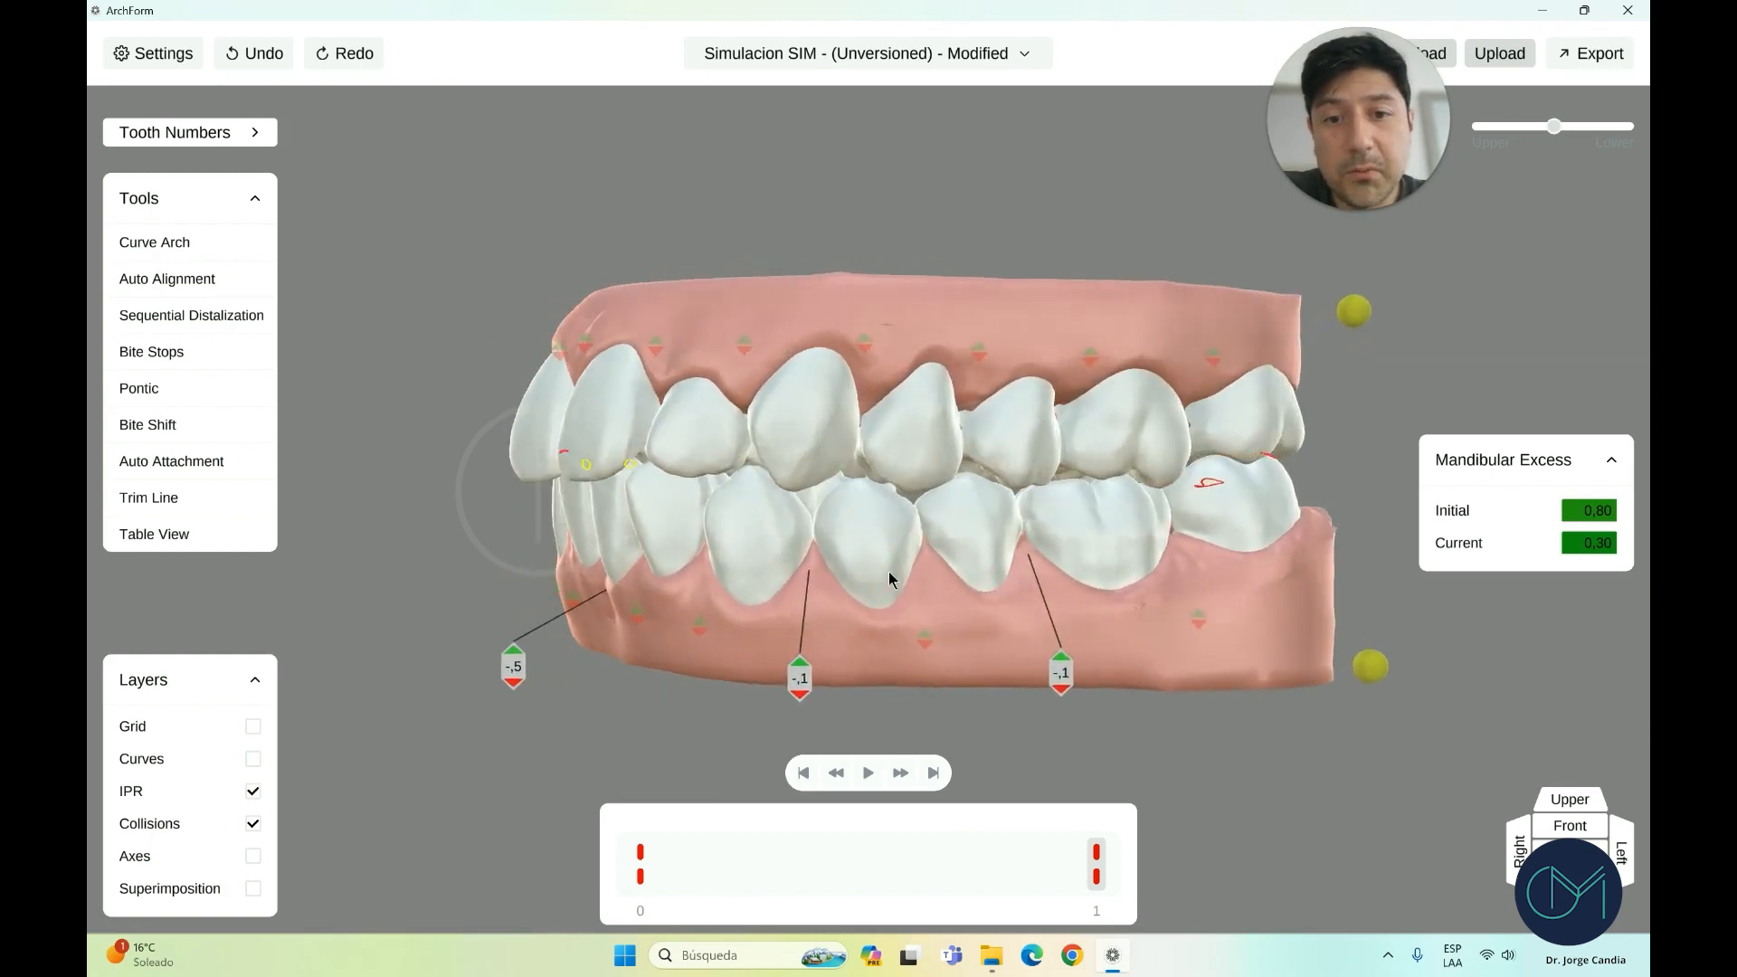
{"action": "scroll", "coordinate": [805, 533], "scroll_direction": "up", "scroll_amount": 3}
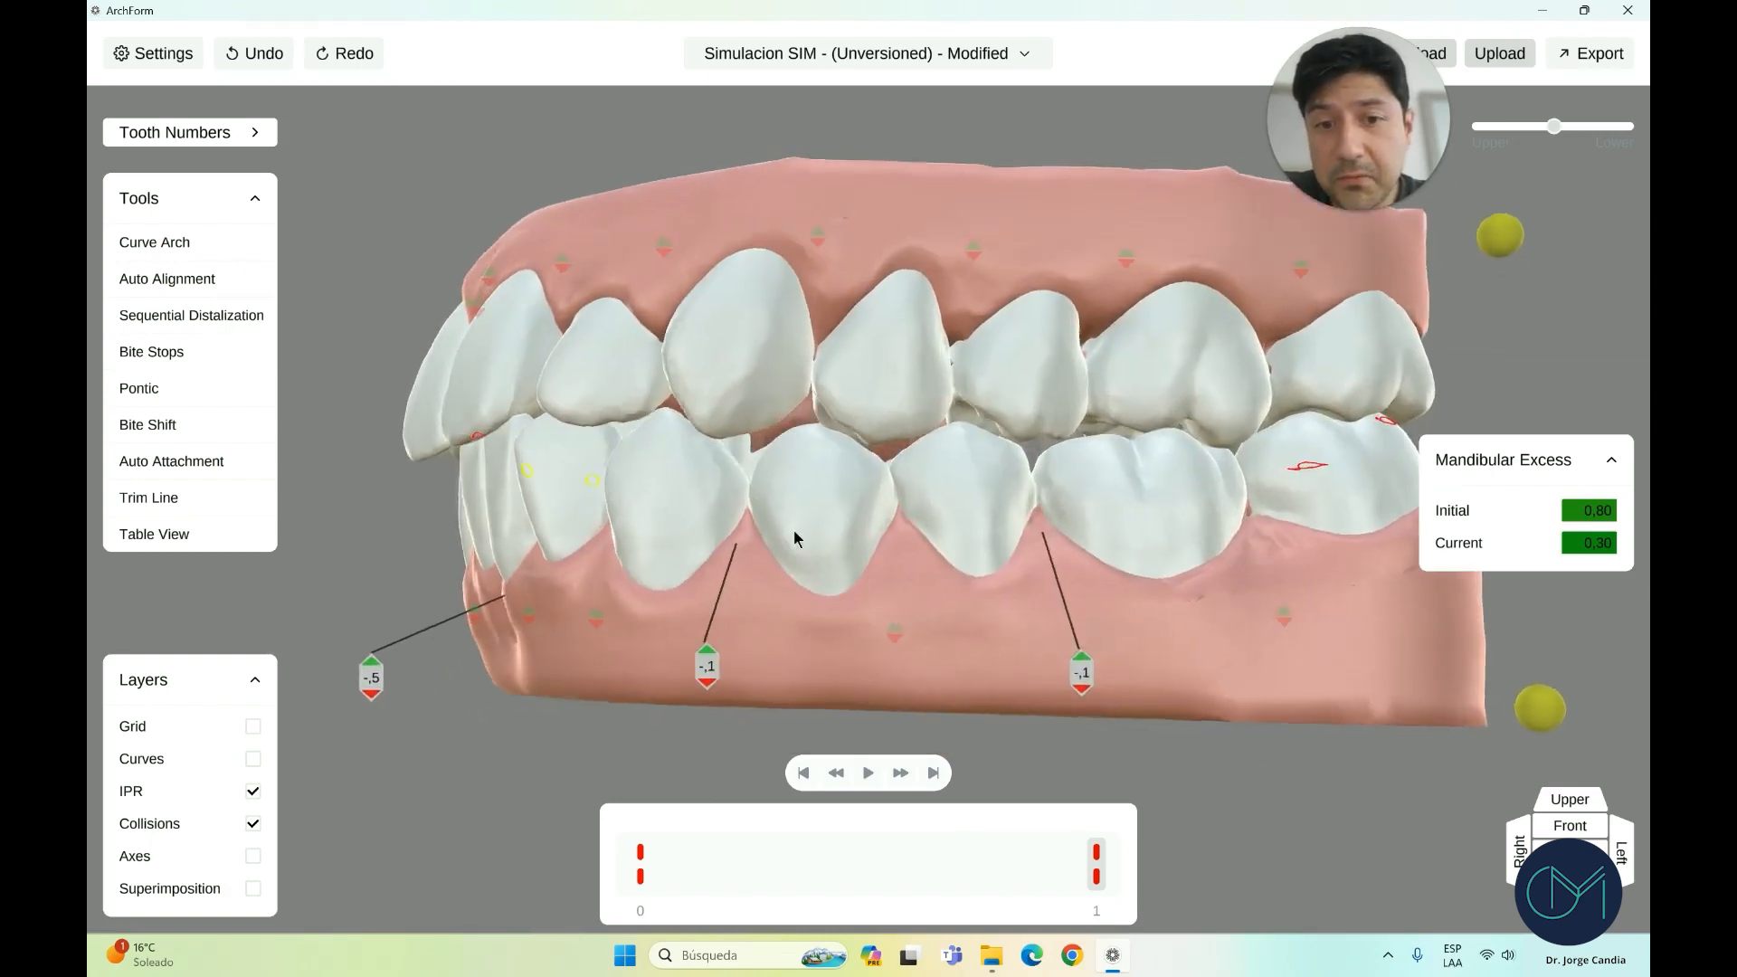
{"action": "right_click_drag", "start_coordinate": [794, 531], "coordinate": [794, 541]}
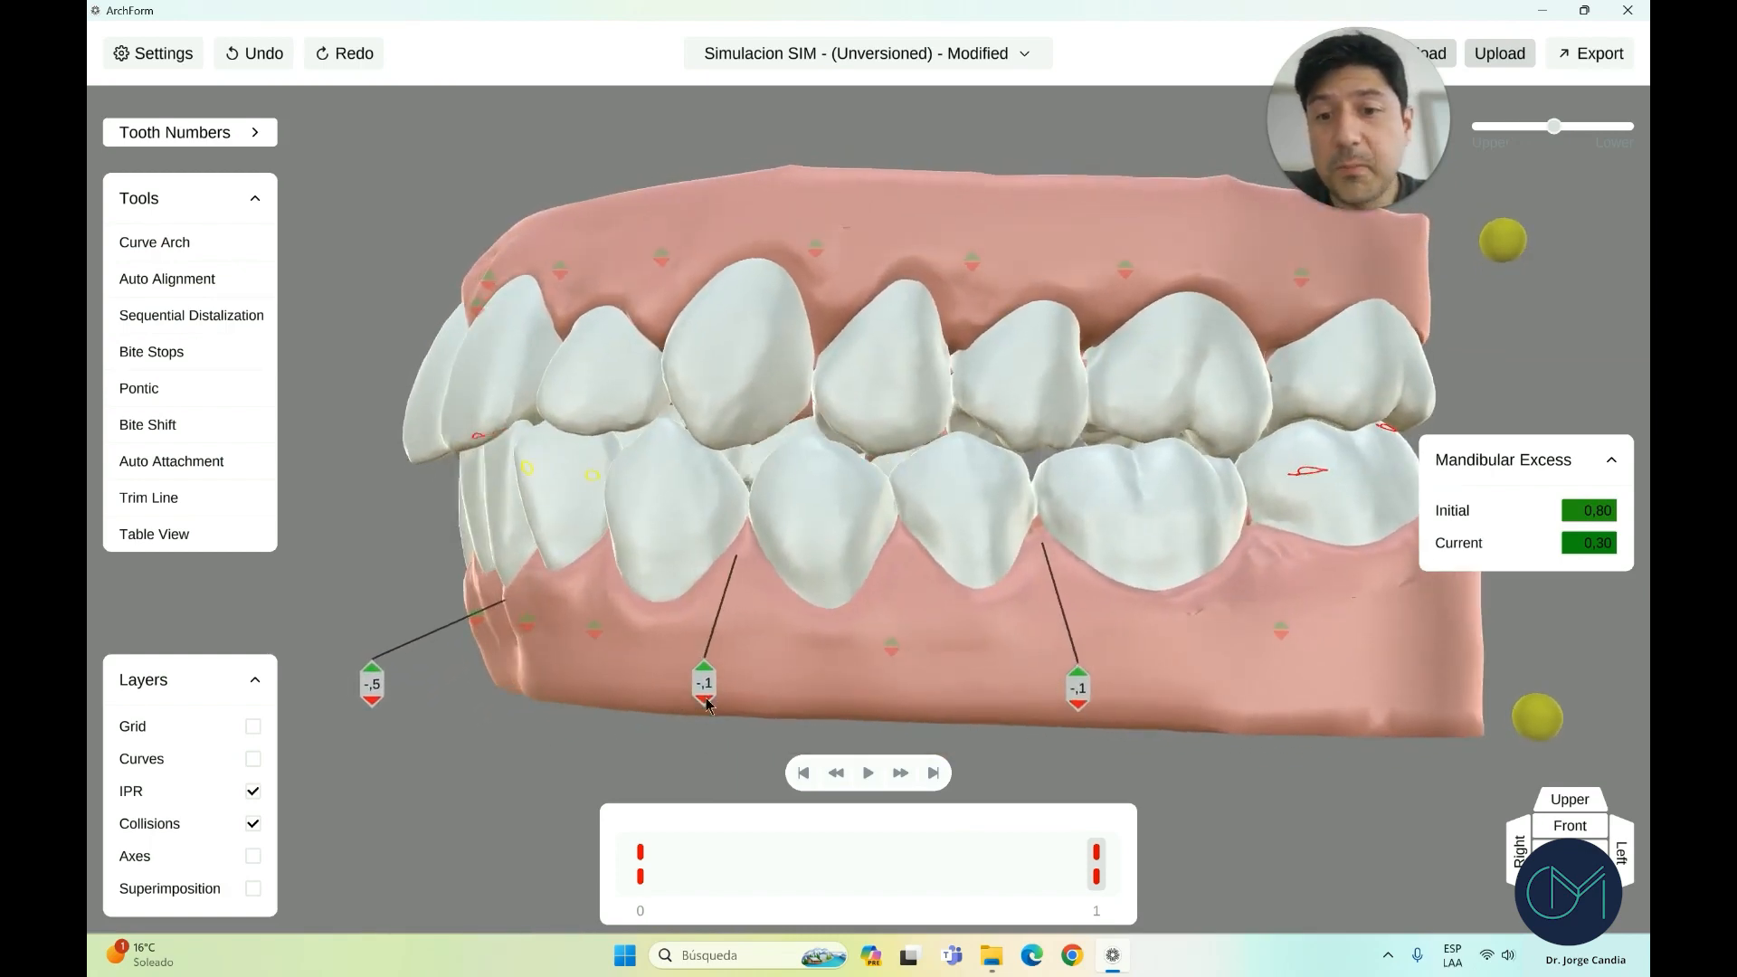
{"action": "right_click_drag", "start_coordinate": [744, 639], "coordinate": [950, 633]}
{"action": "scroll", "coordinate": [740, 624], "scroll_direction": "down", "scroll_amount": 1}
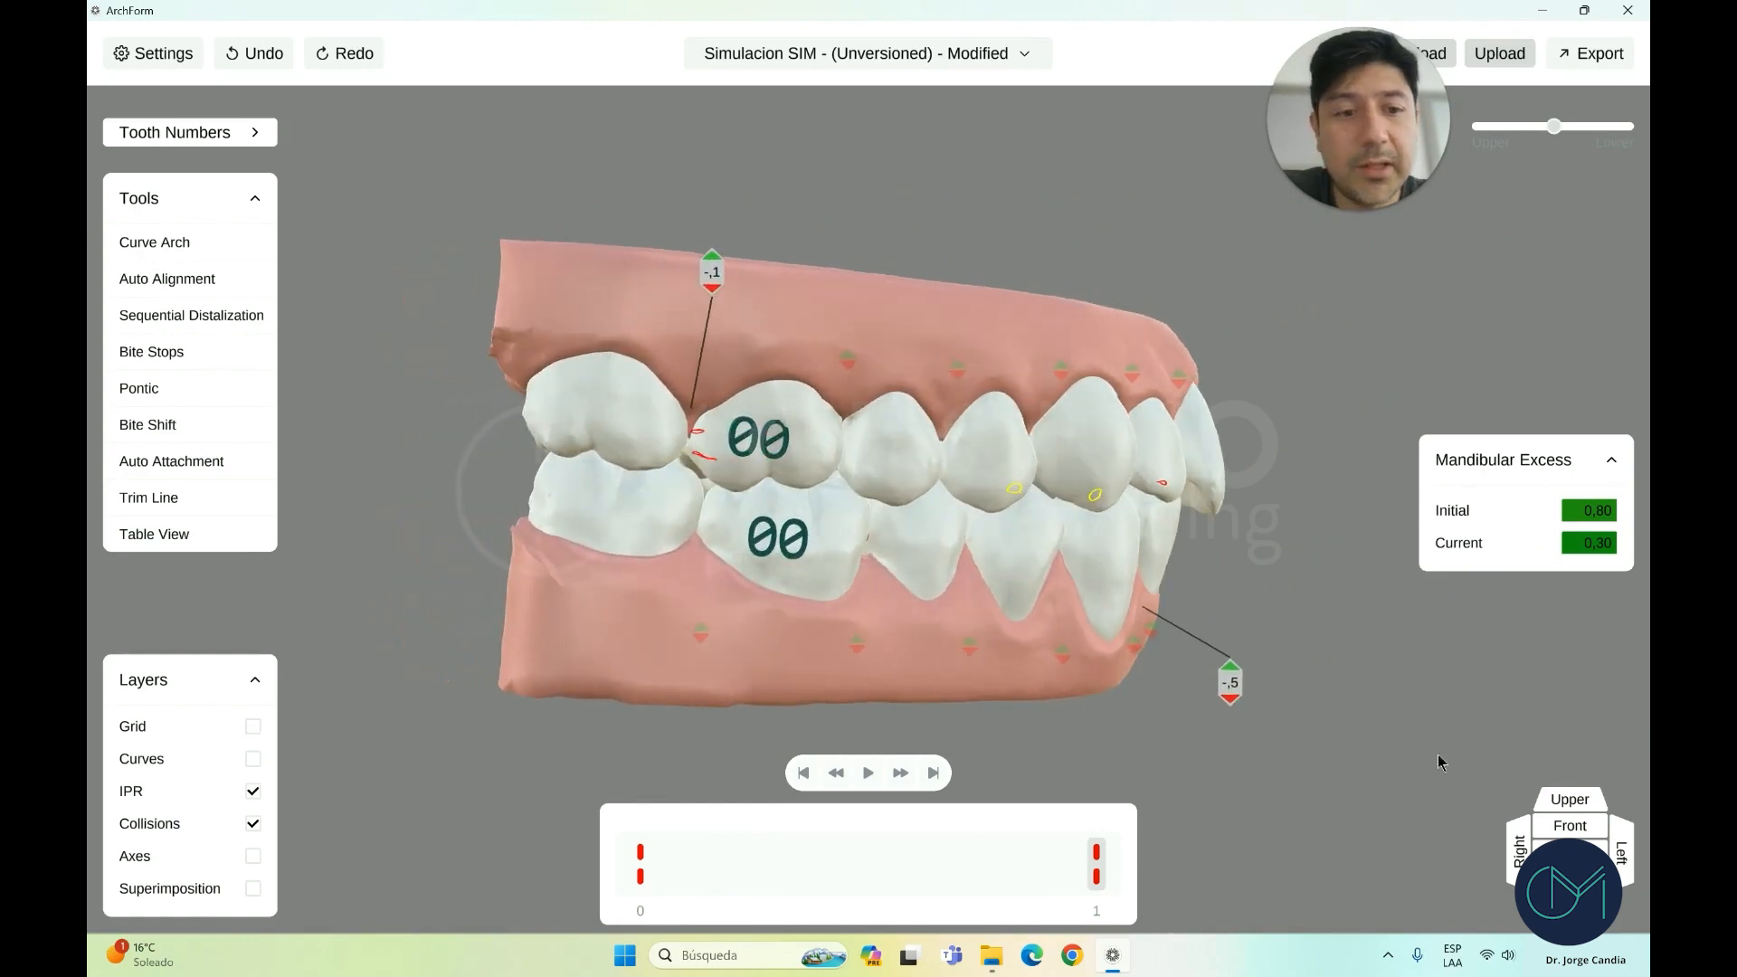
{"action": "left_click", "coordinate": [762, 448]}
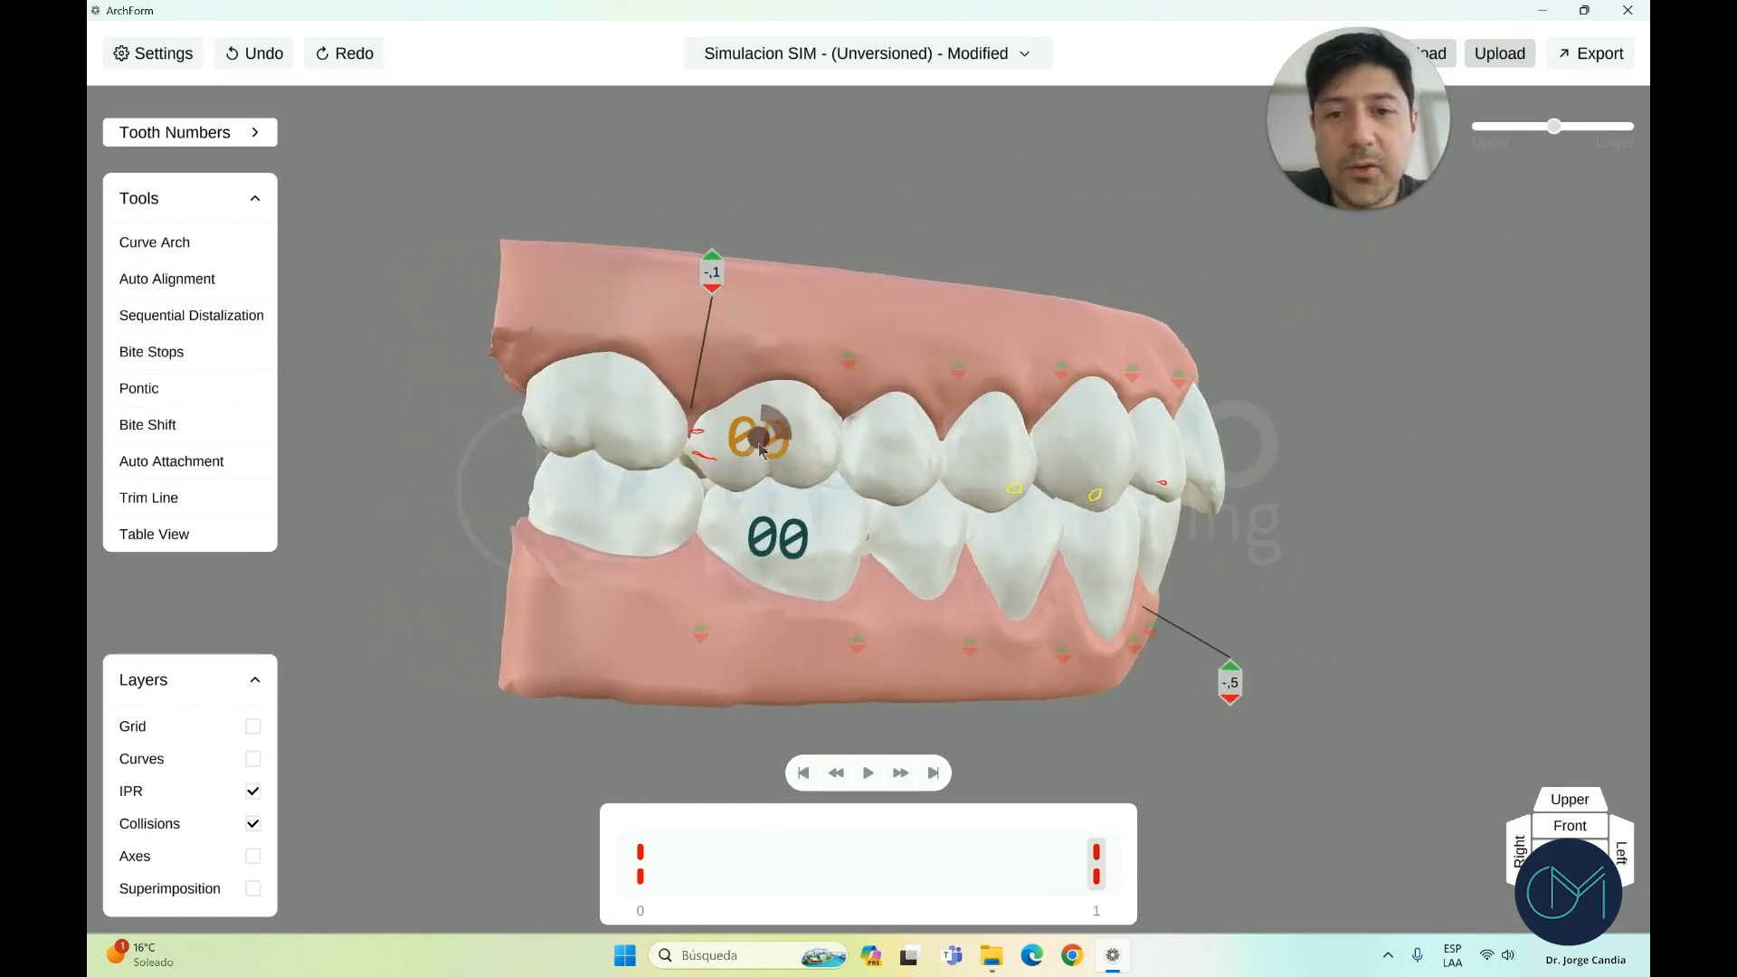
{"action": "left_click", "coordinate": [633, 405]}
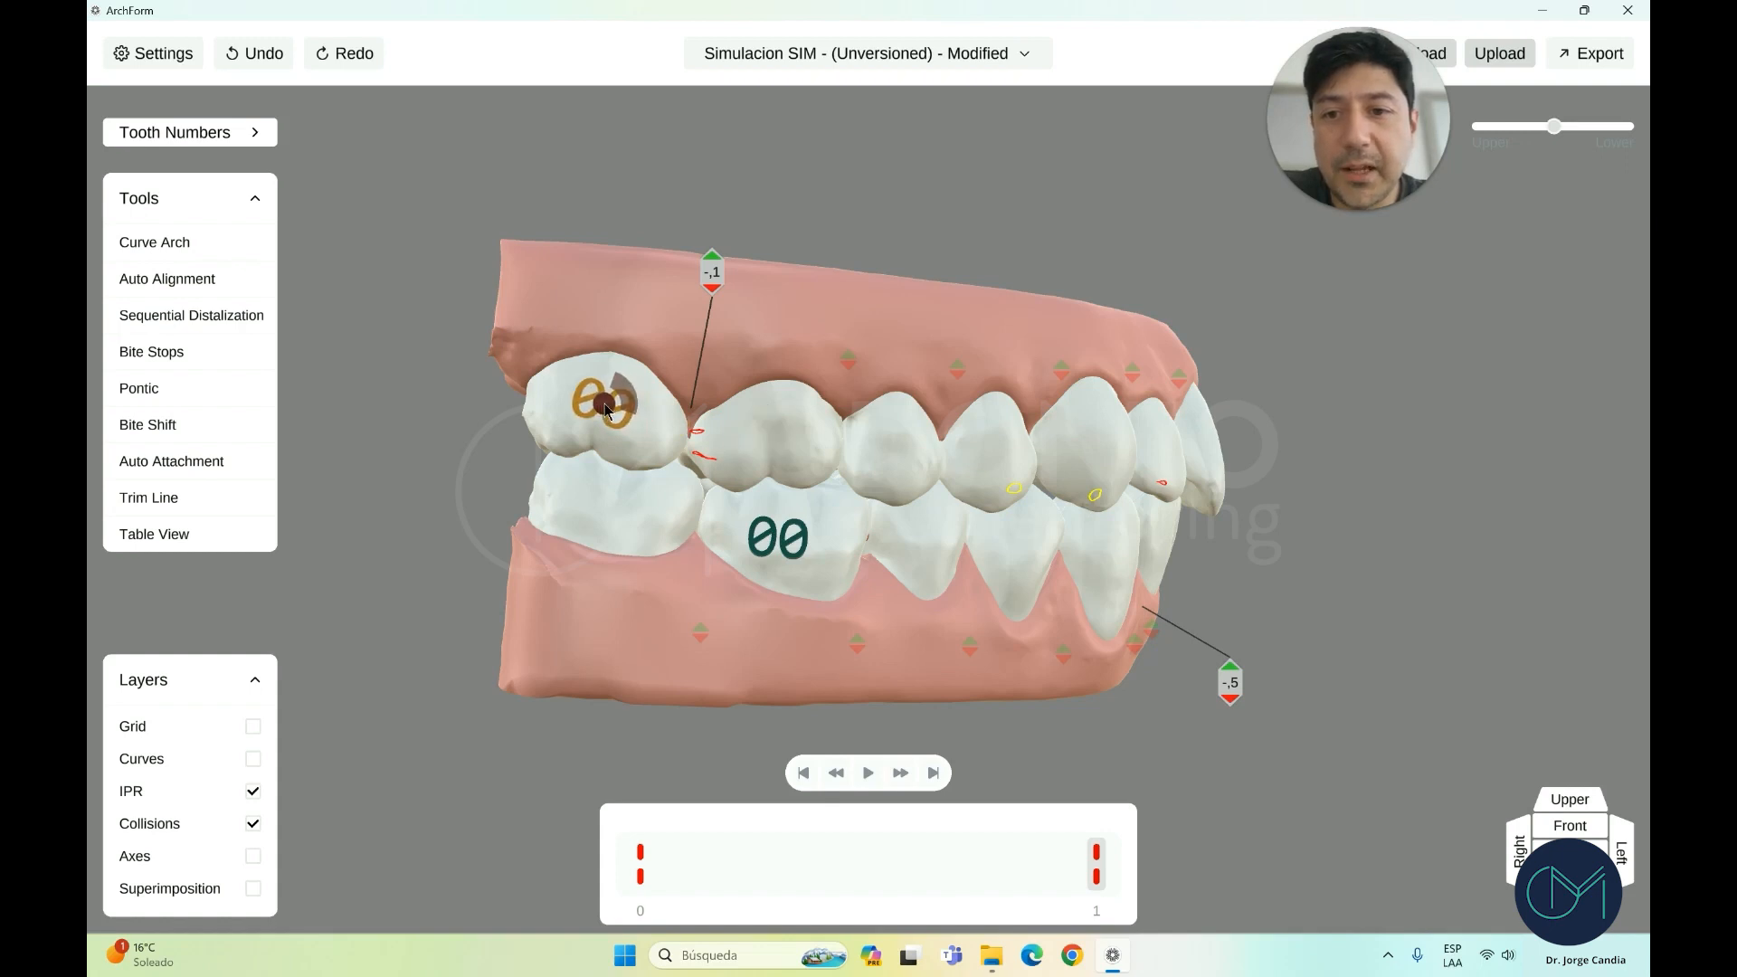
{"action": "left_click", "coordinate": [790, 543]}
{"action": "left_click", "coordinate": [793, 561]}
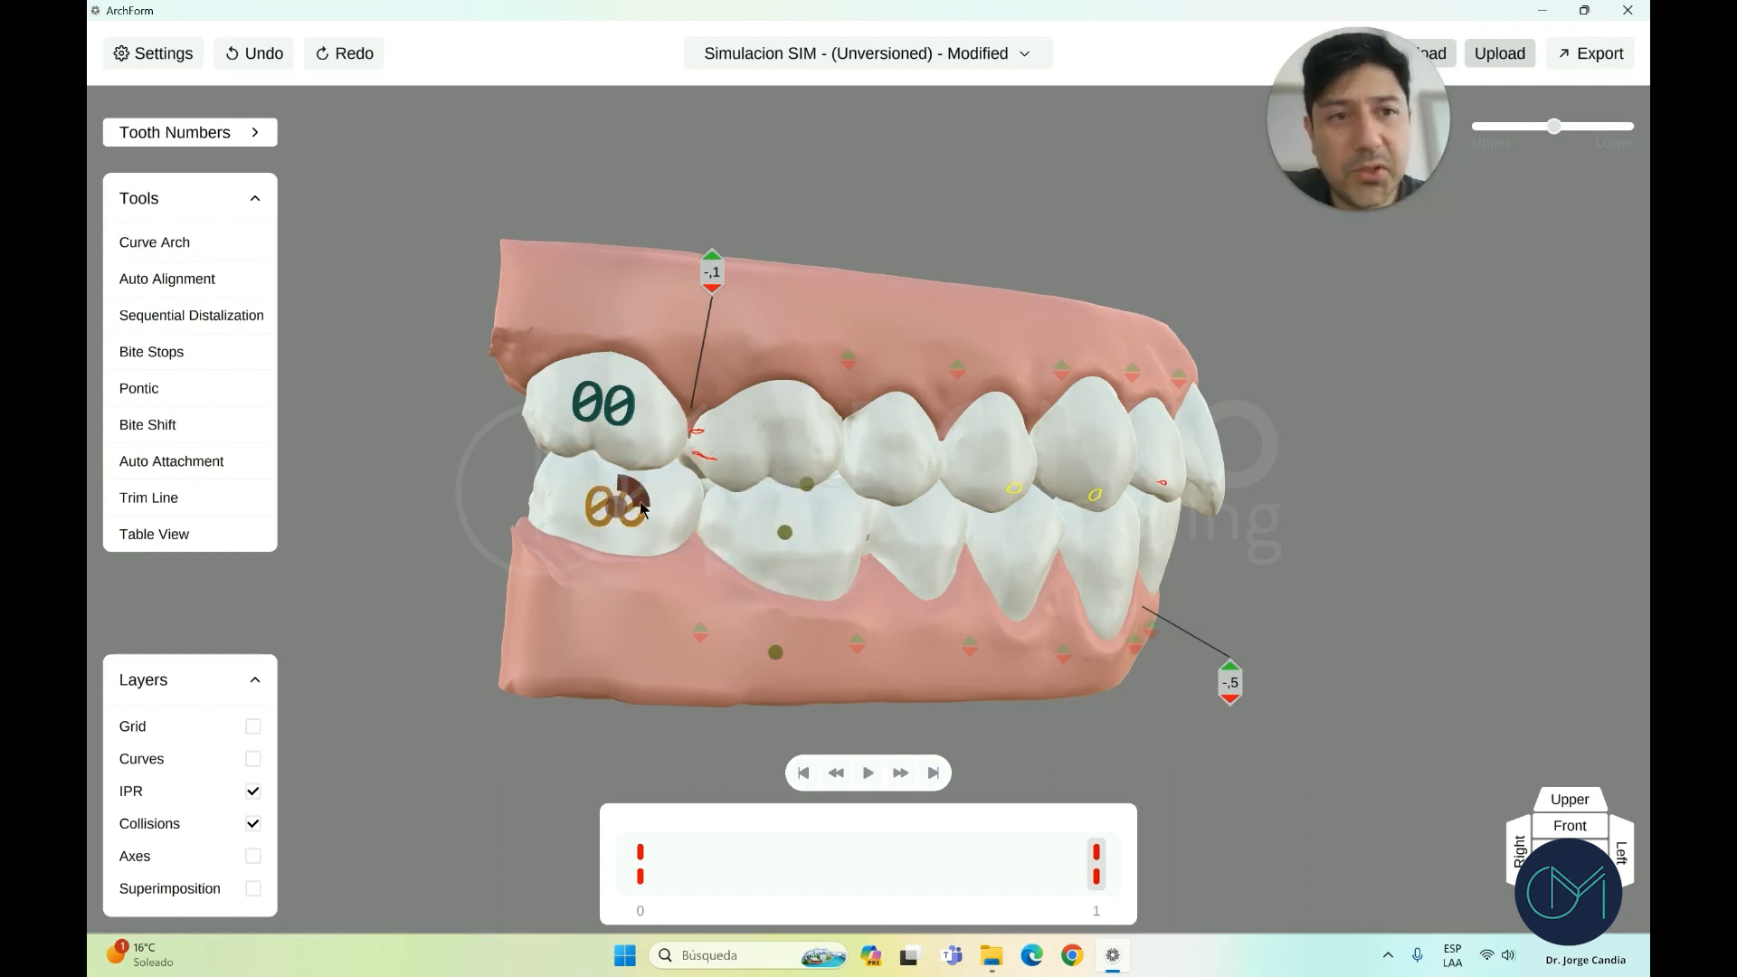
{"action": "left_click", "coordinate": [986, 520]}
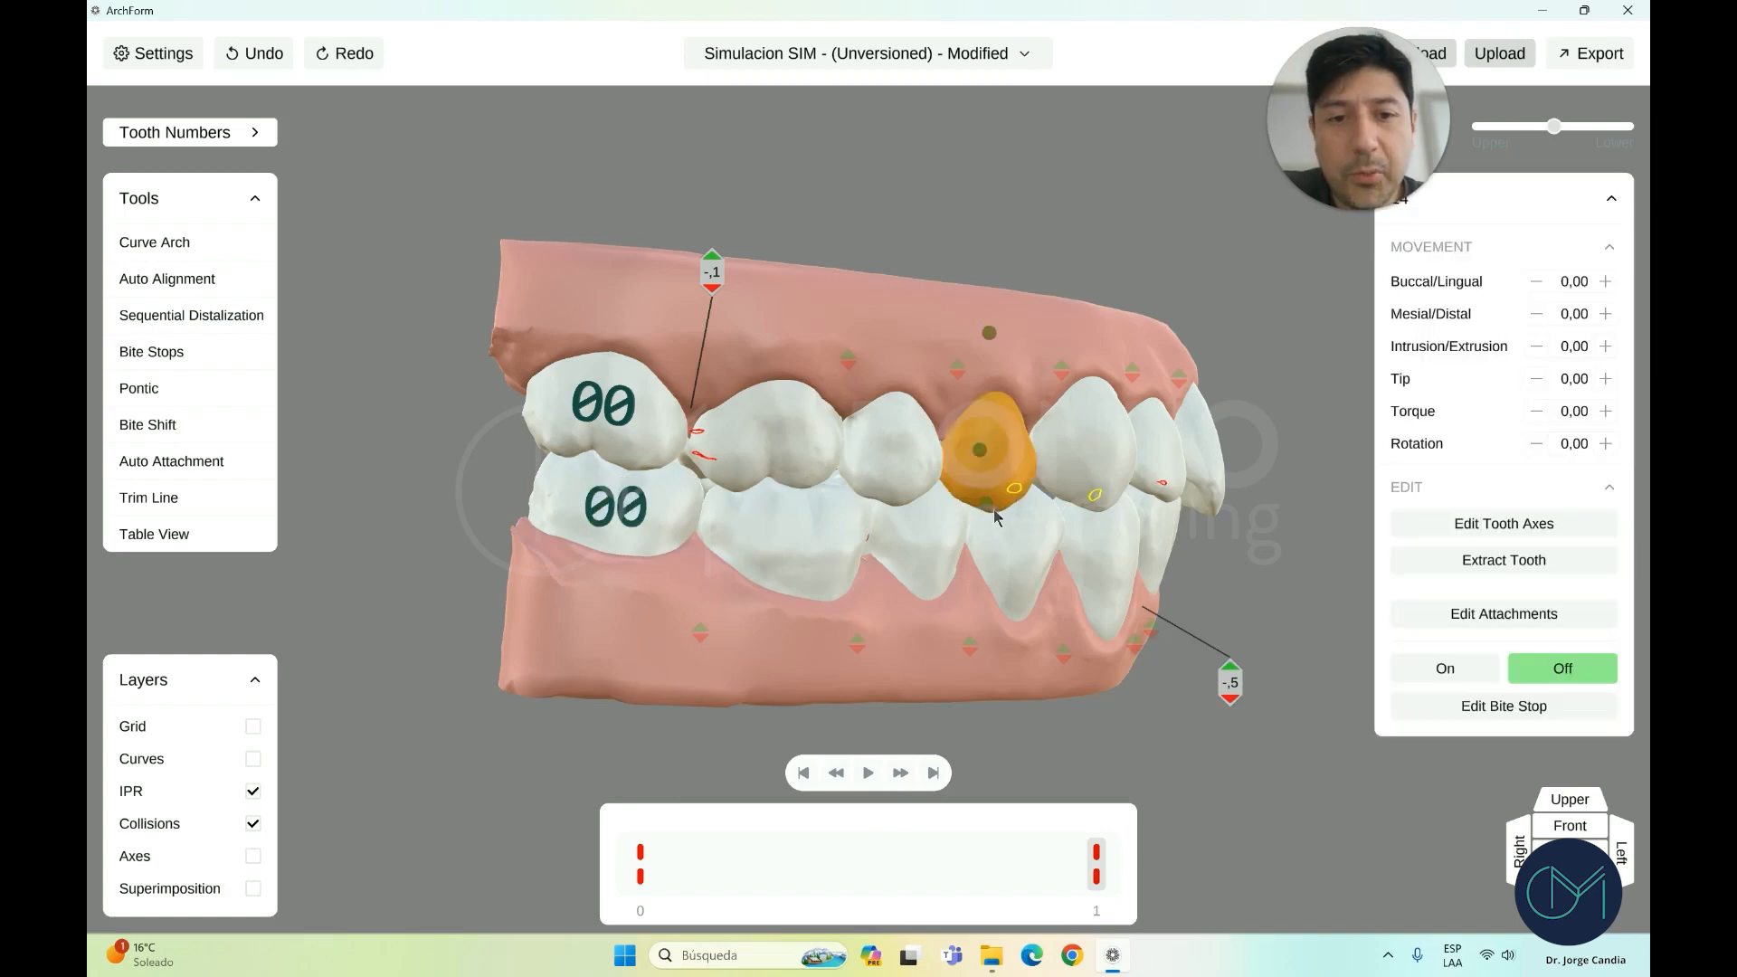
Trial moving the upper premolar outward toward the cheek, then undo it
{"action": "left_click", "coordinate": [1568, 800]}
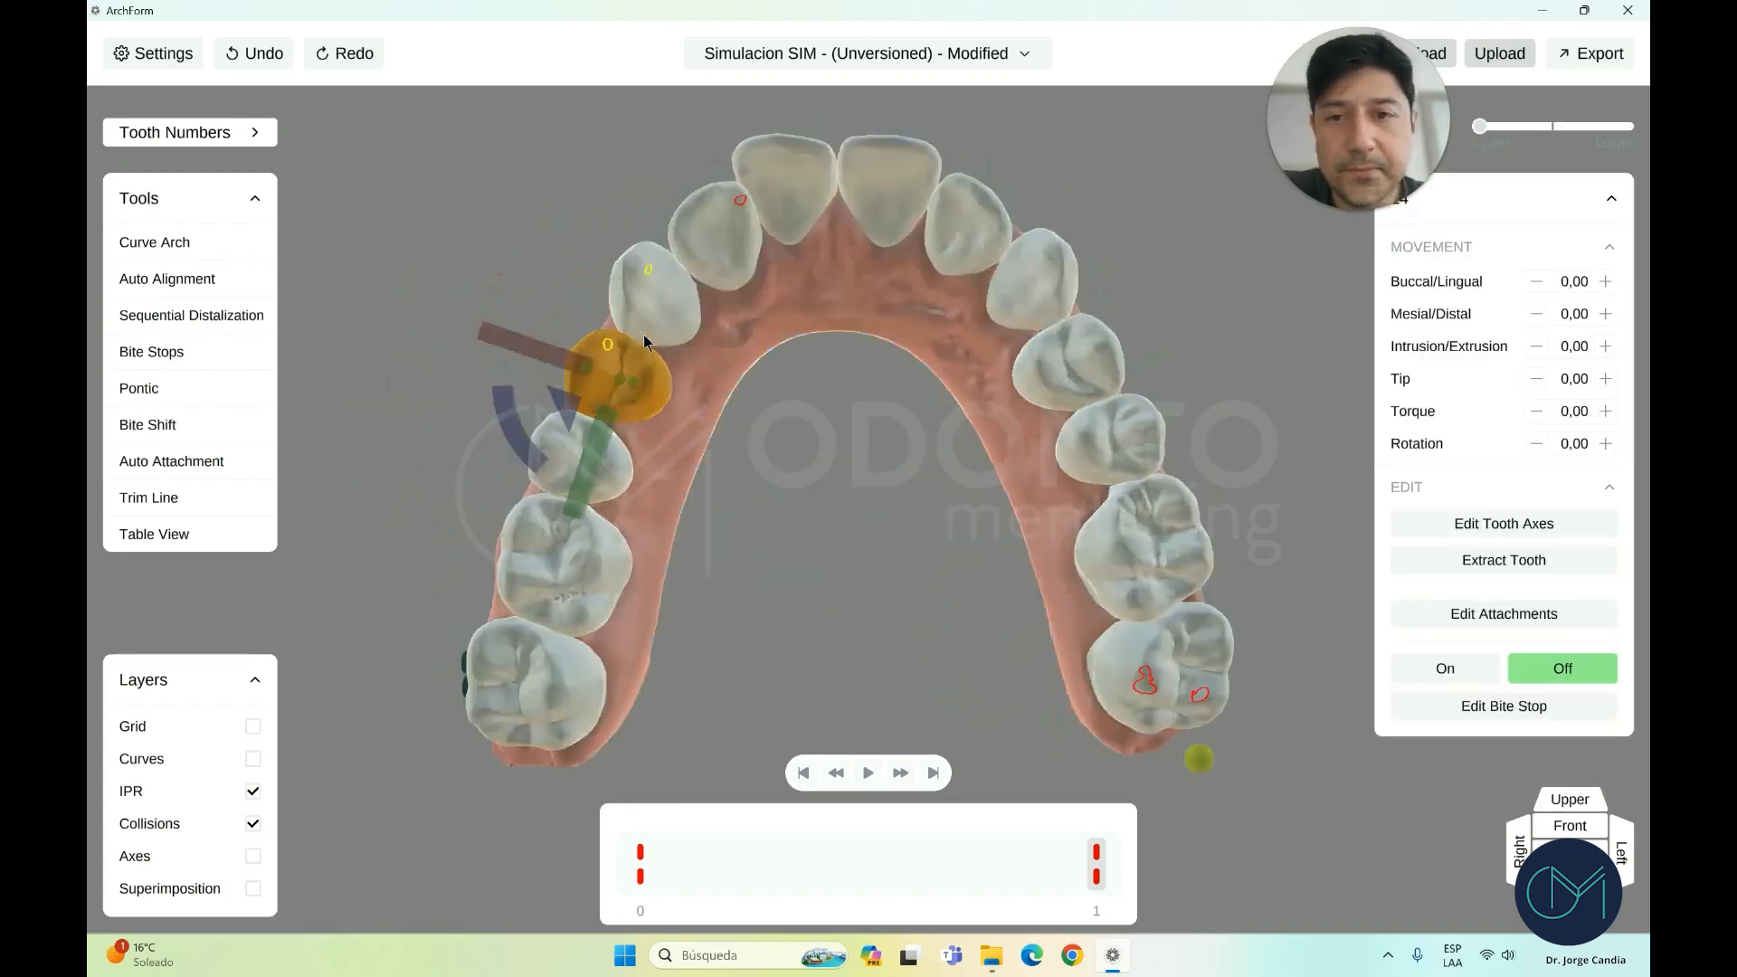
{"action": "left_click_drag", "start_coordinate": [551, 364], "coordinate": [545, 358]}
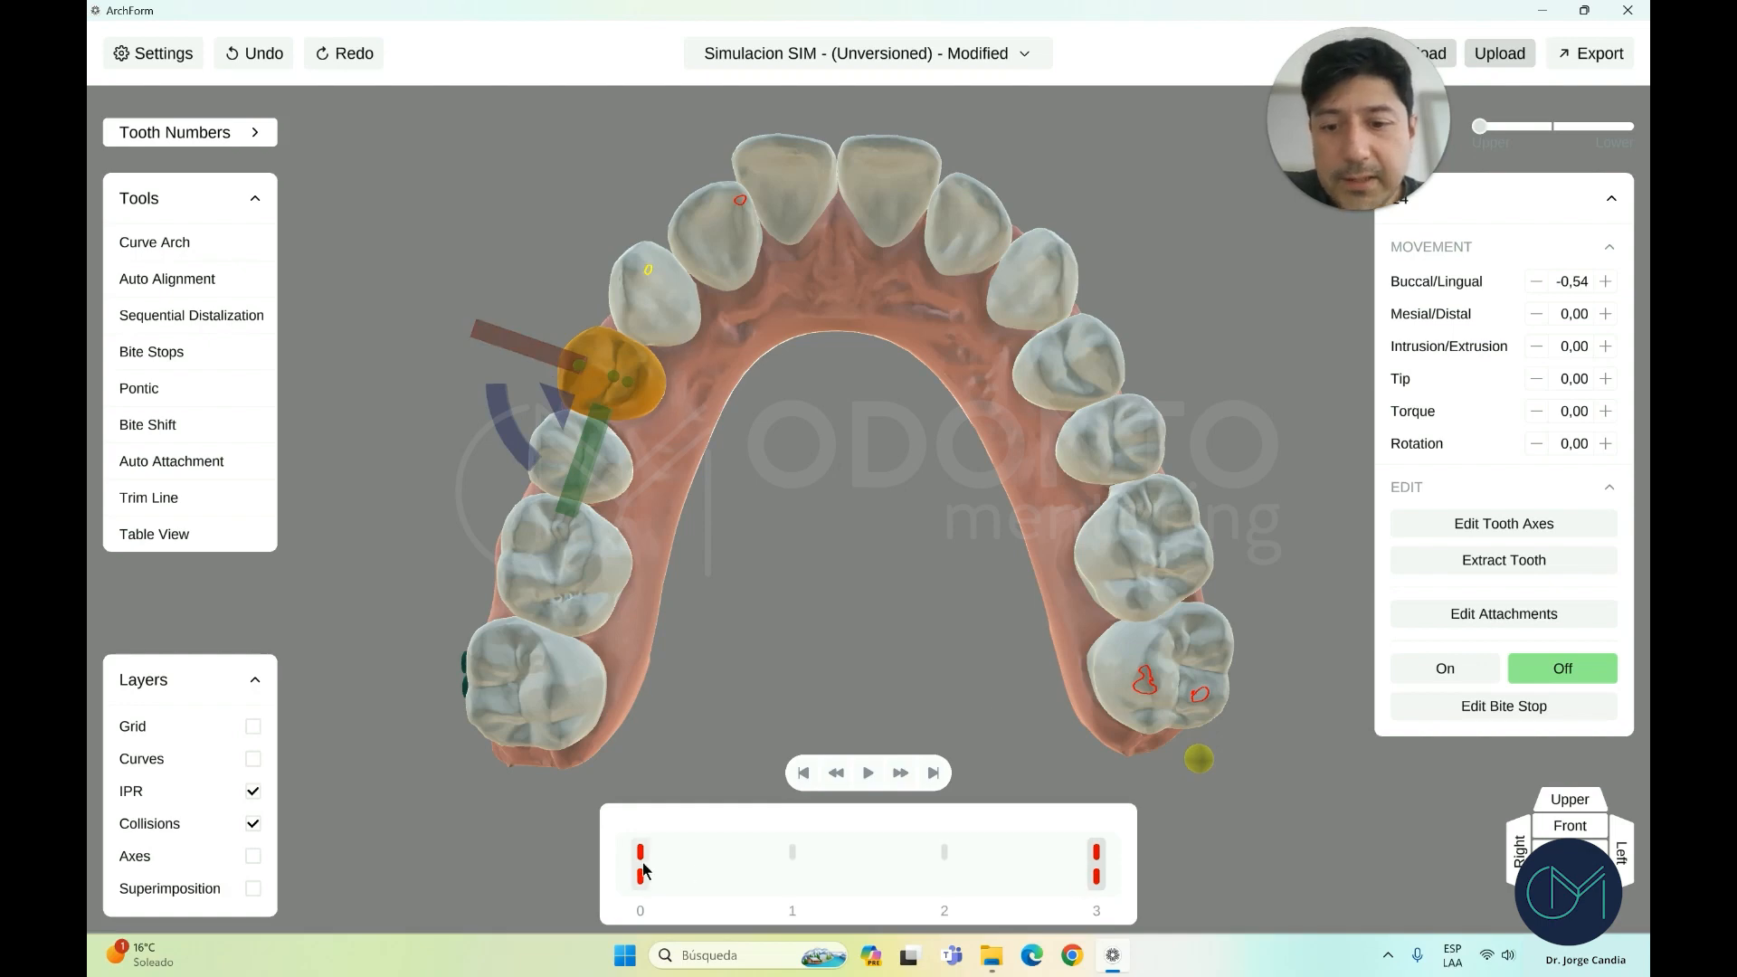
{"action": "left_click", "coordinate": [1593, 827]}
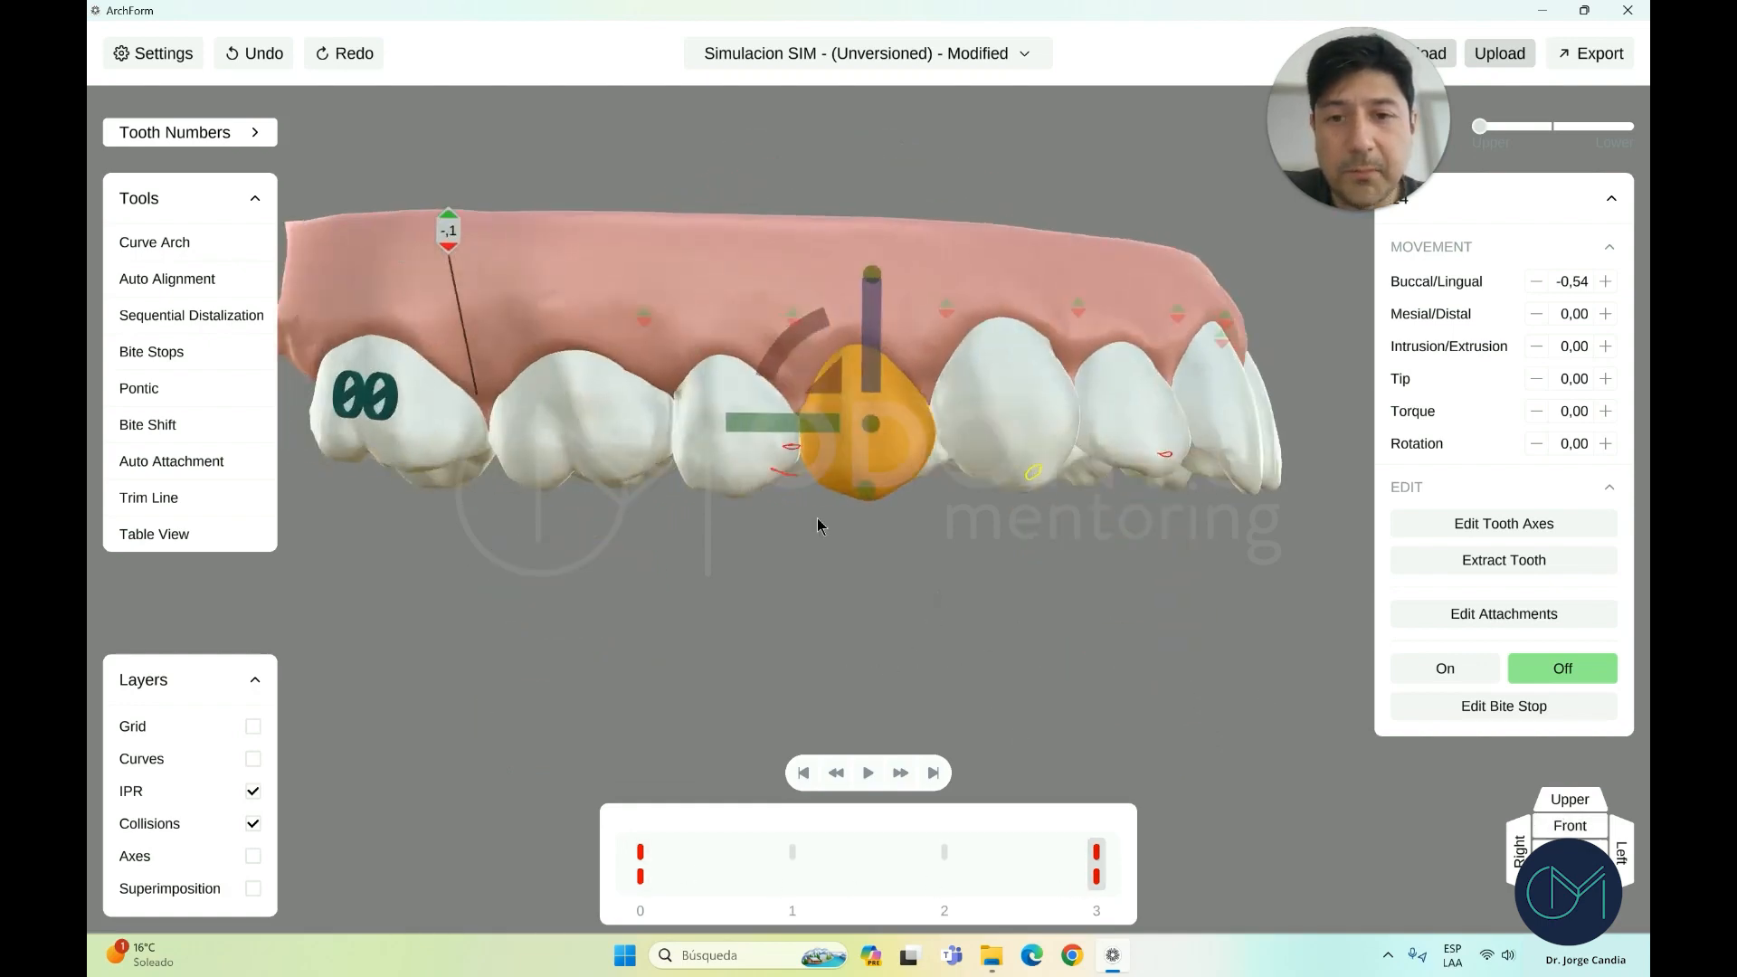
{"action": "left_click", "coordinate": [262, 54]}
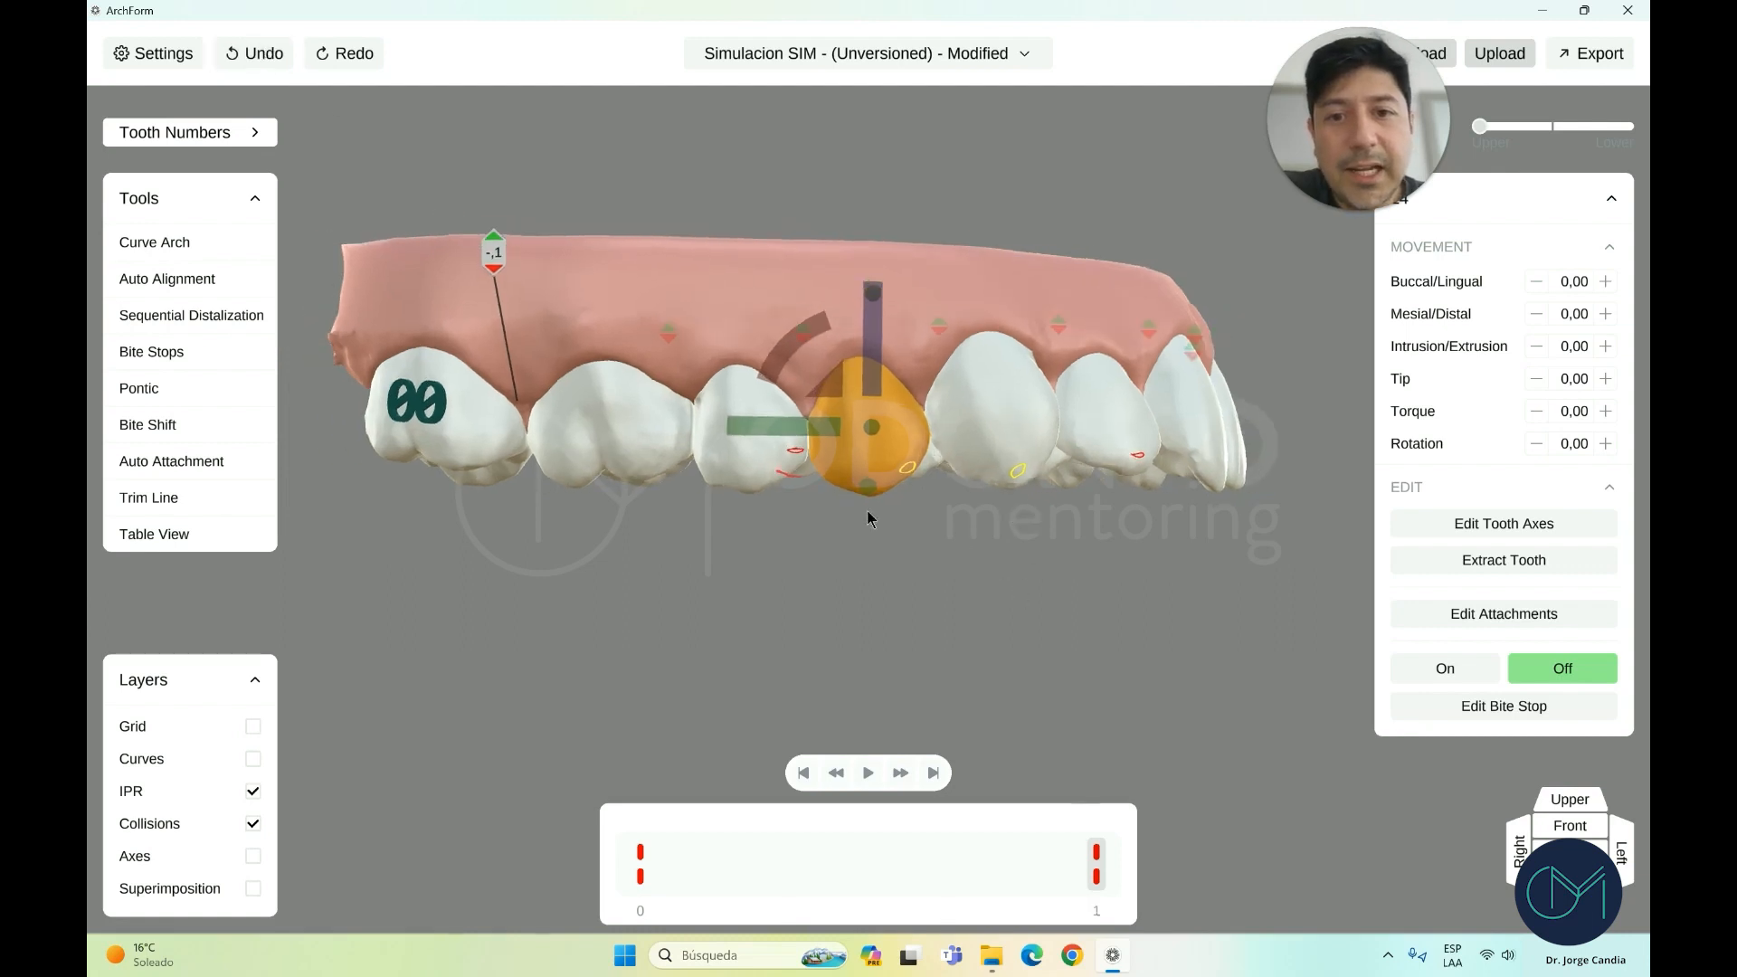
Try rotating the premolar, undo it, and push it outward toward the cheek
{"action": "left_click_drag", "start_coordinate": [867, 510], "coordinate": [955, 526]}
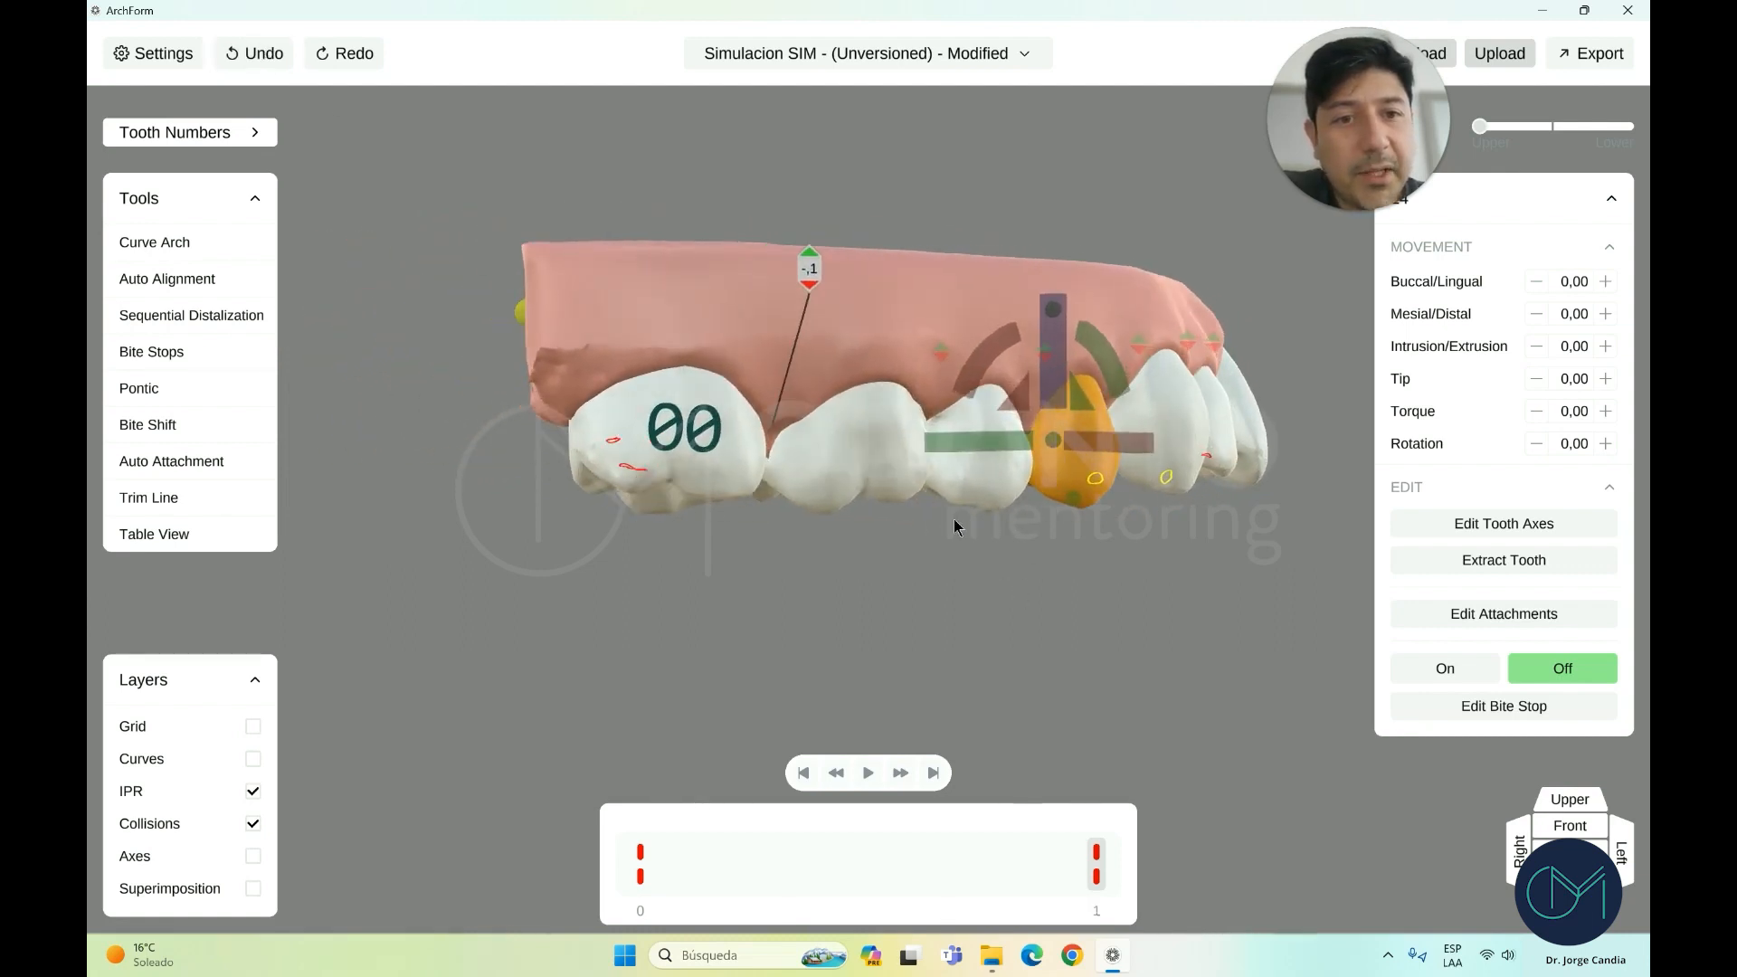
{"action": "left_click", "coordinate": [1554, 803]}
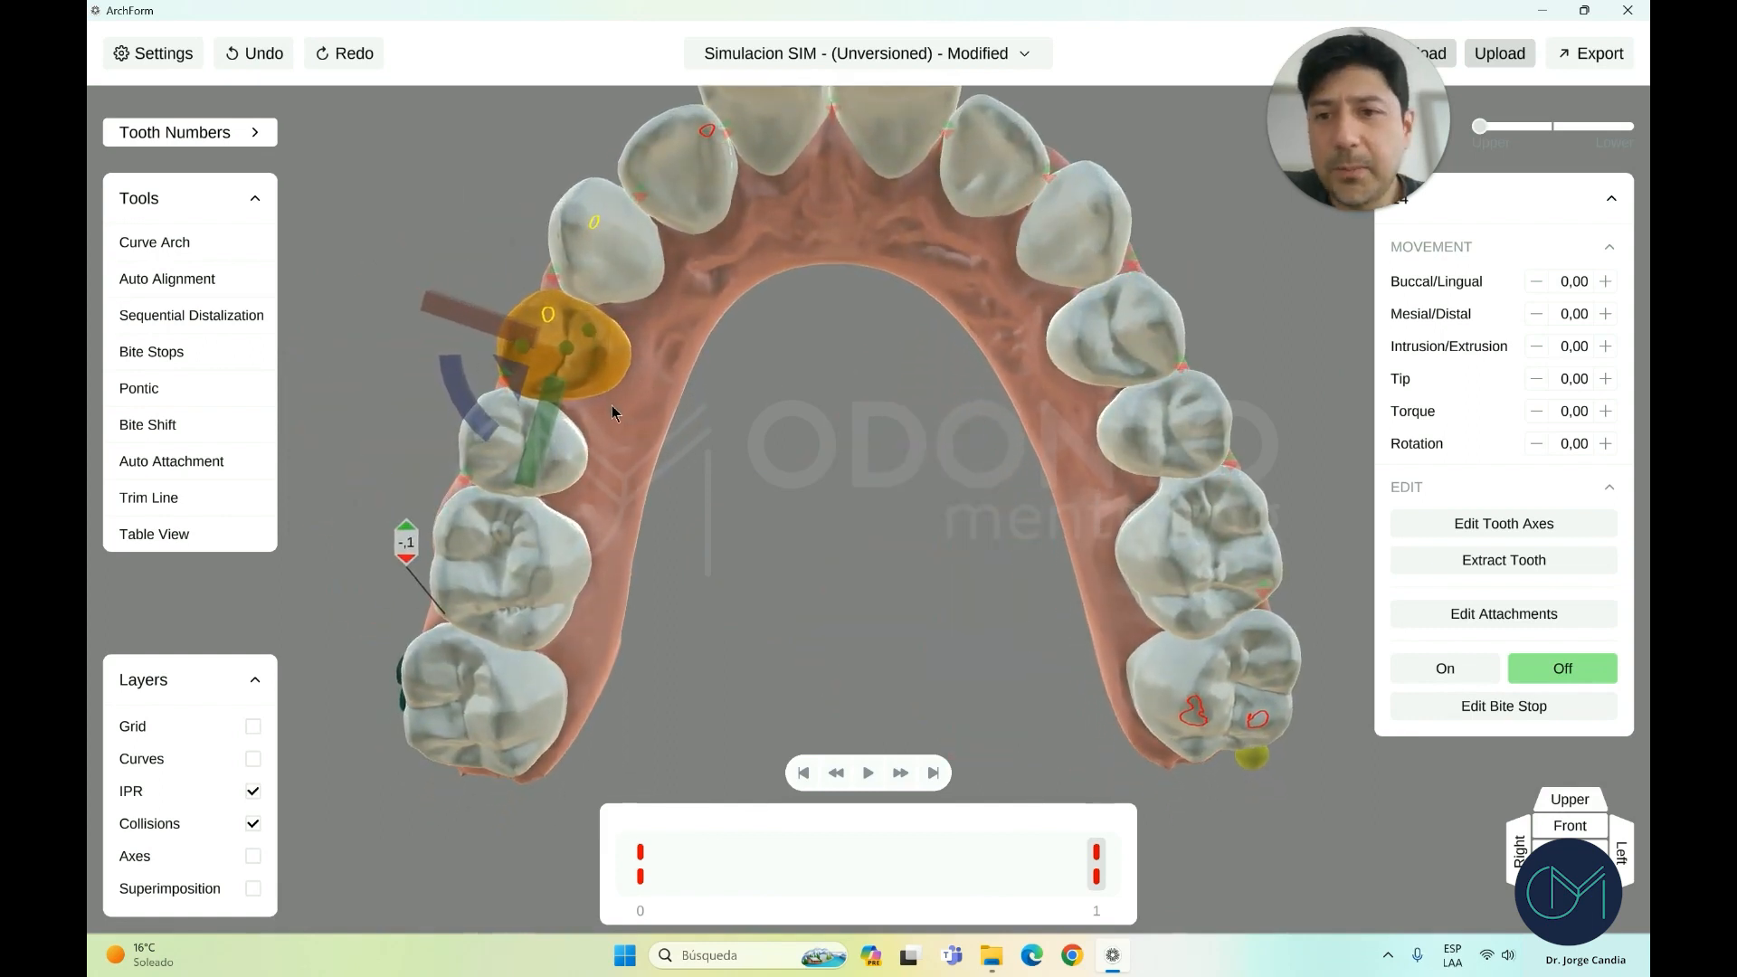
{"action": "left_click_drag", "start_coordinate": [473, 415], "coordinate": [496, 418]}
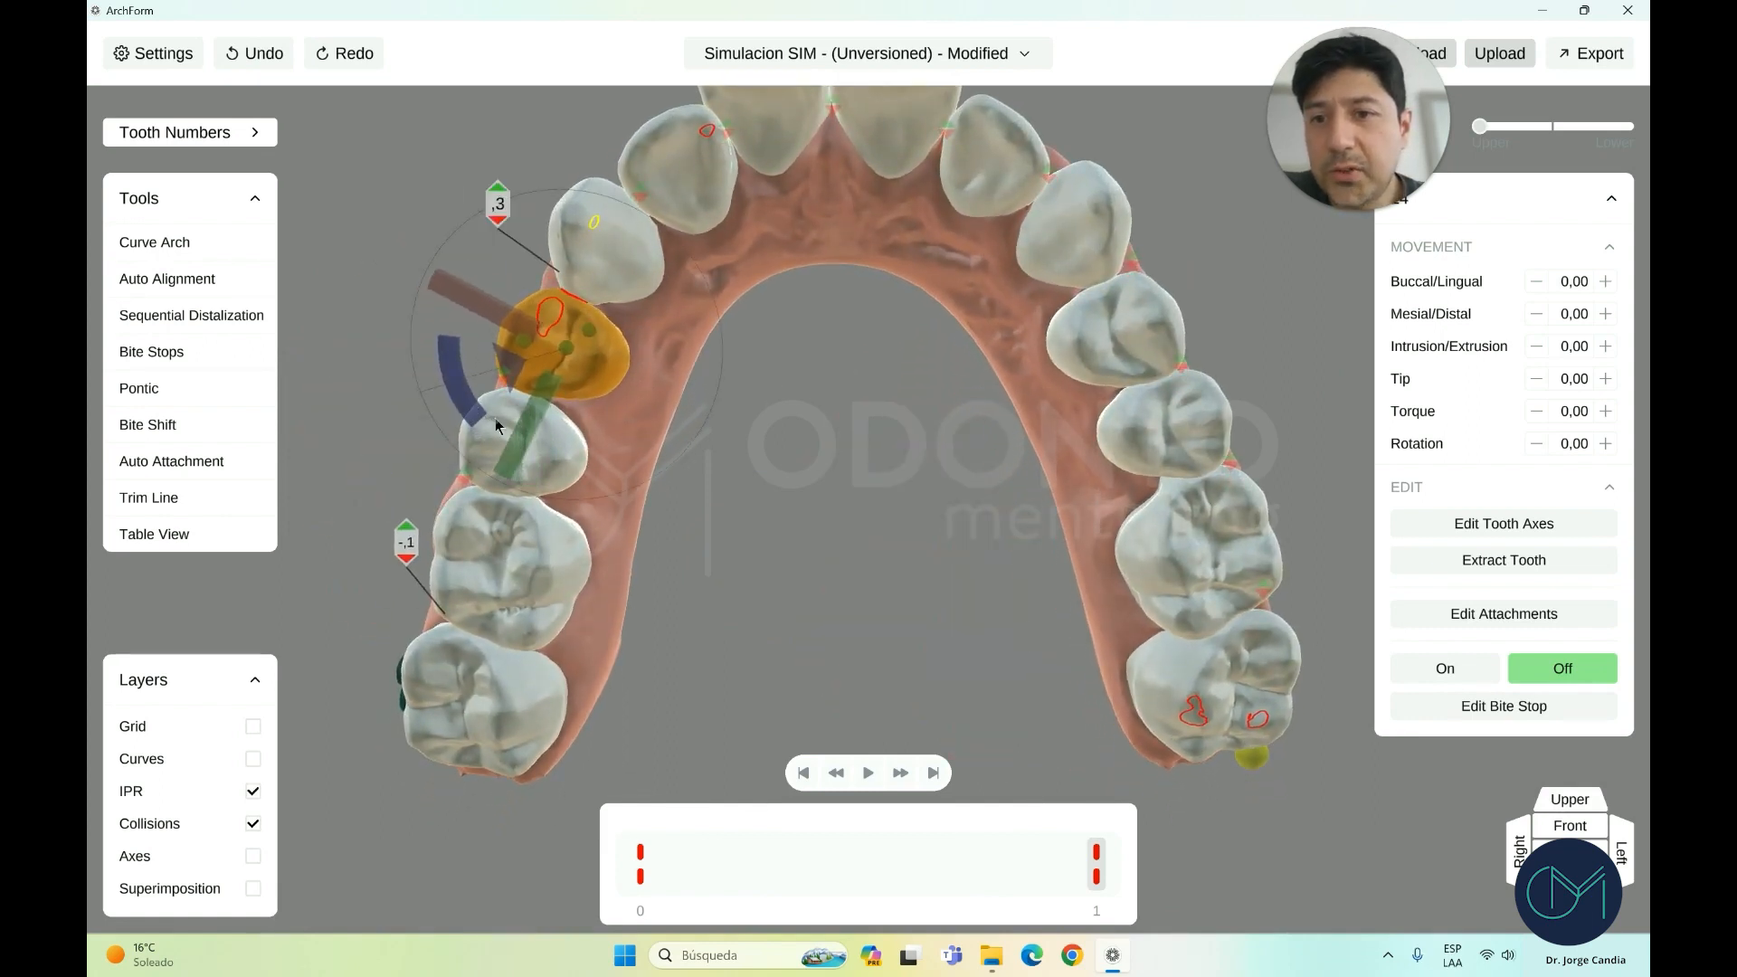
{"action": "key", "text": "ctrl+z"}
{"action": "left_click_drag", "start_coordinate": [477, 320], "coordinate": [447, 317]}
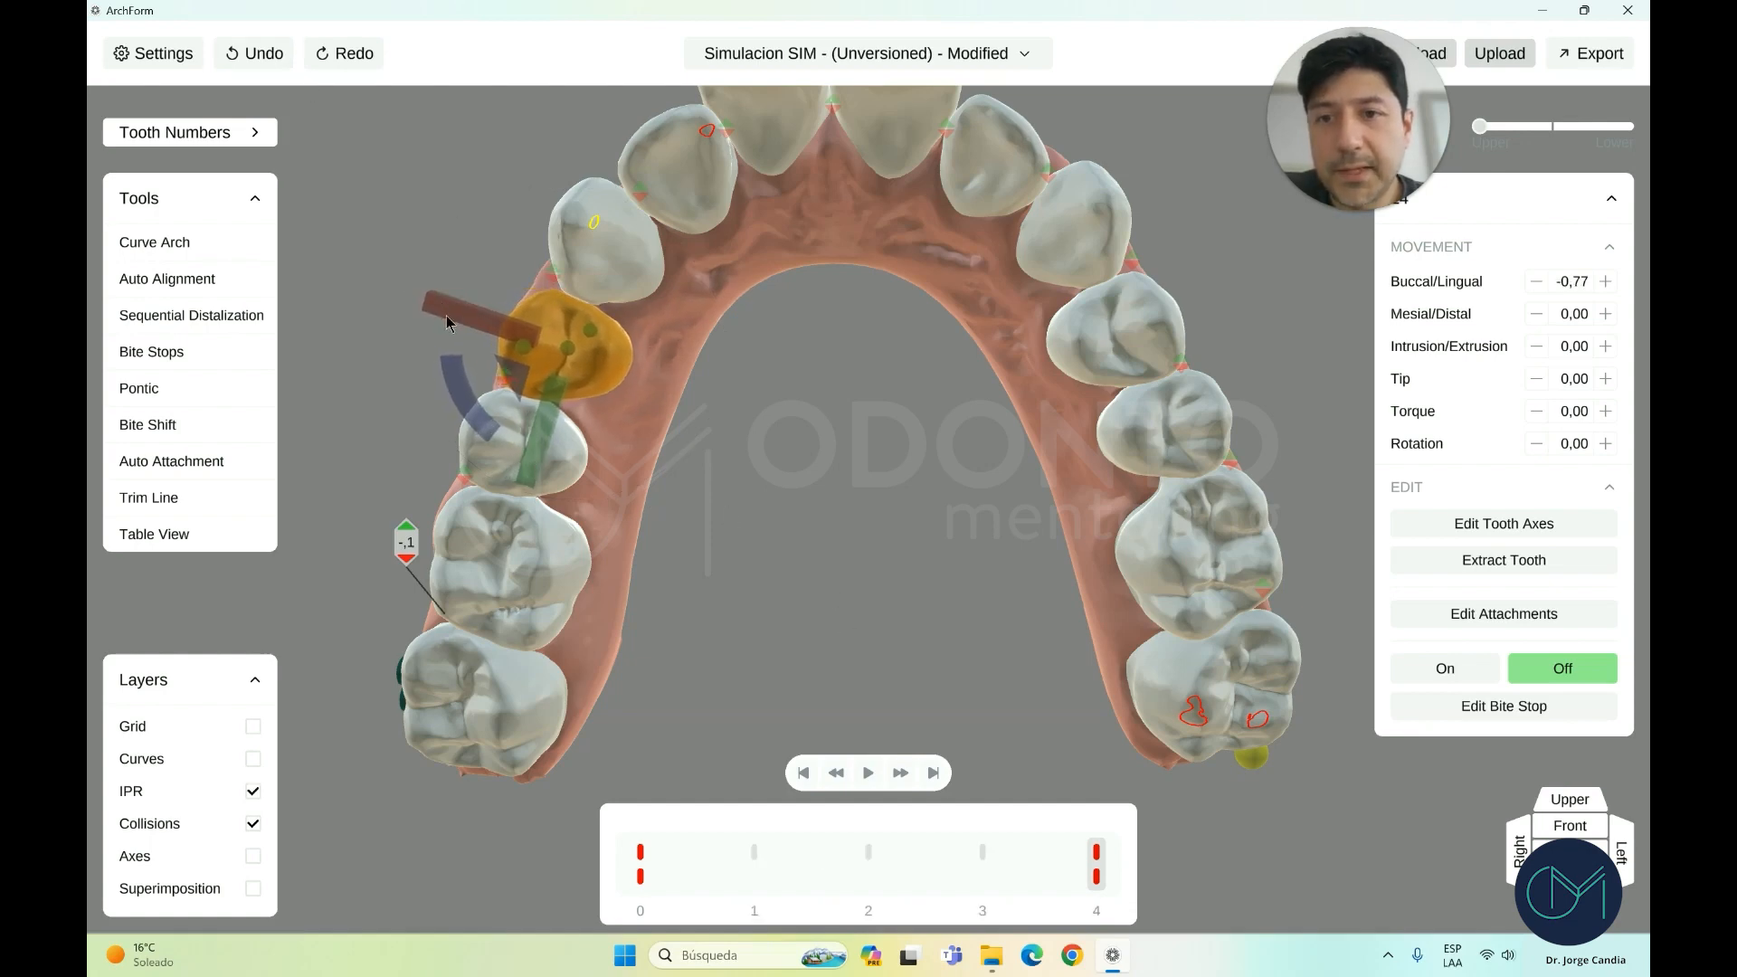
{"action": "left_click_drag", "start_coordinate": [549, 401], "coordinate": [553, 407]}
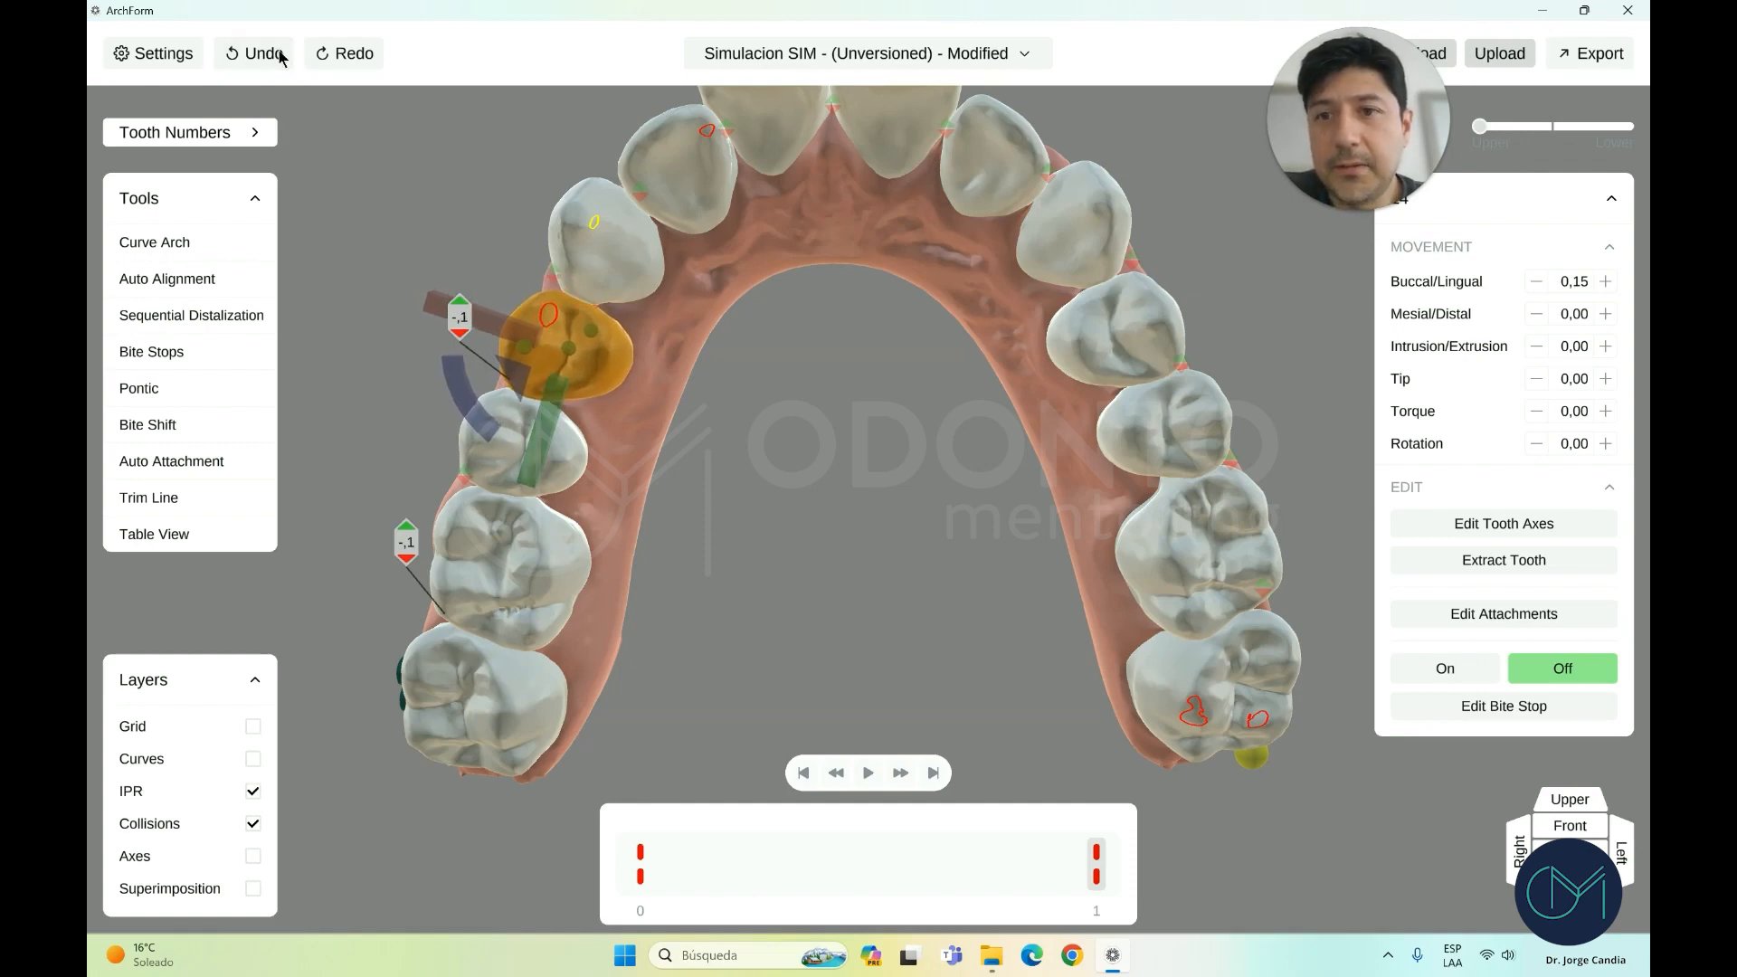
Trial intruding the premolar upward from the front view, then undo the intrusion
{"action": "left_click", "coordinate": [1558, 825]}
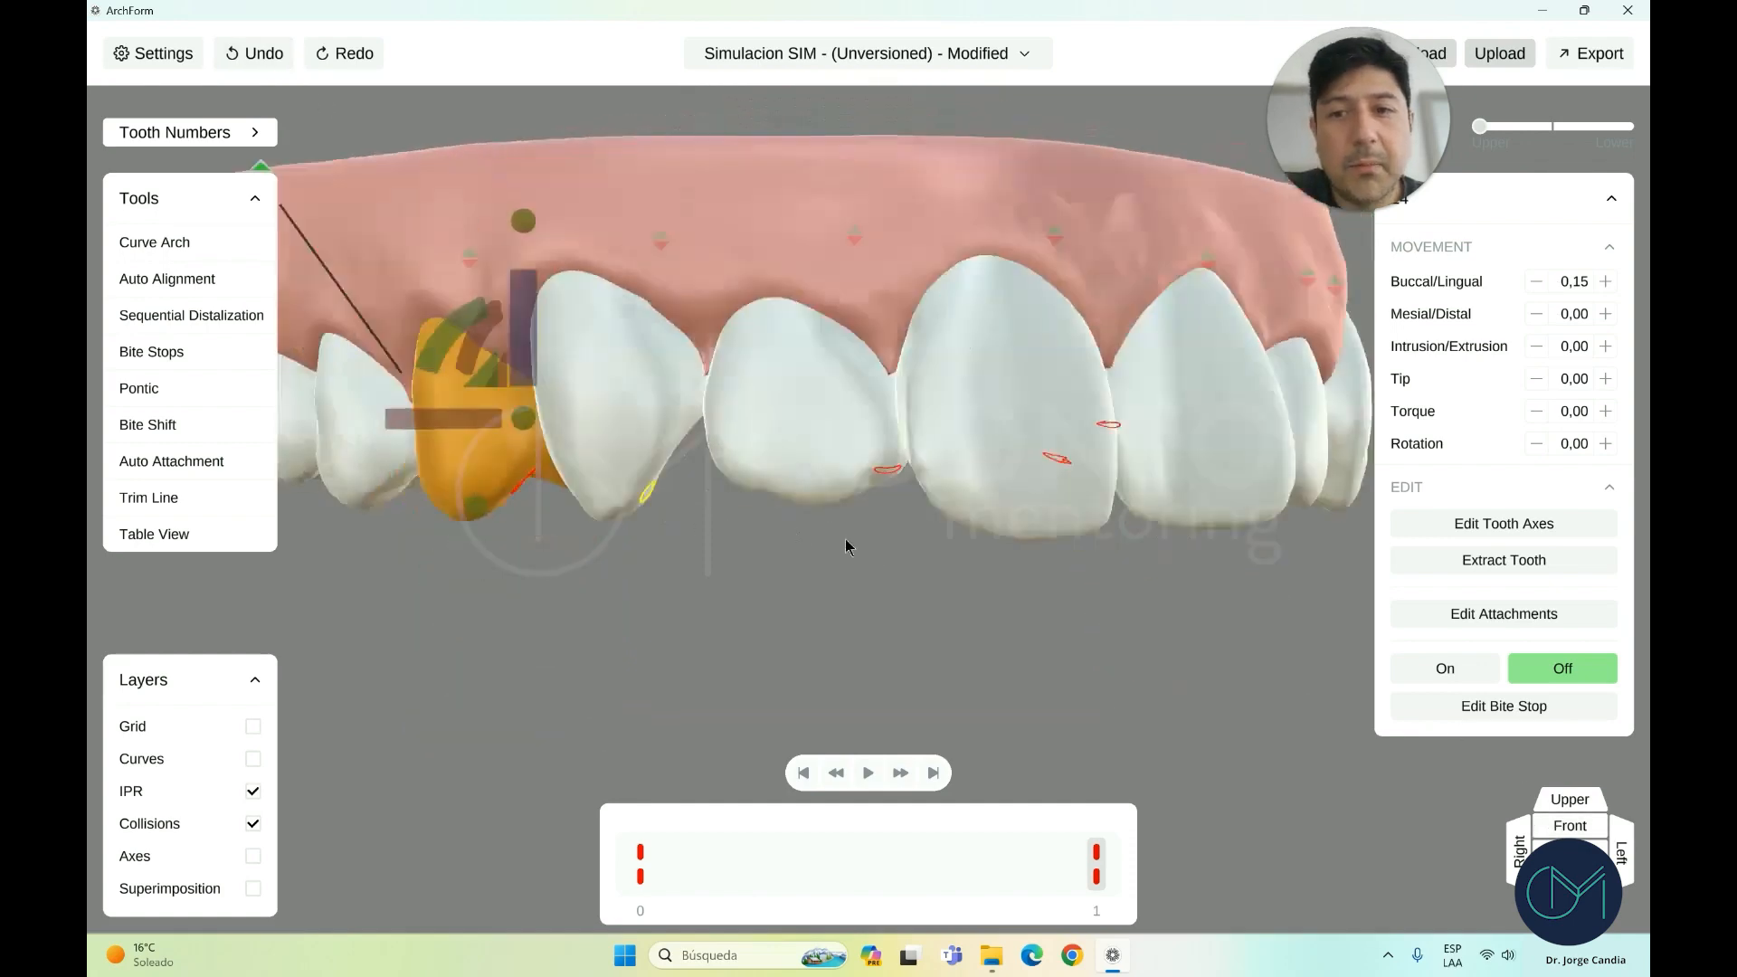
{"action": "left_click_drag", "start_coordinate": [833, 420], "coordinate": [865, 396]}
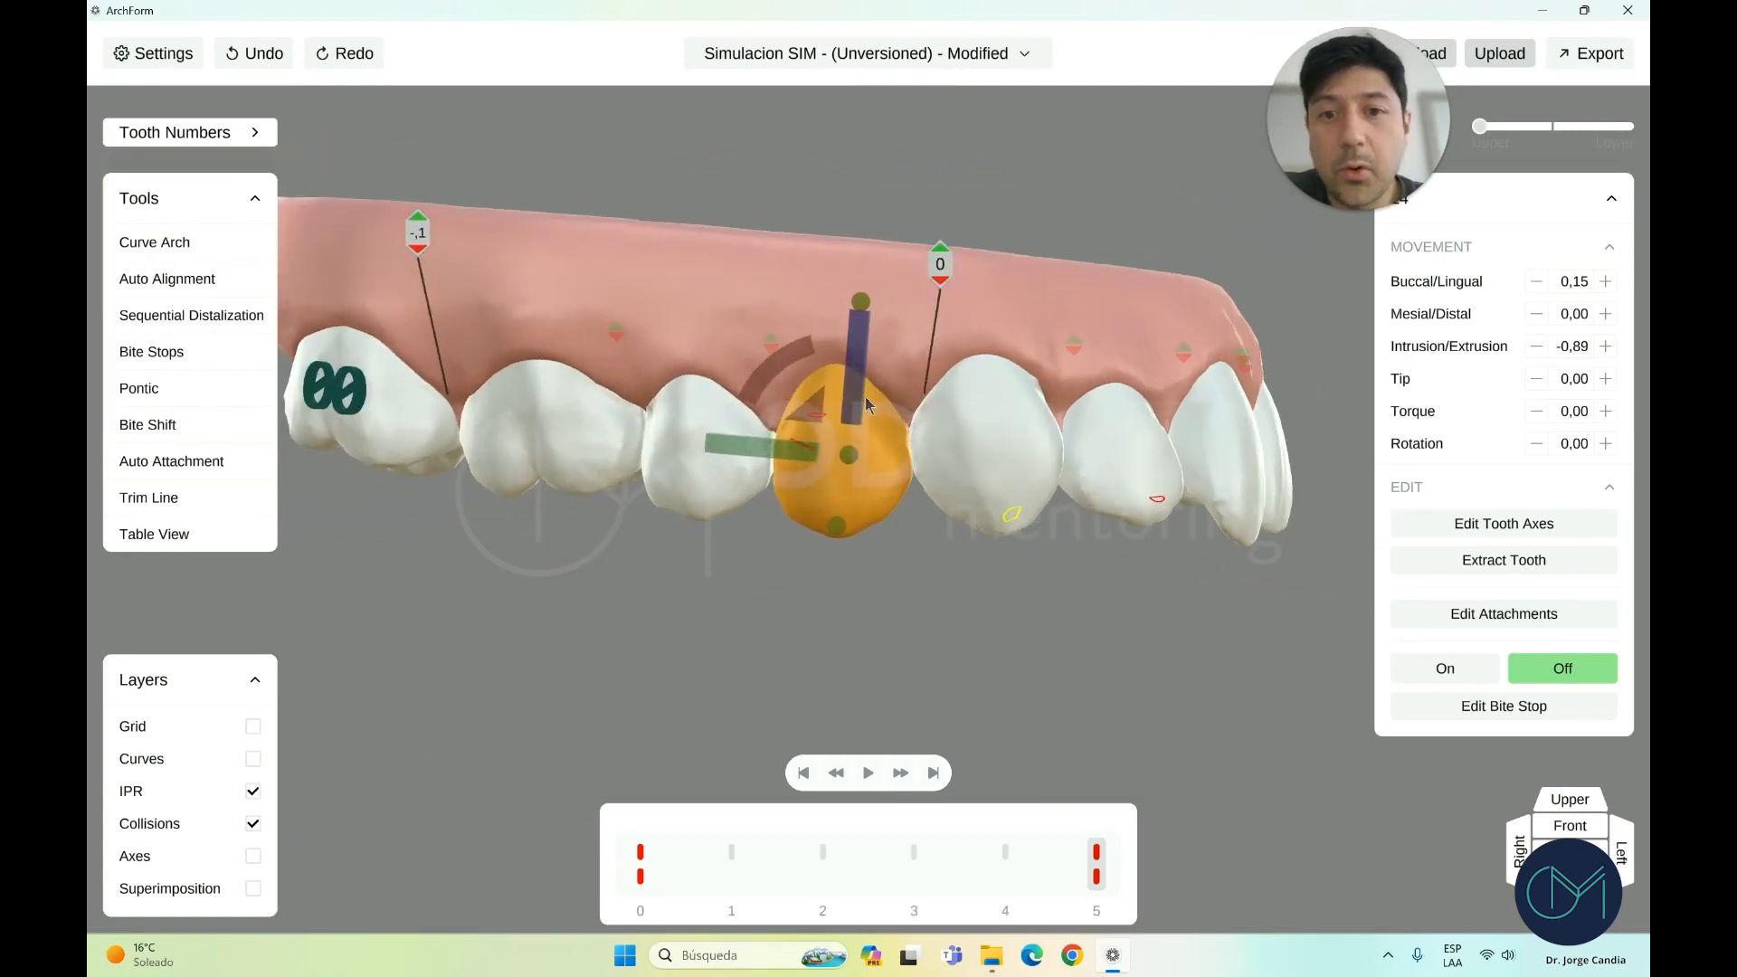
{"action": "left_click", "coordinate": [288, 59]}
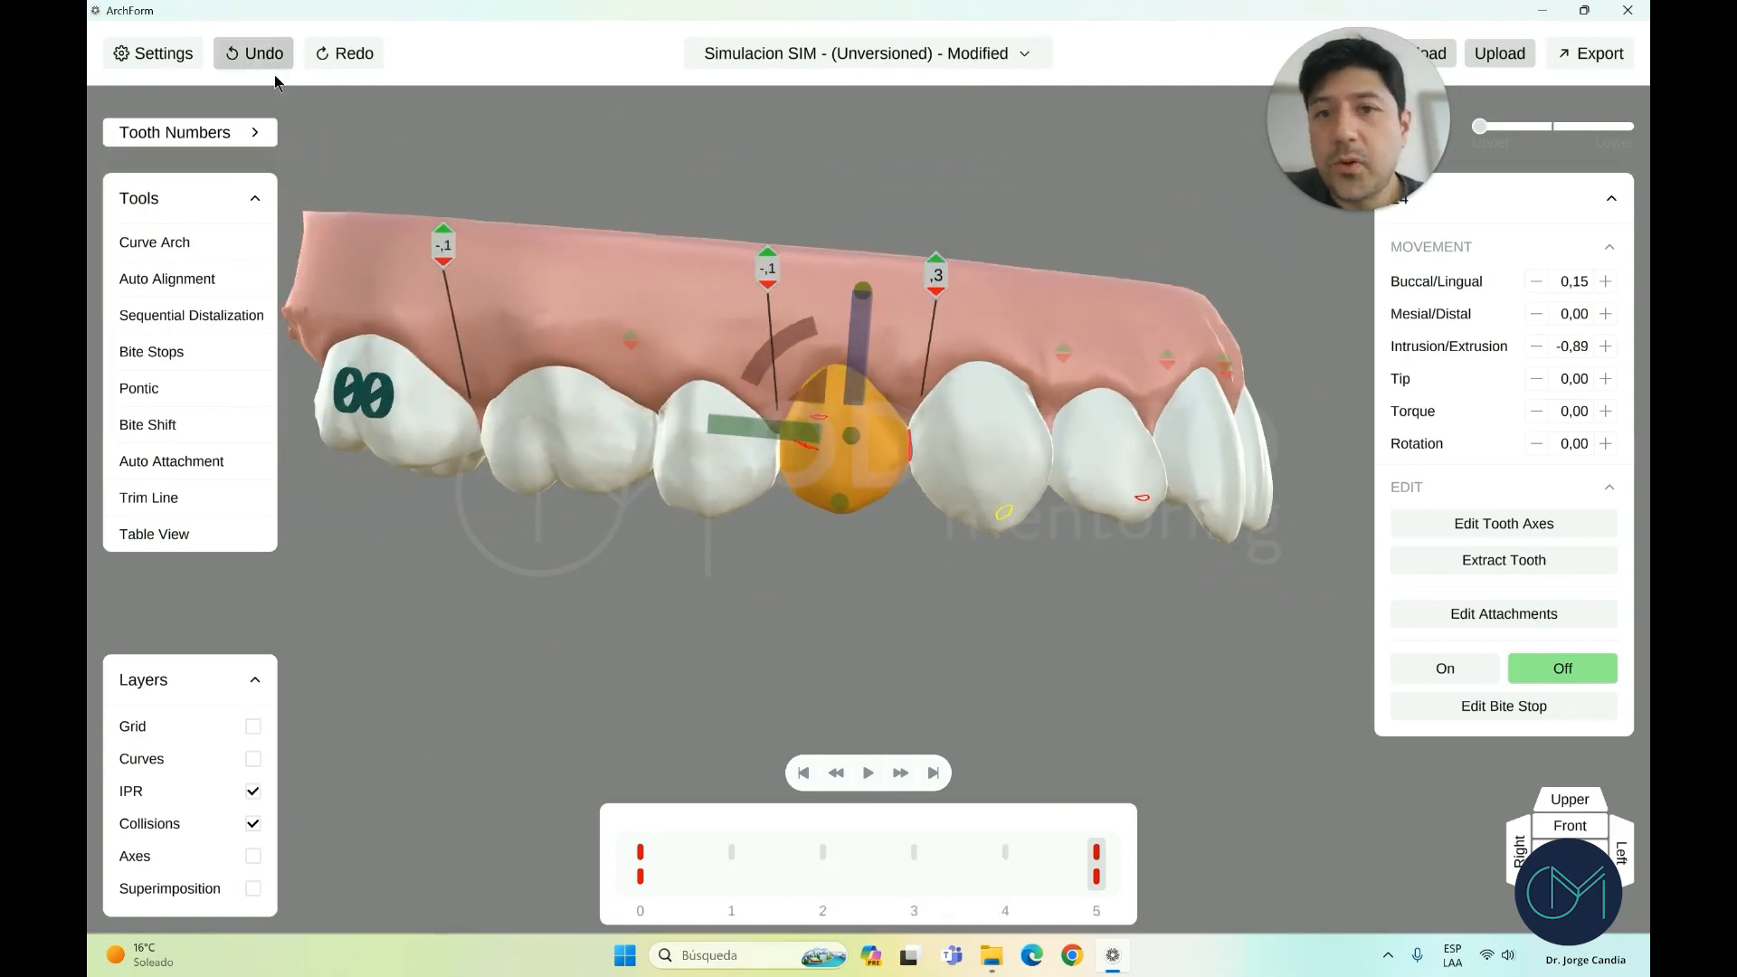
{"action": "left_click", "coordinate": [272, 65]}
{"action": "left_click", "coordinate": [1542, 827]}
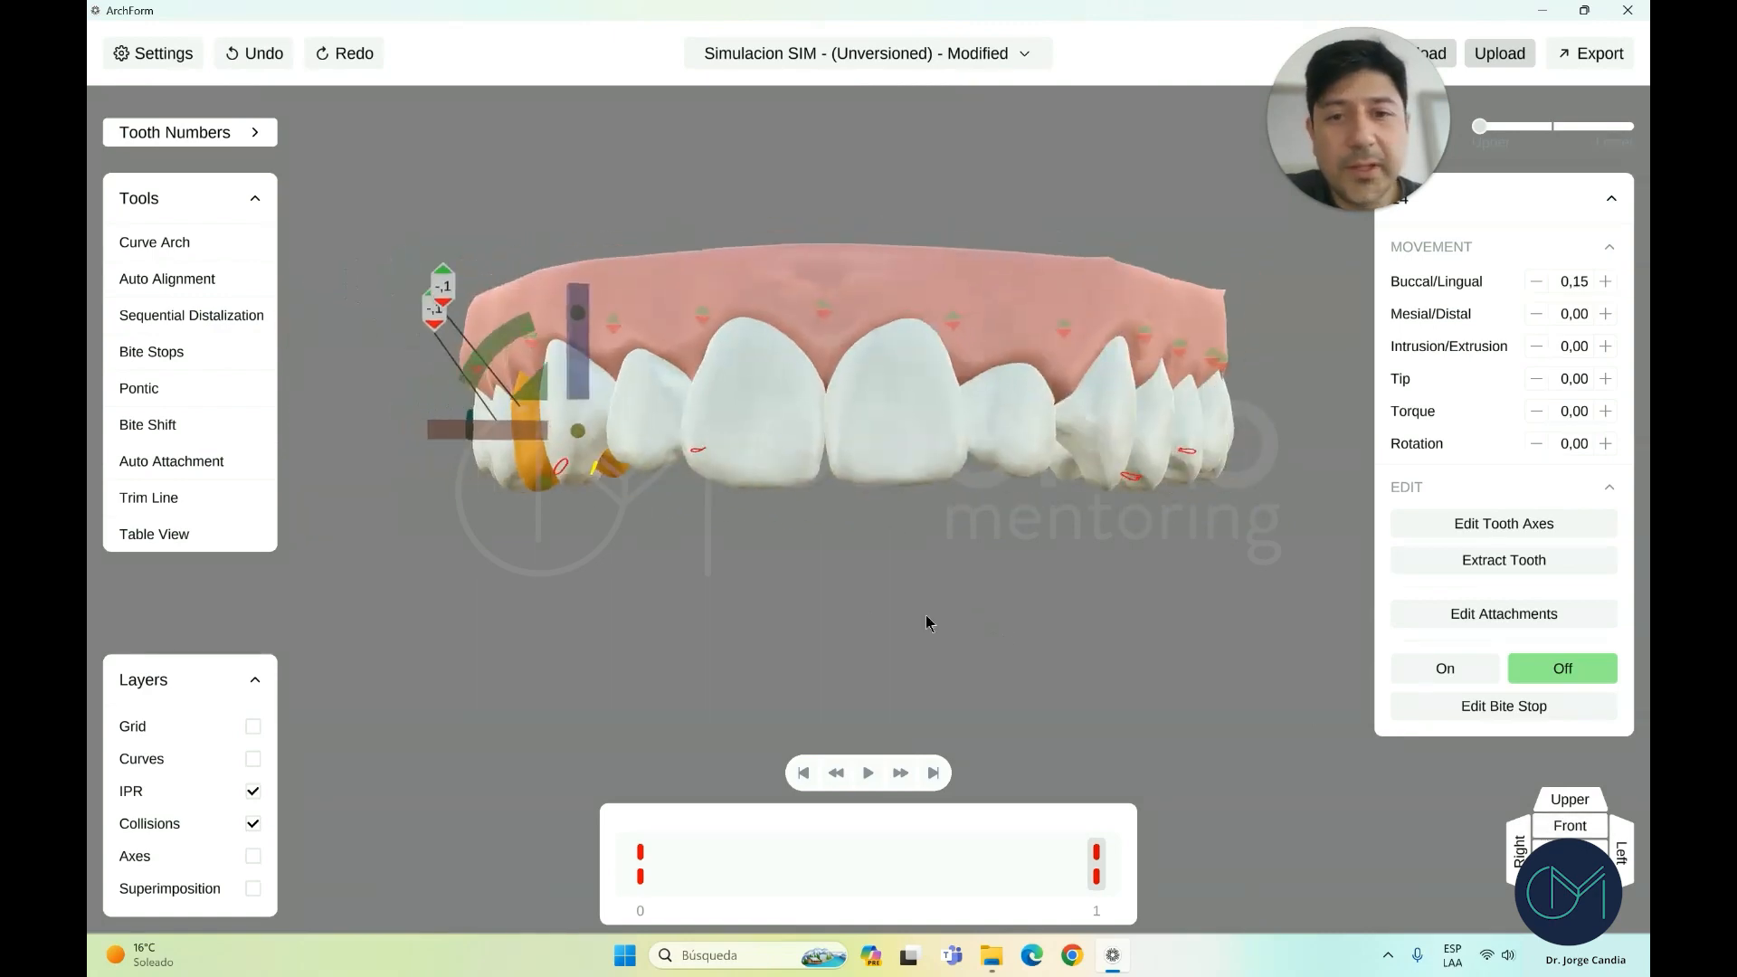
{"action": "left_click", "coordinate": [810, 581]}
{"action": "left_click_drag", "start_coordinate": [741, 564], "coordinate": [810, 539]}
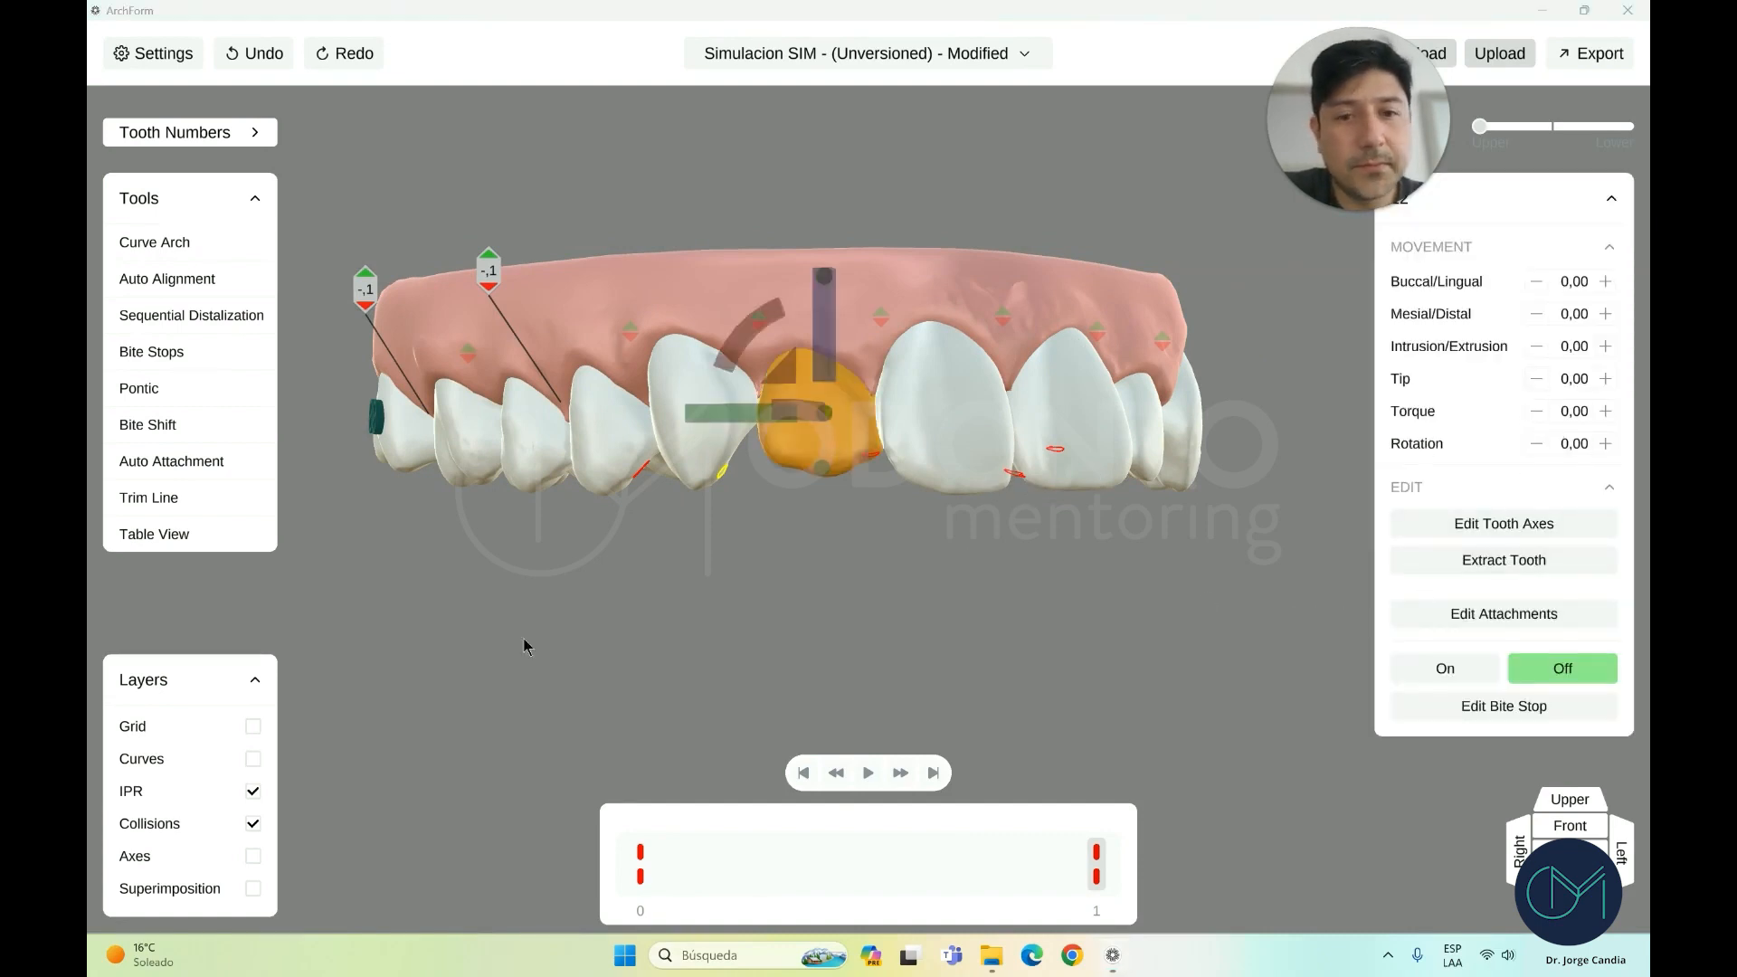
Extract the upper right lateral incisor and fill the gap with a pontic
{"action": "left_click", "coordinate": [1470, 562]}
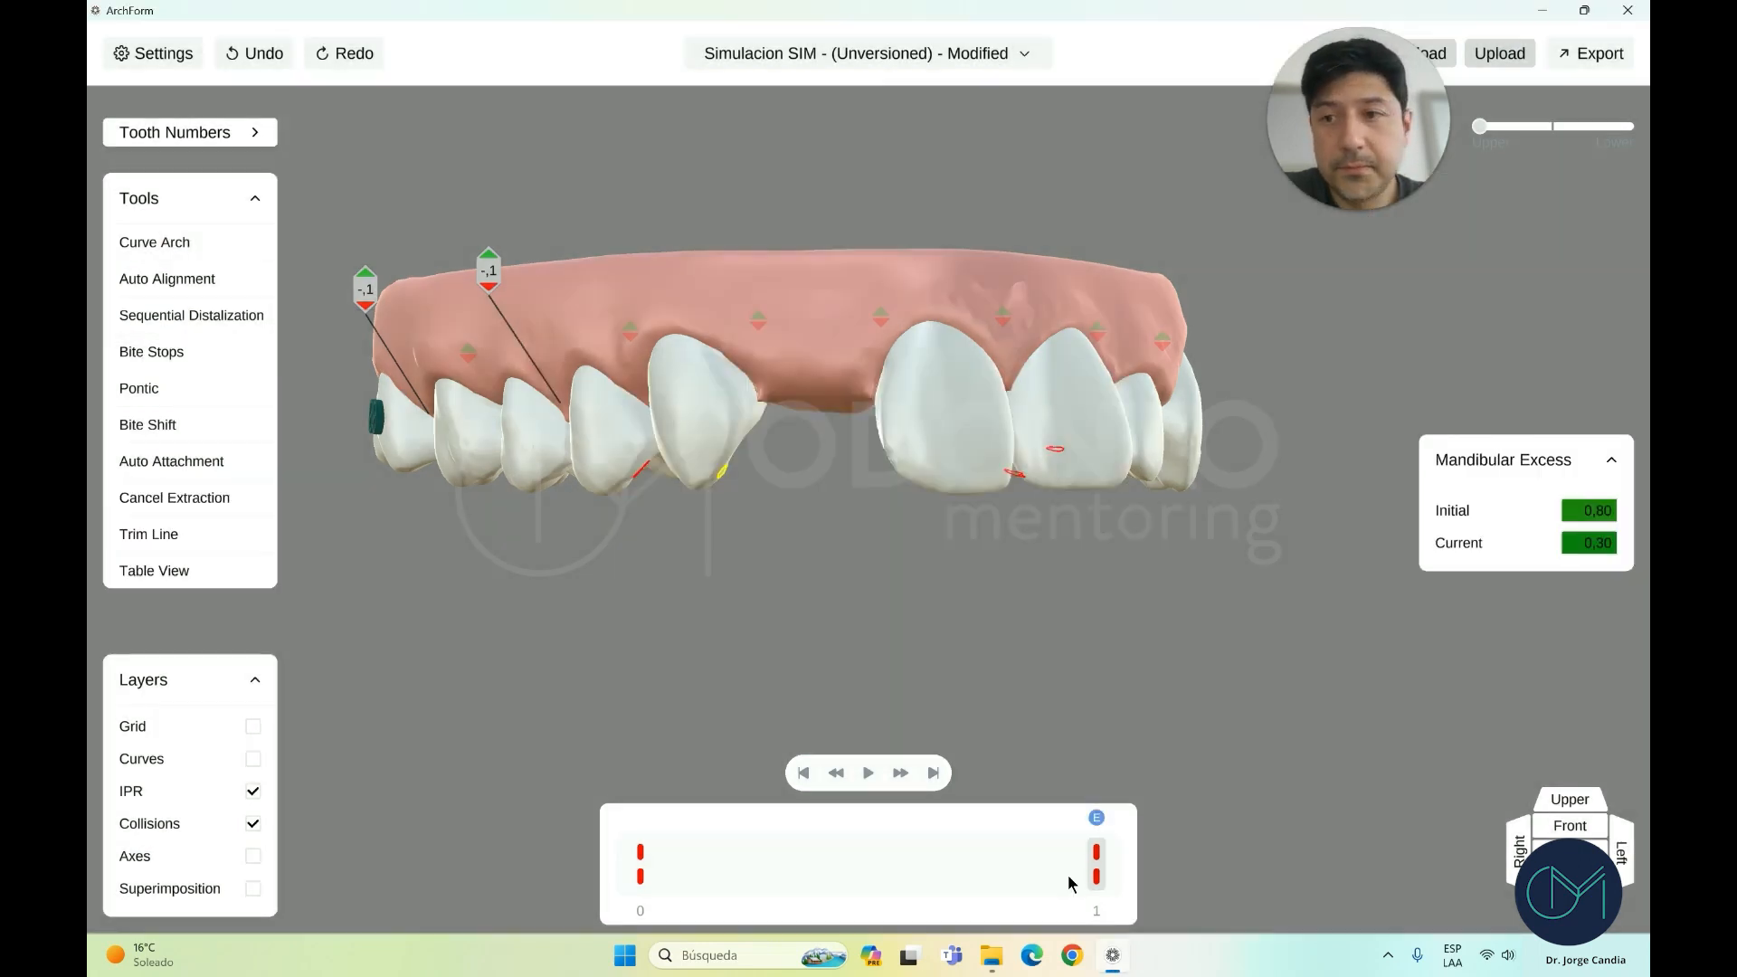
{"action": "left_click", "coordinate": [152, 388]}
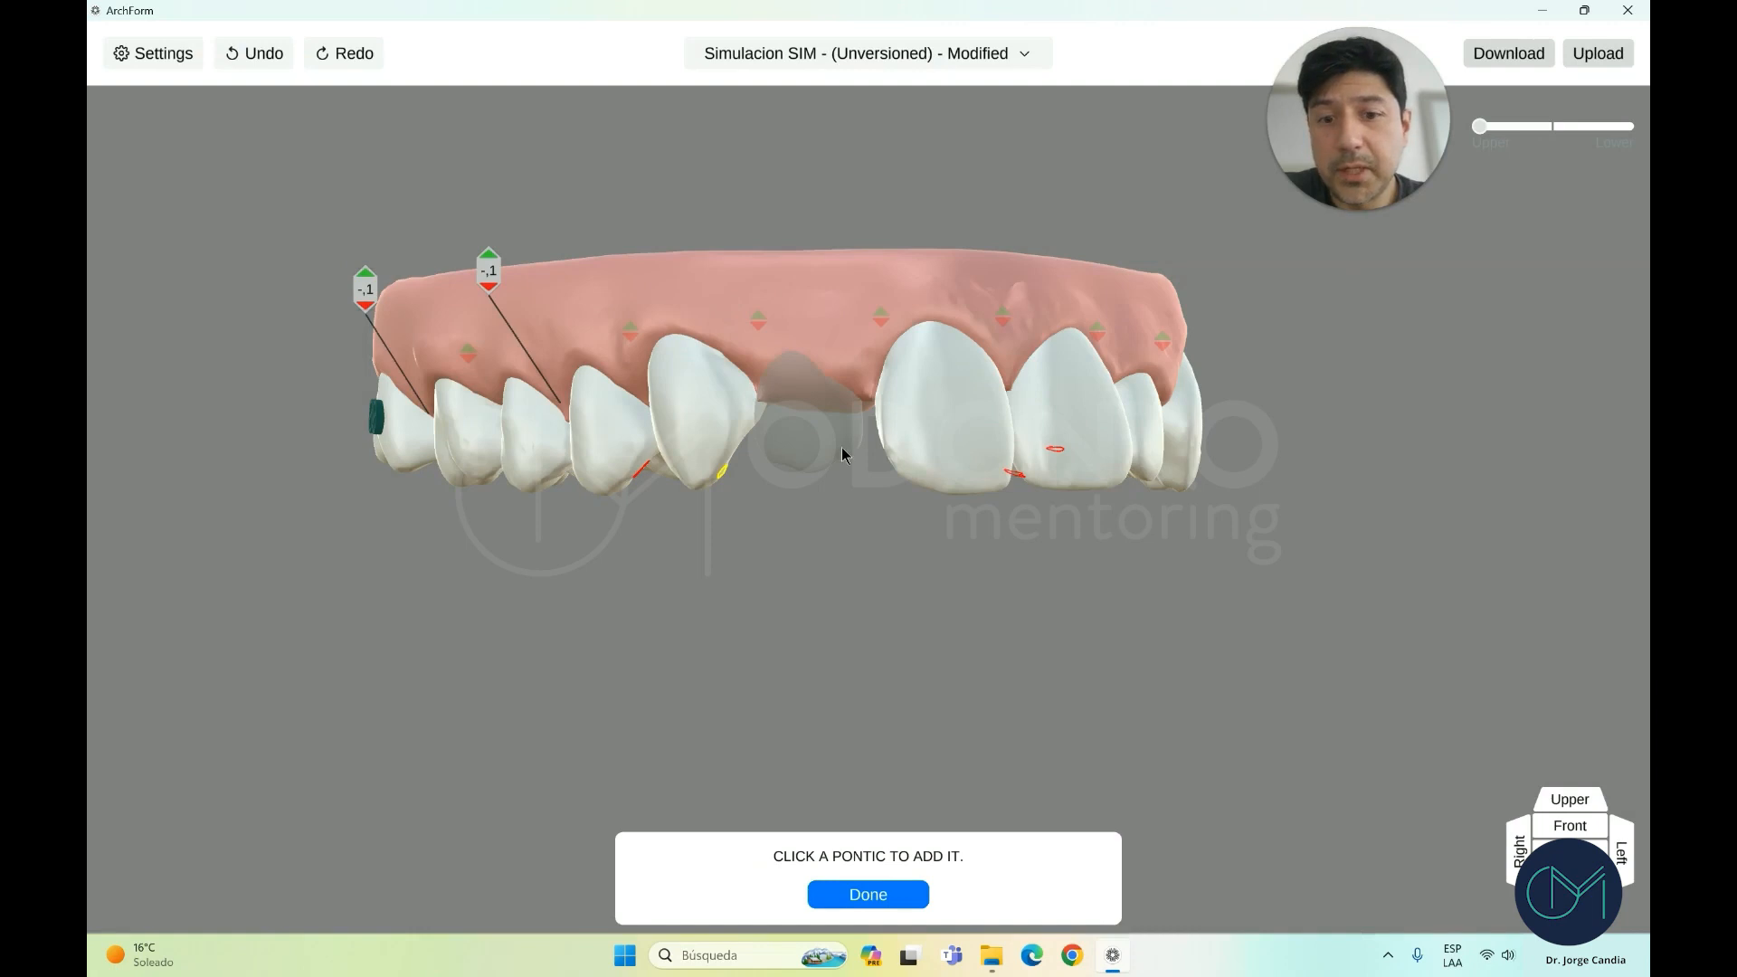
{"action": "left_click", "coordinate": [859, 894]}
{"action": "left_click", "coordinate": [945, 466]}
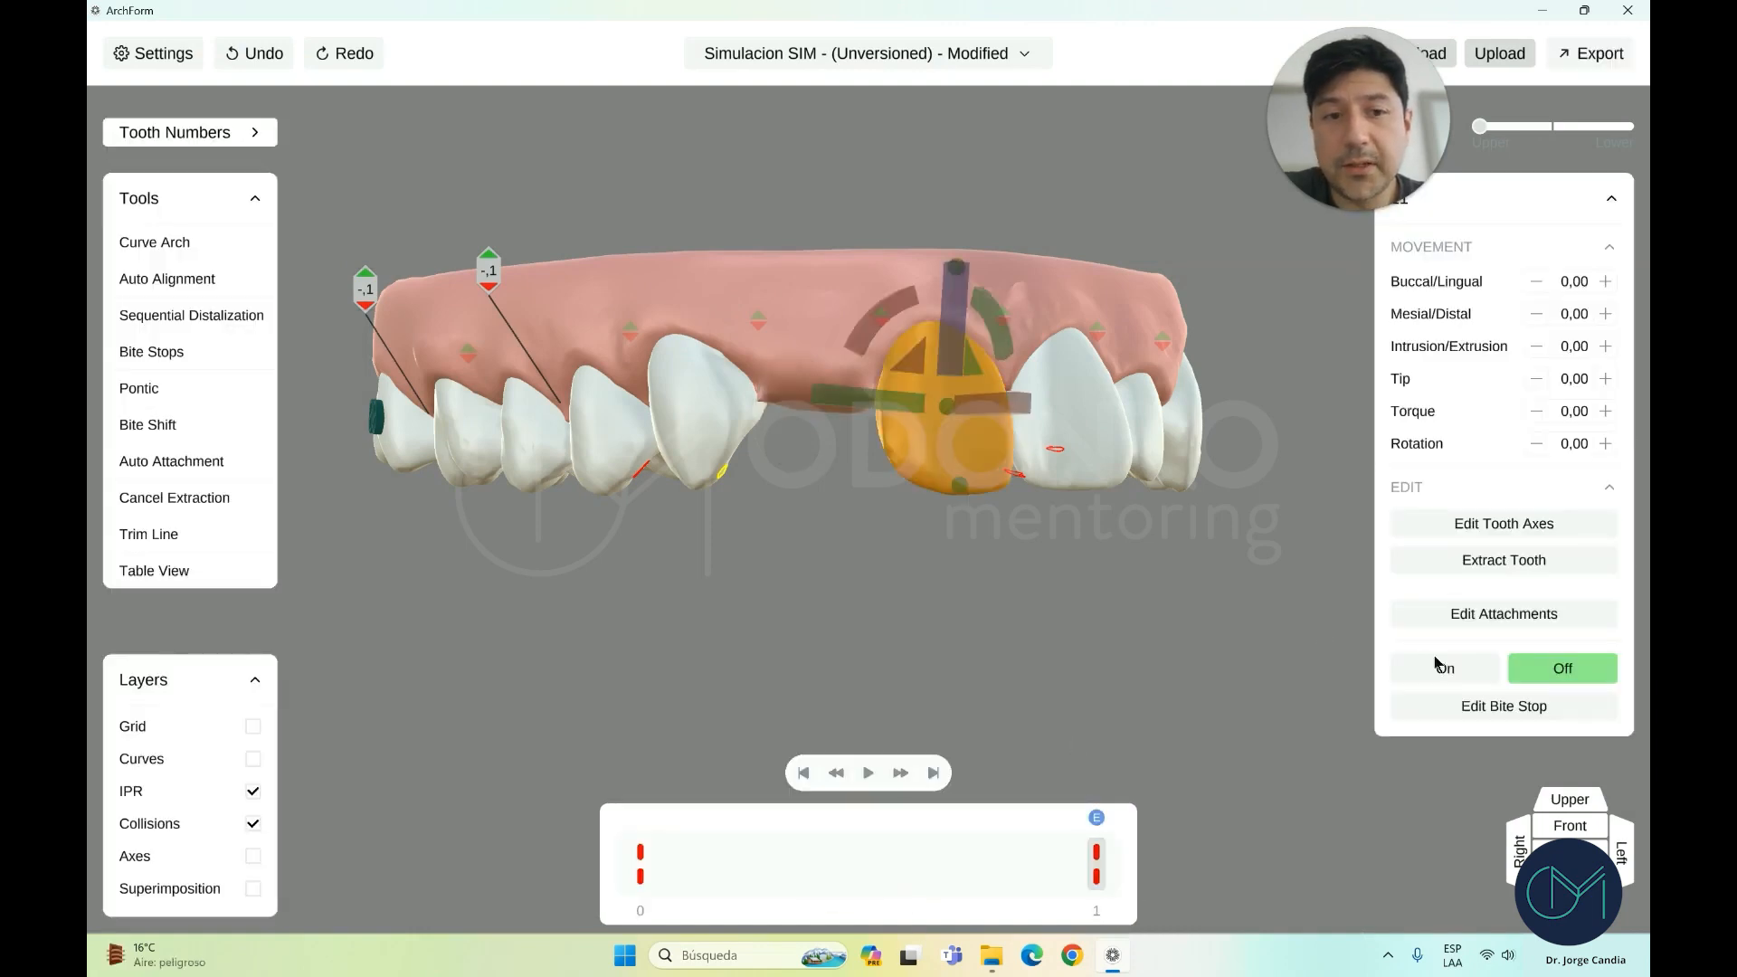
{"action": "left_click", "coordinate": [210, 396]}
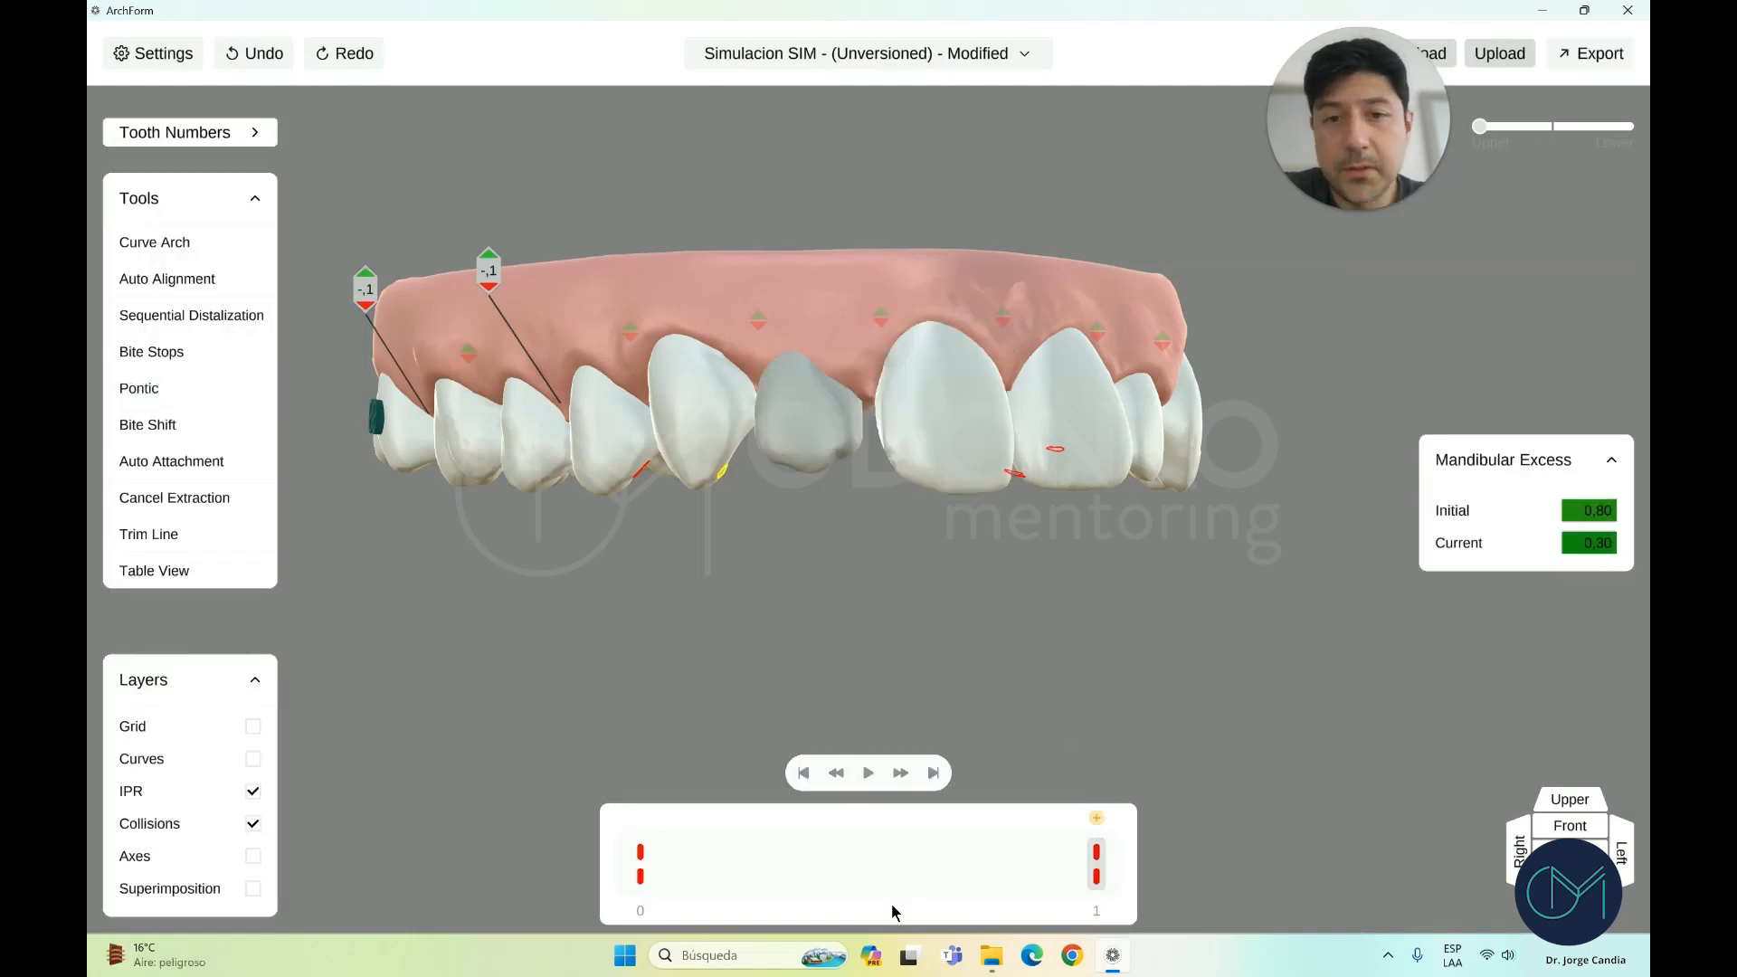
{"action": "left_click", "coordinate": [820, 391]}
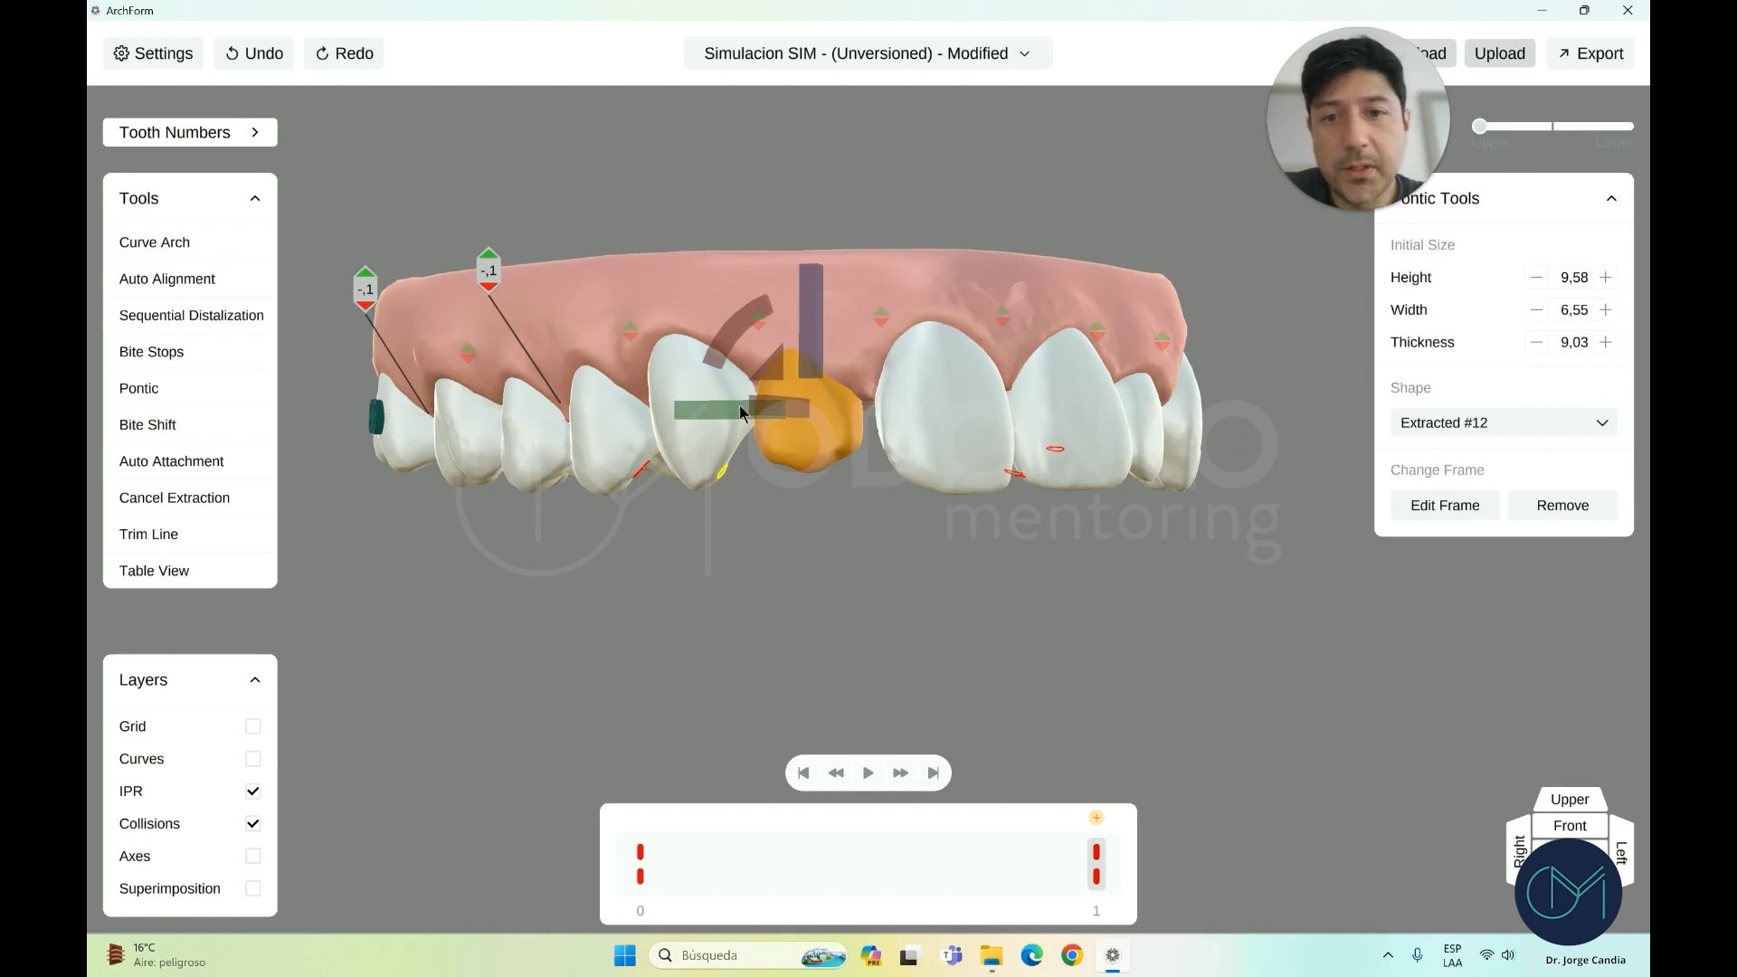
{"action": "left_click", "coordinate": [843, 567]}
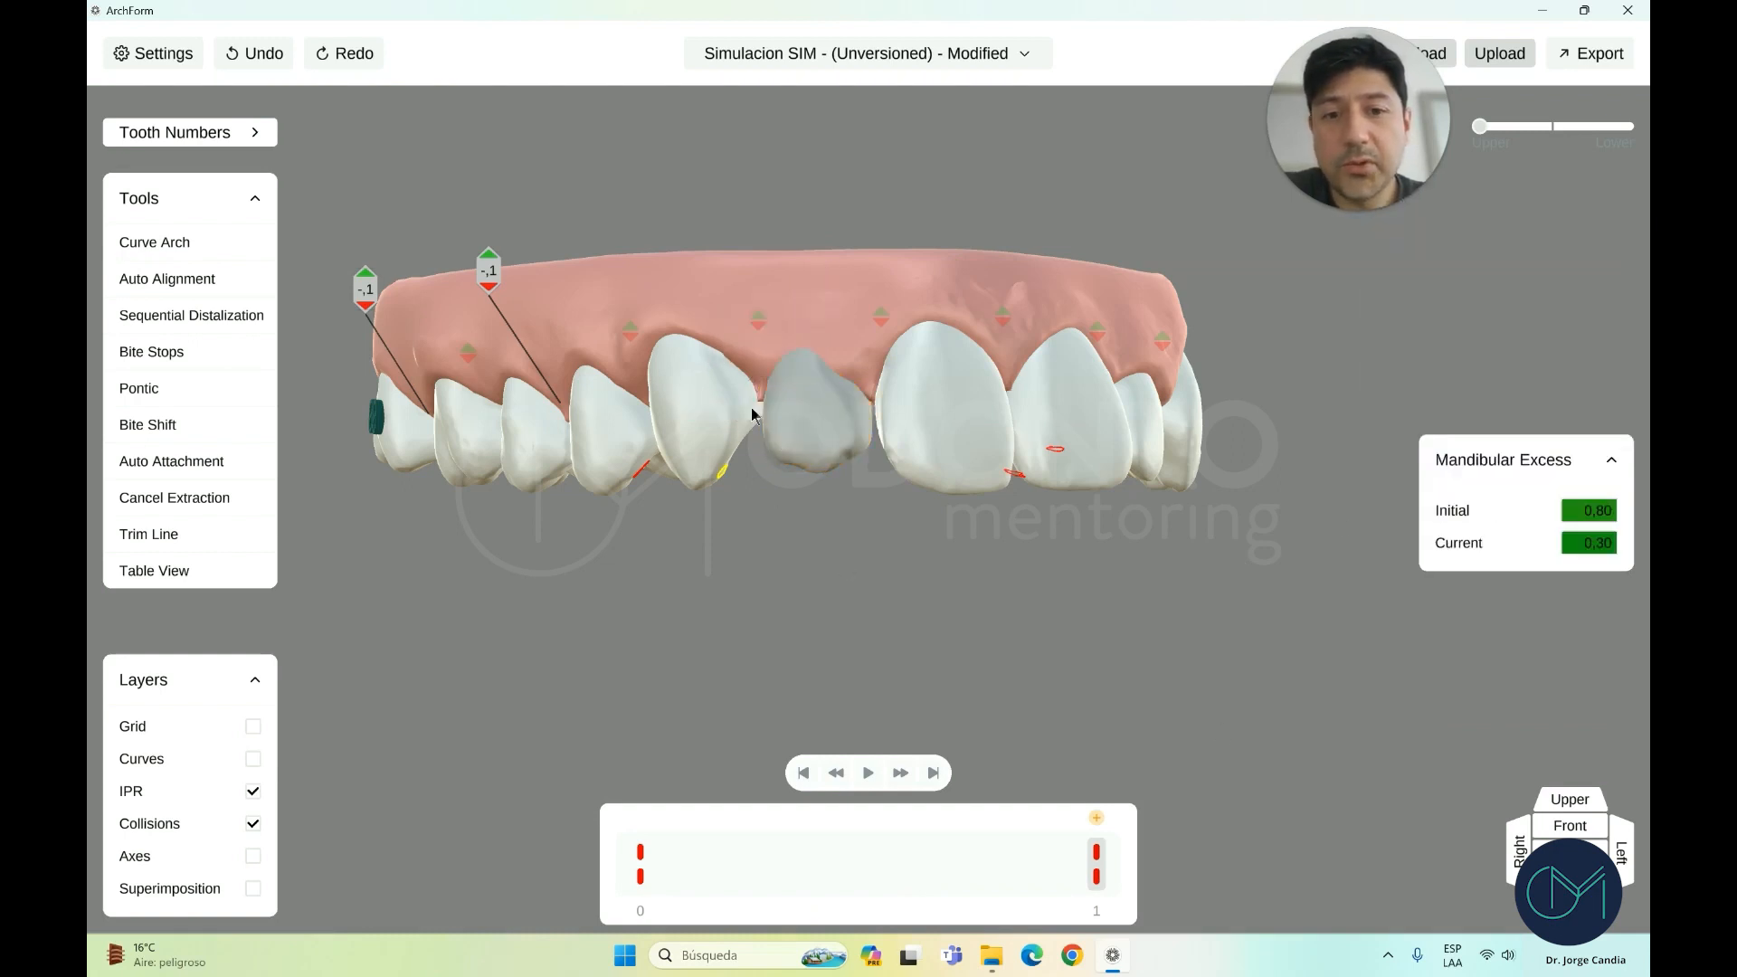
Clear Upper & Lower Movements at the final goal, cancelling the extraction and pontic
{"action": "right_click", "coordinate": [1097, 852]}
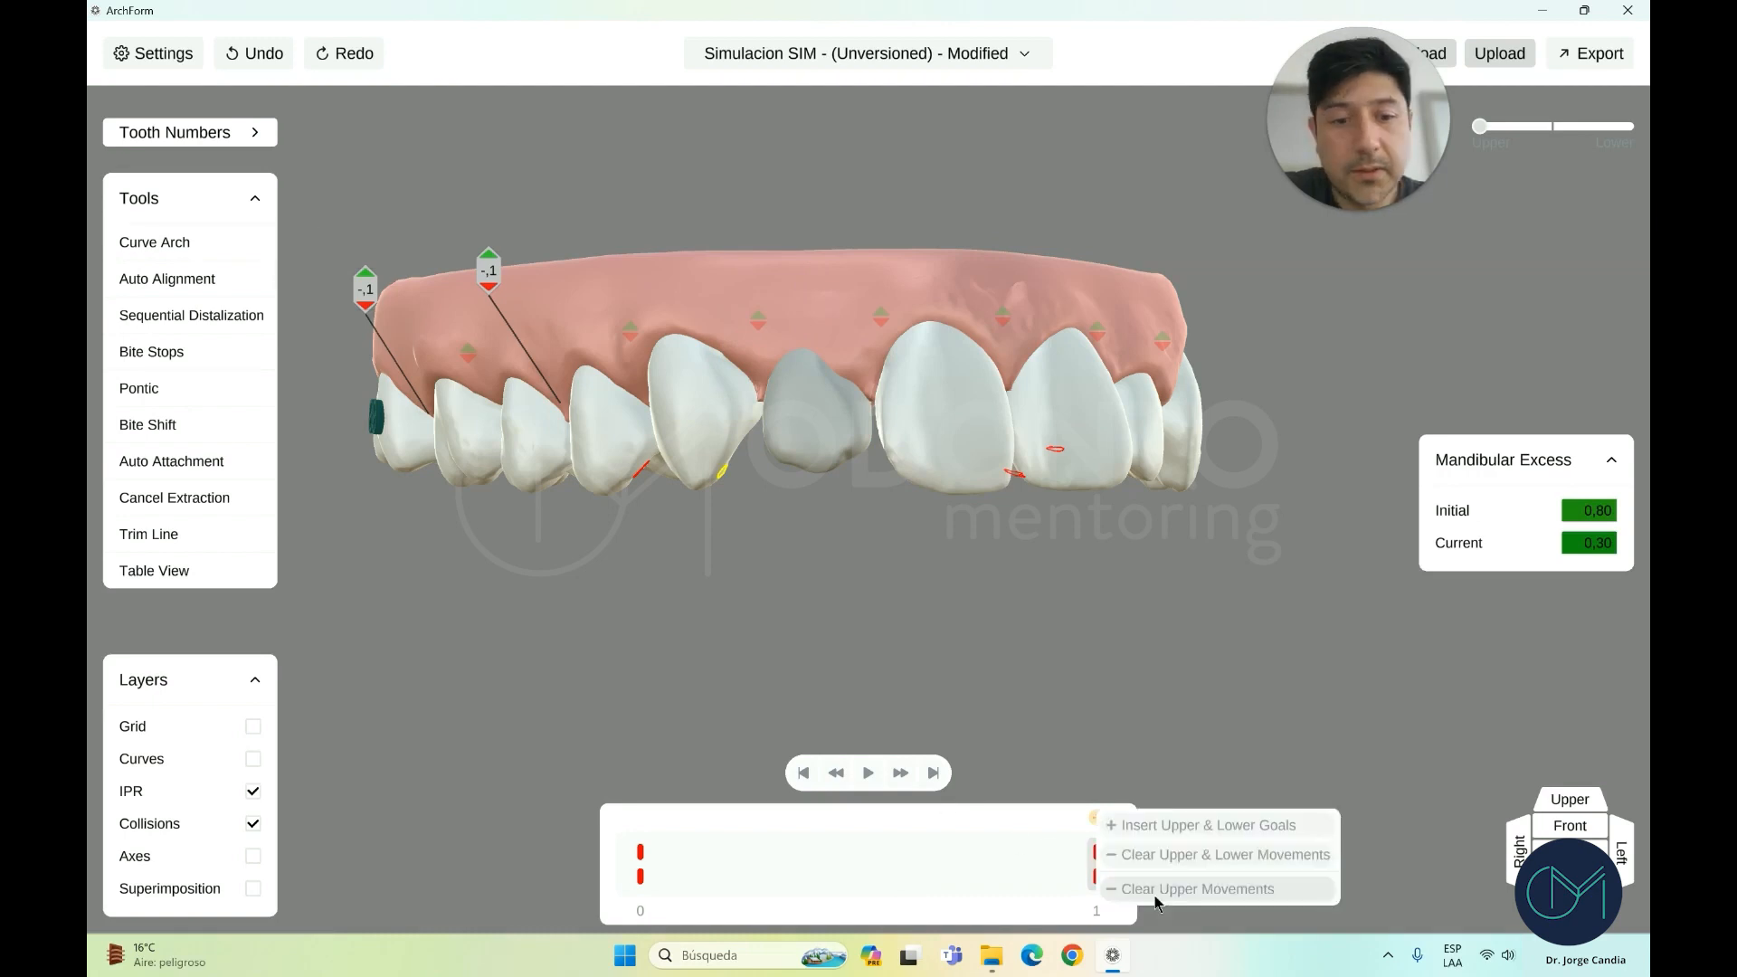
{"action": "left_click", "coordinate": [1221, 856]}
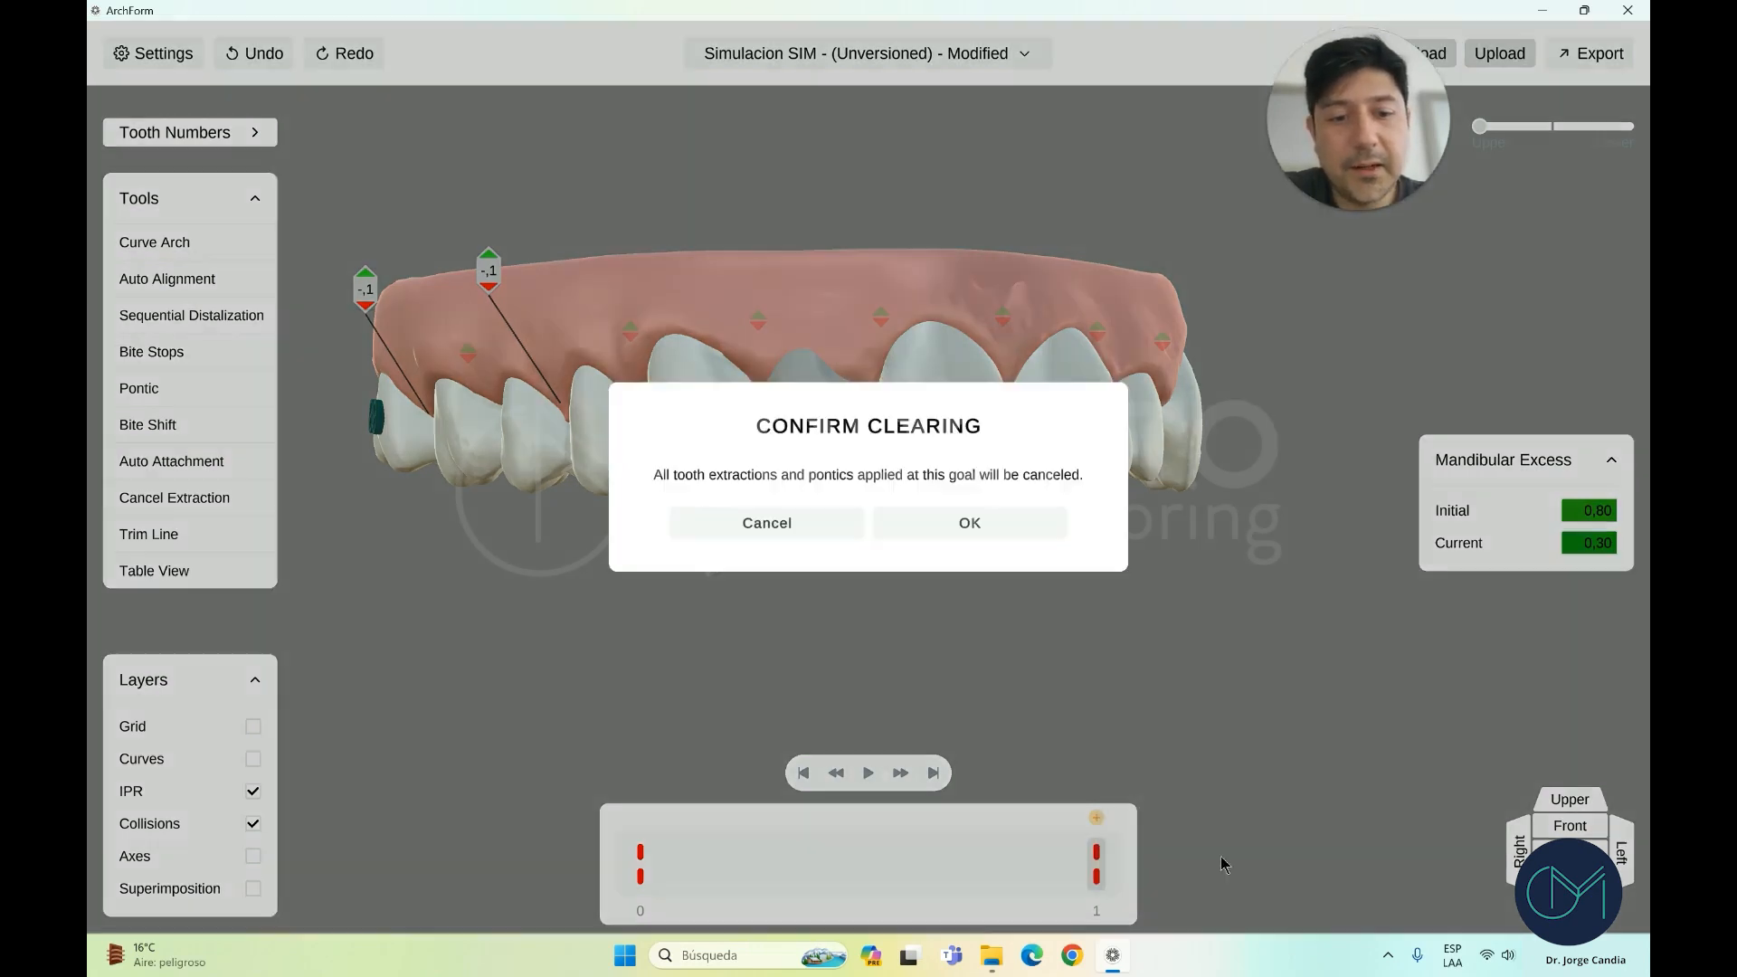
{"action": "left_click", "coordinate": [962, 526]}
{"action": "left_click", "coordinate": [1582, 805]}
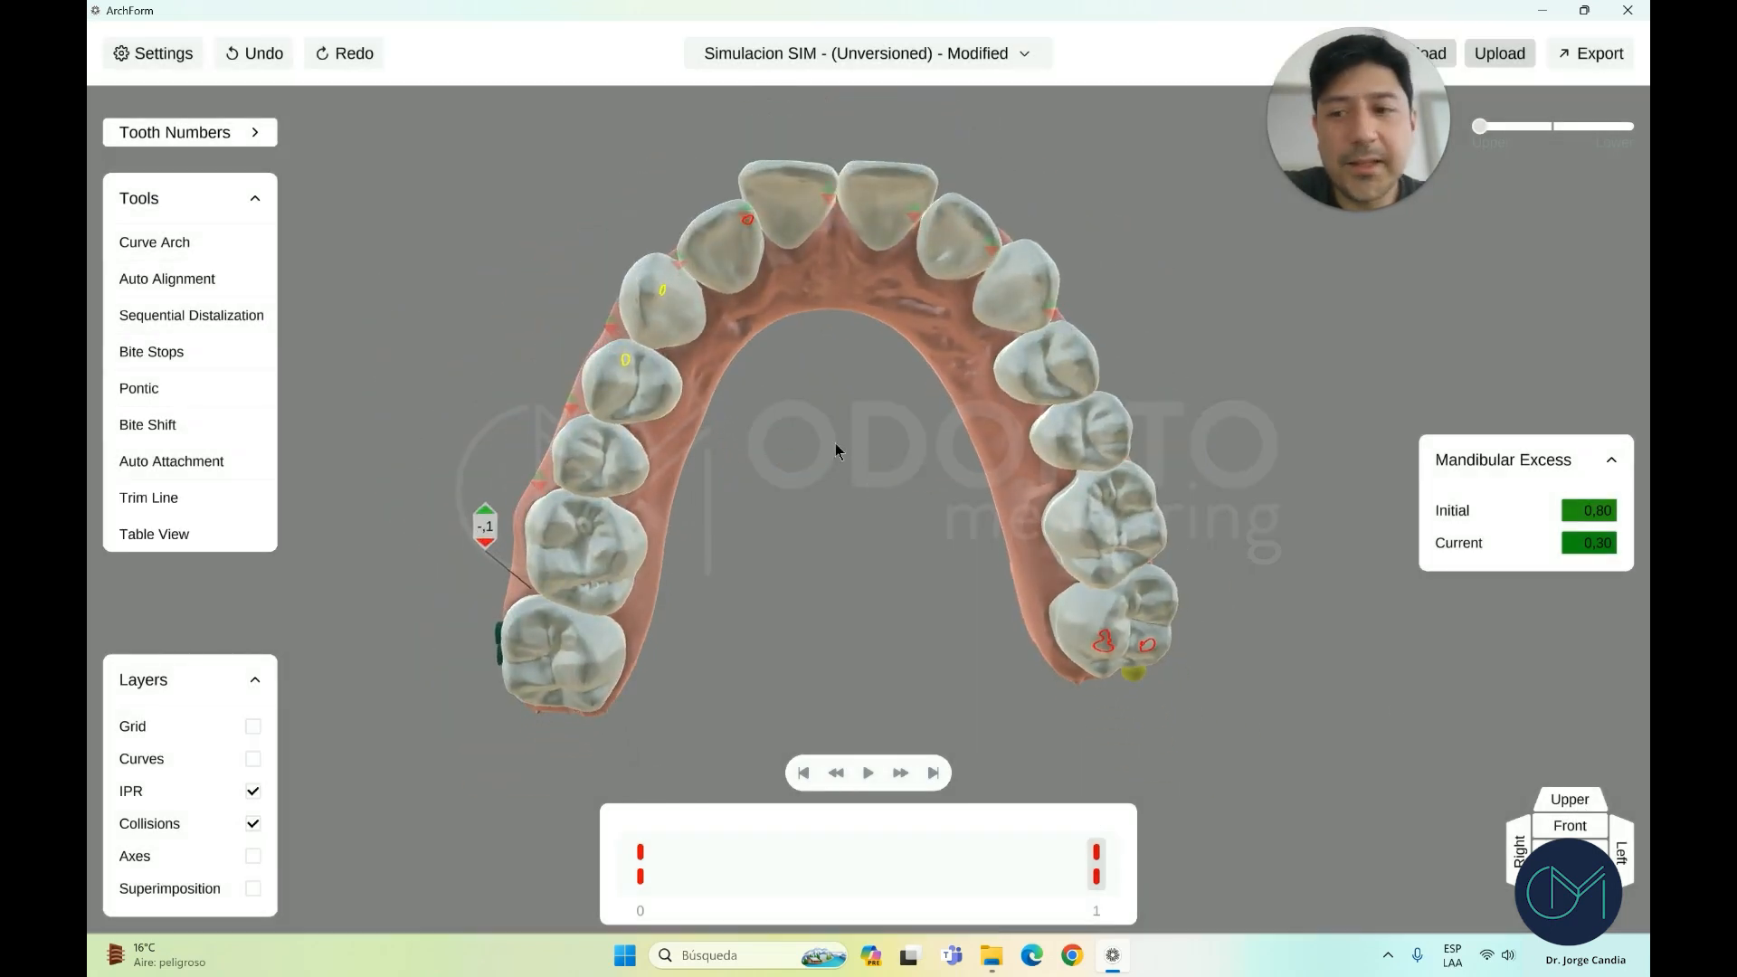
Keep AutoSize Box as the upper central incisor's attachment shape and exit Attachment Tools
{"action": "left_click_drag", "start_coordinate": [796, 489], "coordinate": [839, 319]}
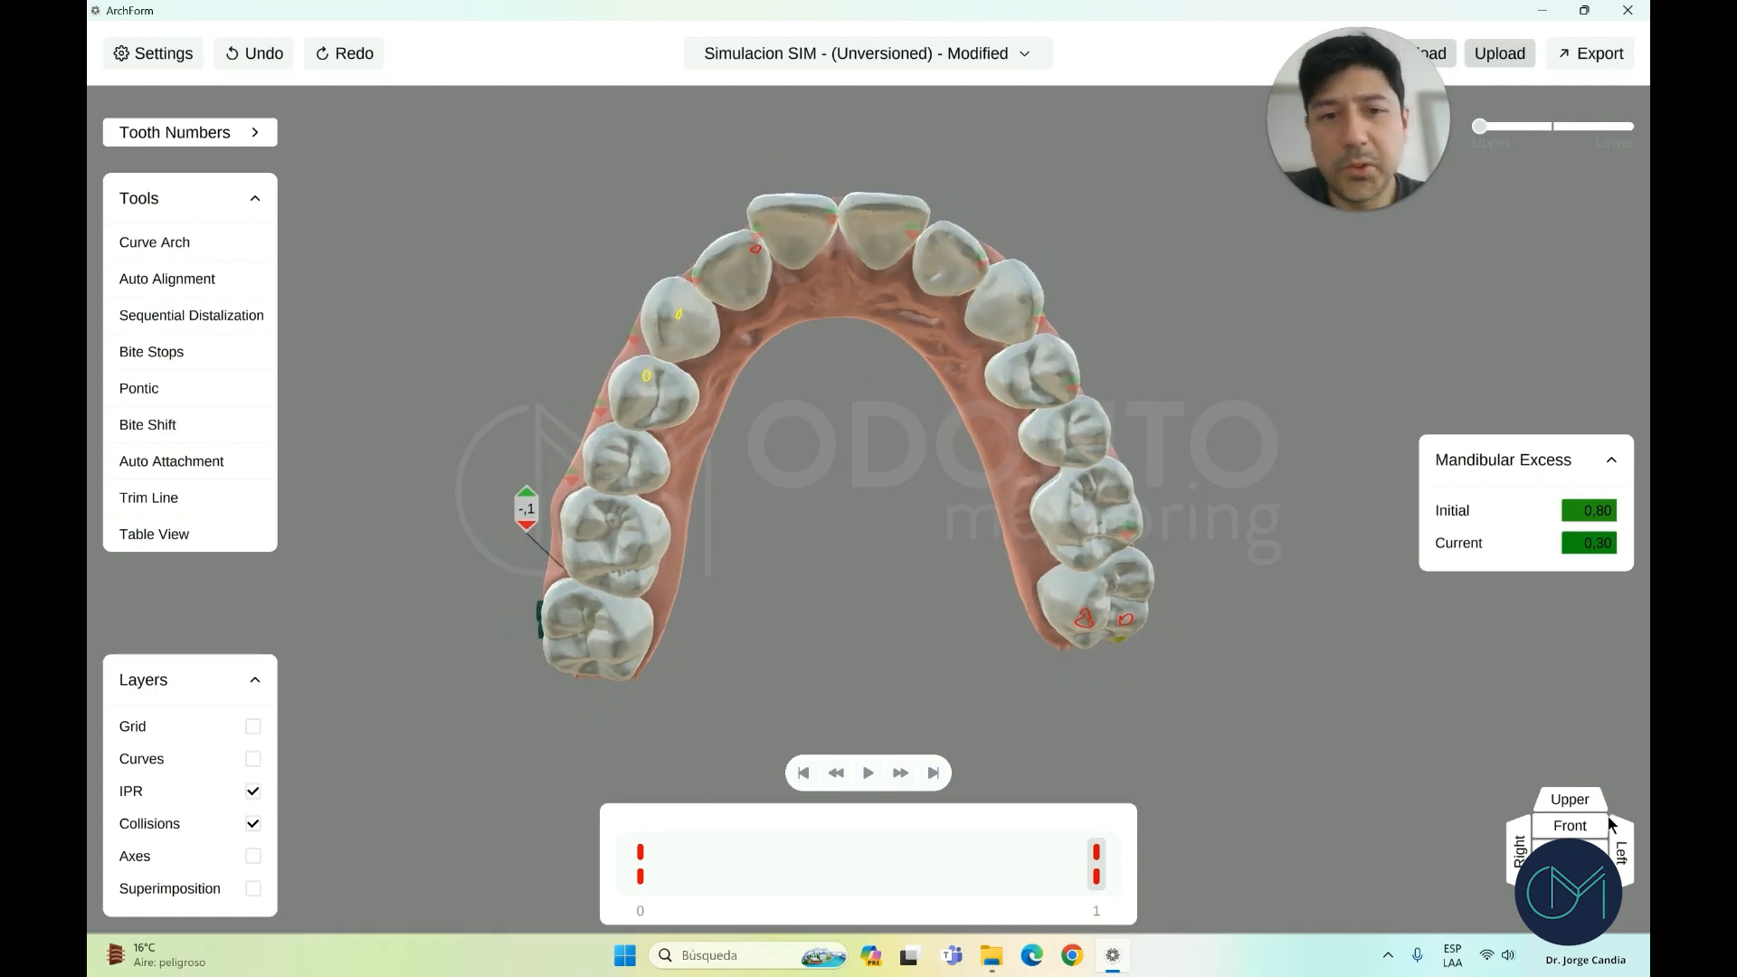
{"action": "left_click", "coordinate": [1579, 825]}
{"action": "left_click", "coordinate": [887, 392]}
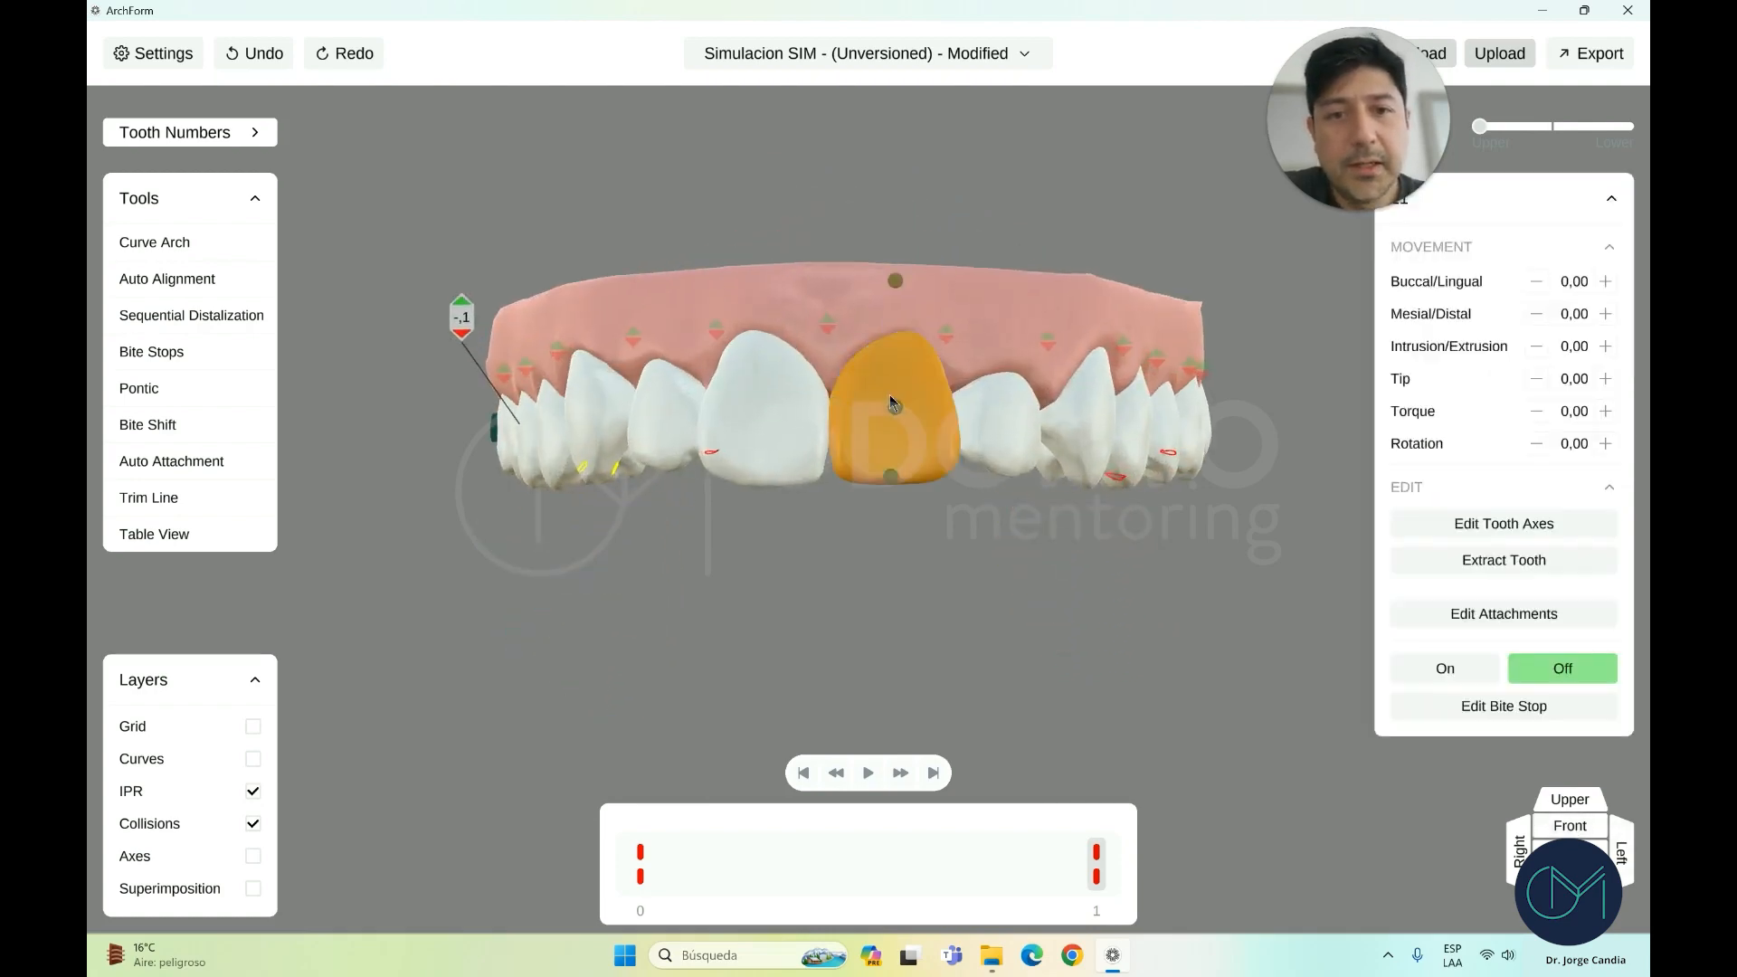
{"action": "left_click", "coordinate": [1520, 612]}
{"action": "left_click", "coordinate": [1512, 281]}
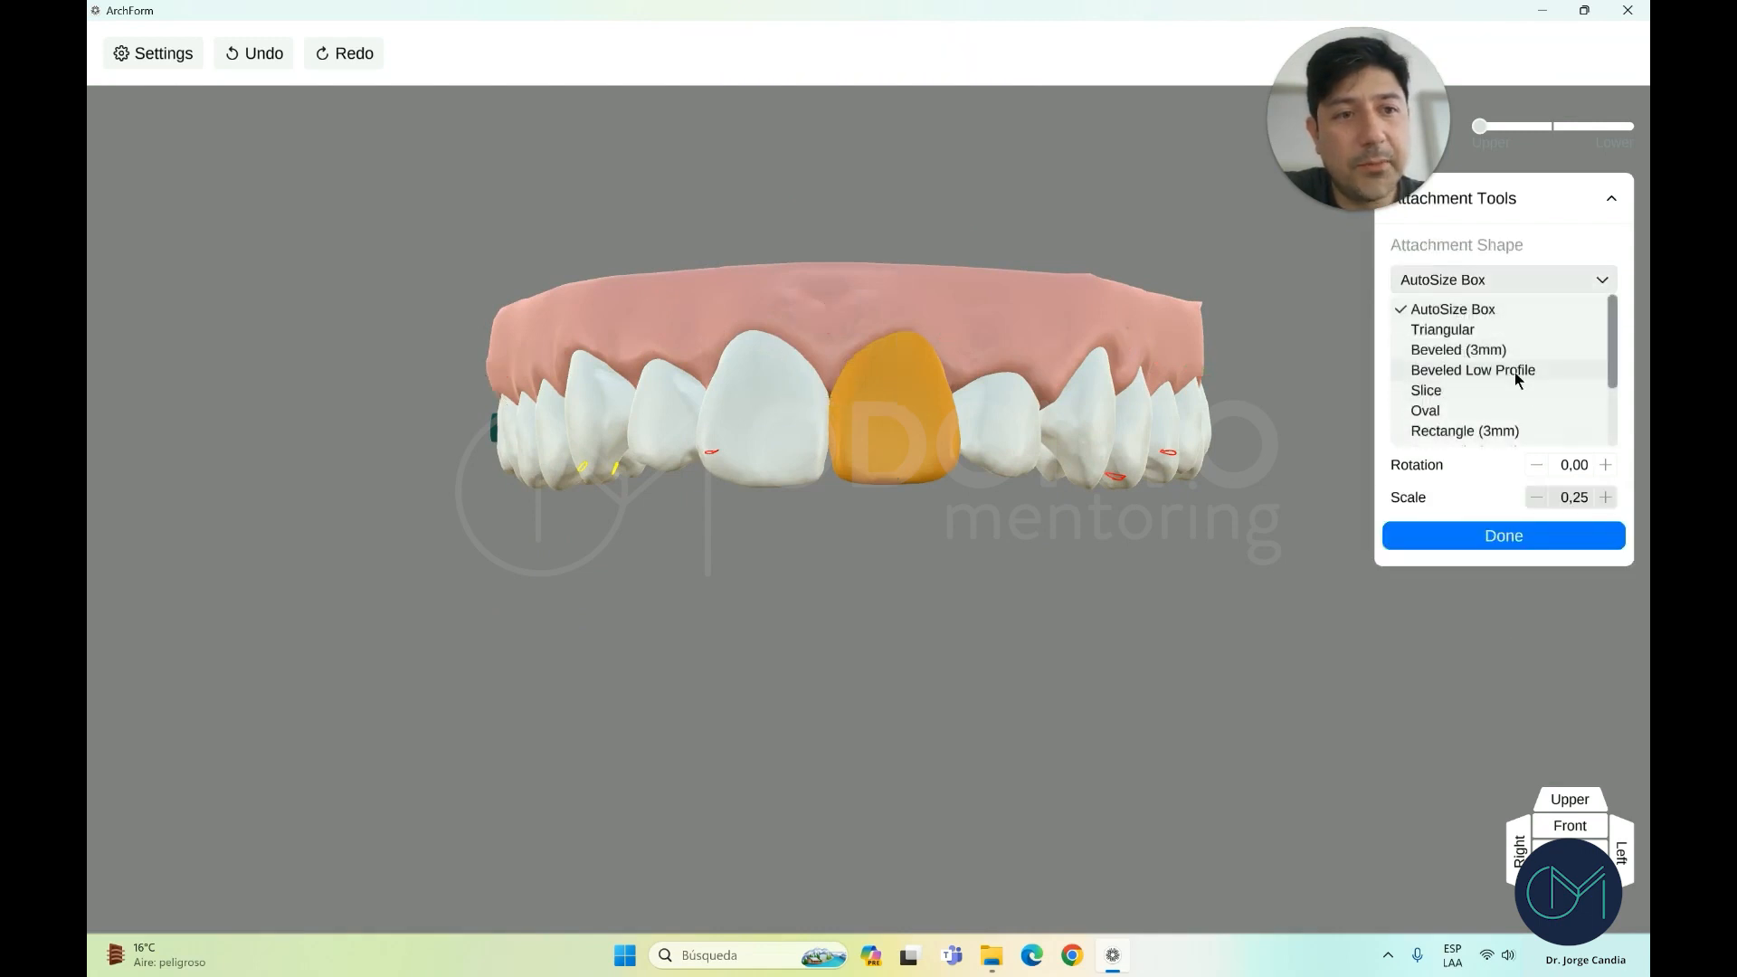
{"action": "scroll", "coordinate": [1515, 374], "scroll_direction": "down", "scroll_amount": 3}
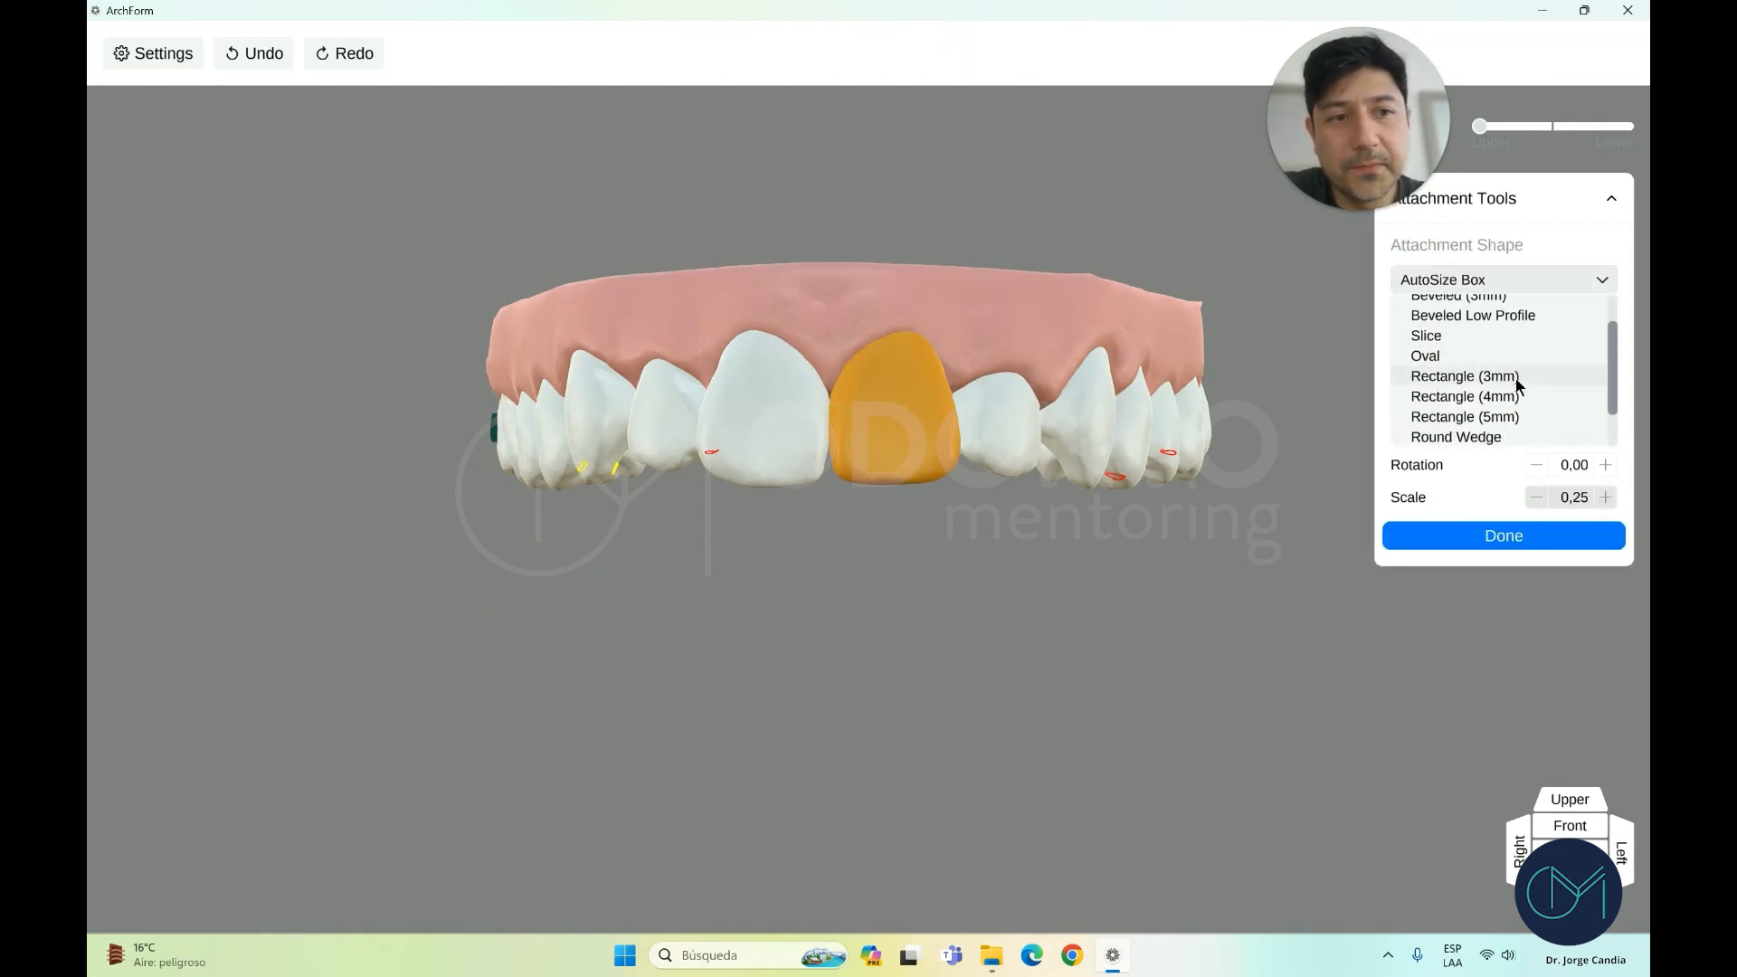
{"action": "scroll", "coordinate": [1516, 382], "scroll_direction": "down", "scroll_amount": 3}
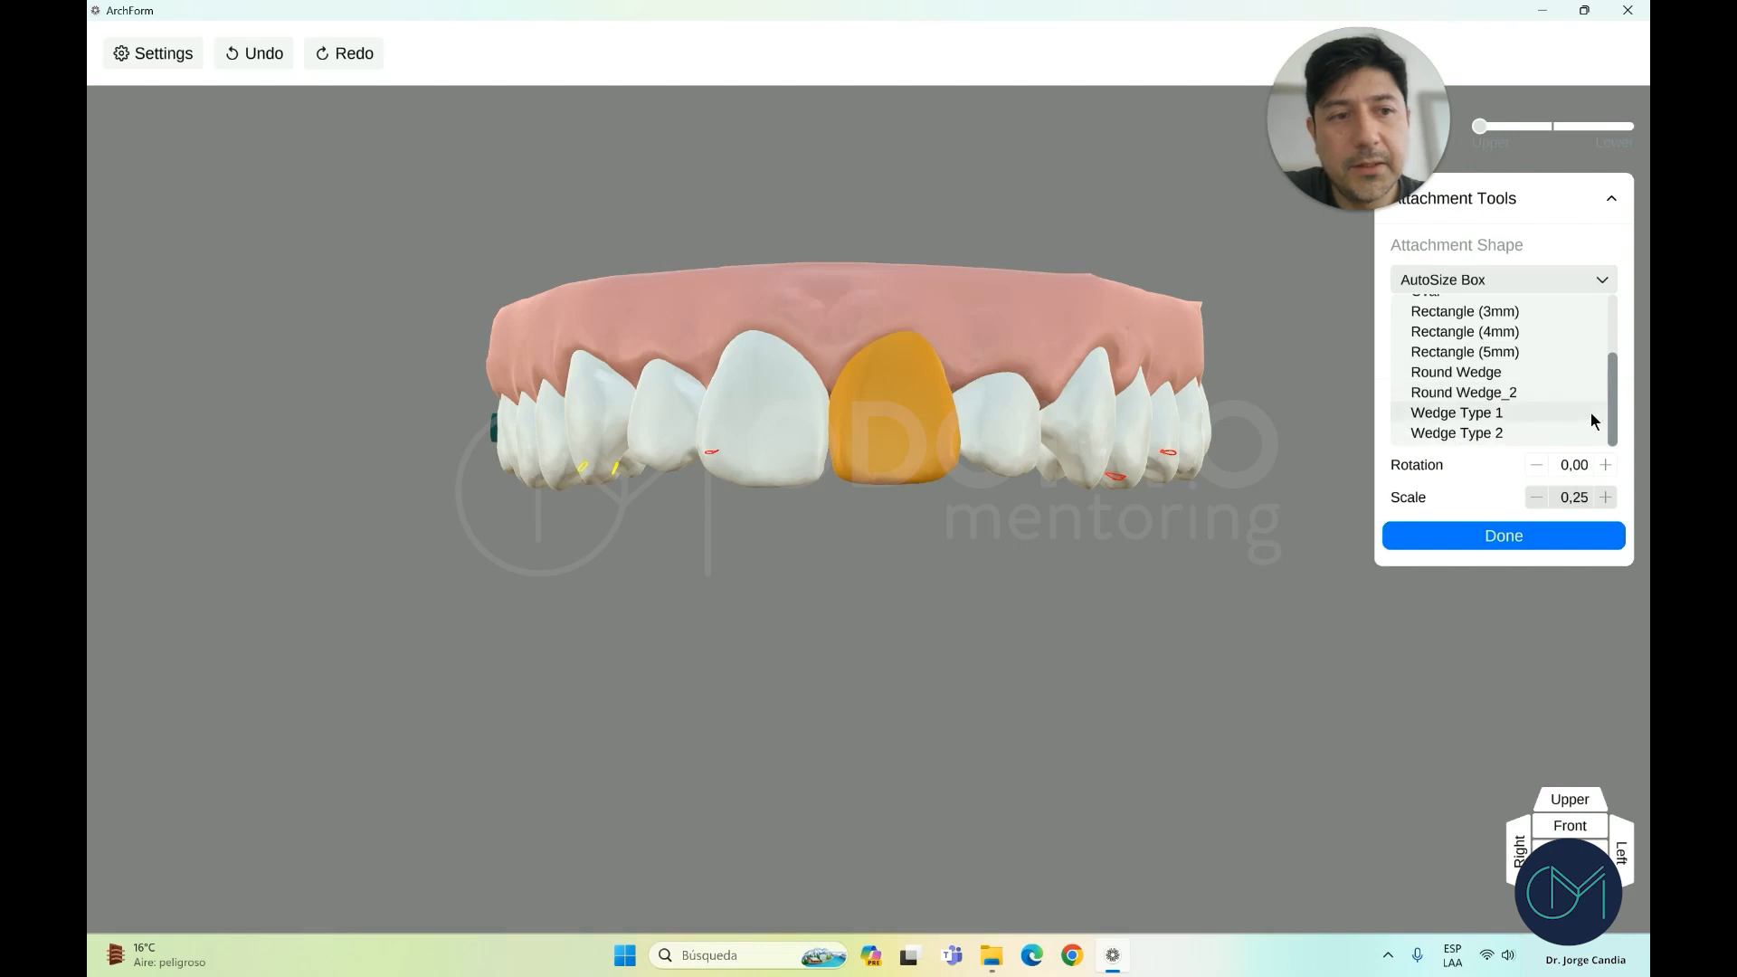
{"action": "left_click_drag", "start_coordinate": [1610, 425], "coordinate": [1598, 334]}
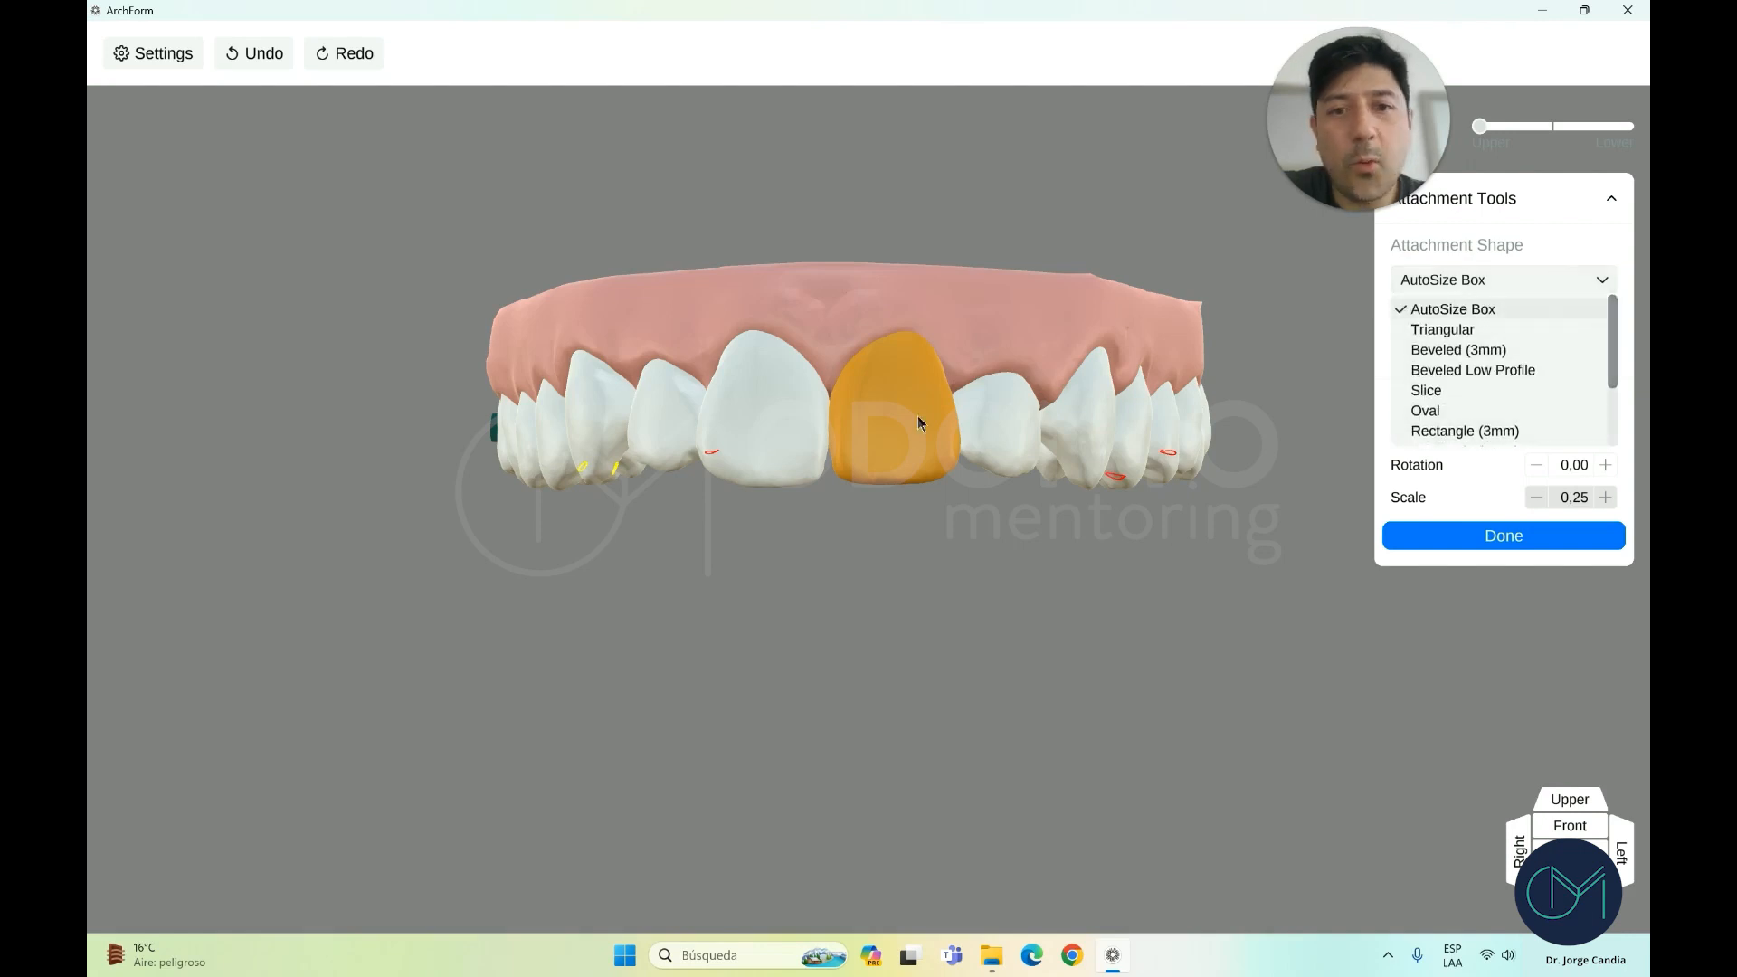
{"action": "left_click", "coordinate": [1447, 562]}
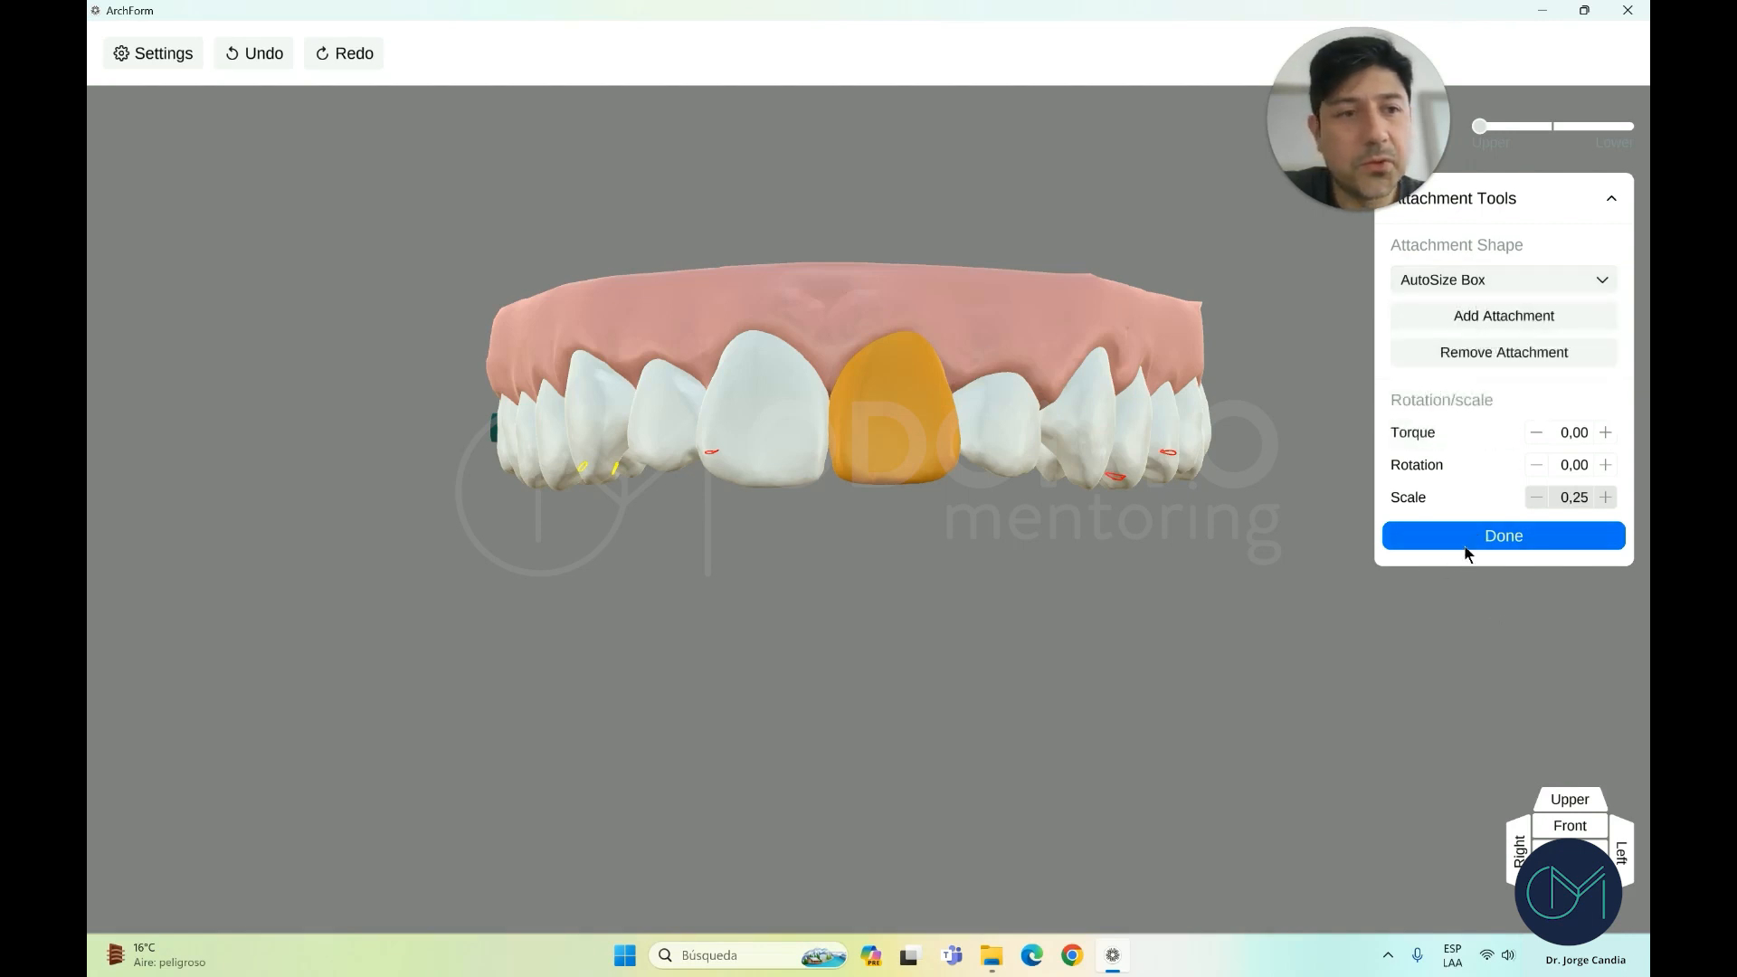
{"action": "left_click", "coordinate": [1464, 539]}
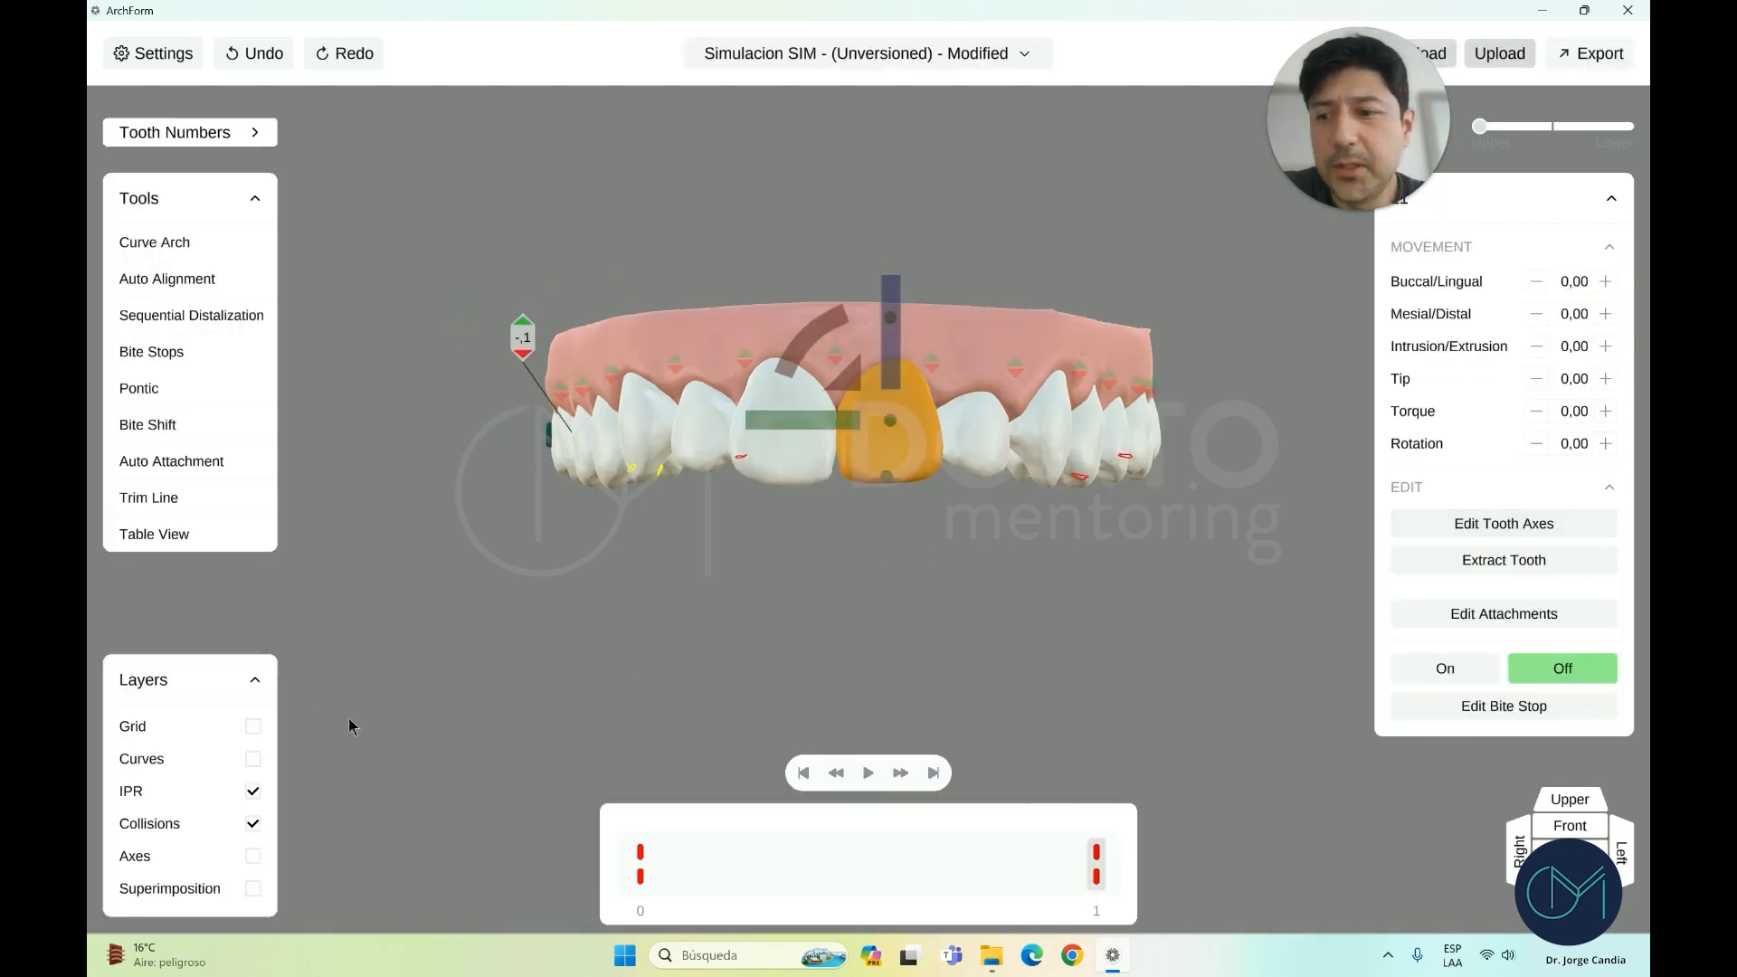
Inspect the upper premolar and canine movements in the front and occlusal views
{"action": "left_click", "coordinate": [1004, 516]}
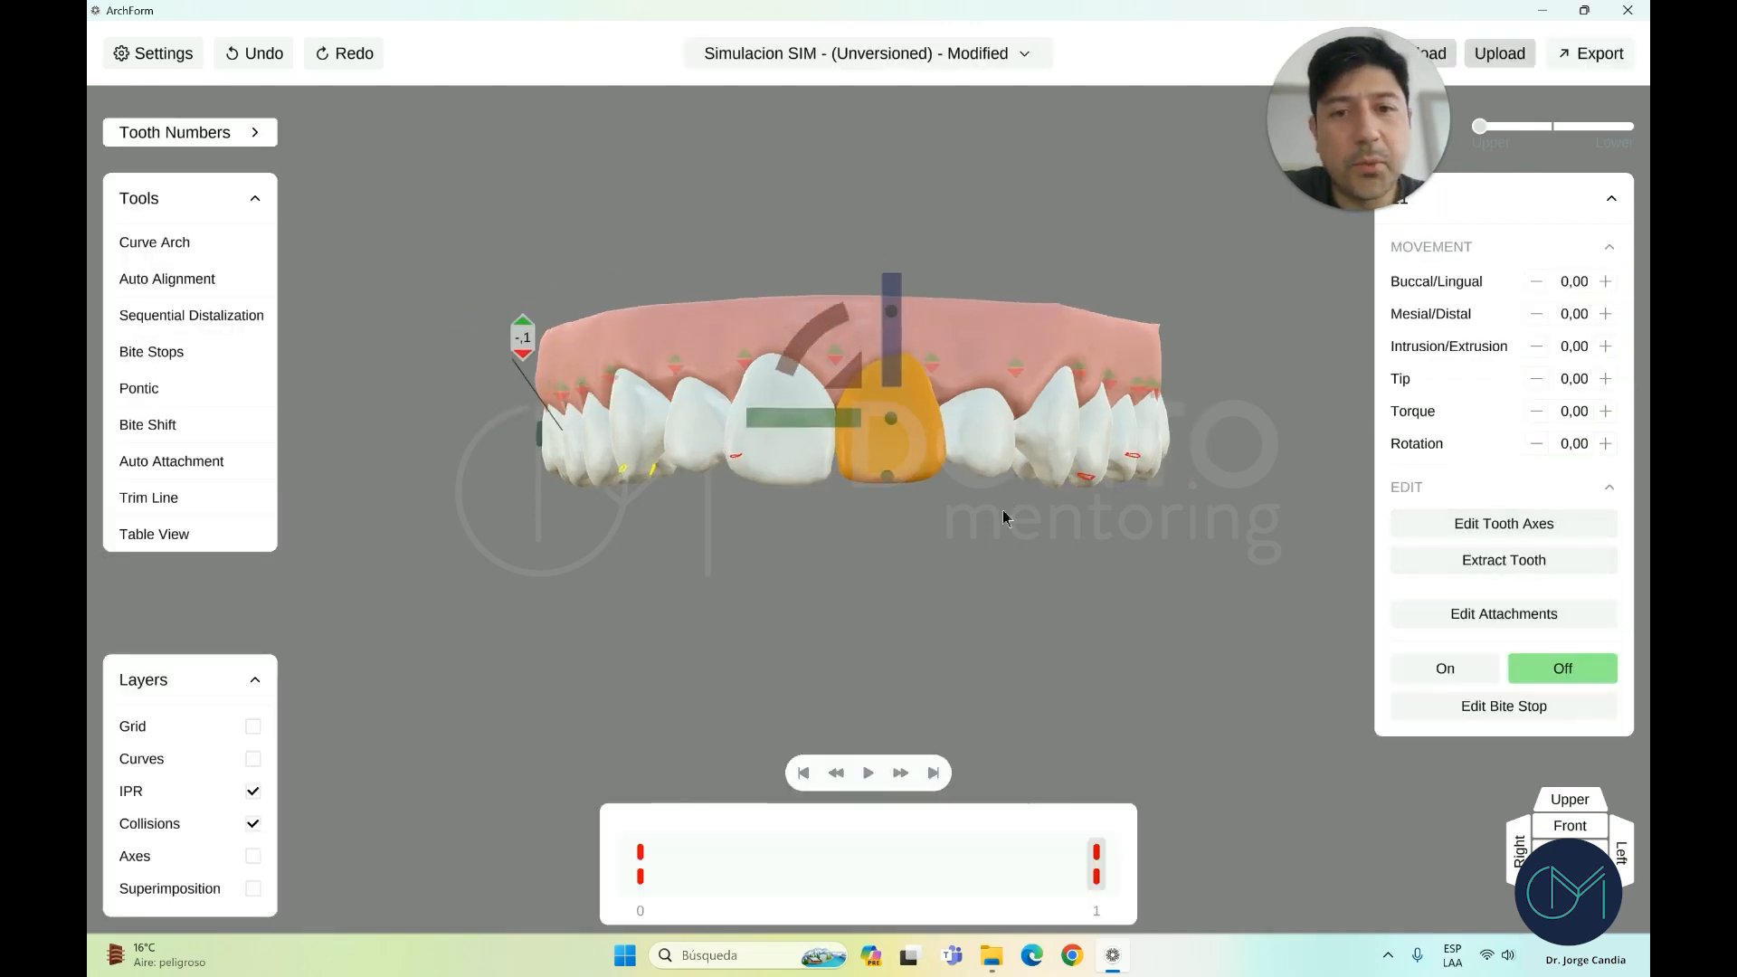
{"action": "left_click", "coordinate": [1570, 826]}
{"action": "scroll", "coordinate": [926, 629], "scroll_direction": "up", "scroll_amount": 3}
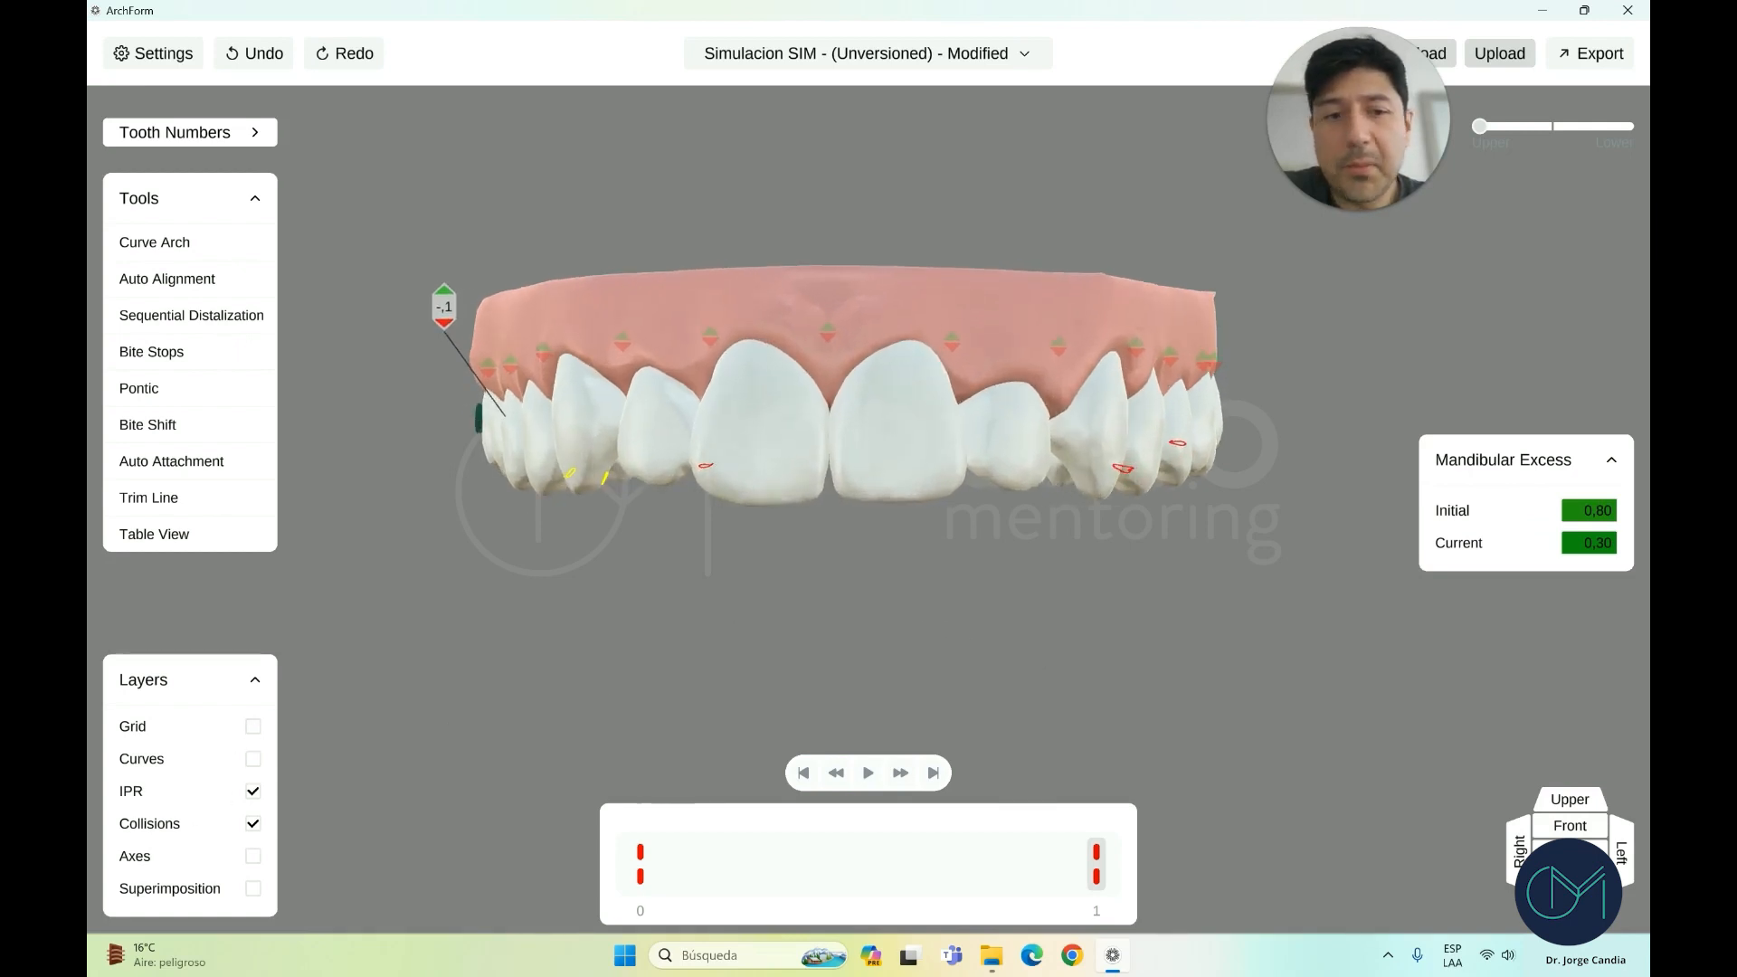
{"action": "left_click", "coordinate": [1570, 799]}
{"action": "left_click", "coordinate": [600, 372]}
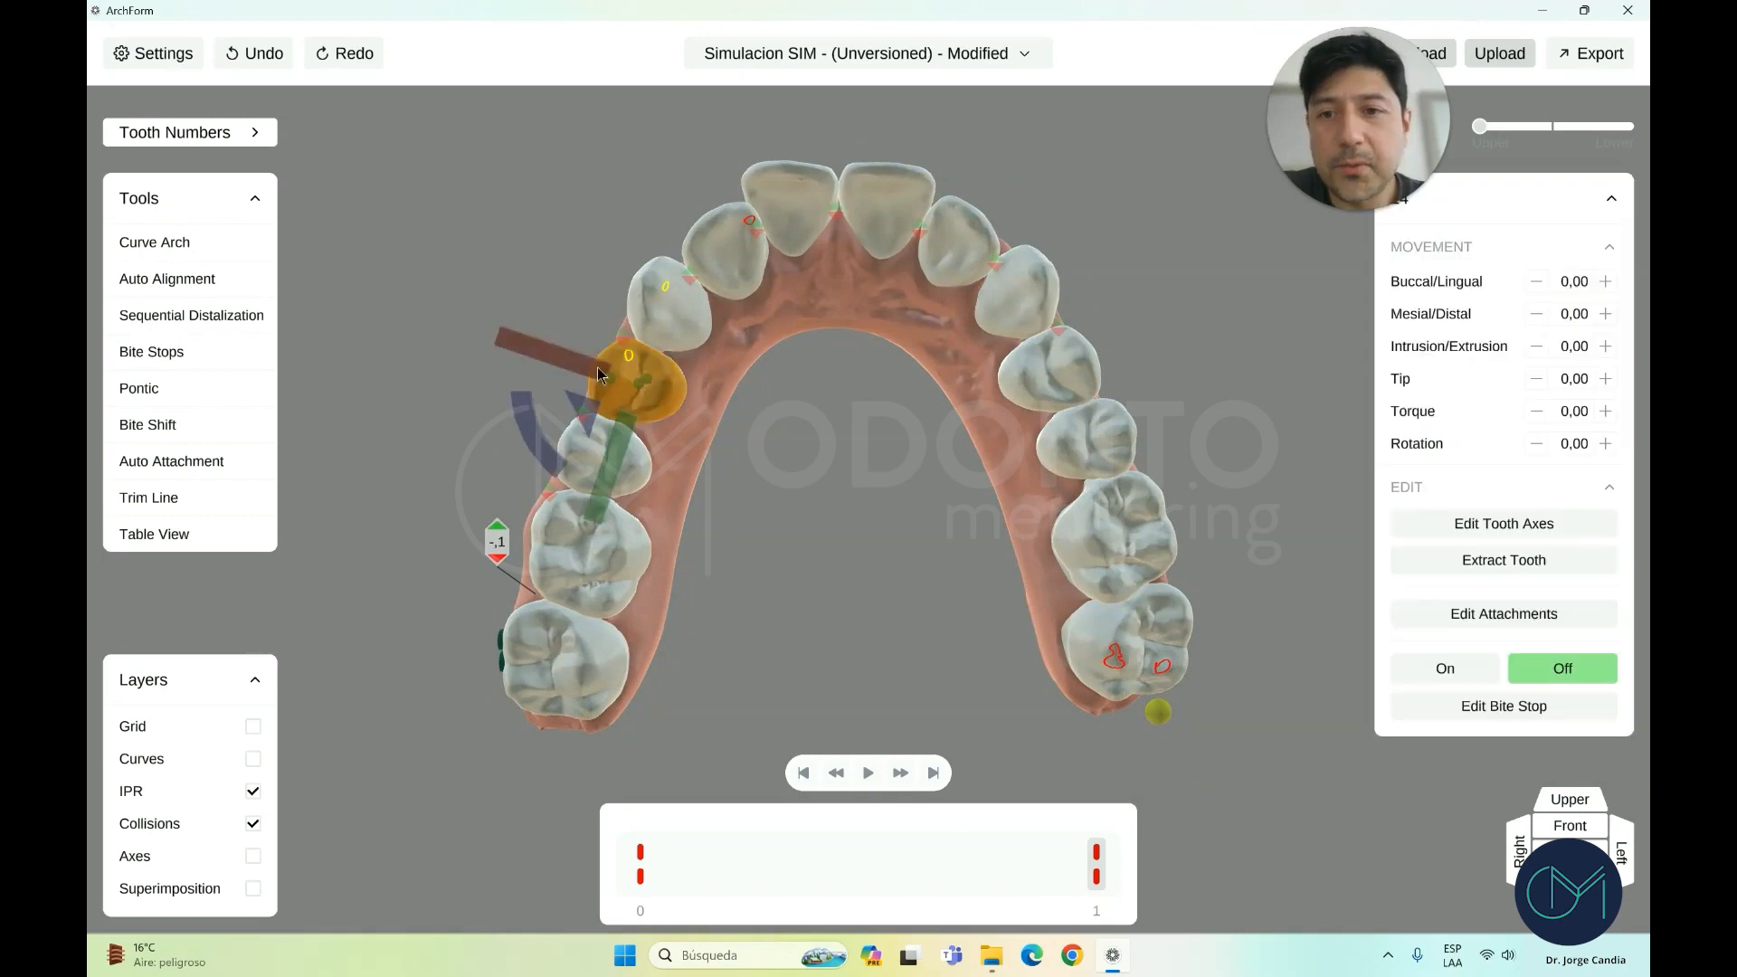
{"action": "left_click", "coordinate": [650, 314]}
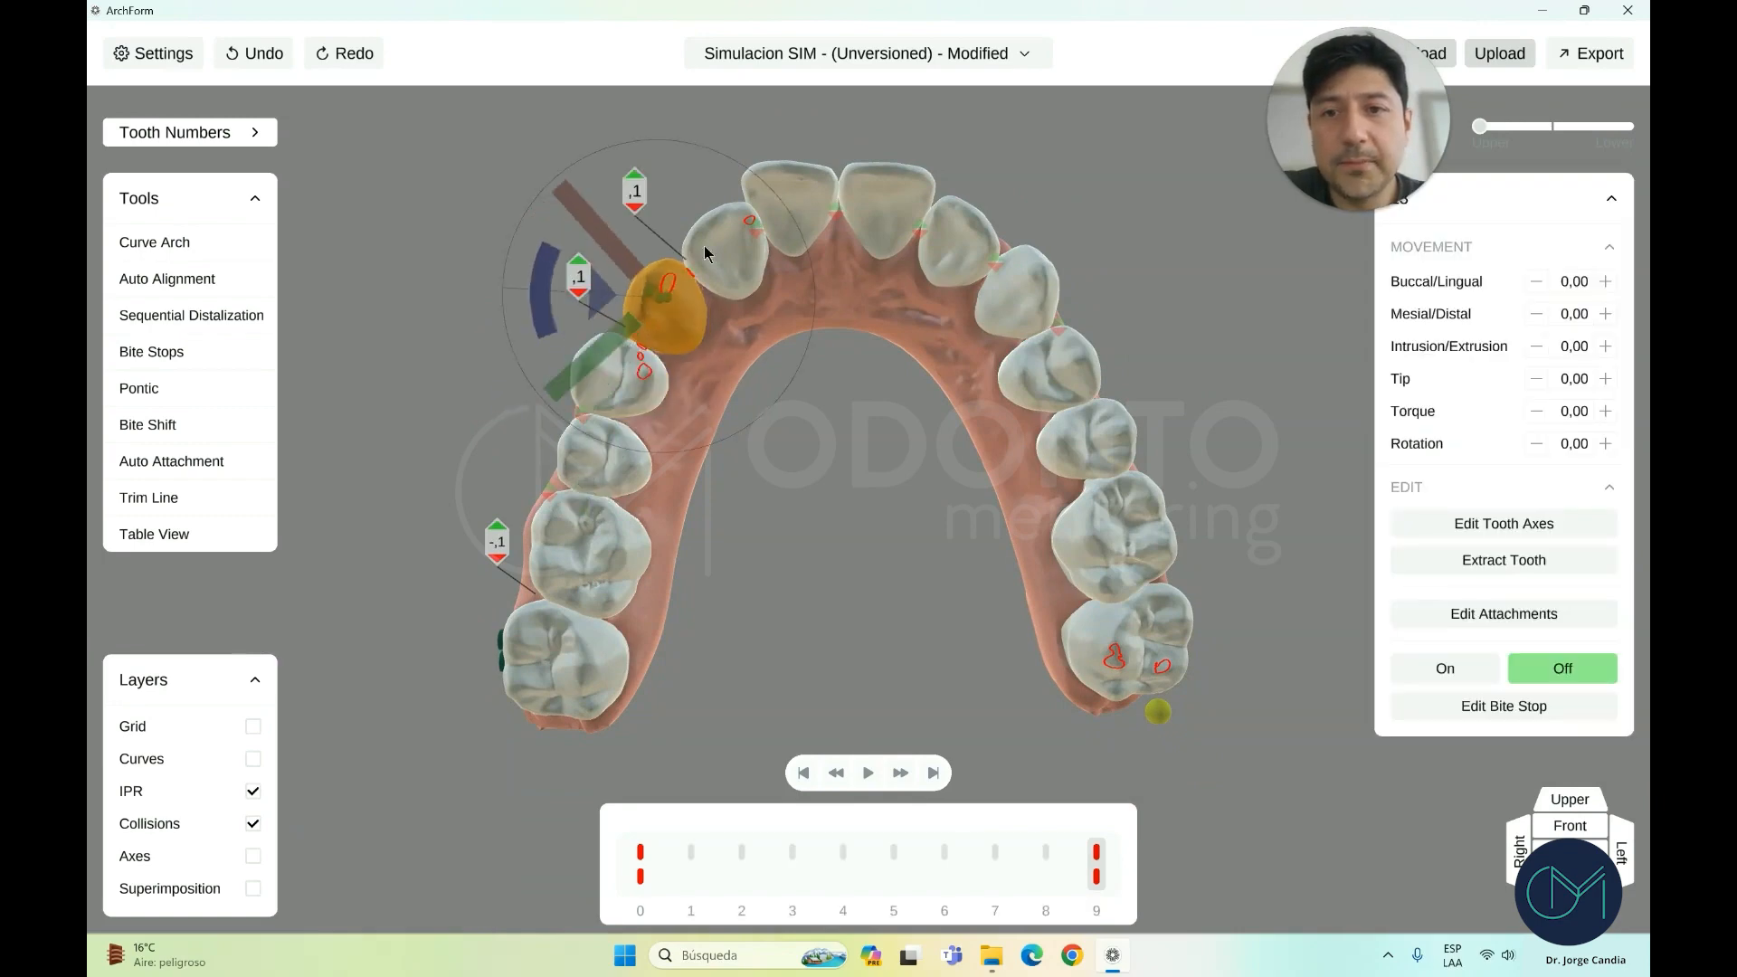
{"action": "left_click", "coordinate": [874, 474]}
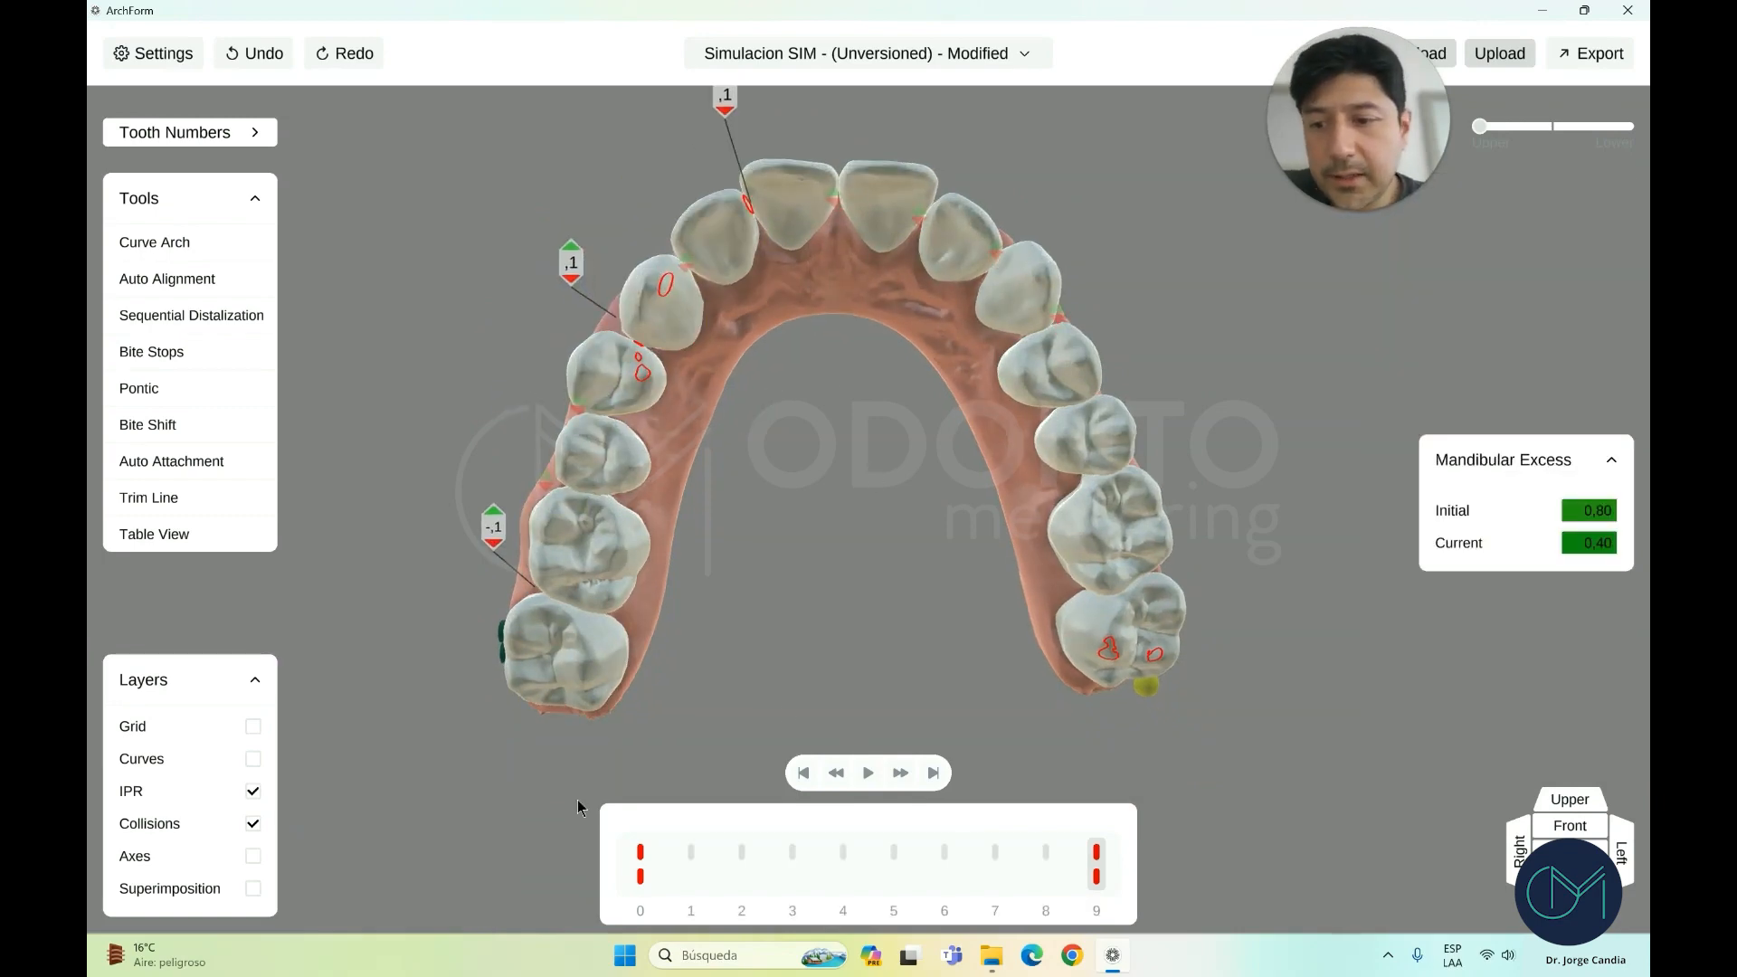
Compare against the superimposed original positions, then clear all movements on stage 9
{"action": "key", "text": "s"}
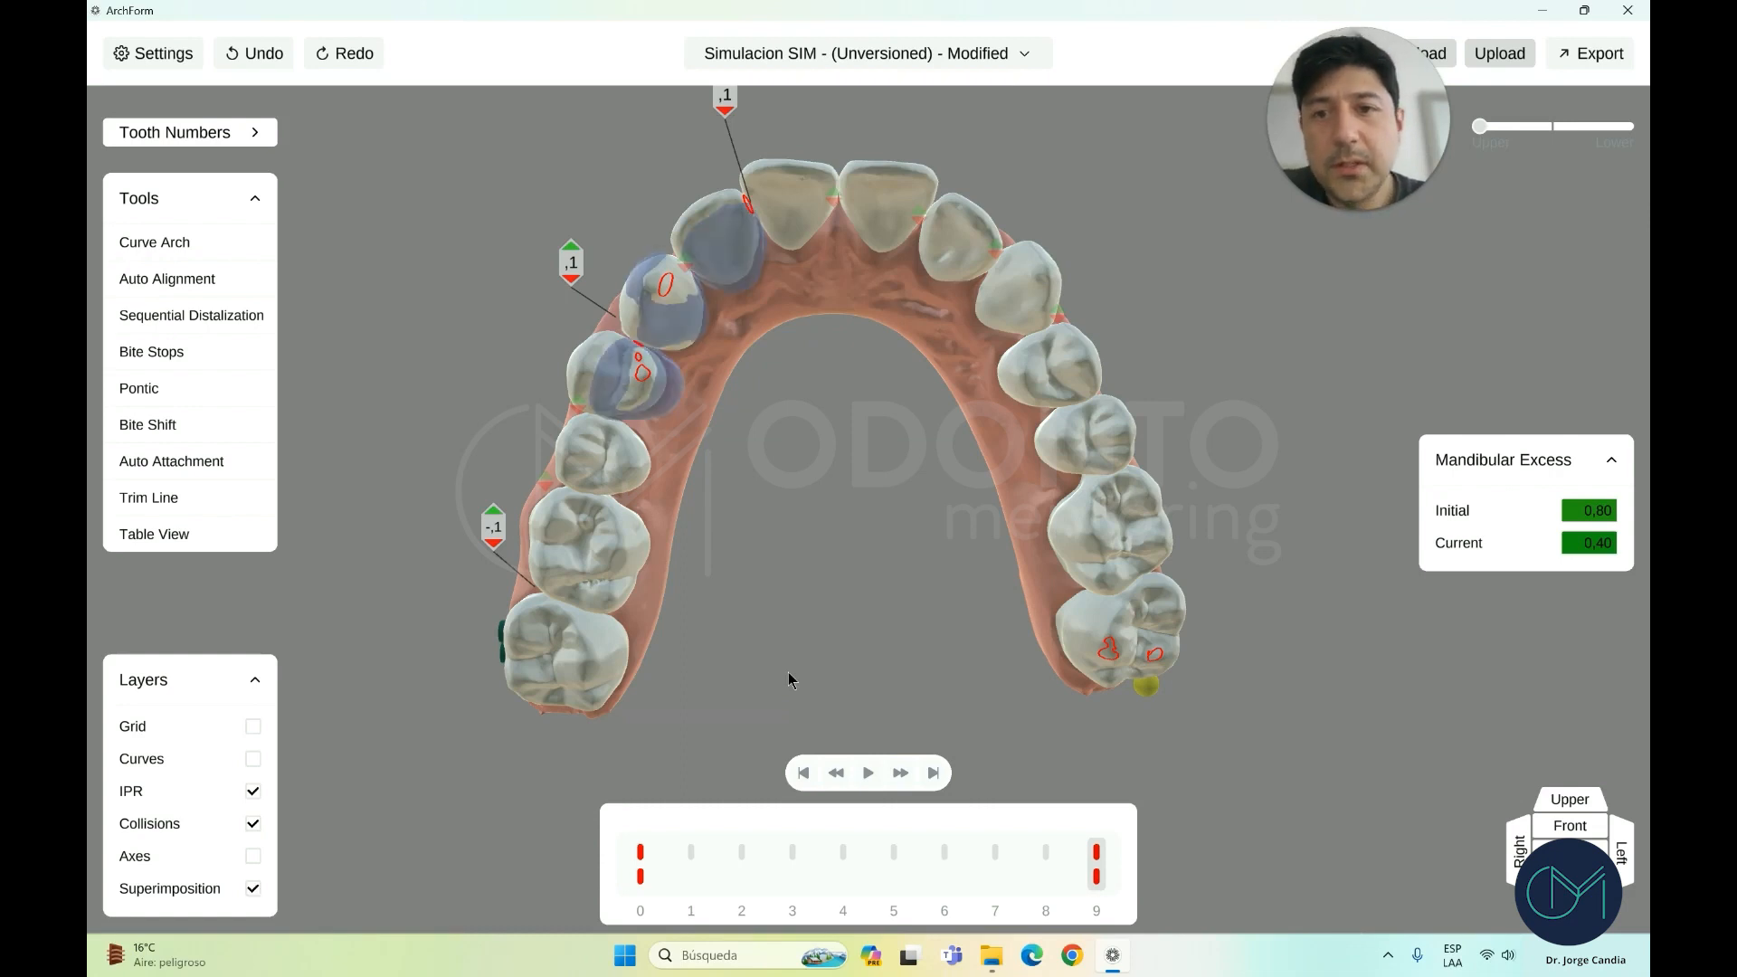
{"action": "scroll", "coordinate": [821, 273], "scroll_direction": "up", "scroll_amount": 3}
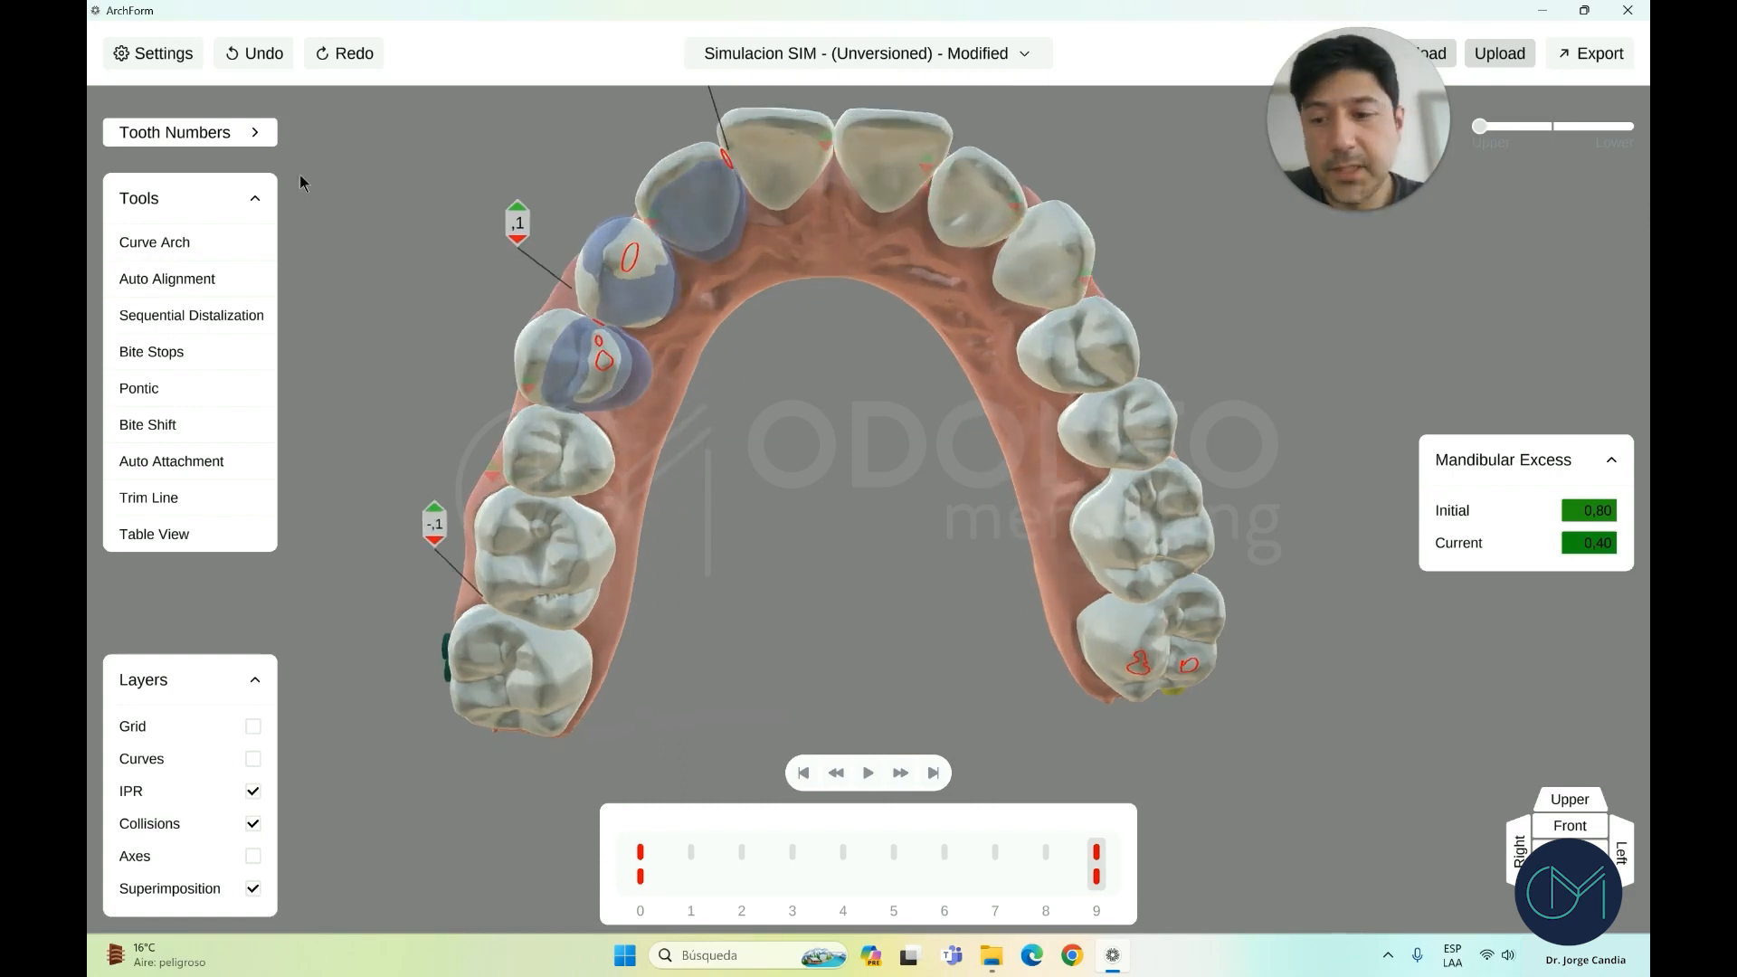
{"action": "left_click", "coordinate": [253, 888]}
{"action": "right_click", "coordinate": [1096, 874]}
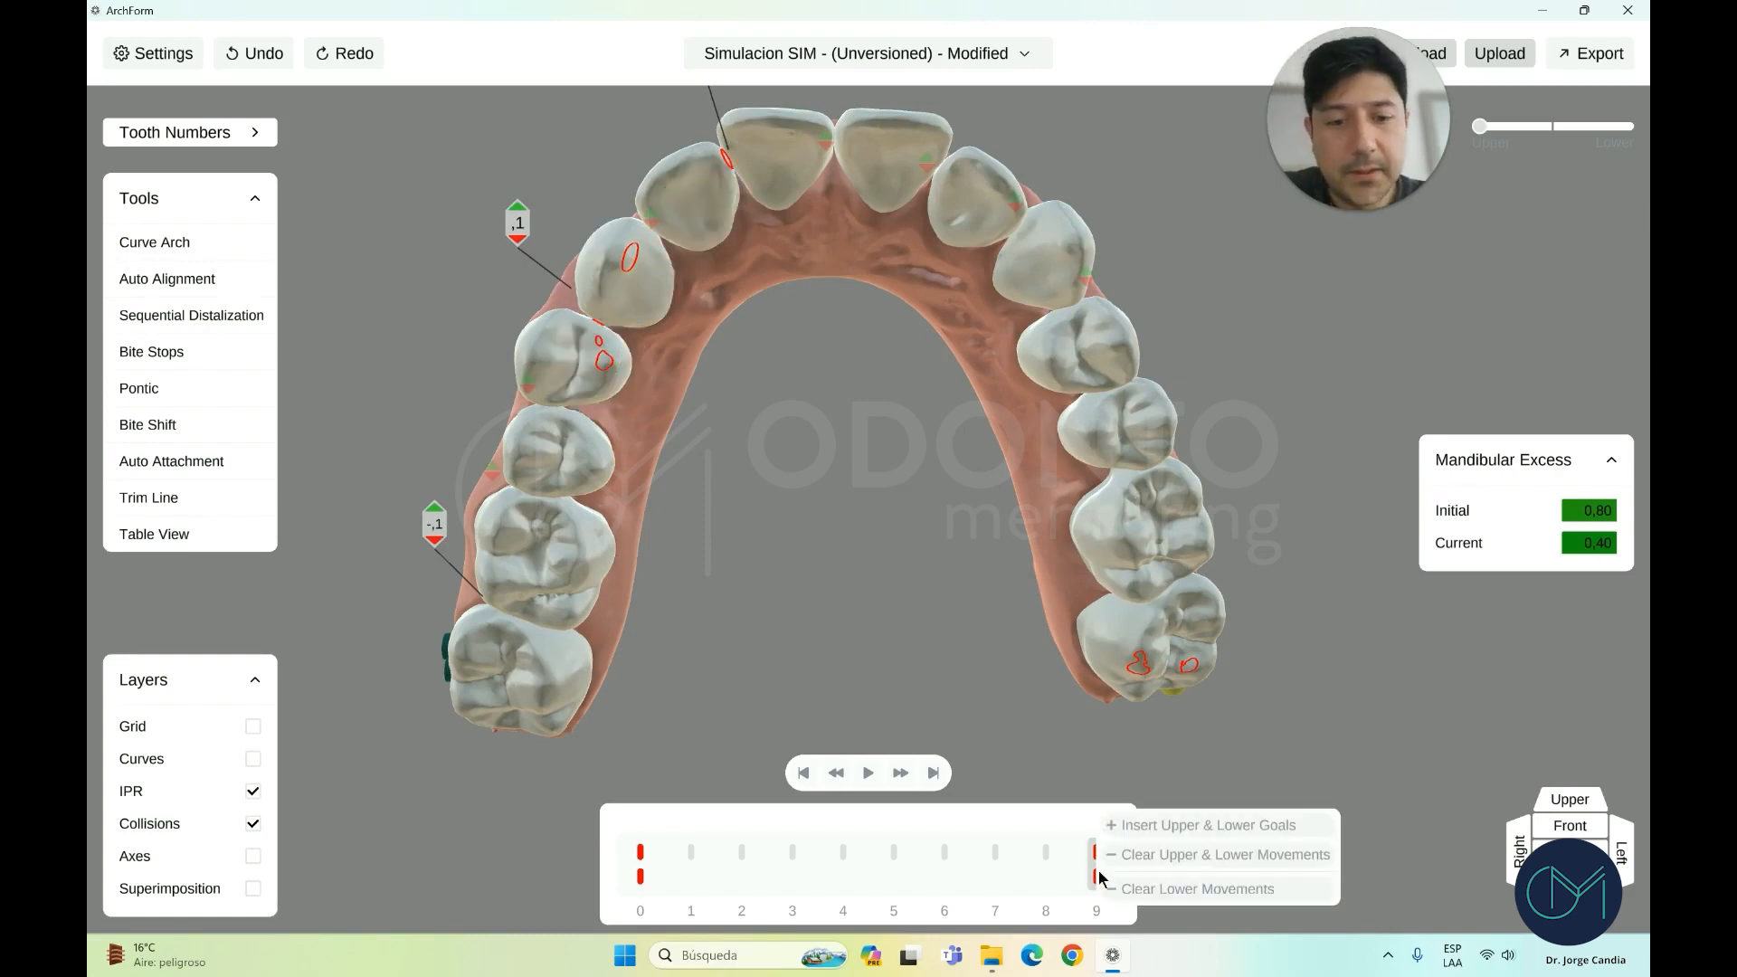
{"action": "left_click", "coordinate": [1165, 859]}
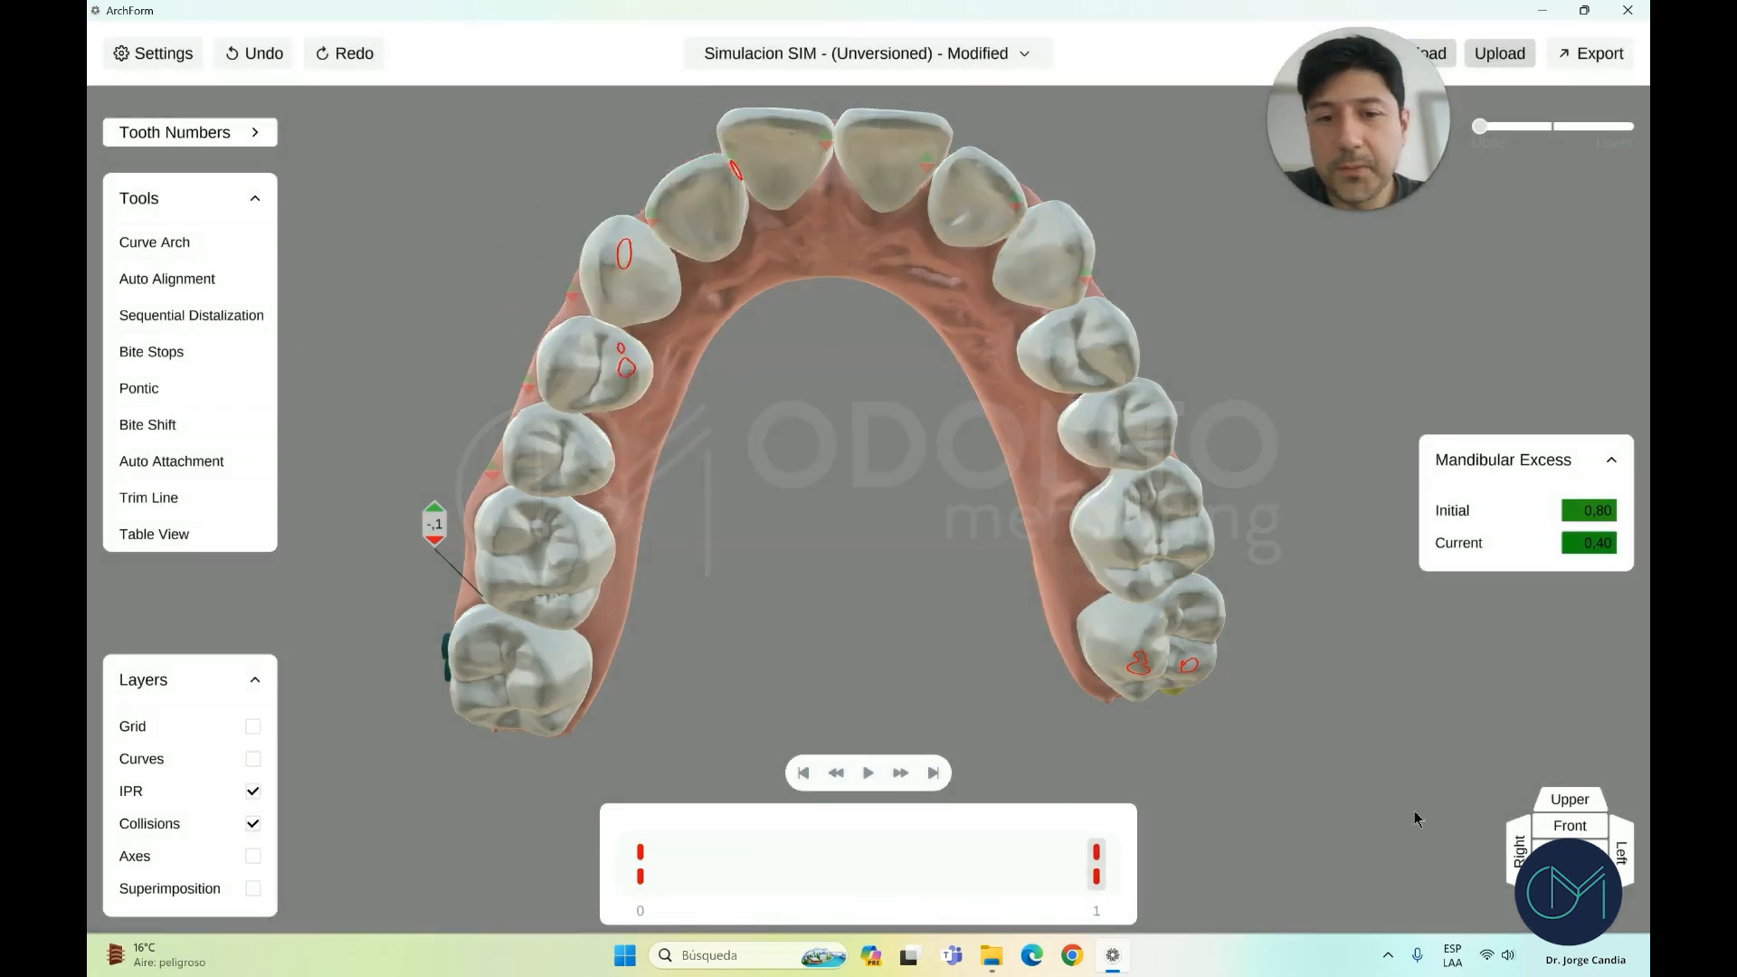
With the grid on, trial-extrude the upper central incisor, then clear stage 10's upper and lower movements
{"action": "left_click", "coordinate": [1568, 825]}
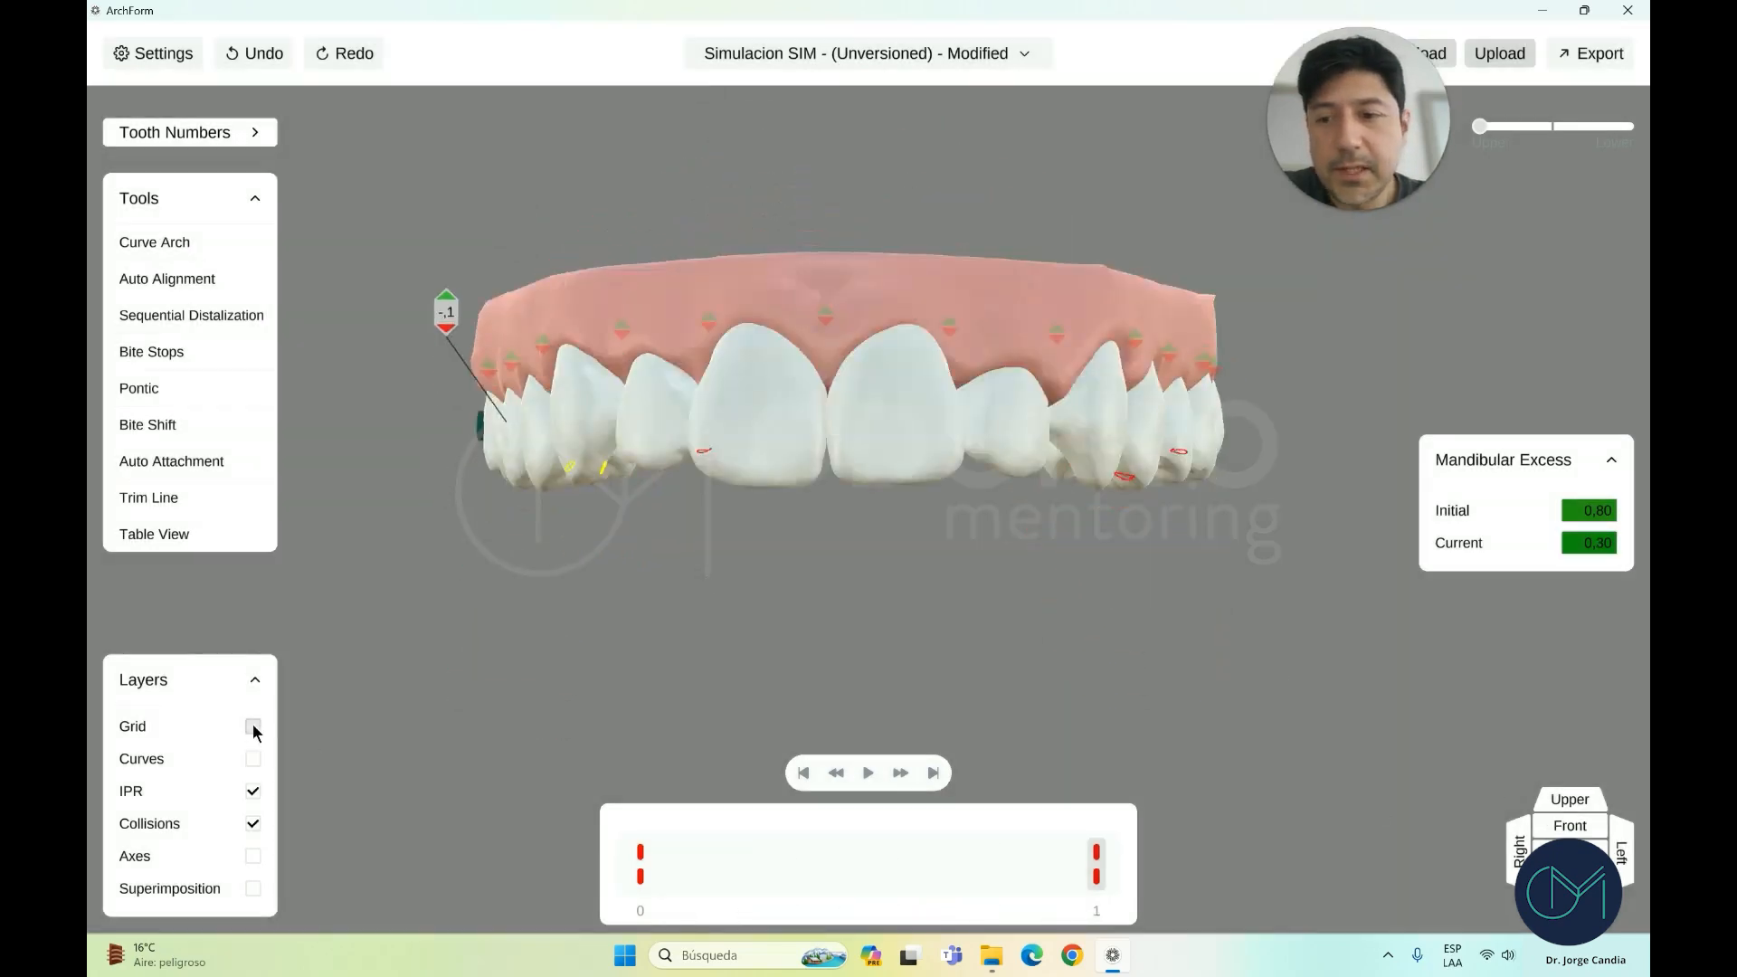
{"action": "left_click", "coordinate": [253, 726]}
{"action": "scroll", "coordinate": [905, 507], "scroll_direction": "up", "scroll_amount": 3}
{"action": "left_click", "coordinate": [778, 454]}
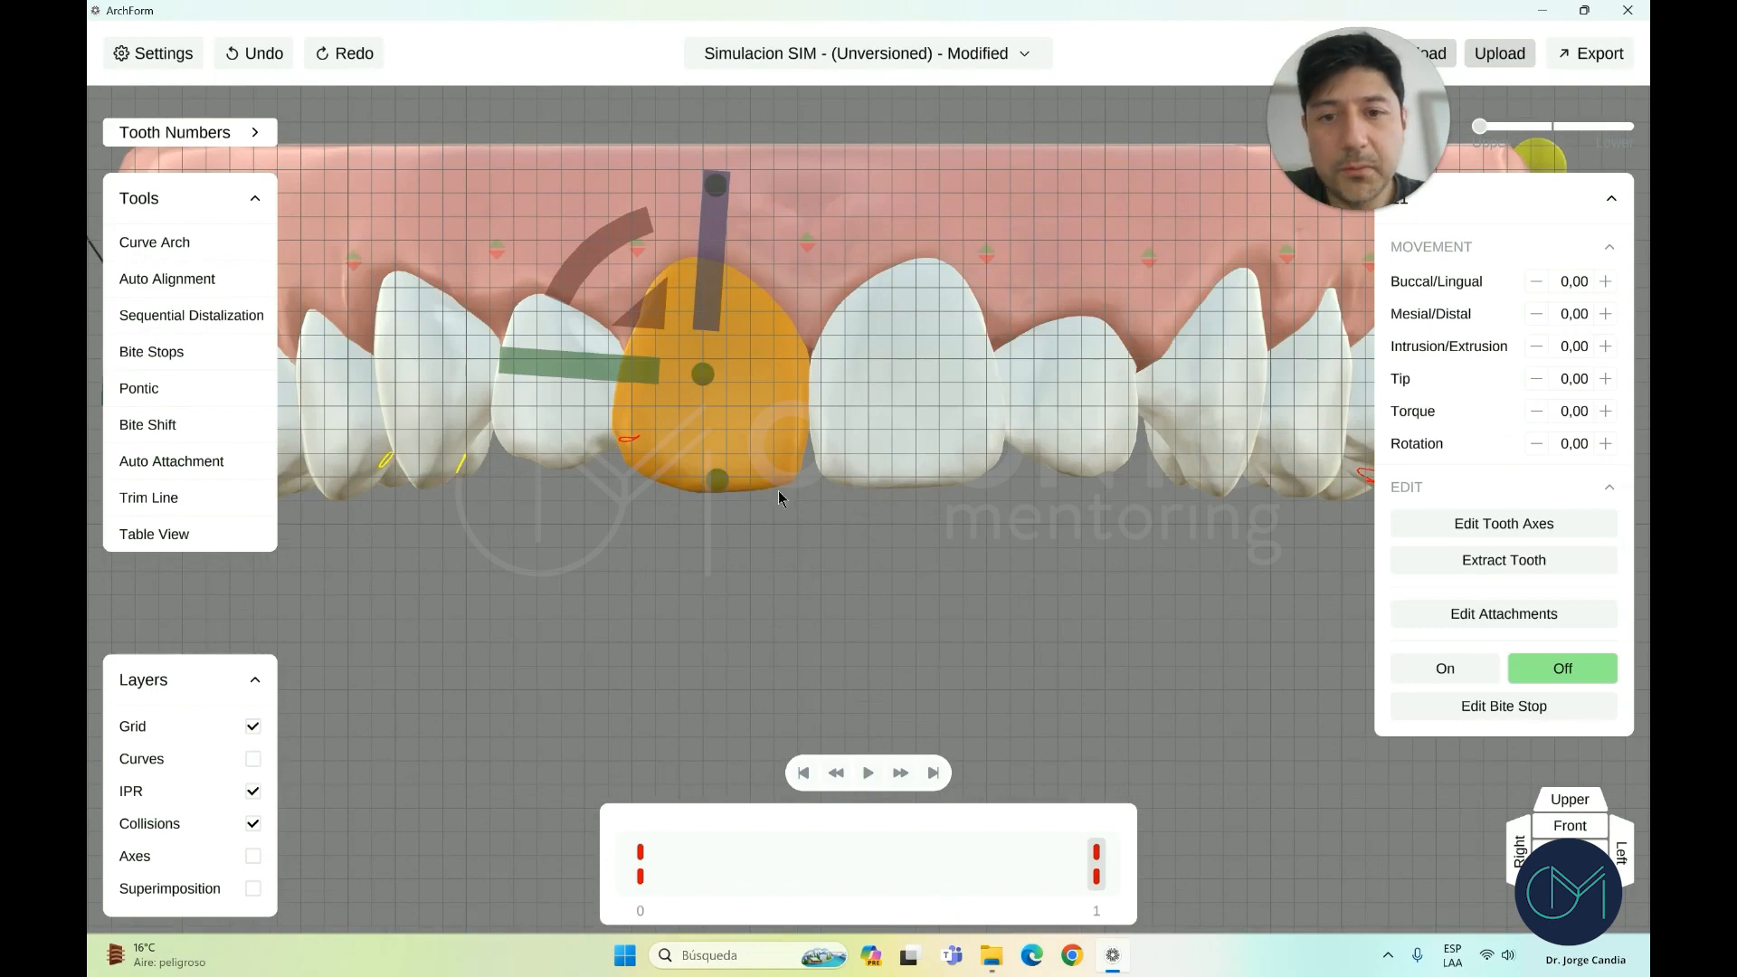
{"action": "left_click", "coordinate": [950, 352]}
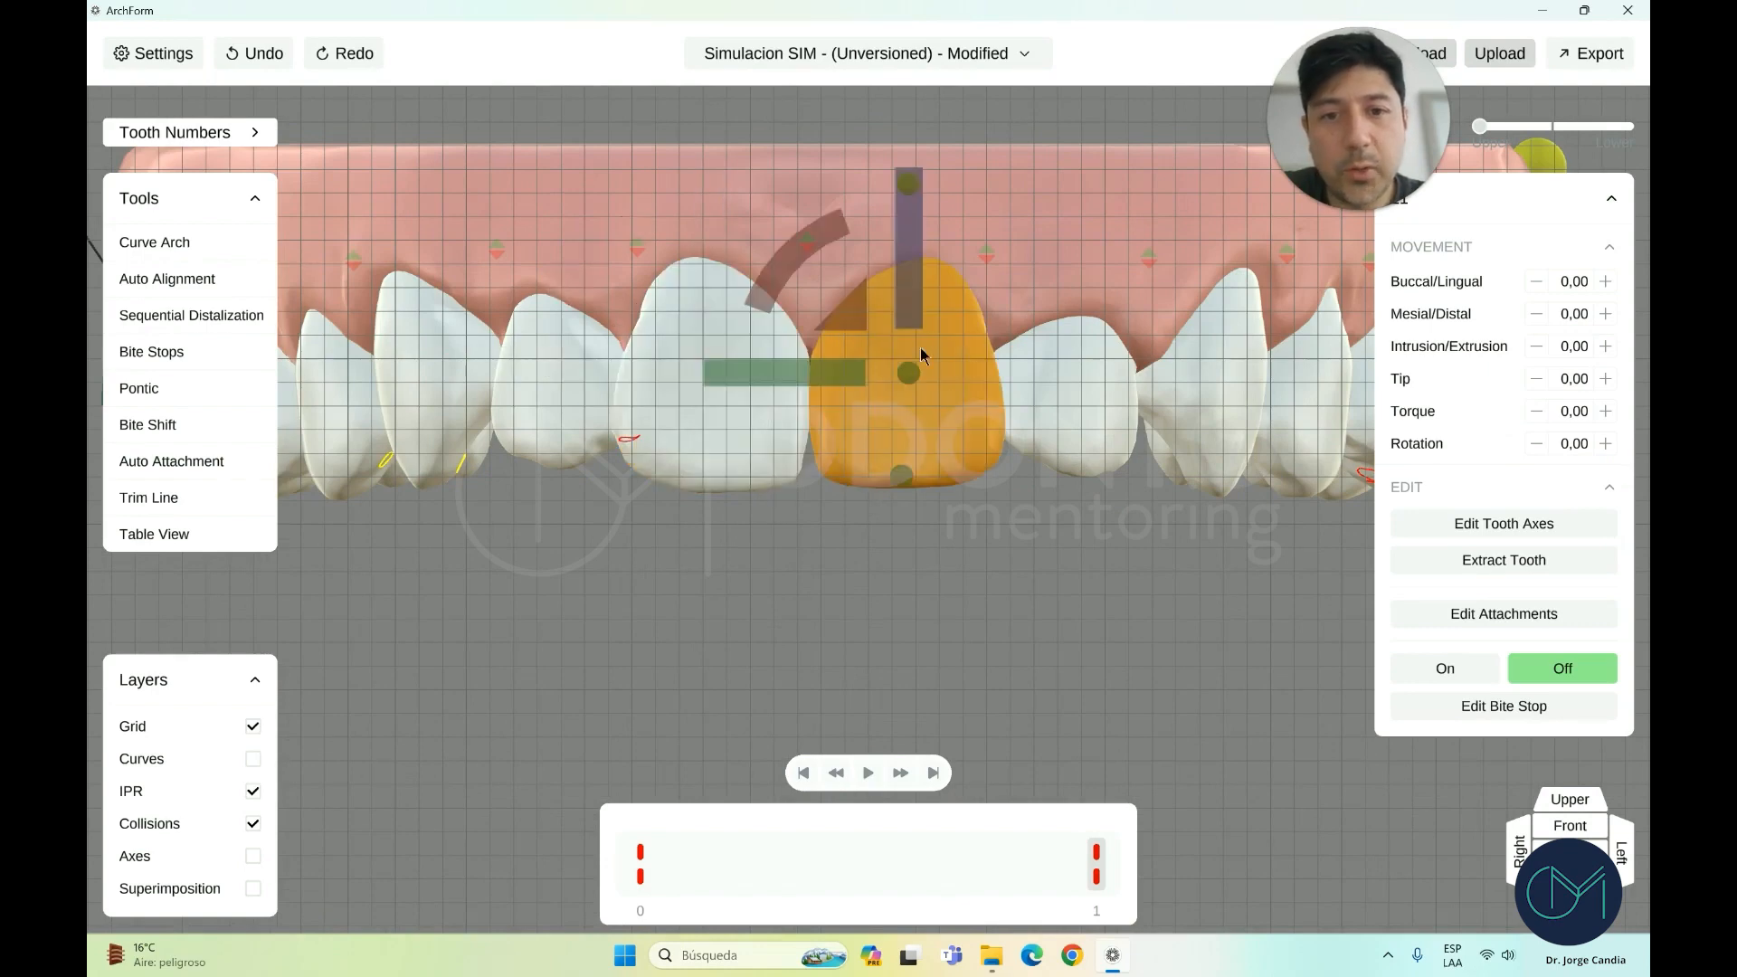
{"action": "left_click_drag", "start_coordinate": [909, 330], "coordinate": [910, 342]}
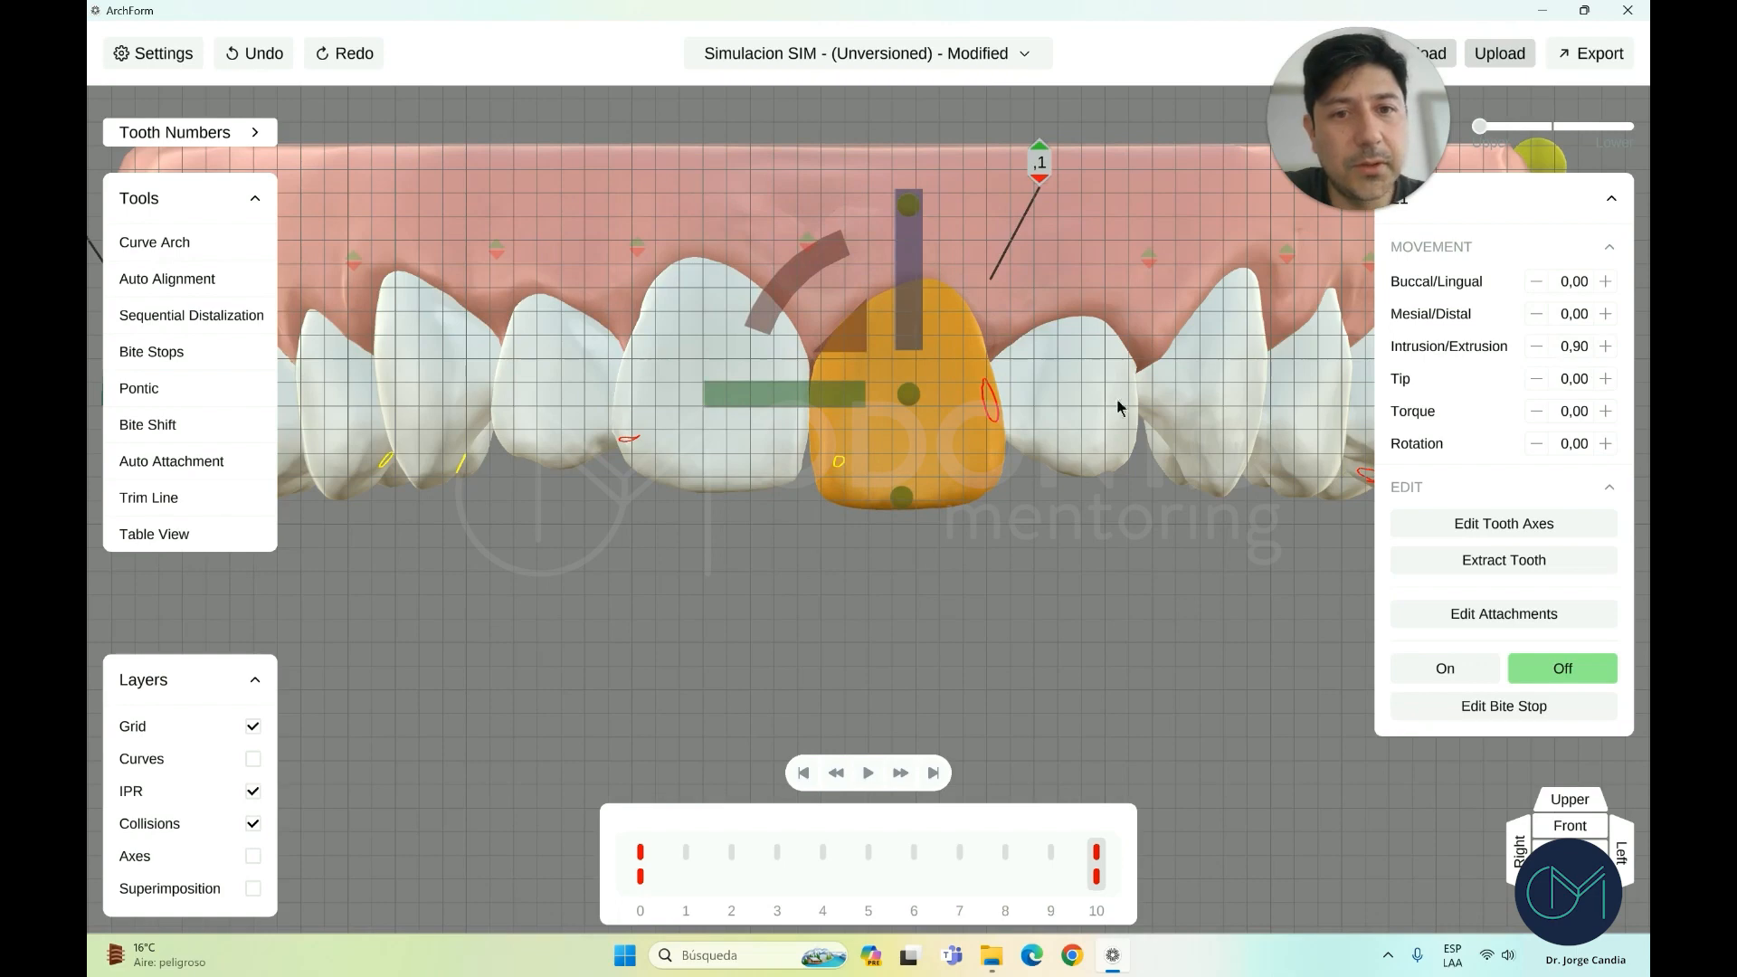
{"action": "right_click", "coordinate": [1095, 887]}
{"action": "left_click", "coordinate": [1158, 856]}
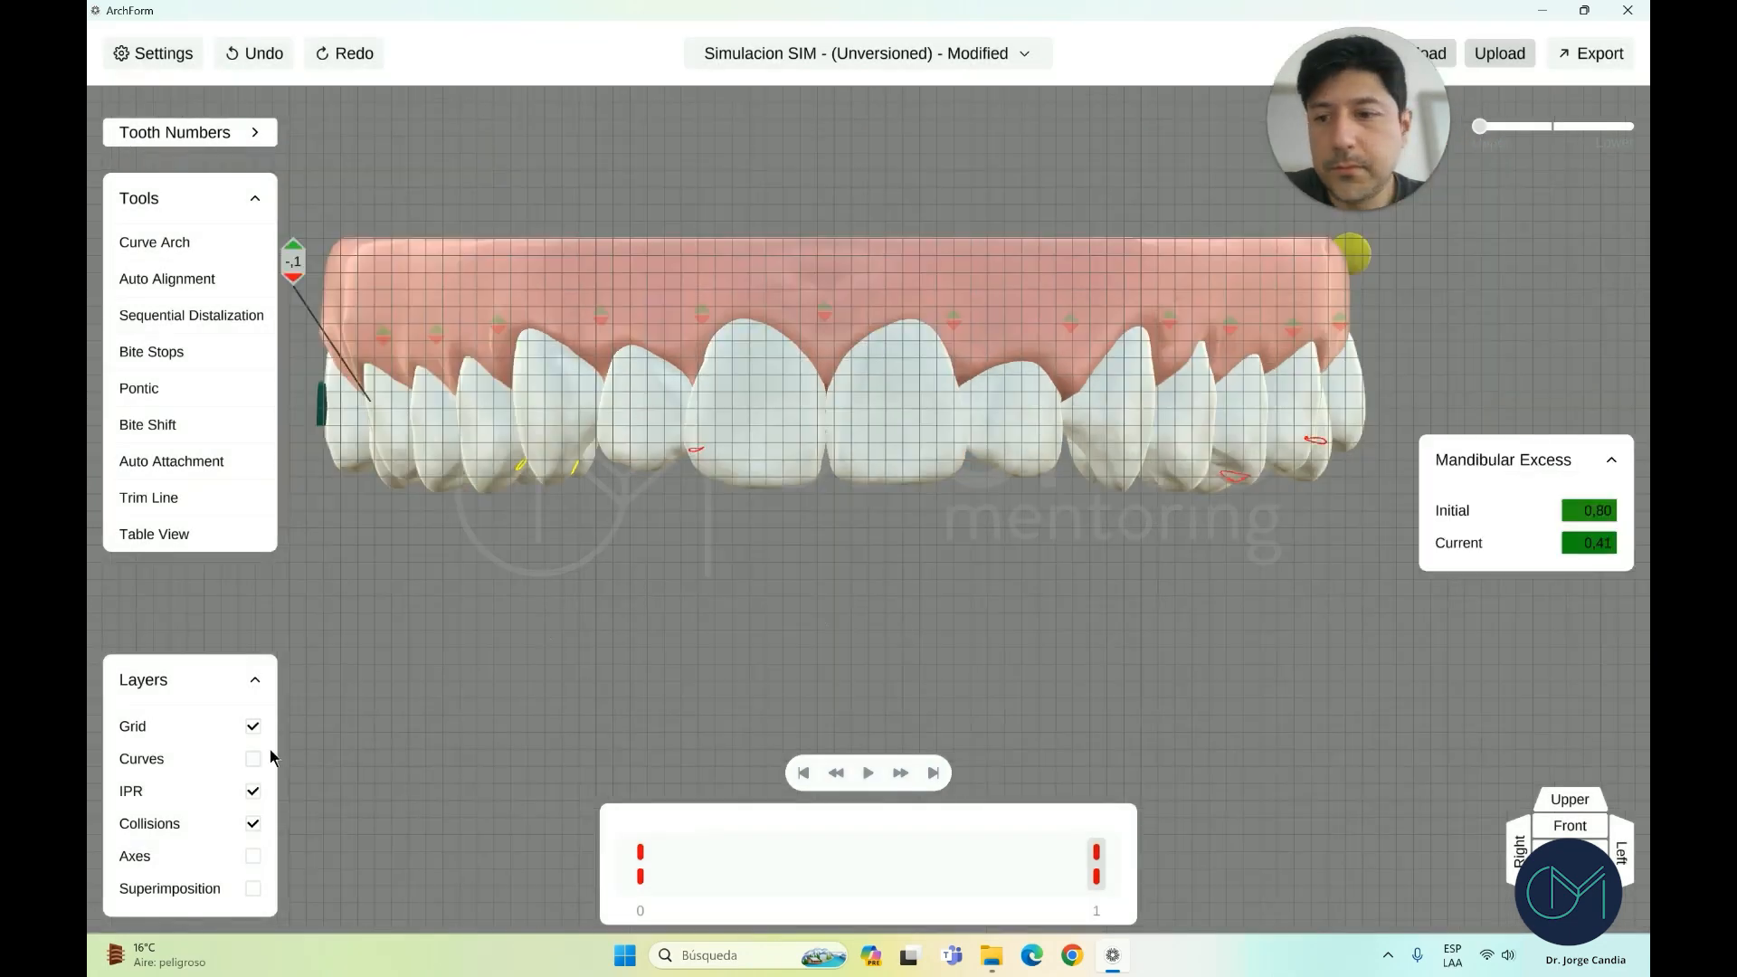
Hide the grid, show the arch curves and tilt the upper arch for an oblique view
{"action": "left_click", "coordinate": [254, 728]}
{"action": "left_click", "coordinate": [1563, 801]}
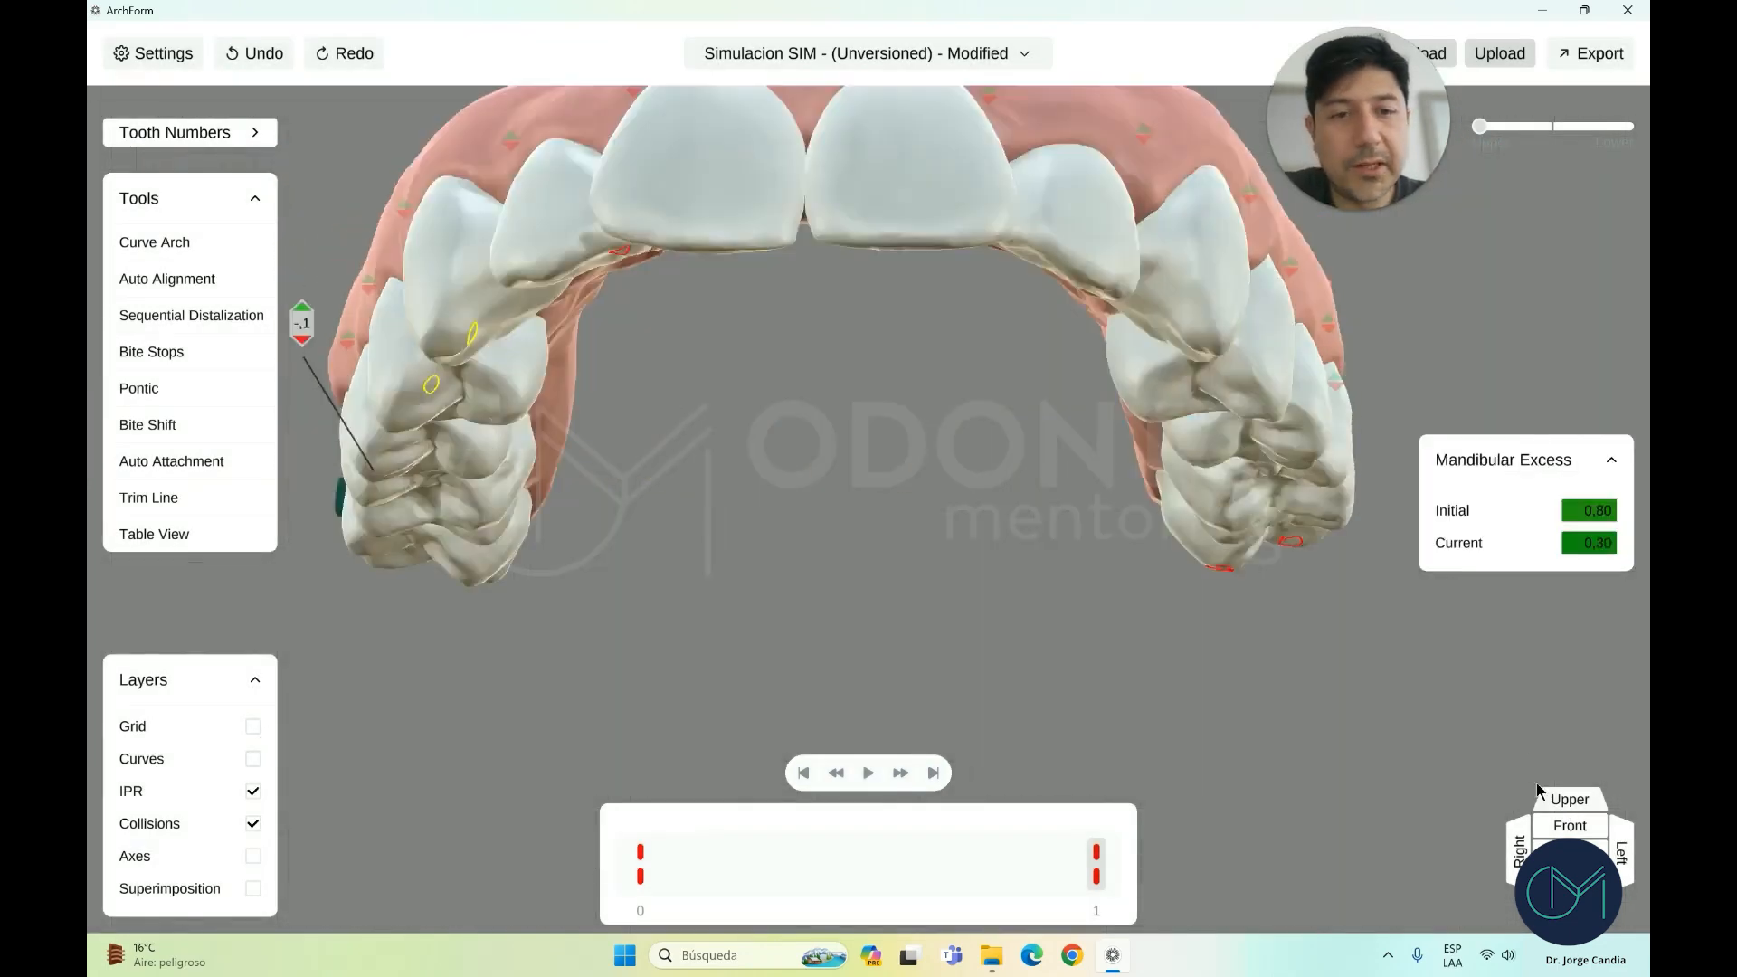
{"action": "left_click", "coordinate": [257, 762]}
{"action": "scroll", "coordinate": [757, 429], "scroll_direction": "down", "scroll_amount": 2}
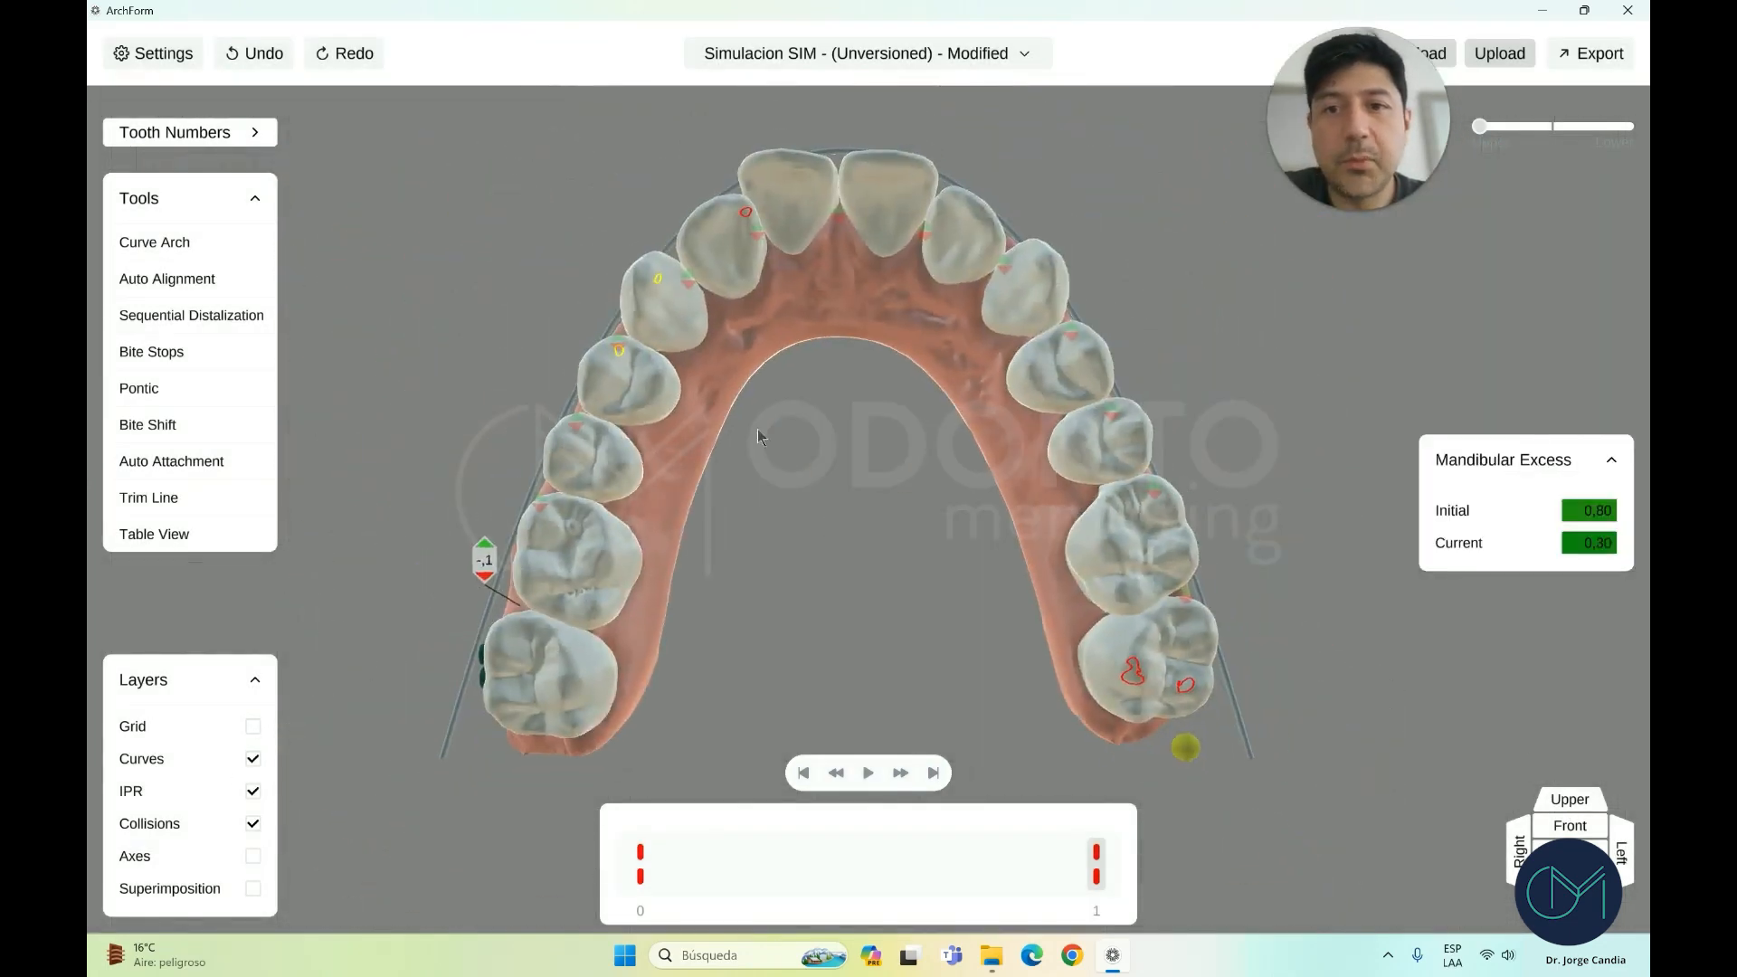
{"action": "right_click_drag", "start_coordinate": [757, 429], "coordinate": [759, 467]}
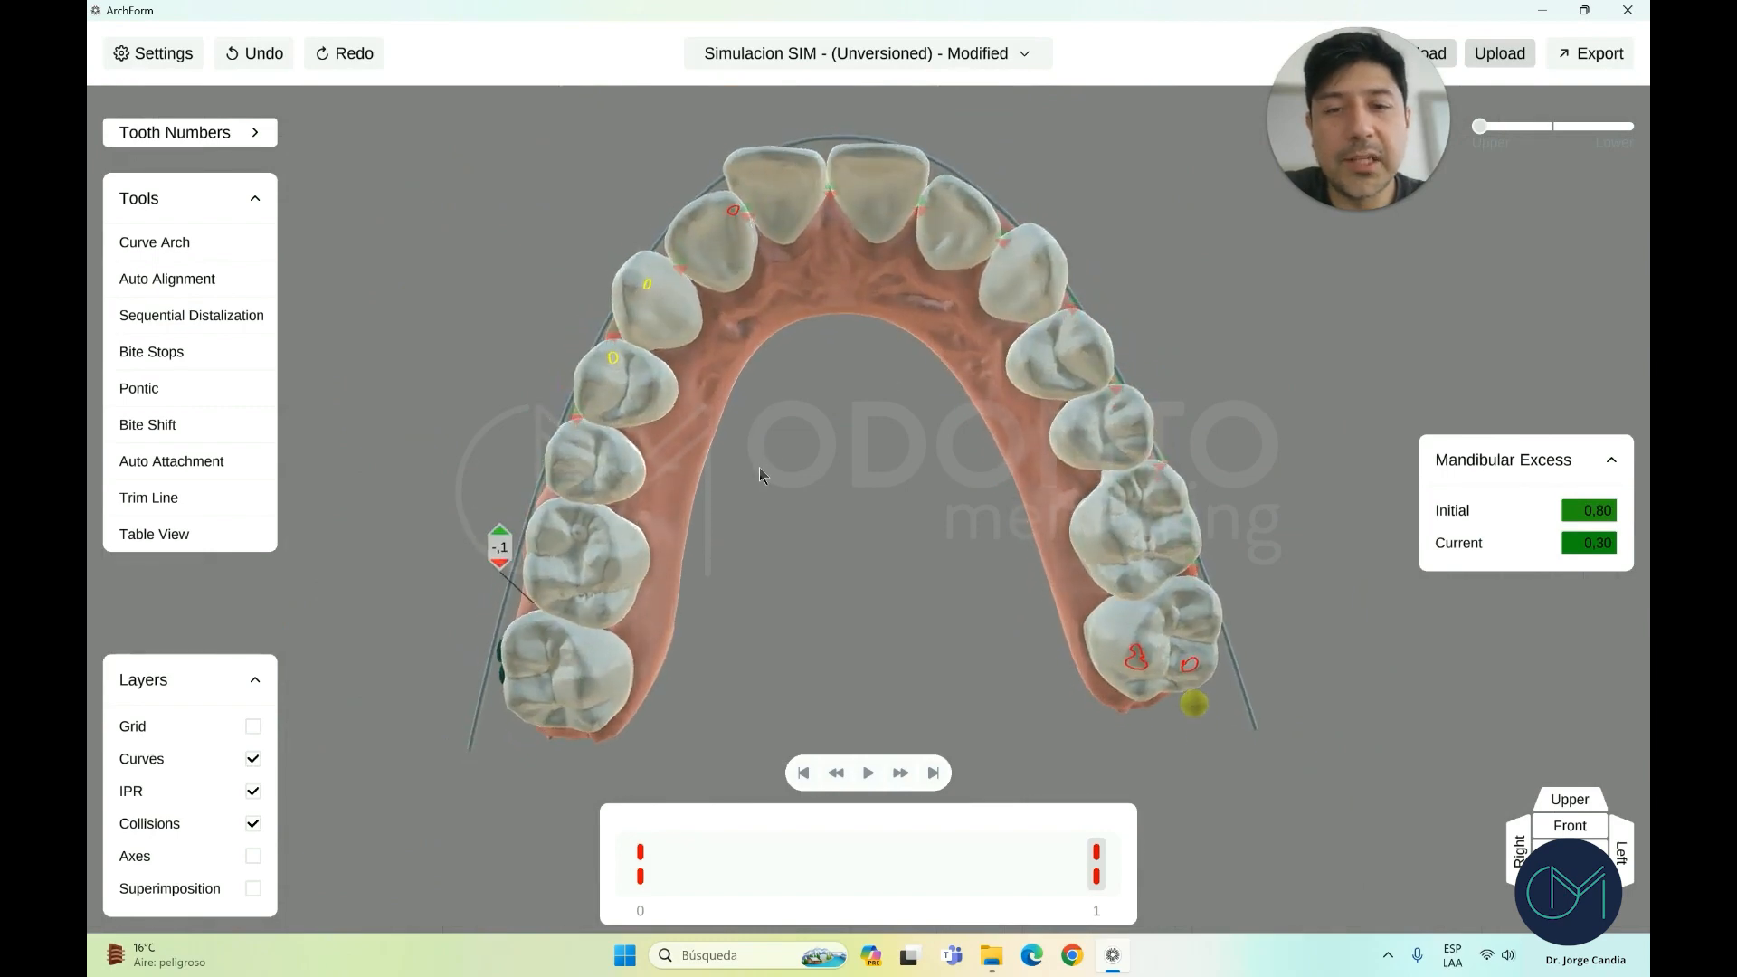
{"action": "scroll", "coordinate": [816, 333], "scroll_direction": "up", "scroll_amount": 3}
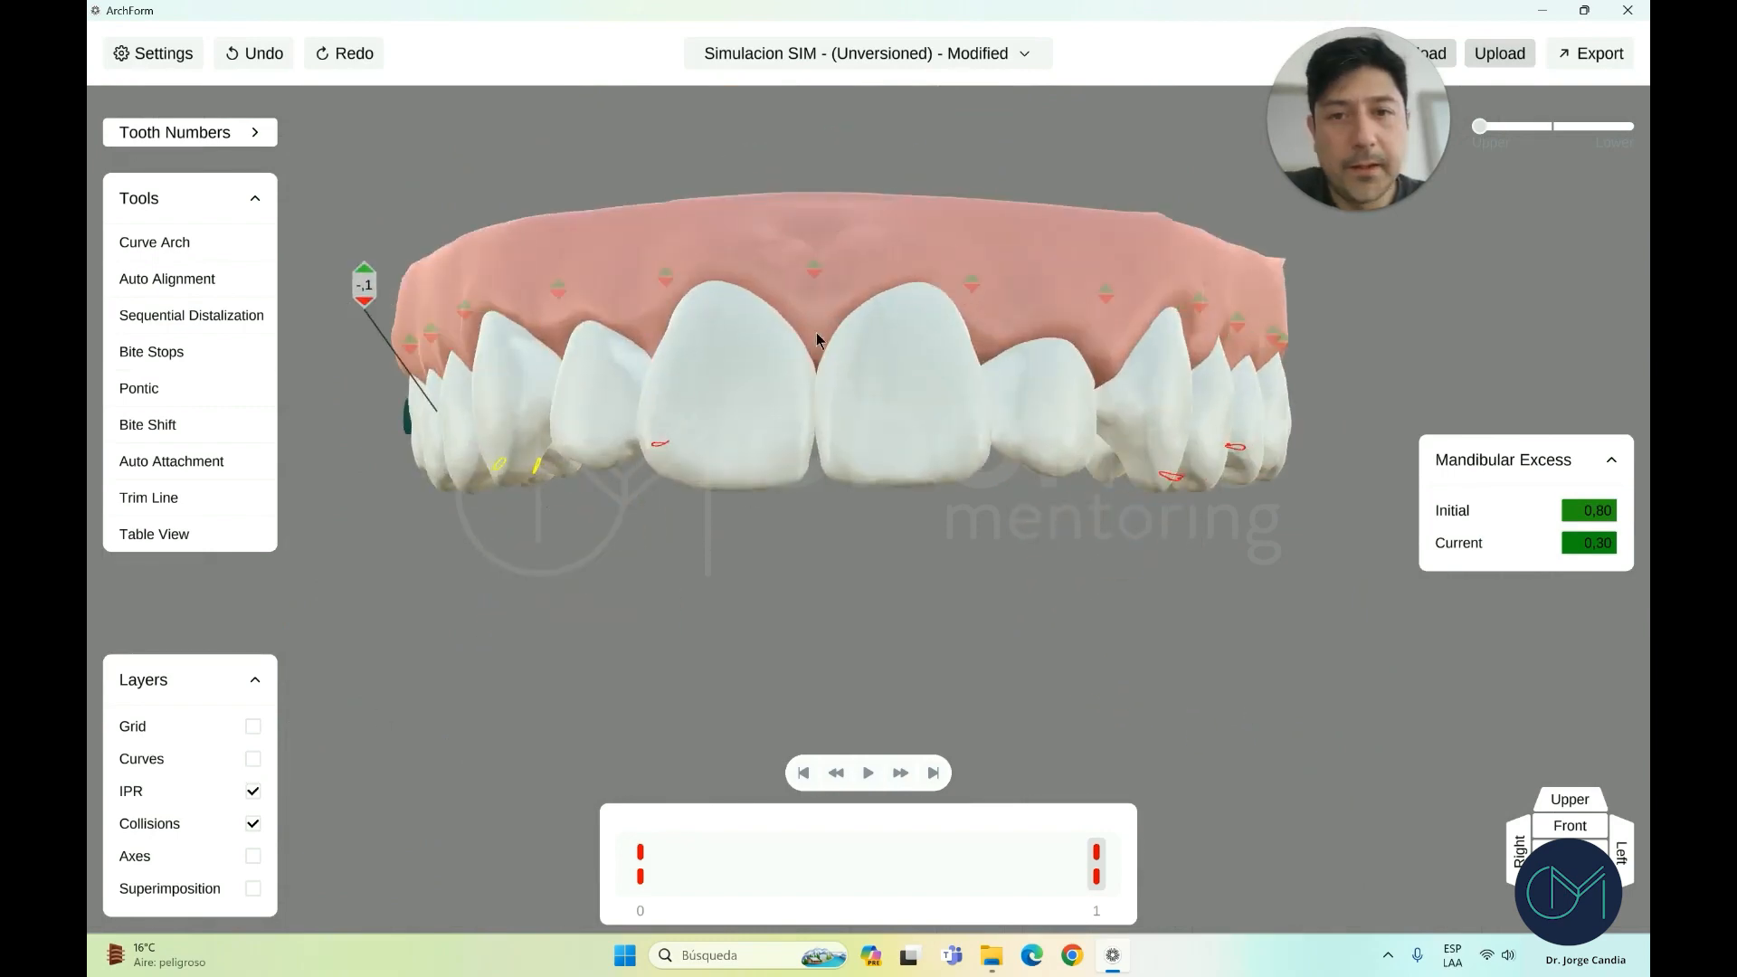
{"action": "right_click_drag", "start_coordinate": [816, 333], "coordinate": [833, 307]}
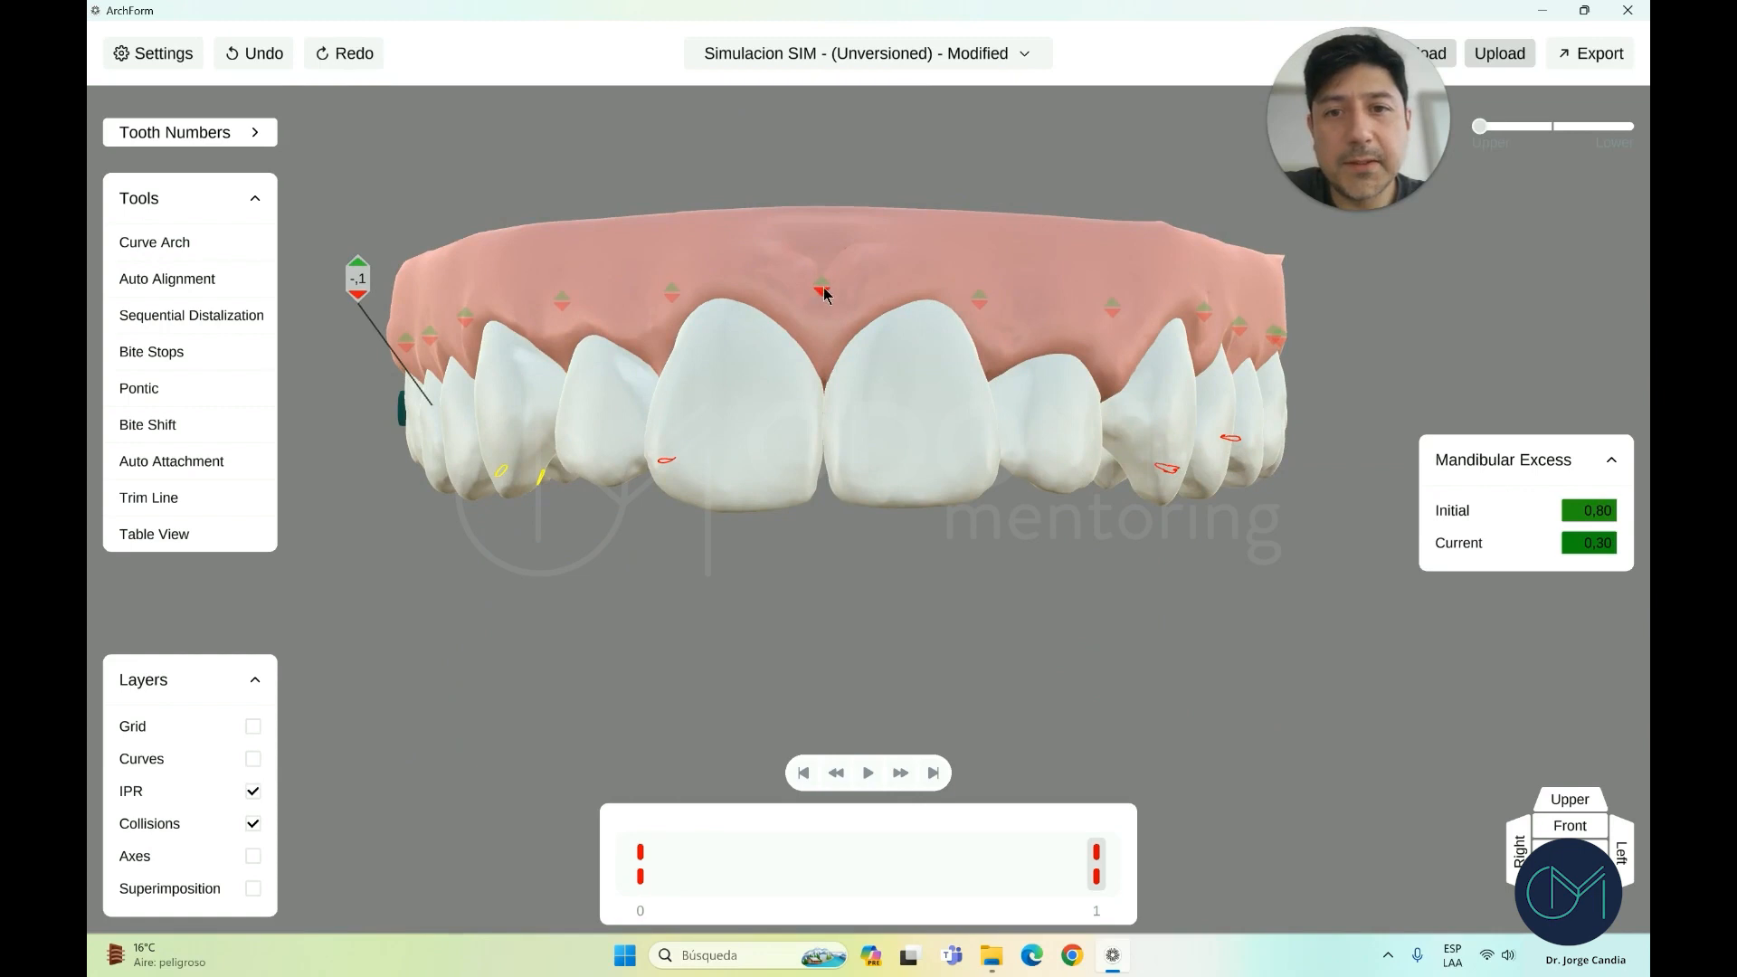
Add IPR between the upper central incisors and raise it to ,3
{"action": "left_click", "coordinate": [820, 283]}
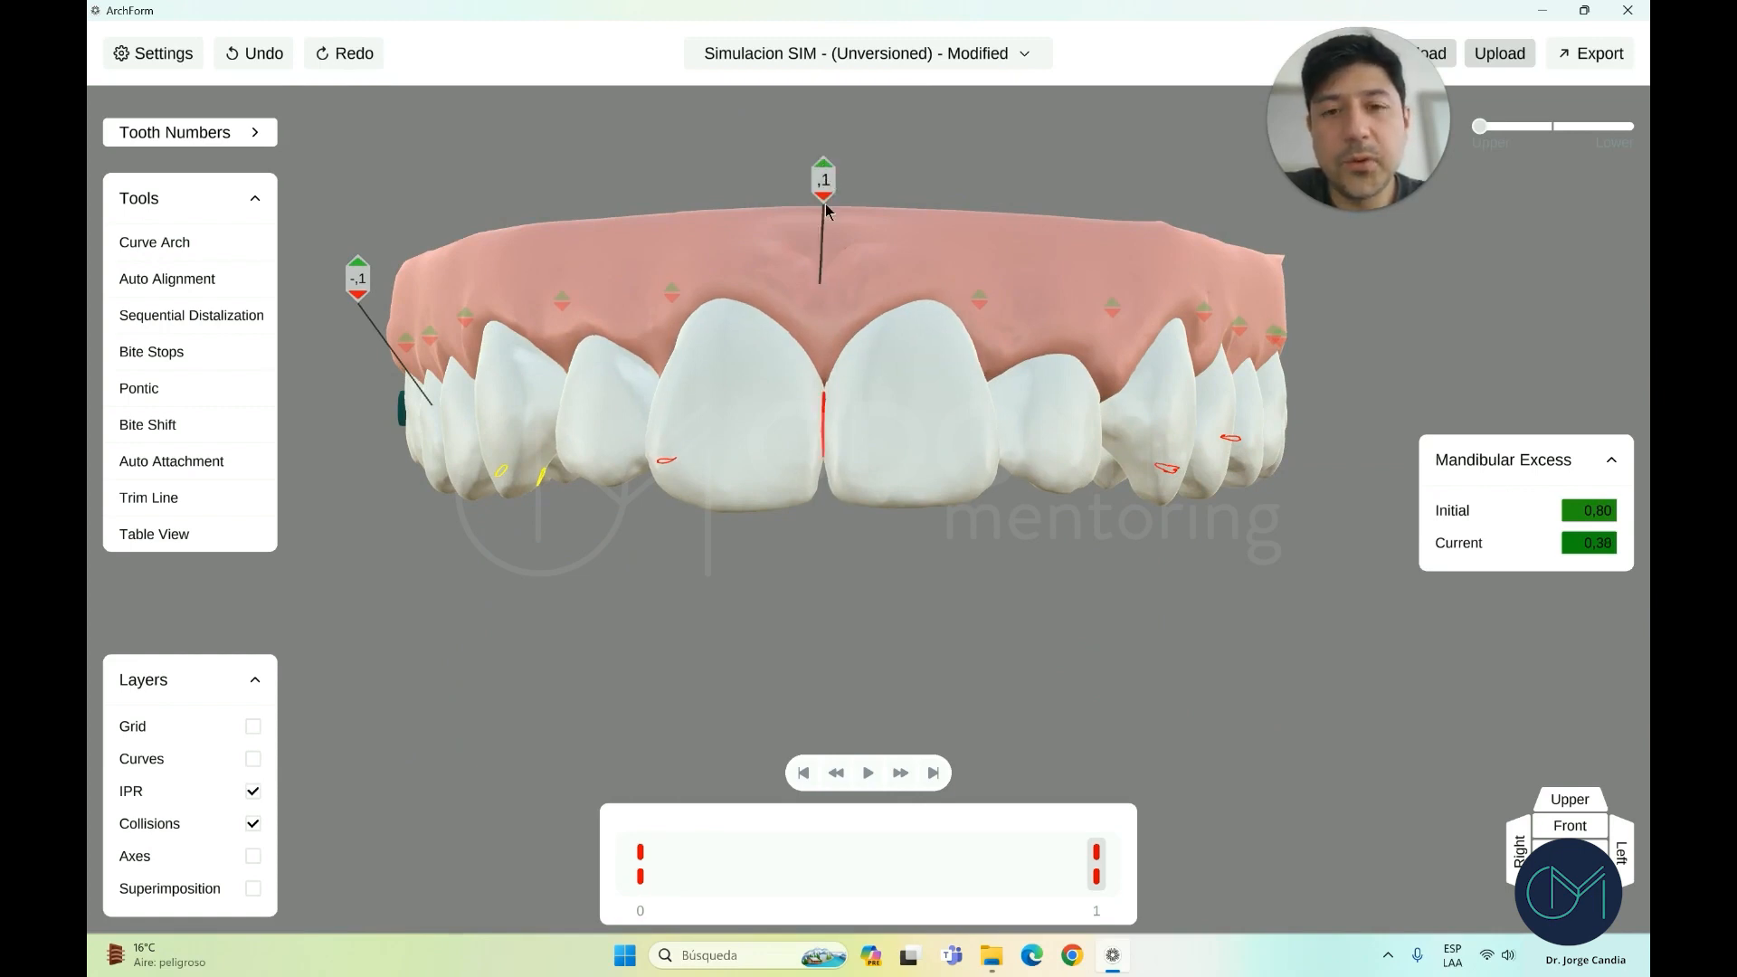
{"action": "left_click", "coordinate": [826, 166]}
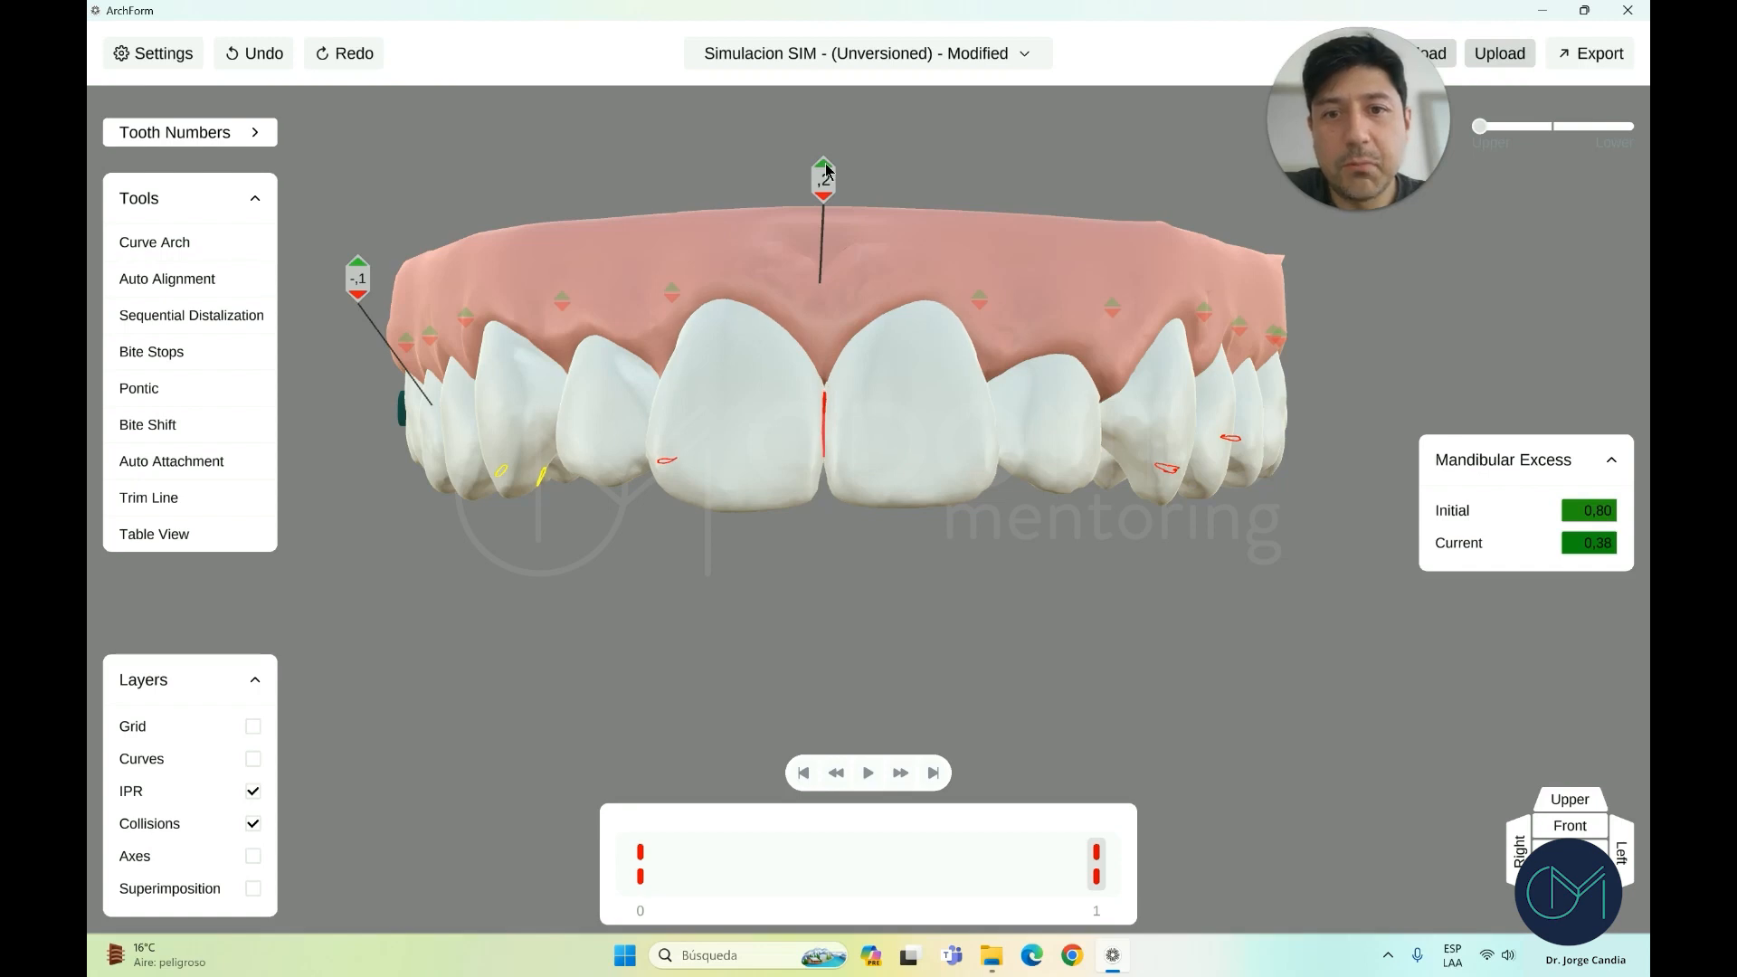
{"action": "left_click", "coordinate": [826, 166]}
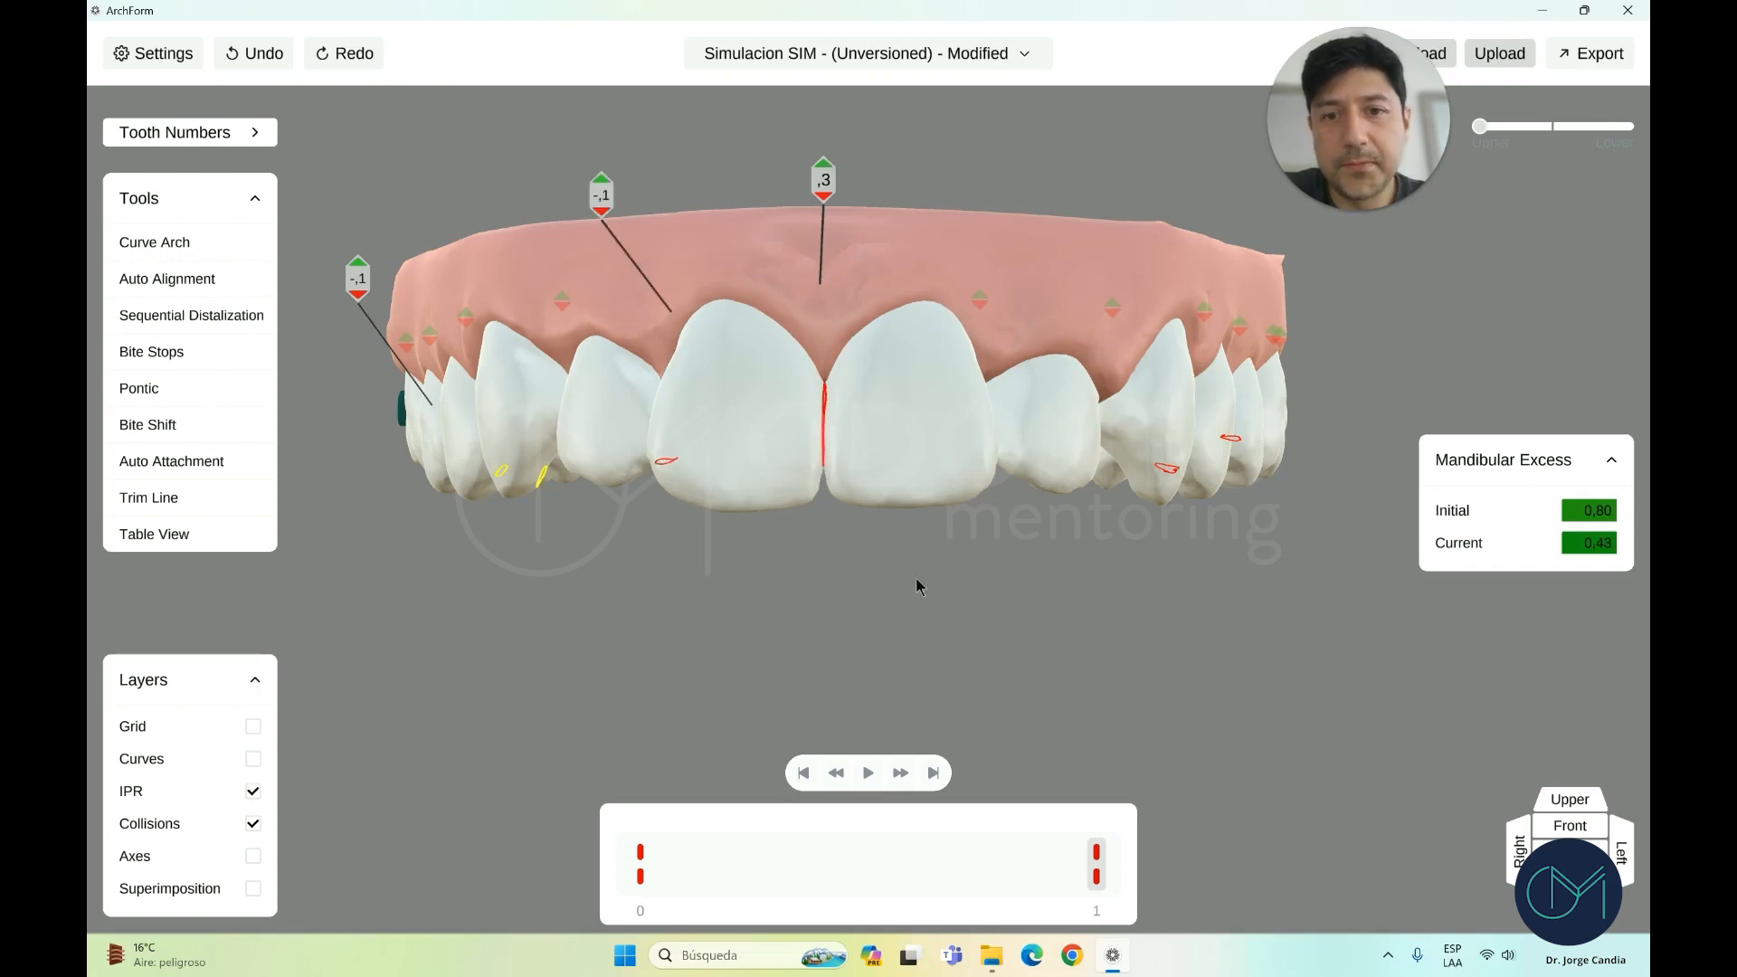
{"action": "left_click_drag", "start_coordinate": [930, 643], "coordinate": [920, 351]}
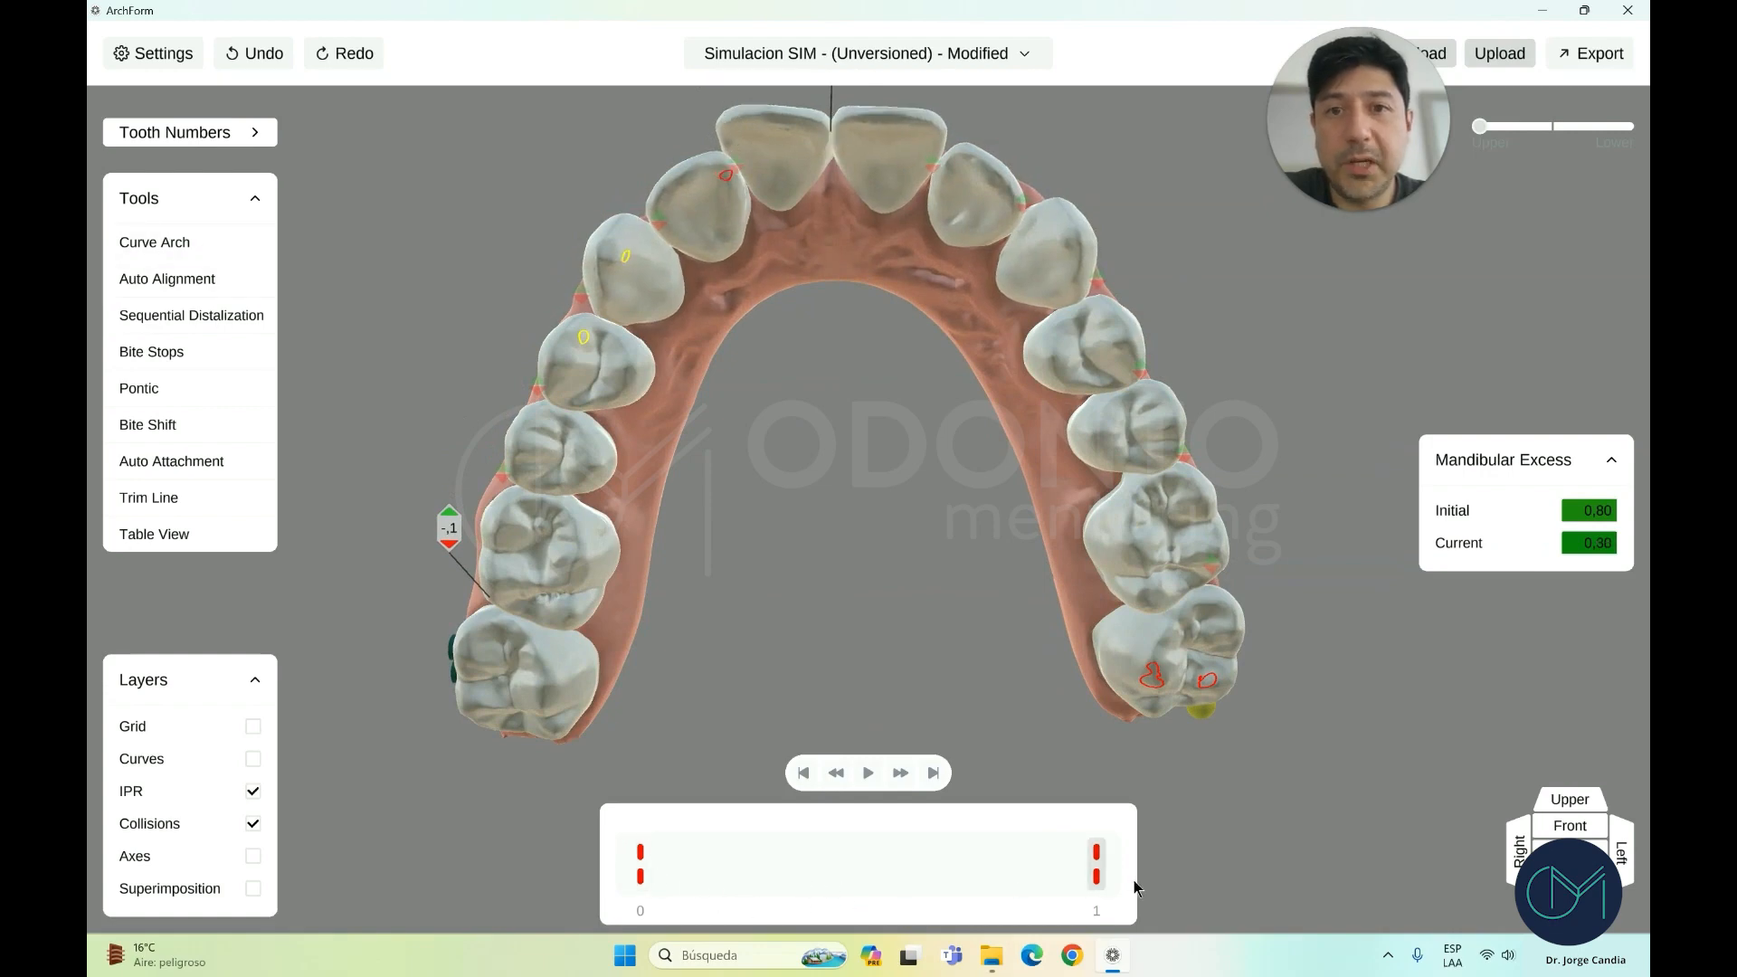
{"action": "scroll", "coordinate": [923, 543], "scroll_direction": "down", "scroll_amount": 1}
Trial-rotate an upper central incisor to 9,55 and shift the upper-left central -0,47 mesially
{"action": "left_click", "coordinate": [791, 214]}
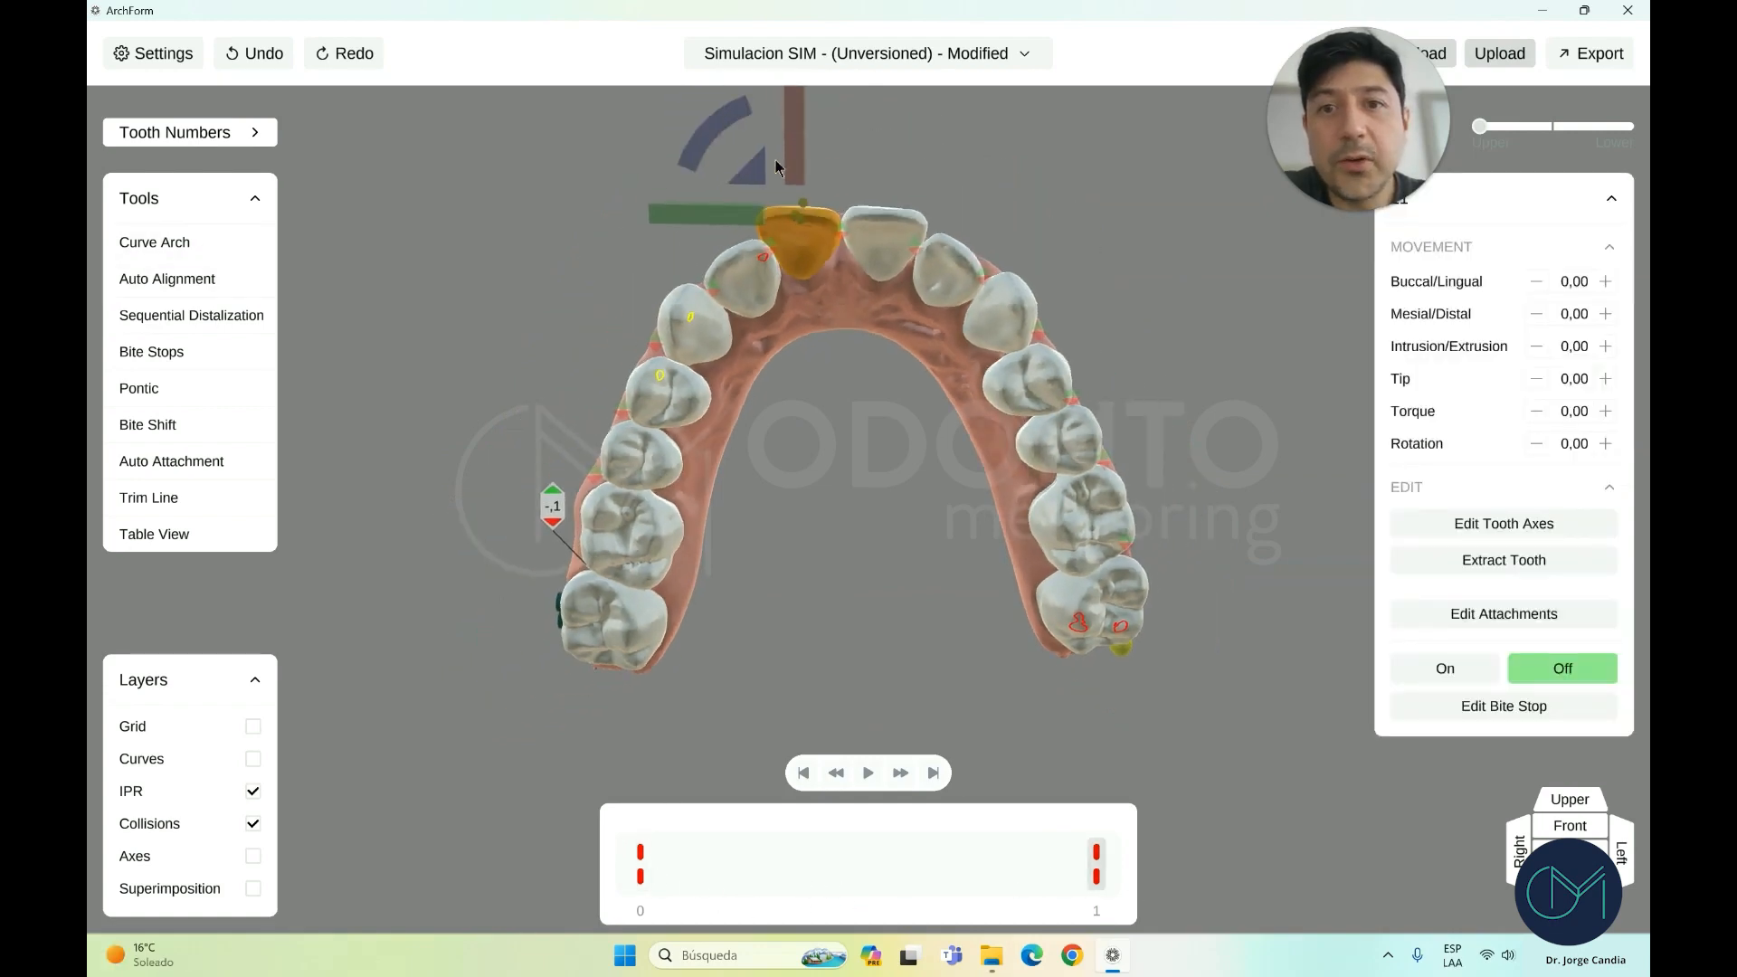
{"action": "left_click_drag", "start_coordinate": [697, 160], "coordinate": [789, 187]}
{"action": "left_click_drag", "start_coordinate": [867, 362], "coordinate": [876, 313]}
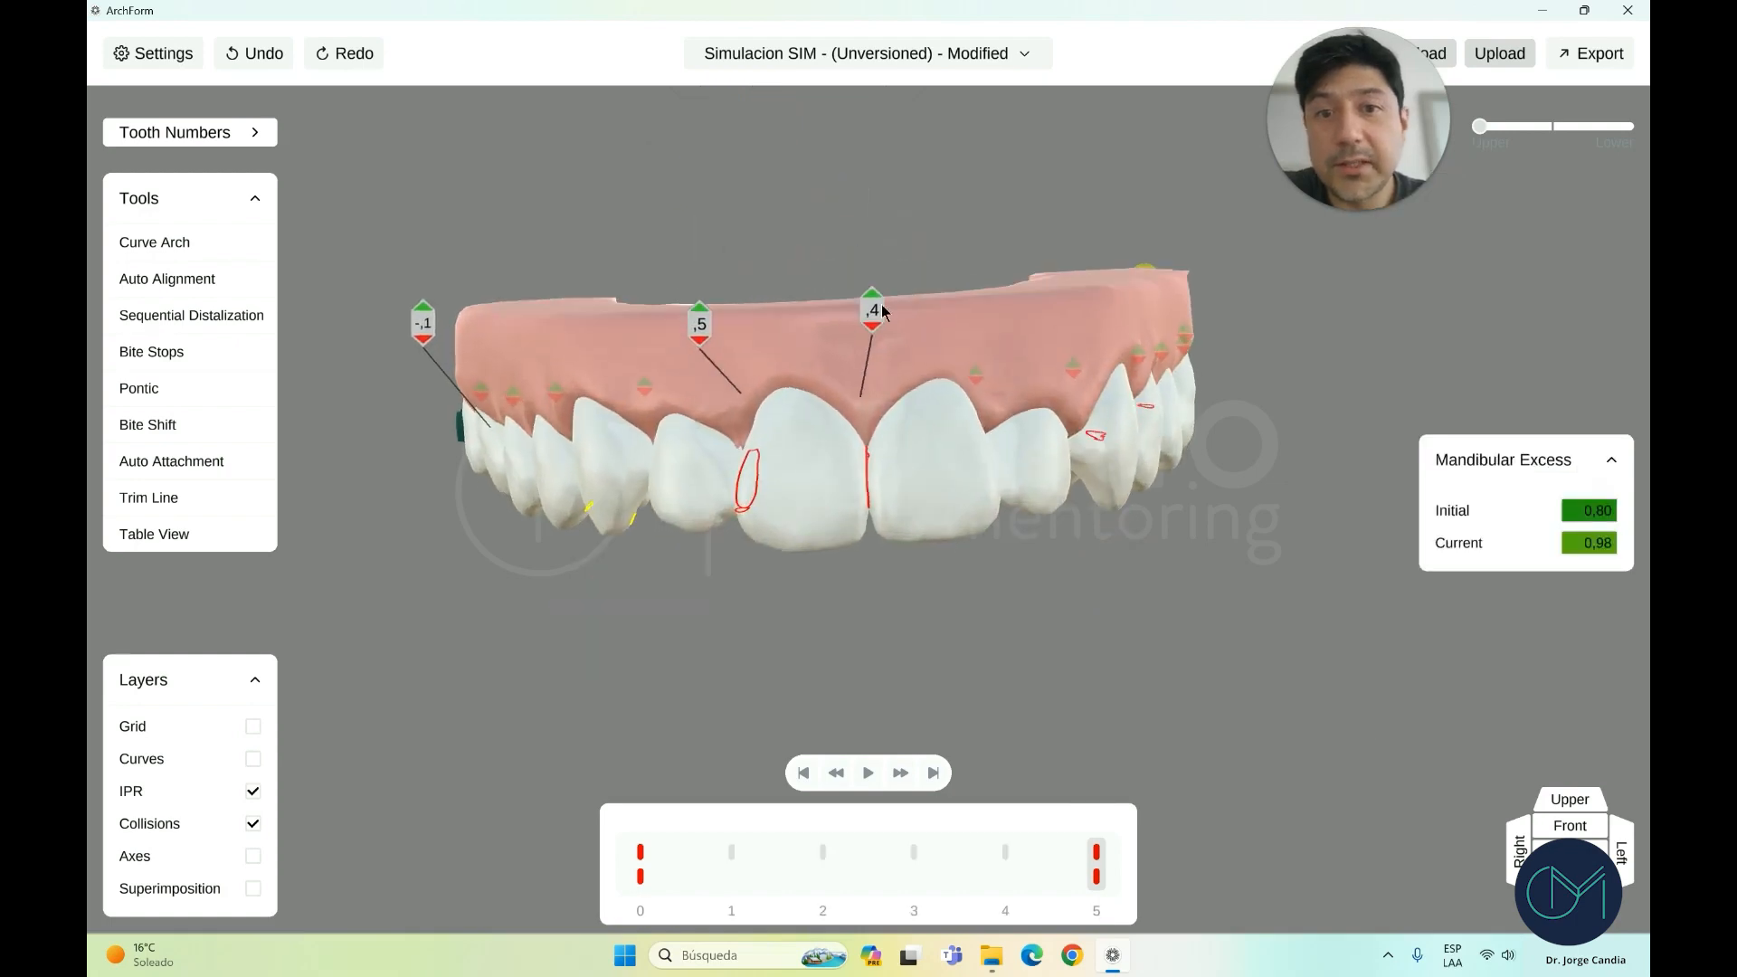
{"action": "left_click_drag", "start_coordinate": [836, 492], "coordinate": [798, 108]}
{"action": "left_click_drag", "start_coordinate": [638, 845], "coordinate": [1173, 871]}
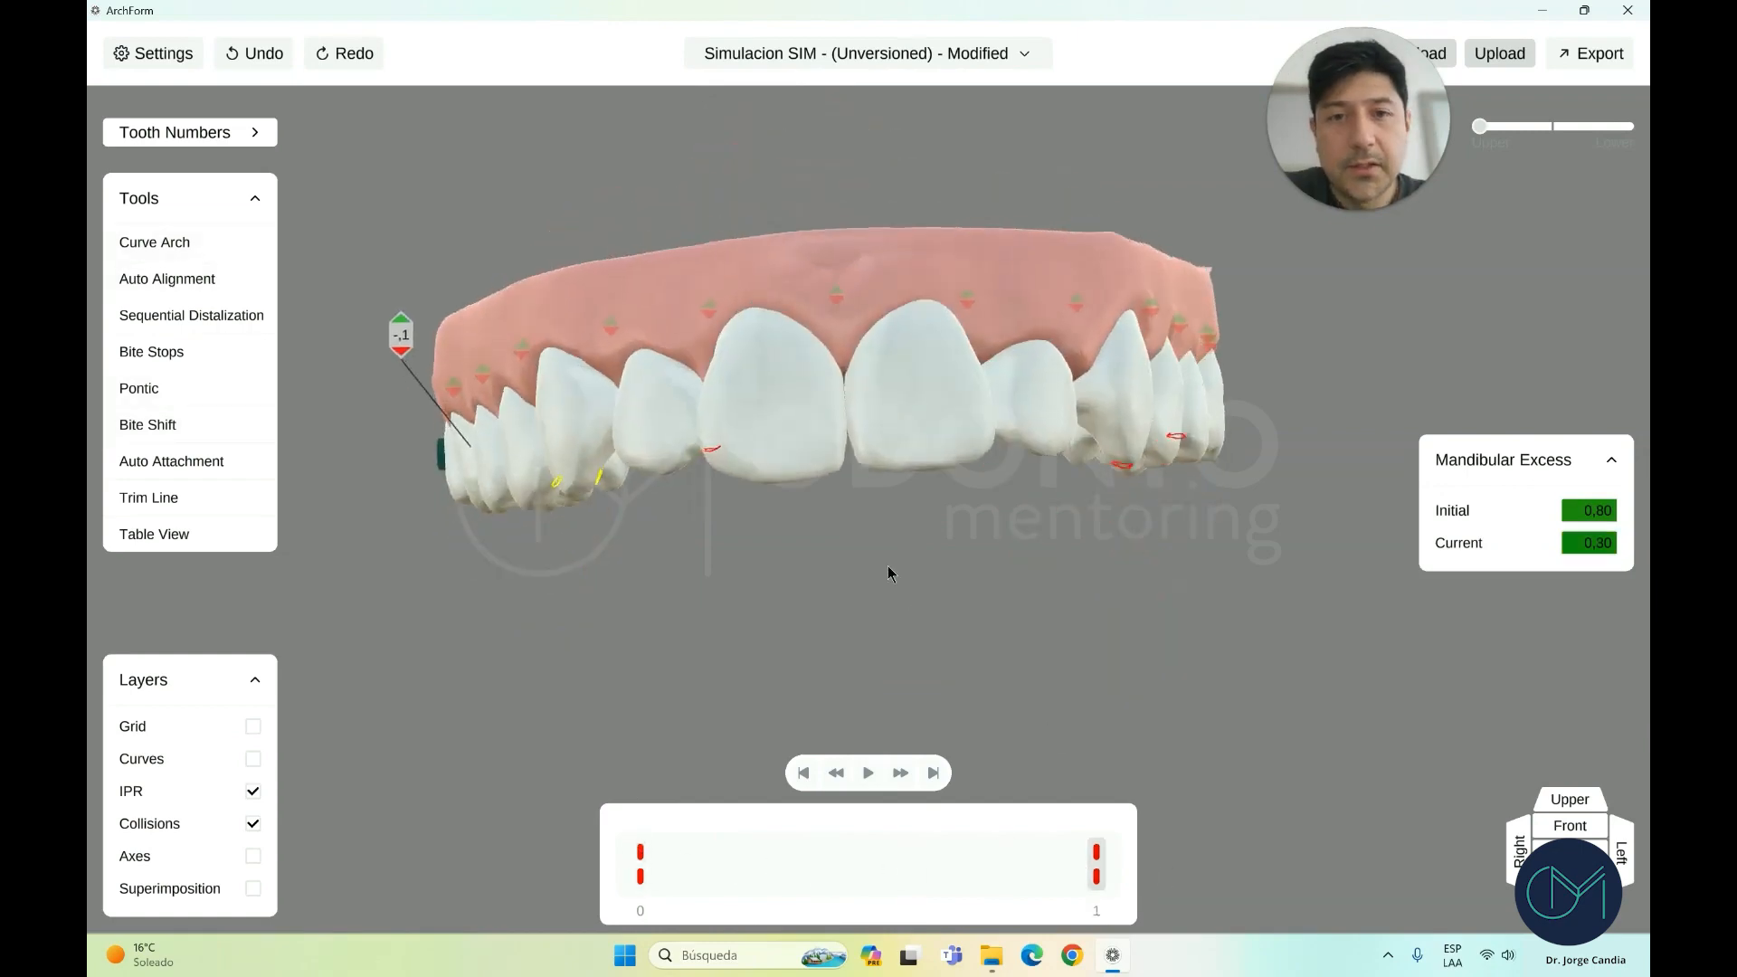
{"action": "left_click", "coordinate": [885, 420]}
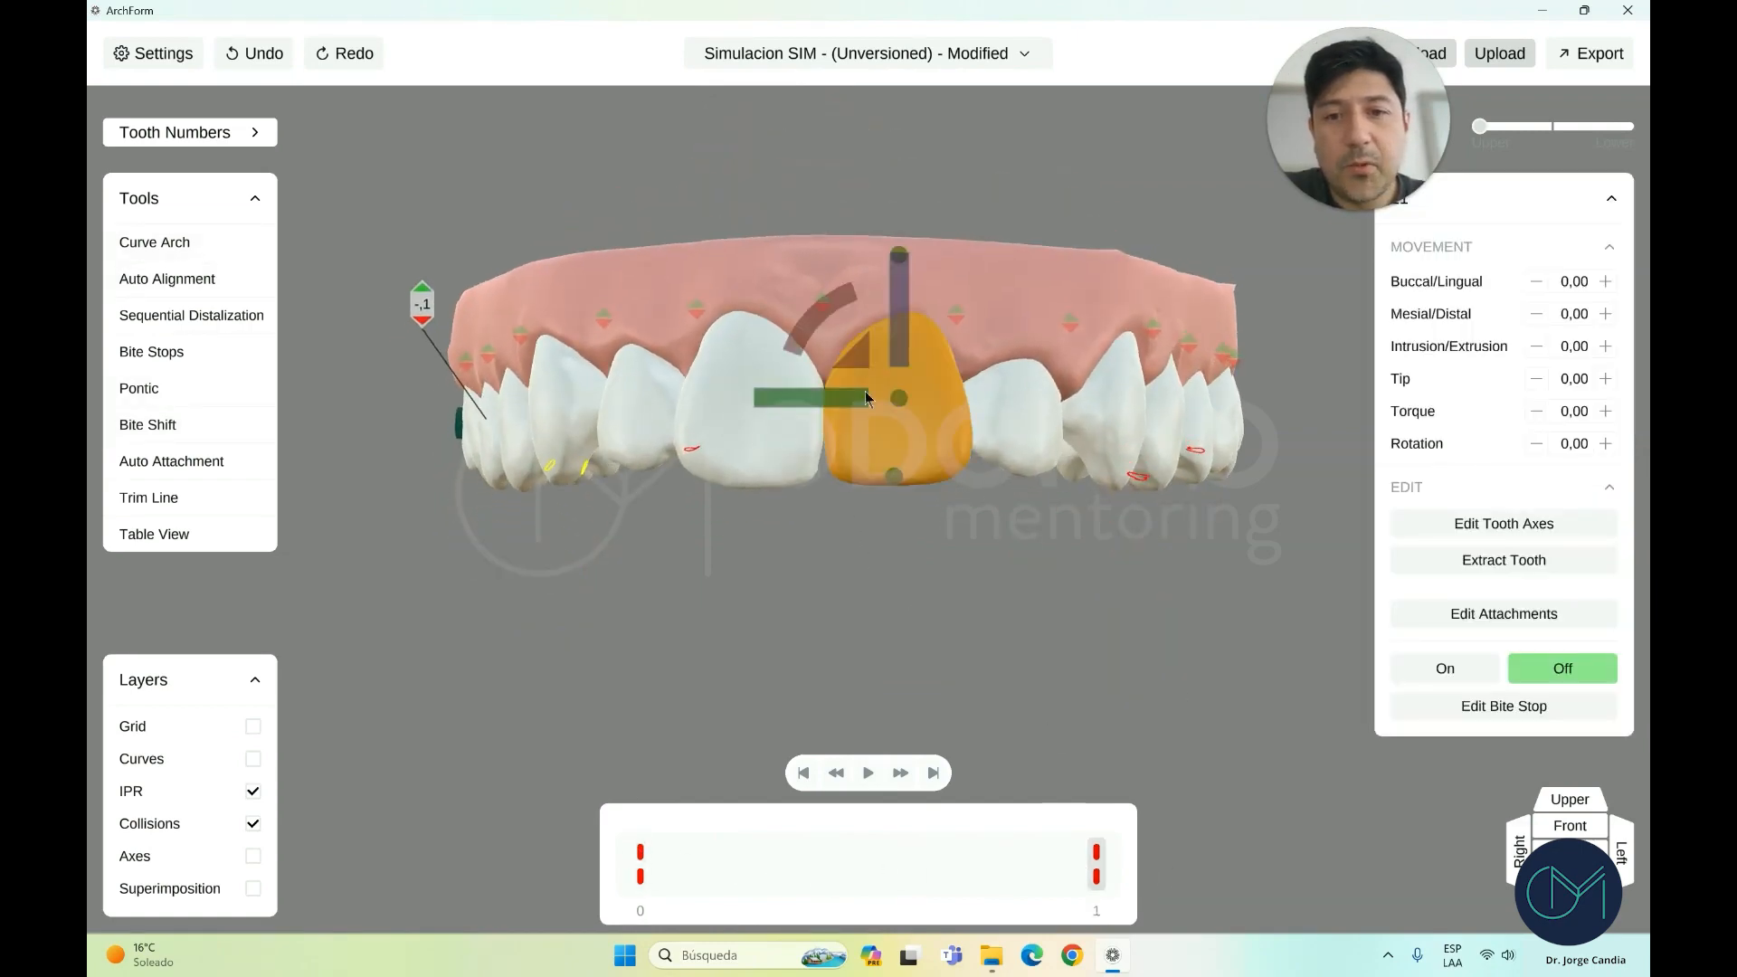
{"action": "left_click_drag", "start_coordinate": [823, 399], "coordinate": [815, 400]}
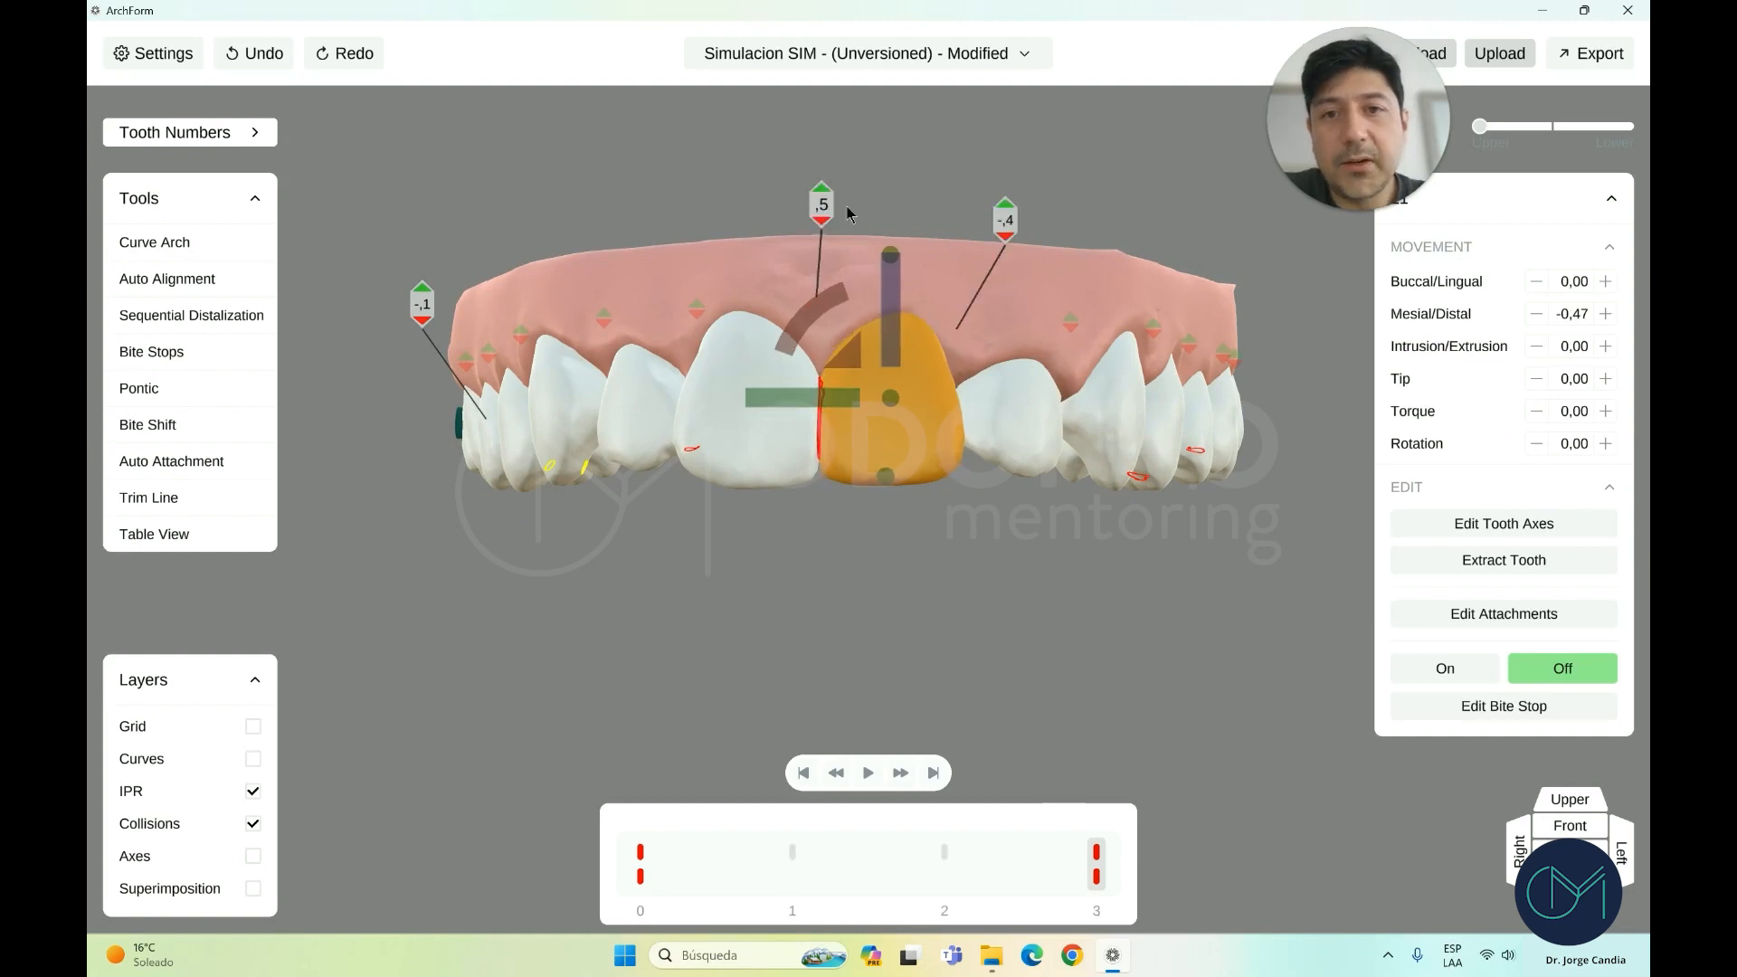
{"action": "left_click_drag", "start_coordinate": [964, 608], "coordinate": [969, 631]}
Toggle the IPR and collision overlays off and back on, then hide the tooth axes
{"action": "left_click", "coordinate": [256, 792]}
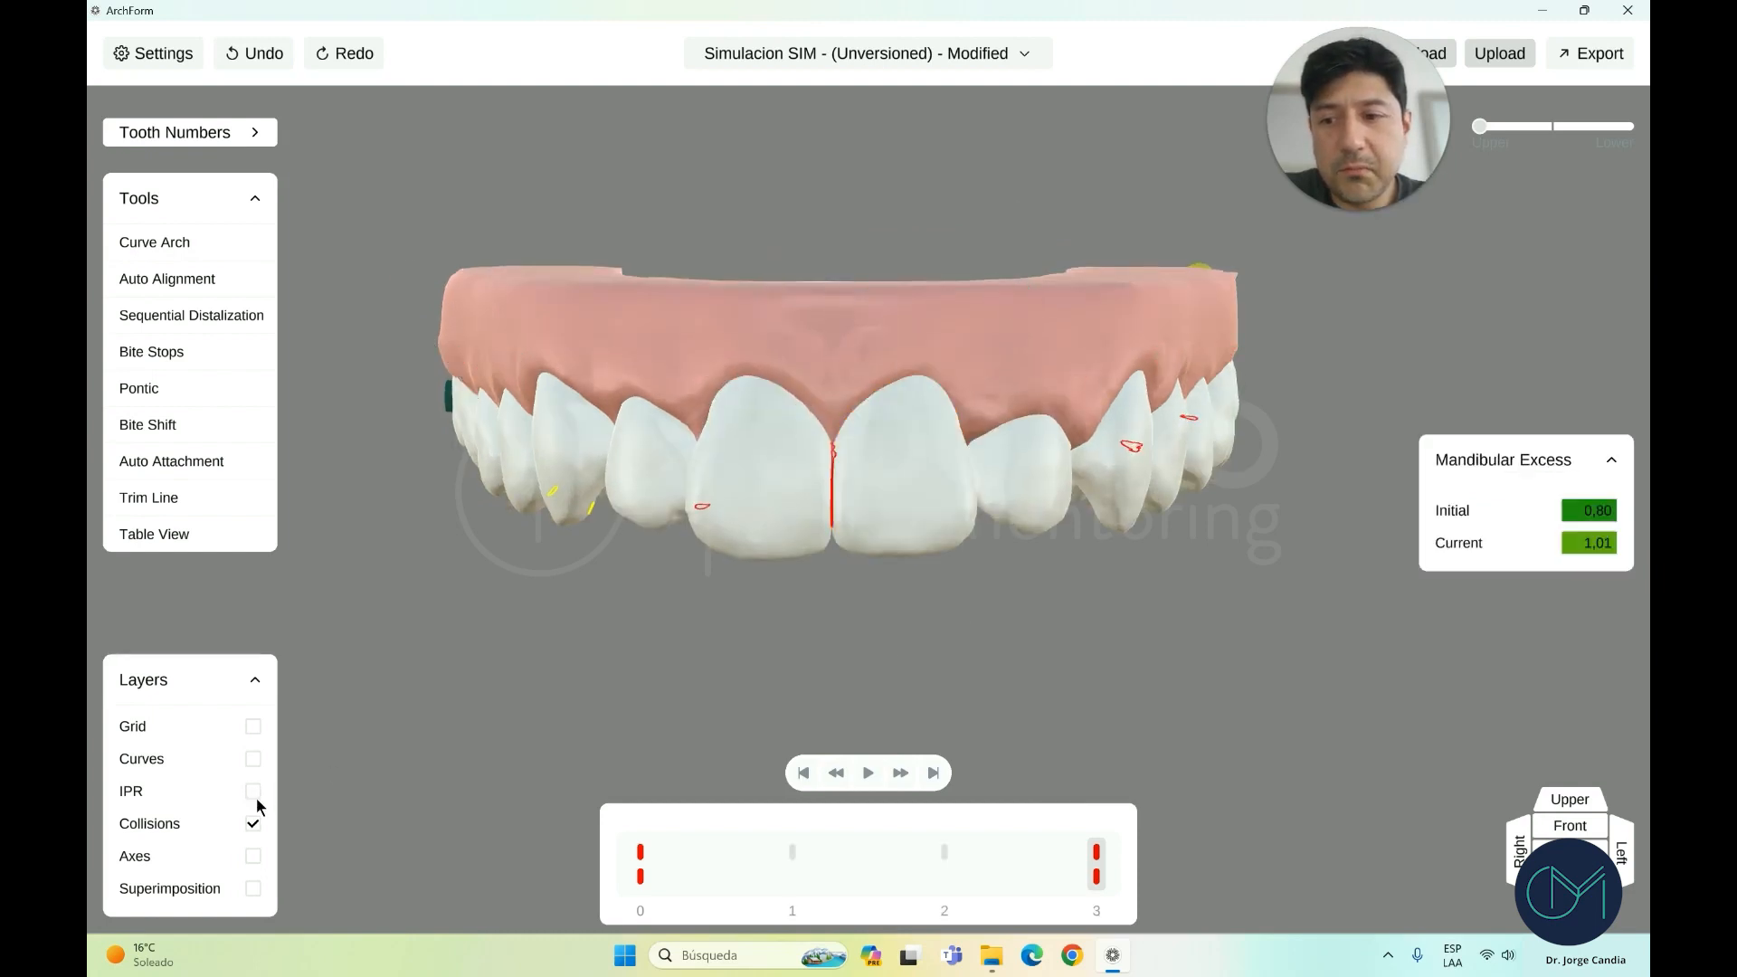
{"action": "left_click", "coordinate": [256, 823]}
{"action": "left_click_drag", "start_coordinate": [879, 697], "coordinate": [902, 546]}
{"action": "left_click", "coordinate": [254, 790]}
{"action": "left_click", "coordinate": [253, 823]}
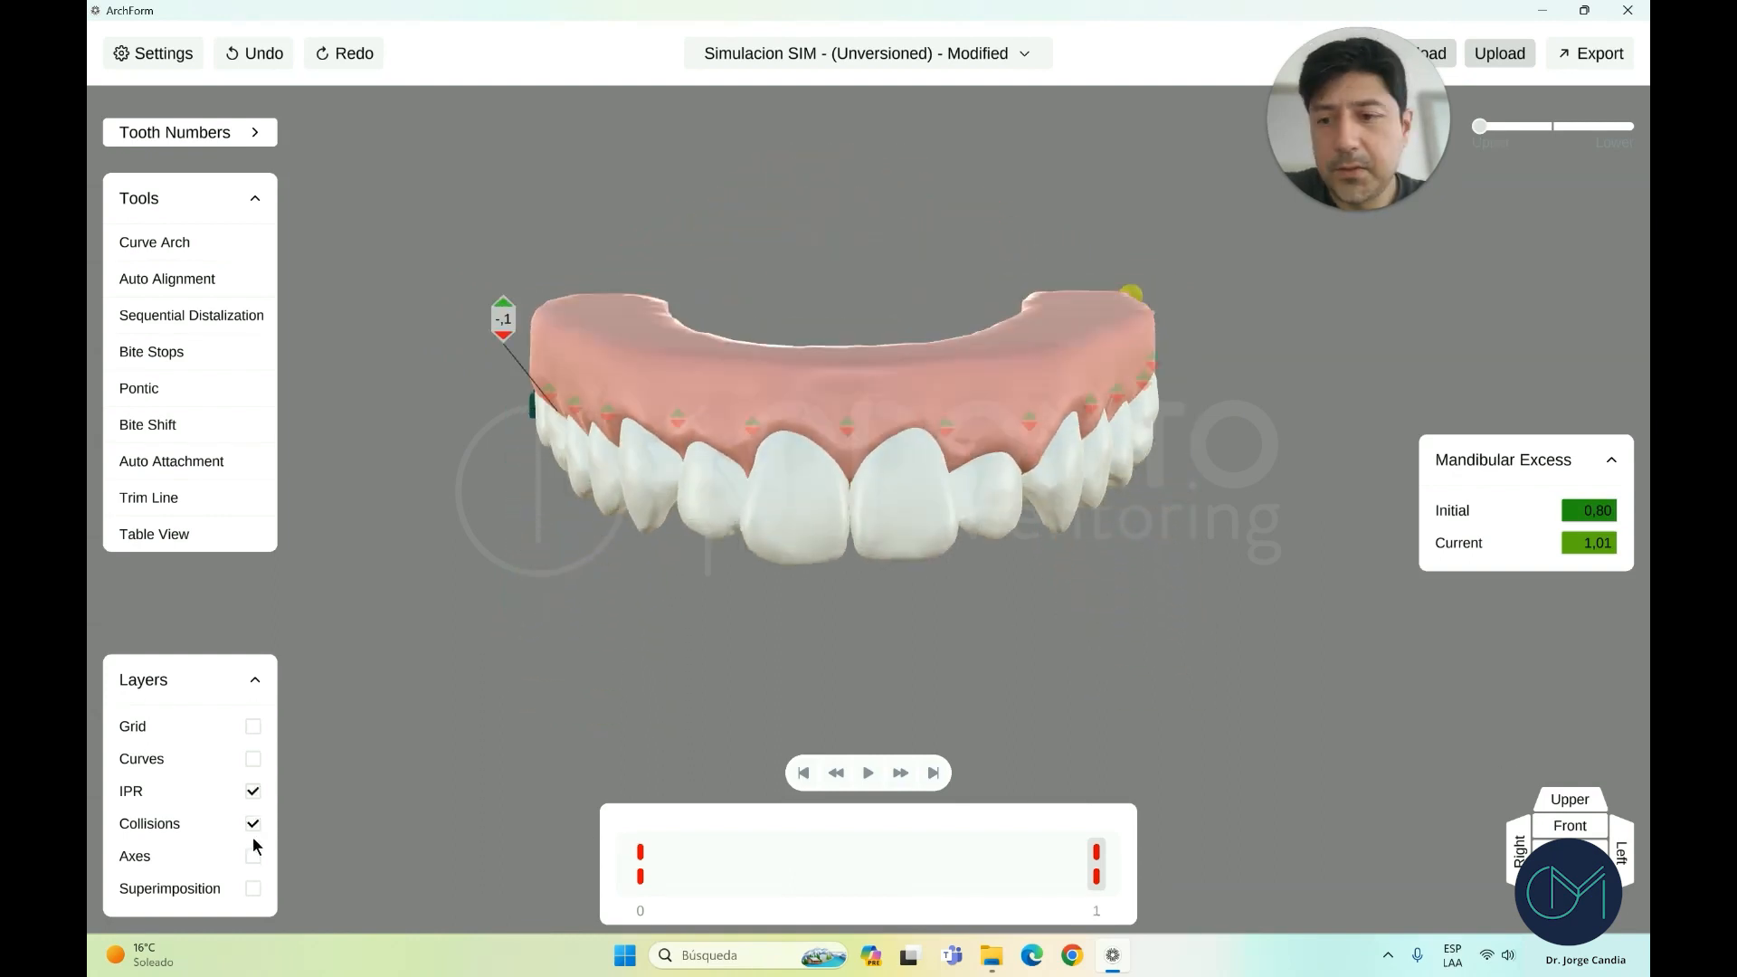
{"action": "left_click_drag", "start_coordinate": [816, 625], "coordinate": [578, 716]}
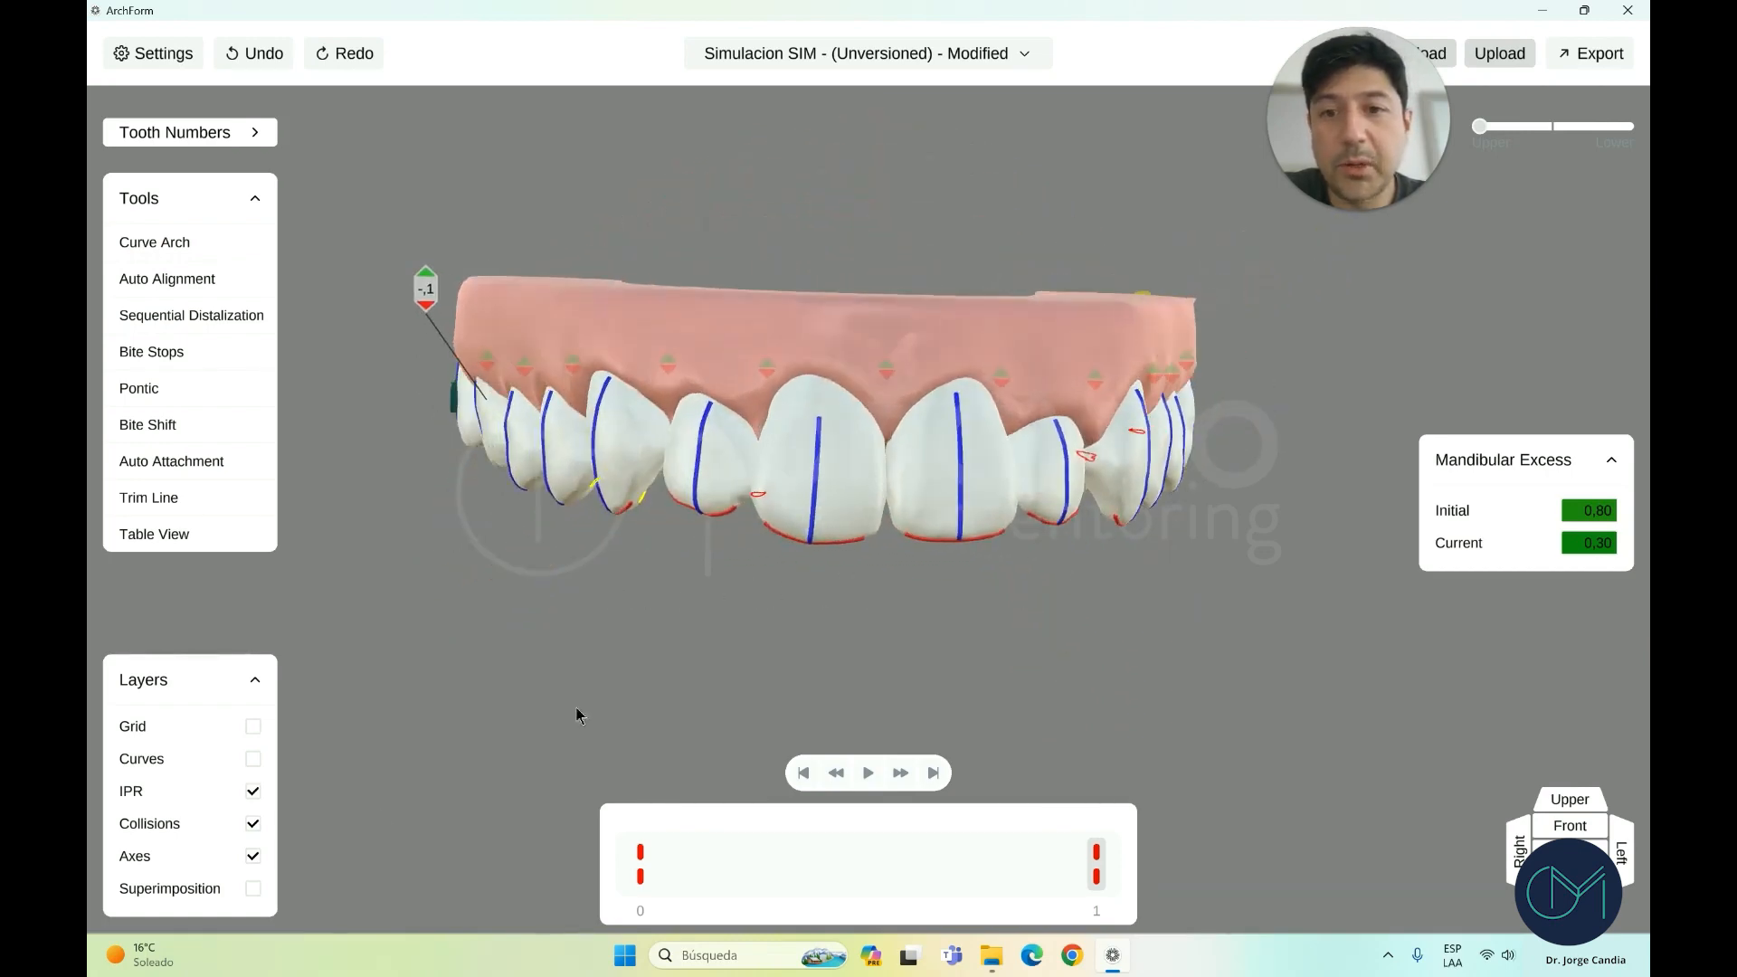
{"action": "left_click", "coordinate": [253, 858]}
{"action": "left_click_drag", "start_coordinate": [997, 653], "coordinate": [825, 409]}
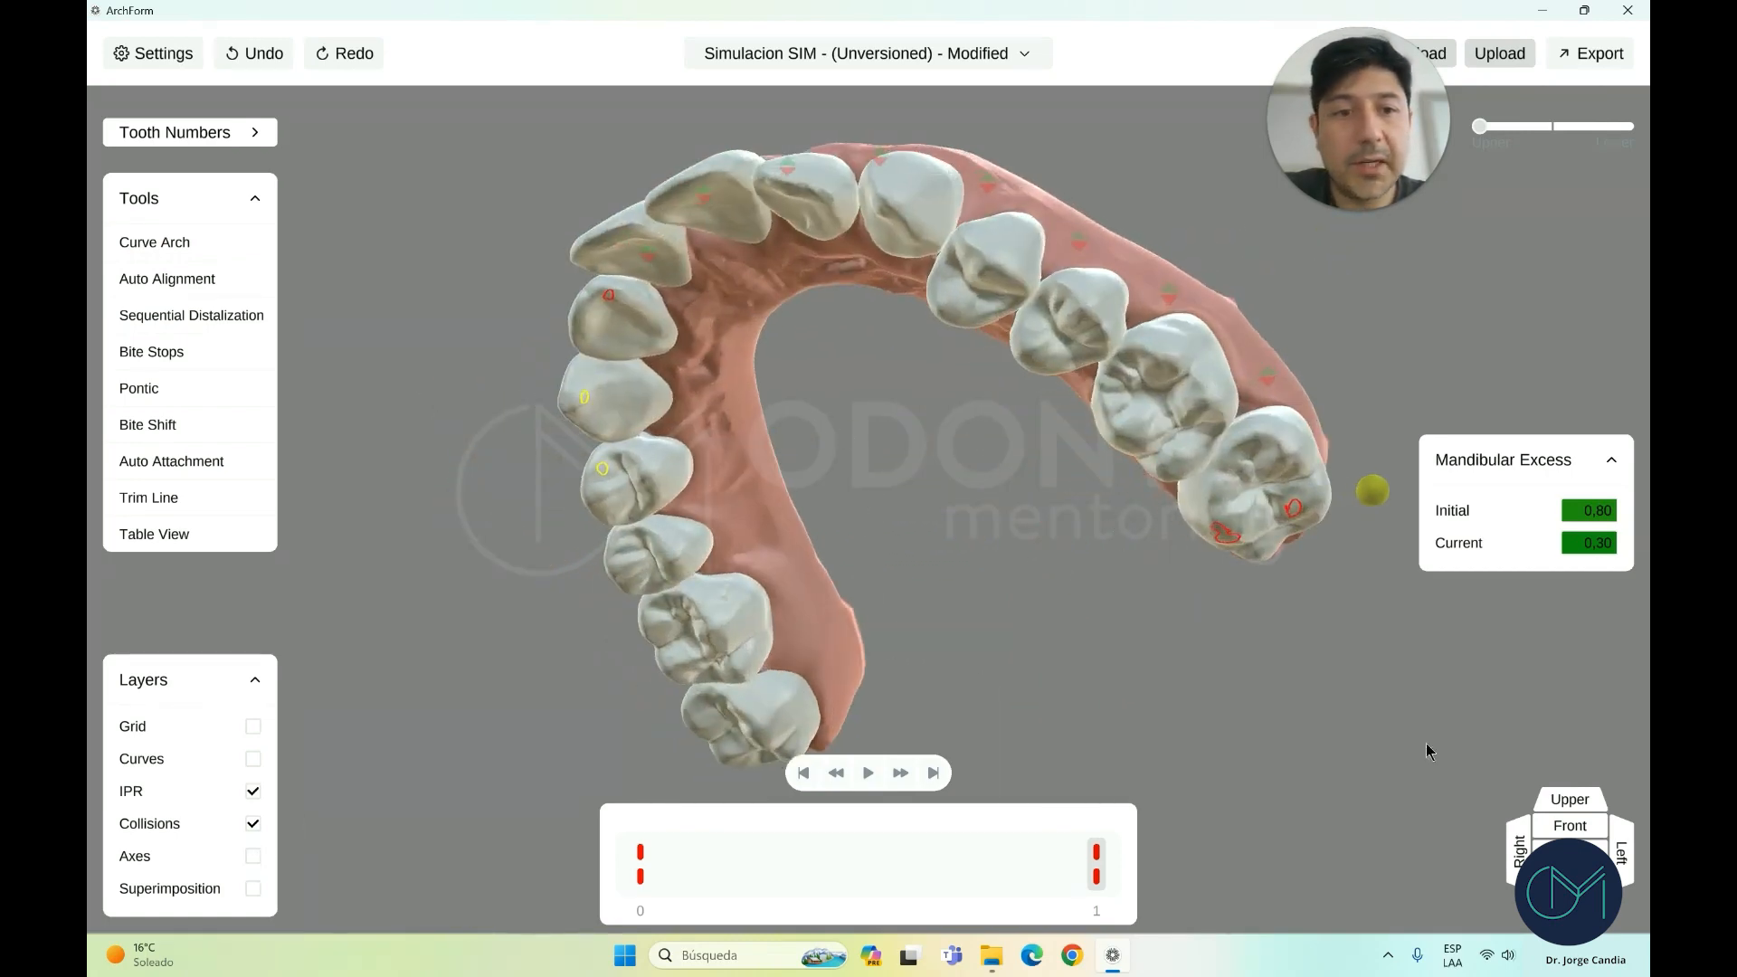
{"action": "left_click_drag", "start_coordinate": [1408, 717], "coordinate": [1358, 548]}
Rotate upper right canine 13 by -14,01° and open its stage 08 movement table
{"action": "key", "text": "Down"}
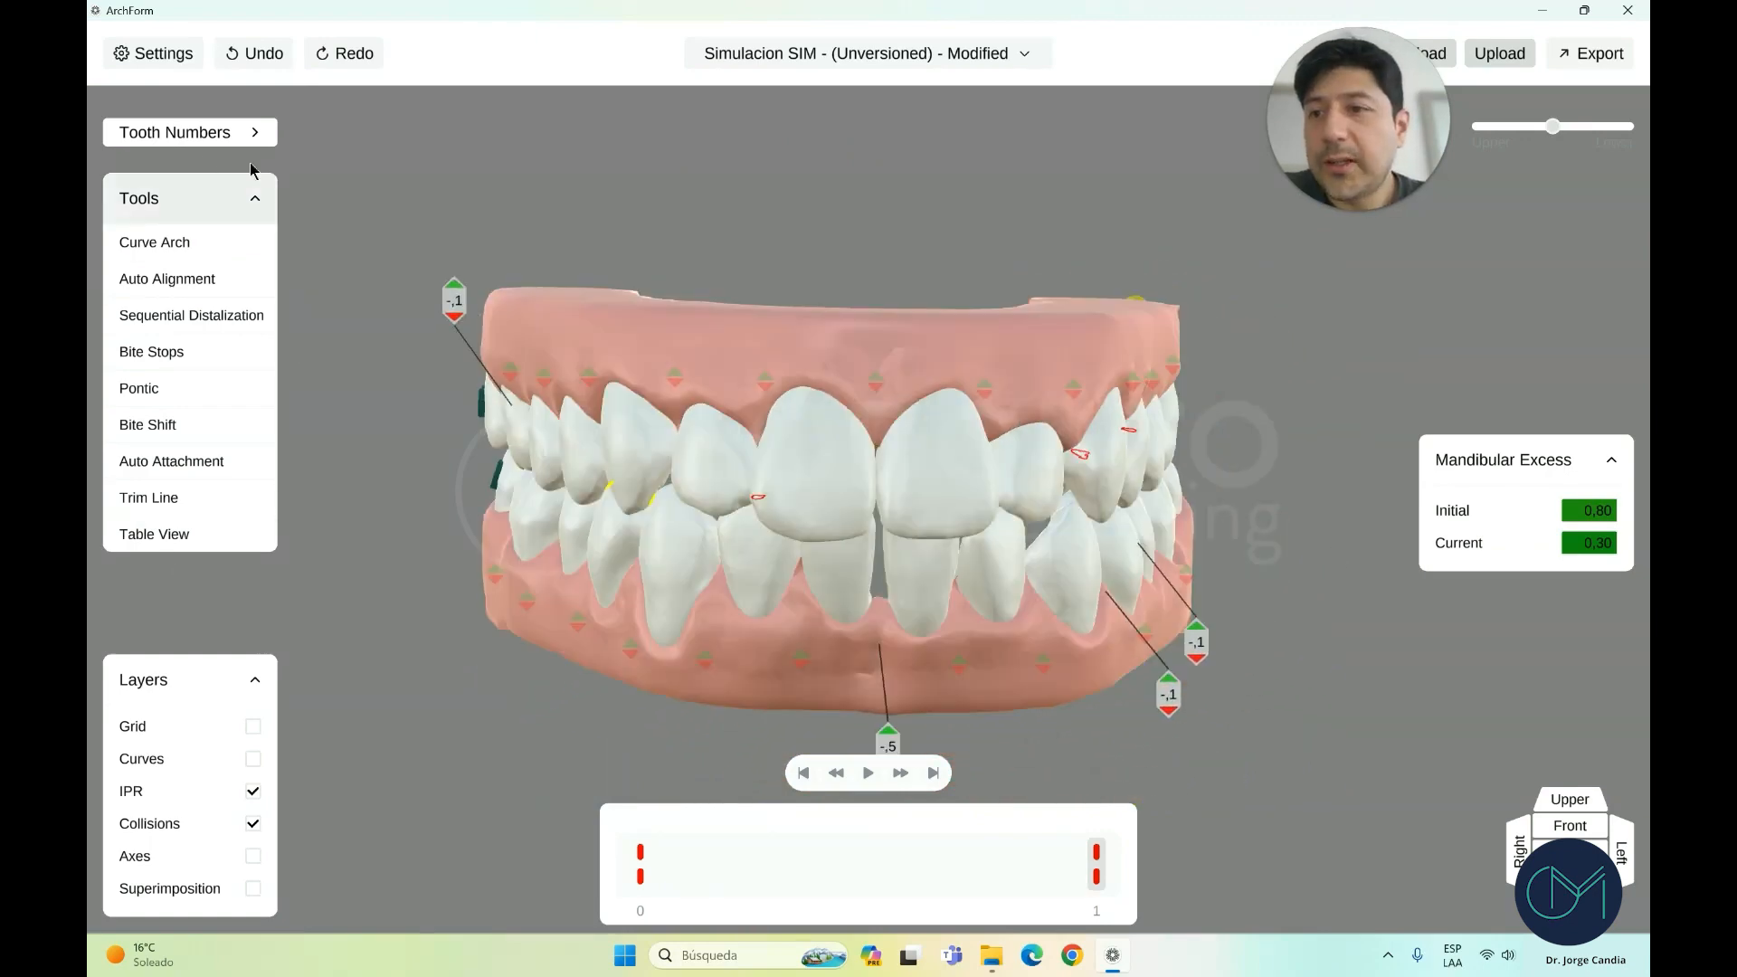
{"action": "left_click_drag", "start_coordinate": [903, 366], "coordinate": [876, 337]}
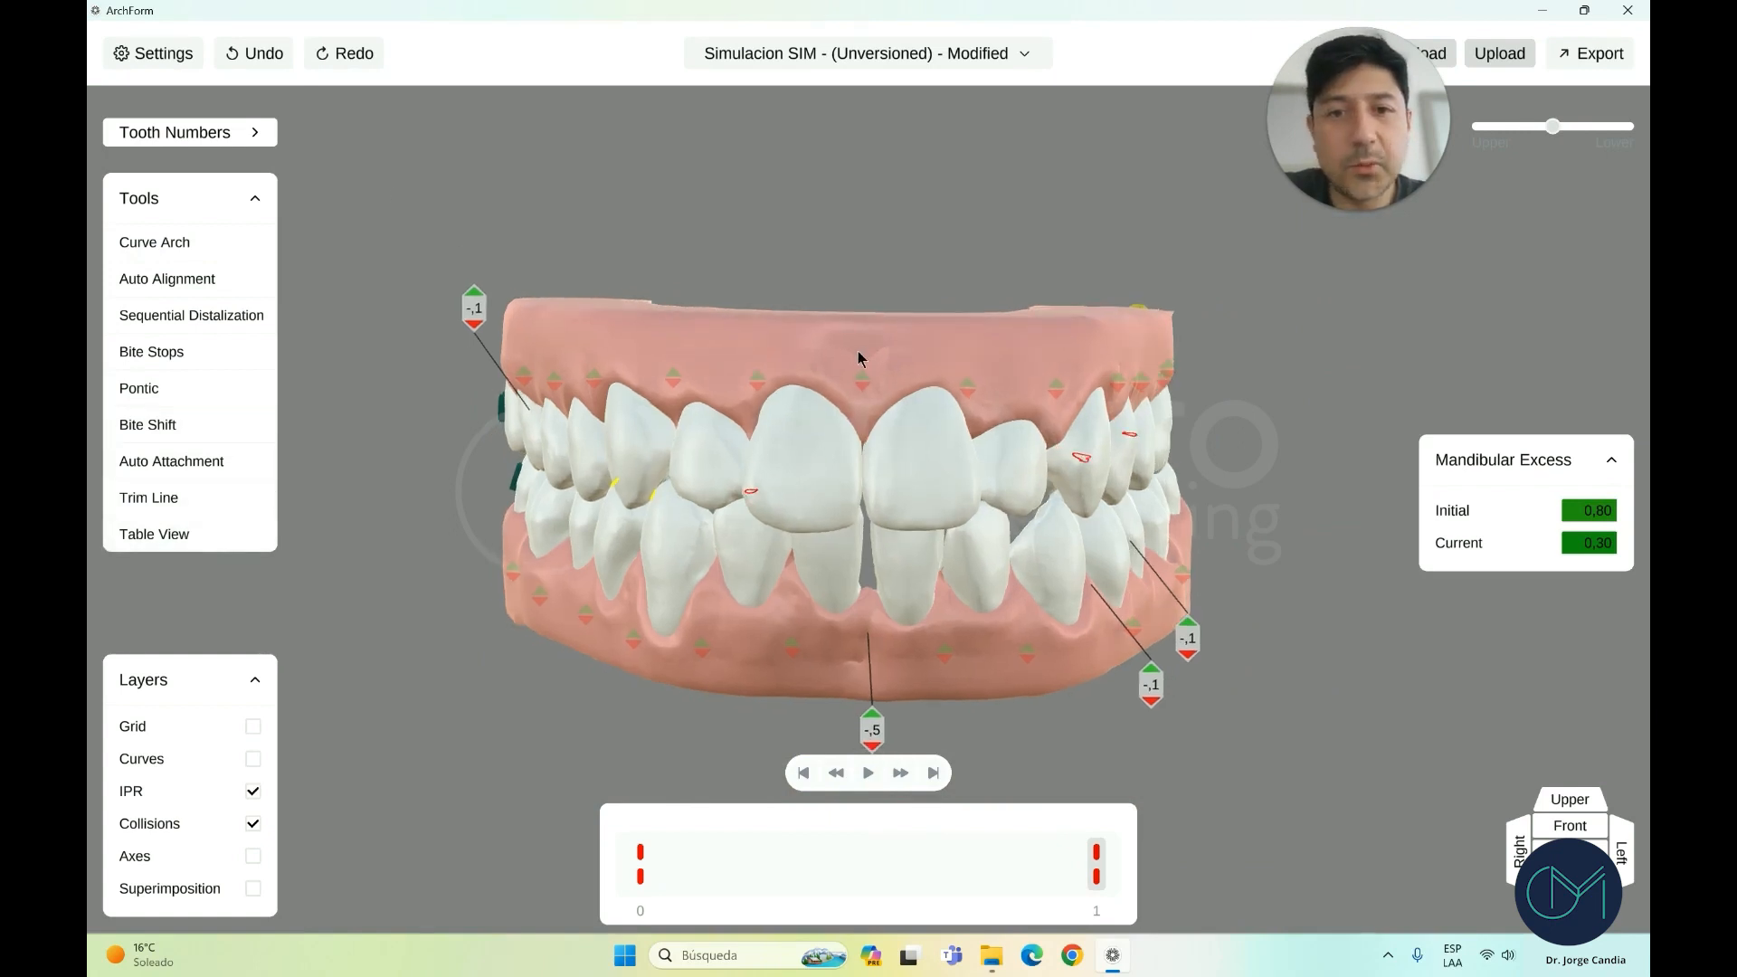
{"action": "scroll", "coordinate": [861, 359], "scroll_direction": "up", "scroll_amount": 1}
{"action": "left_click", "coordinate": [796, 452]}
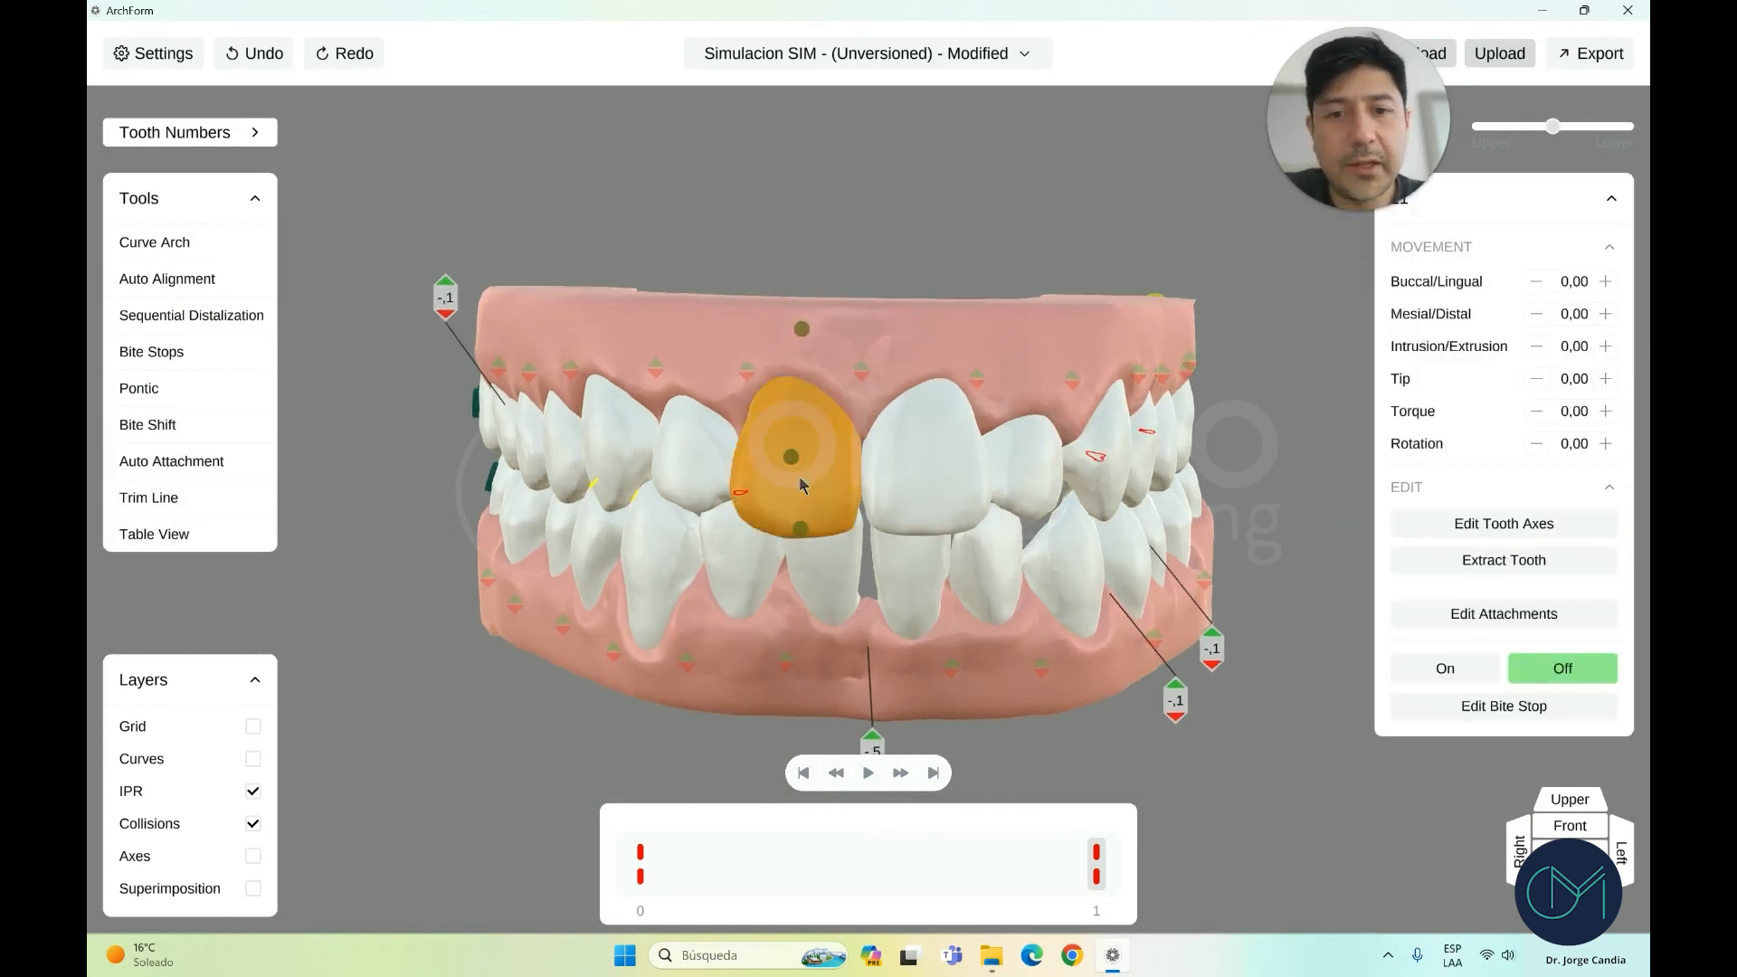
{"action": "left_click", "coordinate": [1569, 799]}
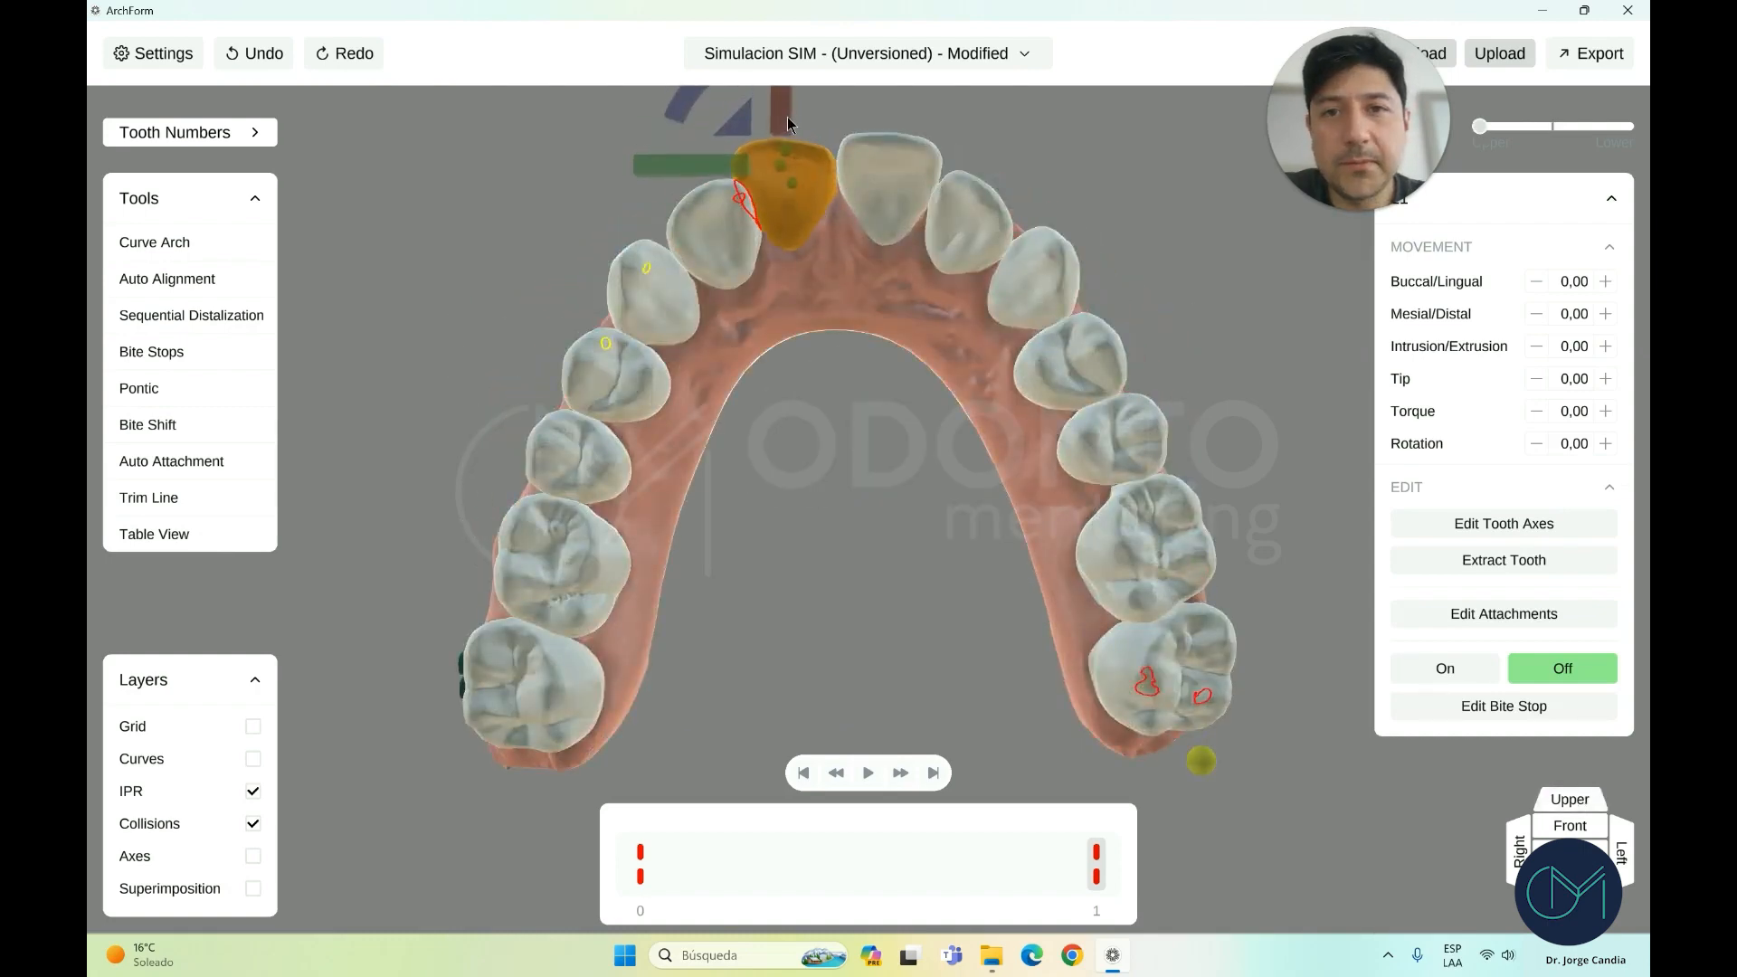
{"action": "left_click", "coordinate": [710, 253]}
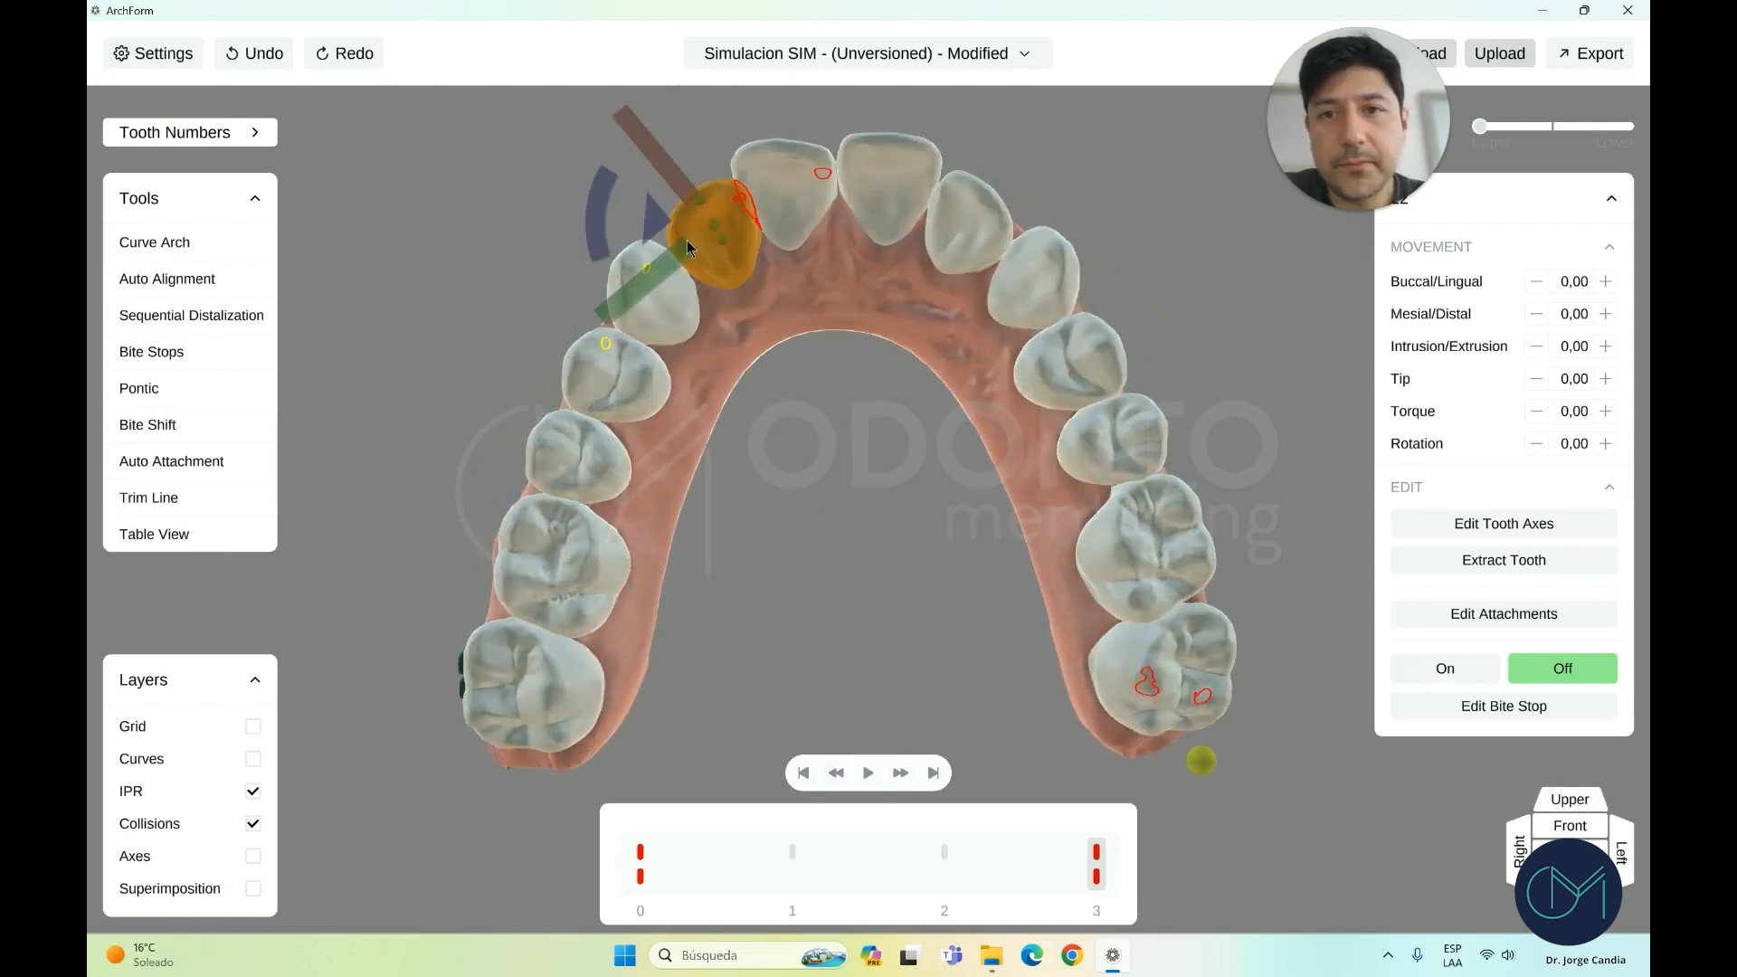
{"action": "left_click", "coordinate": [640, 298]}
{"action": "left_click_drag", "start_coordinate": [598, 282], "coordinate": [608, 246]}
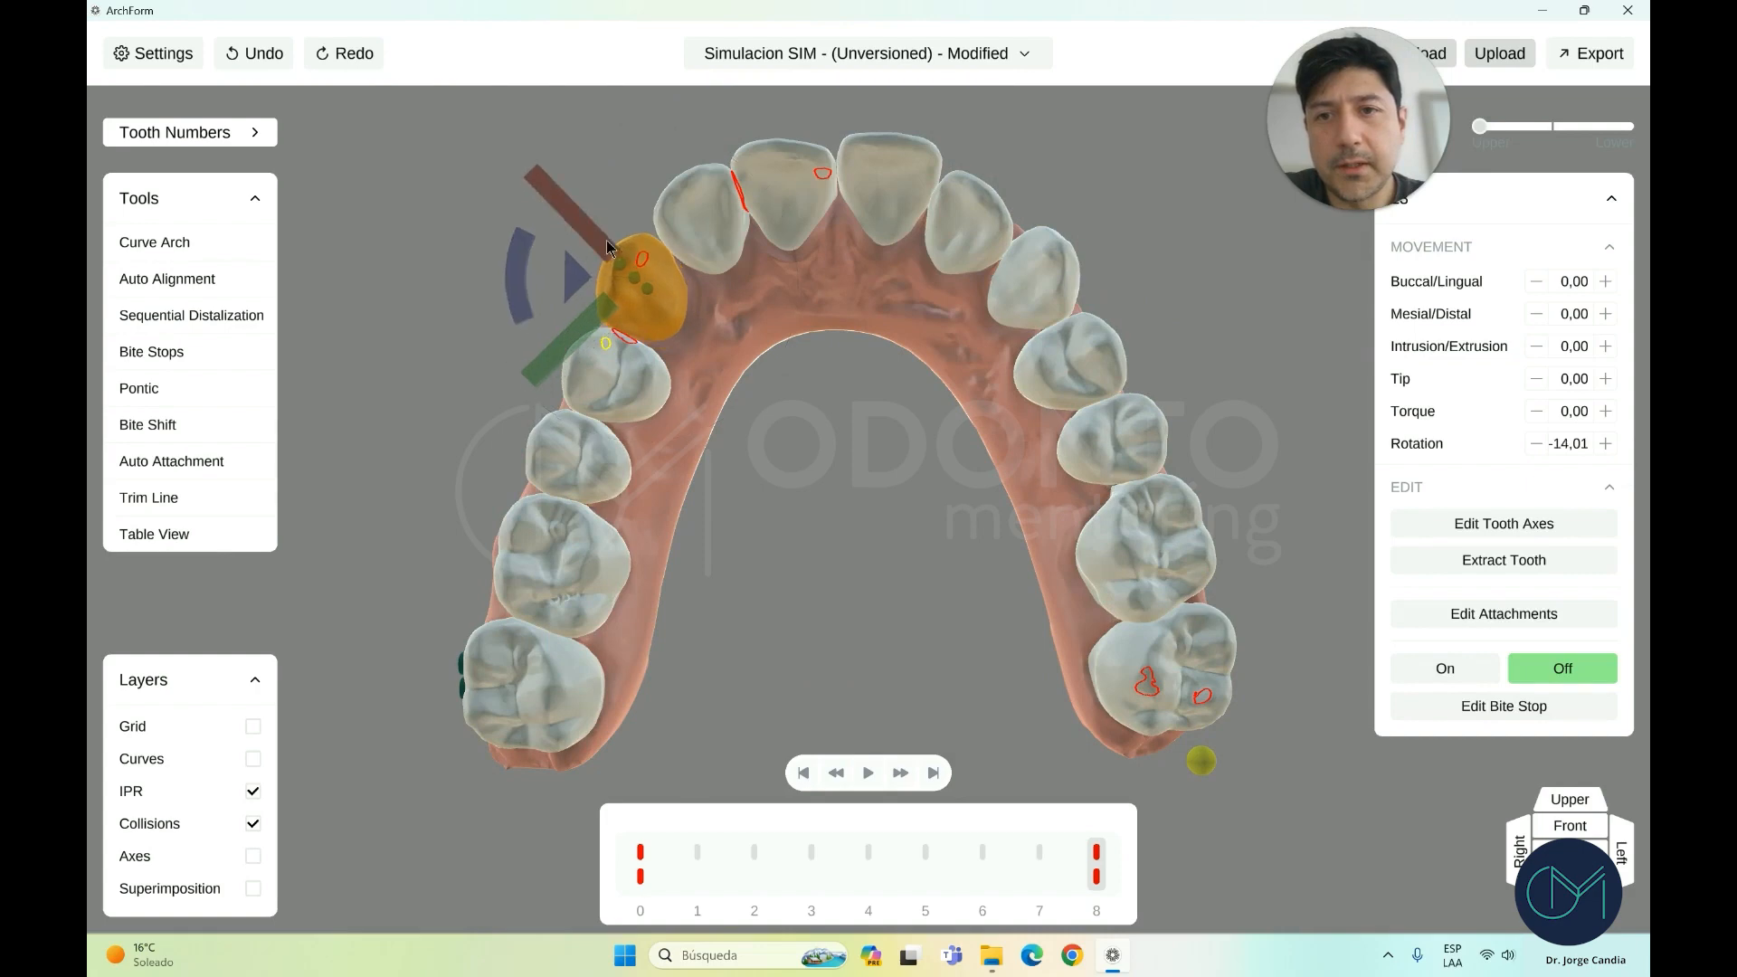
{"action": "left_click", "coordinate": [226, 536]}
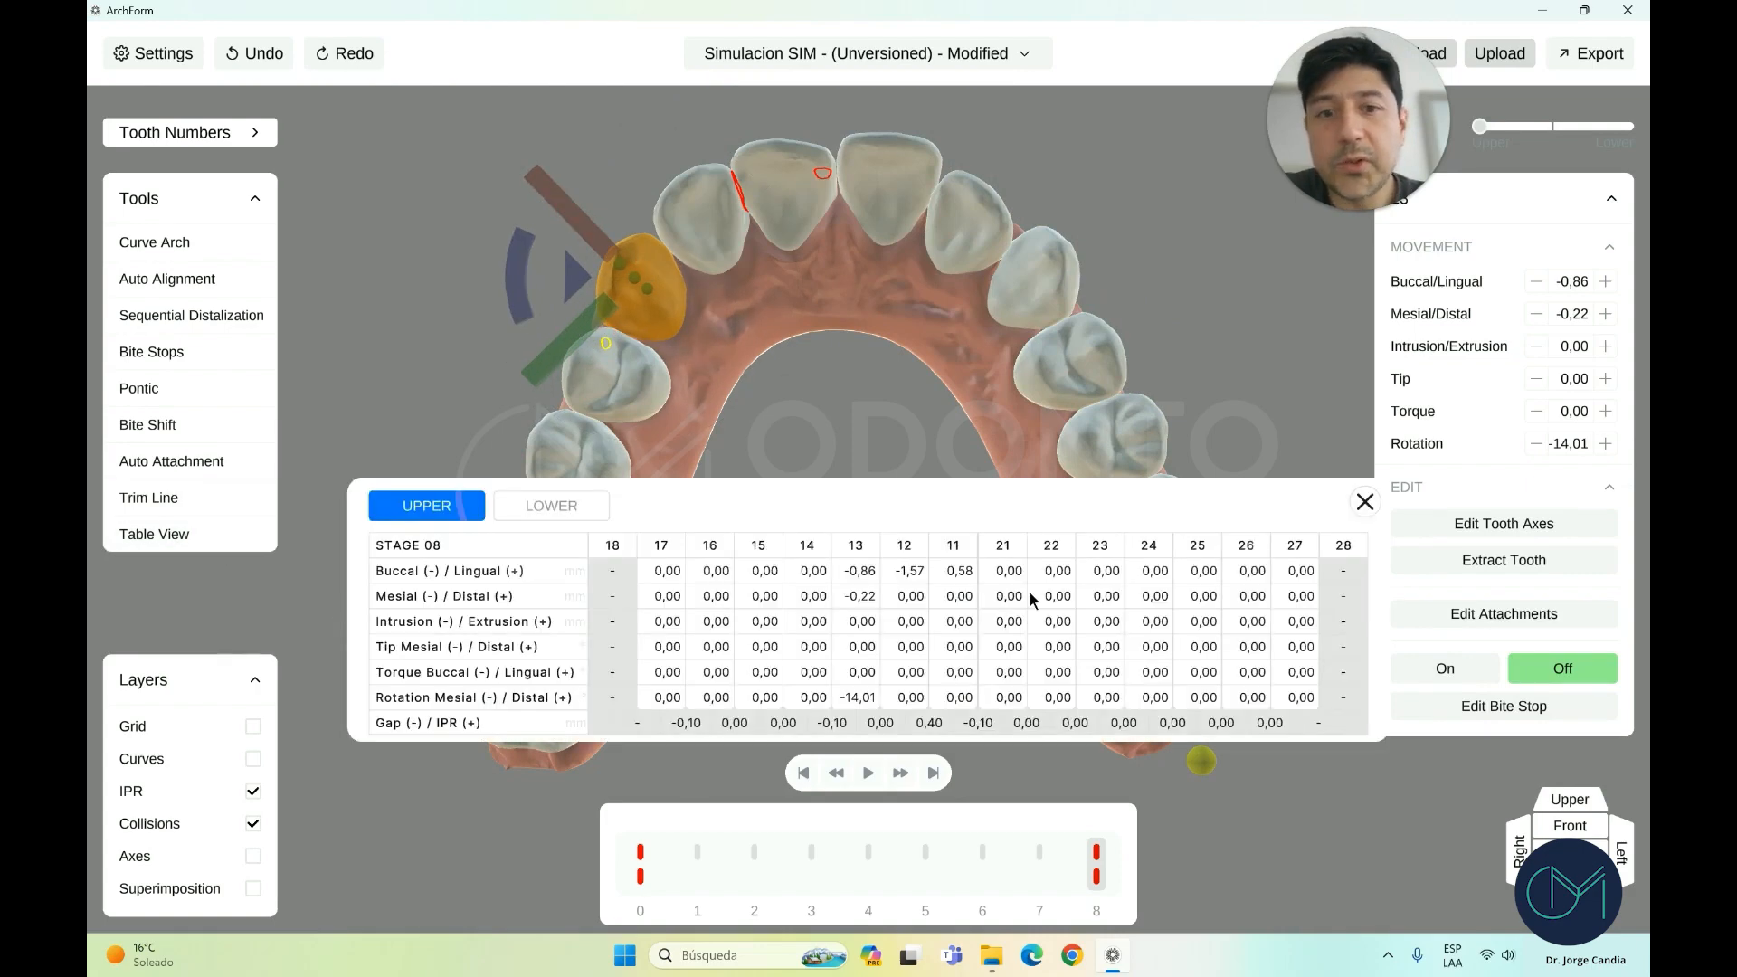
Move the table up to read the upper stage 08 movement and IPR values, then close it
{"action": "left_click_drag", "start_coordinate": [815, 523], "coordinate": [787, 324]}
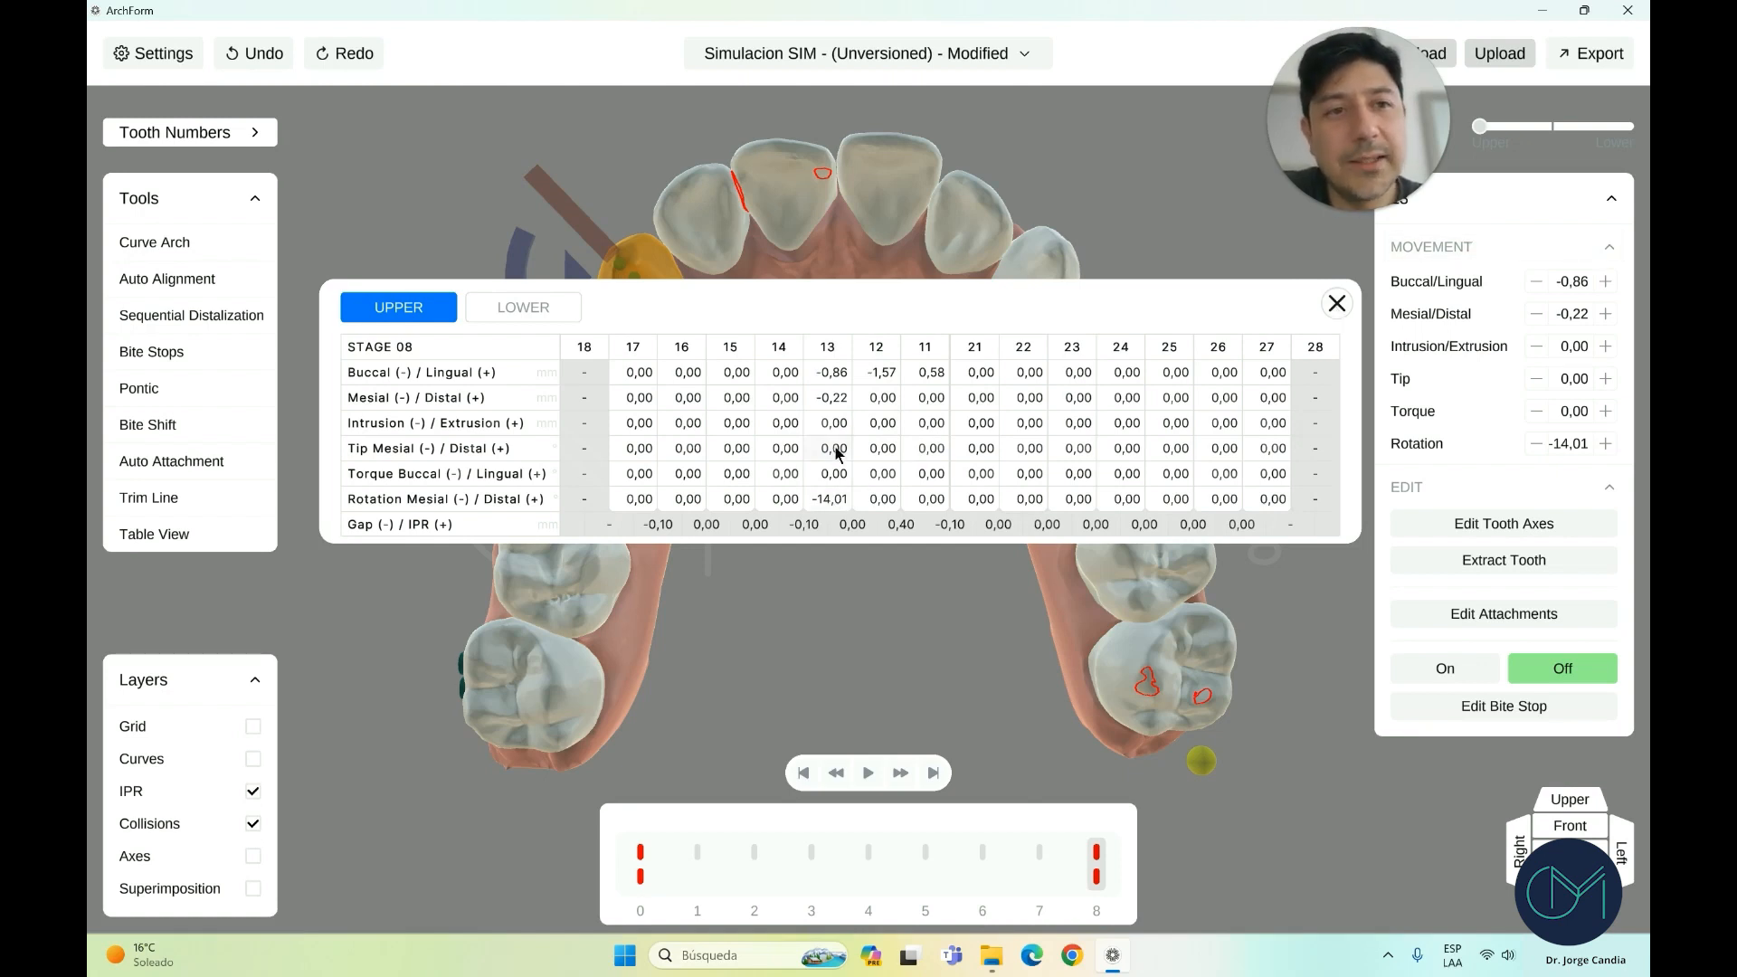
{"action": "left_click", "coordinate": [1333, 305]}
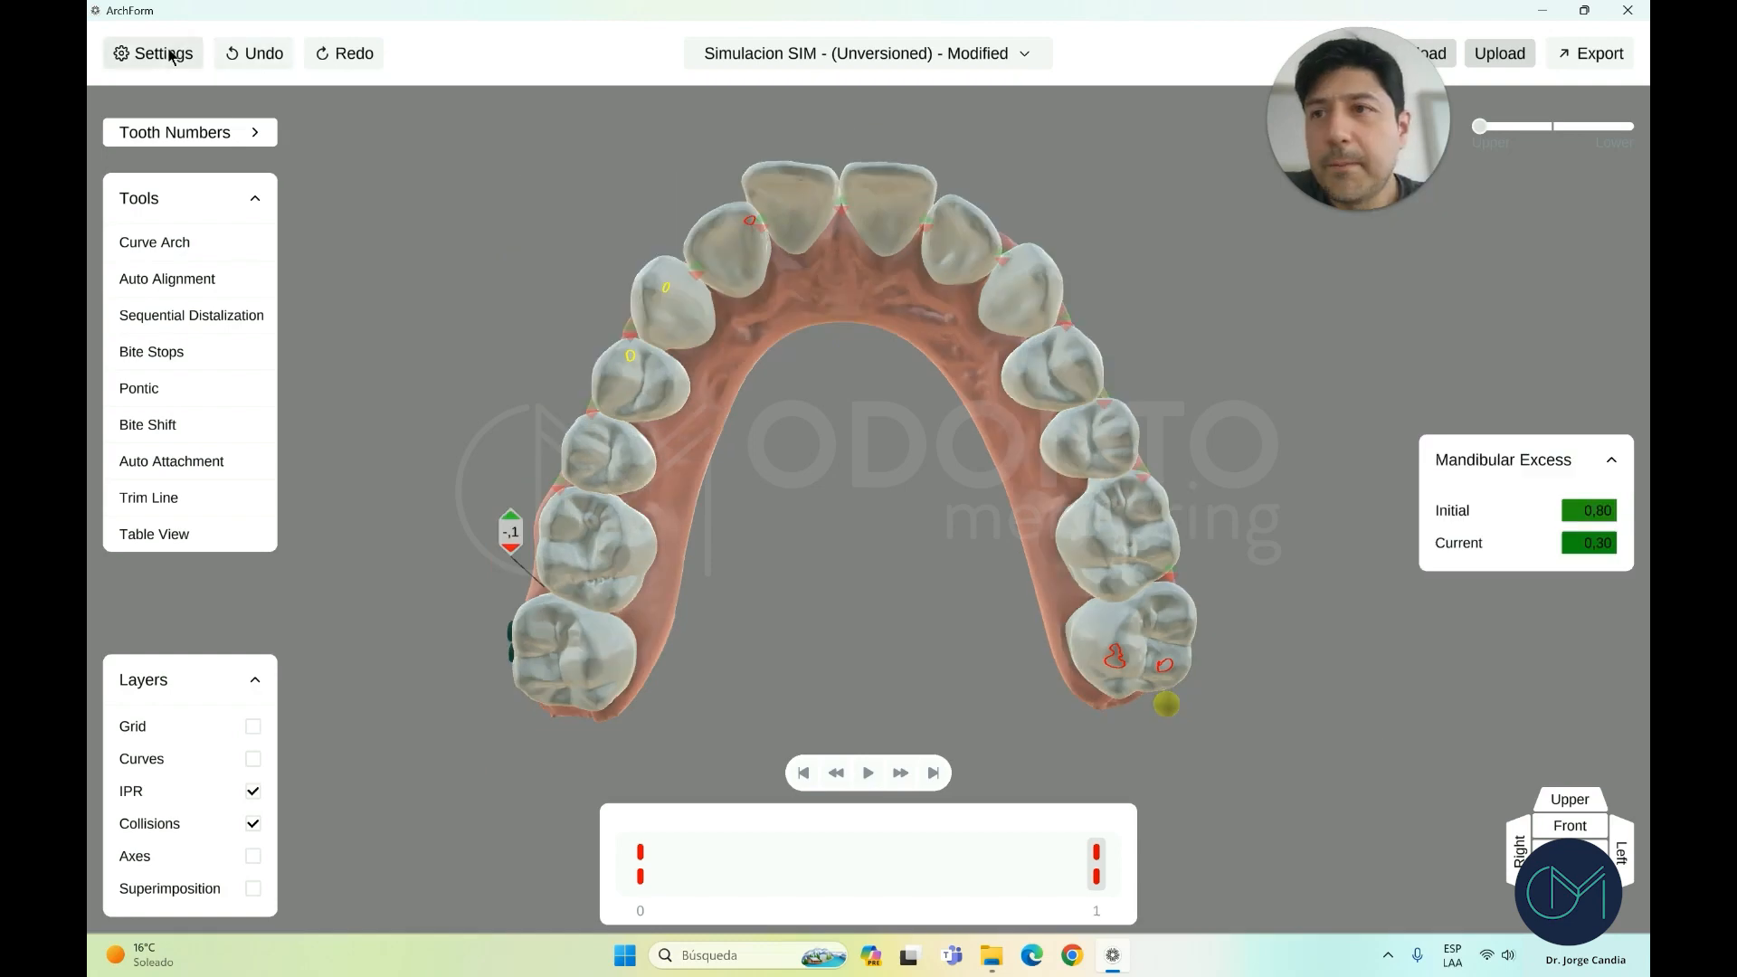
Review the Stage step sizes of 0,20 mm and 2,00° with both arches from the front
{"action": "left_click", "coordinate": [1570, 825]}
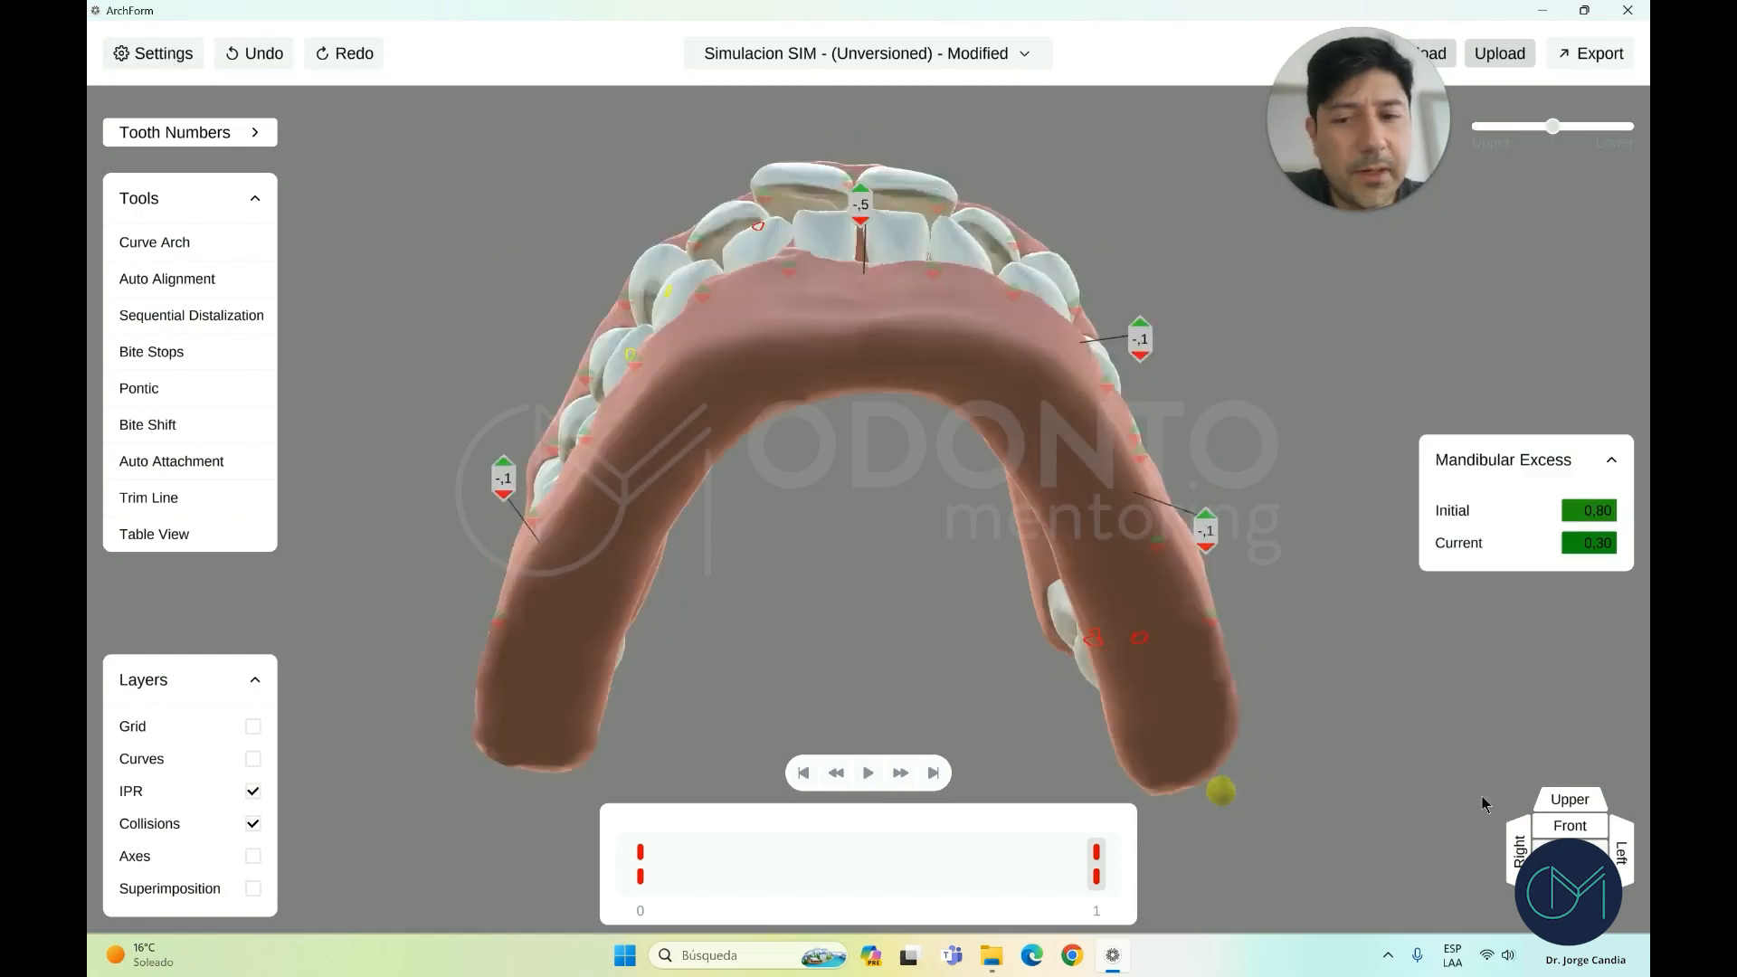
{"action": "left_click", "coordinate": [169, 54]}
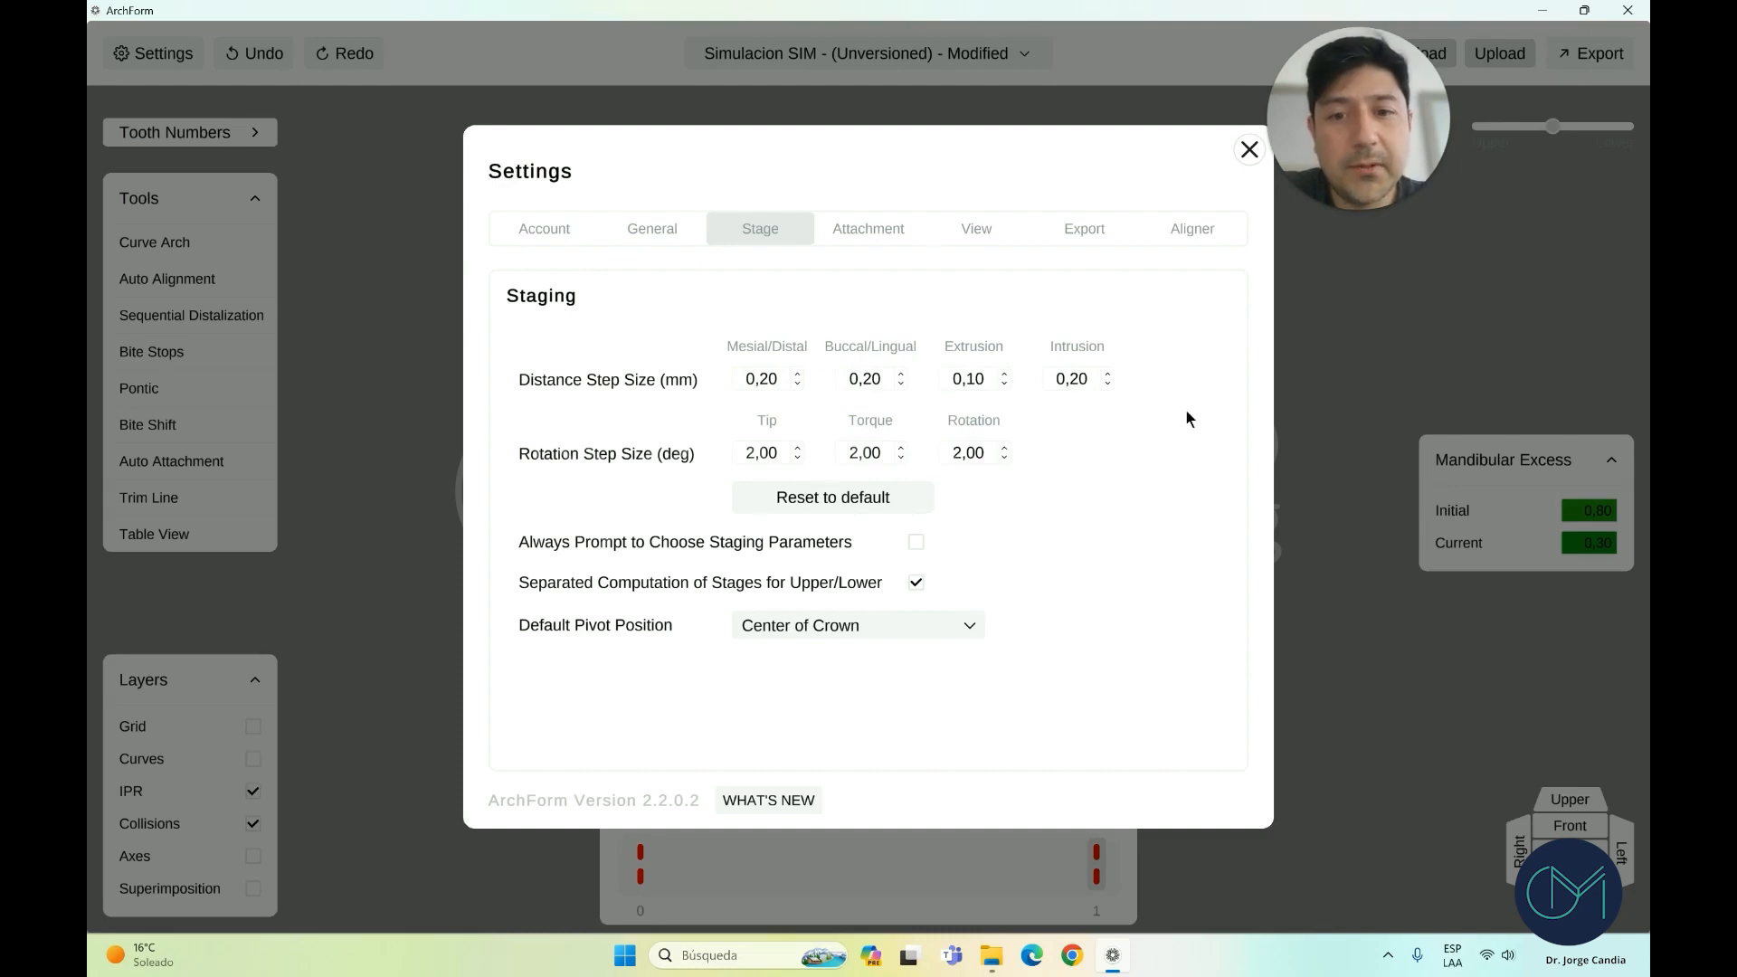
{"action": "left_click", "coordinate": [1248, 150]}
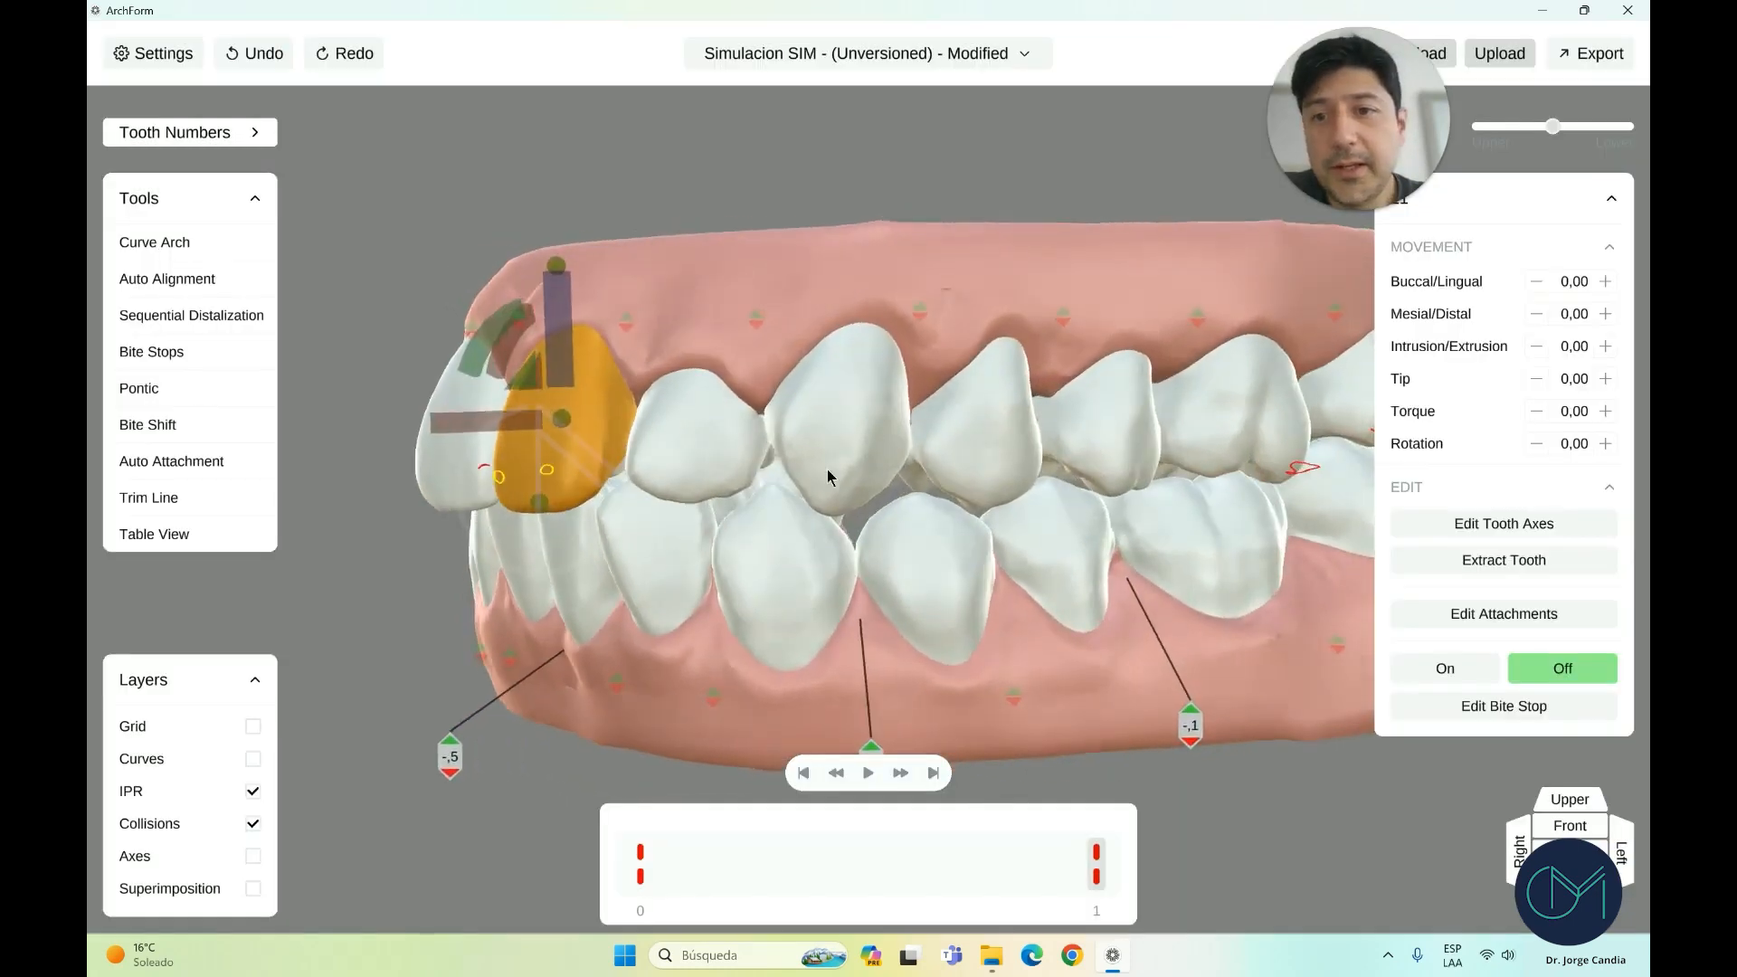
Move tooth 21's pivot between lower and upper points and torque it from a side view
{"action": "left_click", "coordinate": [629, 518]}
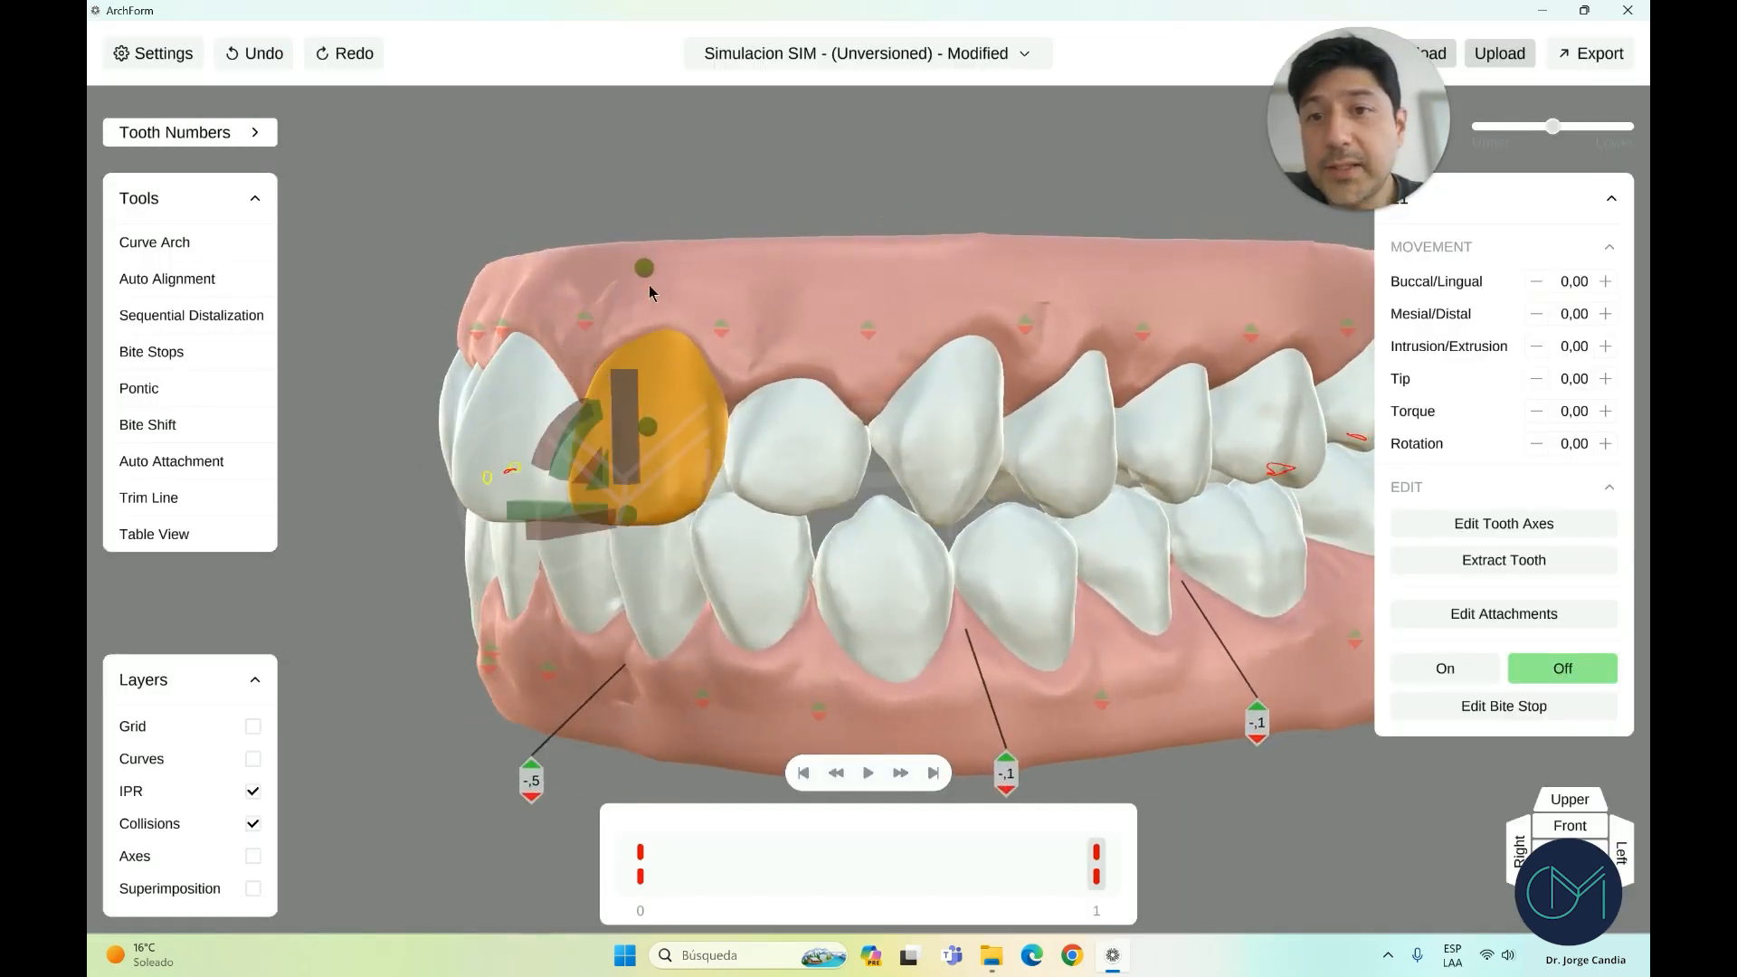
{"action": "left_click", "coordinate": [644, 267]}
{"action": "right_click_drag", "start_coordinate": [677, 292], "coordinate": [548, 353]}
{"action": "scroll", "coordinate": [608, 303], "scroll_direction": "down", "scroll_amount": 3}
{"action": "right_click_drag", "start_coordinate": [539, 448], "coordinate": [412, 405]}
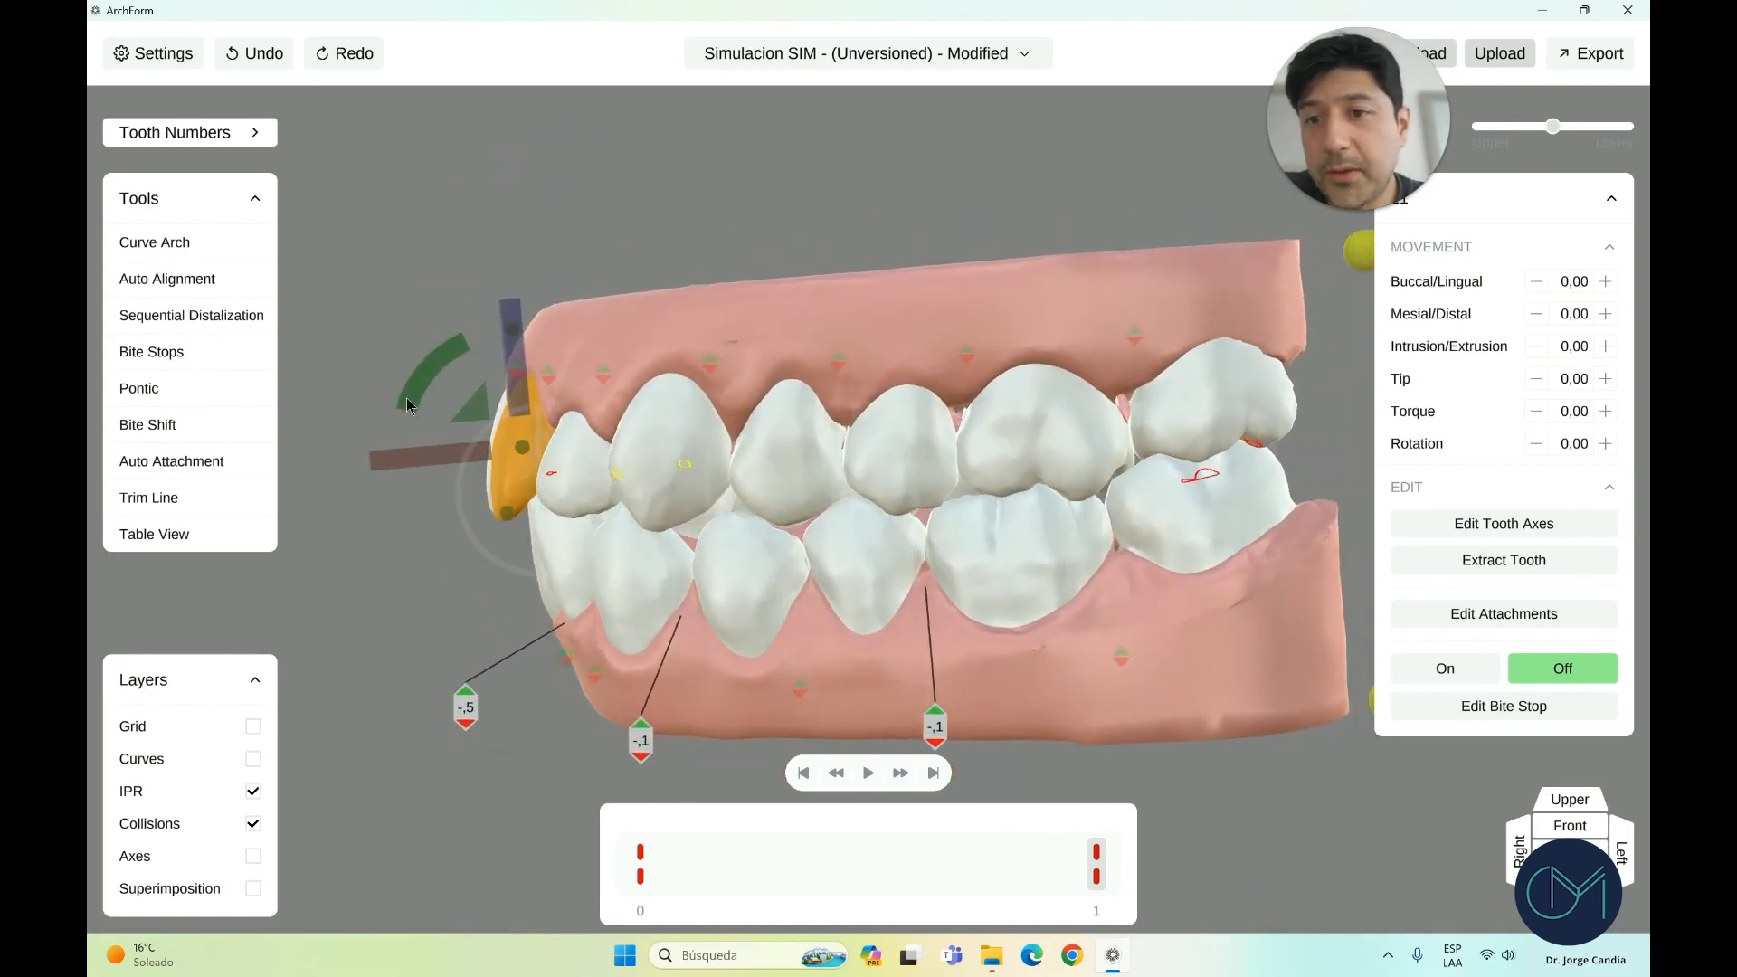
{"action": "mouse_move", "coordinate": [408, 404]}
{"action": "left_mouse_down"}
{"action": "mouse_move", "coordinate": [421, 370]}
{"action": "mouse_move", "coordinate": [416, 410]}
{"action": "left_mouse_up"}
Set tooth 21's pivot to the root point and torque the crown about it
{"action": "left_click", "coordinate": [560, 338]}
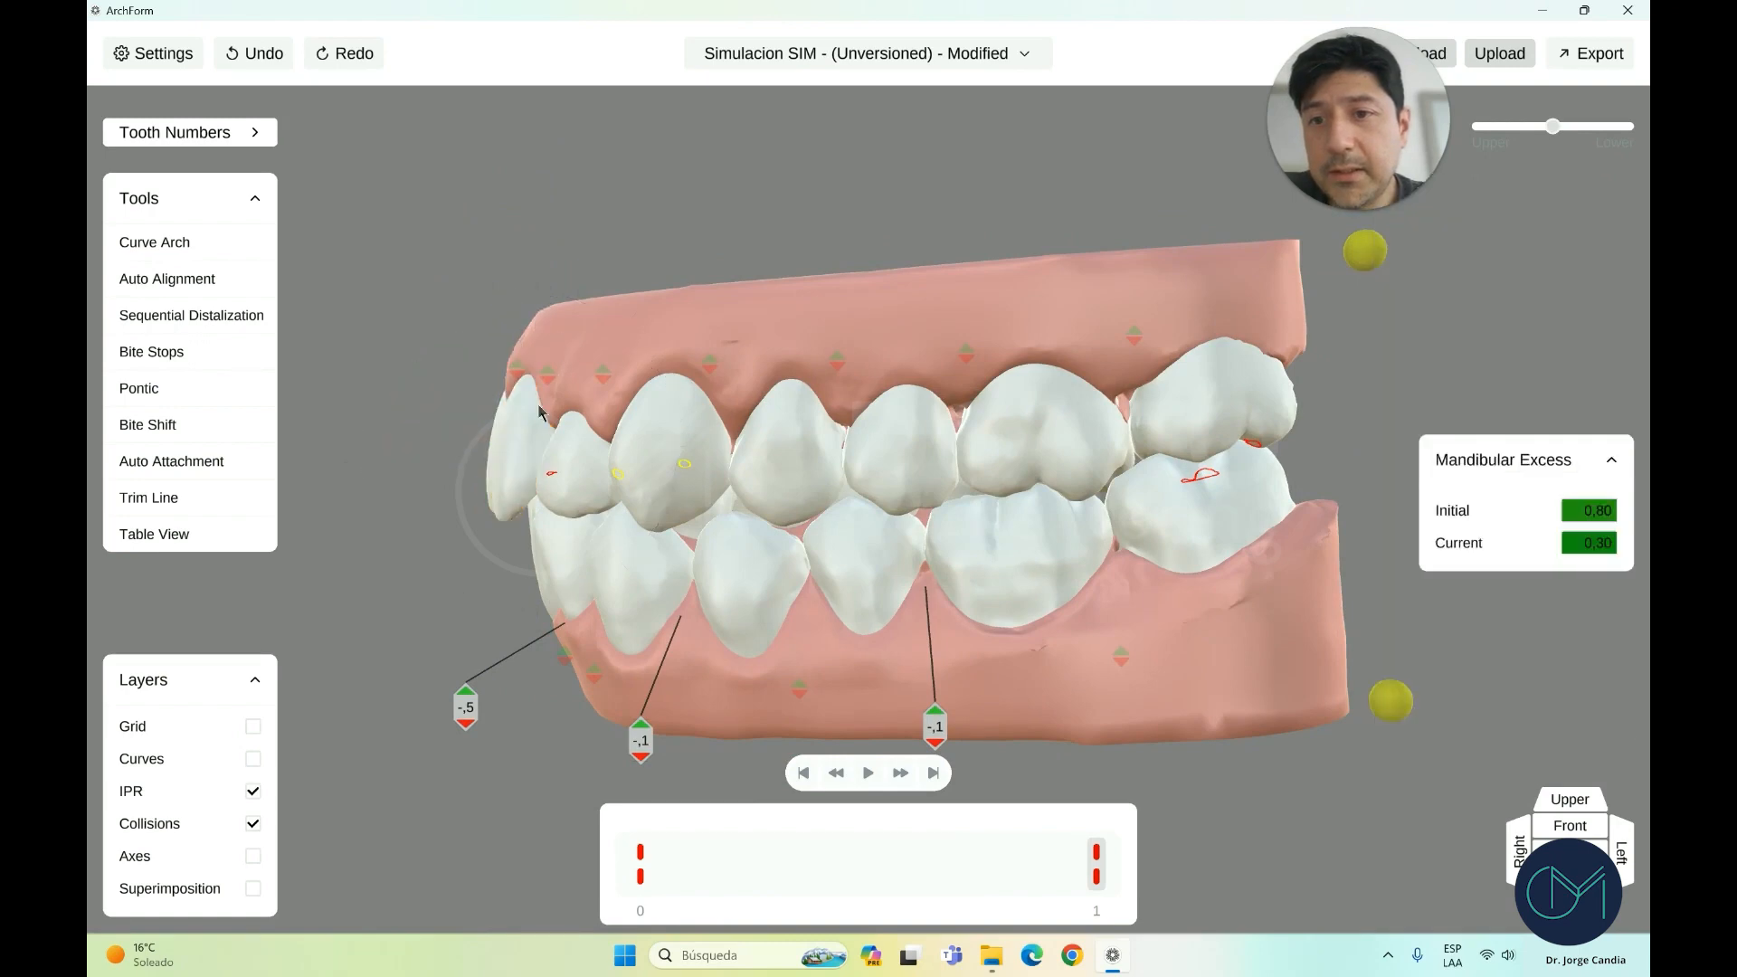
{"action": "left_click", "coordinate": [523, 441]}
{"action": "scroll", "coordinate": [526, 349], "scroll_direction": "up", "scroll_amount": 2}
{"action": "left_click", "coordinate": [412, 286]}
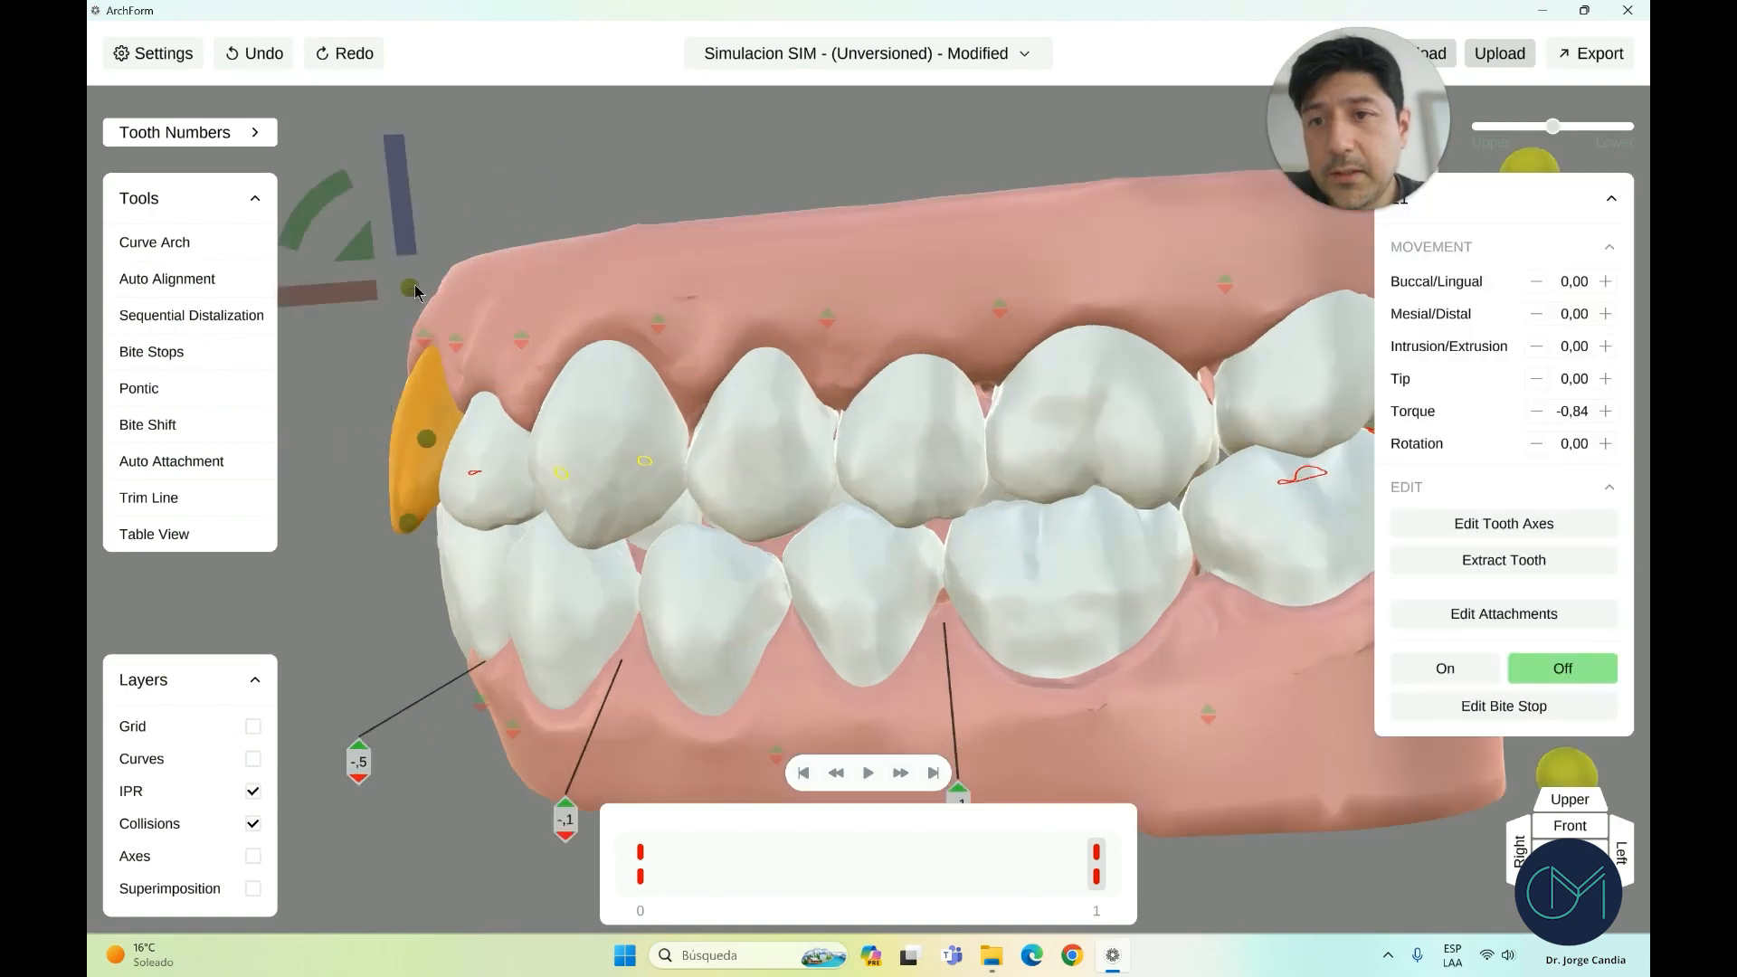
{"action": "scroll", "coordinate": [411, 286], "scroll_direction": "down", "scroll_amount": 2}
{"action": "mouse_move", "coordinate": [403, 265]}
{"action": "left_mouse_down"}
{"action": "mouse_move", "coordinate": [391, 290]}
{"action": "mouse_move", "coordinate": [397, 276]}
{"action": "left_mouse_up"}
{"action": "right_click_drag", "start_coordinate": [597, 489], "coordinate": [539, 506]}
Torque tooth 22 around its incisal edge, then deselect it and return toward the front
{"action": "left_click", "coordinate": [538, 516]}
{"action": "left_click", "coordinate": [542, 516]}
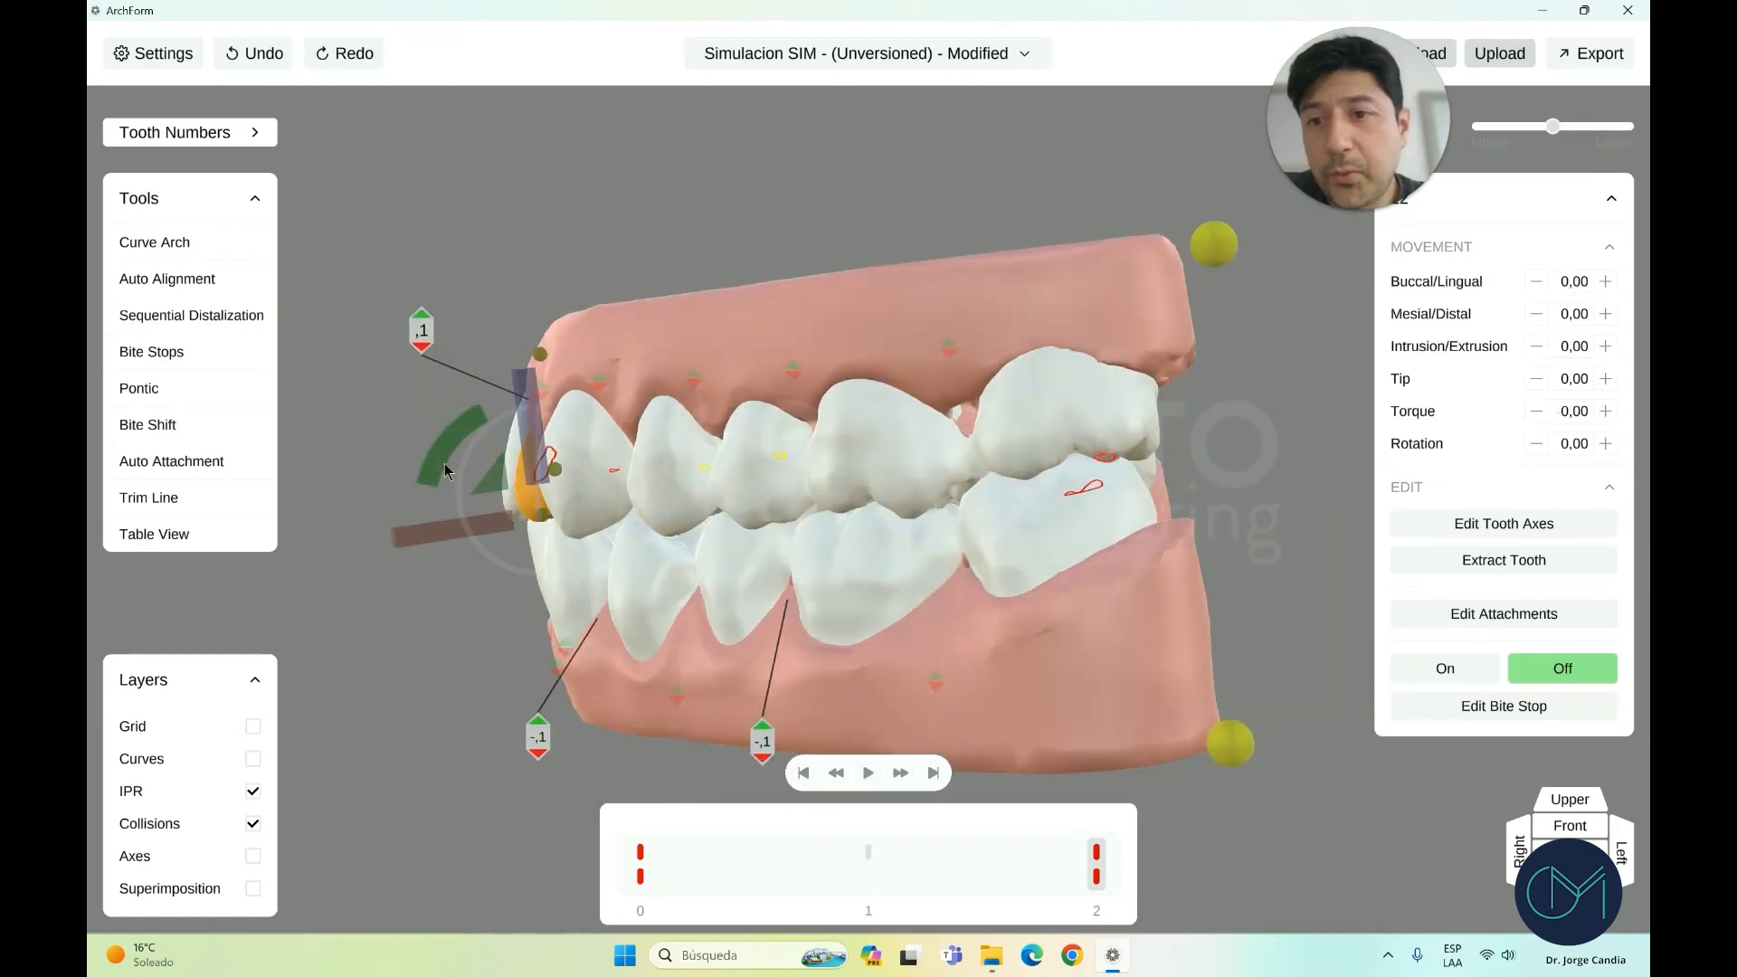
{"action": "left_click_drag", "start_coordinate": [443, 469], "coordinate": [436, 486]}
{"action": "right_click_drag", "start_coordinate": [581, 345], "coordinate": [796, 347]}
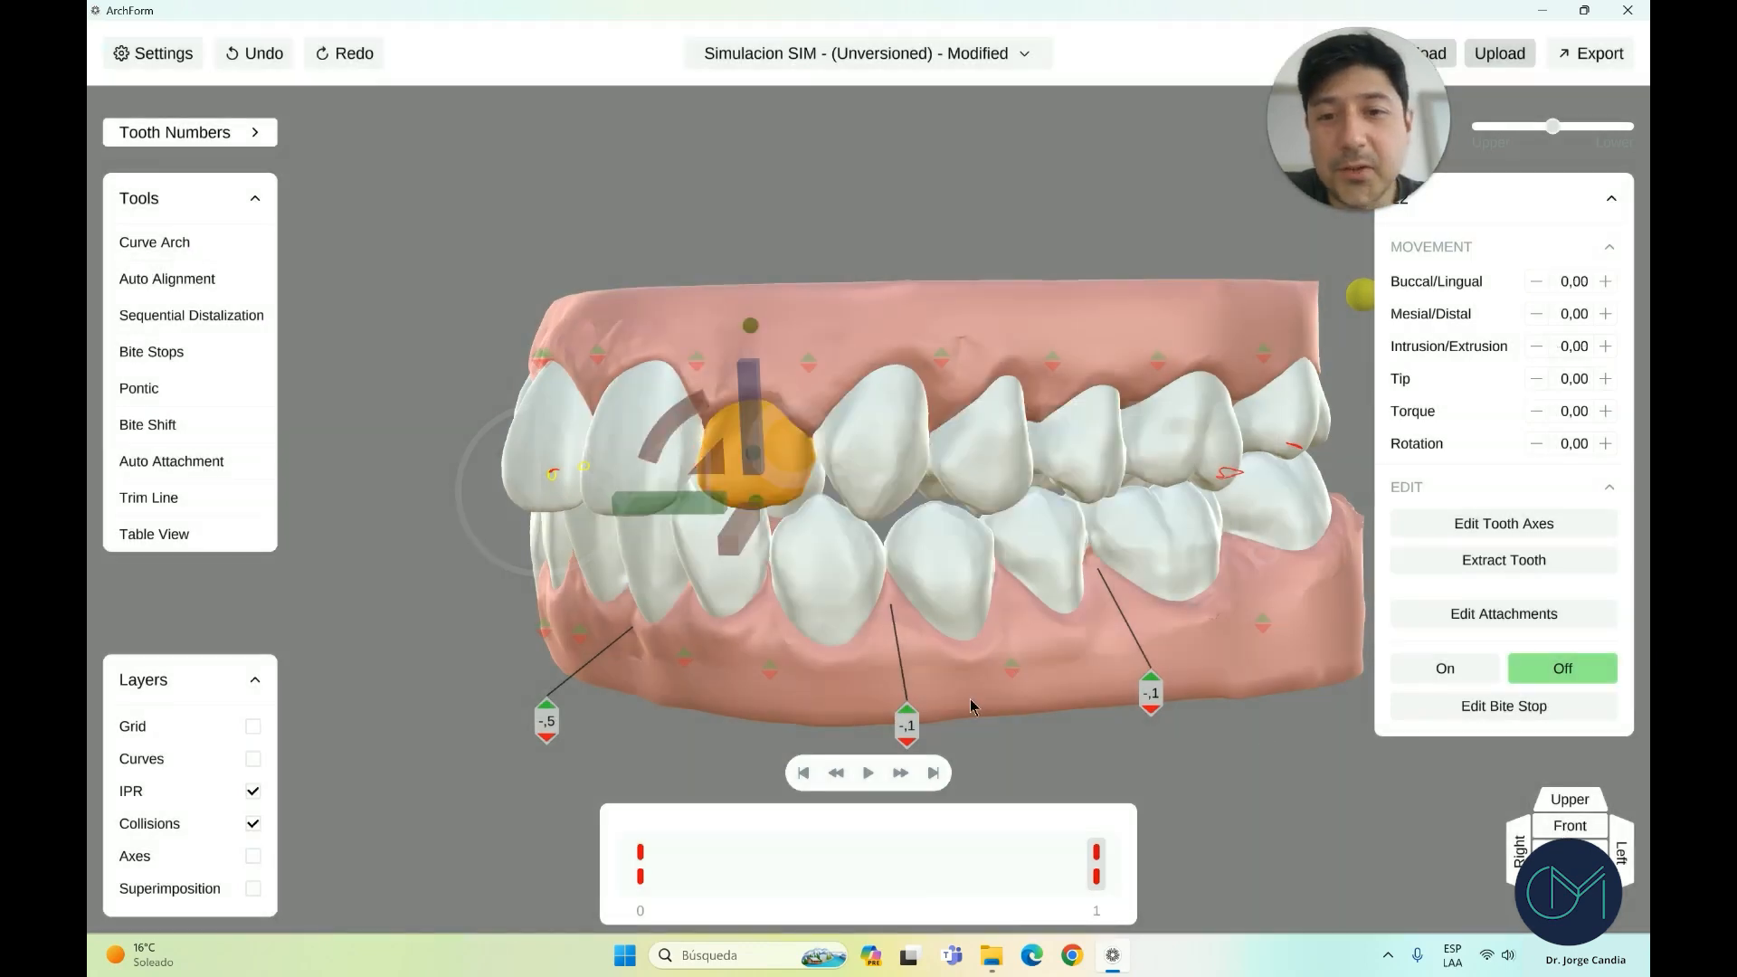
{"action": "left_click", "coordinate": [974, 705]}
{"action": "right_click_drag", "start_coordinate": [972, 704], "coordinate": [1050, 685]}
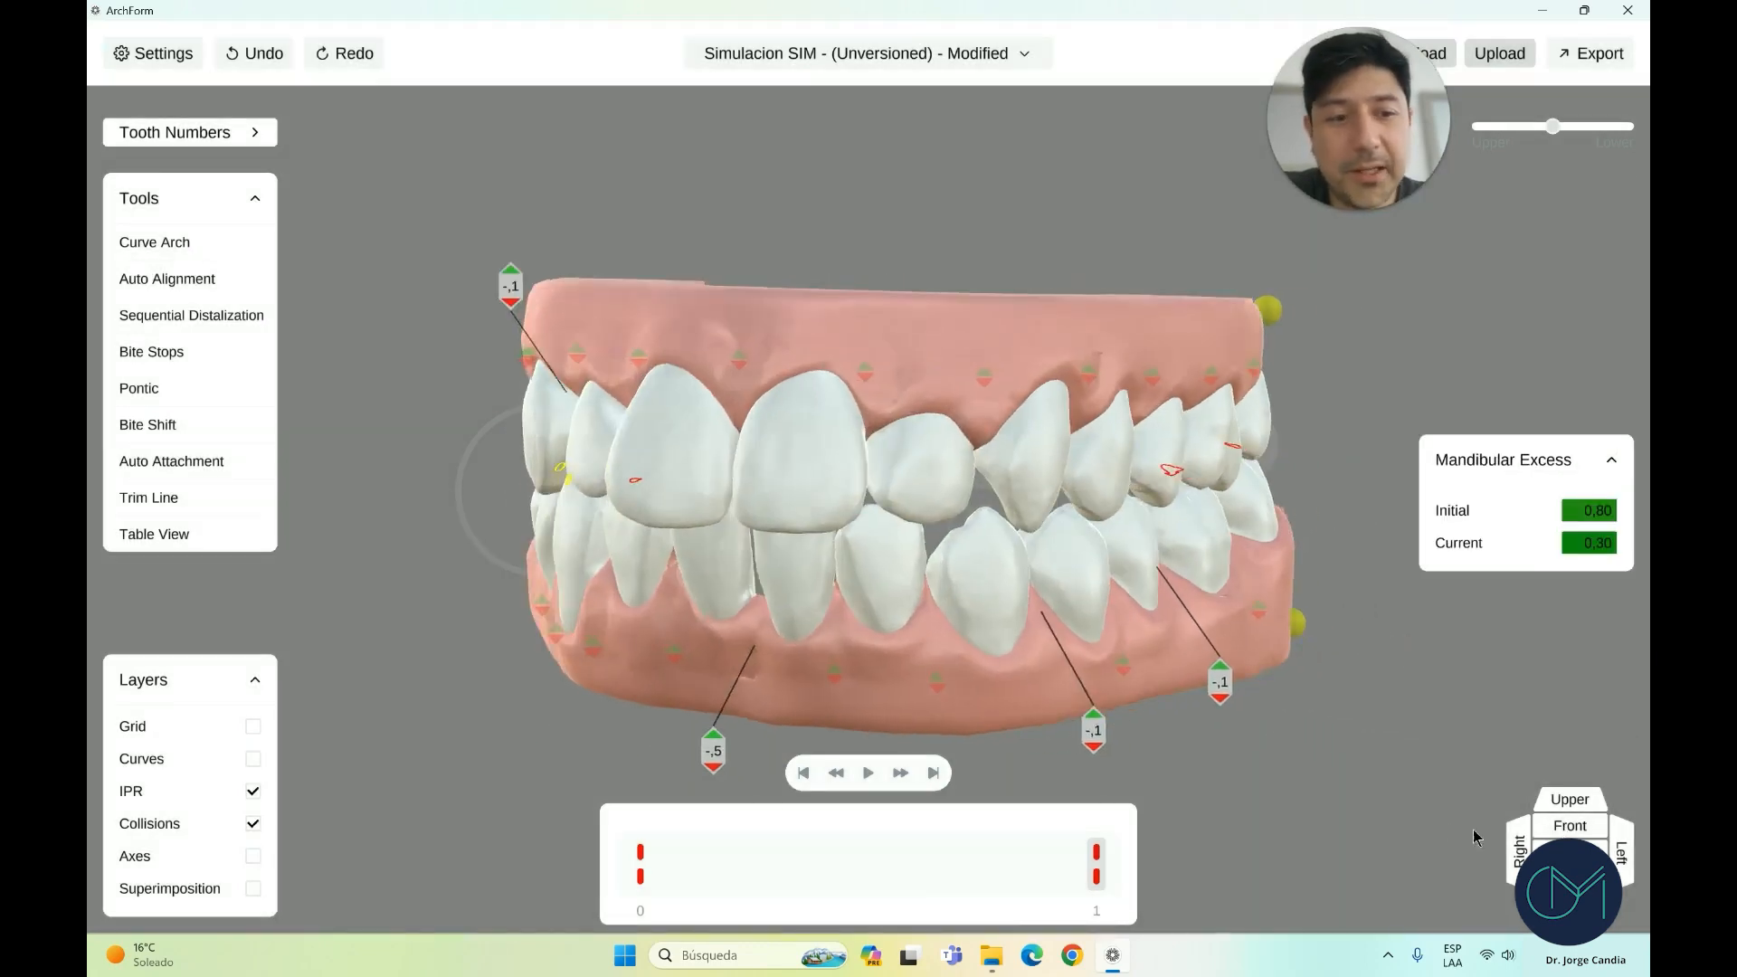
{"action": "right_click_drag", "start_coordinate": [1208, 639], "coordinate": [977, 582]}
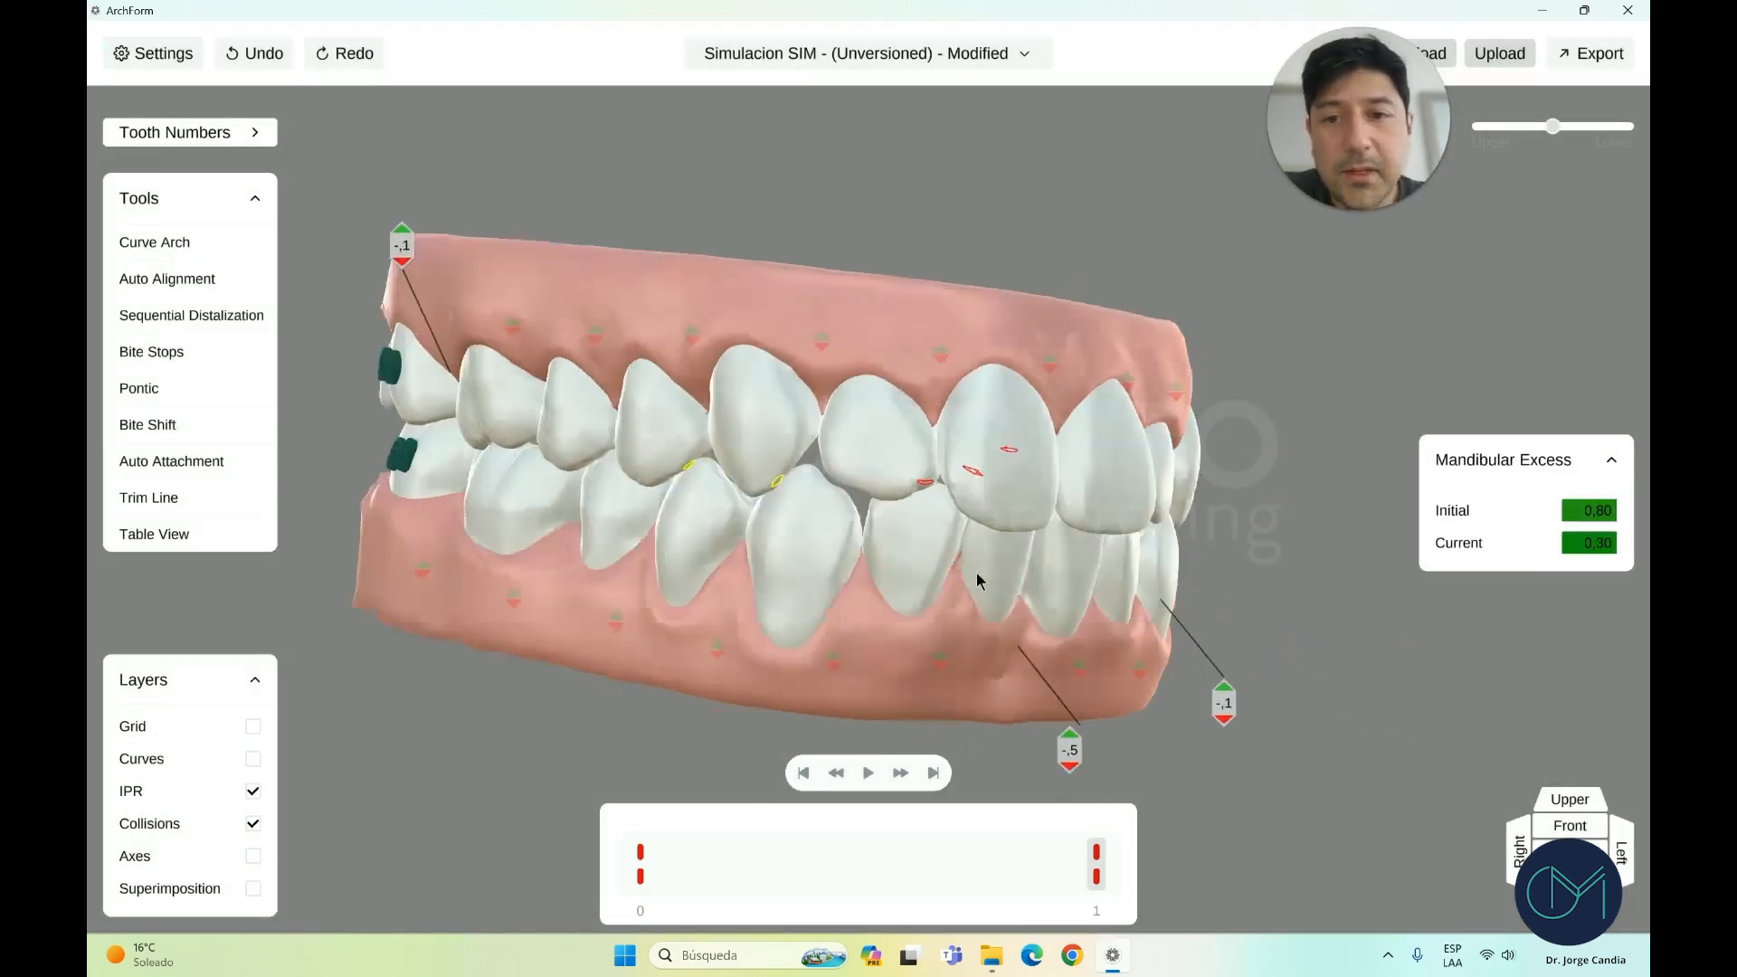
{"action": "left_click", "coordinate": [1569, 825]}
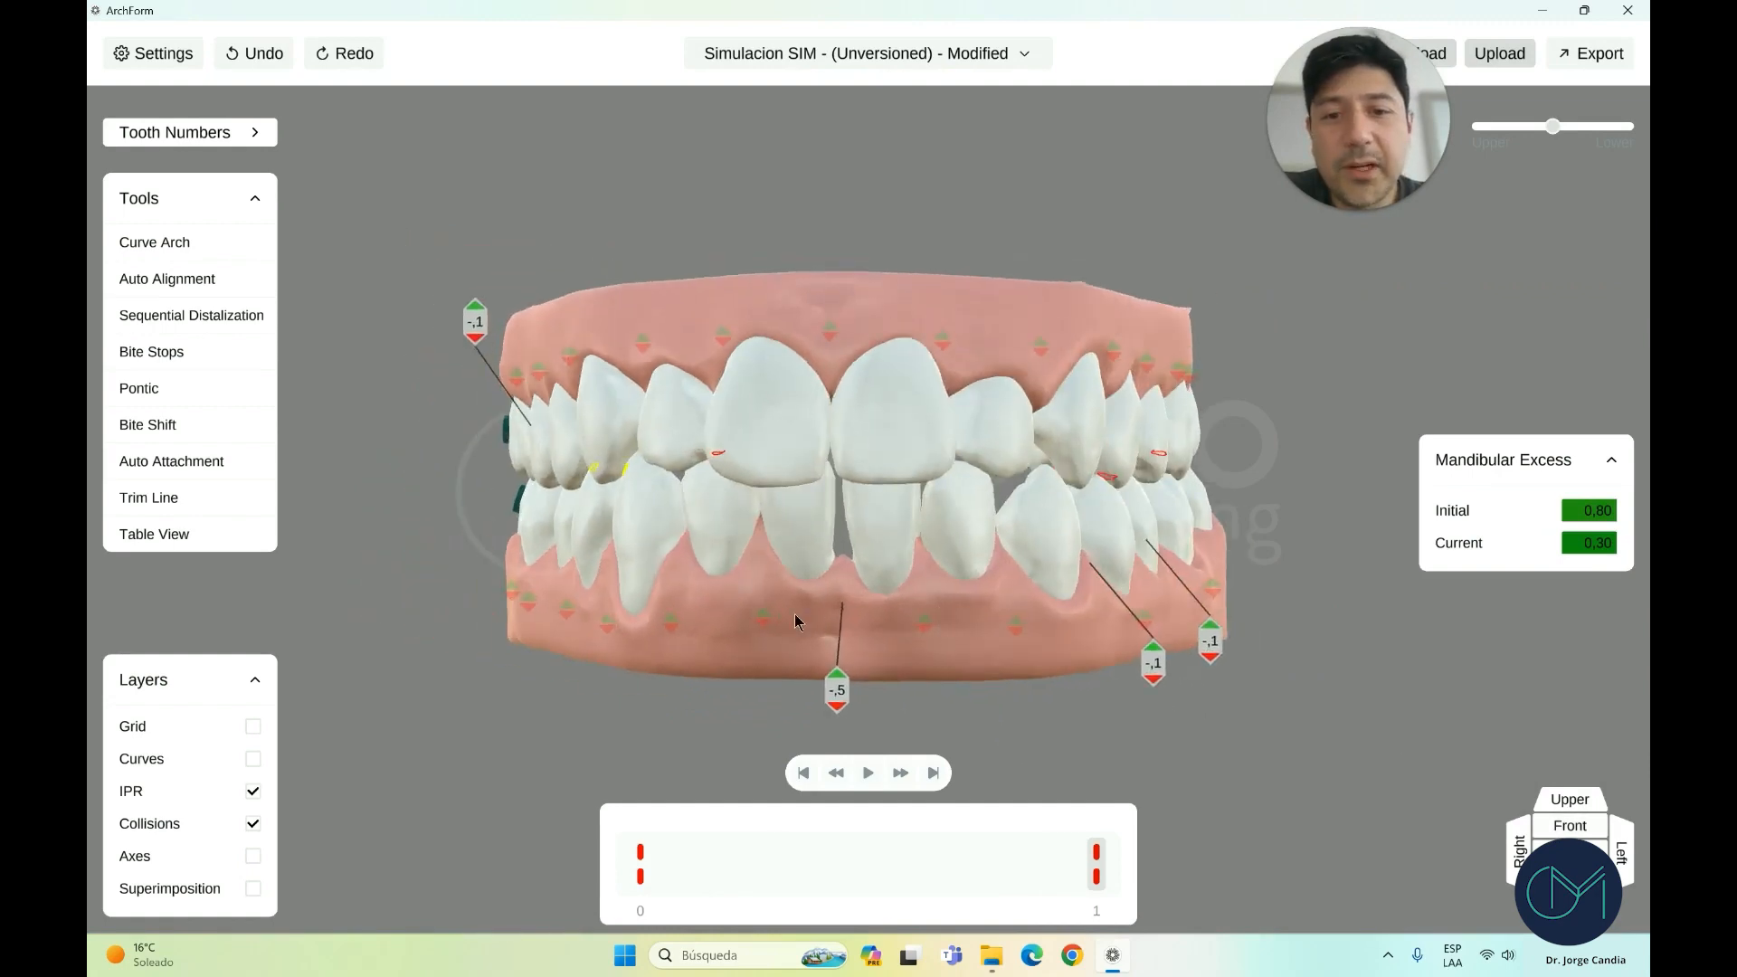
{"action": "scroll", "coordinate": [793, 627], "scroll_direction": "up", "scroll_amount": 2}
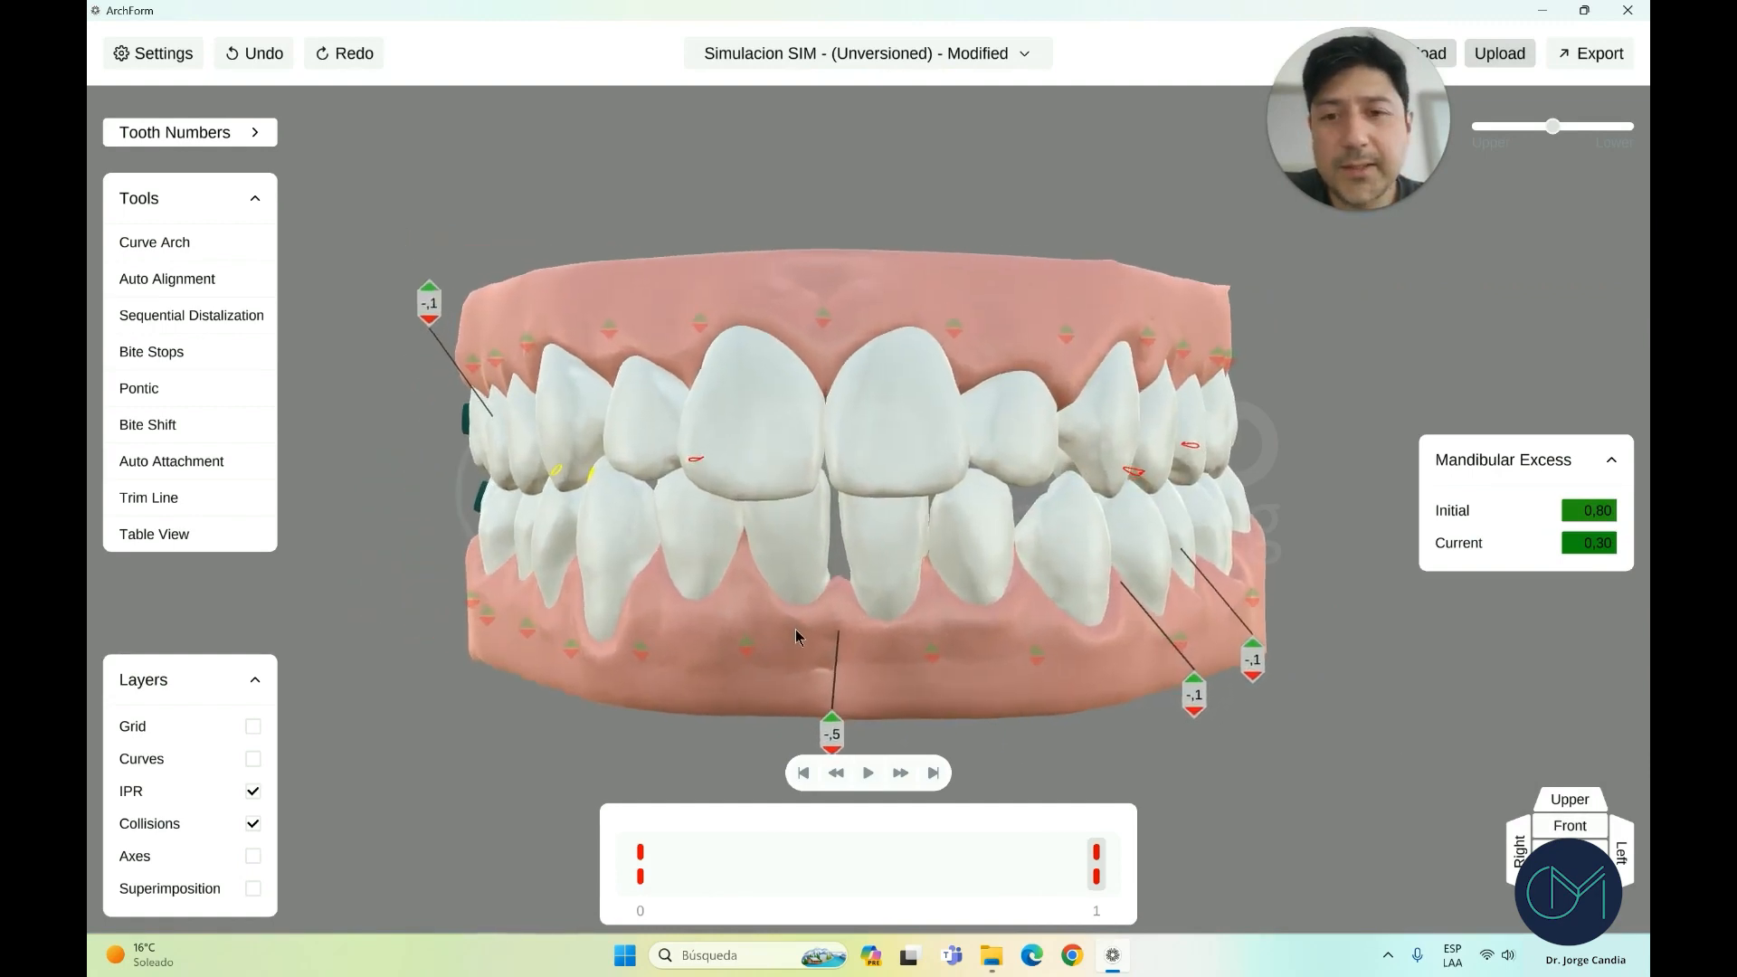
{"action": "scroll", "coordinate": [795, 628], "scroll_direction": "up", "scroll_amount": 1}
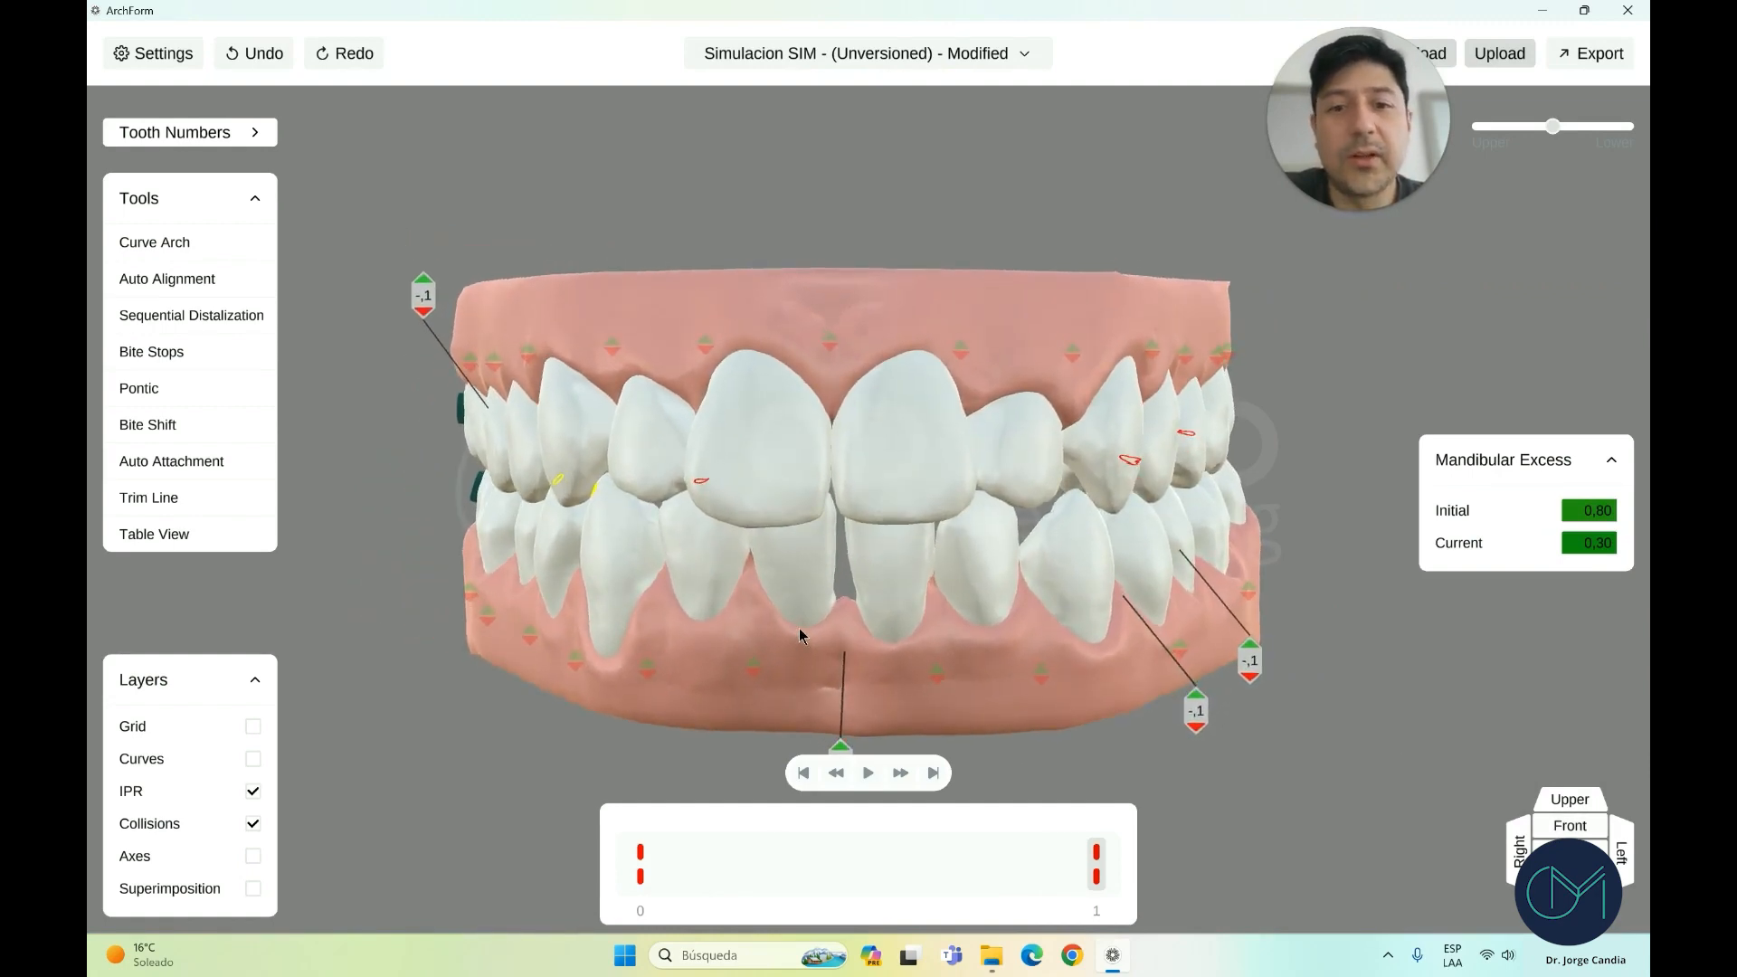
{"action": "scroll", "coordinate": [803, 640], "scroll_direction": "down", "scroll_amount": 1}
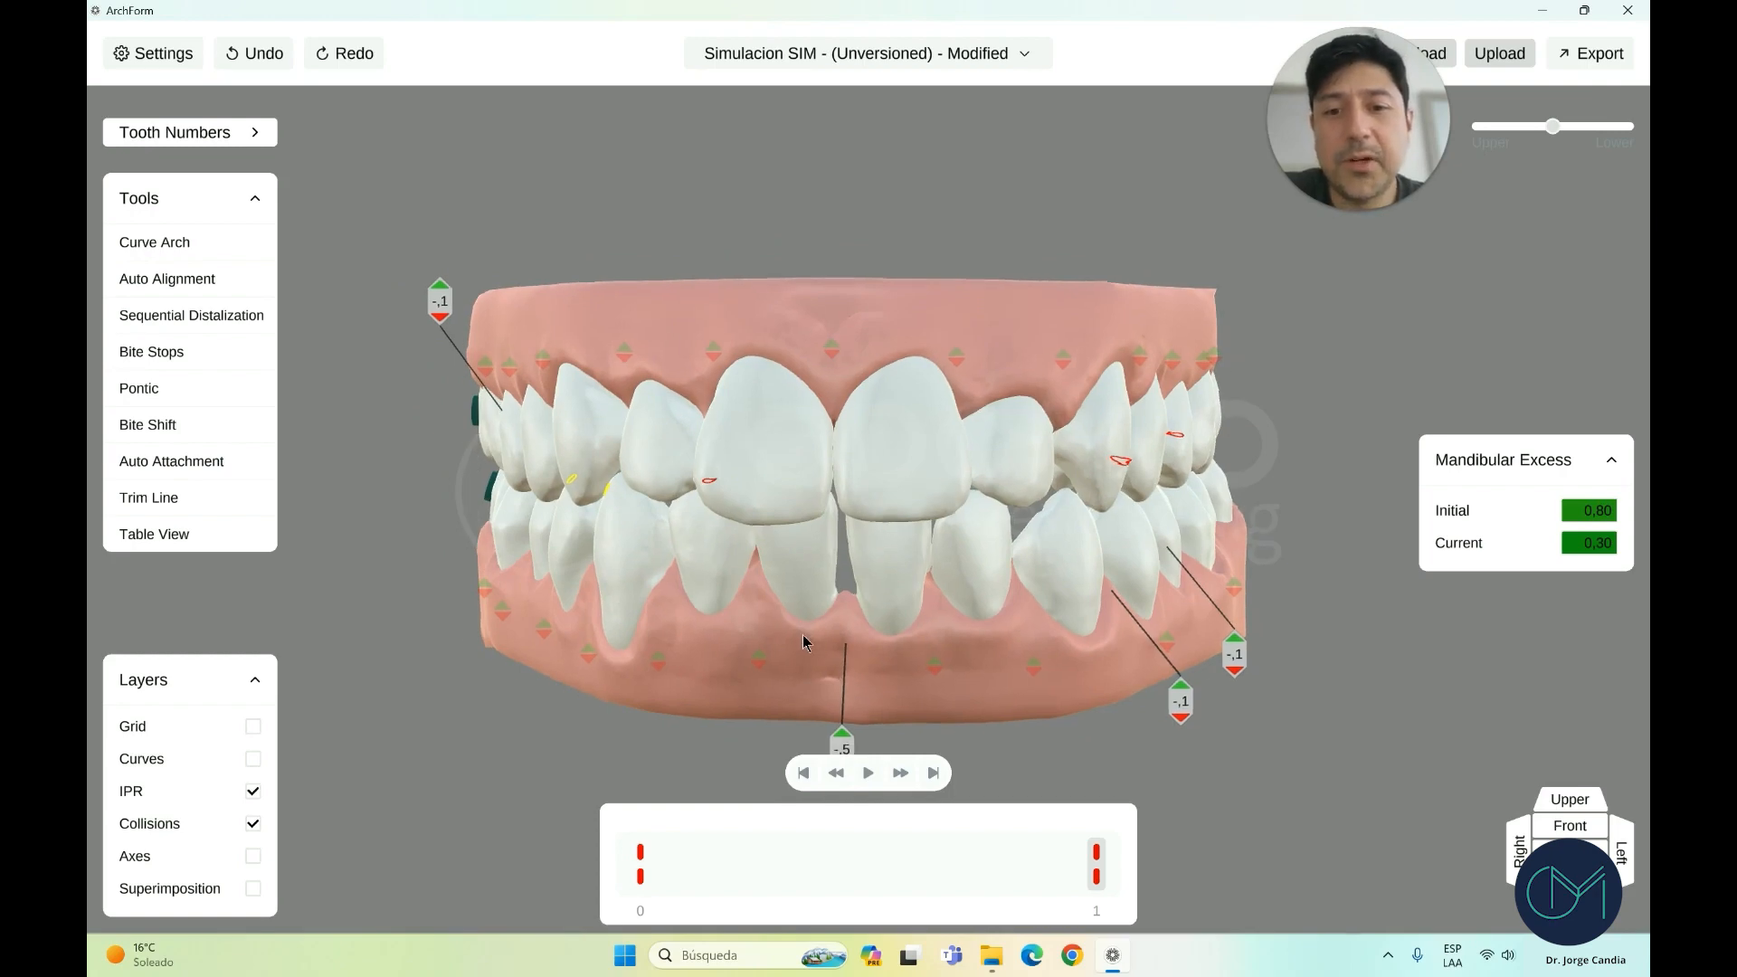